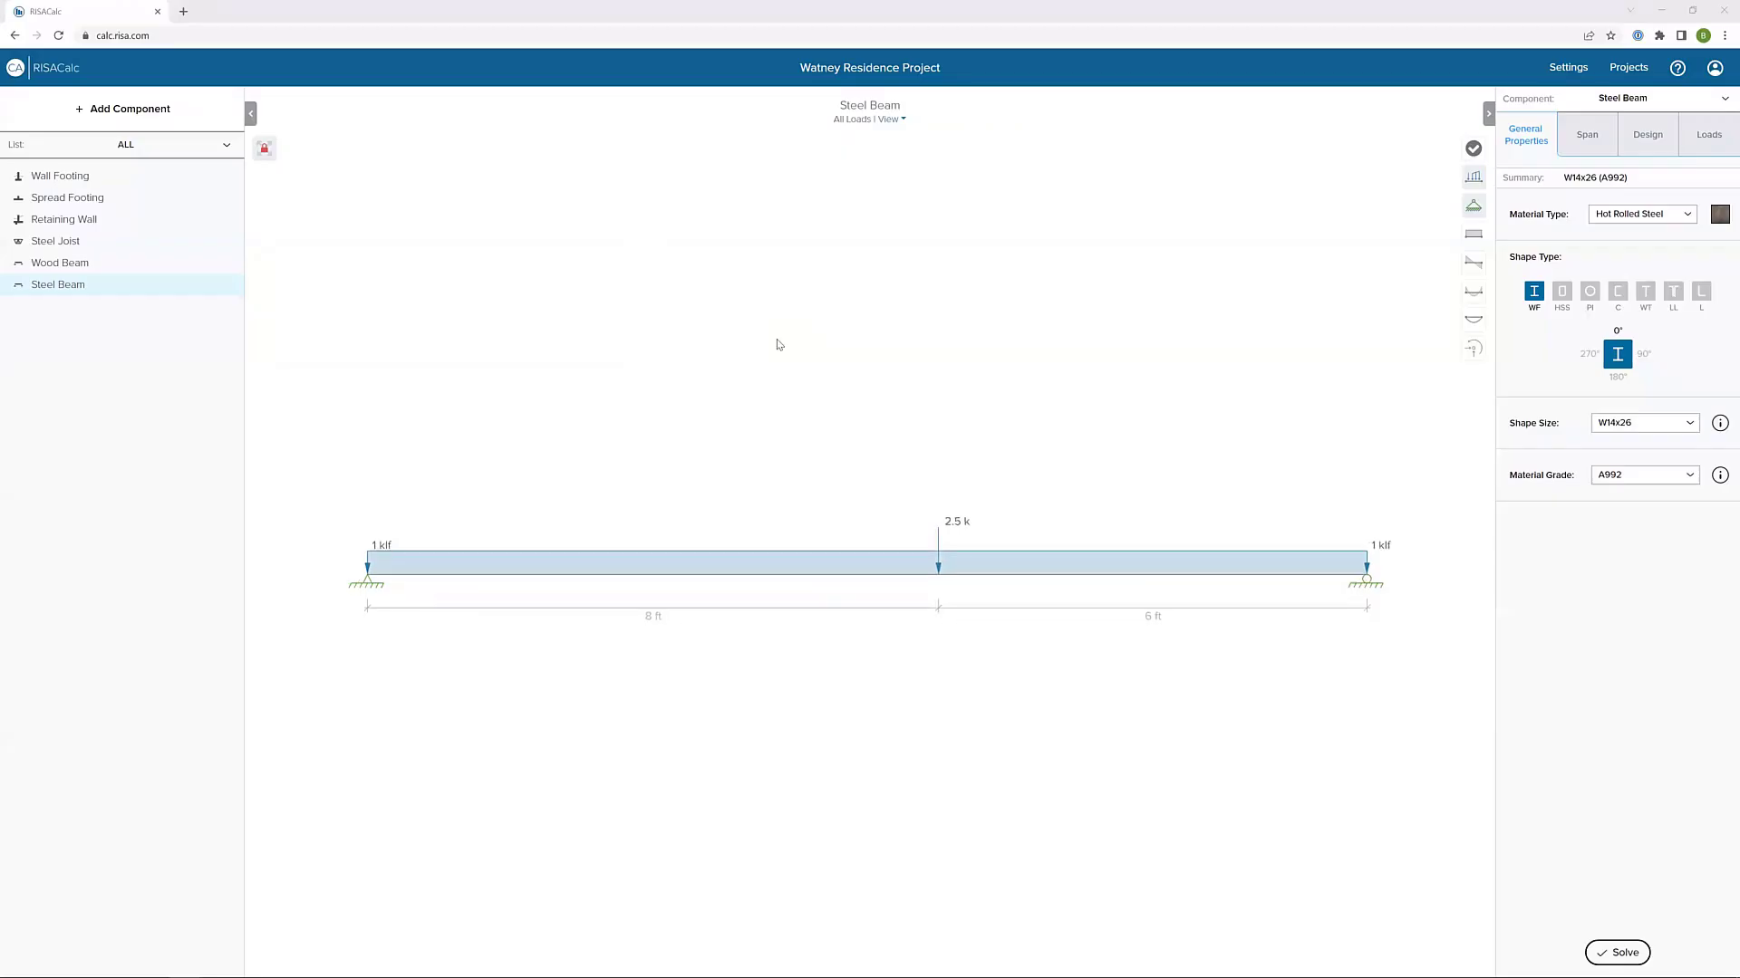
- Review the recent projects, the available component types and the filter options for the component list
{"action": "left_click", "coordinate": [1642, 73]}
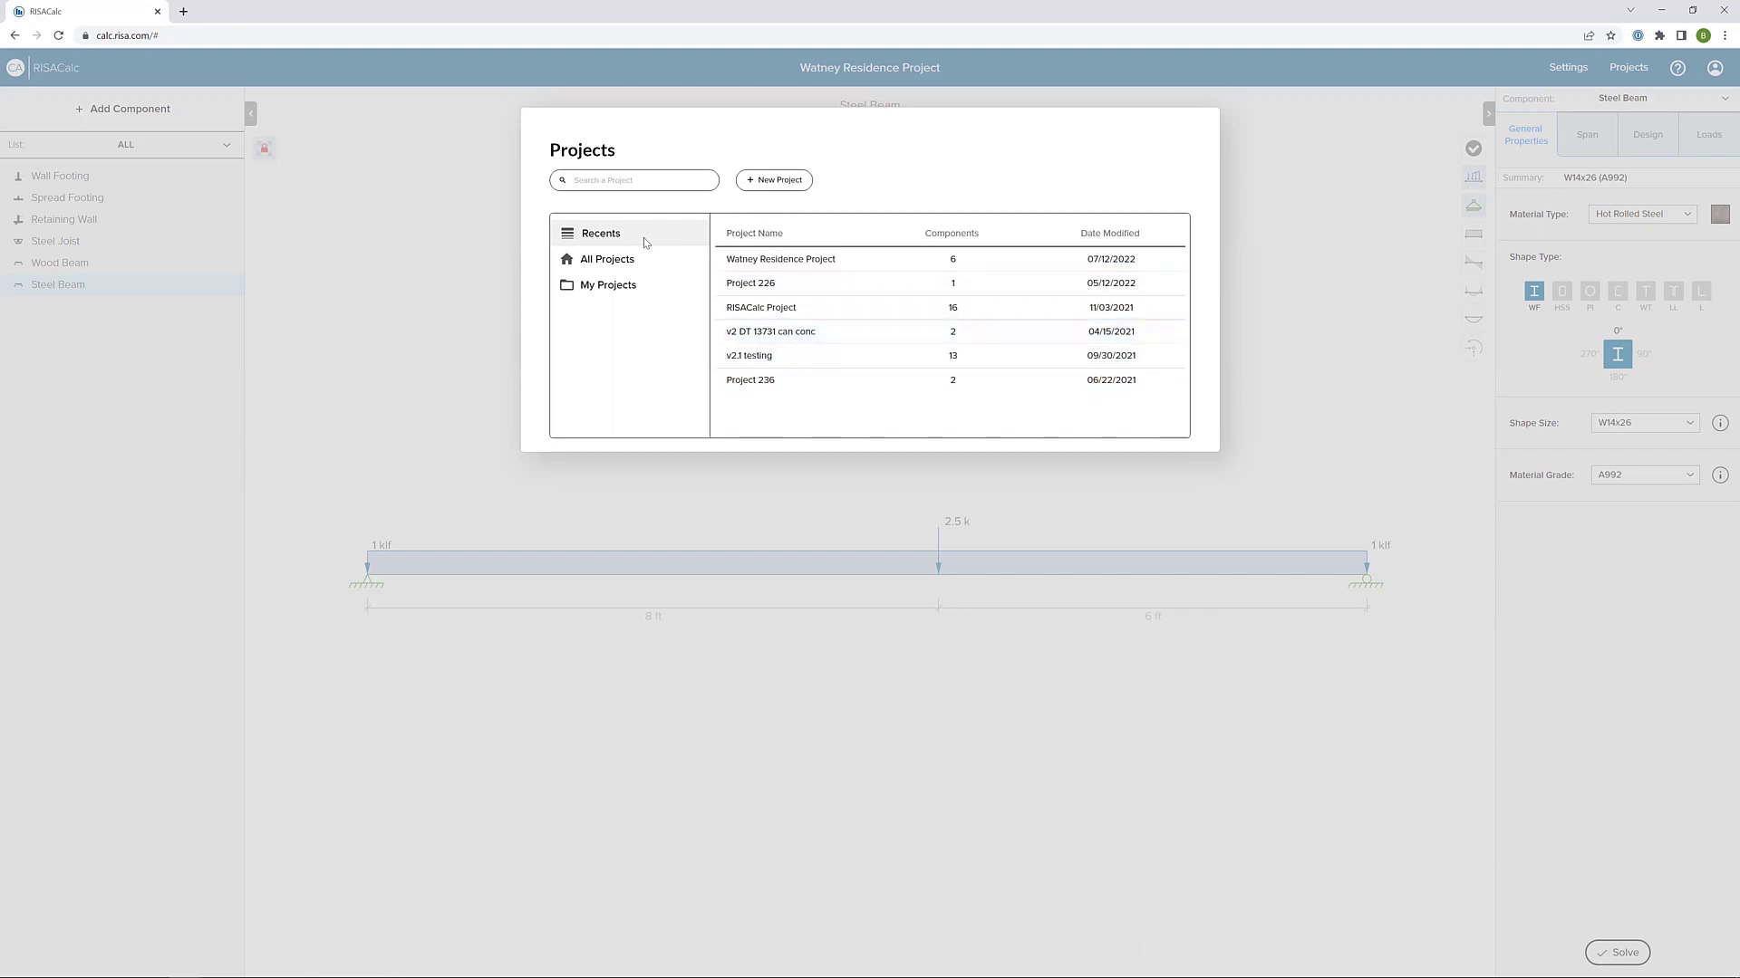
{"action": "left_click", "coordinate": [1345, 323]}
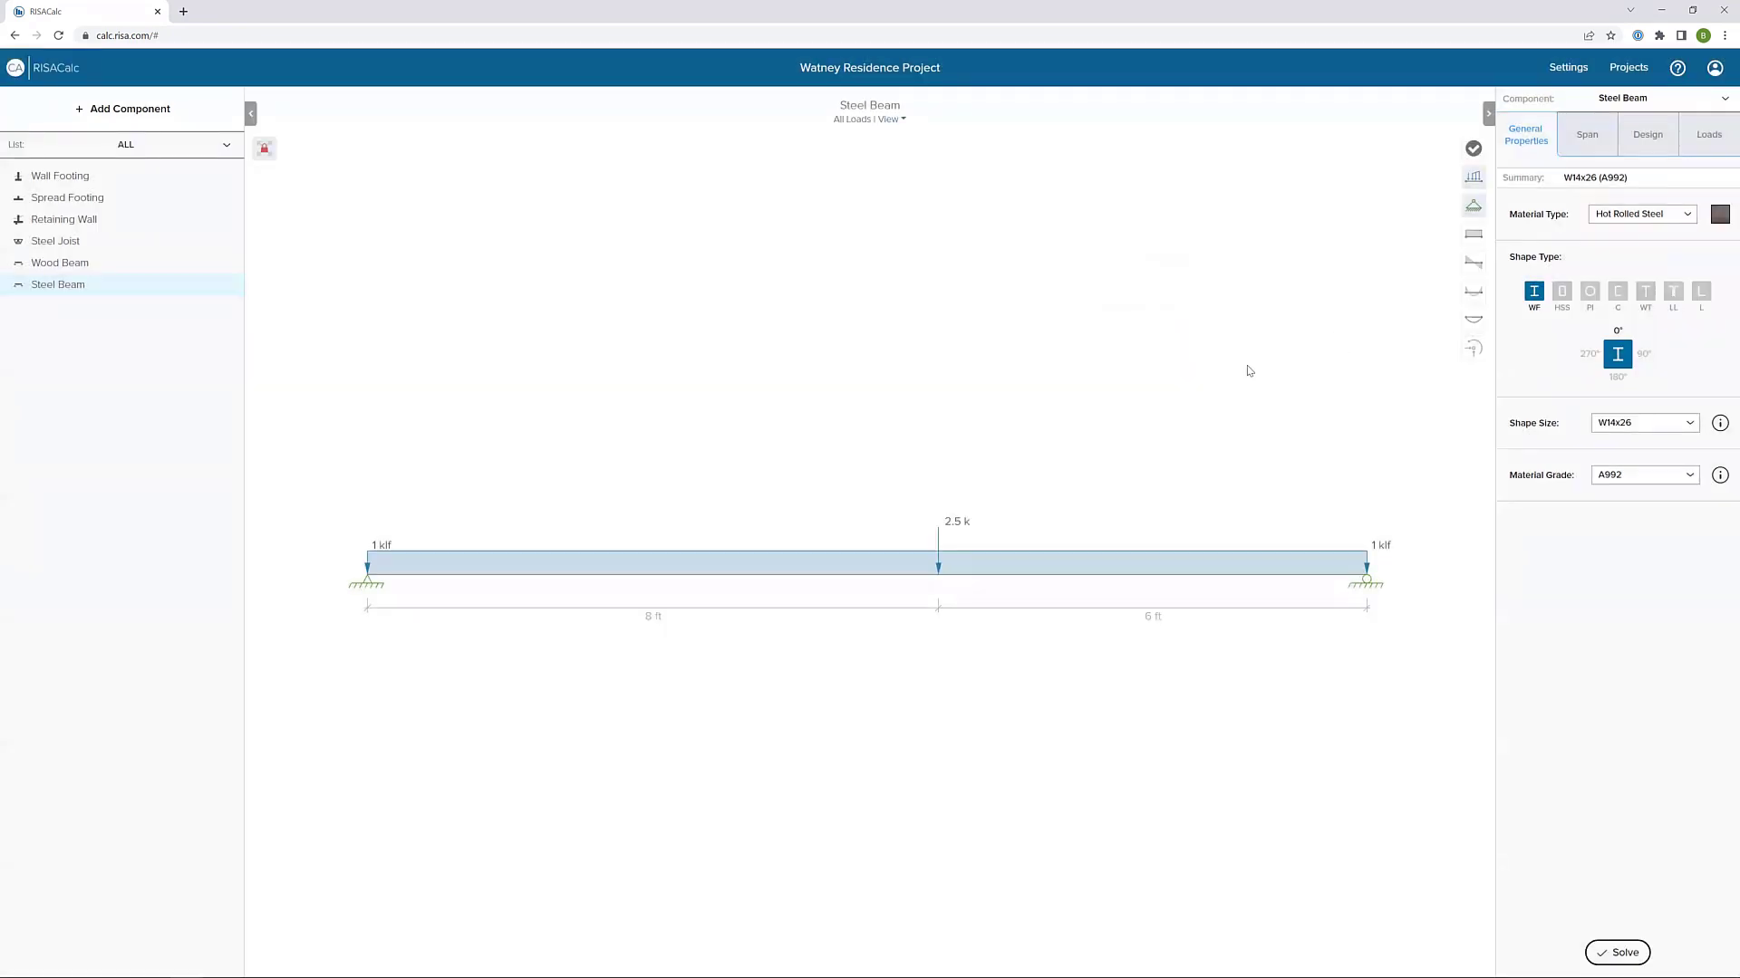
{"action": "left_click", "coordinate": [85, 116]}
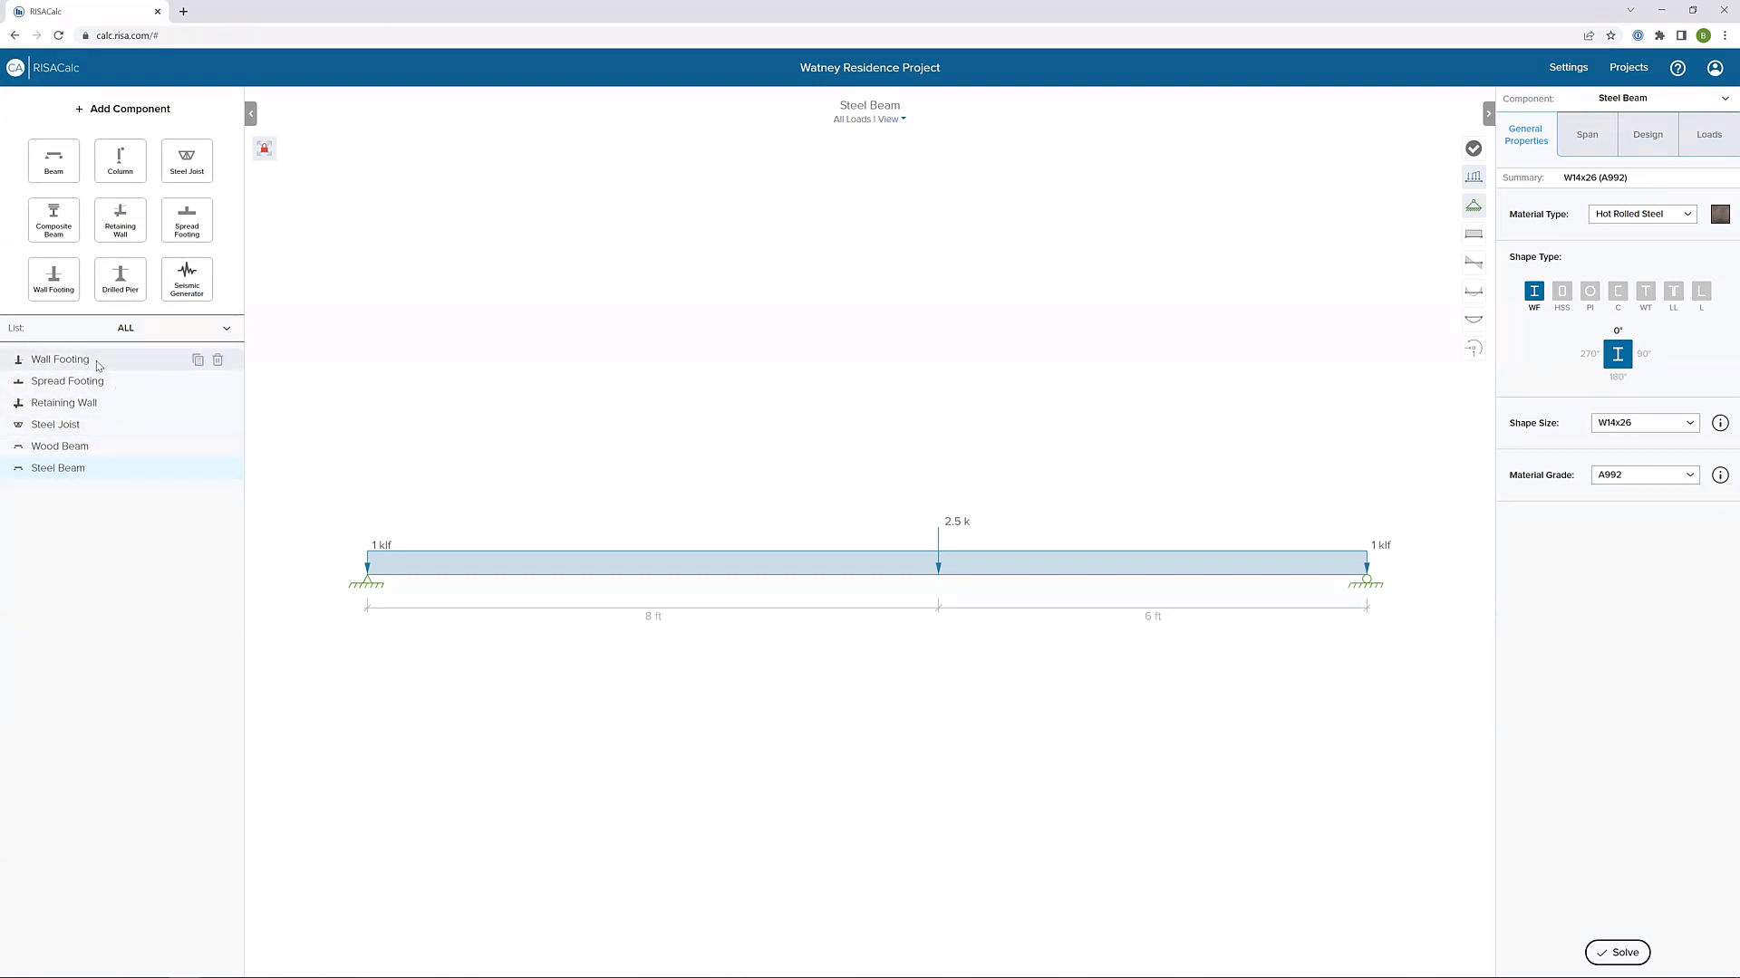
{"action": "left_click", "coordinate": [214, 329]}
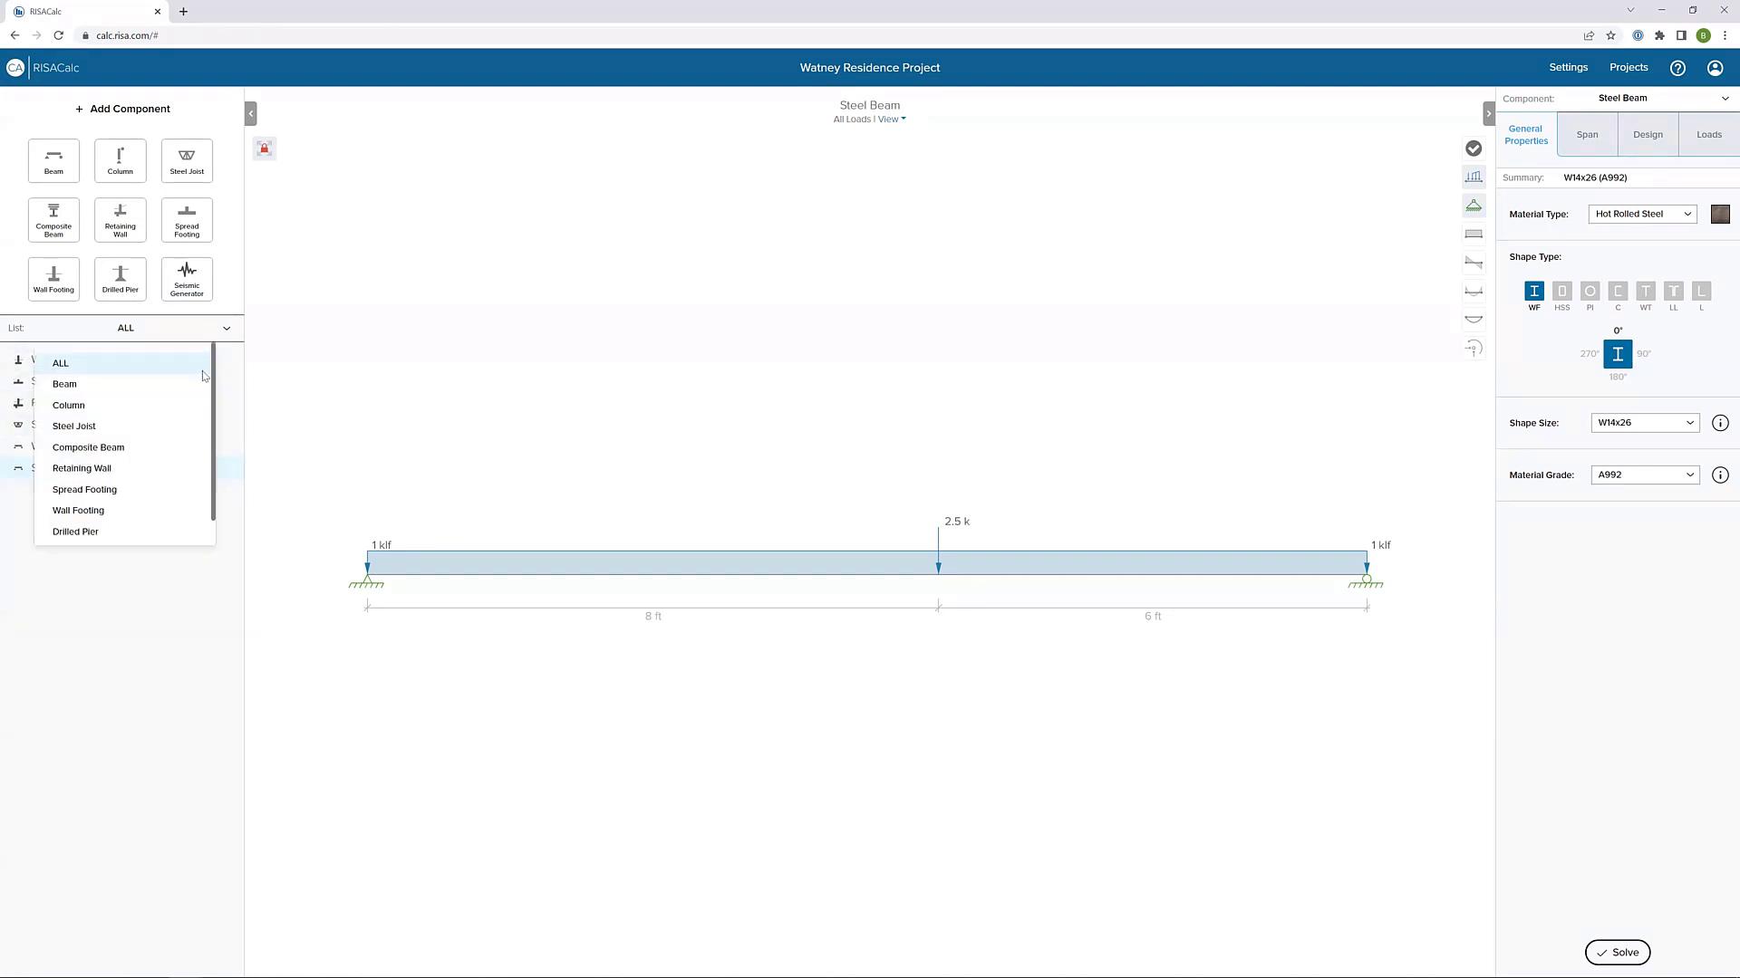
{"action": "left_click", "coordinate": [164, 616]}
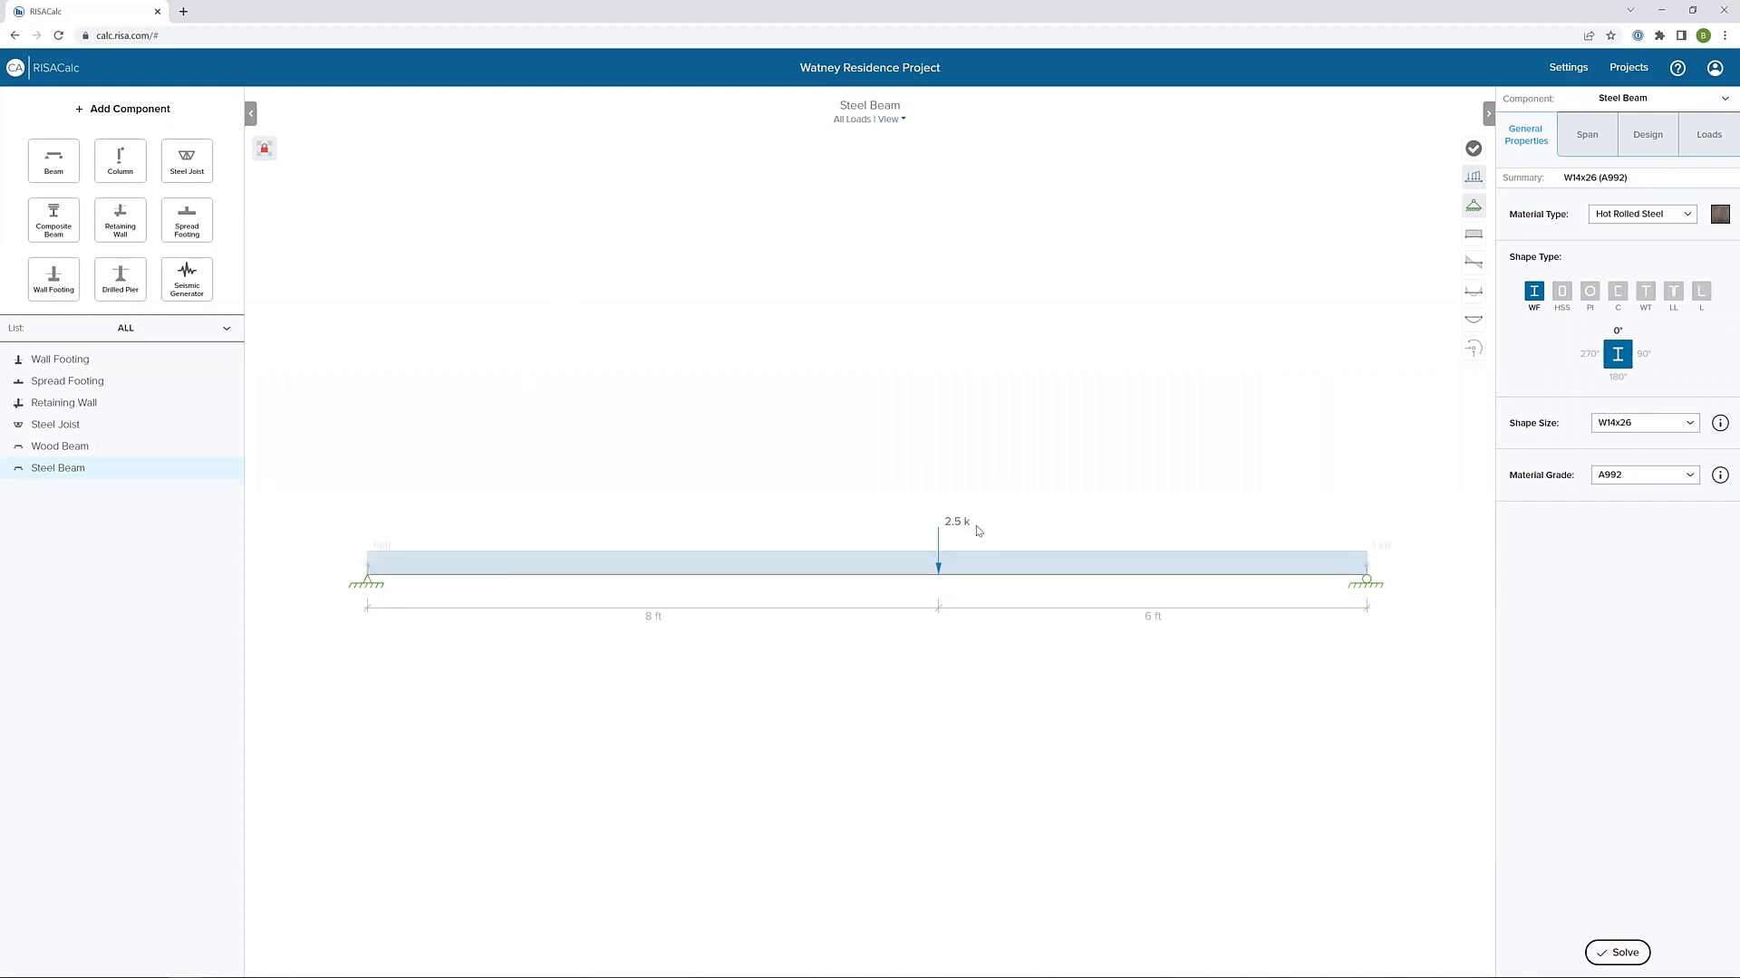
- Inspect the steel beam's distributed load, left support and point load settings, and return to its general properties
{"action": "left_click", "coordinate": [732, 556]}
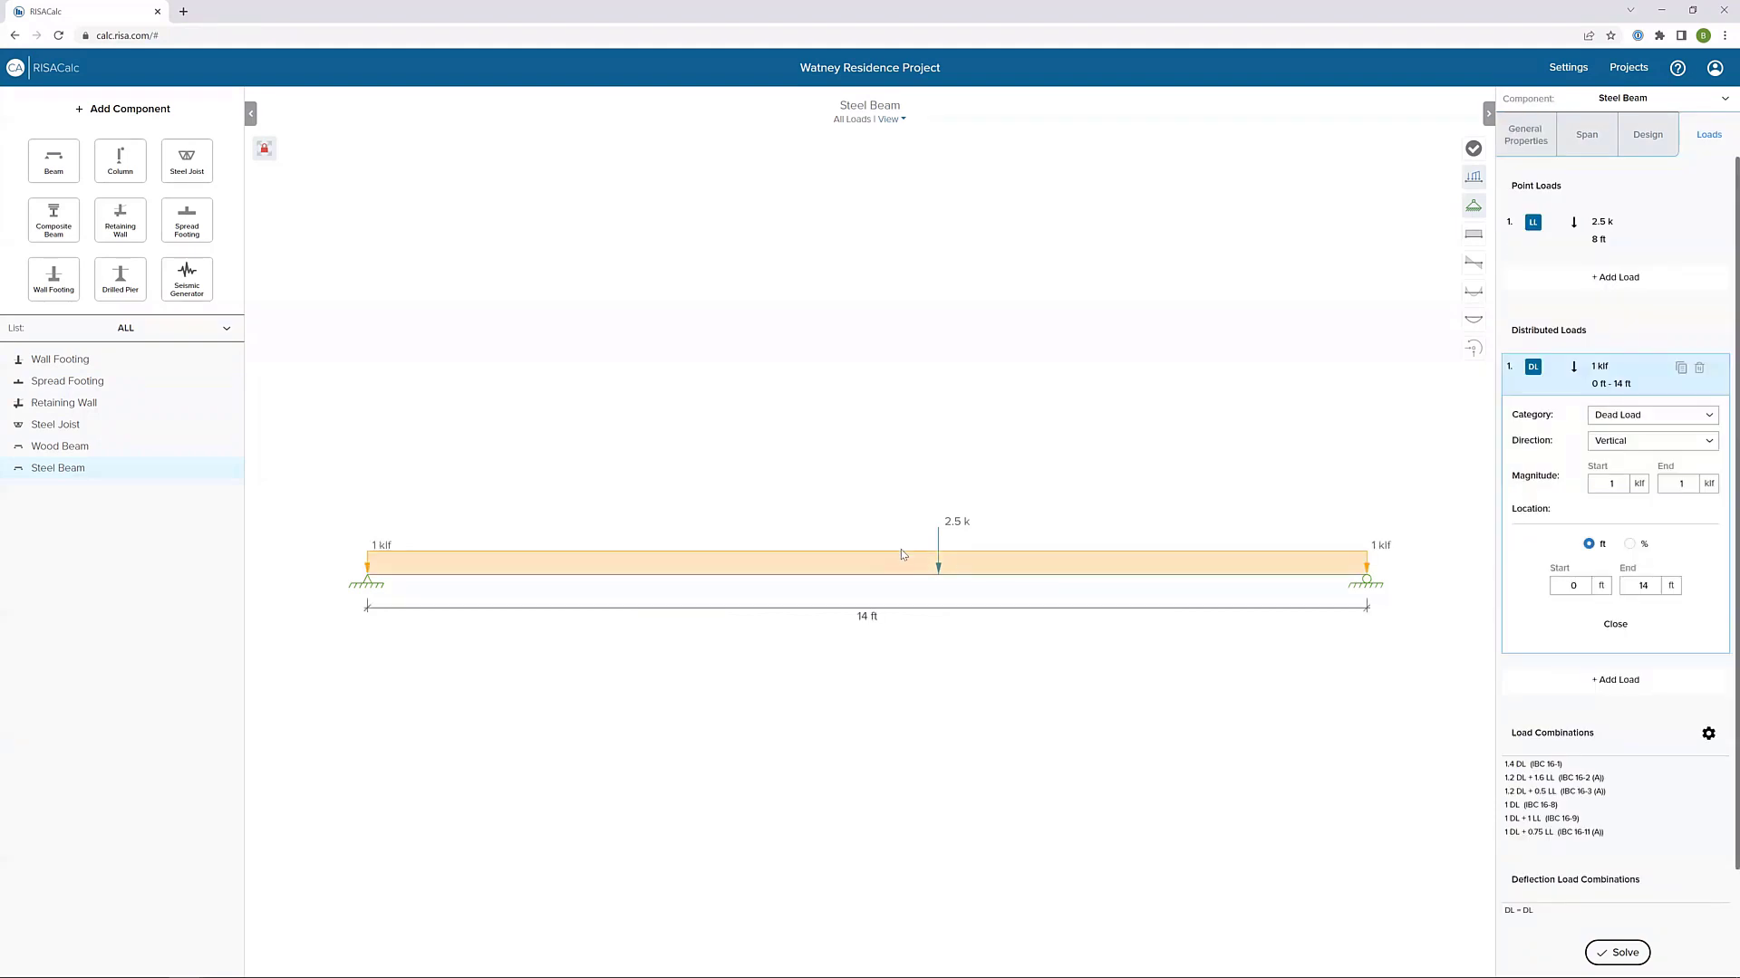
{"action": "left_click", "coordinate": [366, 587]}
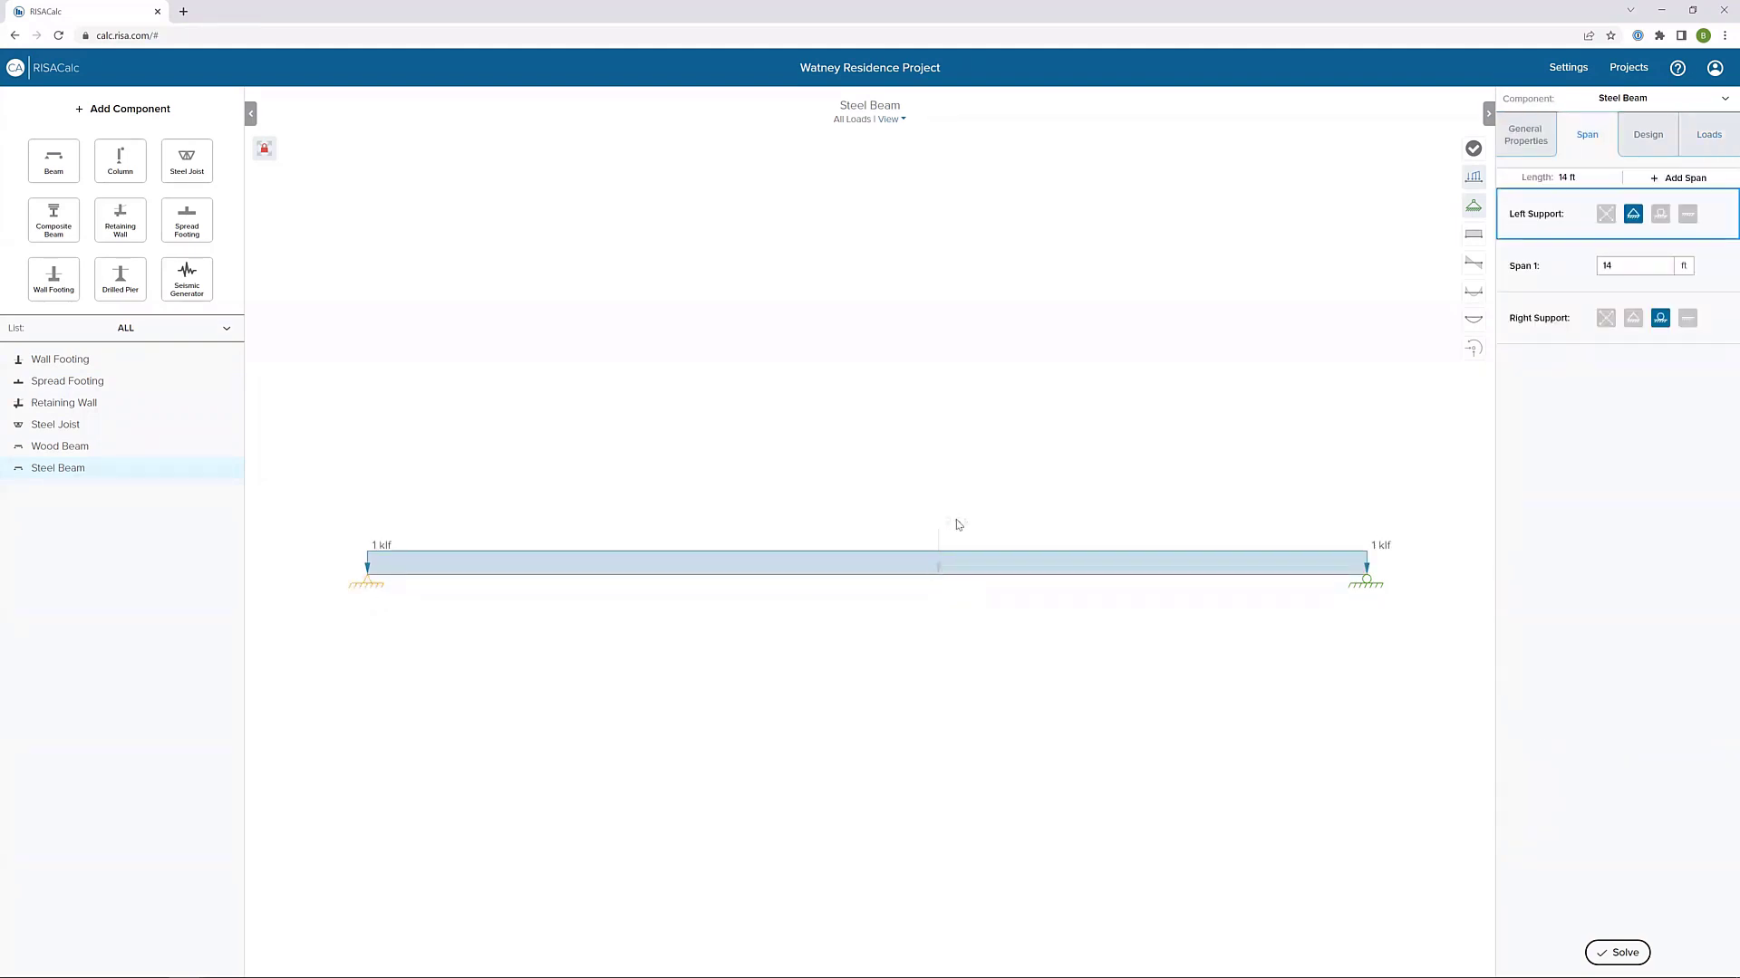
{"action": "left_click", "coordinate": [939, 555]}
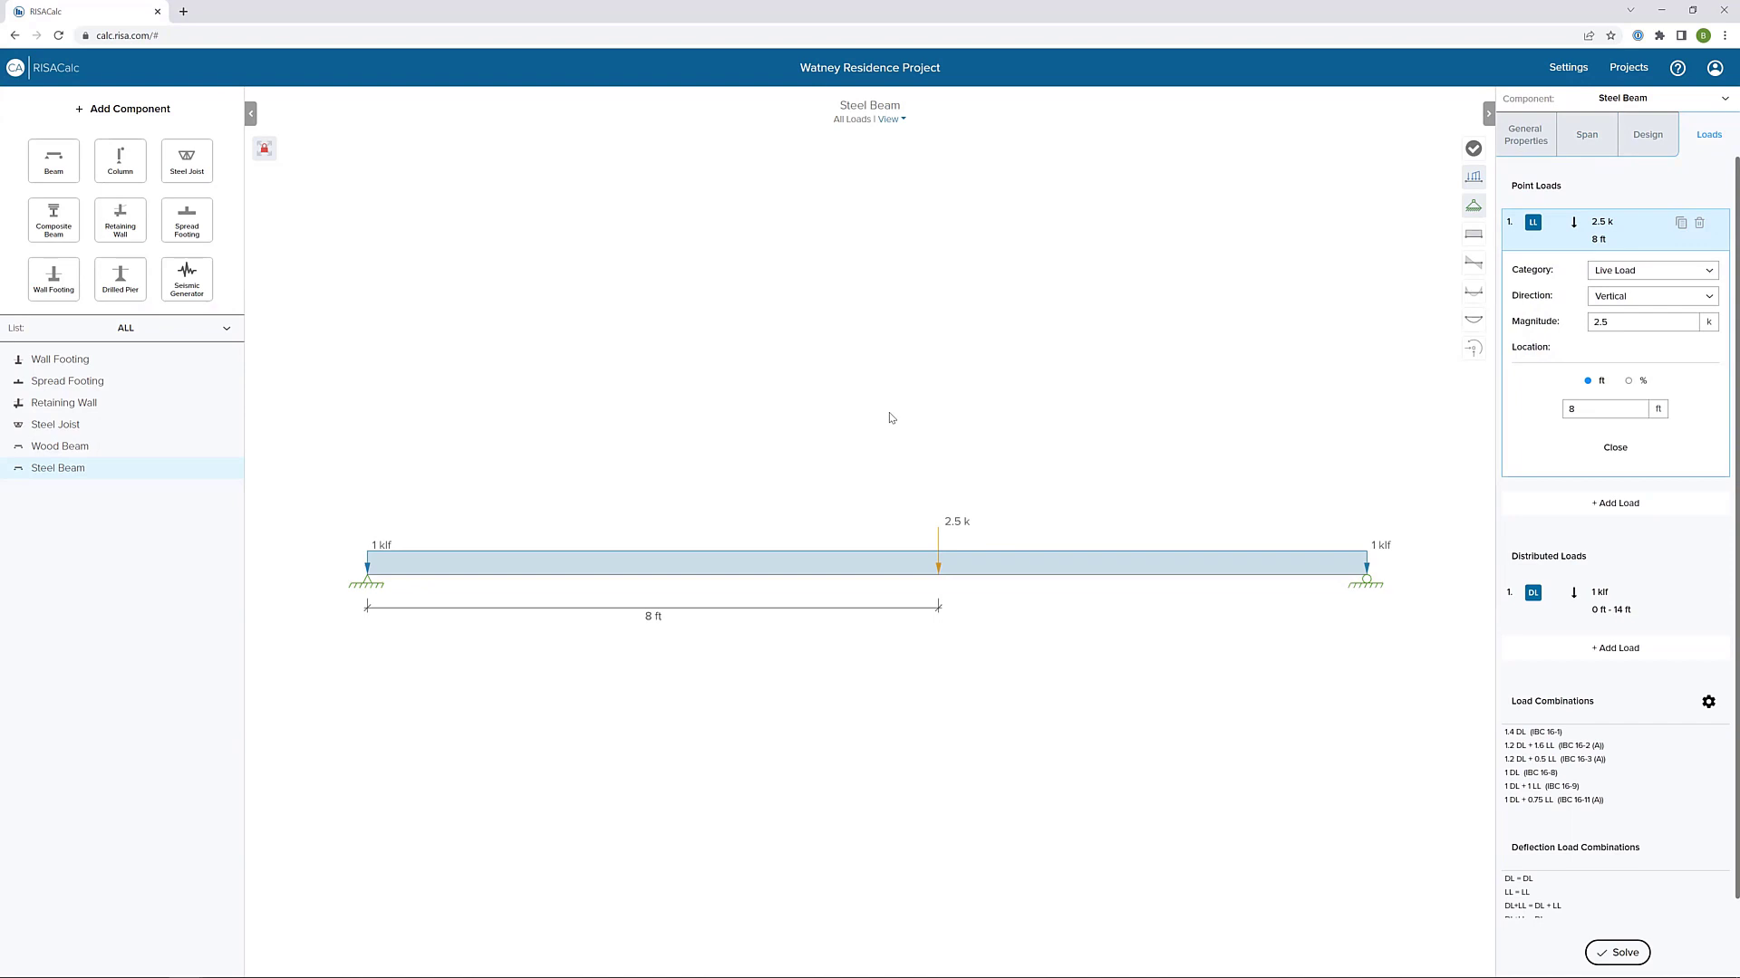
{"action": "left_click", "coordinate": [1513, 154]}
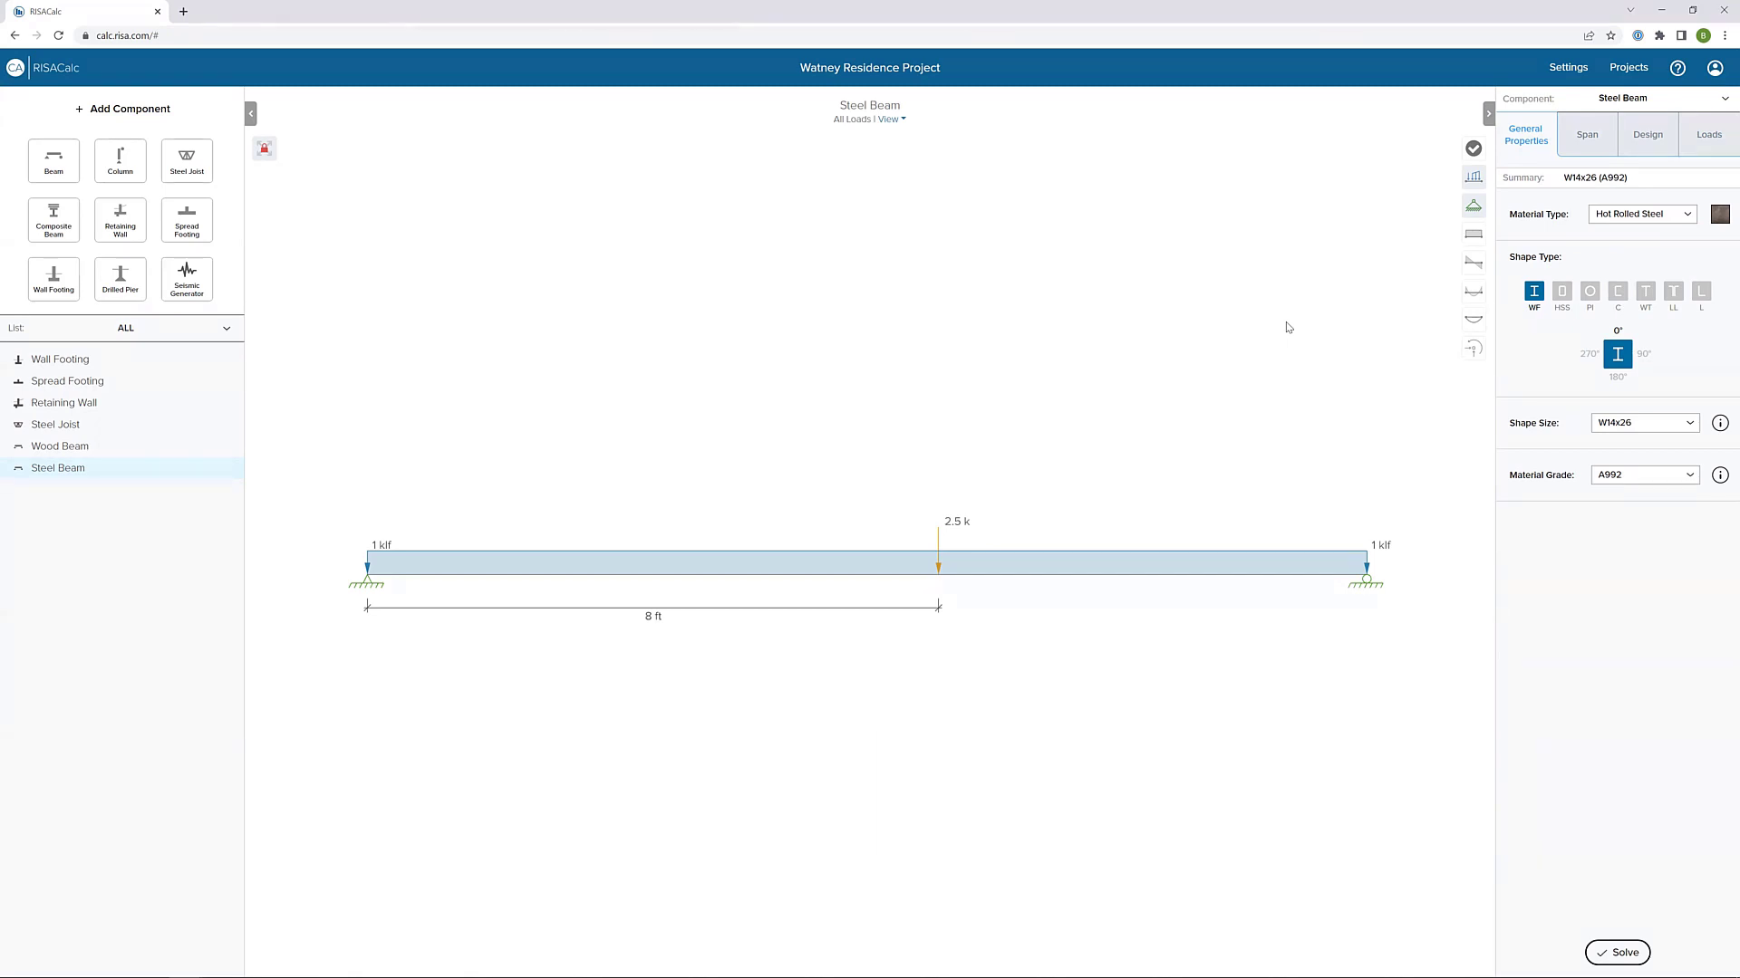
- Review the available design codes for hot rolled steel and composite steel beams in the project settings
{"action": "left_click", "coordinate": [1565, 72]}
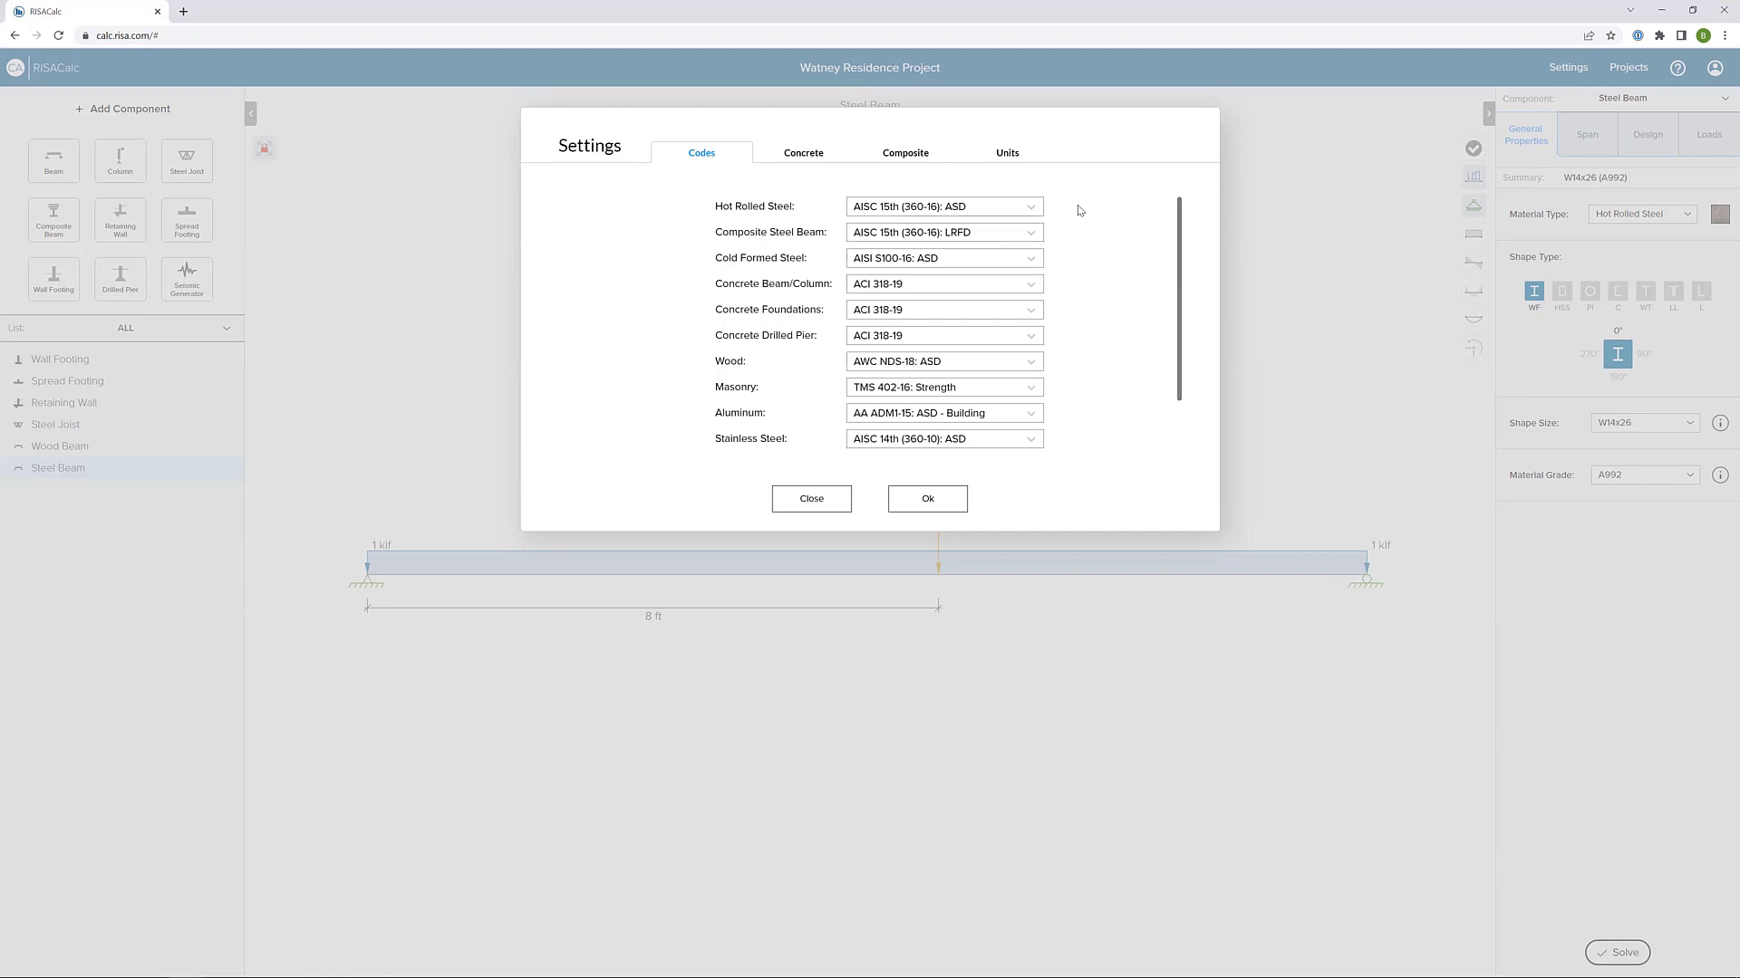
{"action": "left_click", "coordinate": [994, 209]}
{"action": "scroll", "coordinate": [991, 256], "scroll_direction": "down", "scroll_amount": 5}
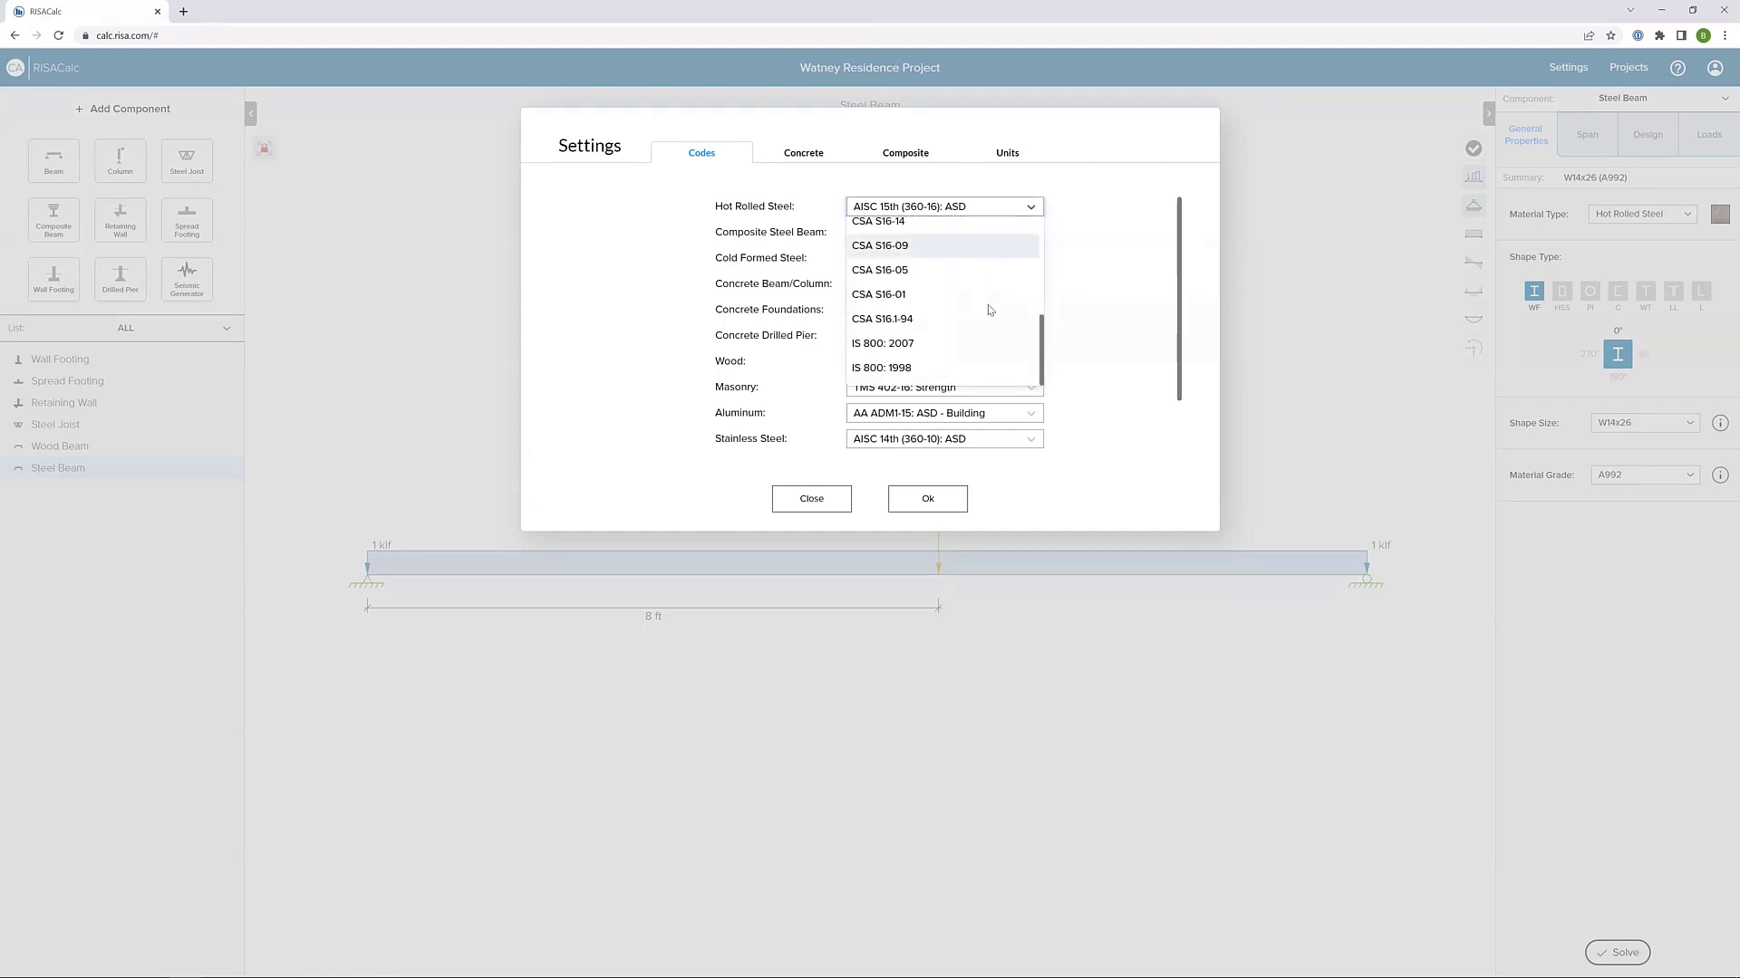
{"action": "scroll", "coordinate": [992, 308], "scroll_direction": "up", "scroll_amount": 2}
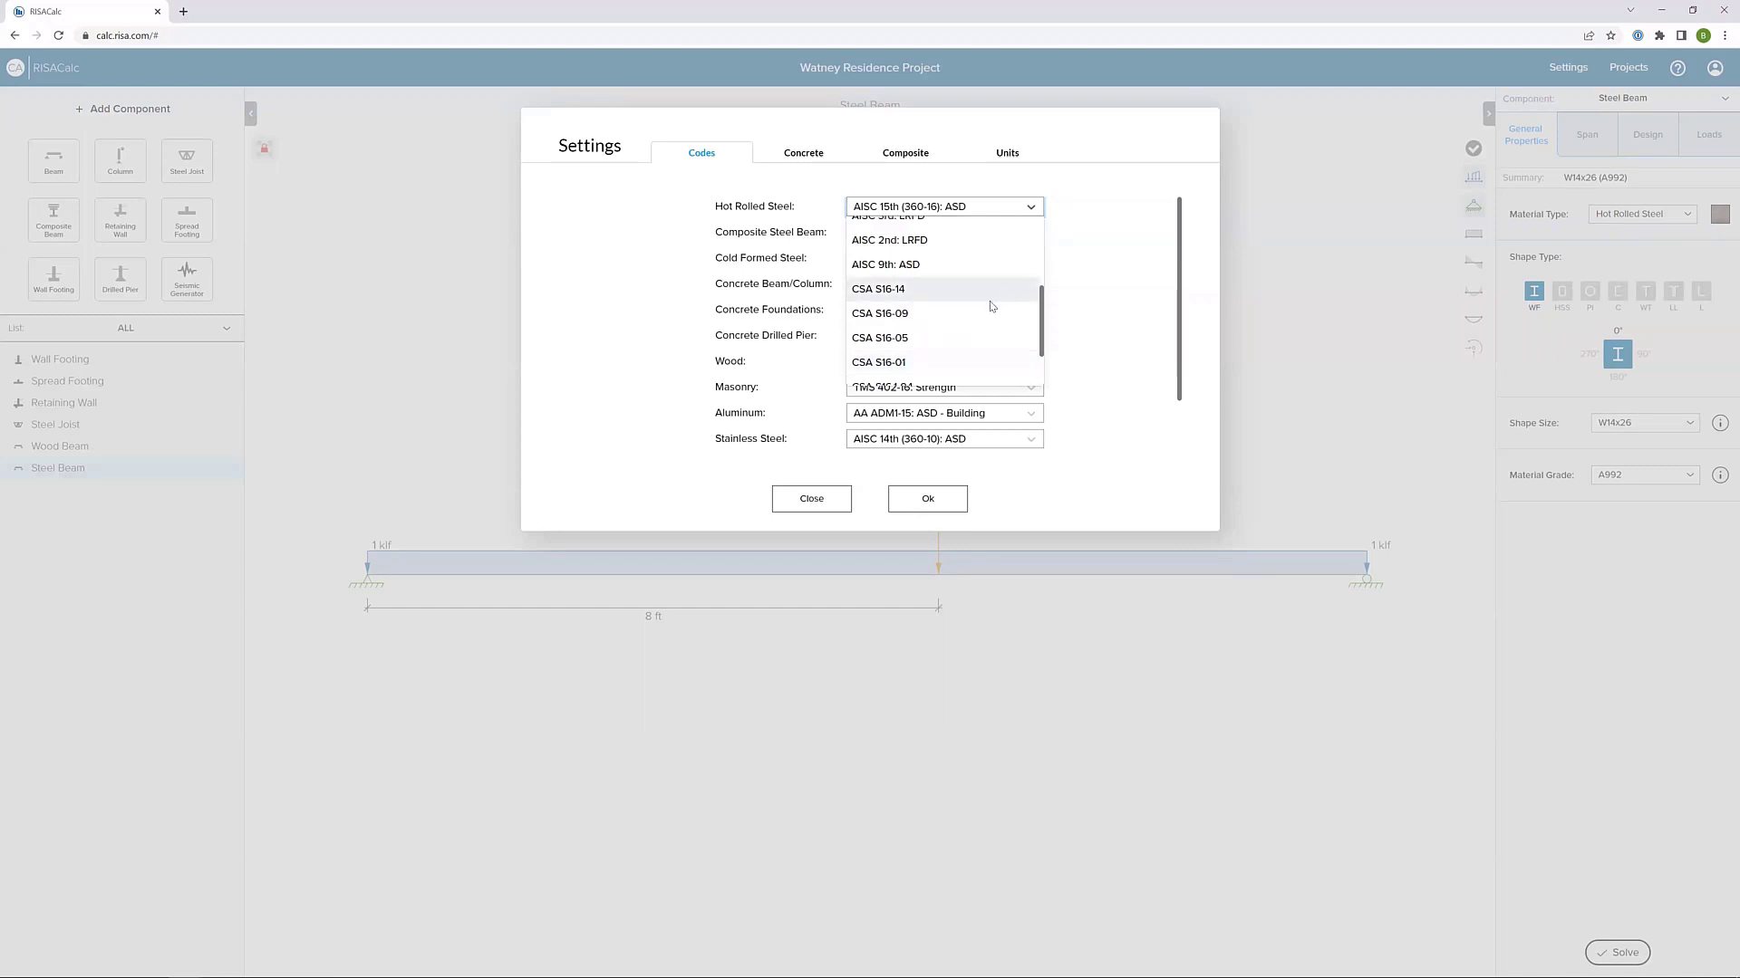
{"action": "left_click", "coordinate": [1100, 290]}
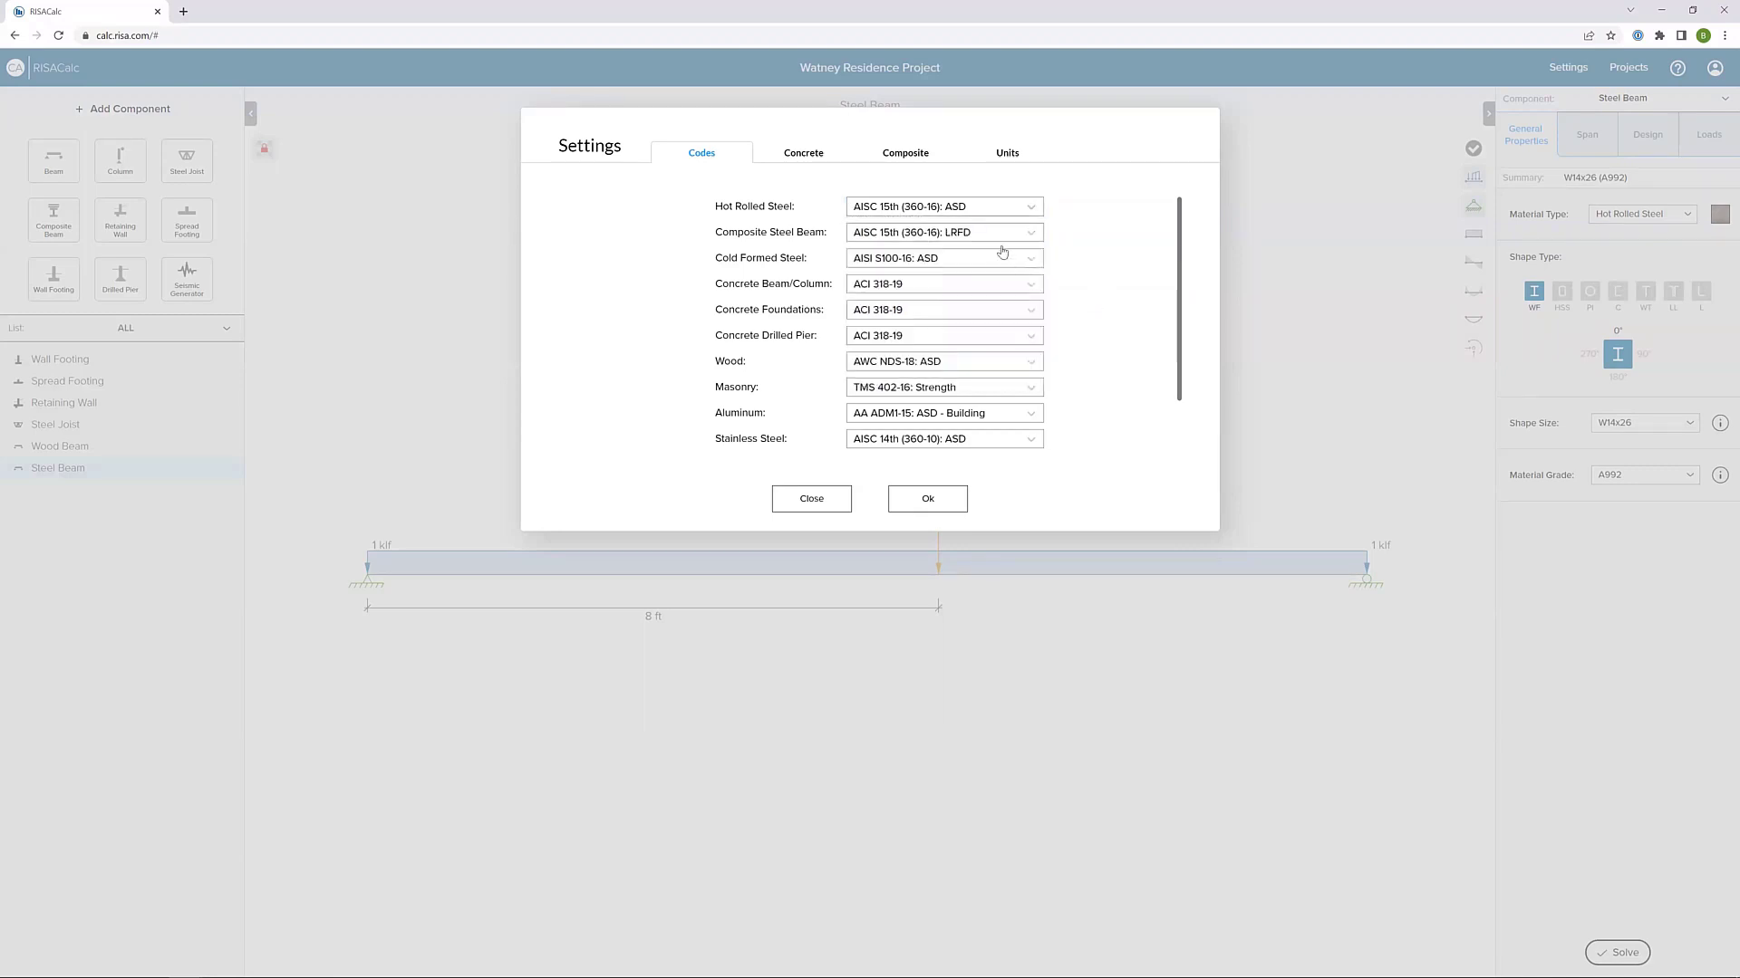
{"action": "left_click", "coordinate": [977, 234]}
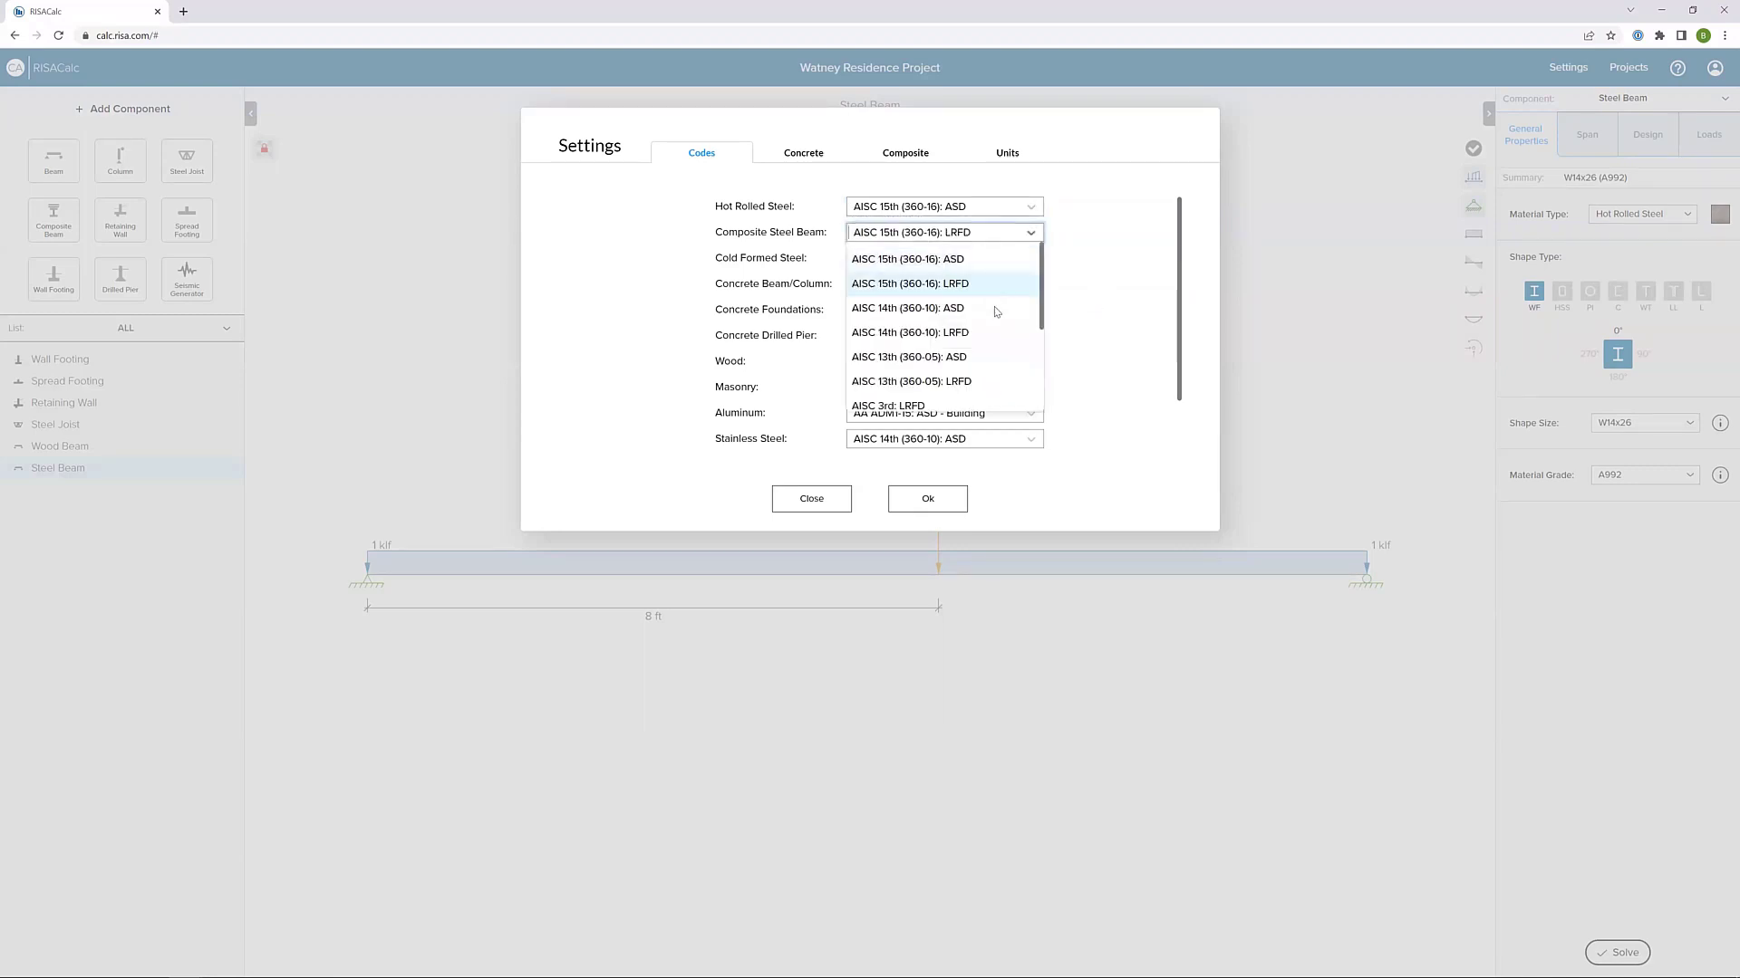
{"action": "left_click", "coordinate": [1120, 334]}
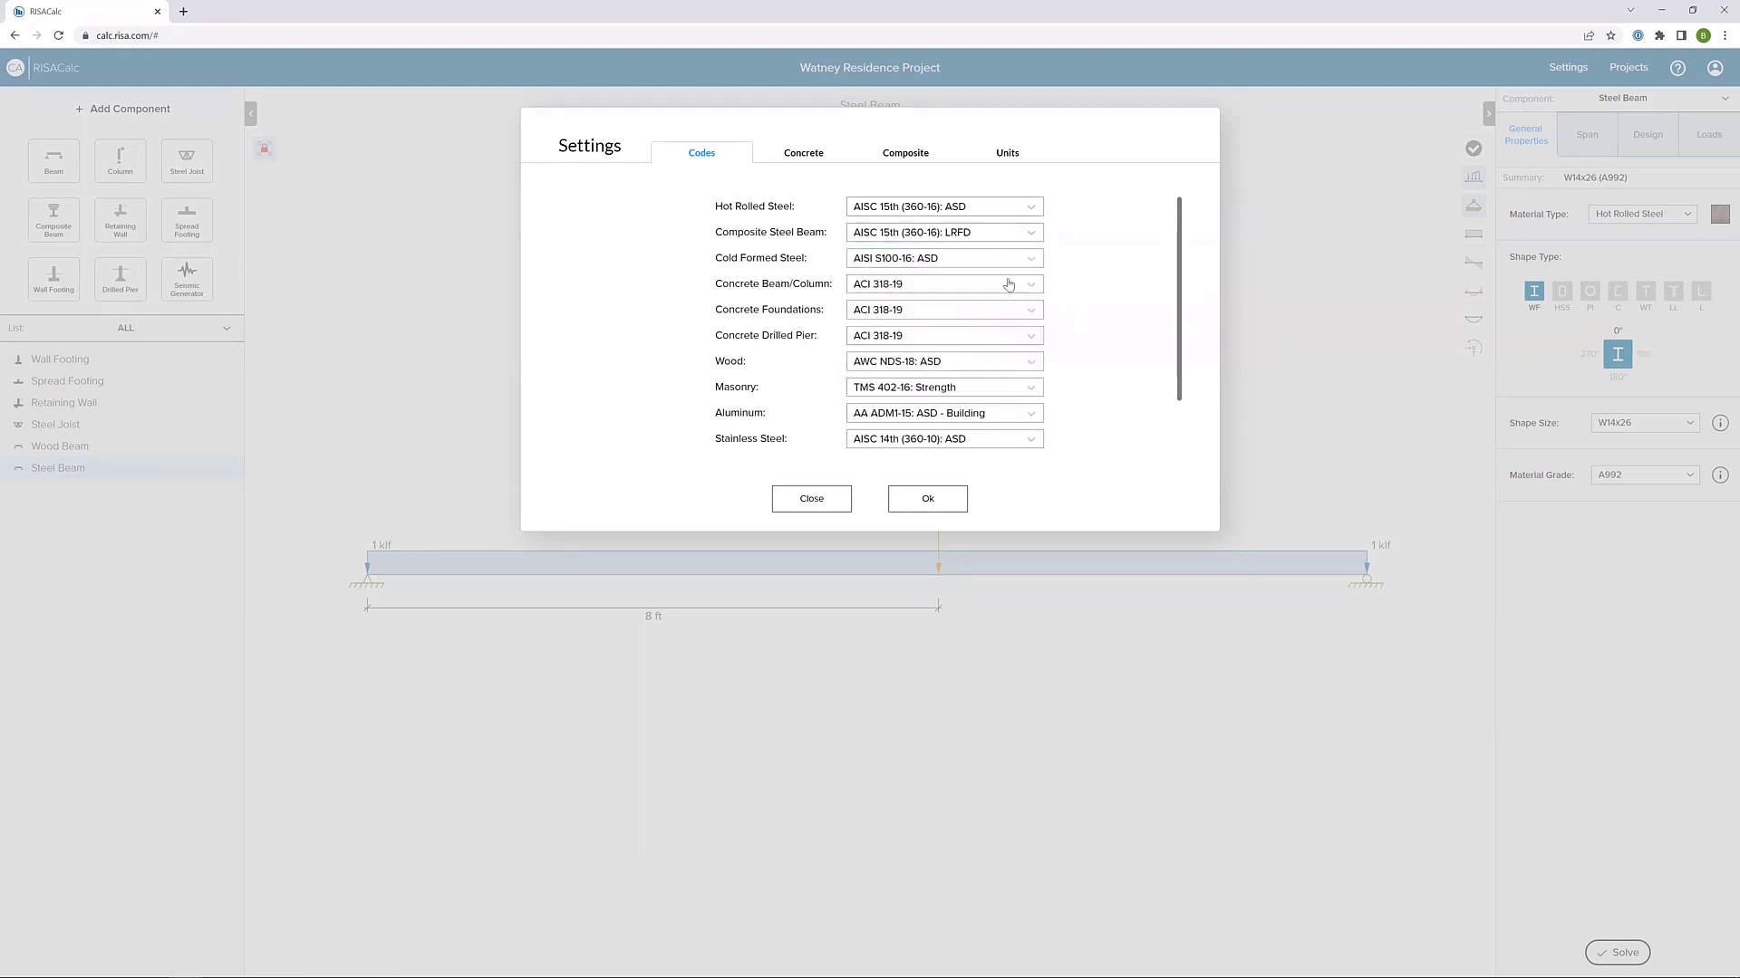
- Review the available design codes for concrete foundations and seismic without changing the selections
{"action": "left_click", "coordinate": [961, 311]}
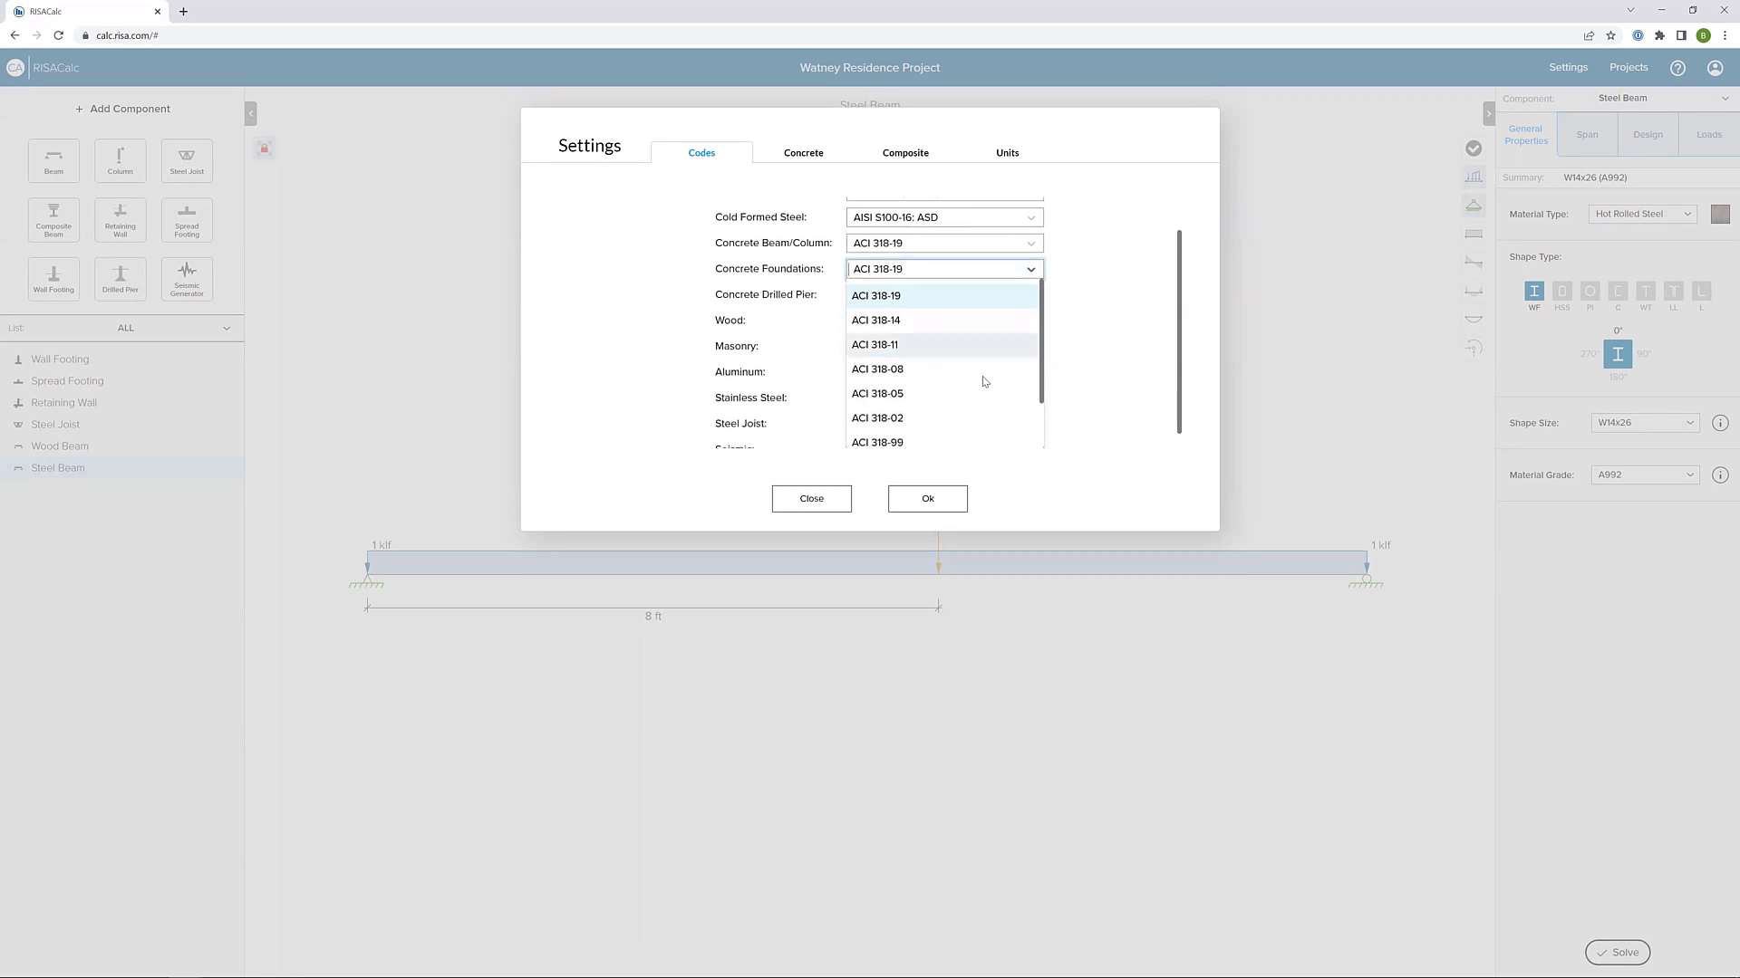
{"action": "scroll", "coordinate": [984, 380], "scroll_direction": "down", "scroll_amount": 1}
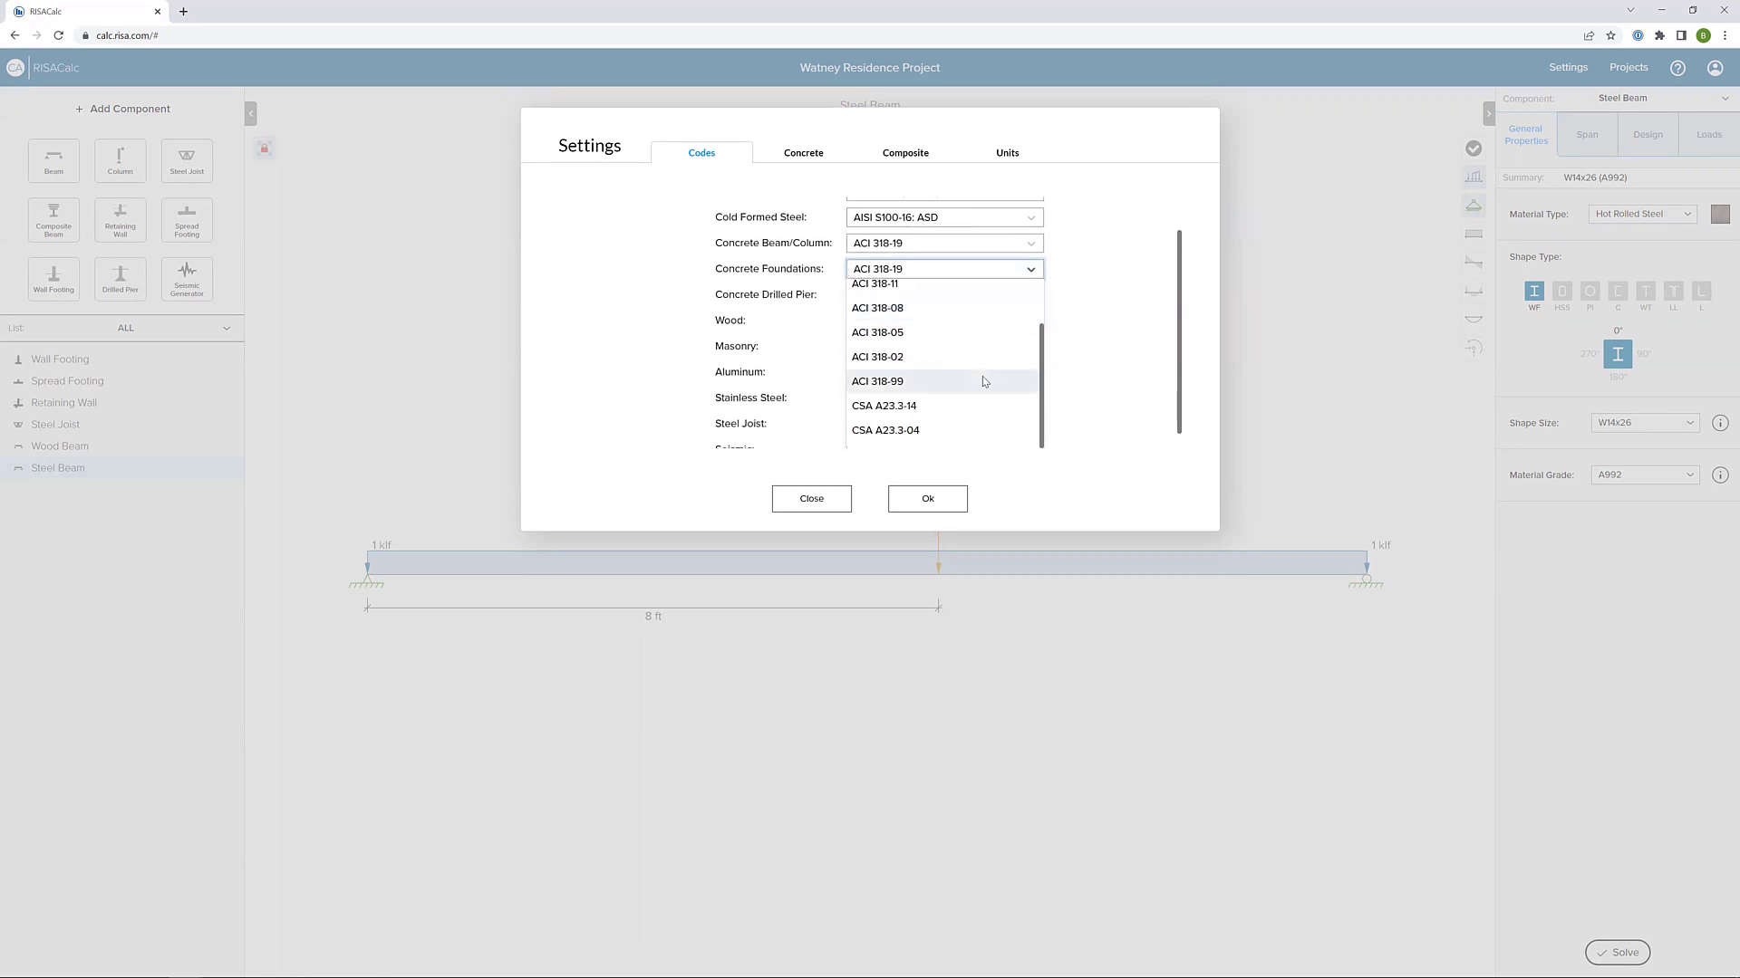
{"action": "left_click", "coordinate": [1114, 367]}
{"action": "scroll", "coordinate": [1073, 355], "scroll_direction": "down", "scroll_amount": 1}
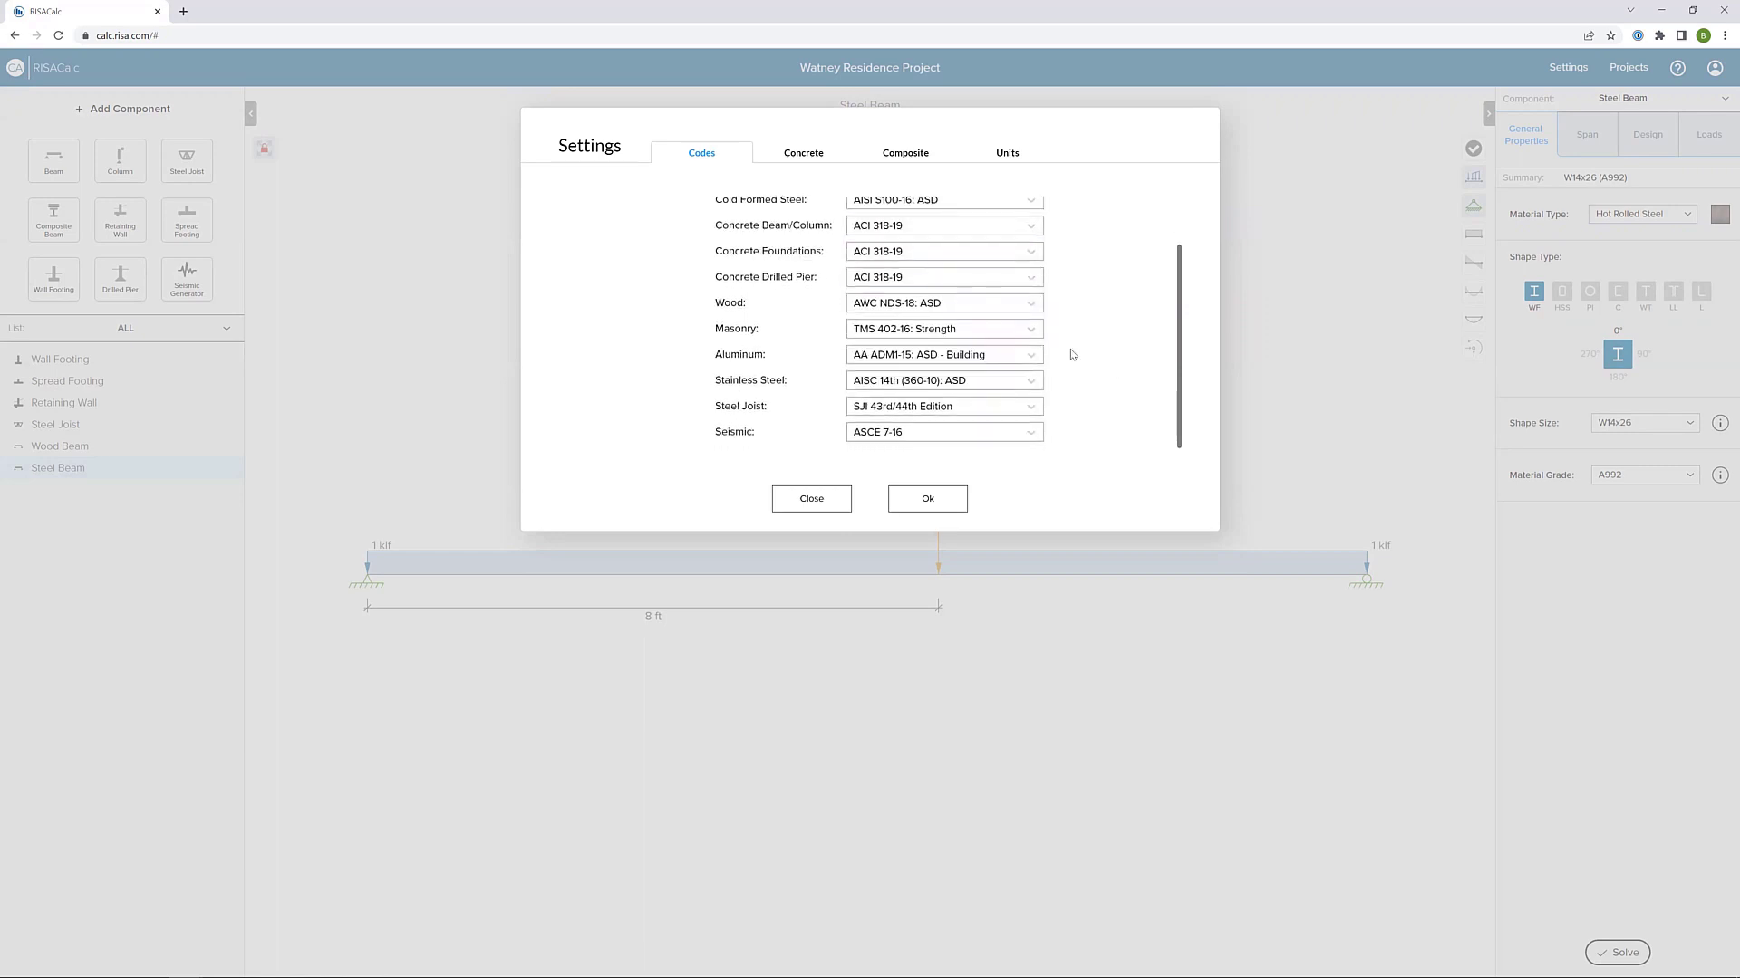
{"action": "left_click", "coordinate": [958, 434]}
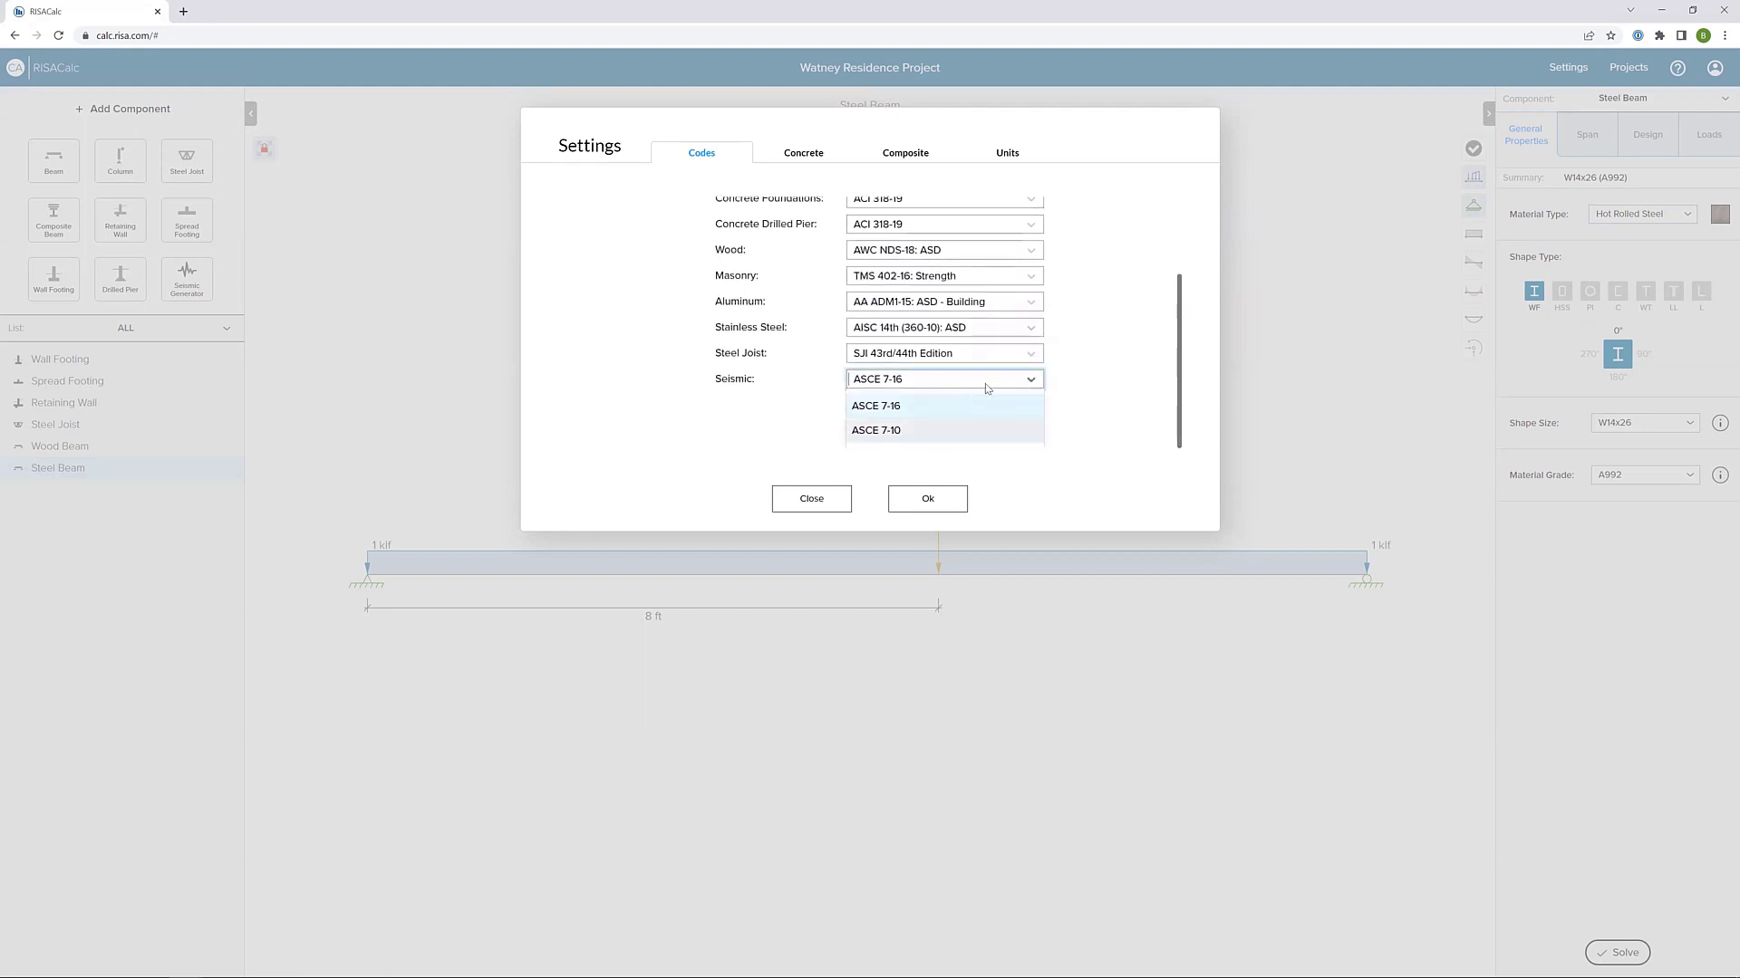
{"action": "left_click", "coordinate": [1094, 320]}
{"action": "scroll", "coordinate": [1089, 325], "scroll_direction": "up", "scroll_amount": 2}
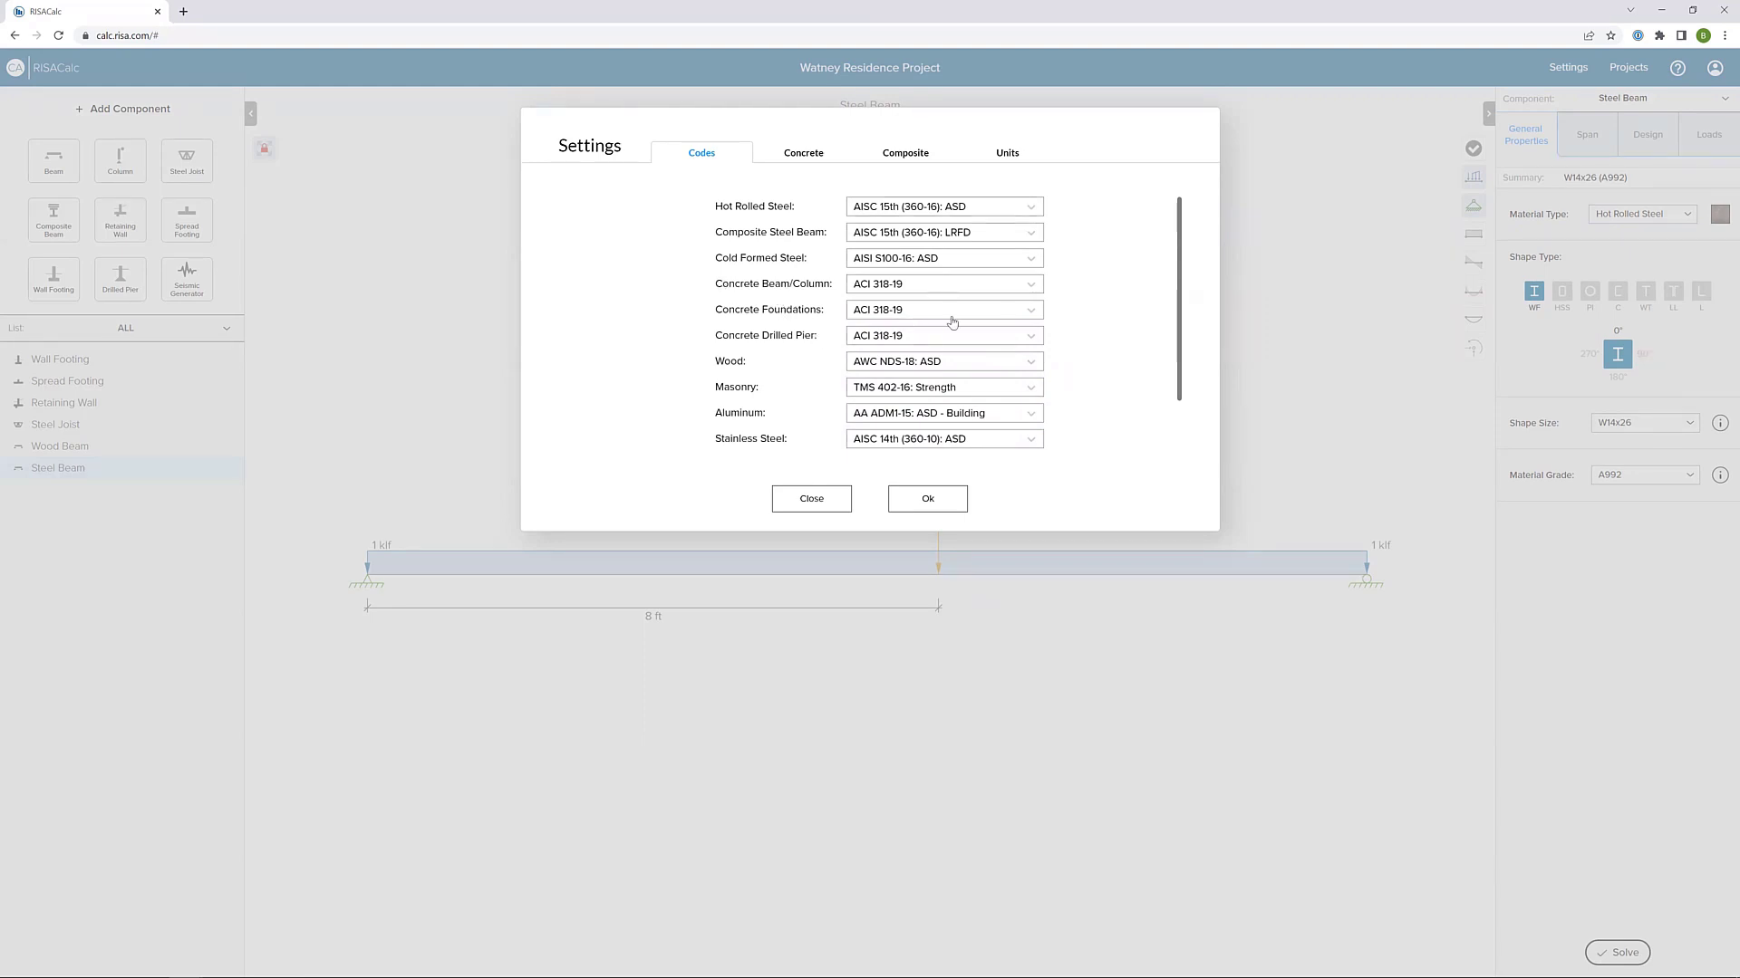
- Examine the project's concrete, composite and units settings, and close the settings without applying changes
{"action": "left_click", "coordinate": [800, 164]}
{"action": "left_click", "coordinate": [893, 160]}
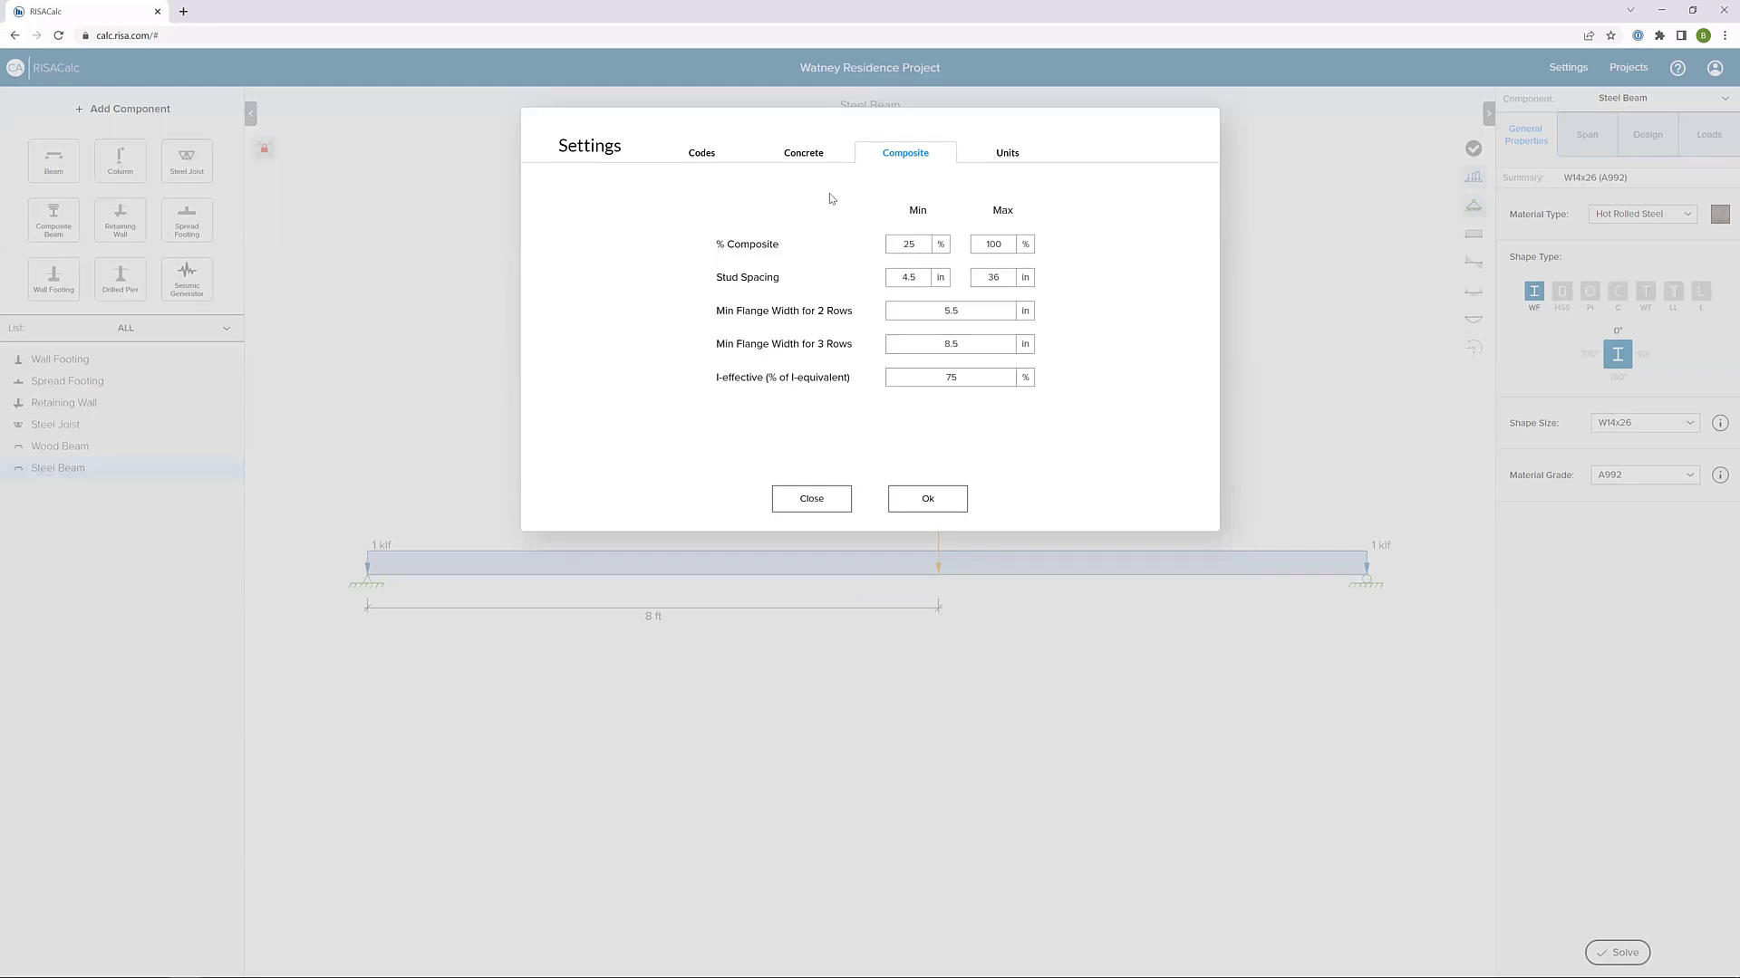
{"action": "left_click", "coordinate": [1010, 160]}
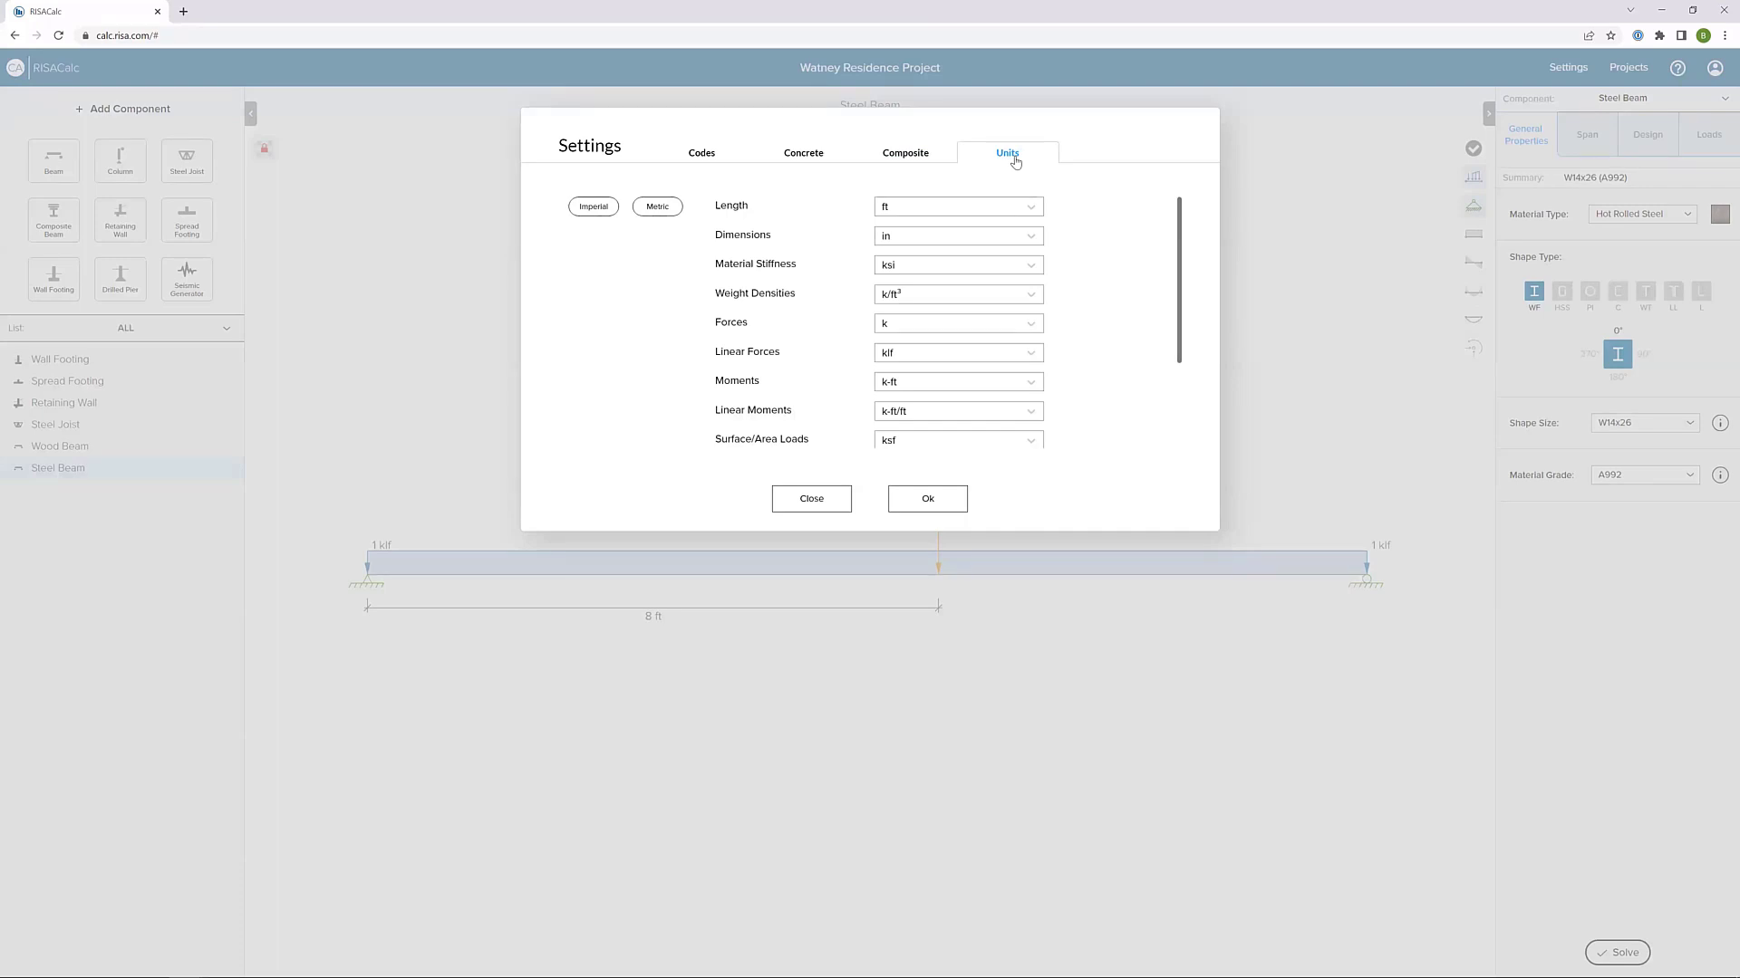
{"action": "left_click", "coordinate": [654, 207]}
{"action": "scroll", "coordinate": [963, 251], "scroll_direction": "down", "scroll_amount": 2}
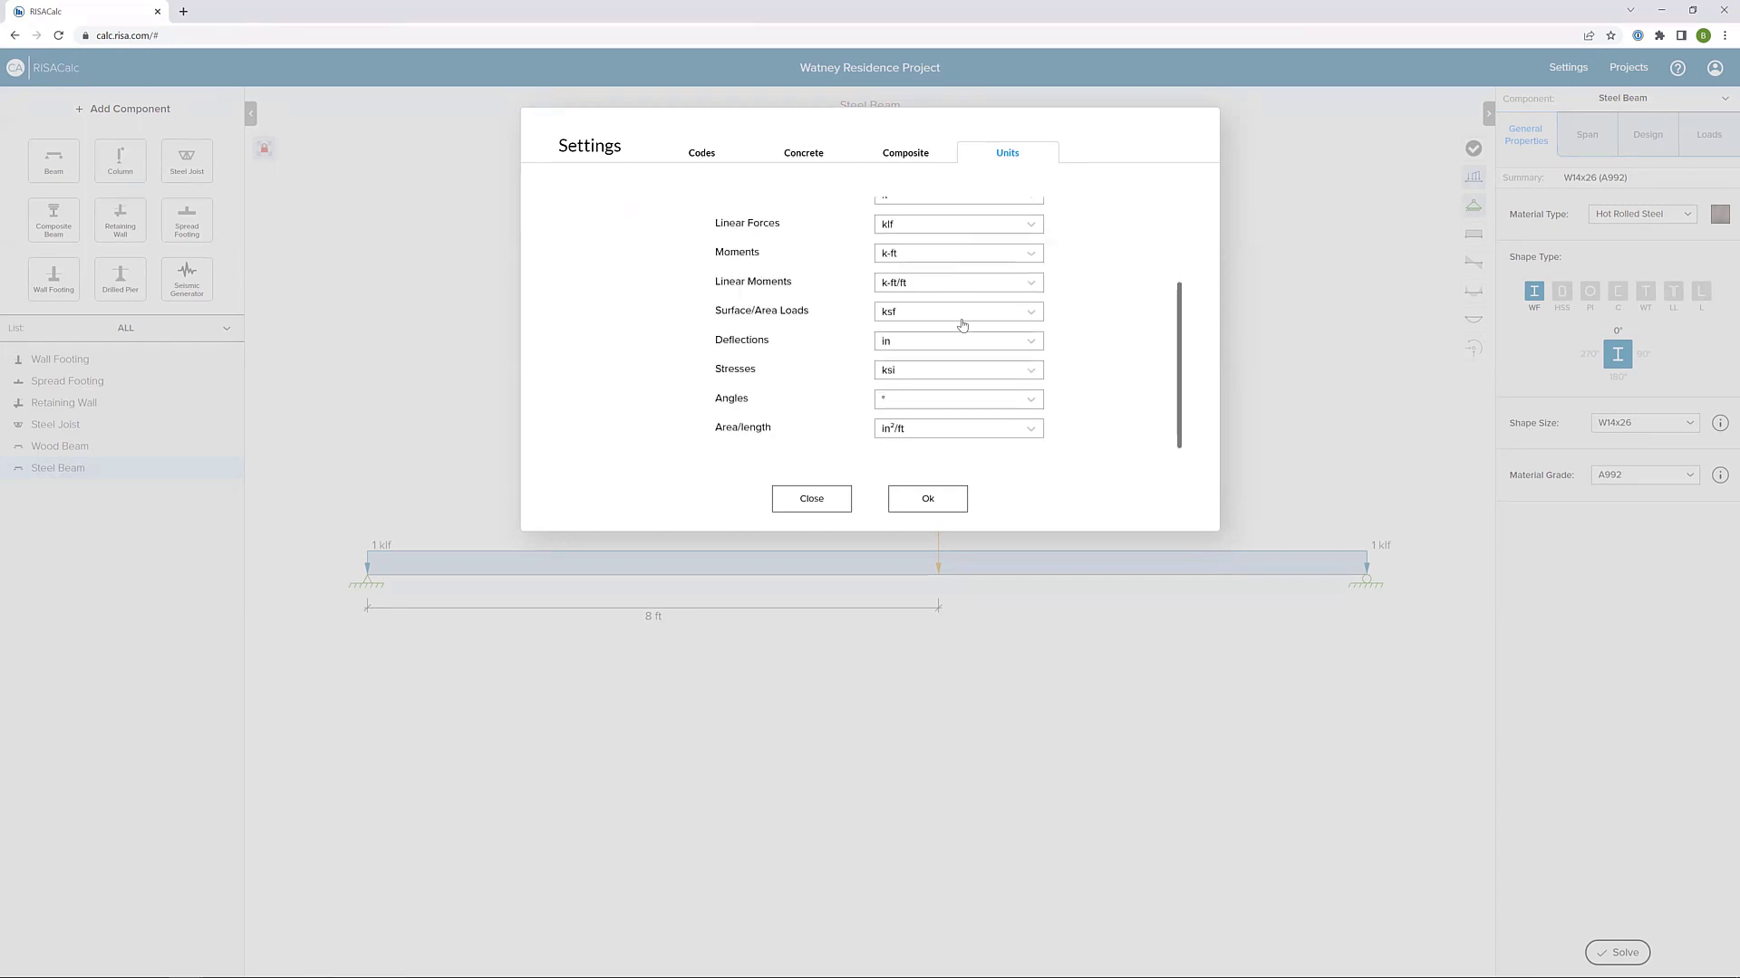
{"action": "scroll", "coordinate": [958, 305], "scroll_direction": "up", "scroll_amount": 2}
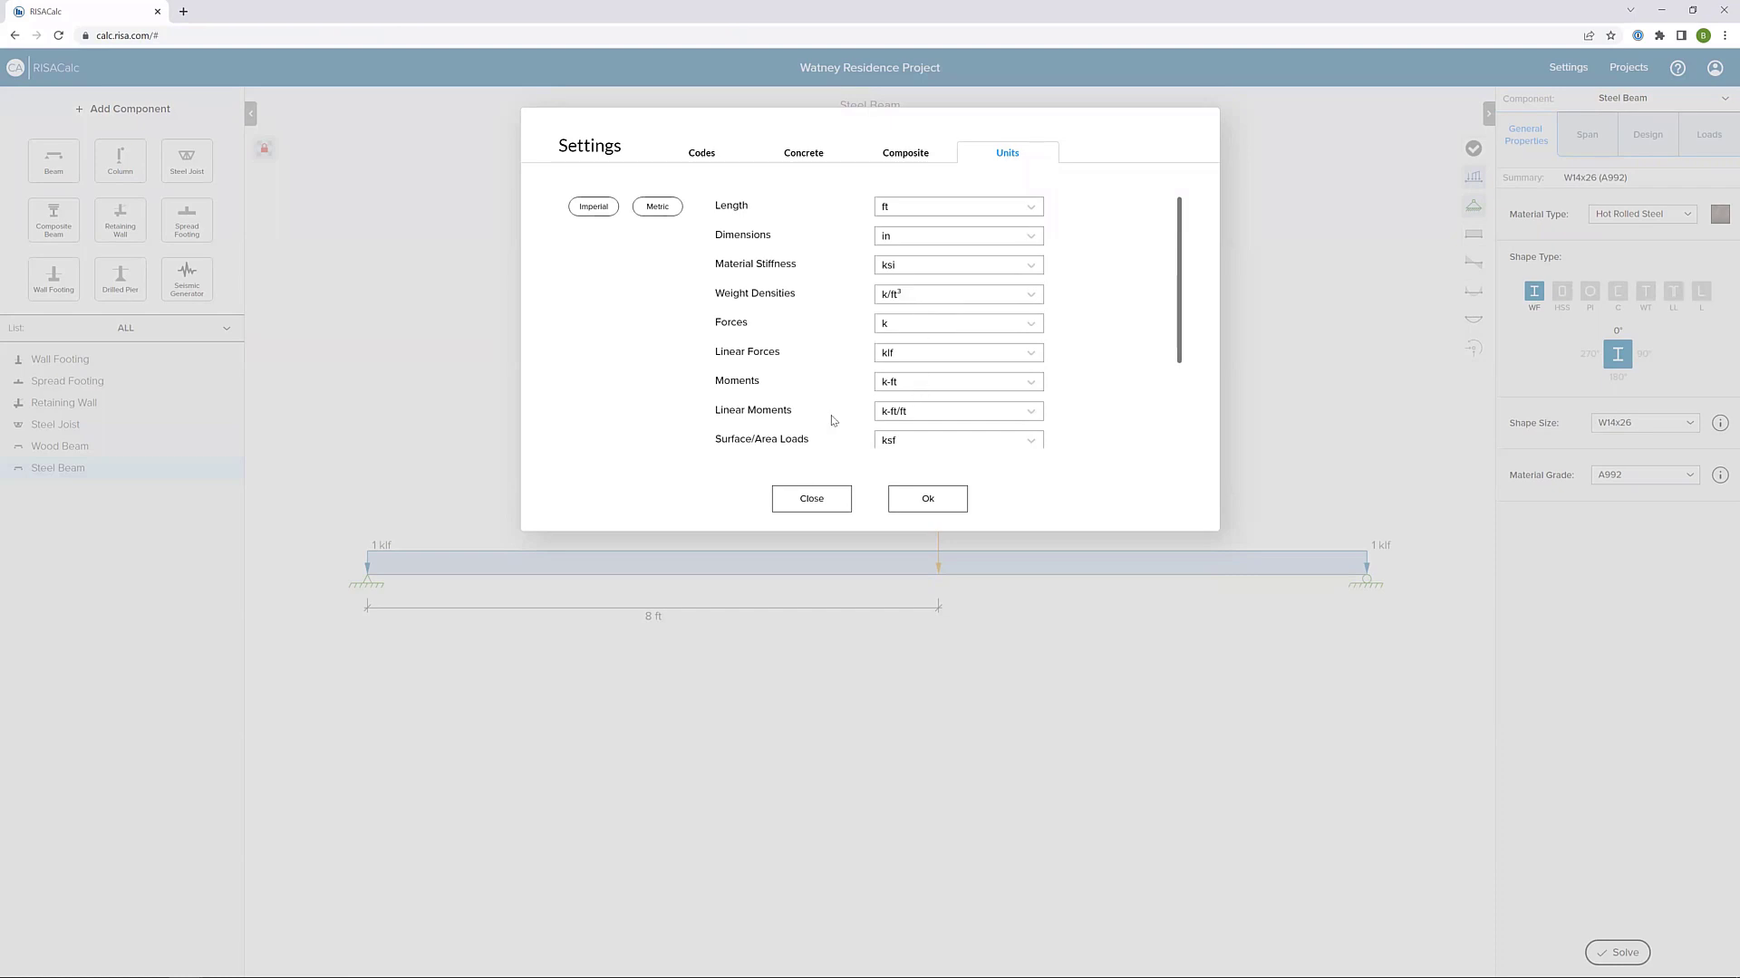
{"action": "left_click", "coordinate": [808, 500]}
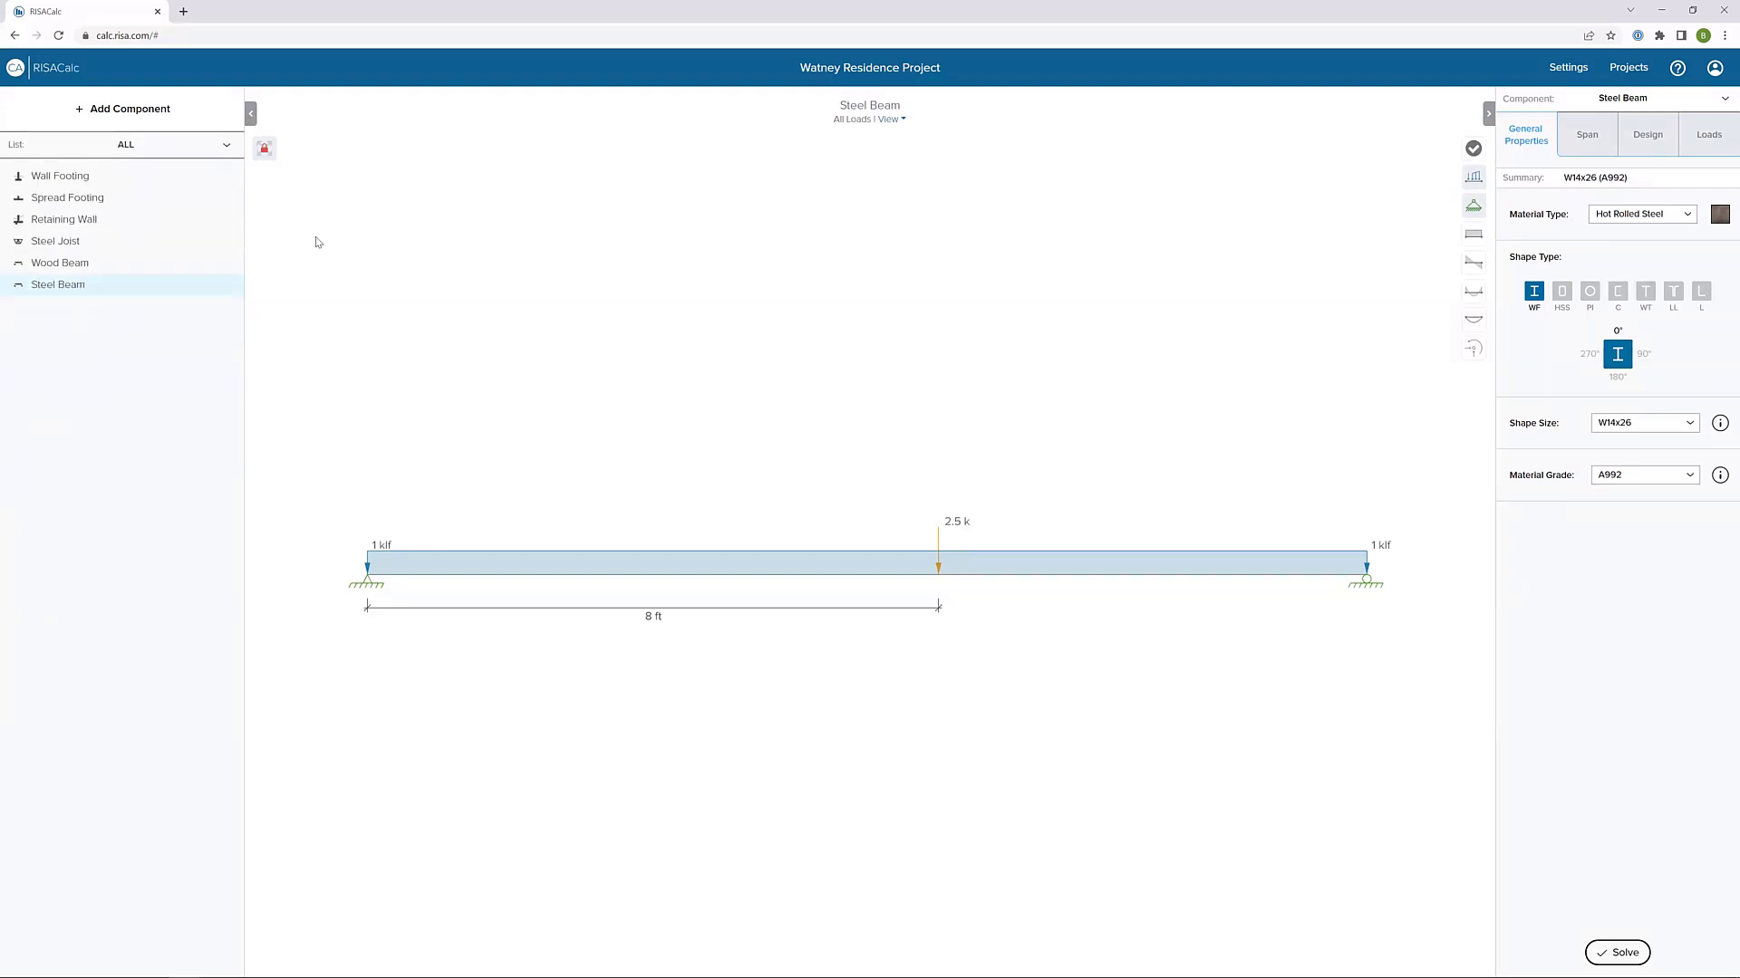
- Add a column component to the project and set its material type to Concrete
{"action": "left_click", "coordinate": [132, 112]}
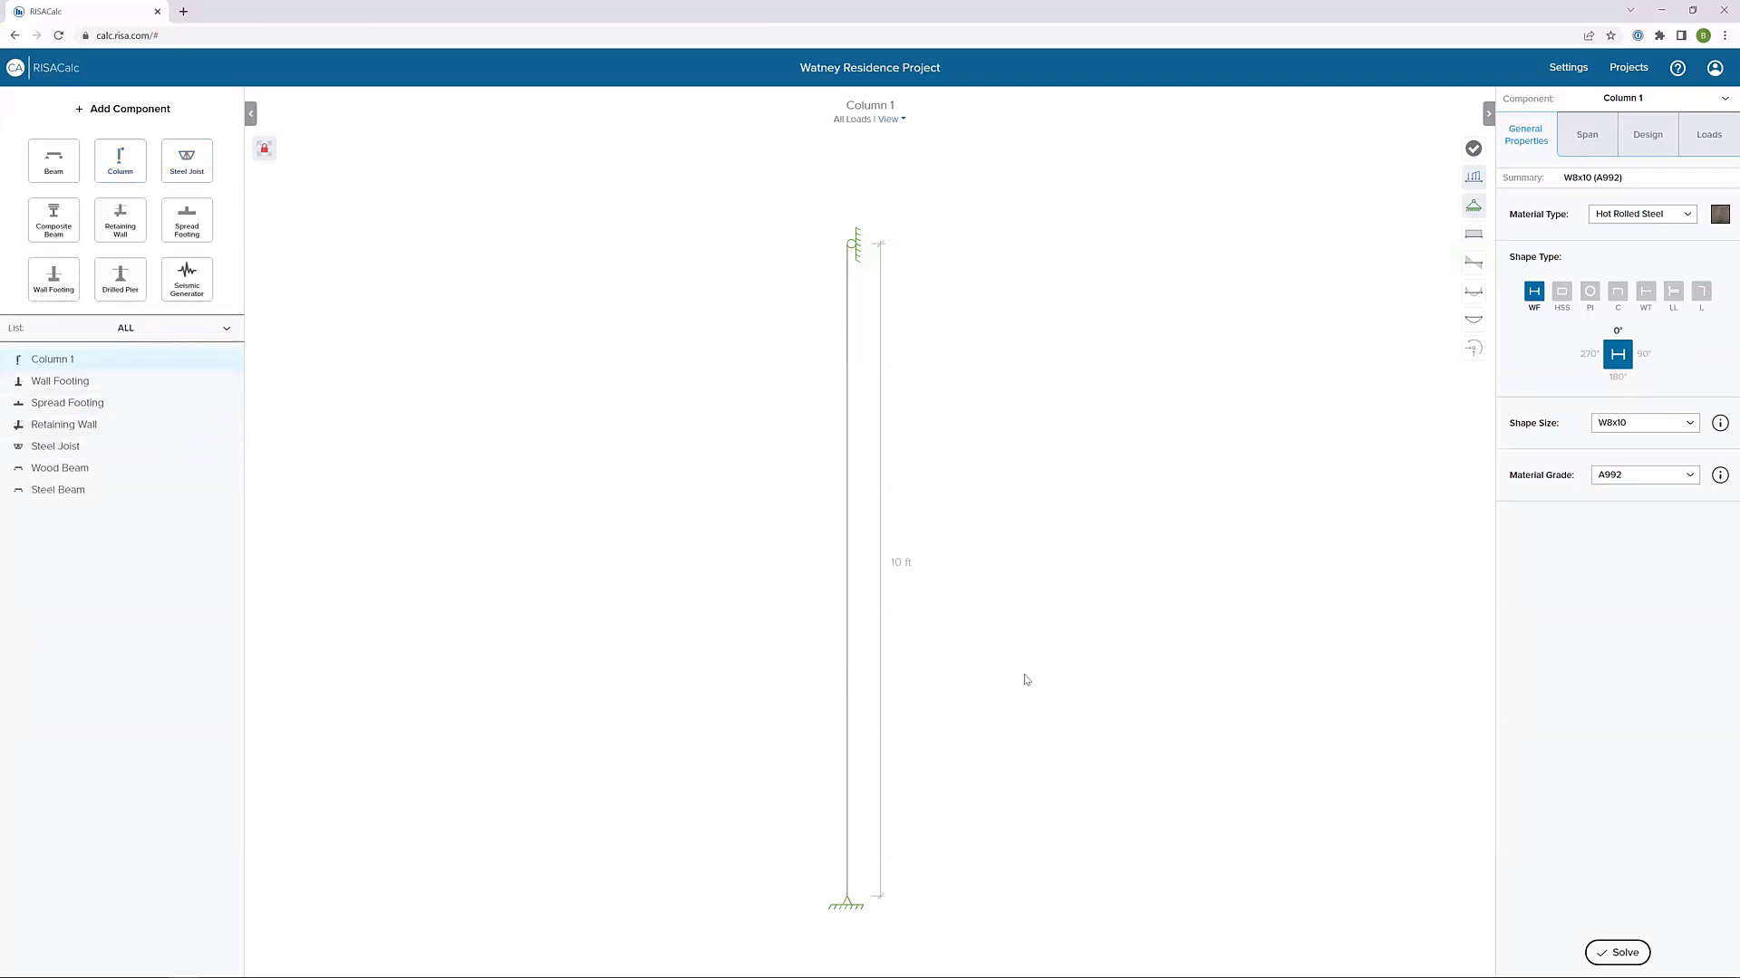
{"action": "left_click", "coordinate": [1652, 216]}
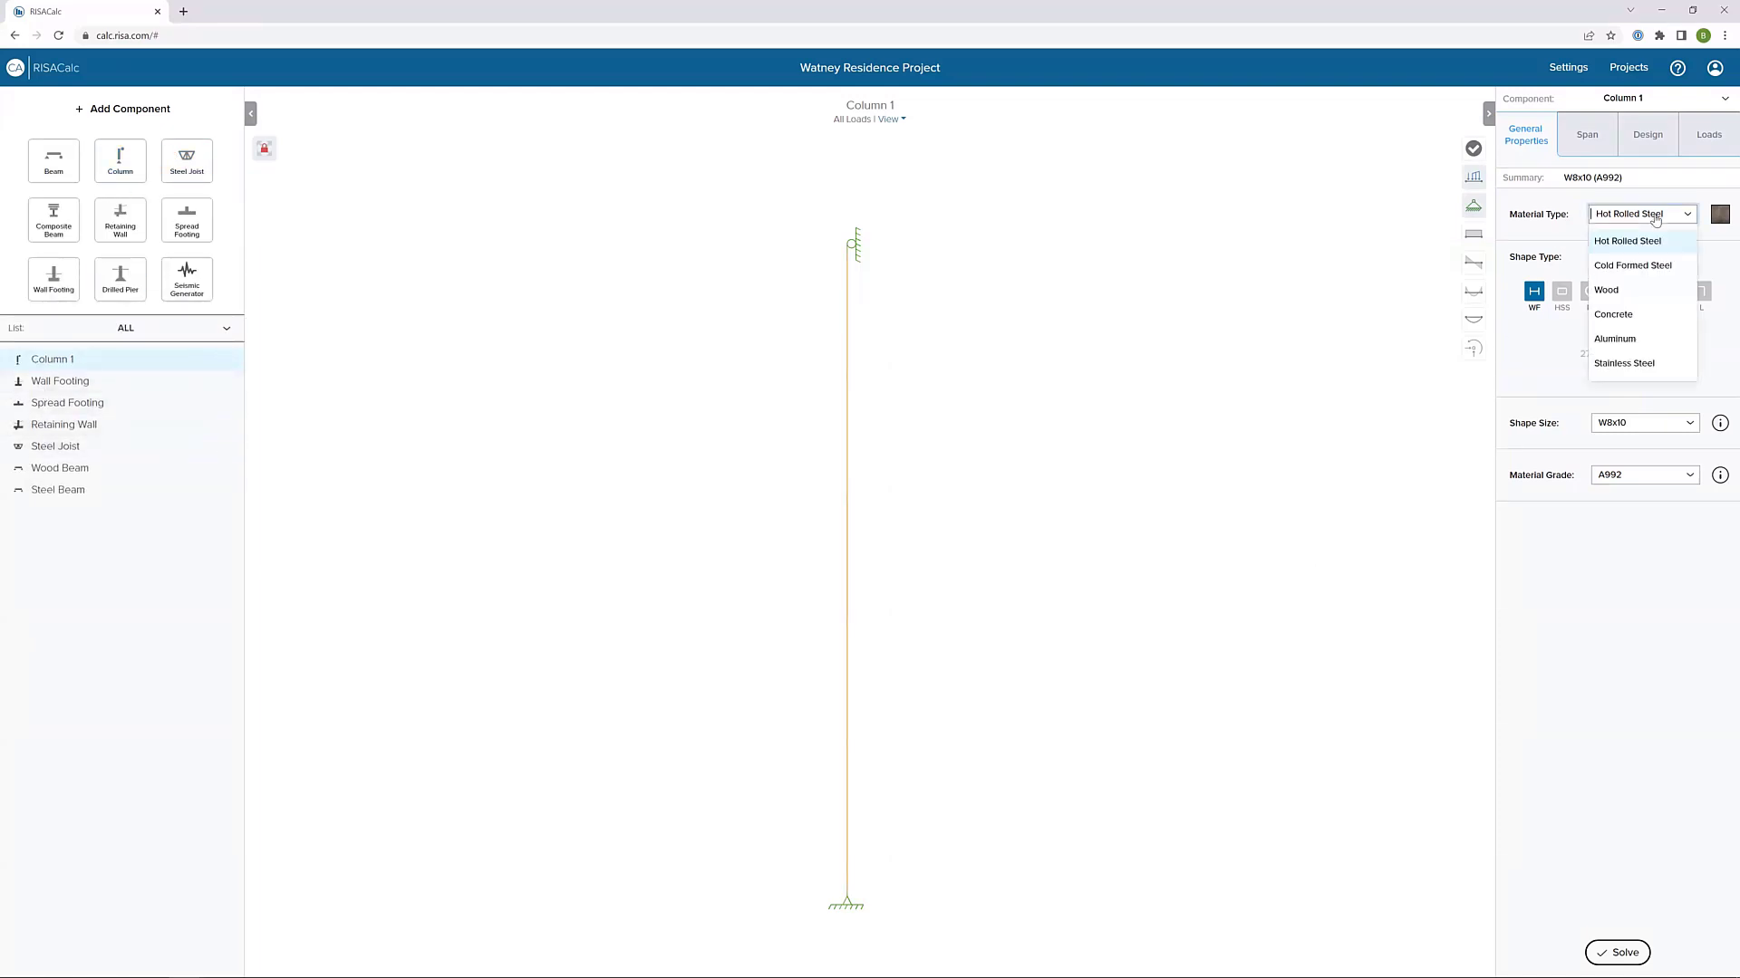
{"action": "left_click", "coordinate": [1650, 313]}
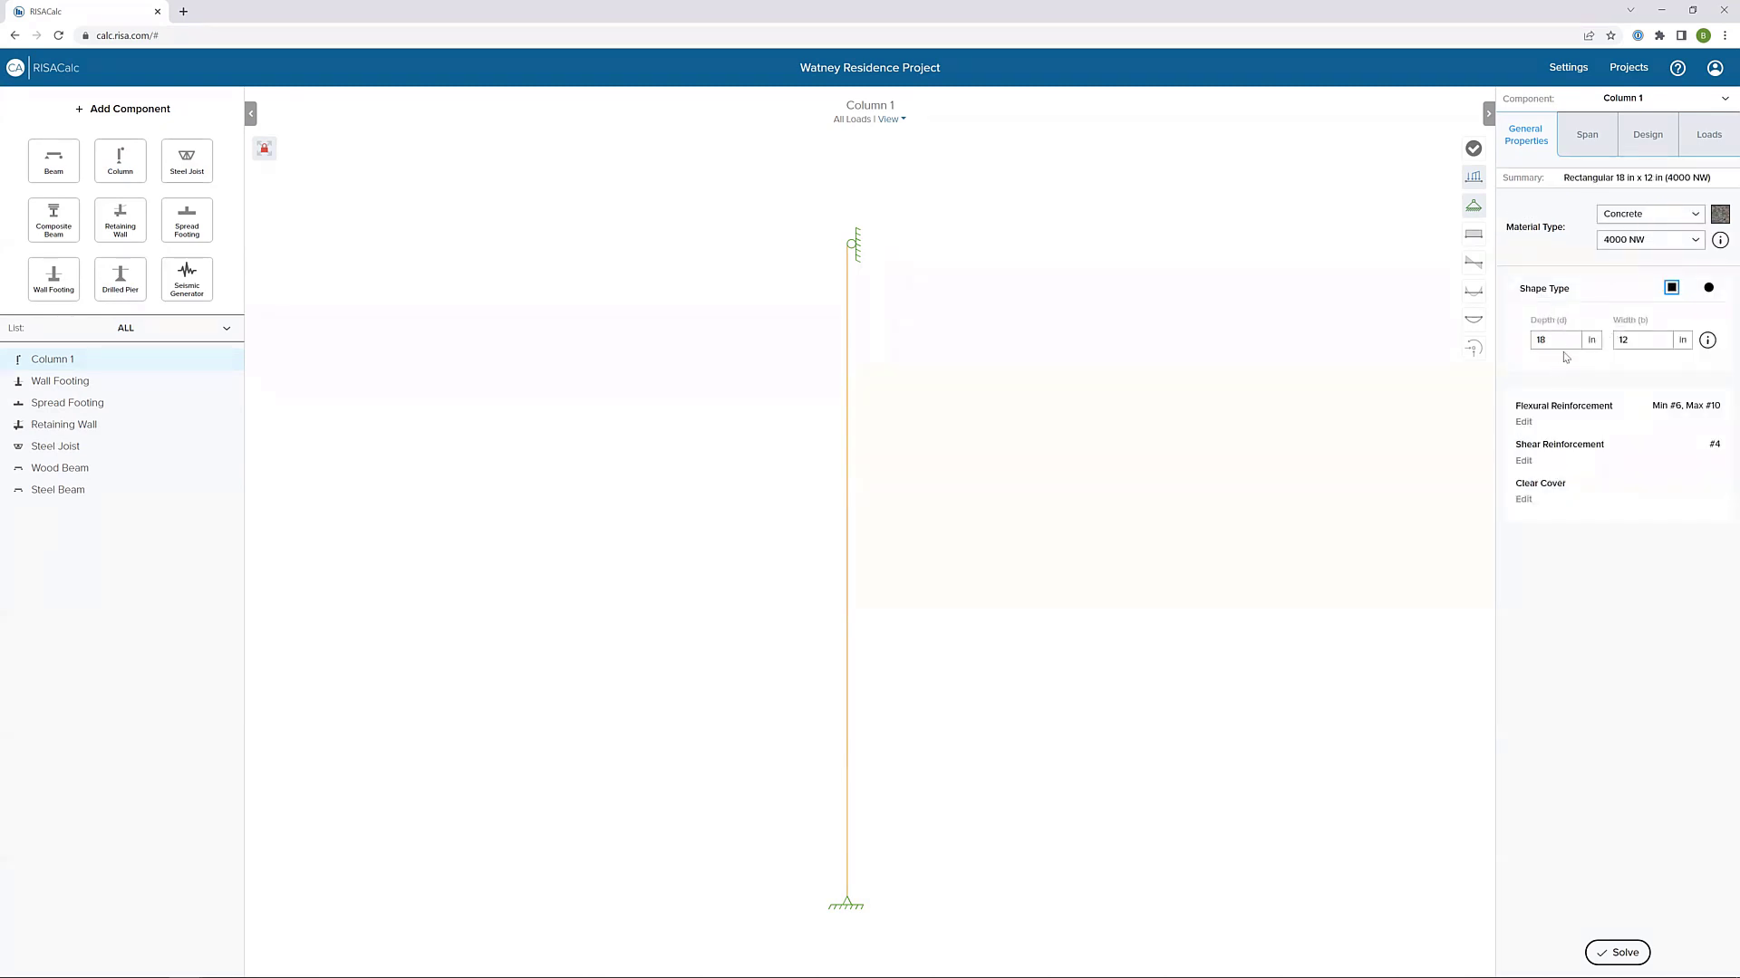
- Set the rectangular concrete column's depth to 8 in and its width to 8 in
{"action": "left_click_drag", "start_coordinate": [1558, 342], "coordinate": [1521, 350]}
{"action": "type", "text": "8"}
{"action": "key", "text": "Tab"}
{"action": "type", "text": "8"}
{"action": "key", "text": "Tab"}
- Review the column's flexural reinforcement, shear reinforcement and clear cover options, cancelling each without changes
{"action": "left_click", "coordinate": [1524, 422]}
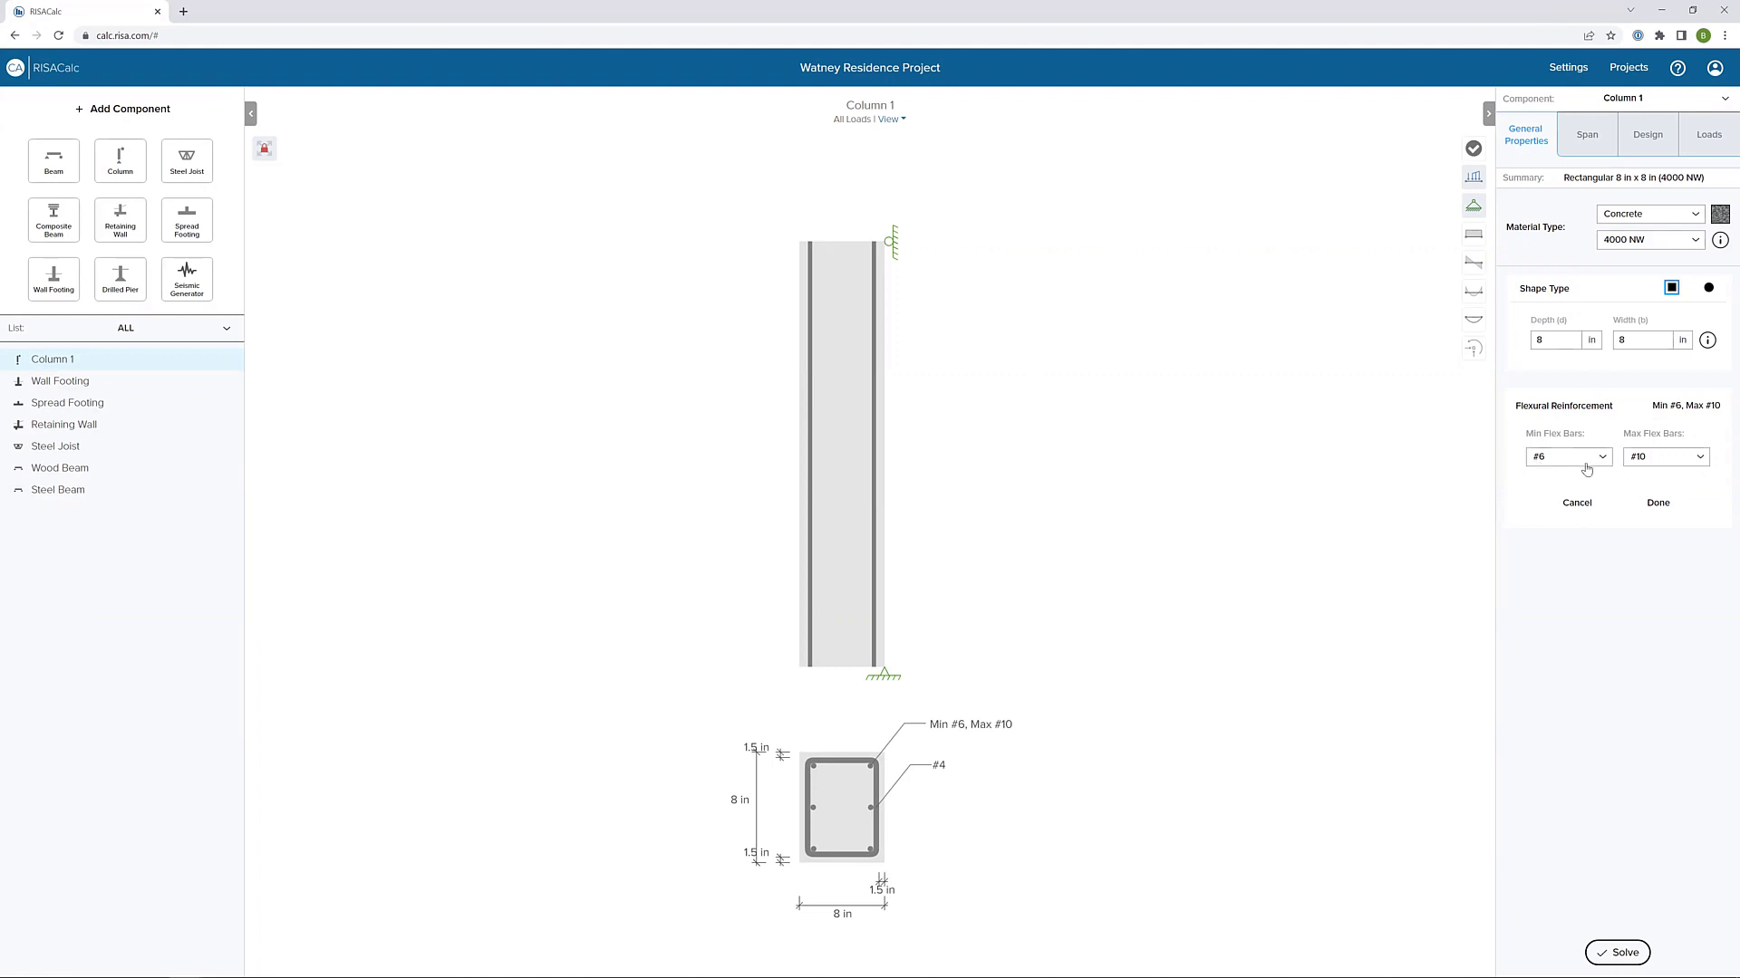
{"action": "left_click", "coordinate": [1565, 505]}
{"action": "left_click", "coordinate": [1531, 463]}
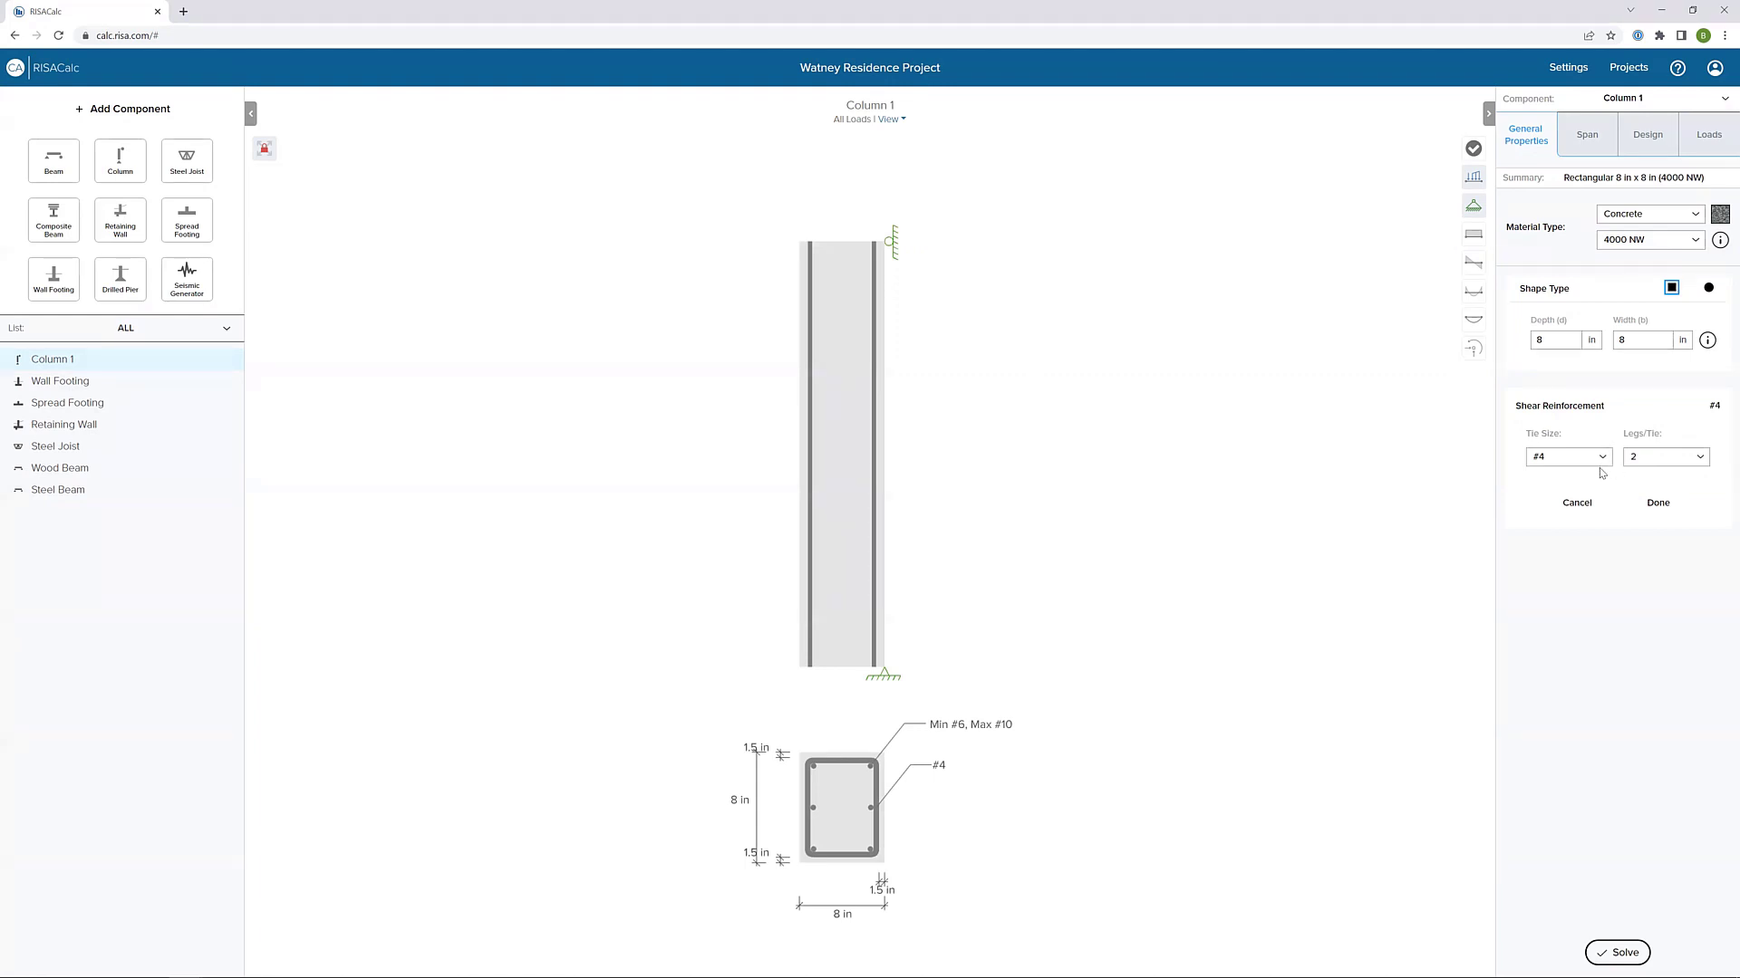
{"action": "left_click", "coordinate": [1582, 504]}
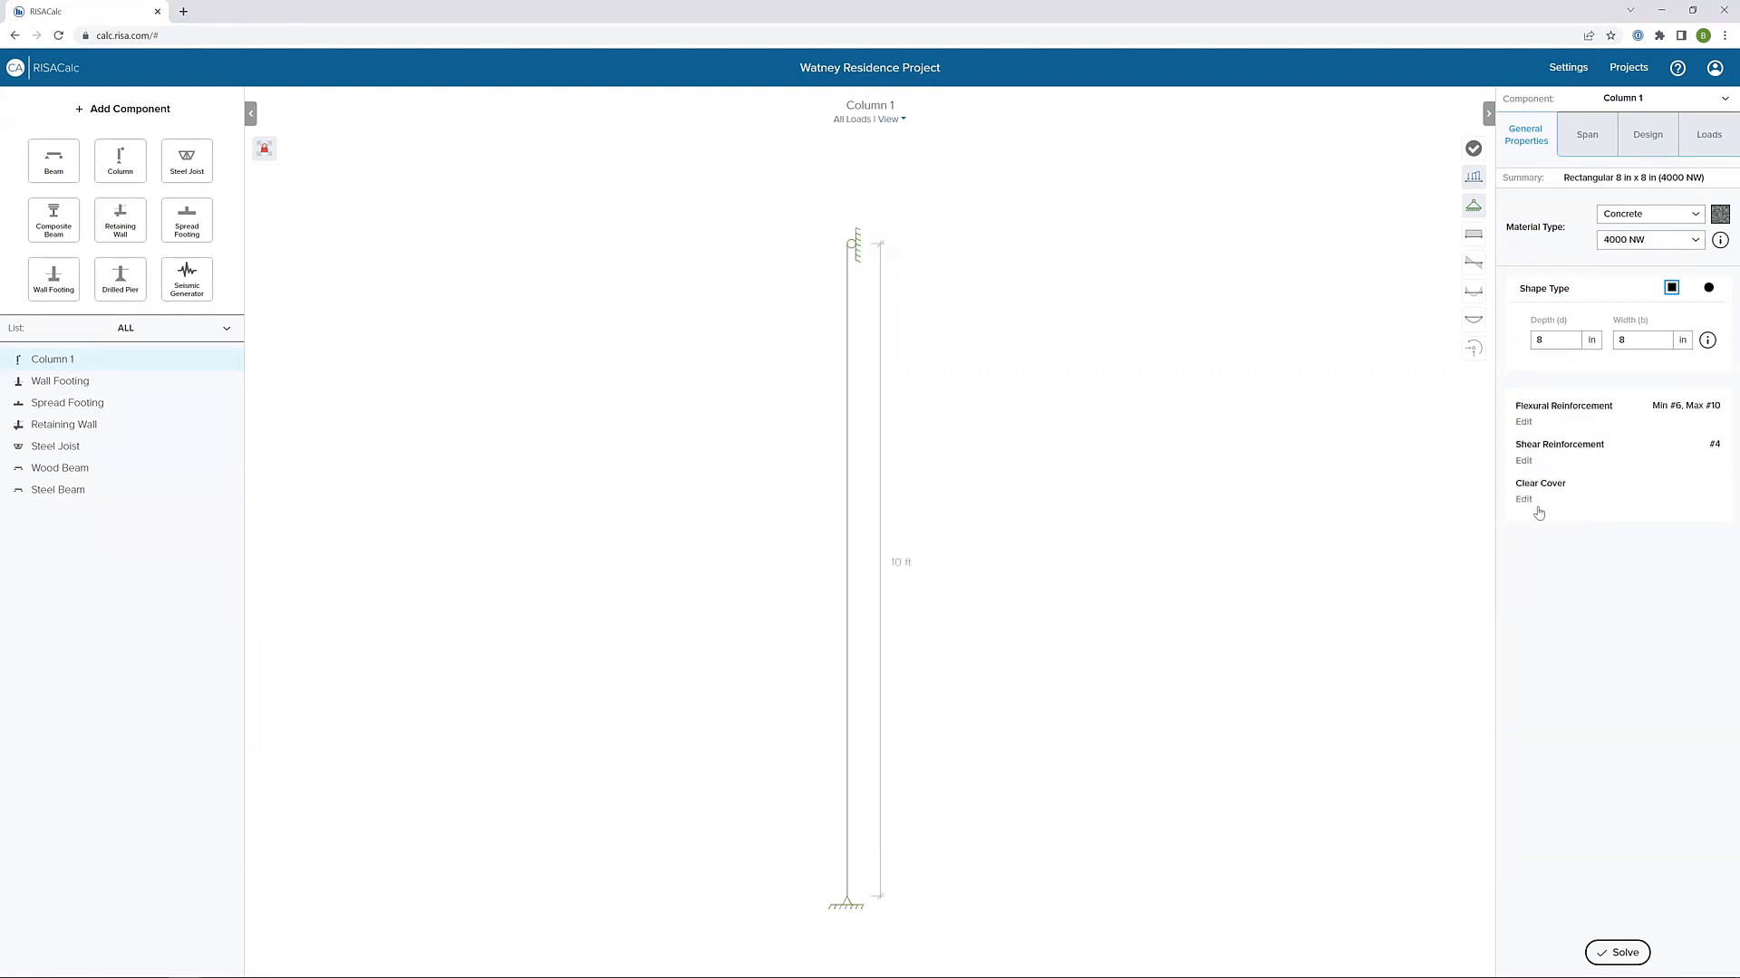
{"action": "left_click", "coordinate": [1531, 507]}
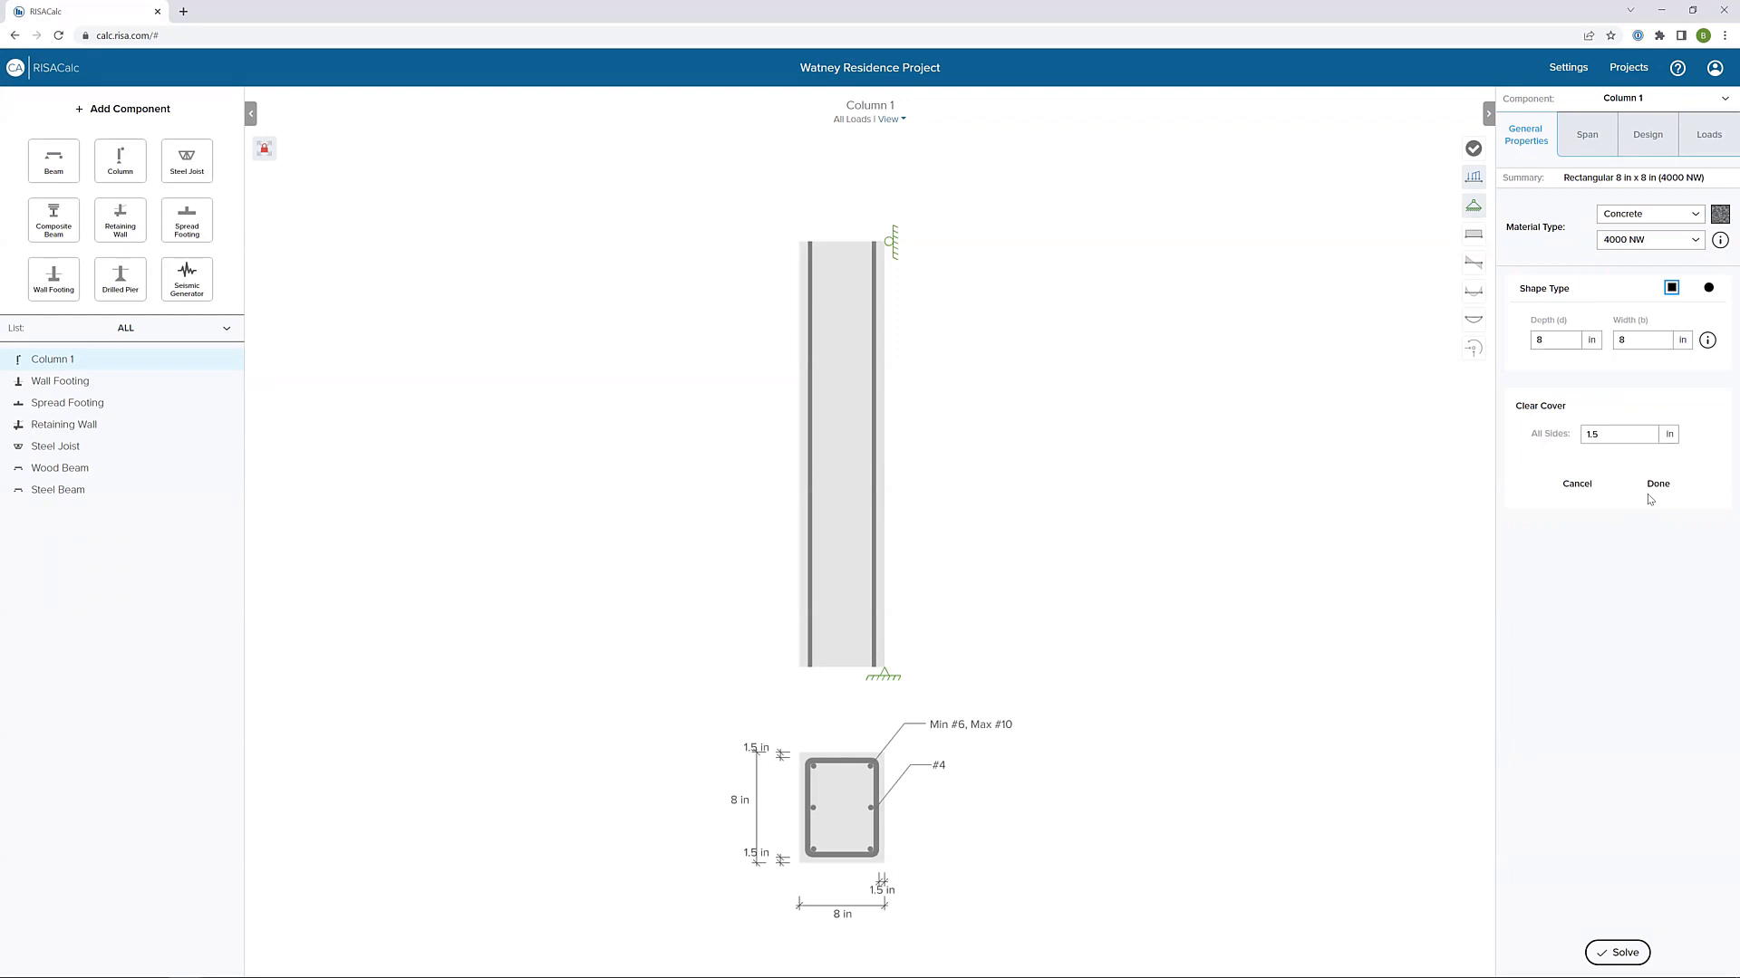
{"action": "left_click", "coordinate": [1580, 490]}
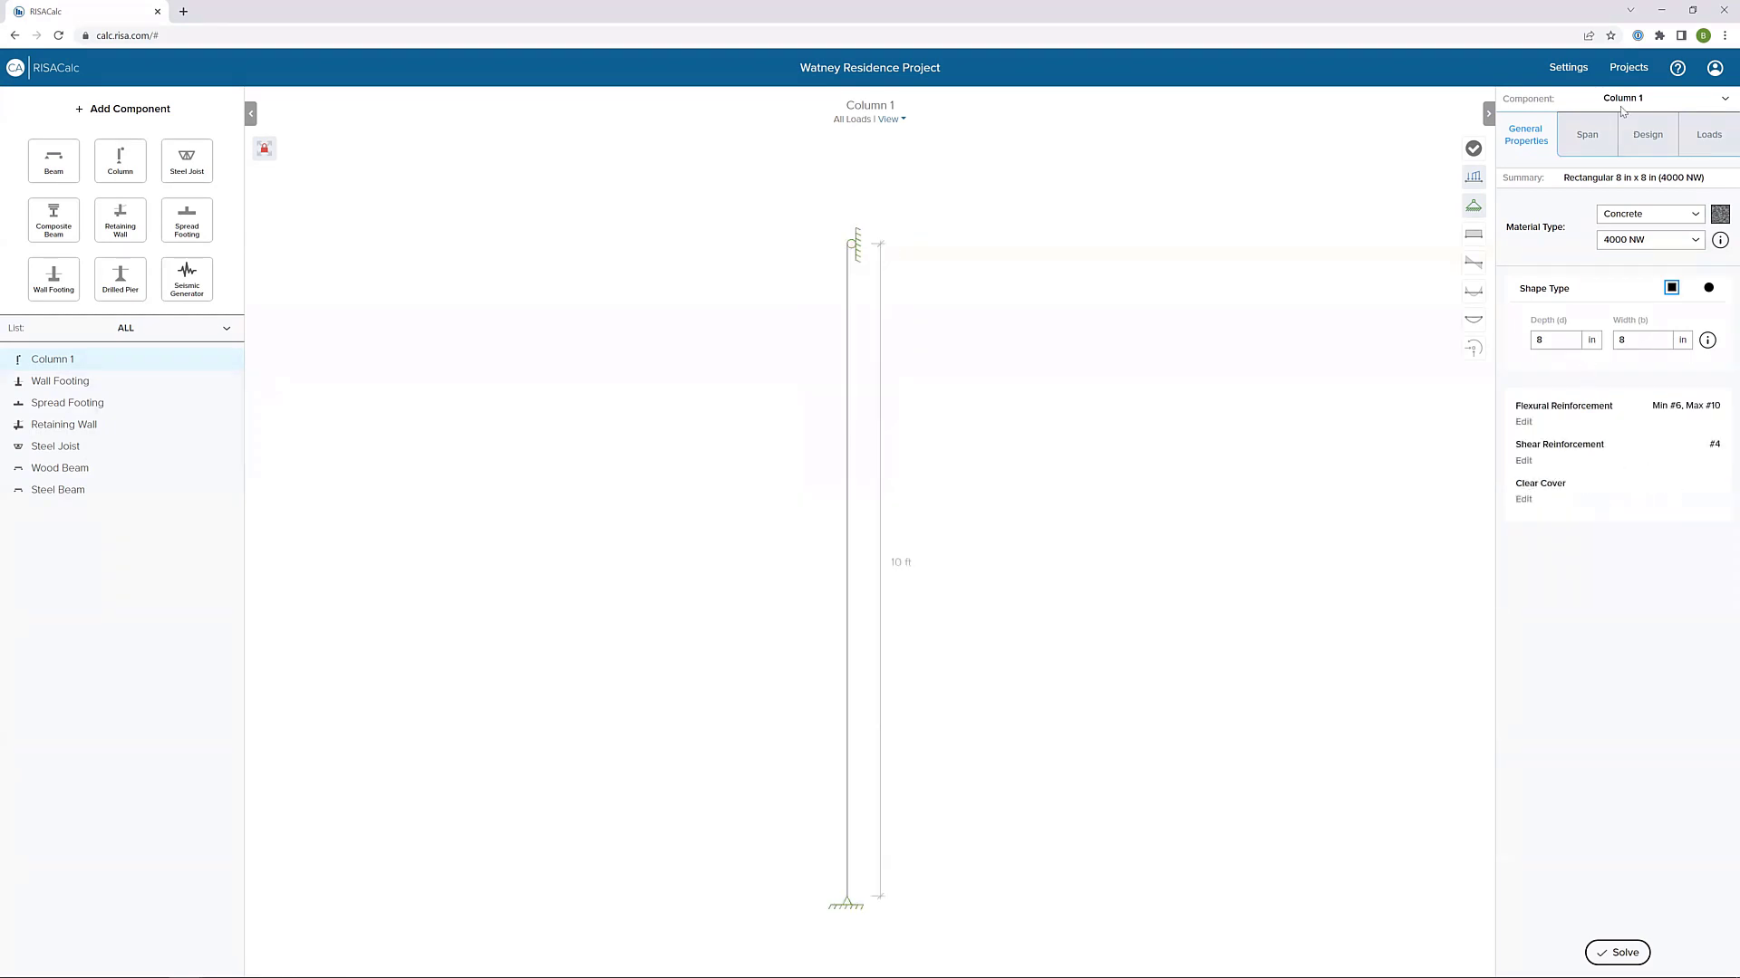
- Add a second span to the concrete column
{"action": "left_click", "coordinate": [1593, 136]}
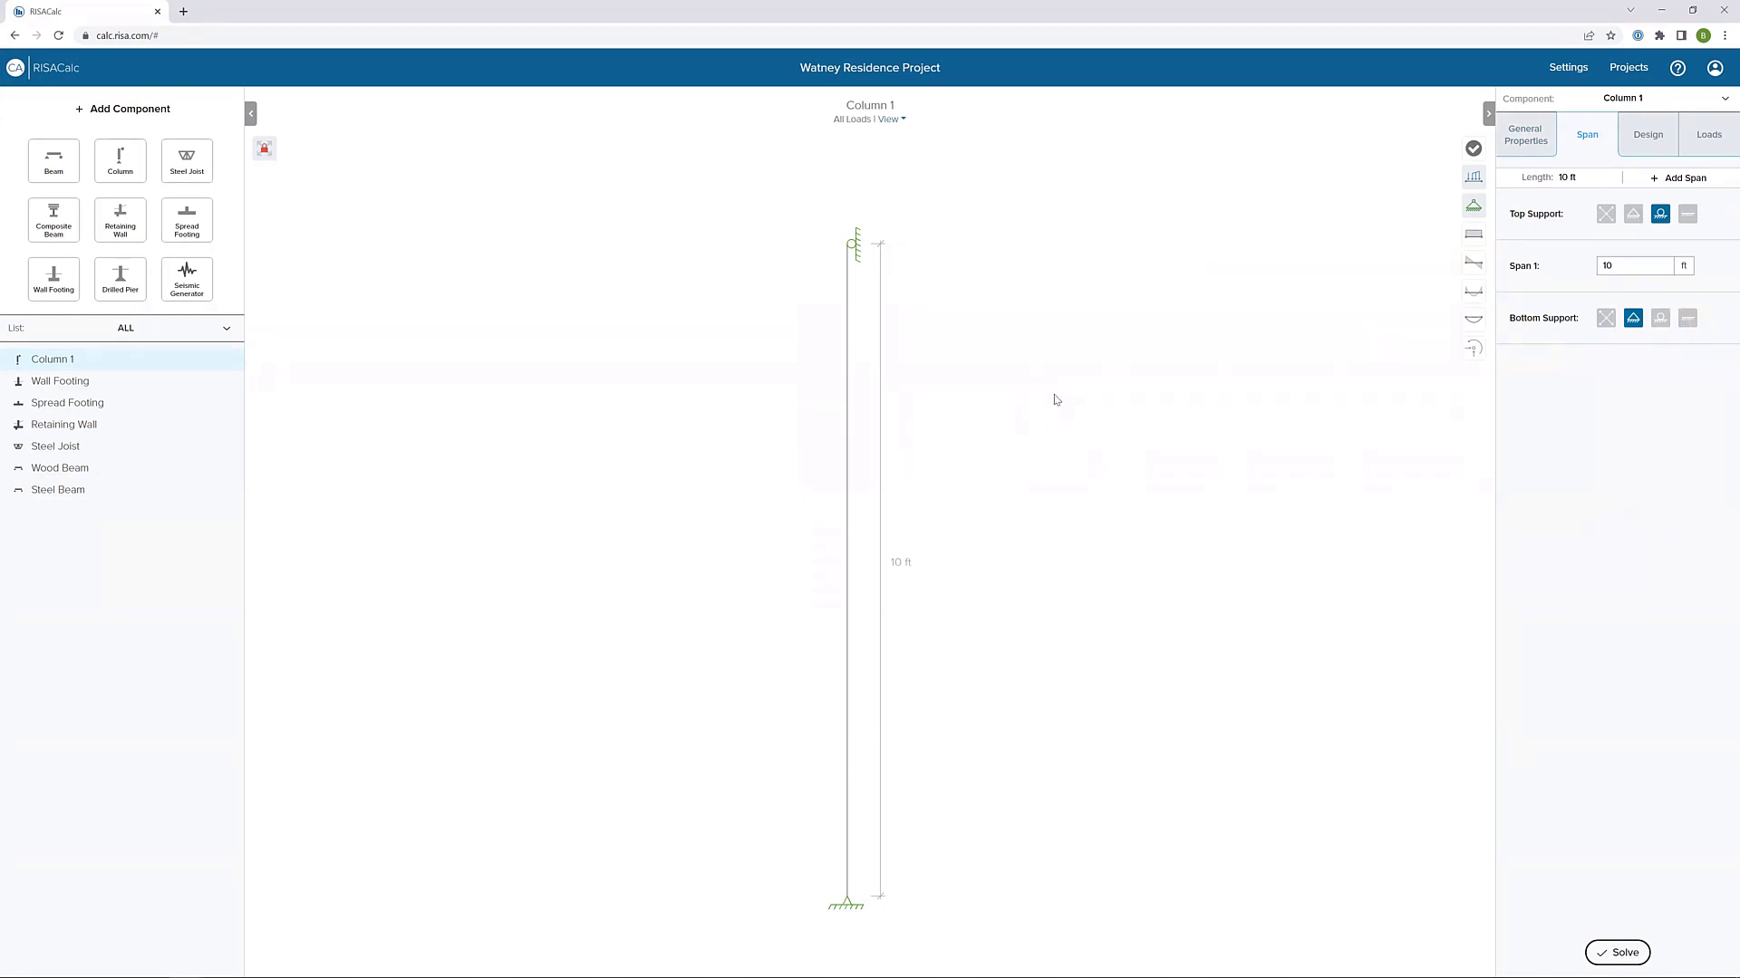
{"action": "left_click", "coordinate": [1679, 179]}
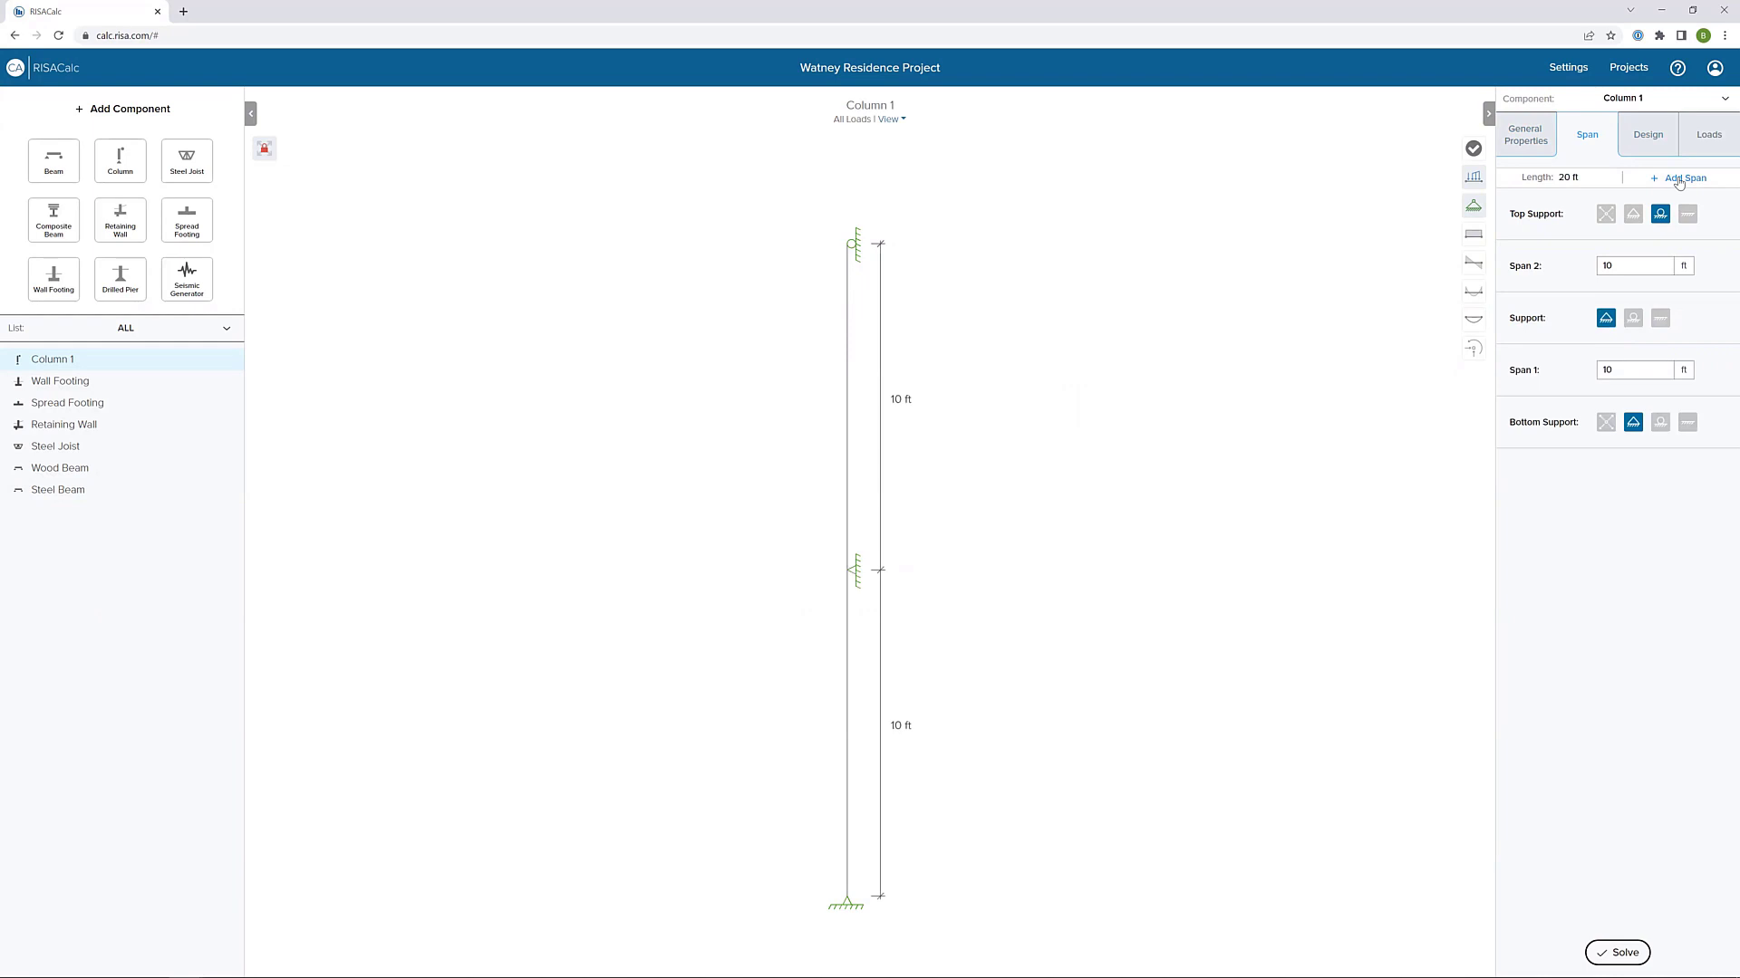
- Set the length of the column's upper span to 8 ft
{"action": "left_click", "coordinate": [884, 410]}
{"action": "type", "text": "8"}
{"action": "key", "text": "Tab"}
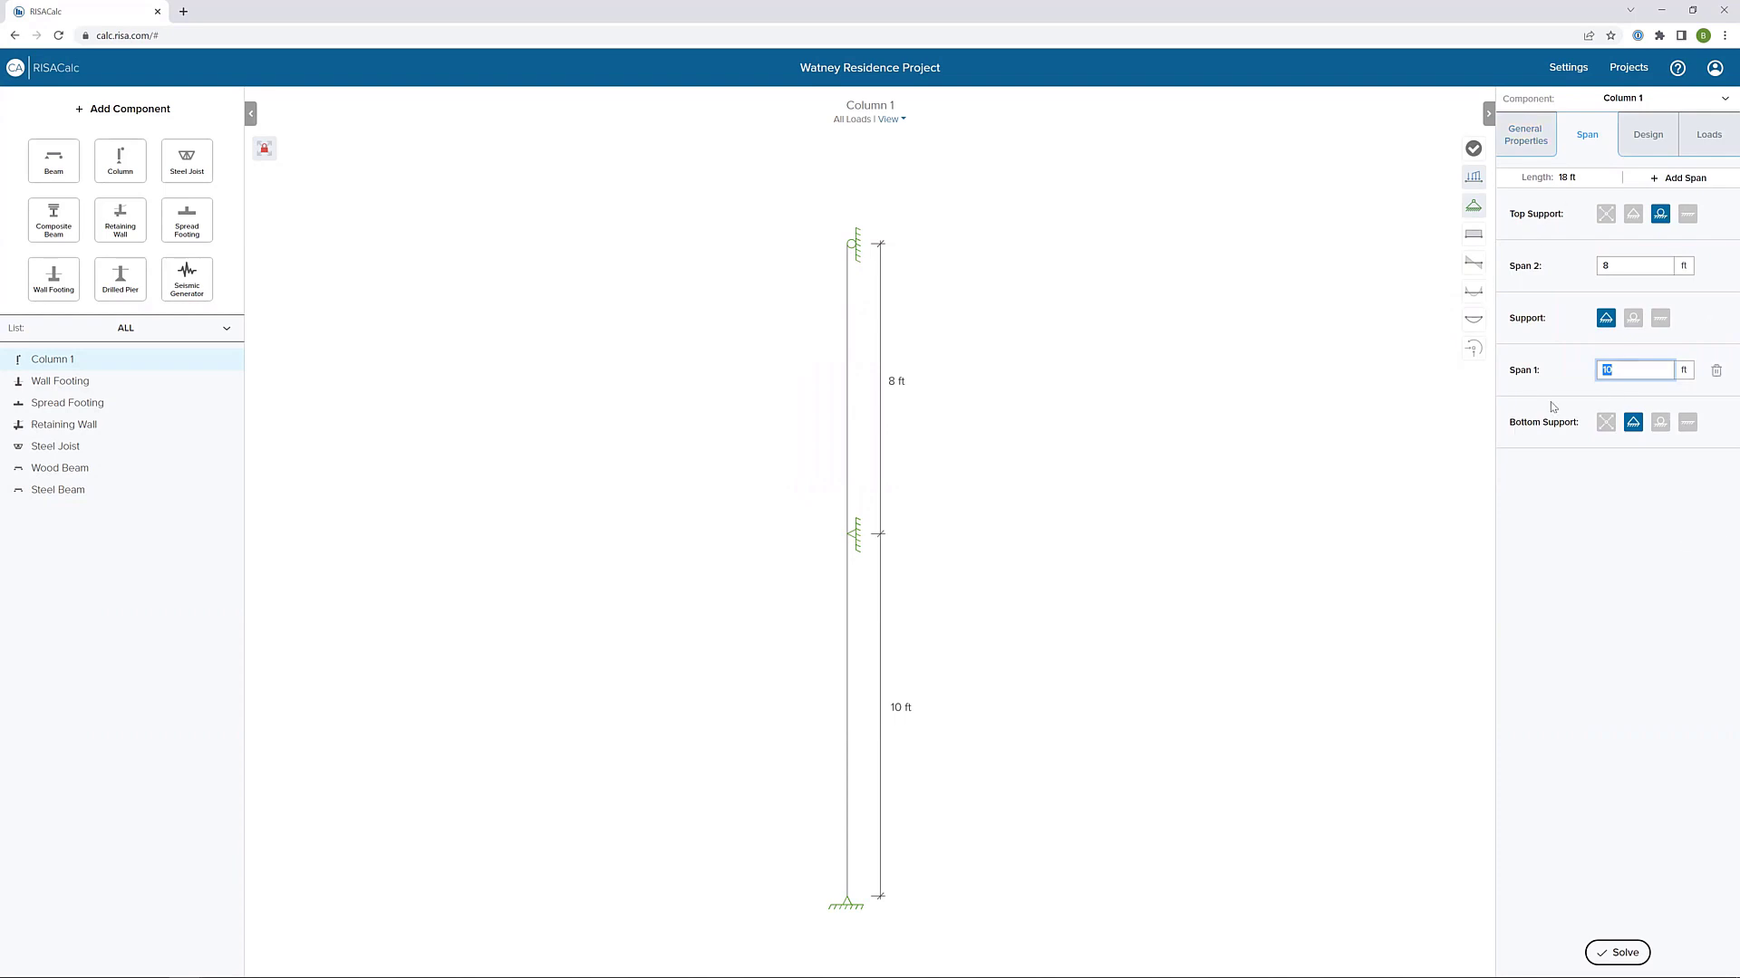
- Set the column's out-of-plane and in-plane bracing to At Supports
{"action": "left_click", "coordinate": [1648, 135]}
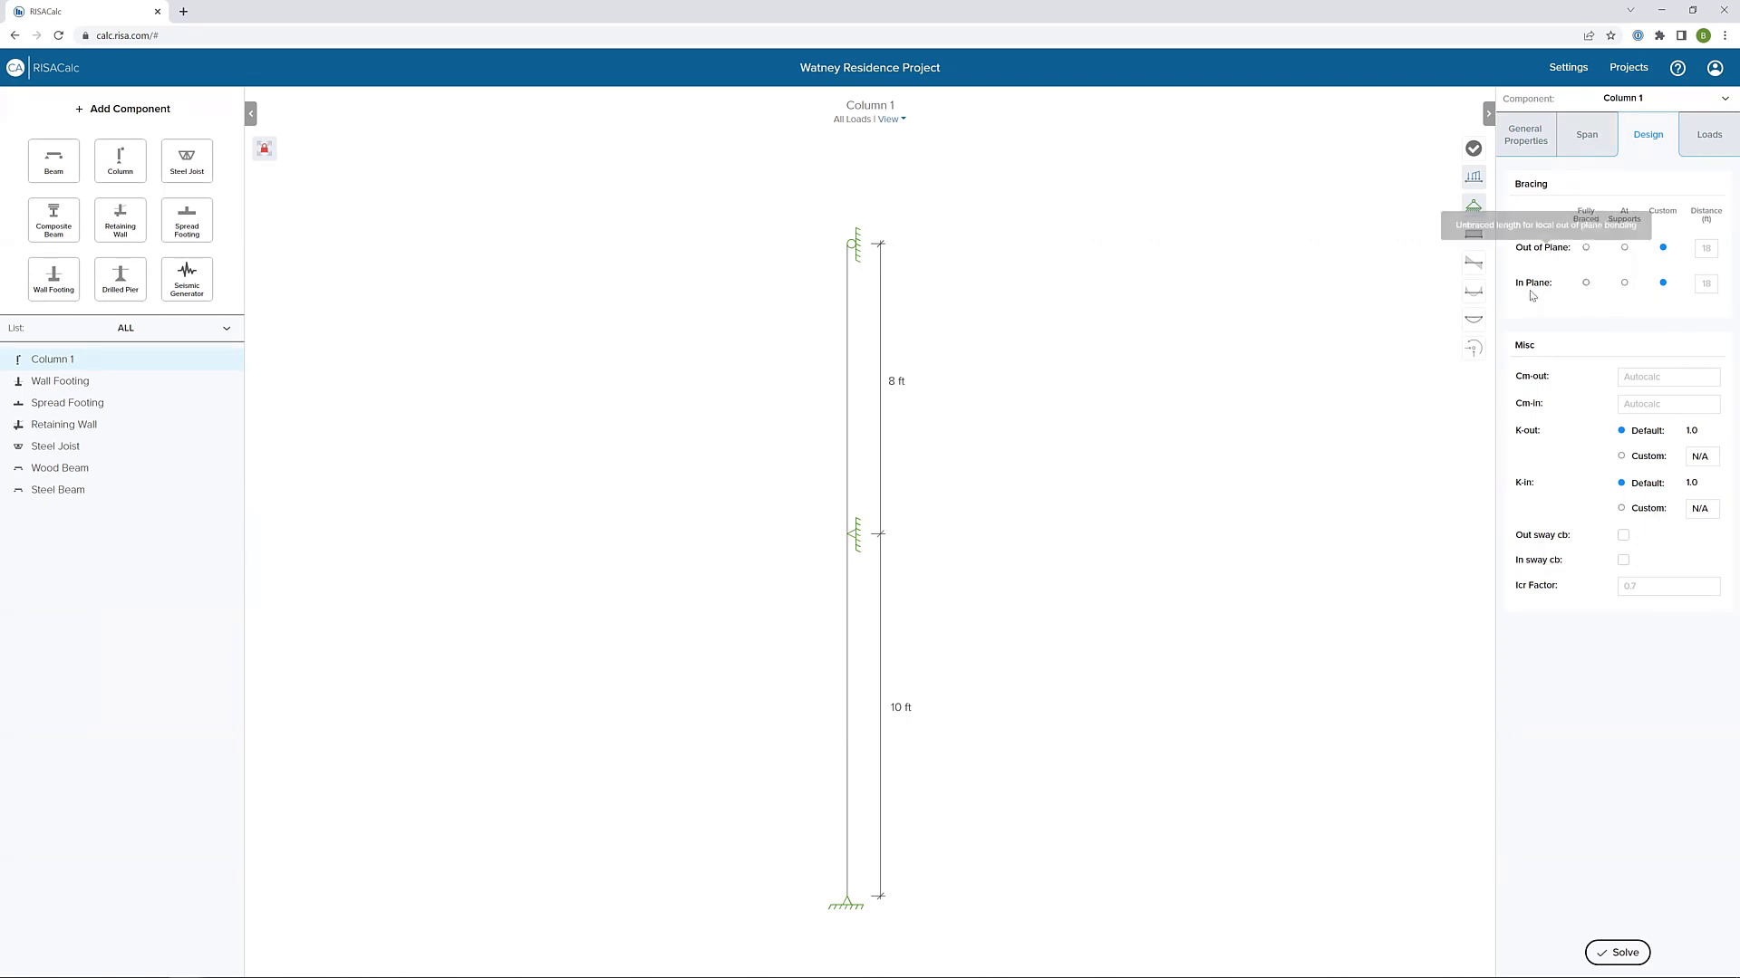
{"action": "left_click", "coordinate": [1624, 248]}
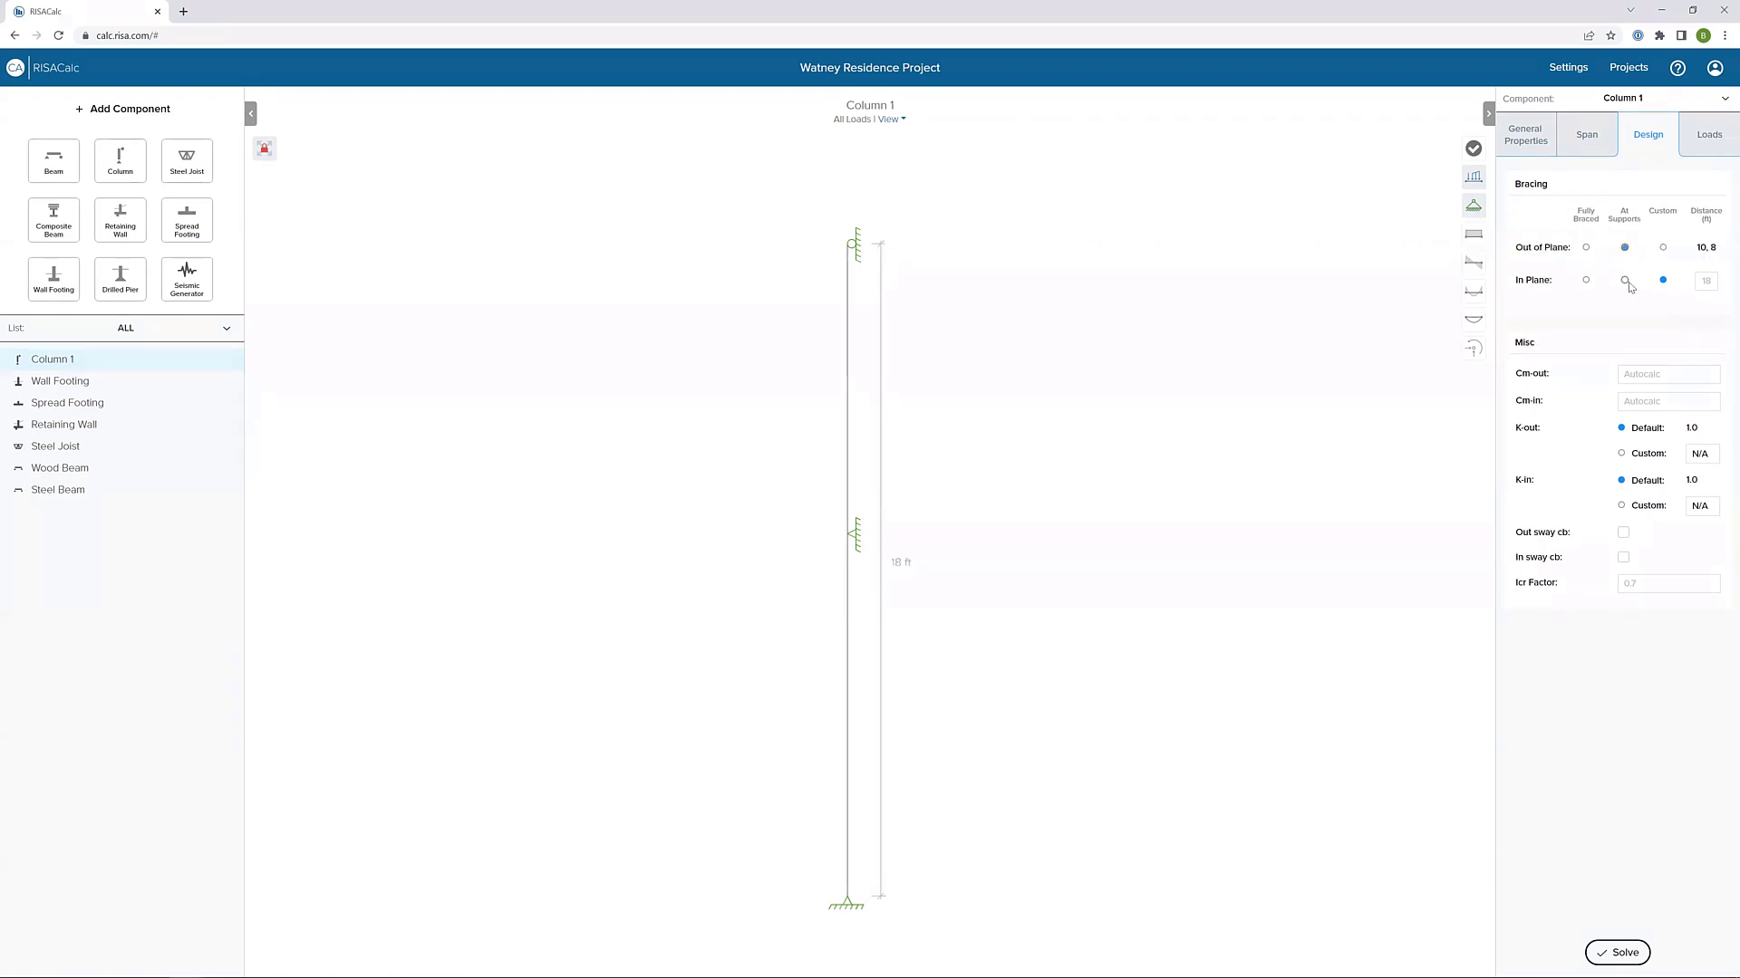
{"action": "left_click", "coordinate": [1625, 281]}
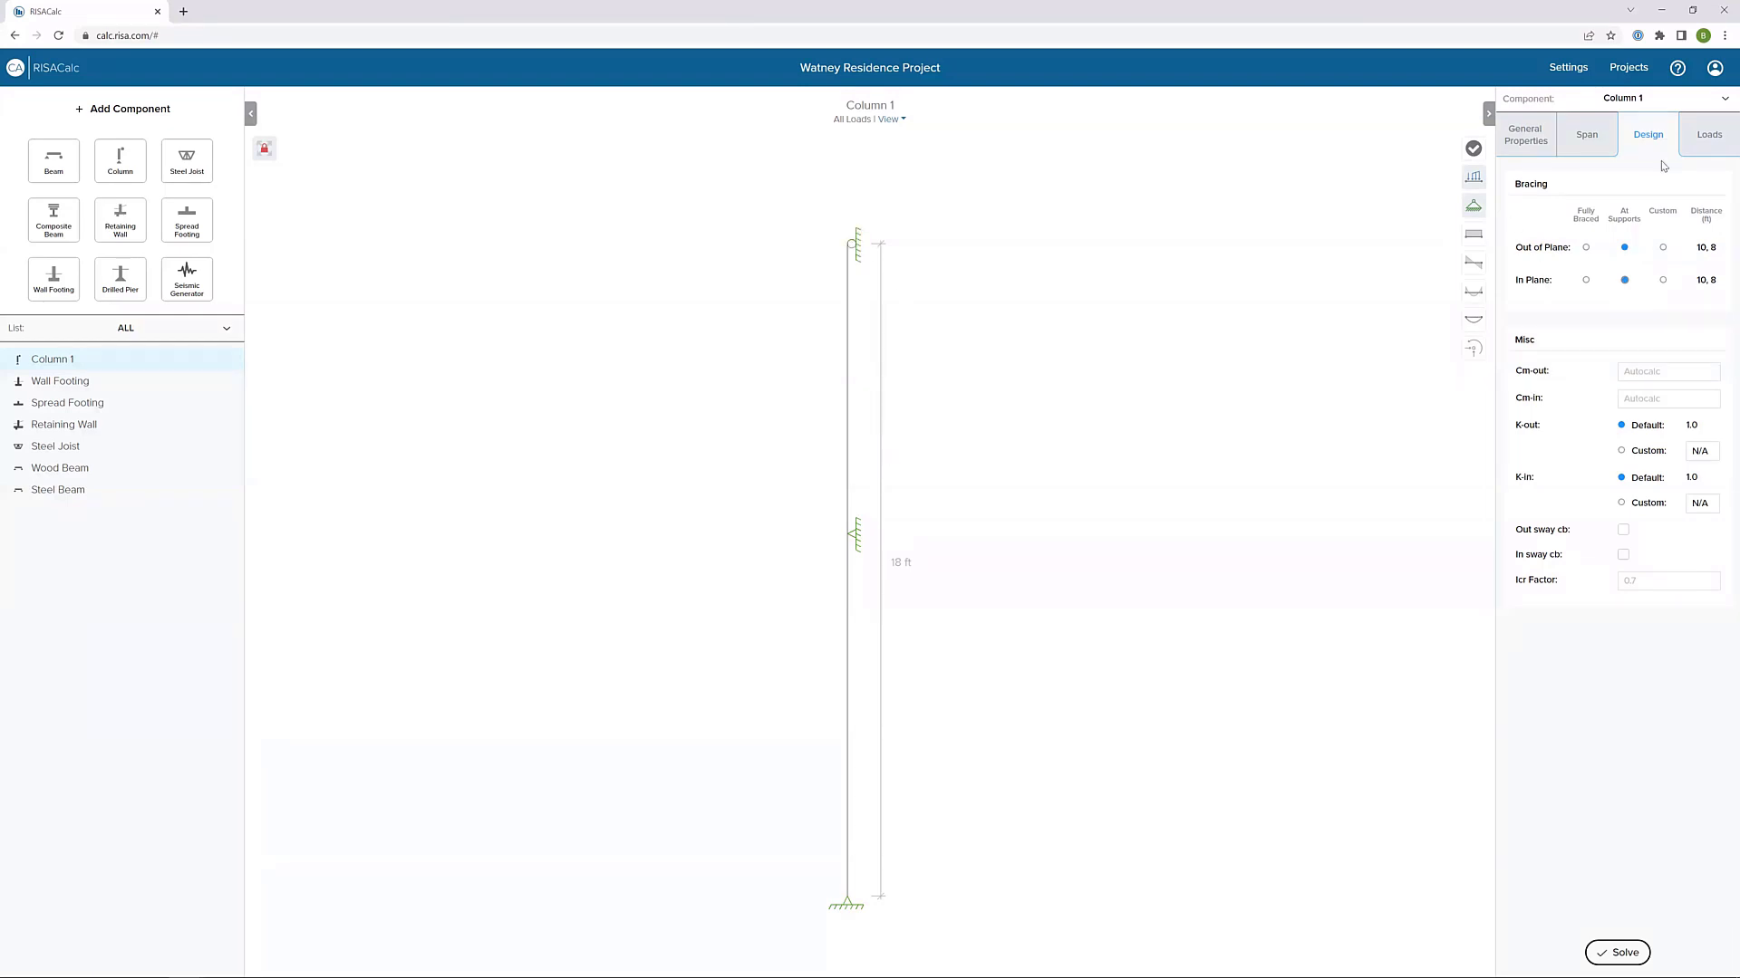
- Add a vertical dead point load of 35 k to the column, with its location given in feet at 18 ft
{"action": "left_click", "coordinate": [1692, 136]}
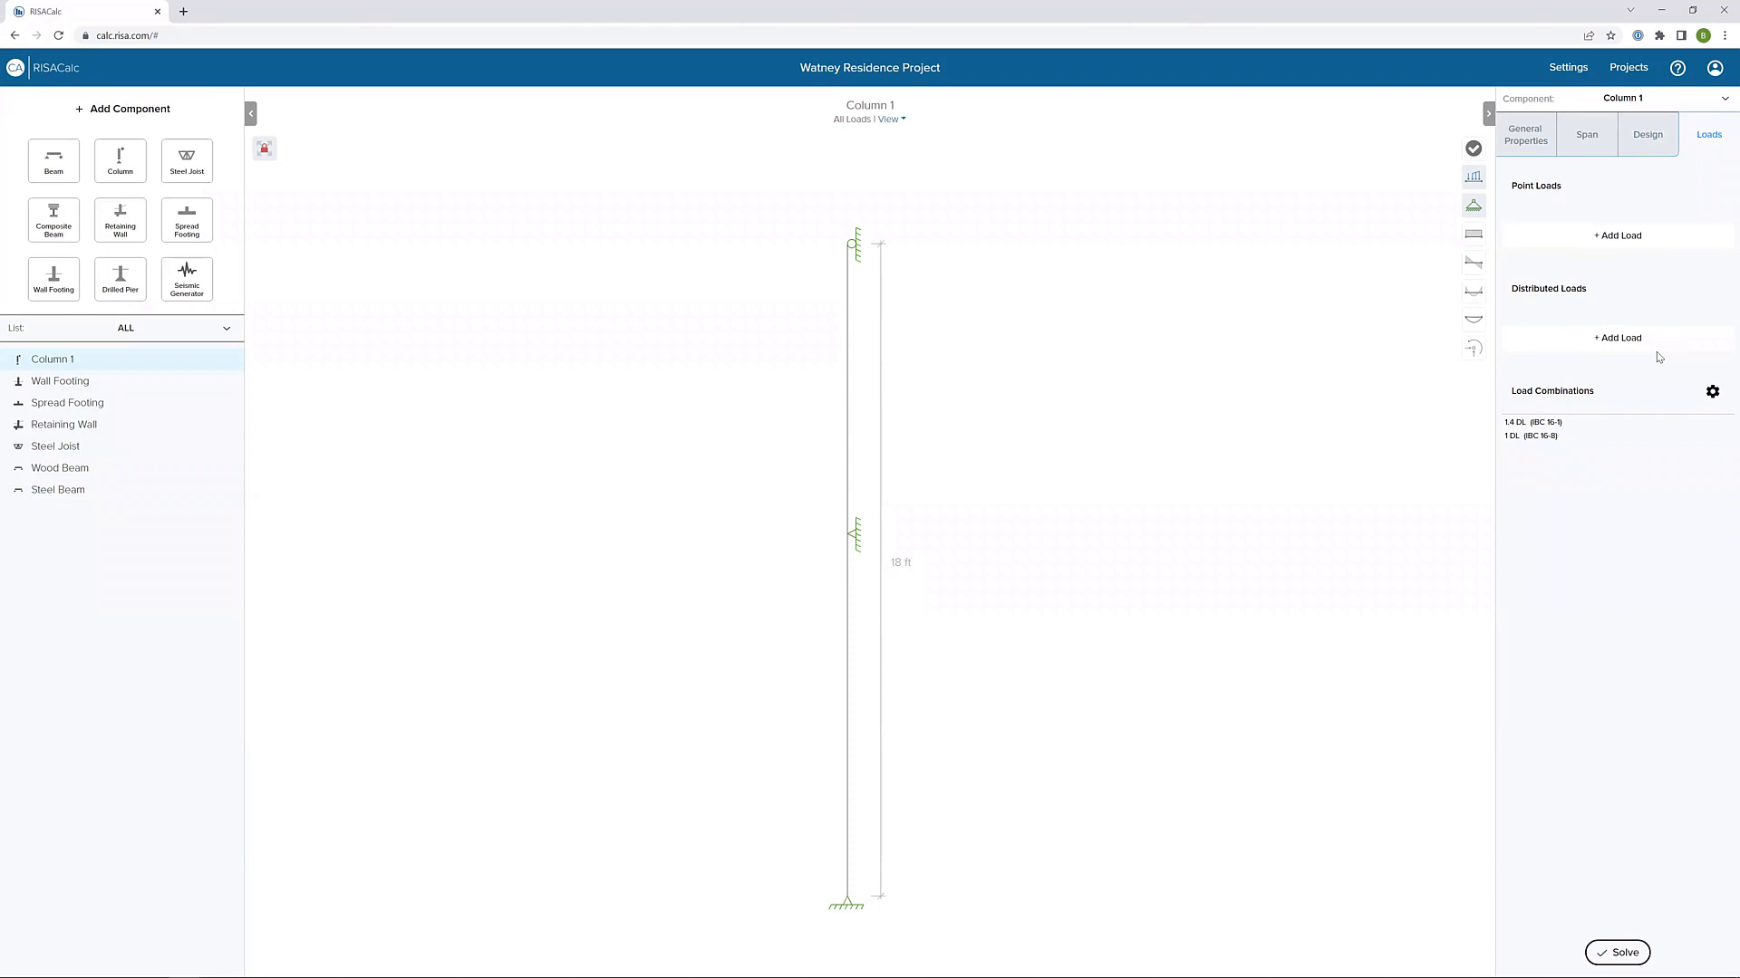
{"action": "left_click", "coordinate": [1628, 237]}
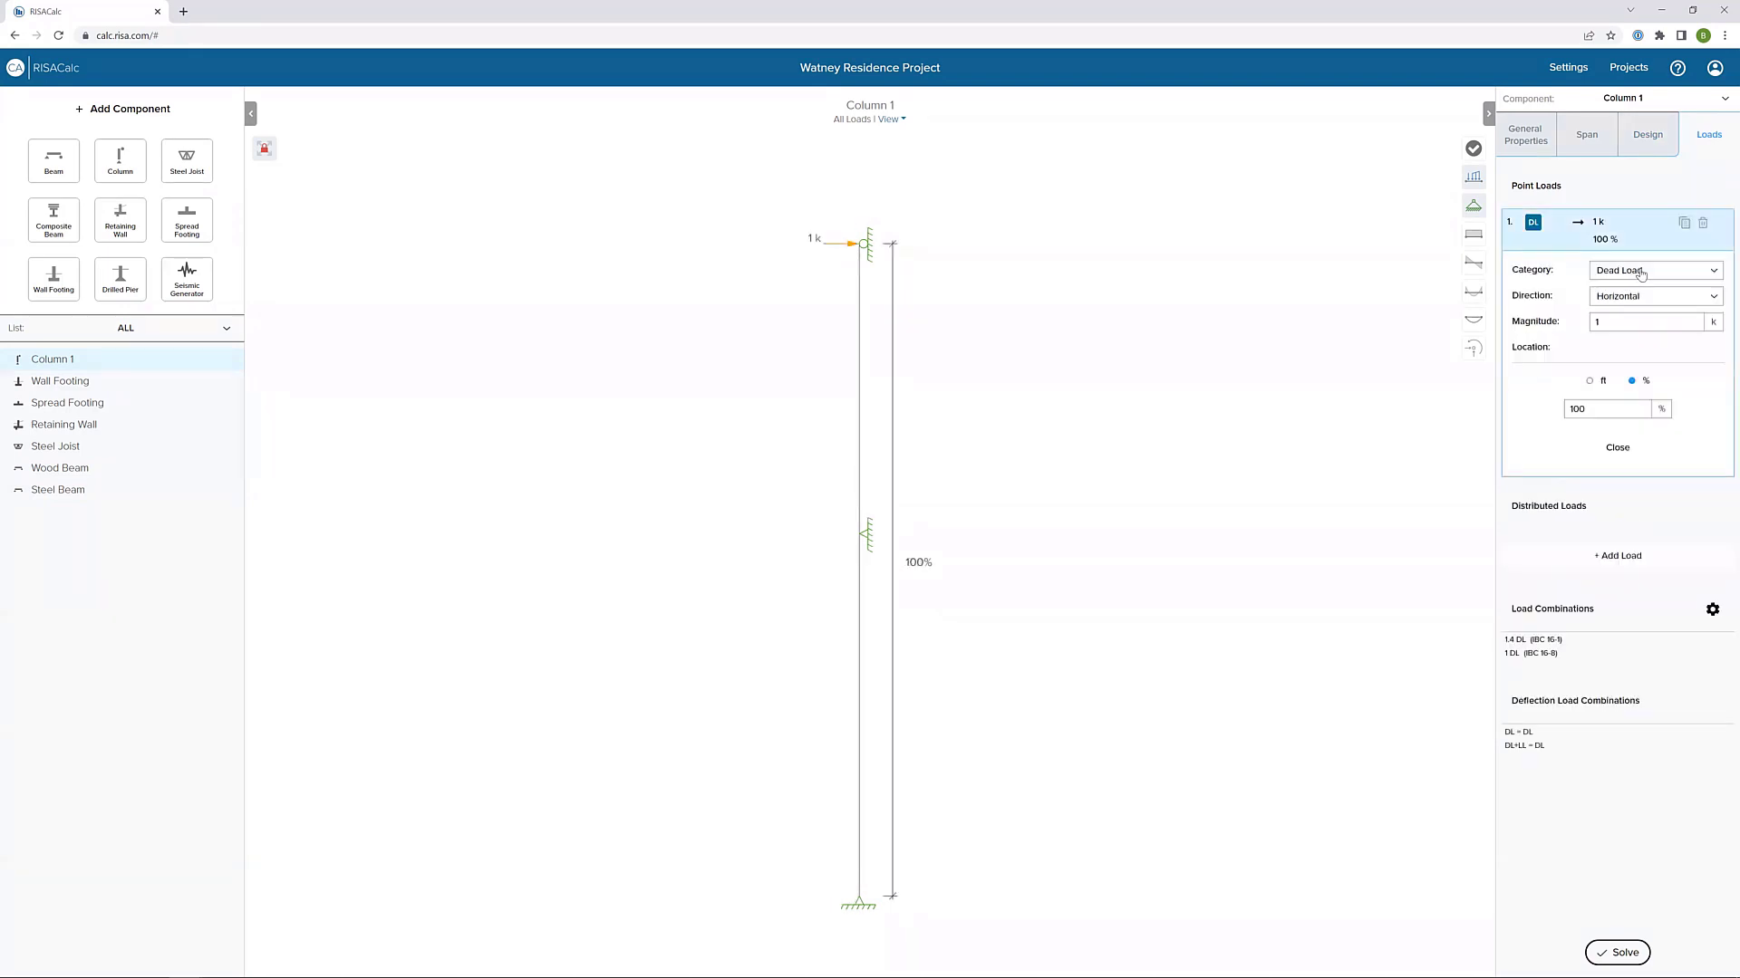
{"action": "left_click", "coordinate": [1641, 272]}
{"action": "left_click", "coordinate": [1642, 297]}
{"action": "left_click", "coordinate": [1642, 299]}
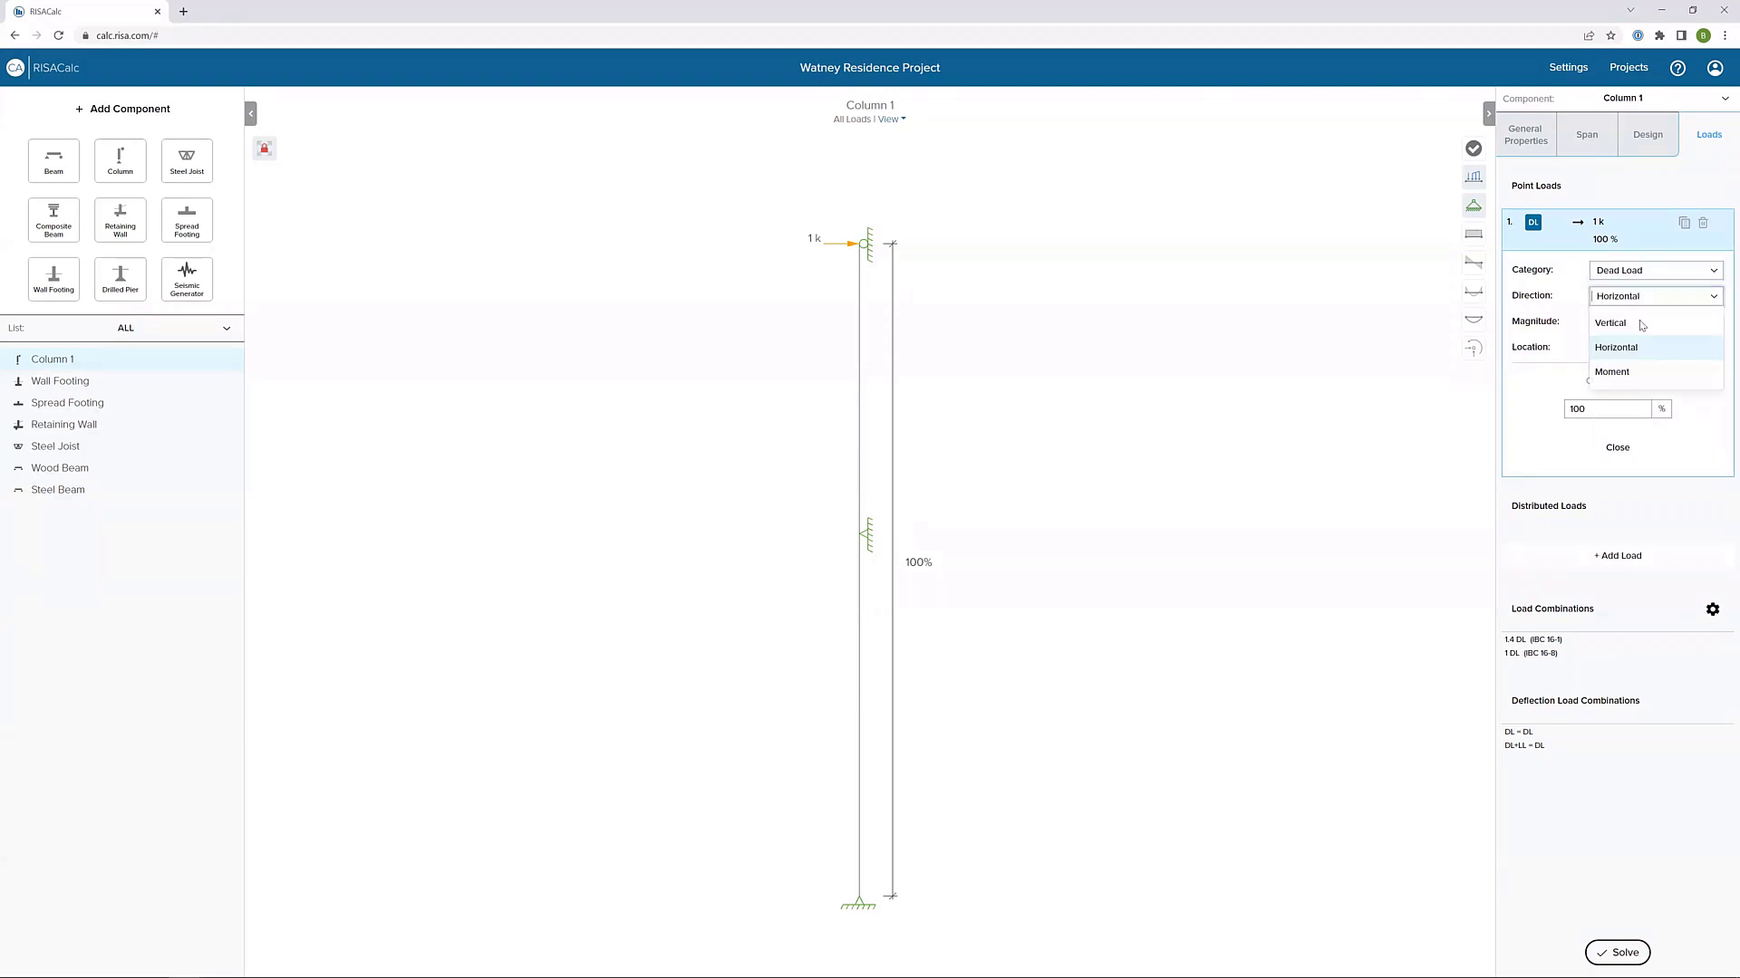
{"action": "left_click", "coordinate": [1611, 323]}
{"action": "key", "text": "Tab"}
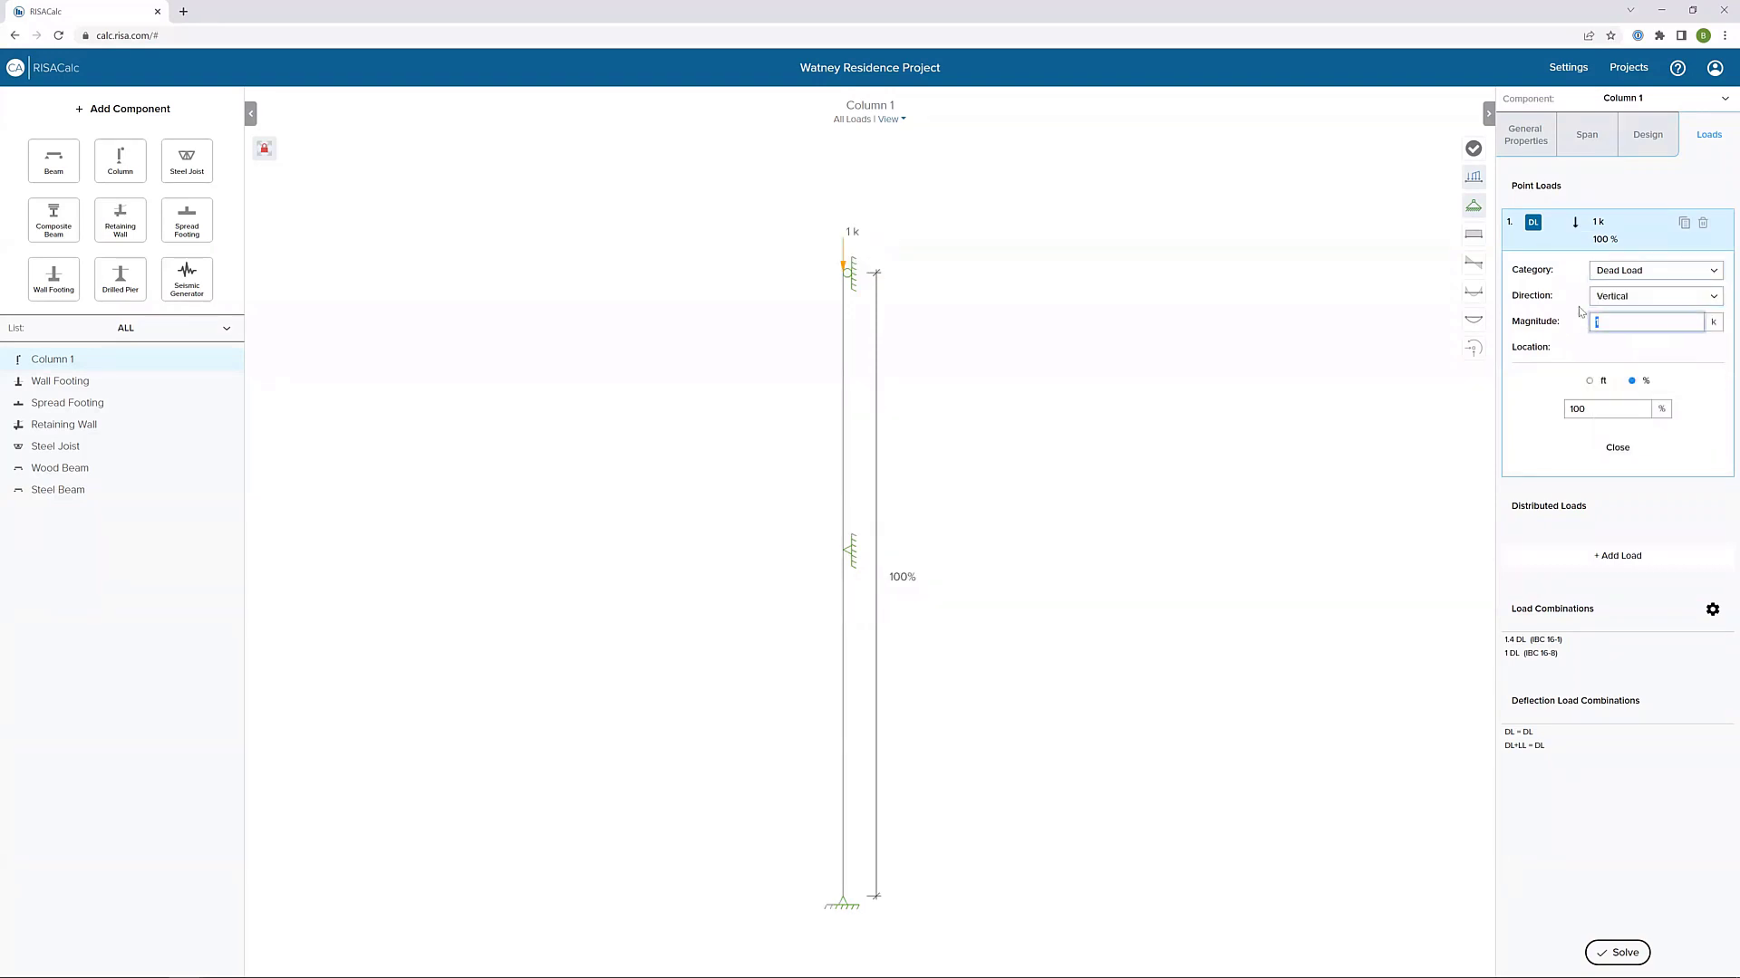
{"action": "type", "text": "35"}
{"action": "key", "text": "Return"}
{"action": "left_click", "coordinate": [1590, 382]}
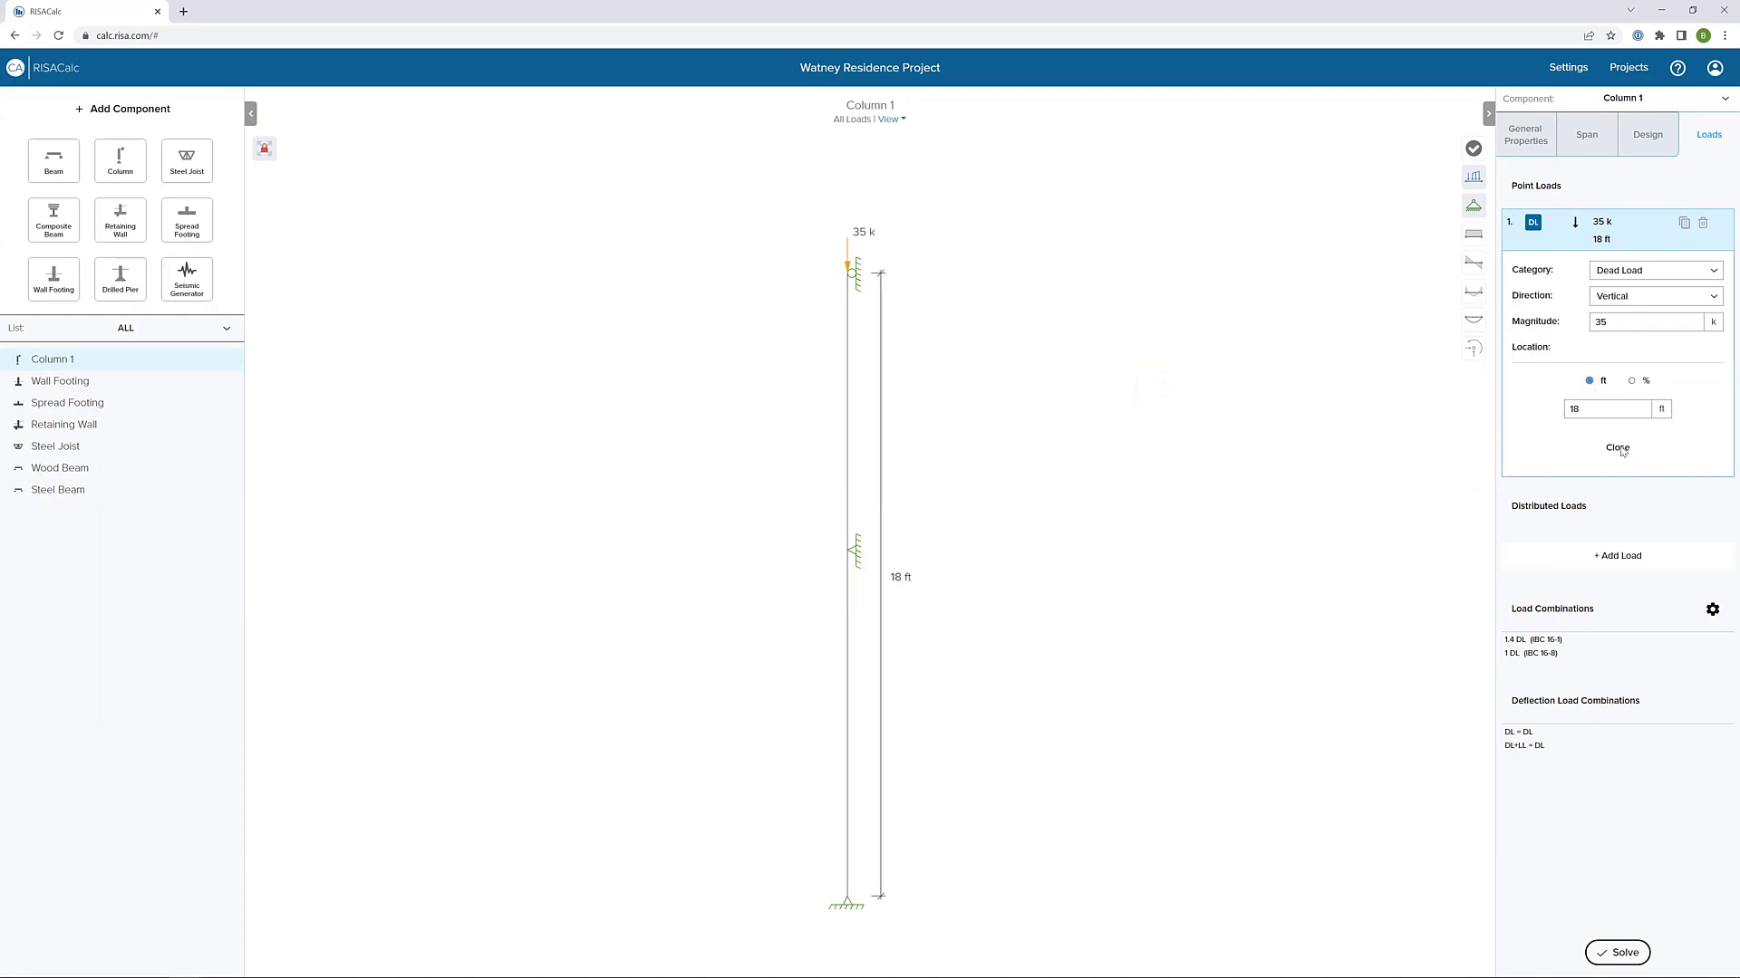
{"action": "left_click", "coordinate": [1618, 449]}
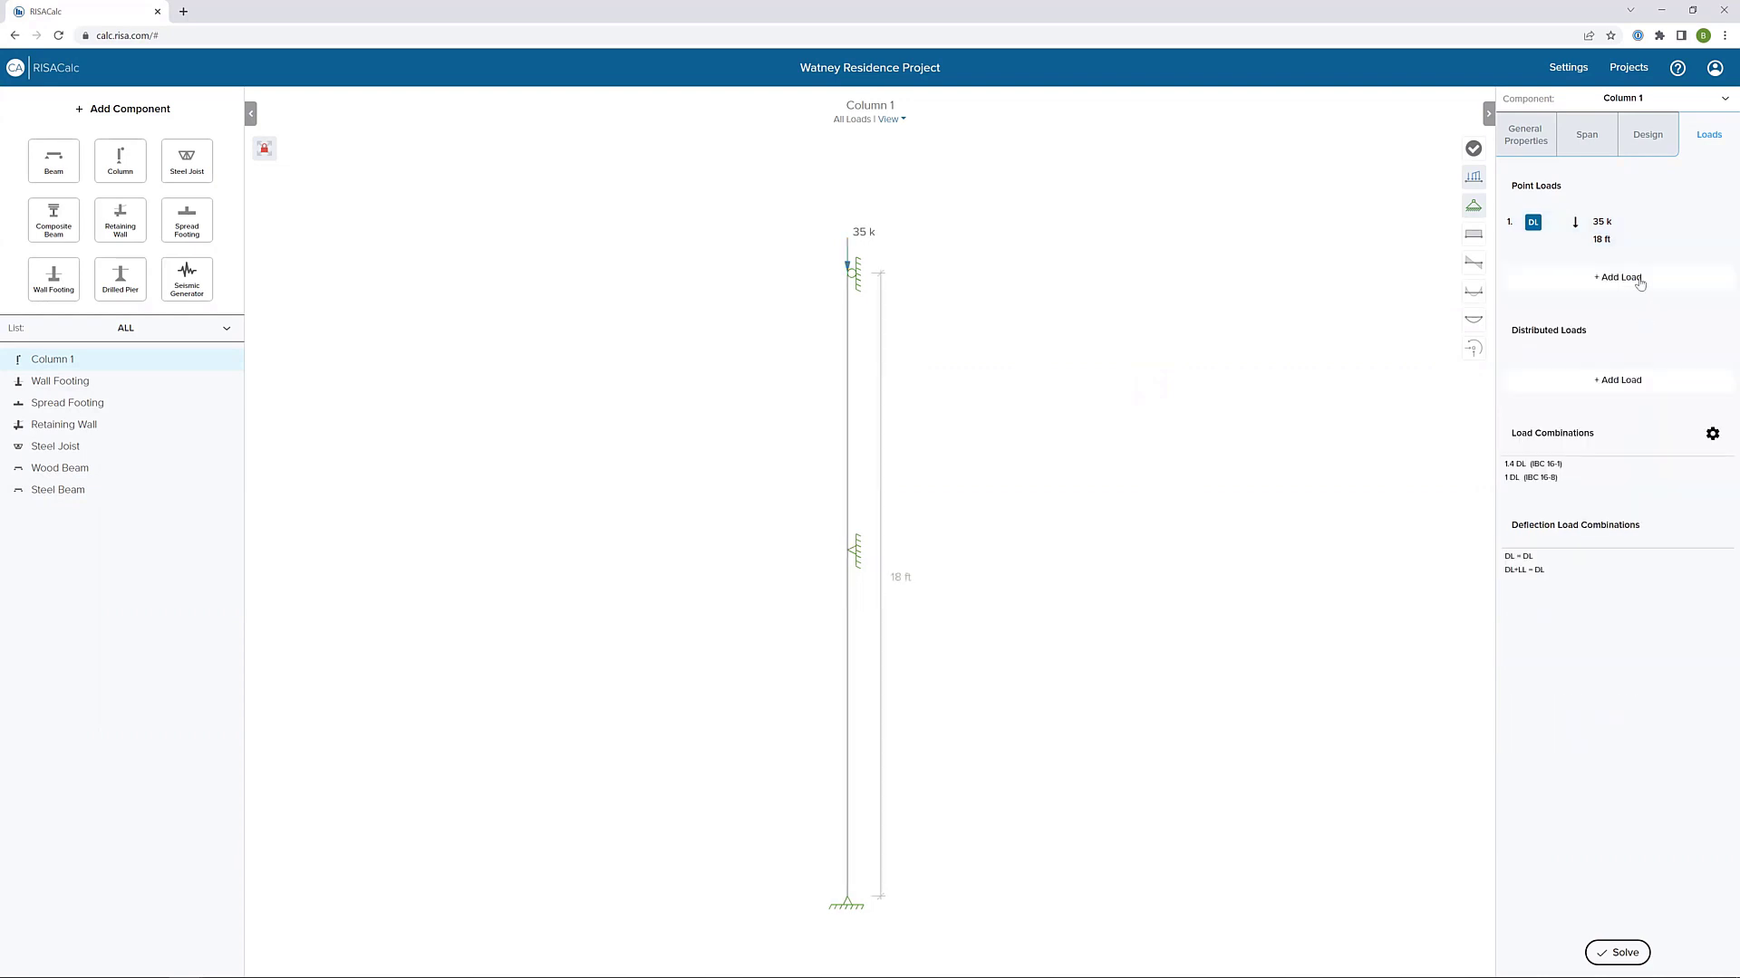
- Add a second vertical dead point load of 50 k at 10 ft on the column
{"action": "left_click", "coordinate": [1636, 280]}
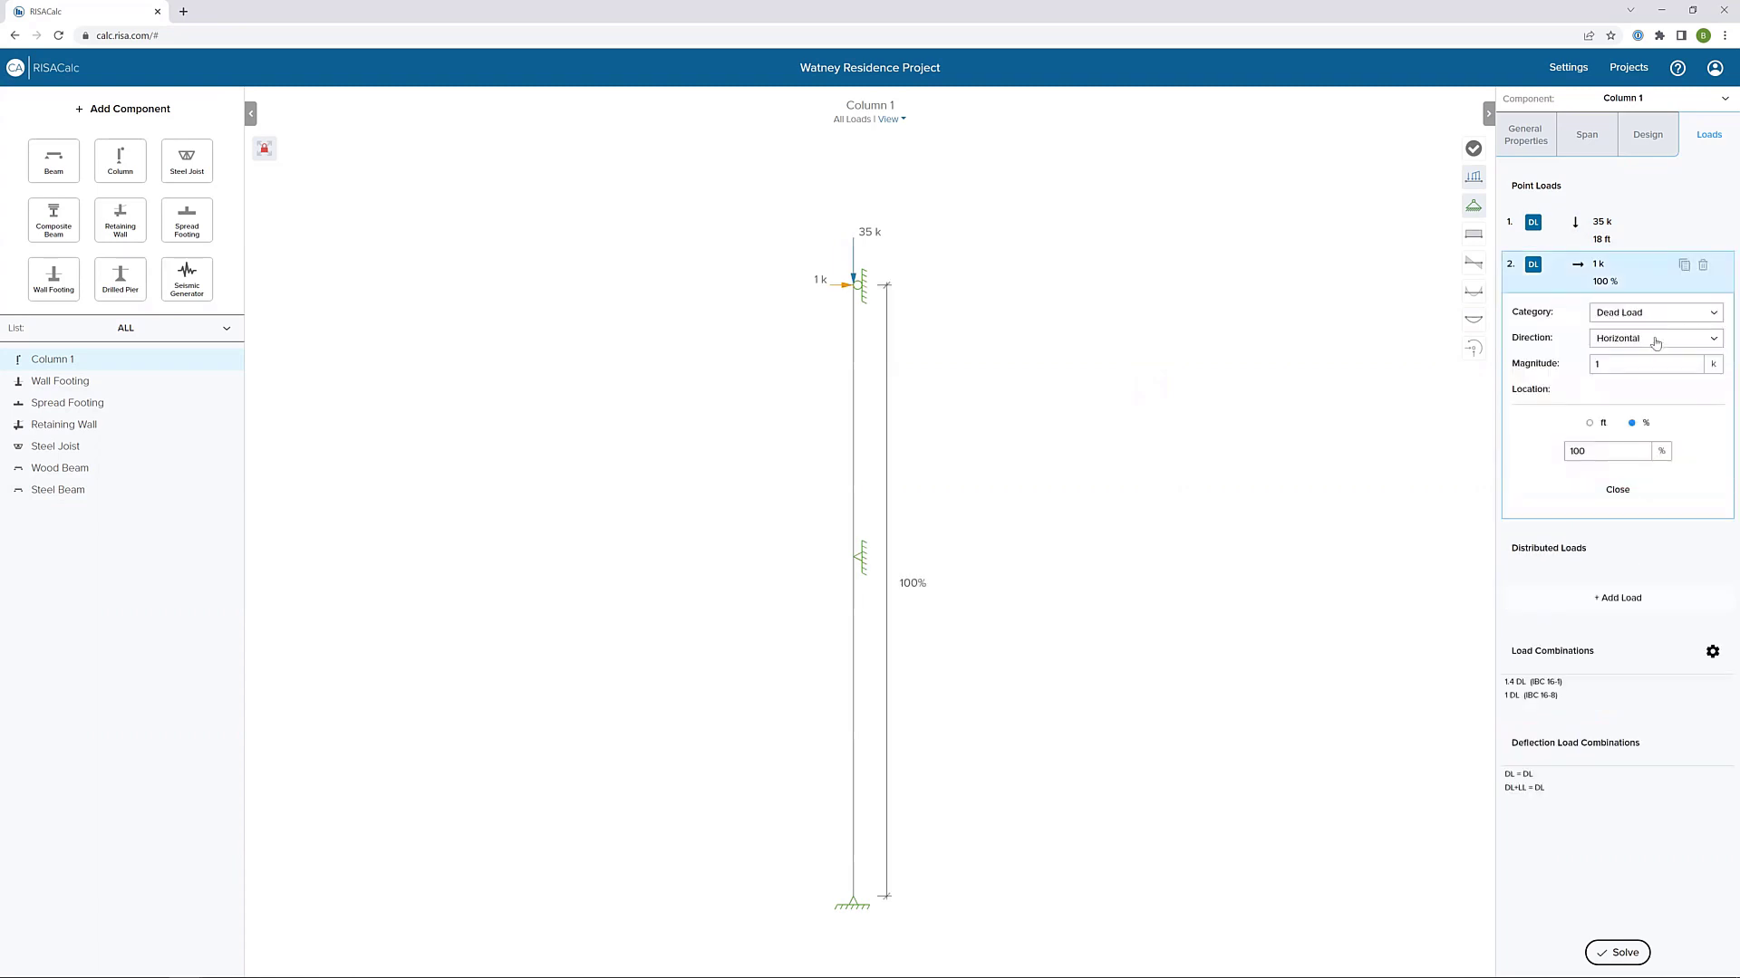
{"action": "left_click", "coordinate": [1649, 339]}
{"action": "left_click", "coordinate": [1641, 366]}
{"action": "left_click", "coordinate": [1642, 365]}
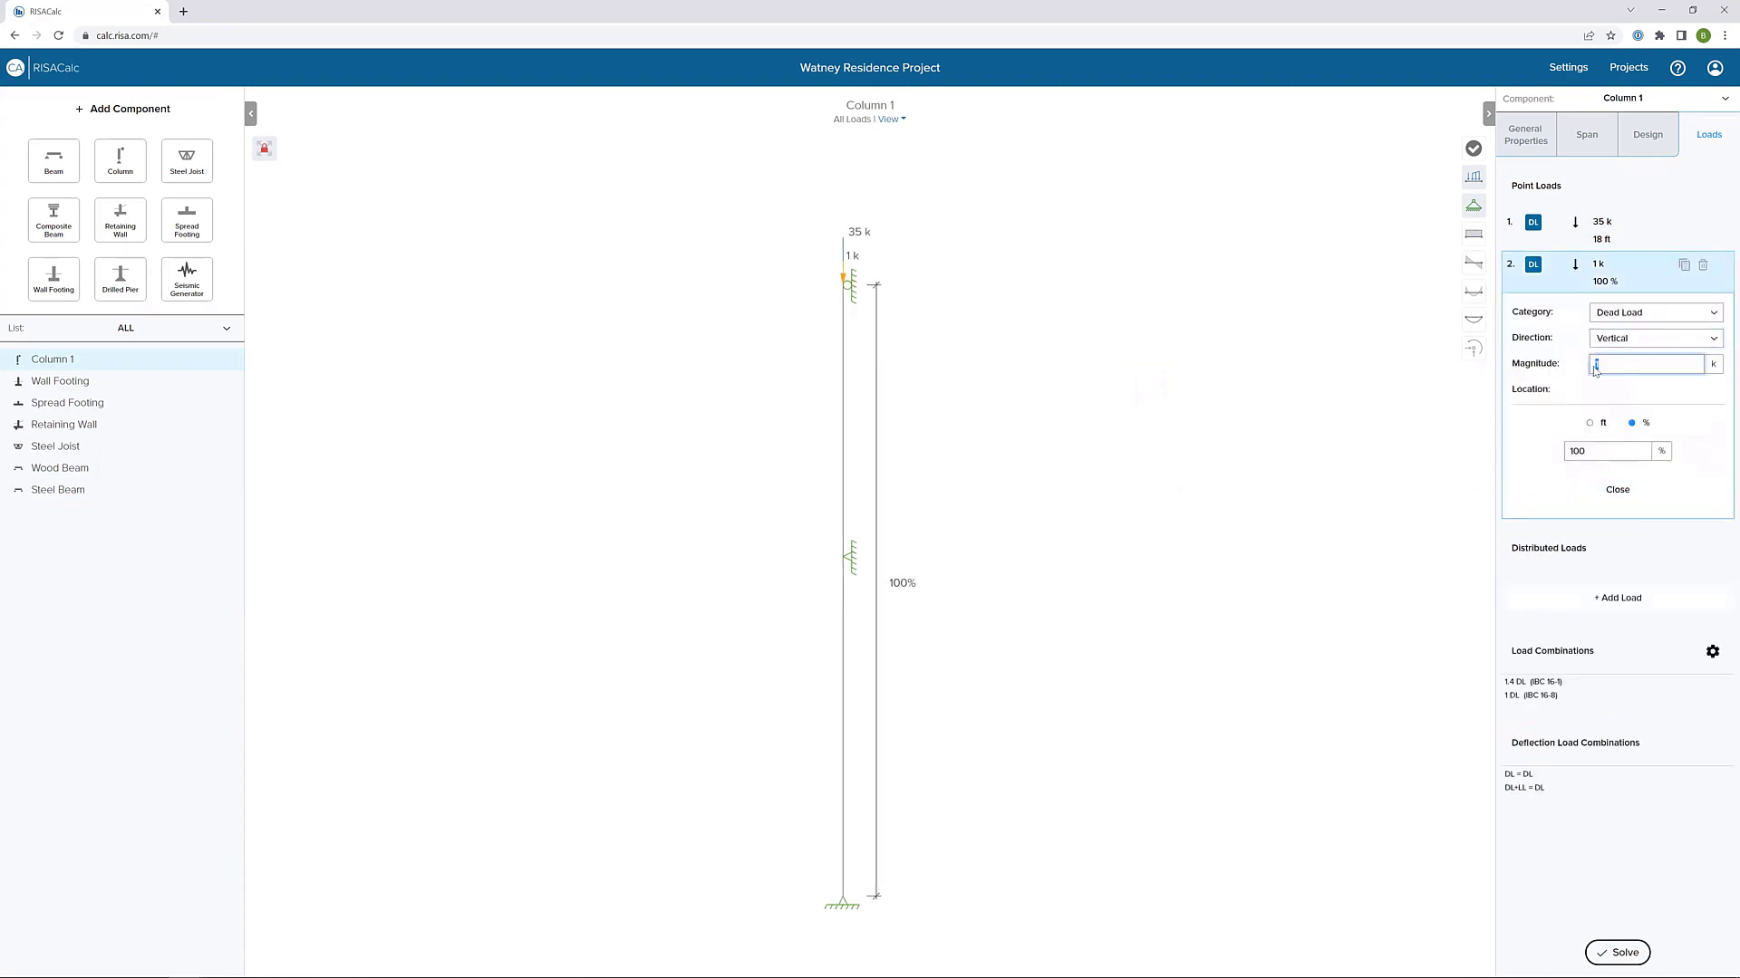
{"action": "key", "text": "BackSpace"}
{"action": "type", "text": "50"}
{"action": "left_click", "coordinate": [1591, 424]}
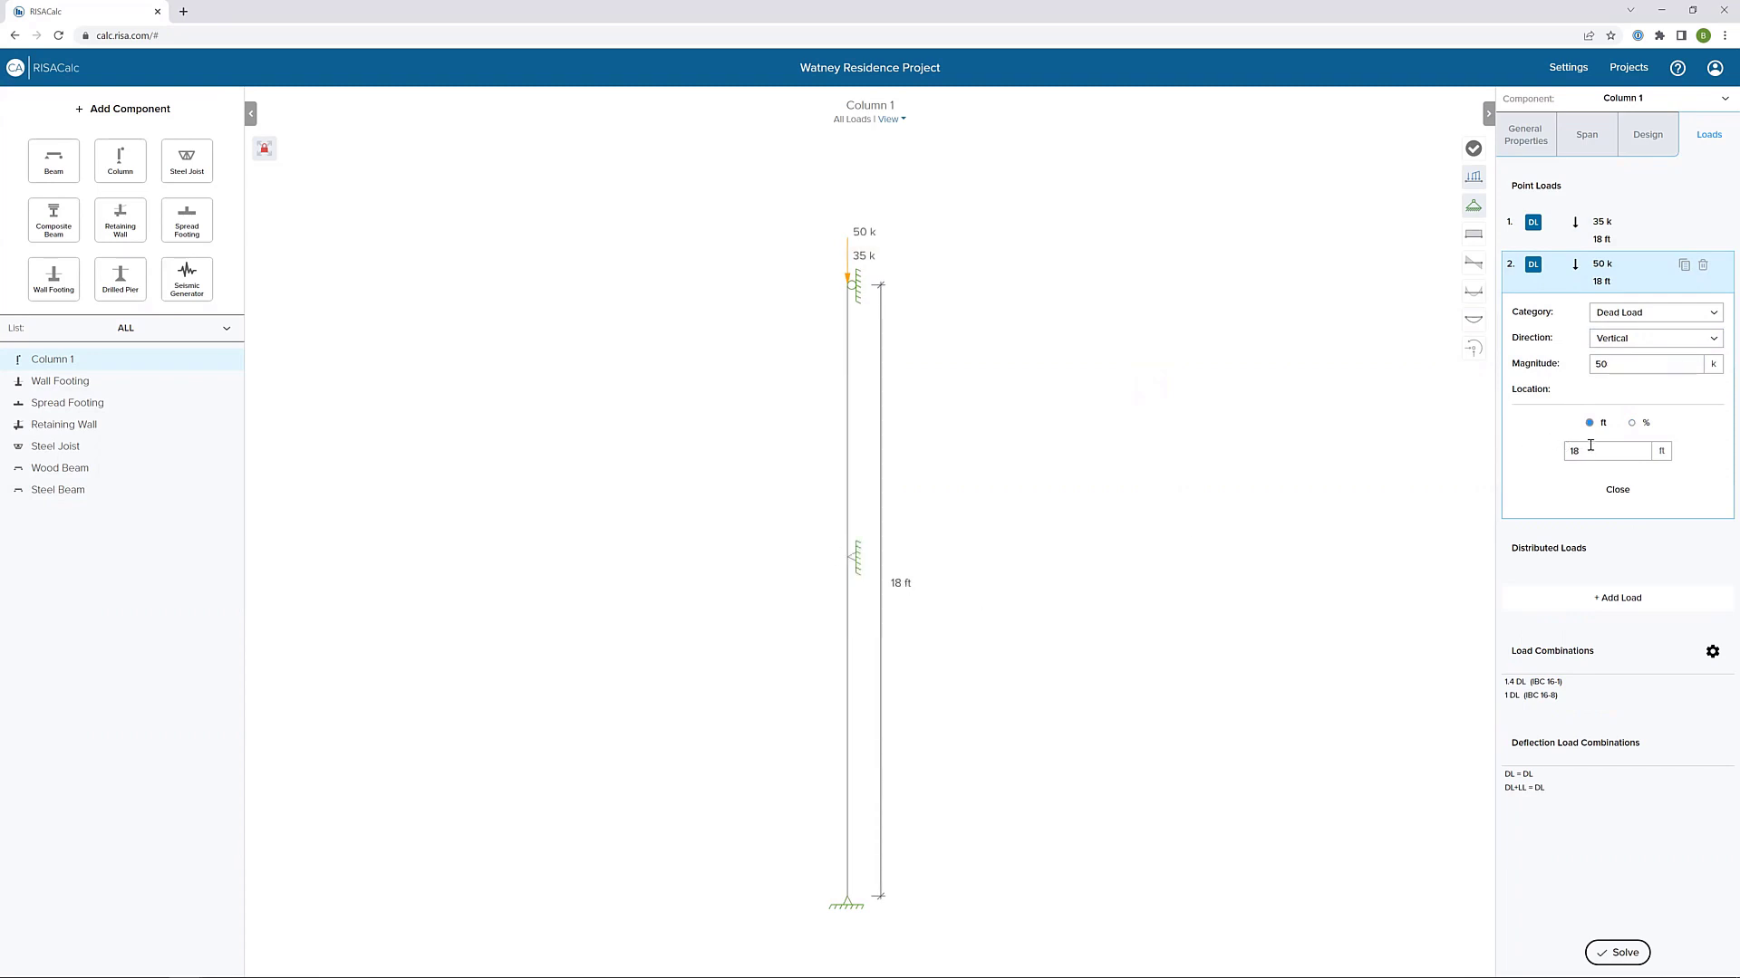
{"action": "left_click_drag", "start_coordinate": [1590, 446], "coordinate": [1495, 446]}
{"action": "type", "text": "10"}
{"action": "left_click", "coordinate": [1476, 441]}
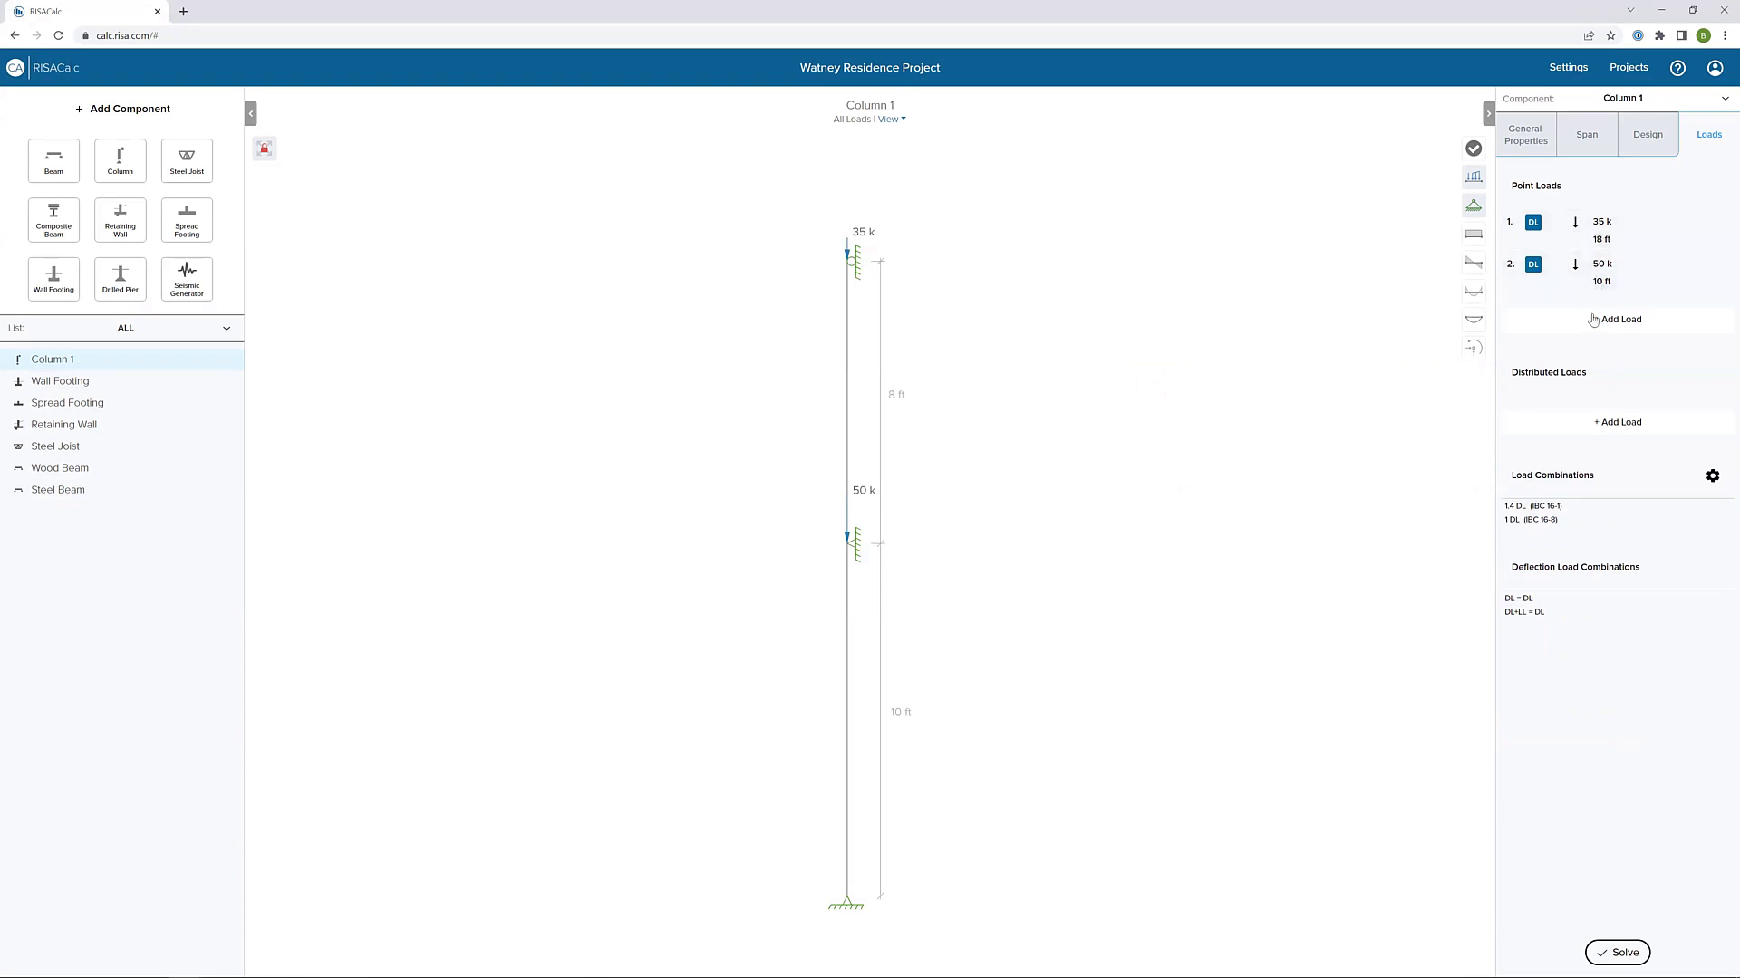
- Add a horizontal distributed wind load with a start magnitude of 0.5 klf and an end magnitude of 0.85 klf
{"action": "left_click", "coordinate": [1617, 424]}
{"action": "left_click", "coordinate": [1662, 461]}
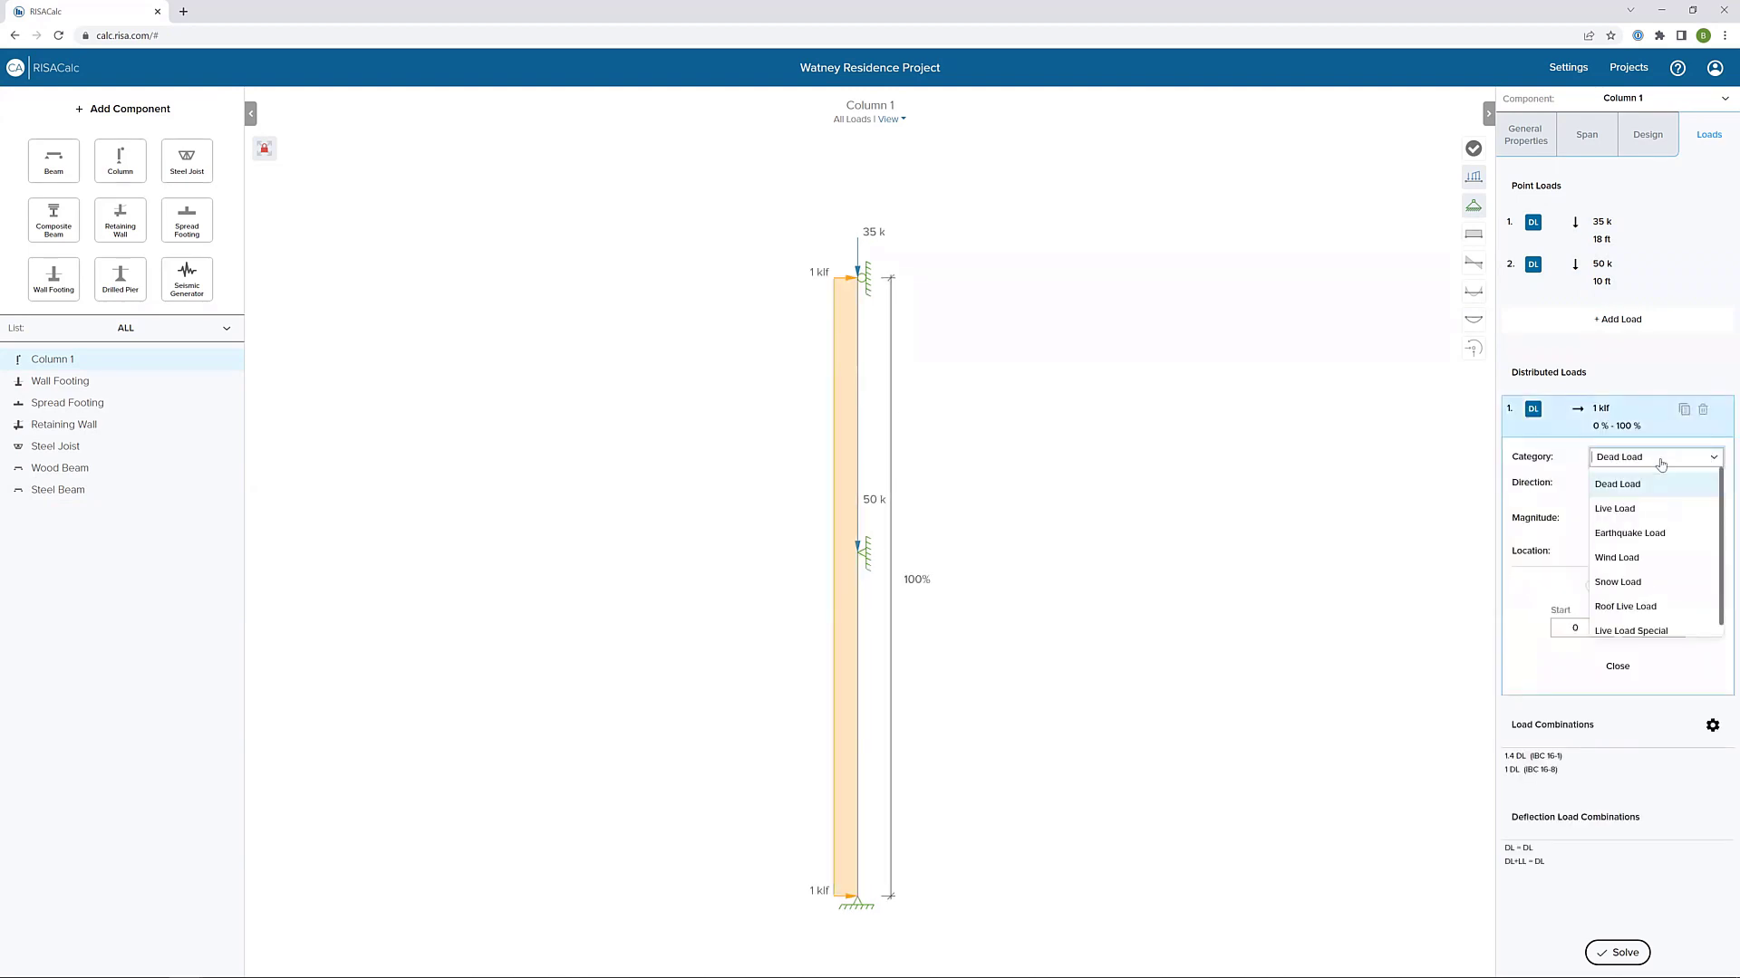
{"action": "left_click", "coordinate": [1662, 557]}
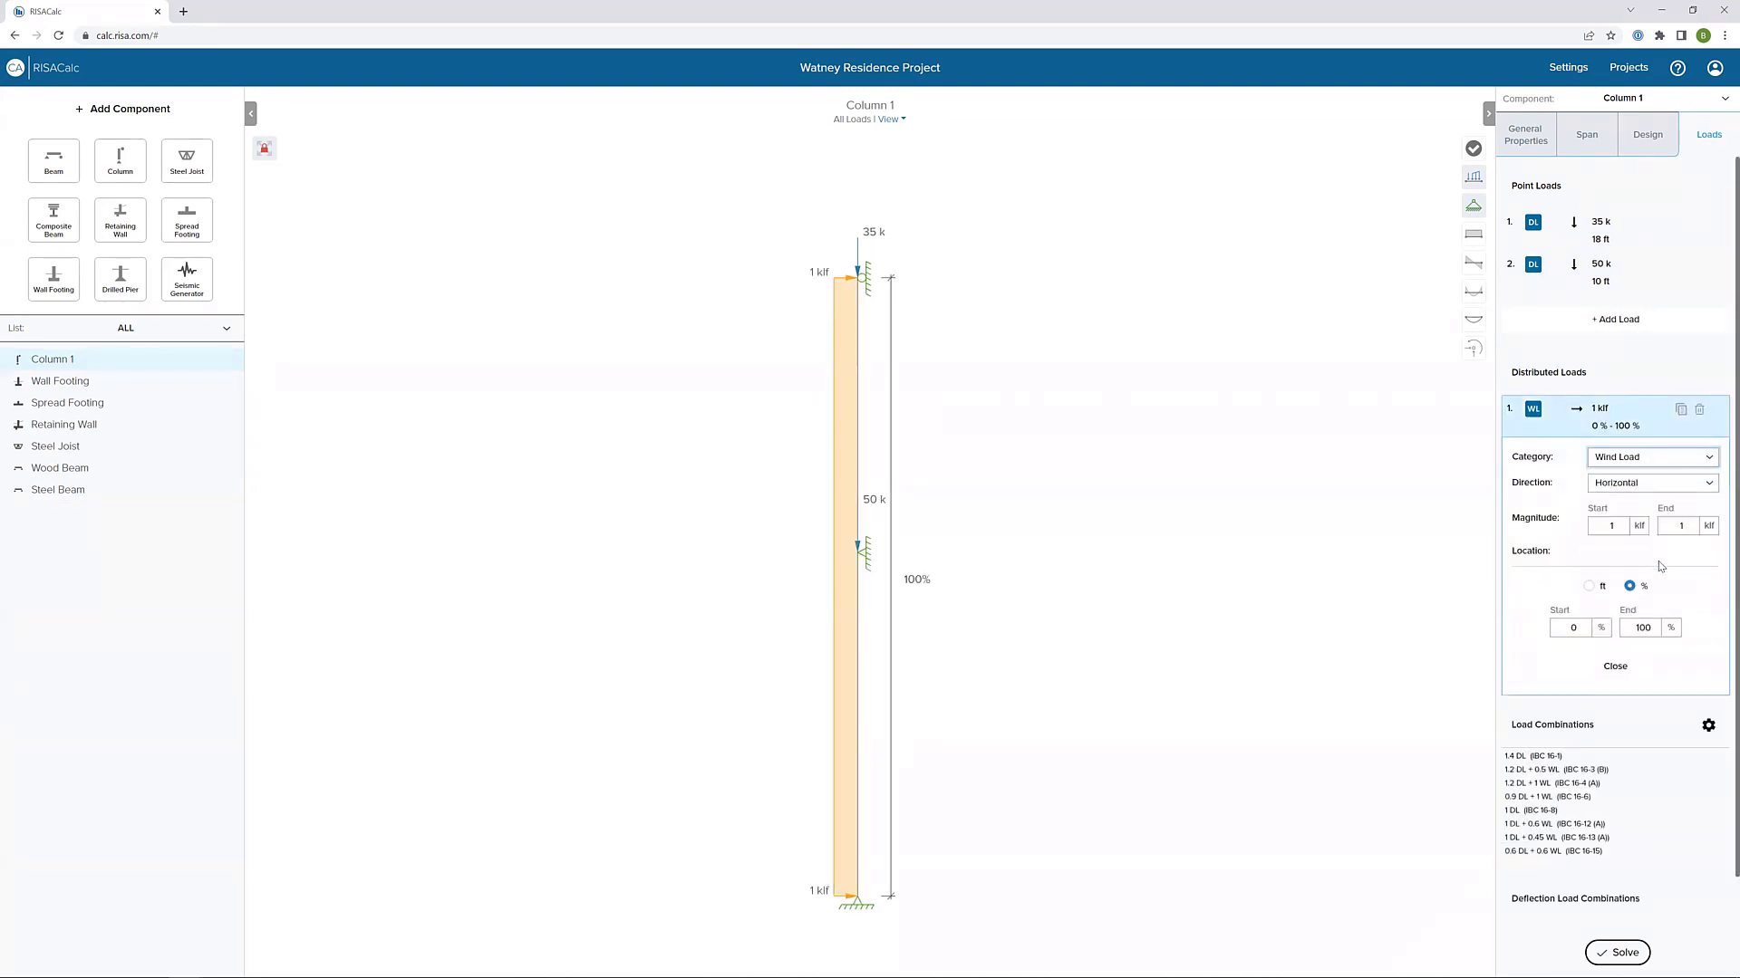
{"action": "left_click", "coordinate": [1611, 525]}
{"action": "key", "text": "Tab"}
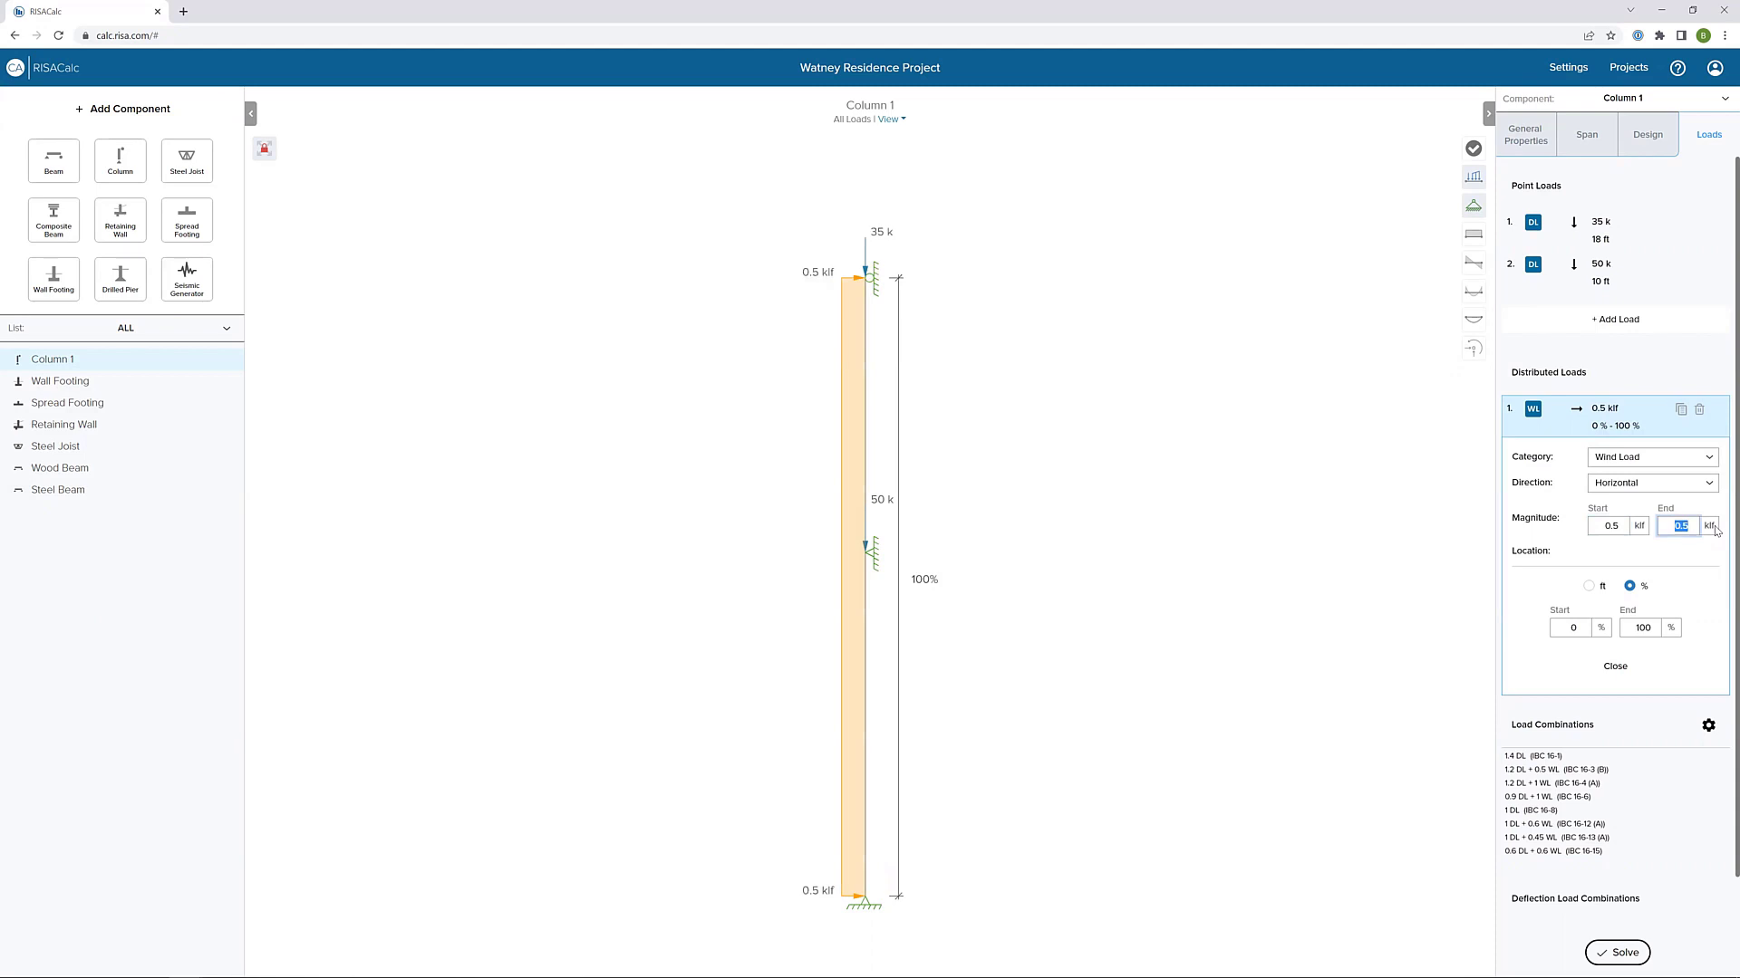
{"action": "type", "text": ".8"}
{"action": "key", "text": "Tab"}
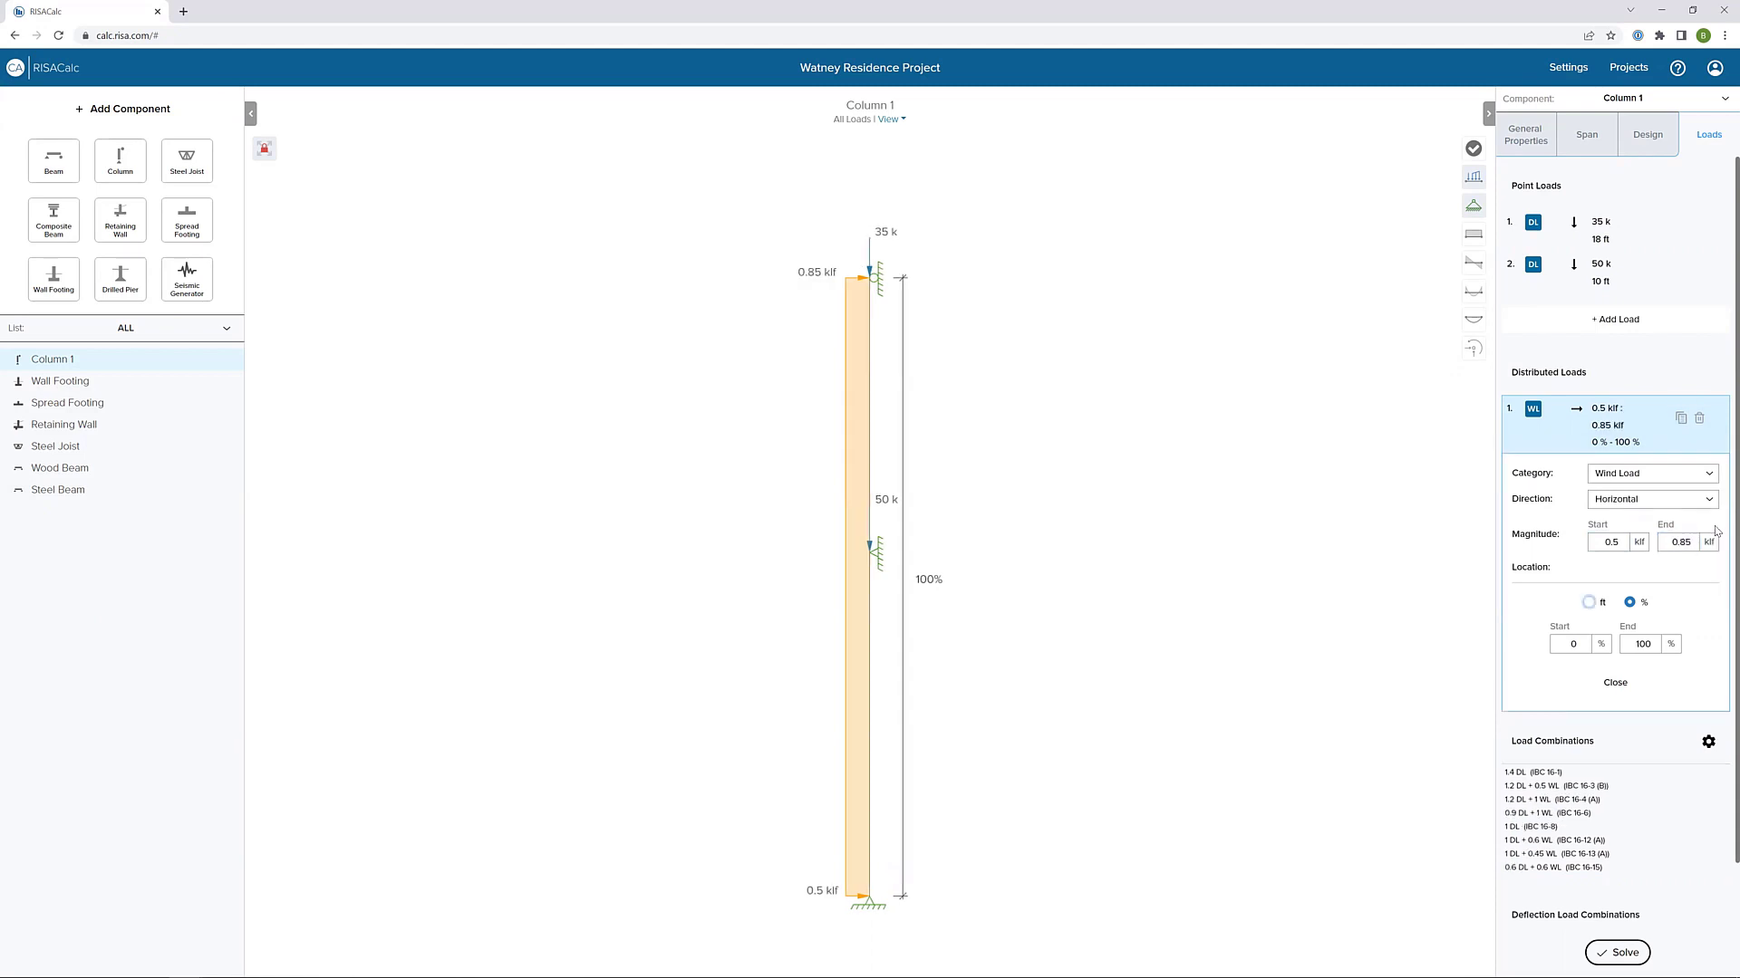
- Try ending the distributed wind load at 80% of the column height, and restore its end location to 100%
{"action": "double_click", "coordinate": [1628, 647]}
{"action": "type", "text": "80"}
{"action": "key", "text": "Return"}
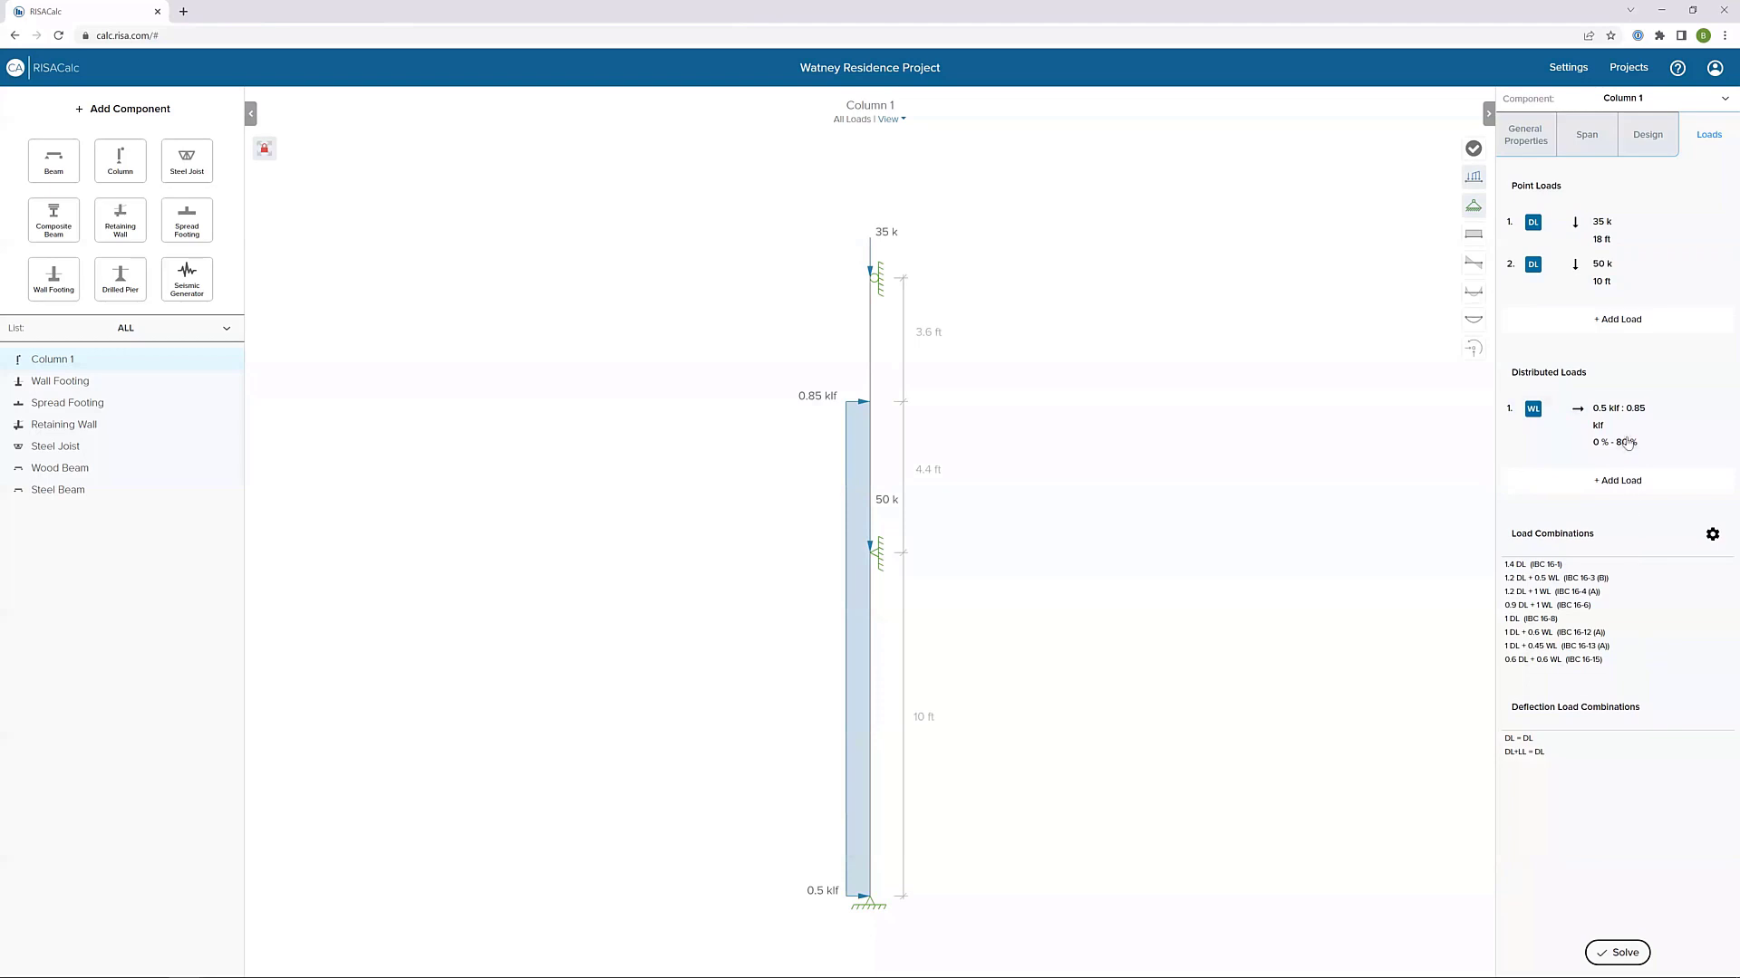
{"action": "left_click", "coordinate": [1628, 442]}
{"action": "double_click", "coordinate": [1643, 644]}
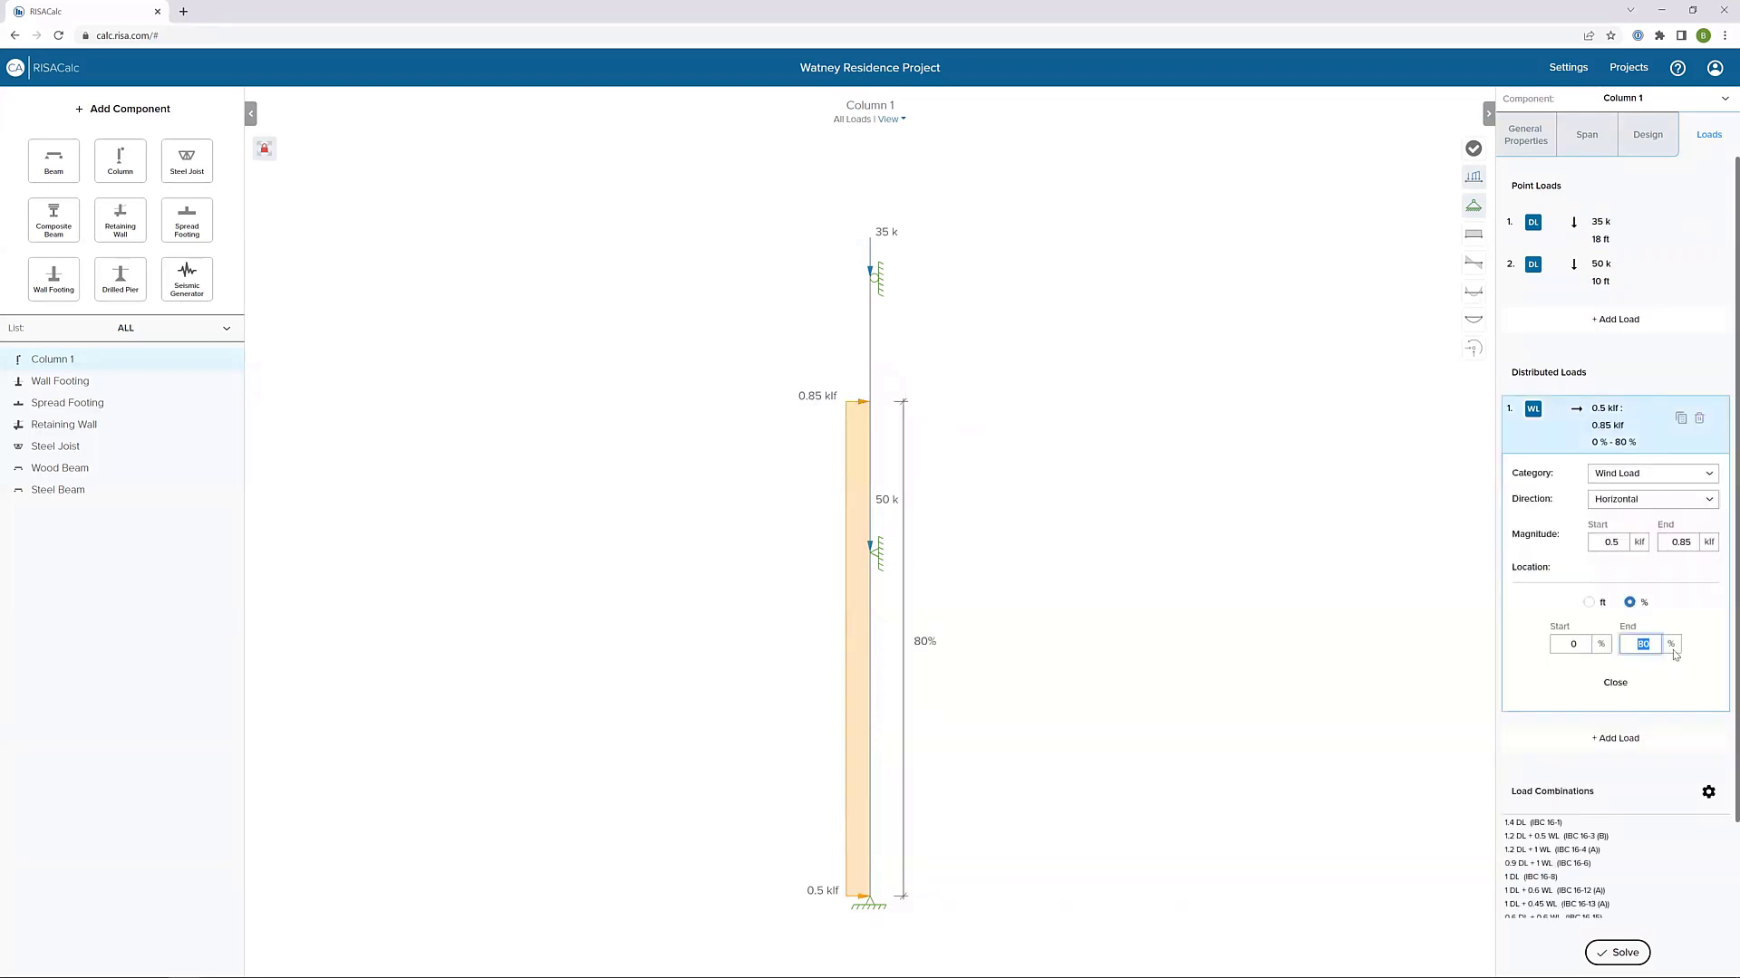
{"action": "type", "text": "100"}
{"action": "key", "text": "Return"}
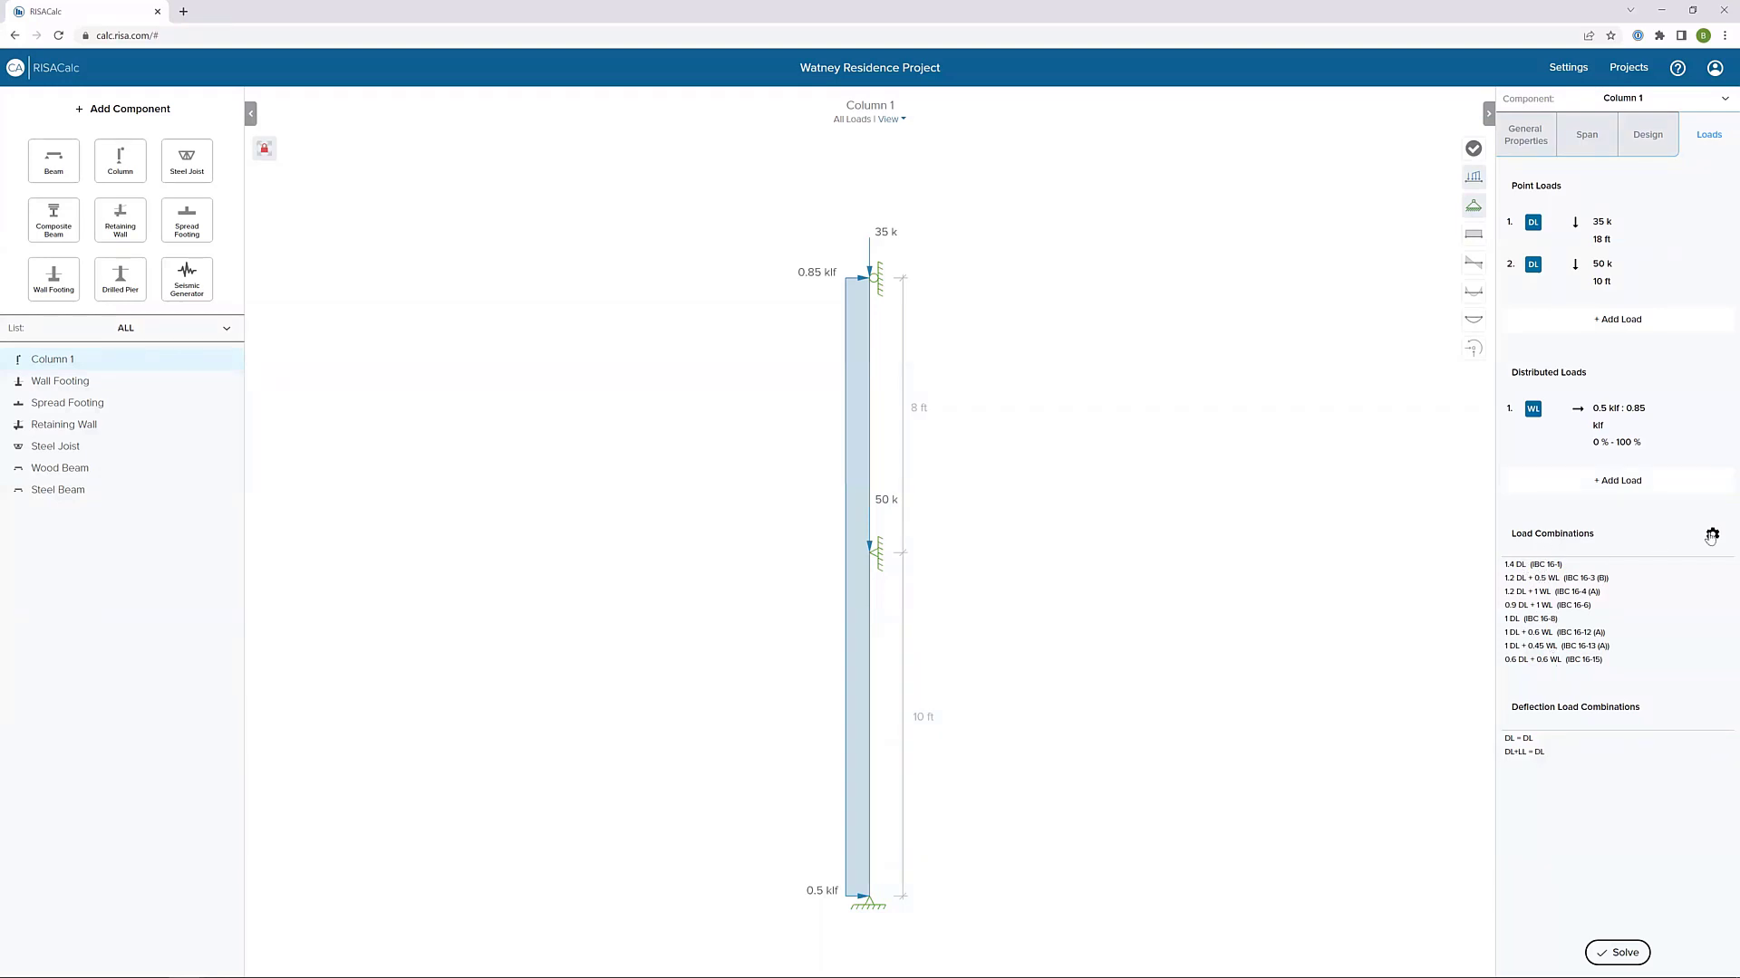
- Review the project's design codes and the region, code and year options for load combinations without changing them
{"action": "left_click", "coordinate": [1560, 78]}
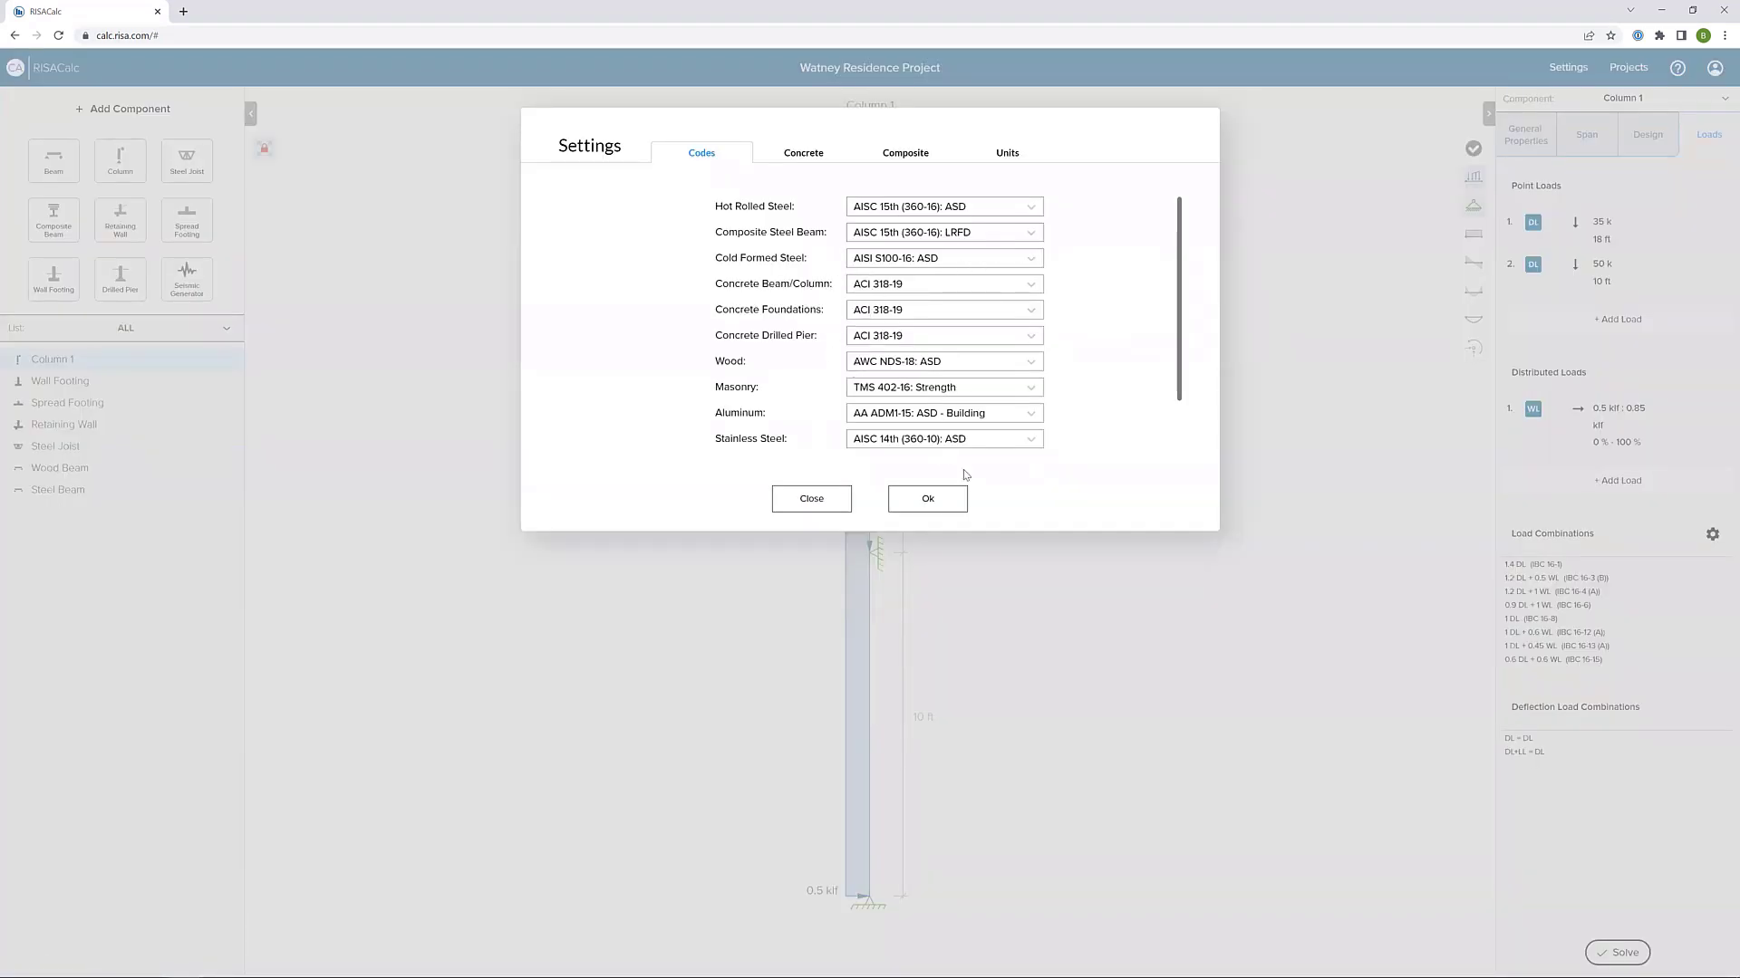
{"action": "left_click", "coordinate": [927, 499]}
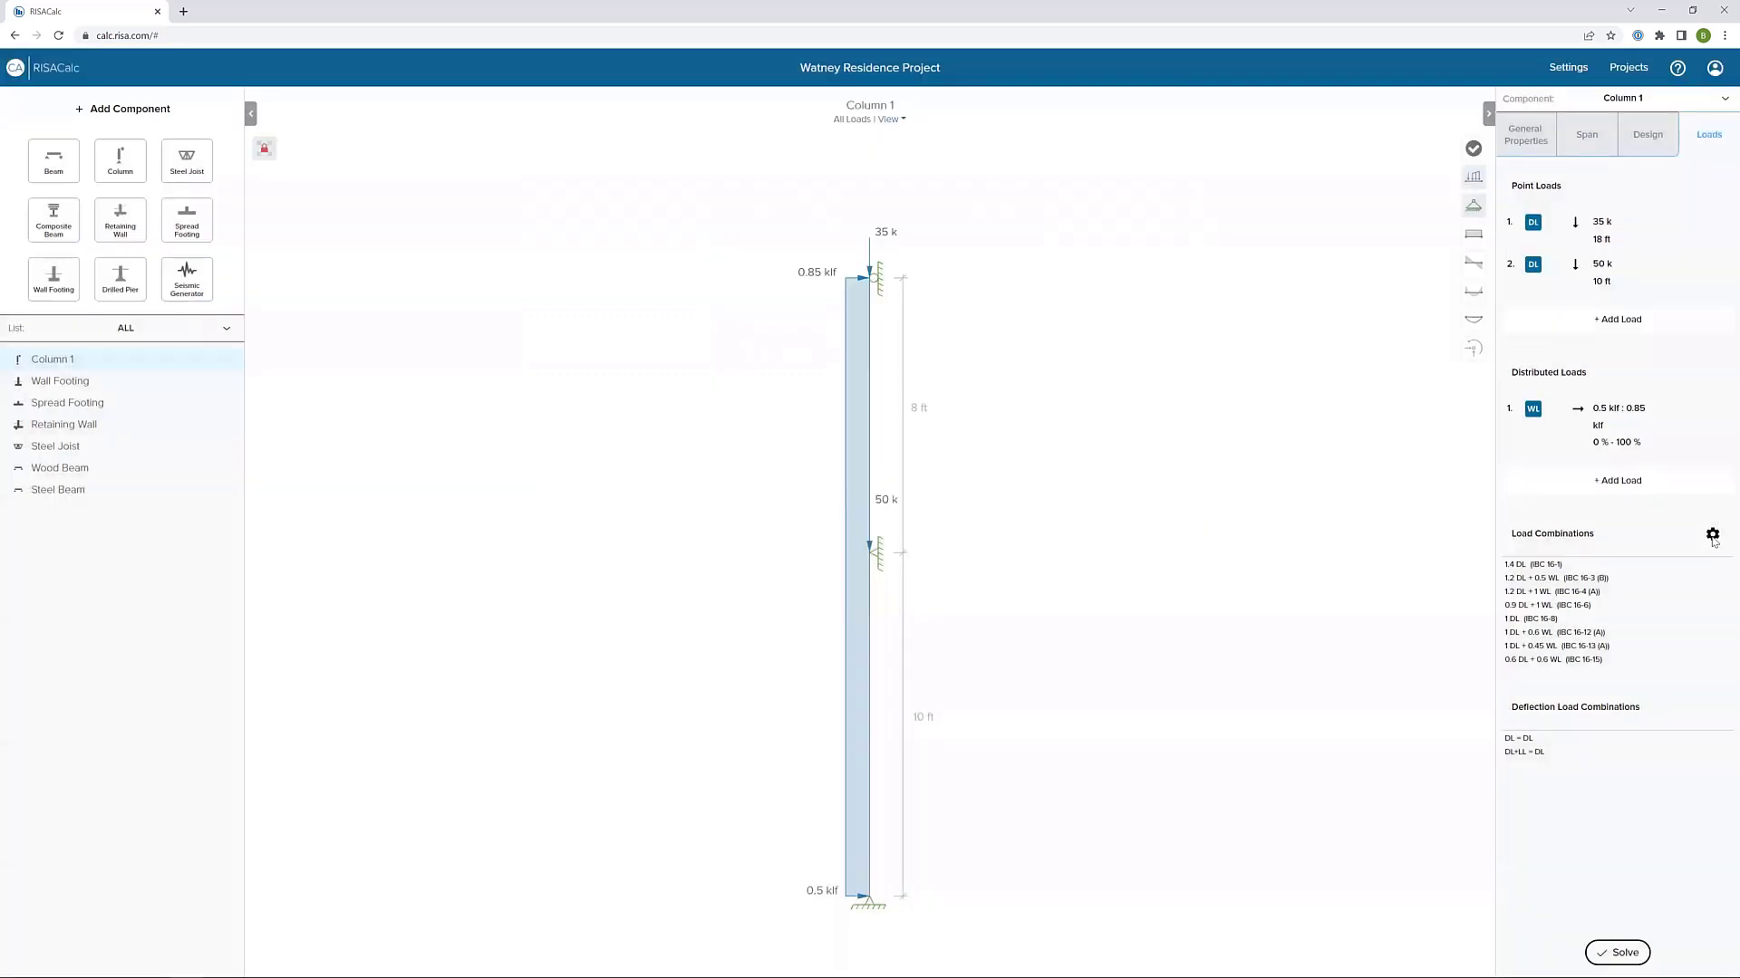
{"action": "left_click", "coordinate": [1712, 536]}
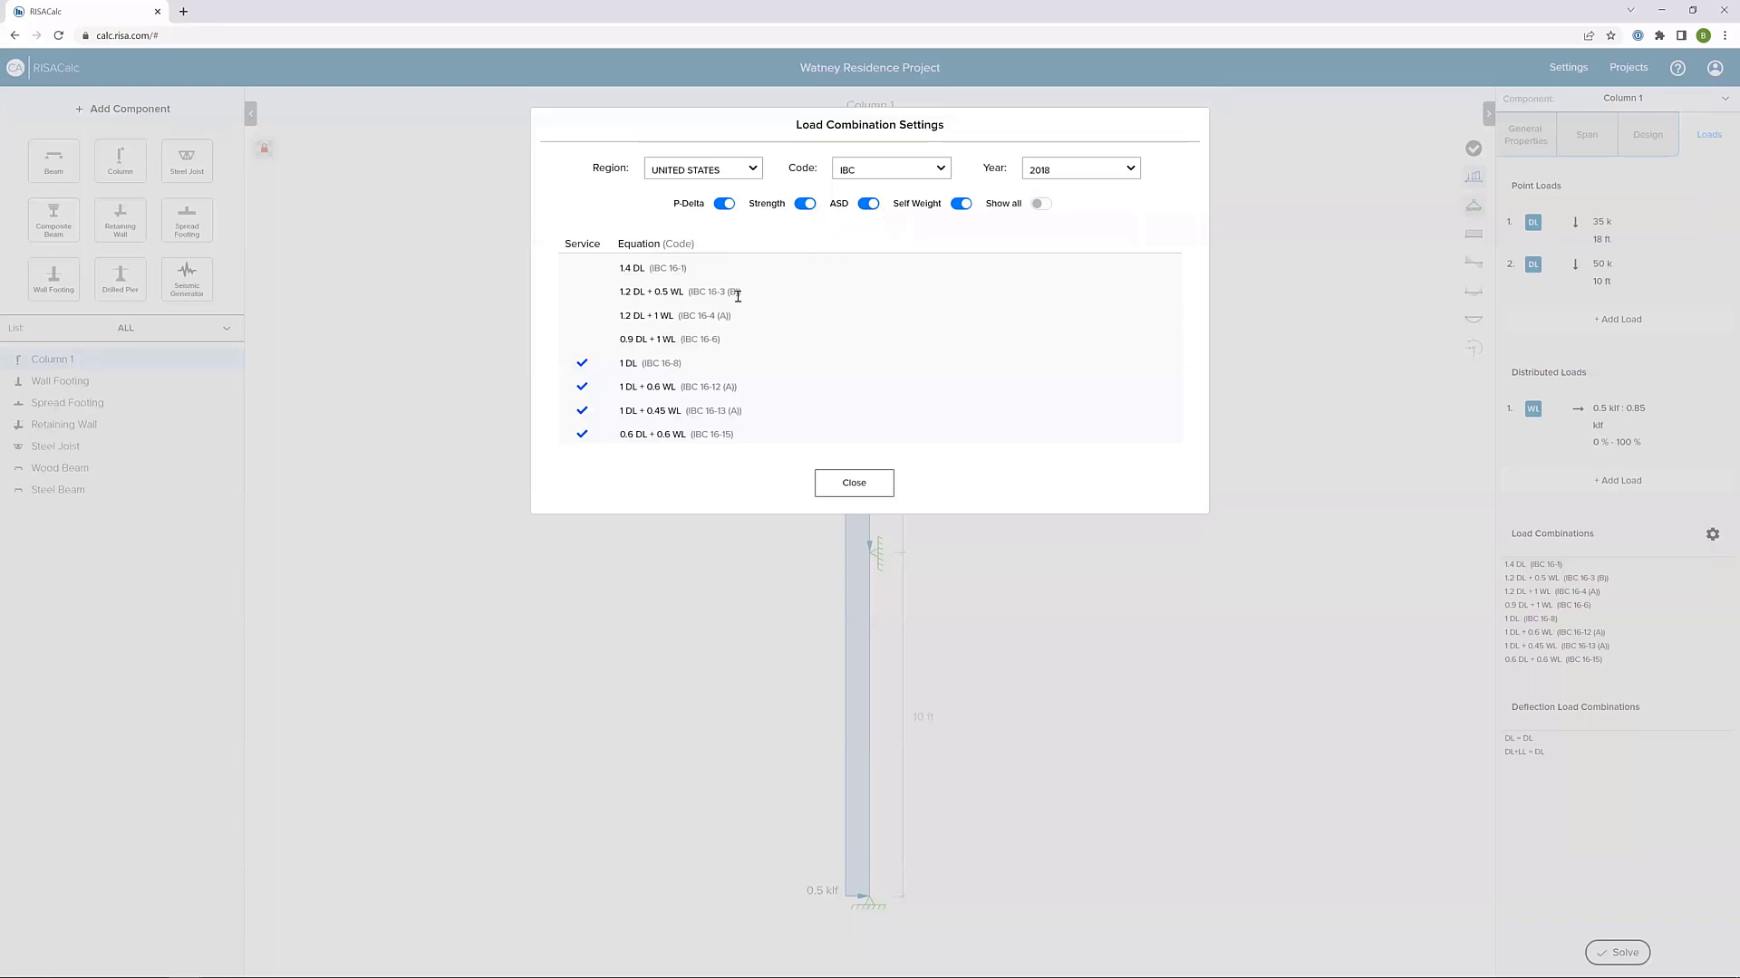
{"action": "left_click", "coordinate": [730, 168]}
{"action": "left_click", "coordinate": [736, 167]}
{"action": "left_click", "coordinate": [909, 170]}
{"action": "left_click", "coordinate": [908, 170]}
{"action": "left_click", "coordinate": [1087, 169]}
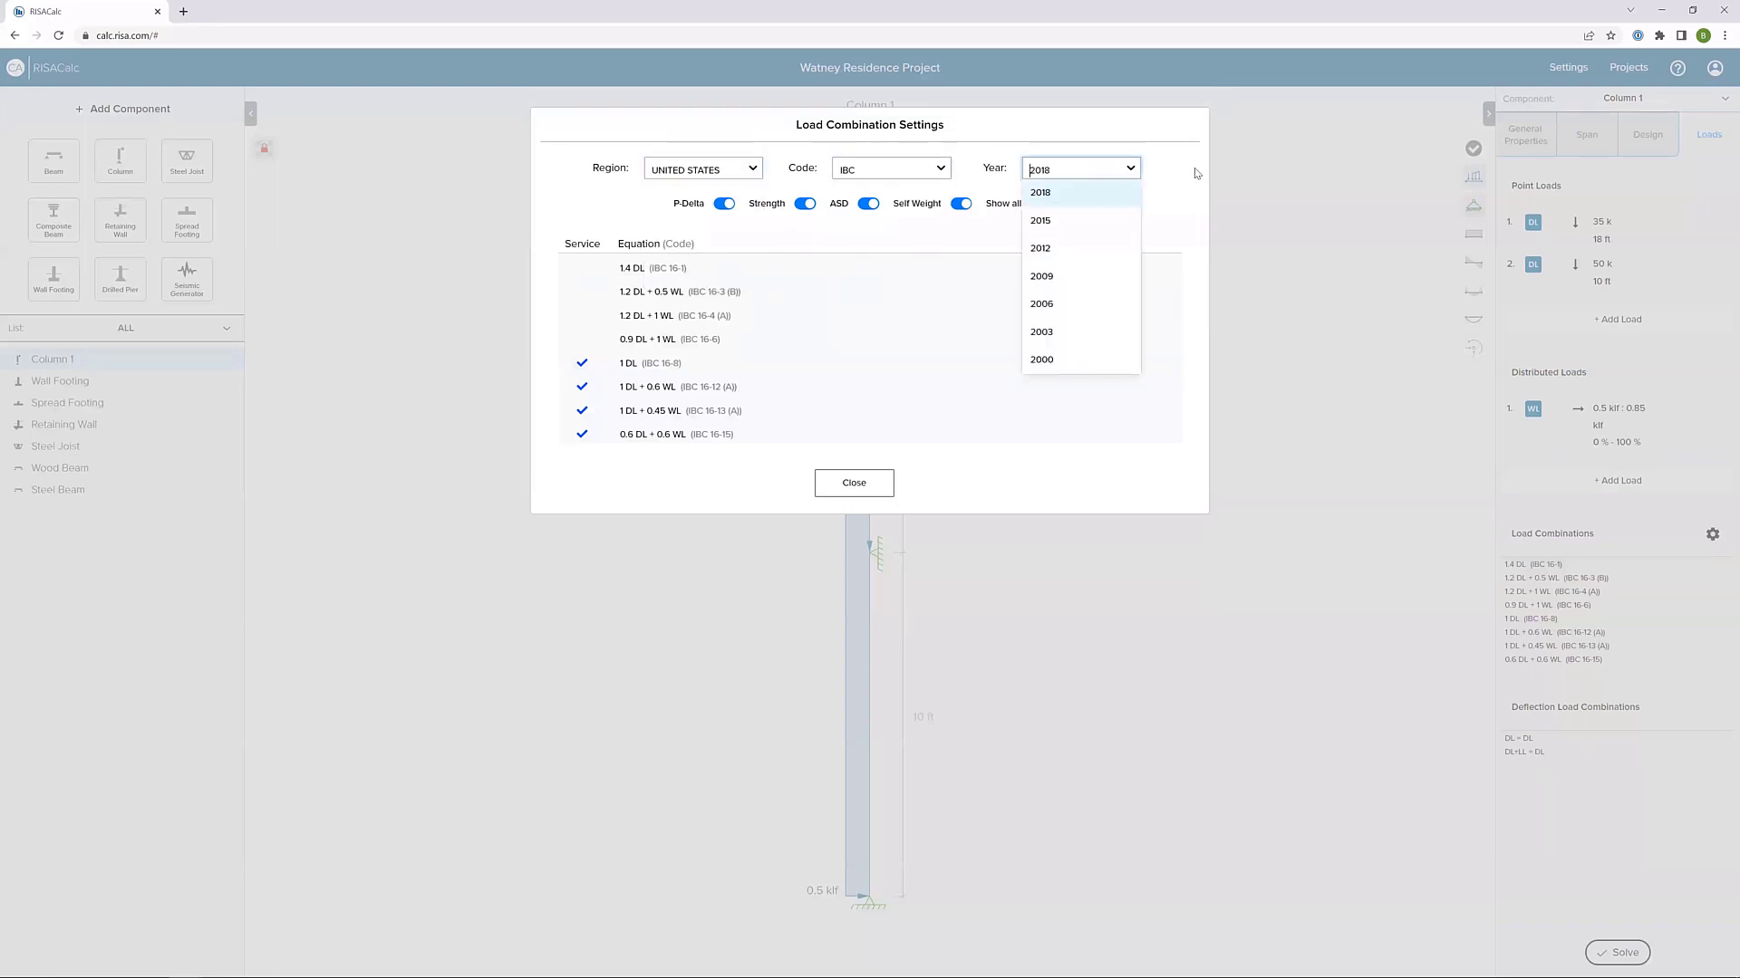
{"action": "left_click", "coordinate": [1195, 172]}
{"action": "left_click", "coordinate": [886, 486]}
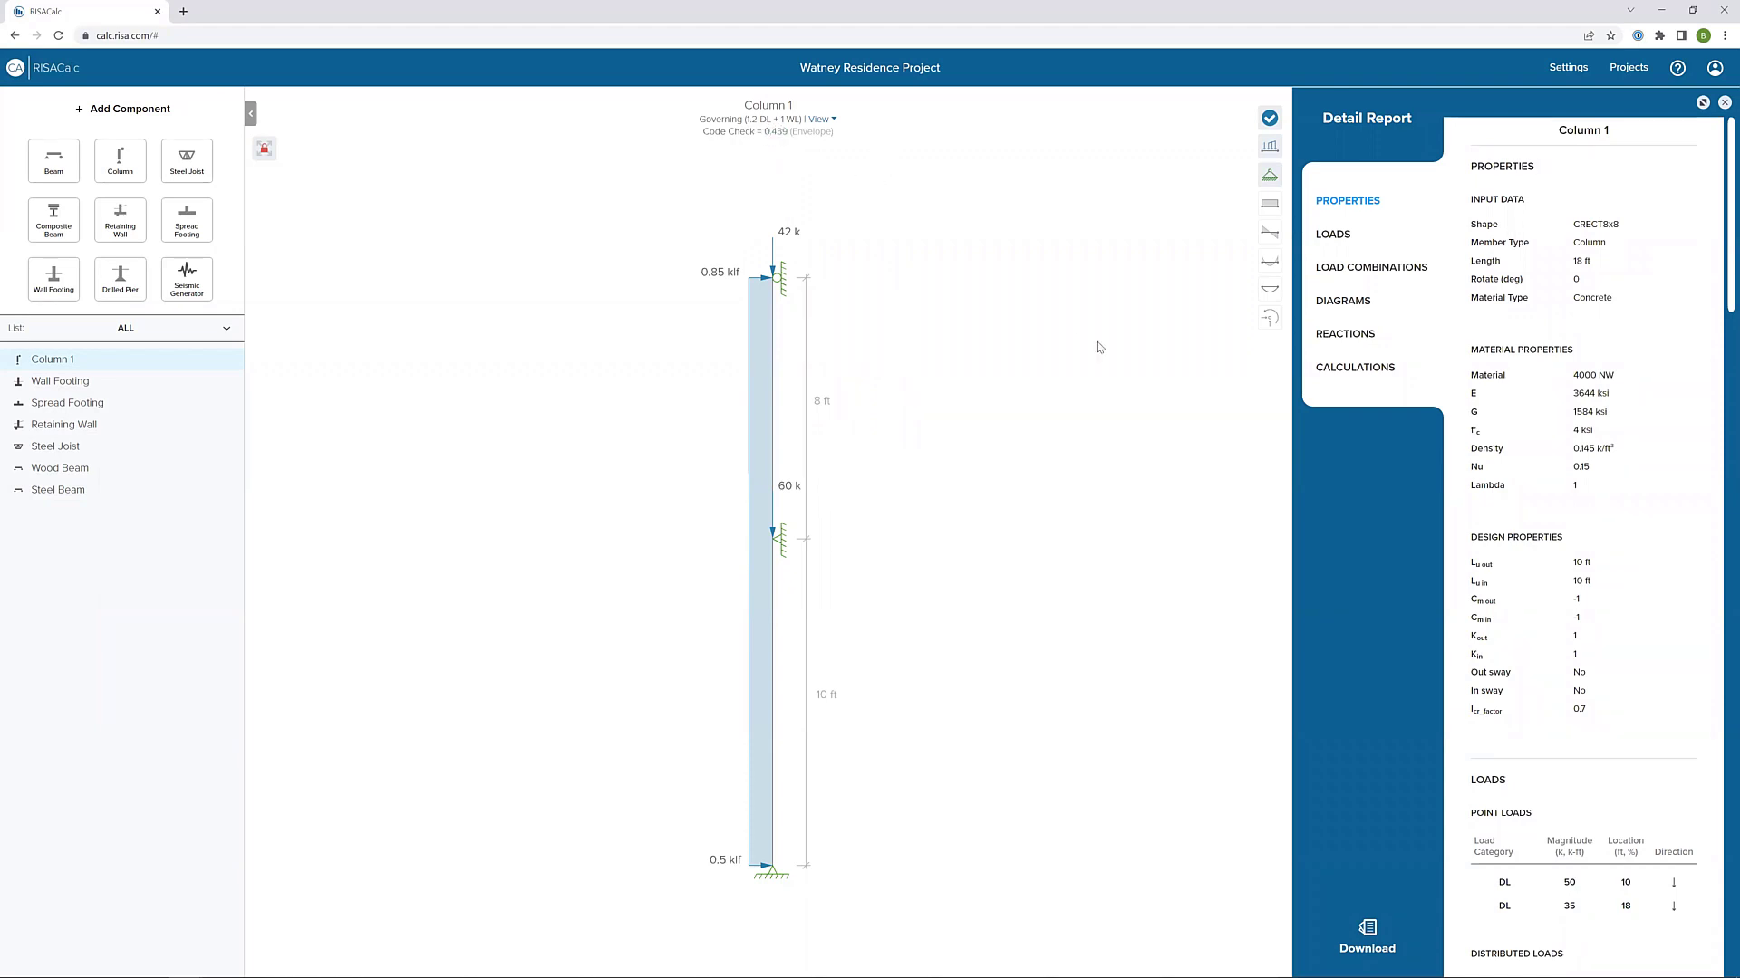
- Examine the solved column's shear, moment and deflection diagrams and its support reactions on the model
{"action": "left_click", "coordinate": [1269, 236]}
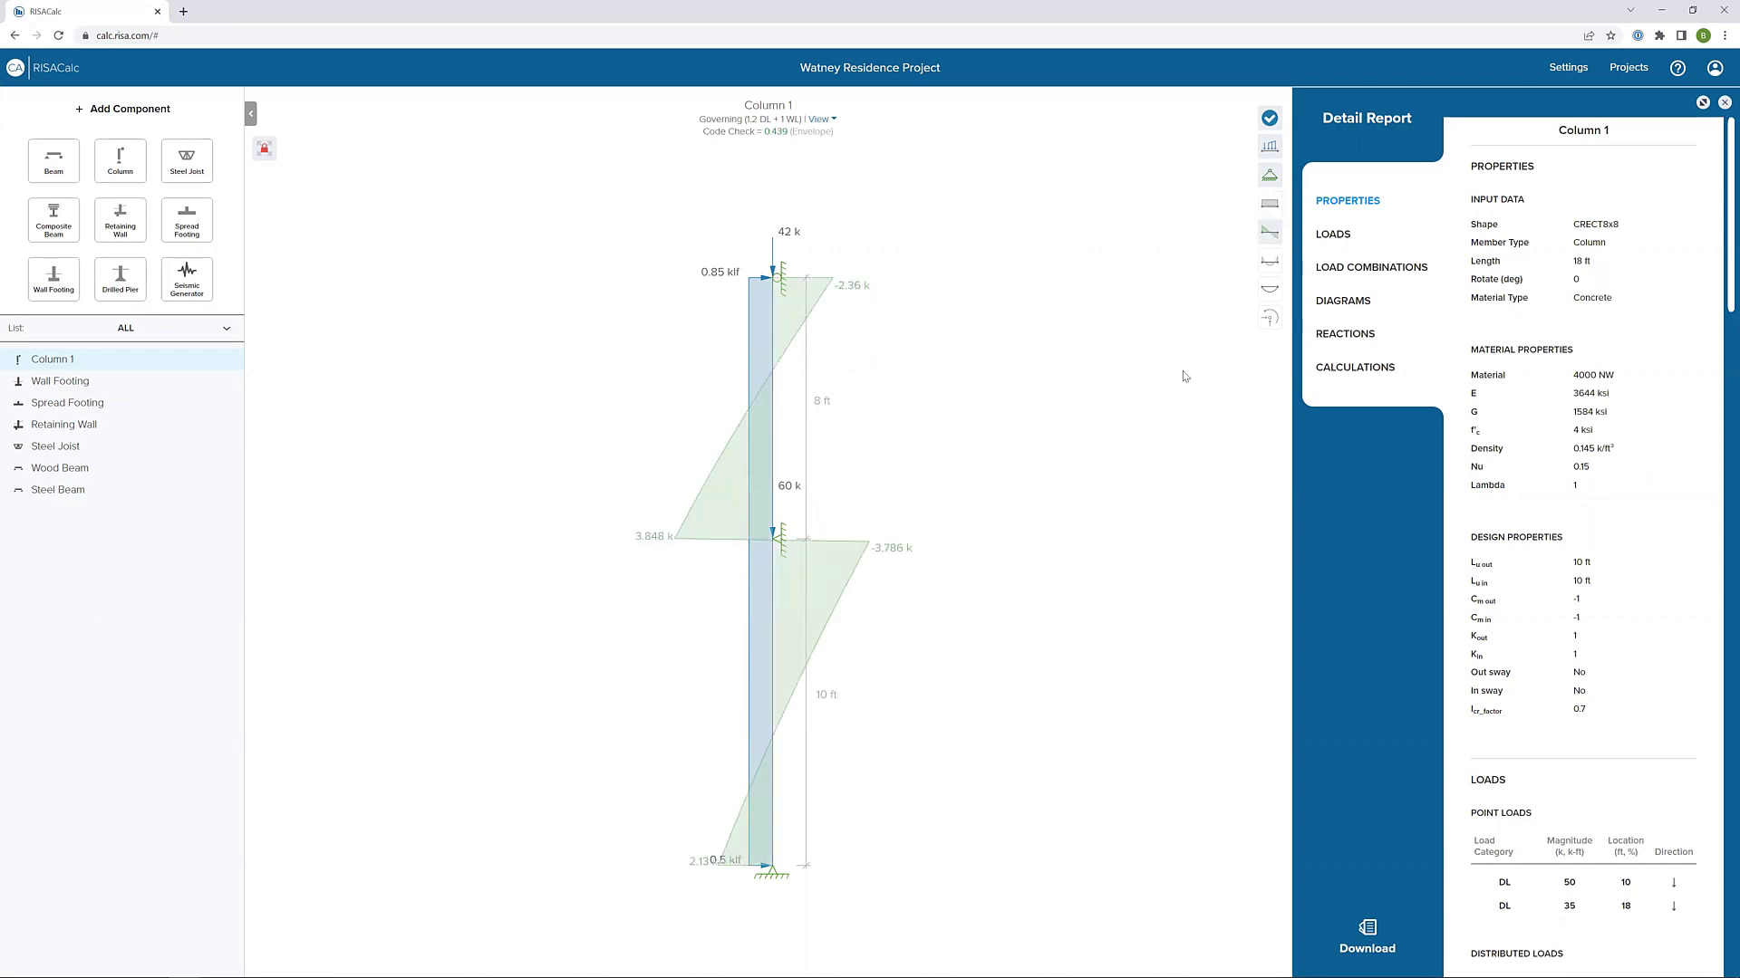
{"action": "mouse_move", "coordinate": [788, 346]}
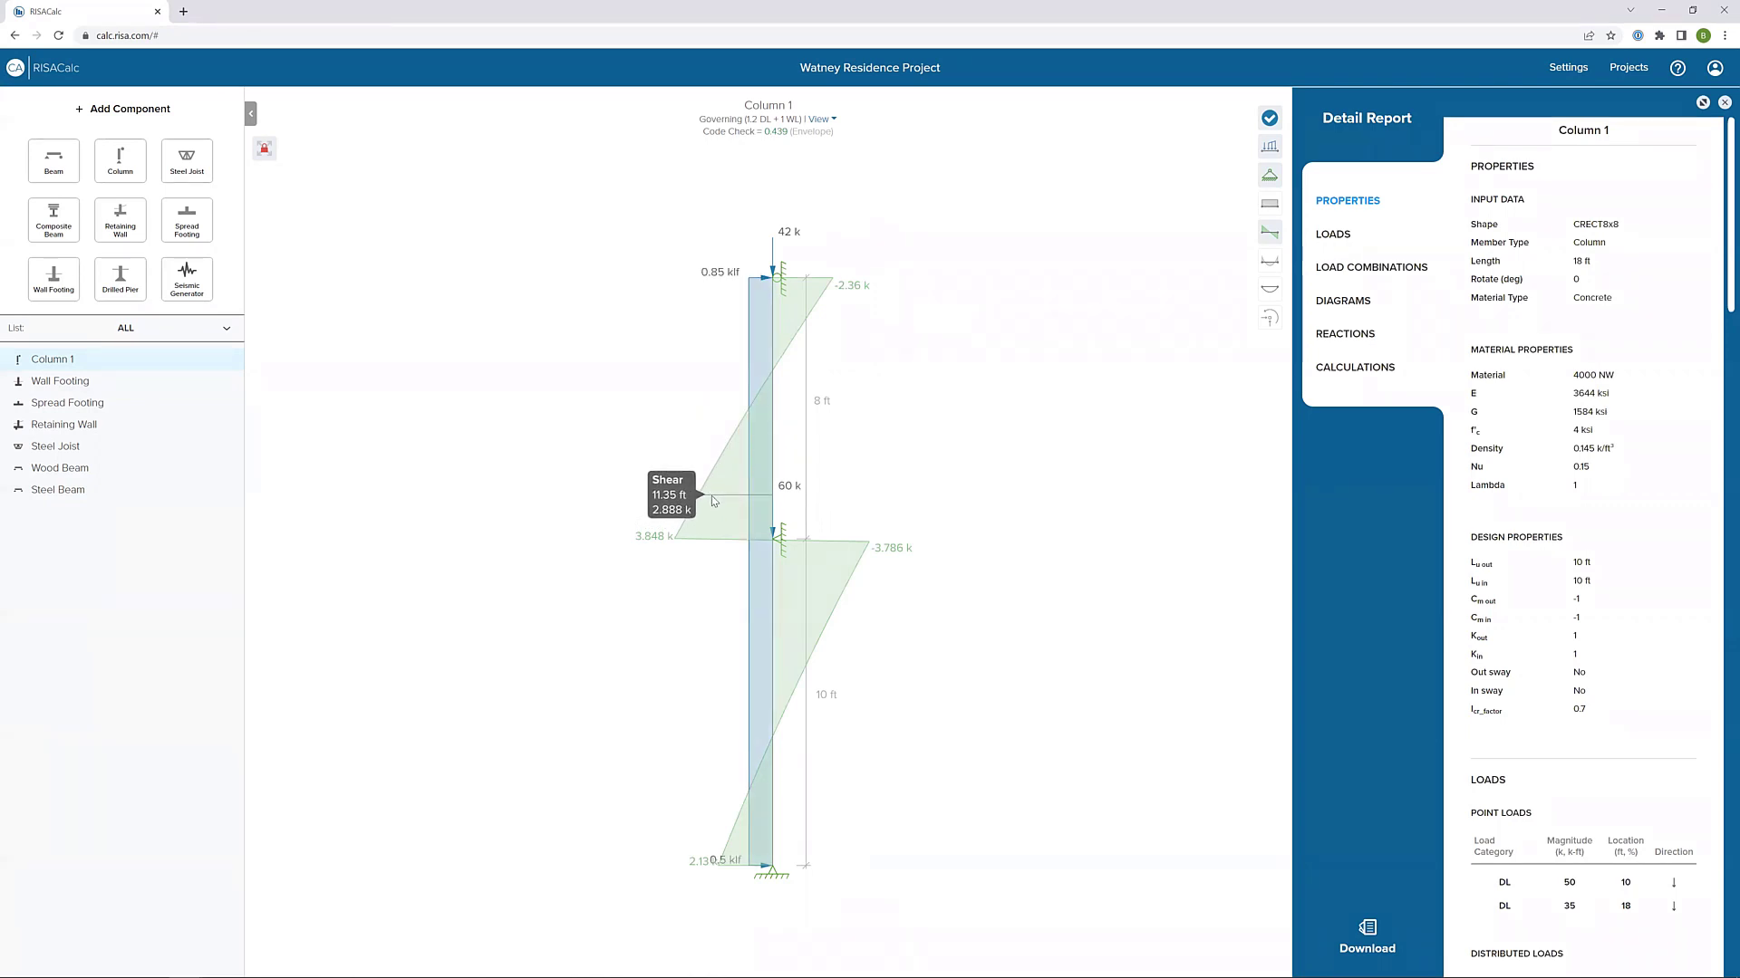
{"action": "left_click", "coordinate": [1273, 270]}
{"action": "left_click", "coordinate": [1272, 295]}
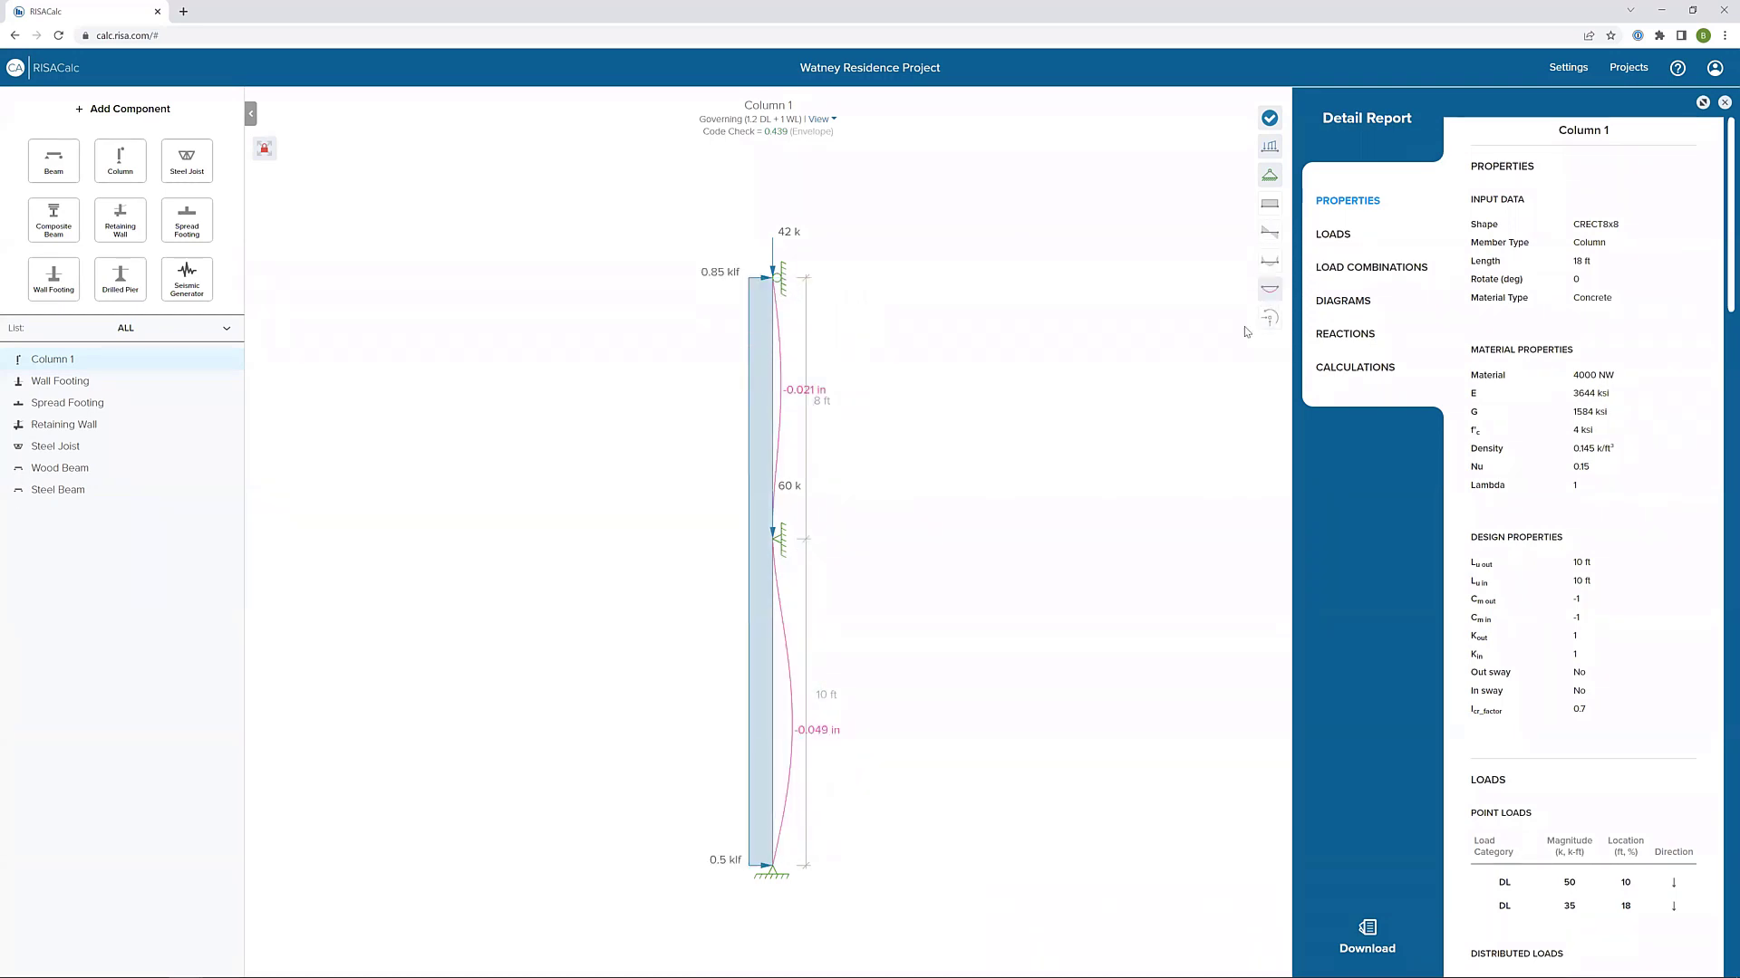
{"action": "left_click", "coordinate": [1269, 318]}
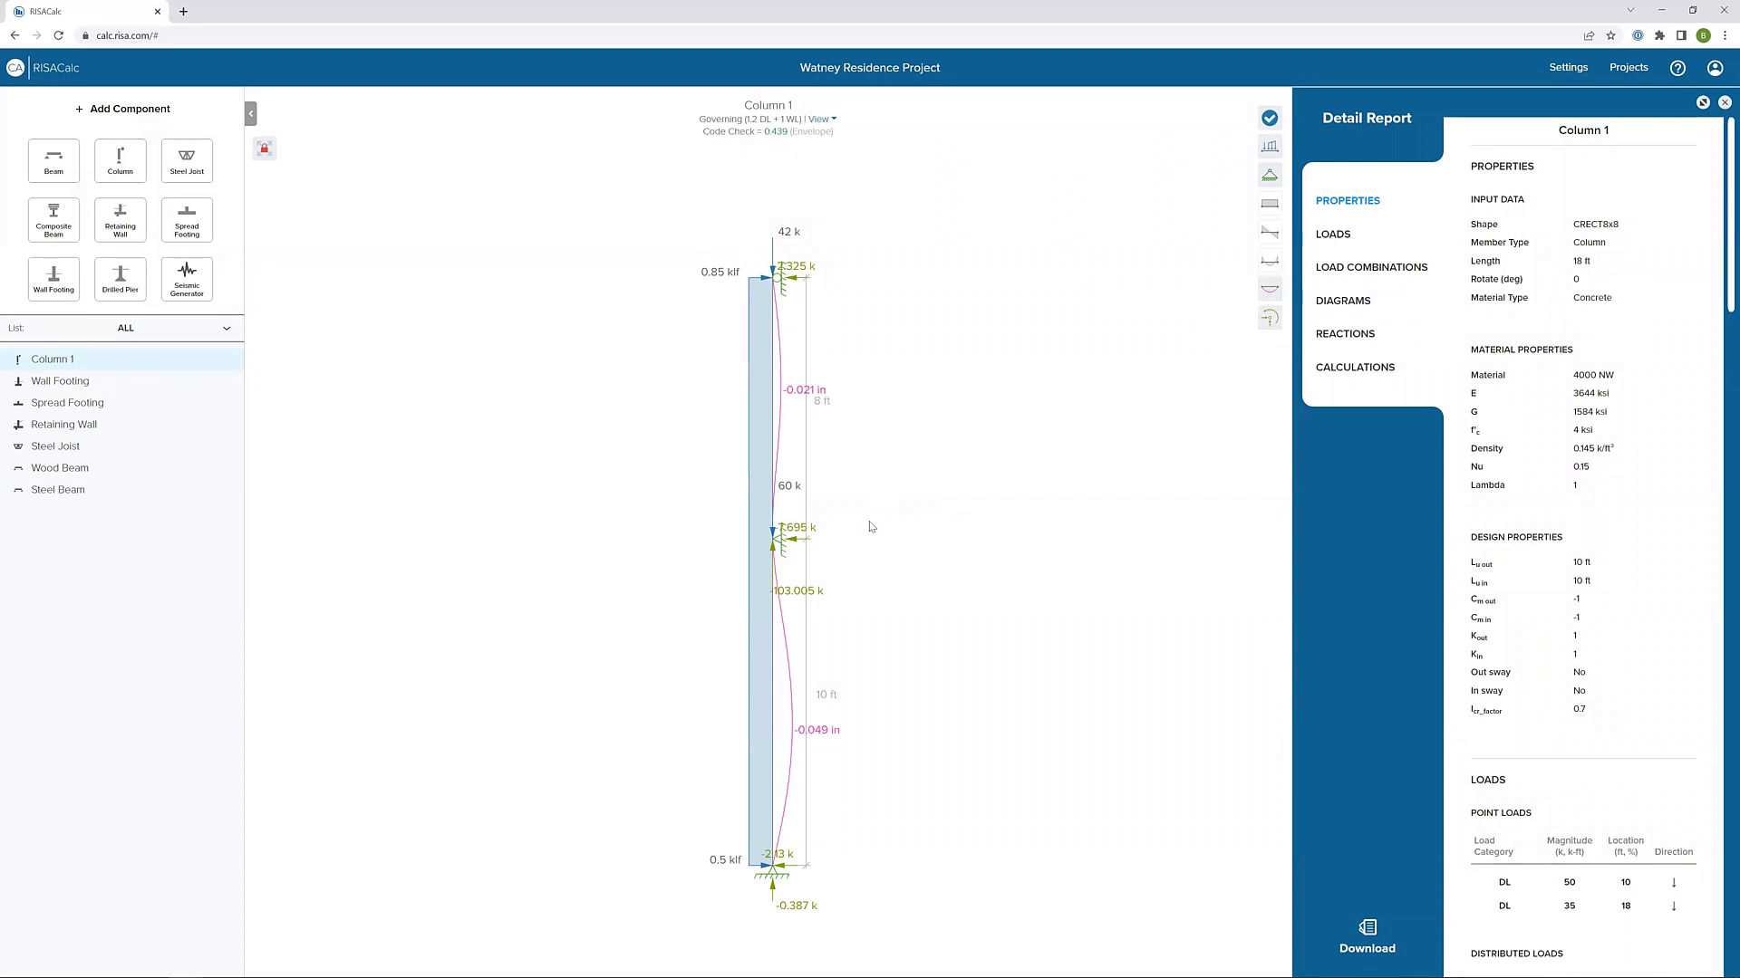
{"action": "left_click", "coordinate": [1270, 178]}
- Enlarge the column's detail report and review its properties, loads, load combinations, force diagrams and support reactions
{"action": "left_click", "coordinate": [1704, 104]}
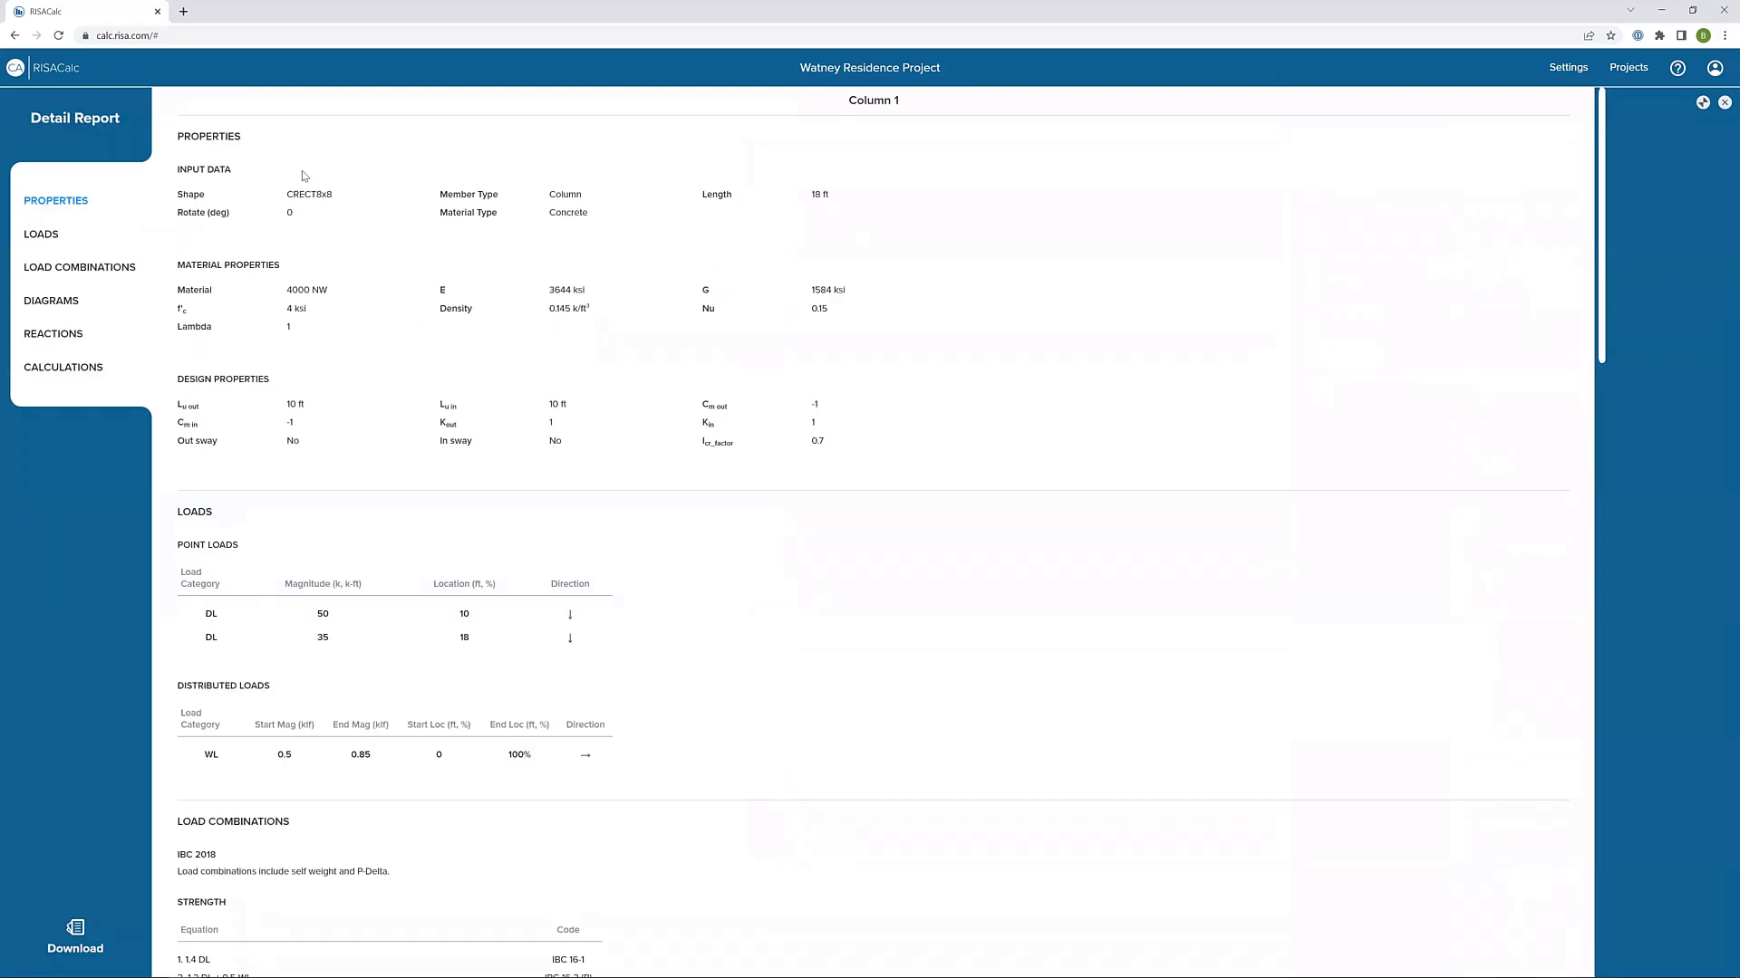
{"action": "scroll", "coordinate": [331, 258], "scroll_direction": "down", "scroll_amount": 2}
{"action": "scroll", "coordinate": [331, 258], "scroll_direction": "down", "scroll_amount": 1}
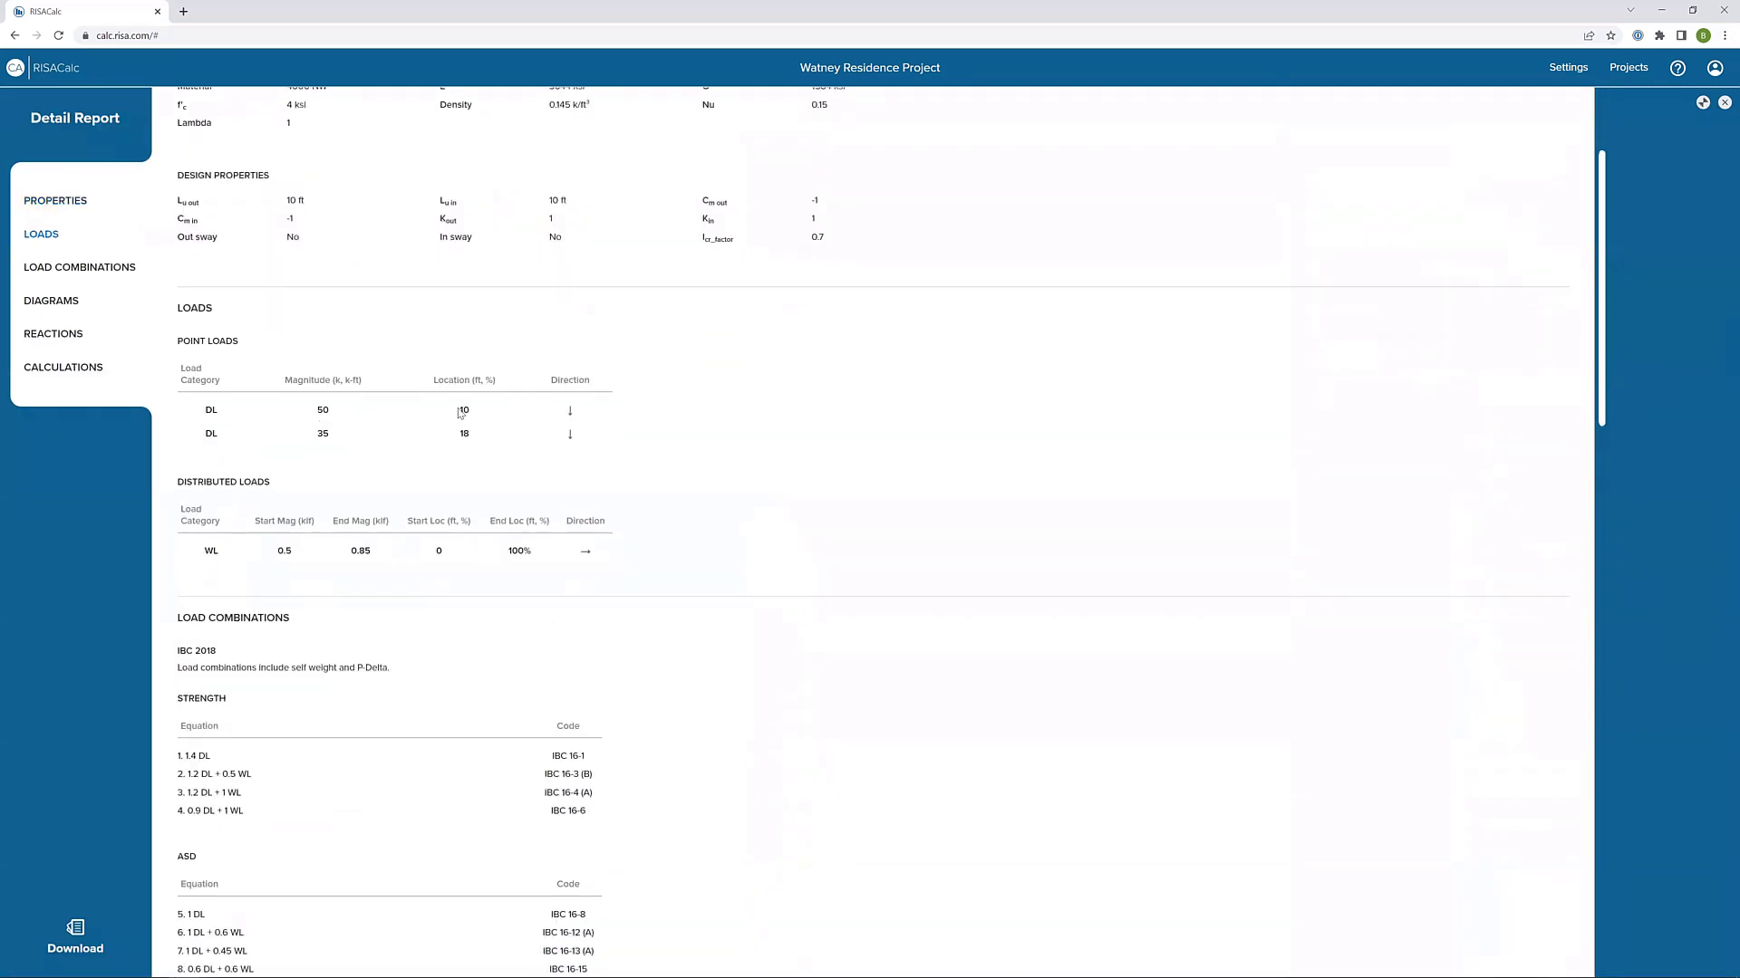
{"action": "scroll", "coordinate": [385, 579], "scroll_direction": "down", "scroll_amount": 3}
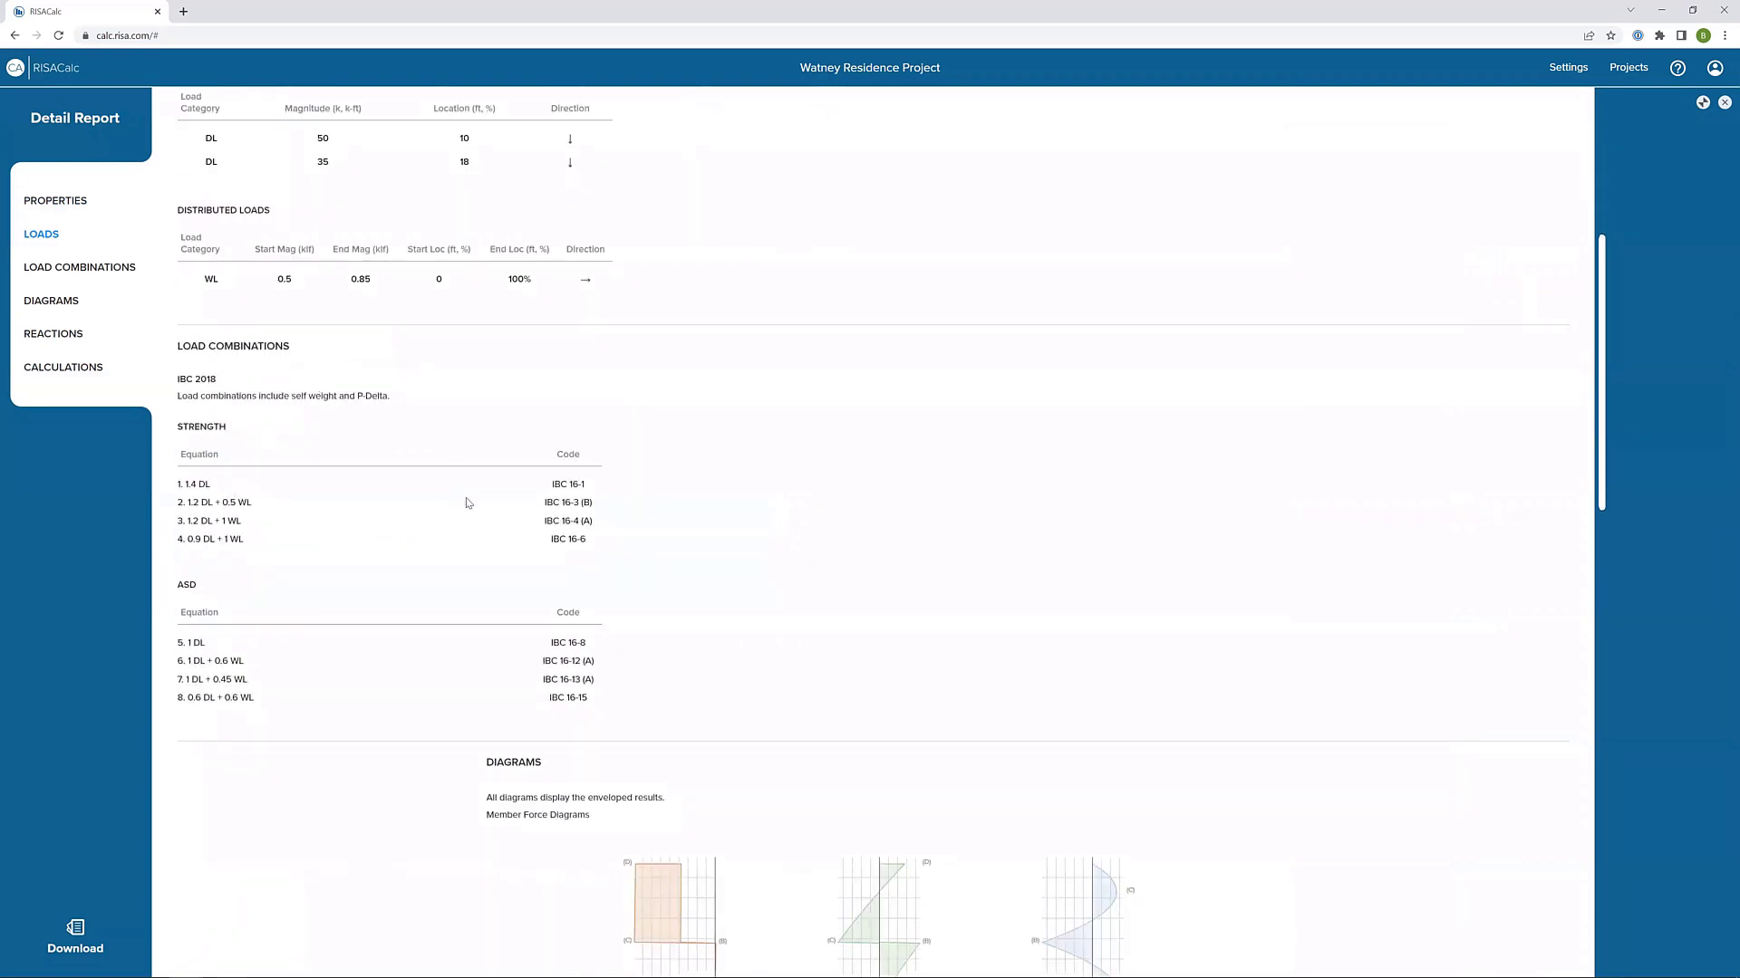
{"action": "scroll", "coordinate": [478, 494], "scroll_direction": "down", "scroll_amount": 1}
{"action": "scroll", "coordinate": [476, 491], "scroll_direction": "down", "scroll_amount": 3}
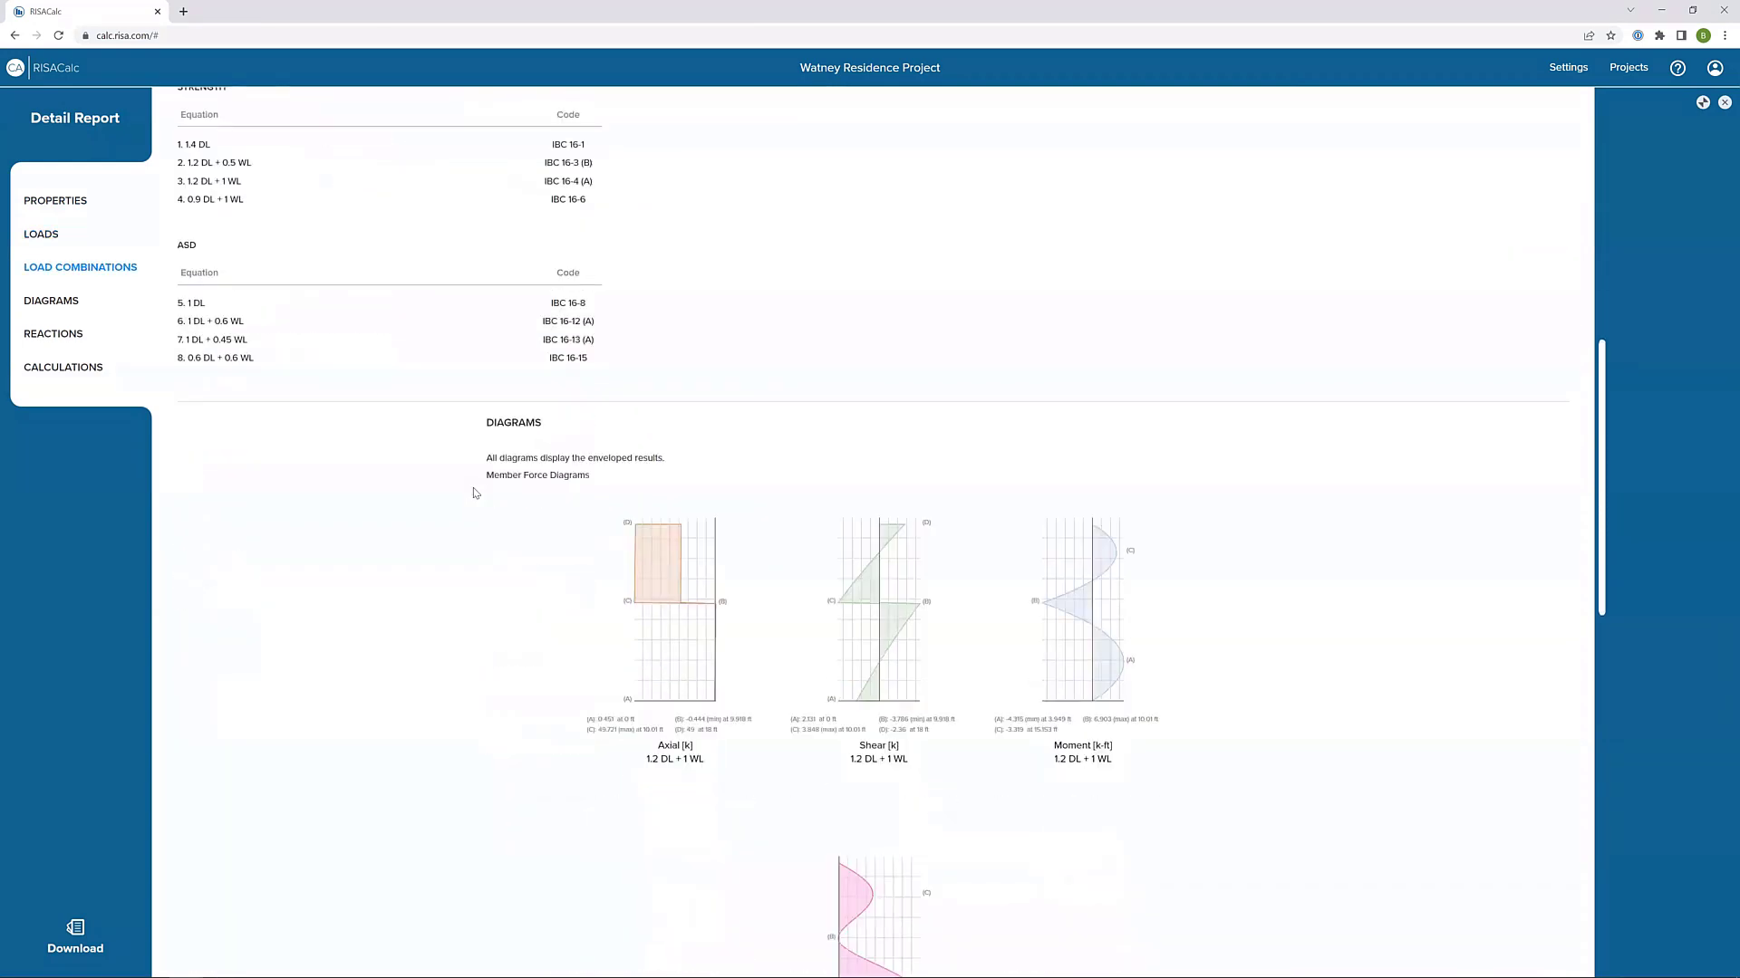
{"action": "scroll", "coordinate": [662, 542], "scroll_direction": "down", "scroll_amount": 3}
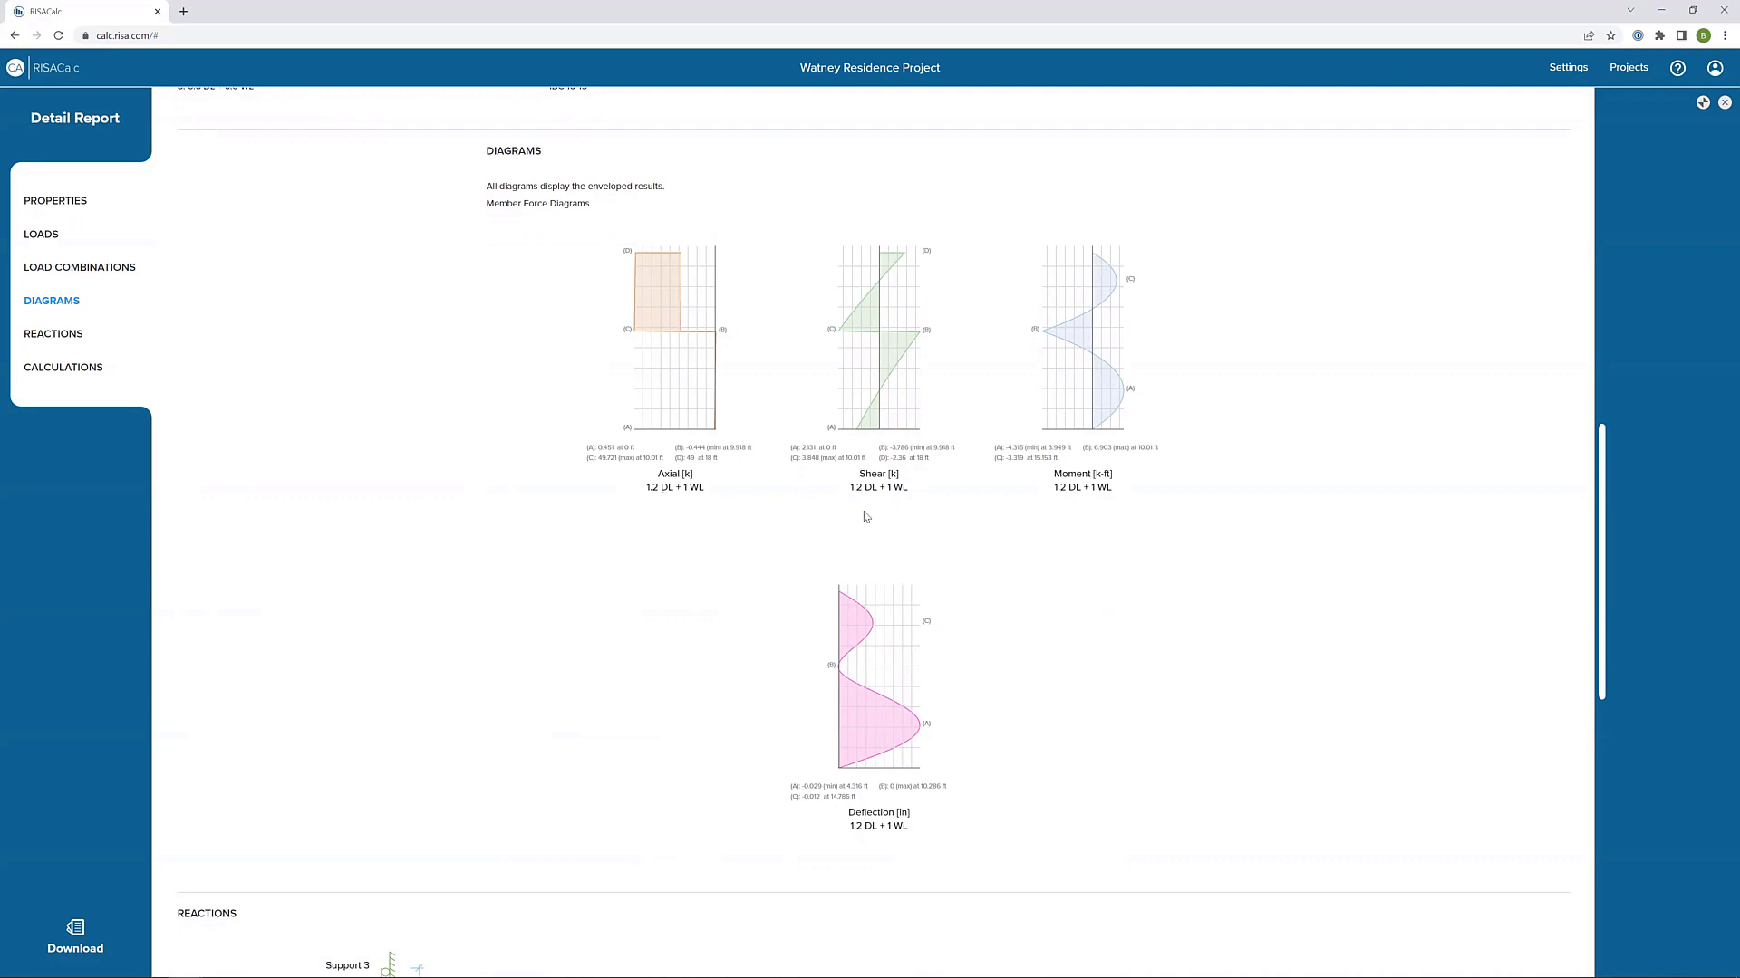
{"action": "scroll", "coordinate": [893, 516], "scroll_direction": "down", "scroll_amount": 10}
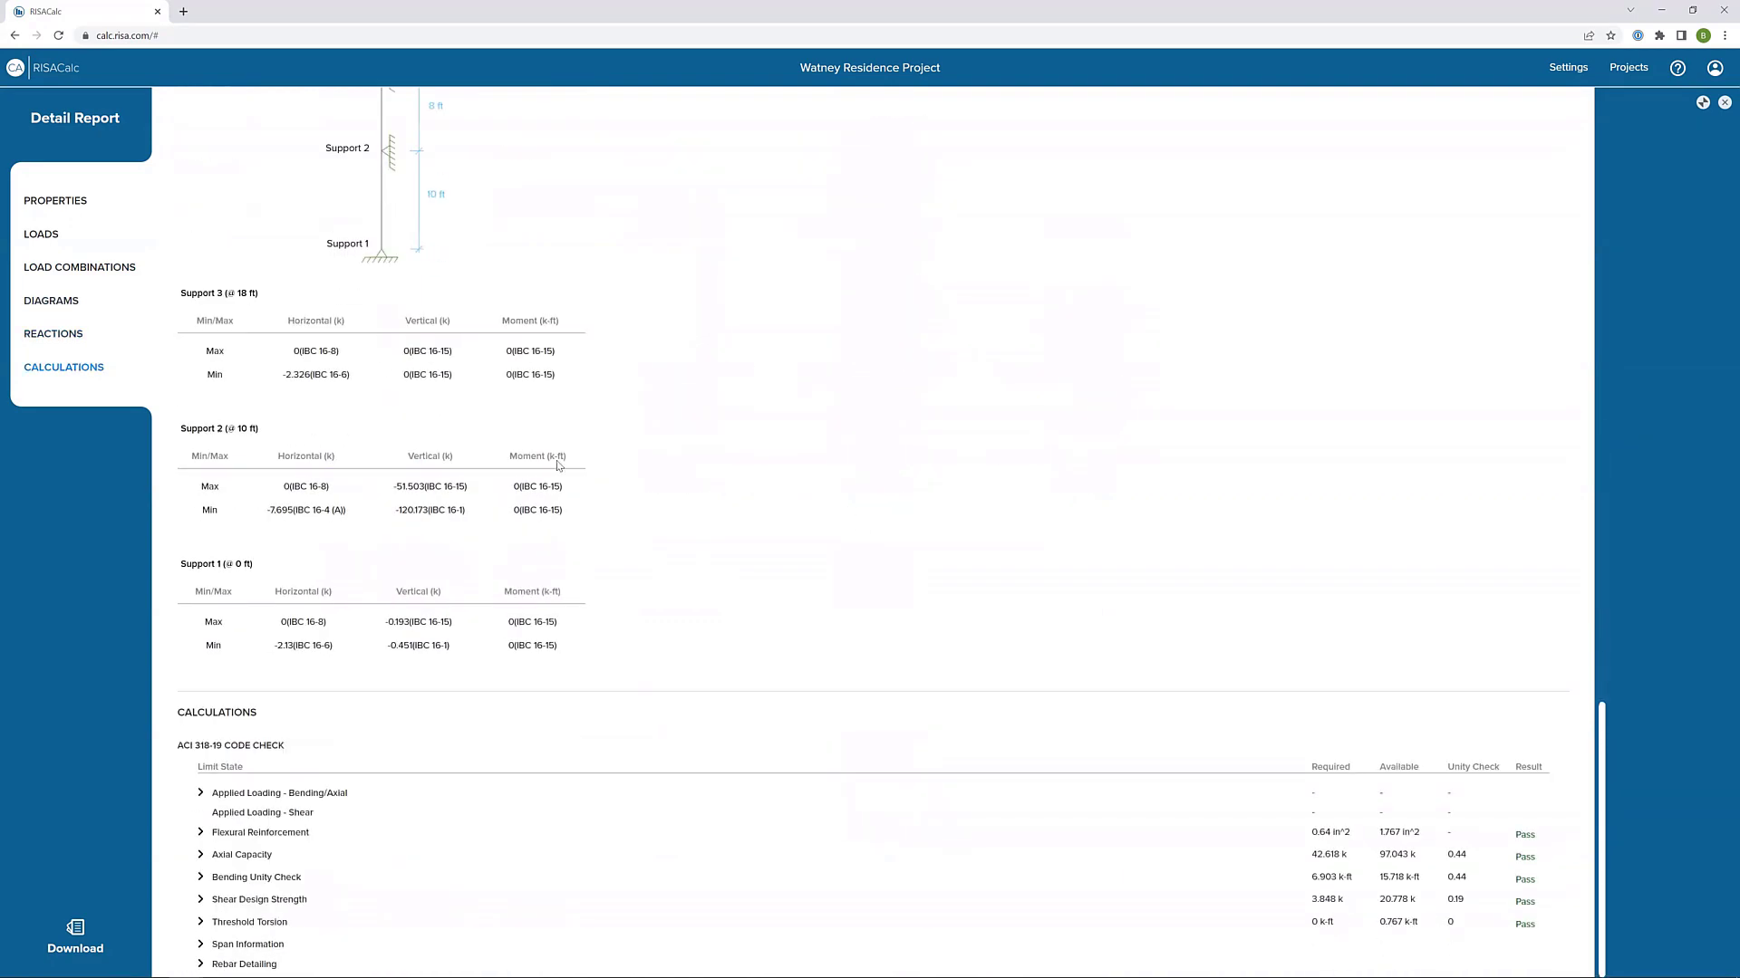
- Expand the Axial Capacity check in the code calculations, review both spans' equations and code references, and collapse it
{"action": "scroll", "coordinate": [324, 241], "scroll_direction": "up", "scroll_amount": 1}
{"action": "scroll", "coordinate": [338, 386], "scroll_direction": "down", "scroll_amount": 1}
{"action": "left_click", "coordinate": [257, 857]}
{"action": "scroll", "coordinate": [490, 716], "scroll_direction": "down", "scroll_amount": 6}
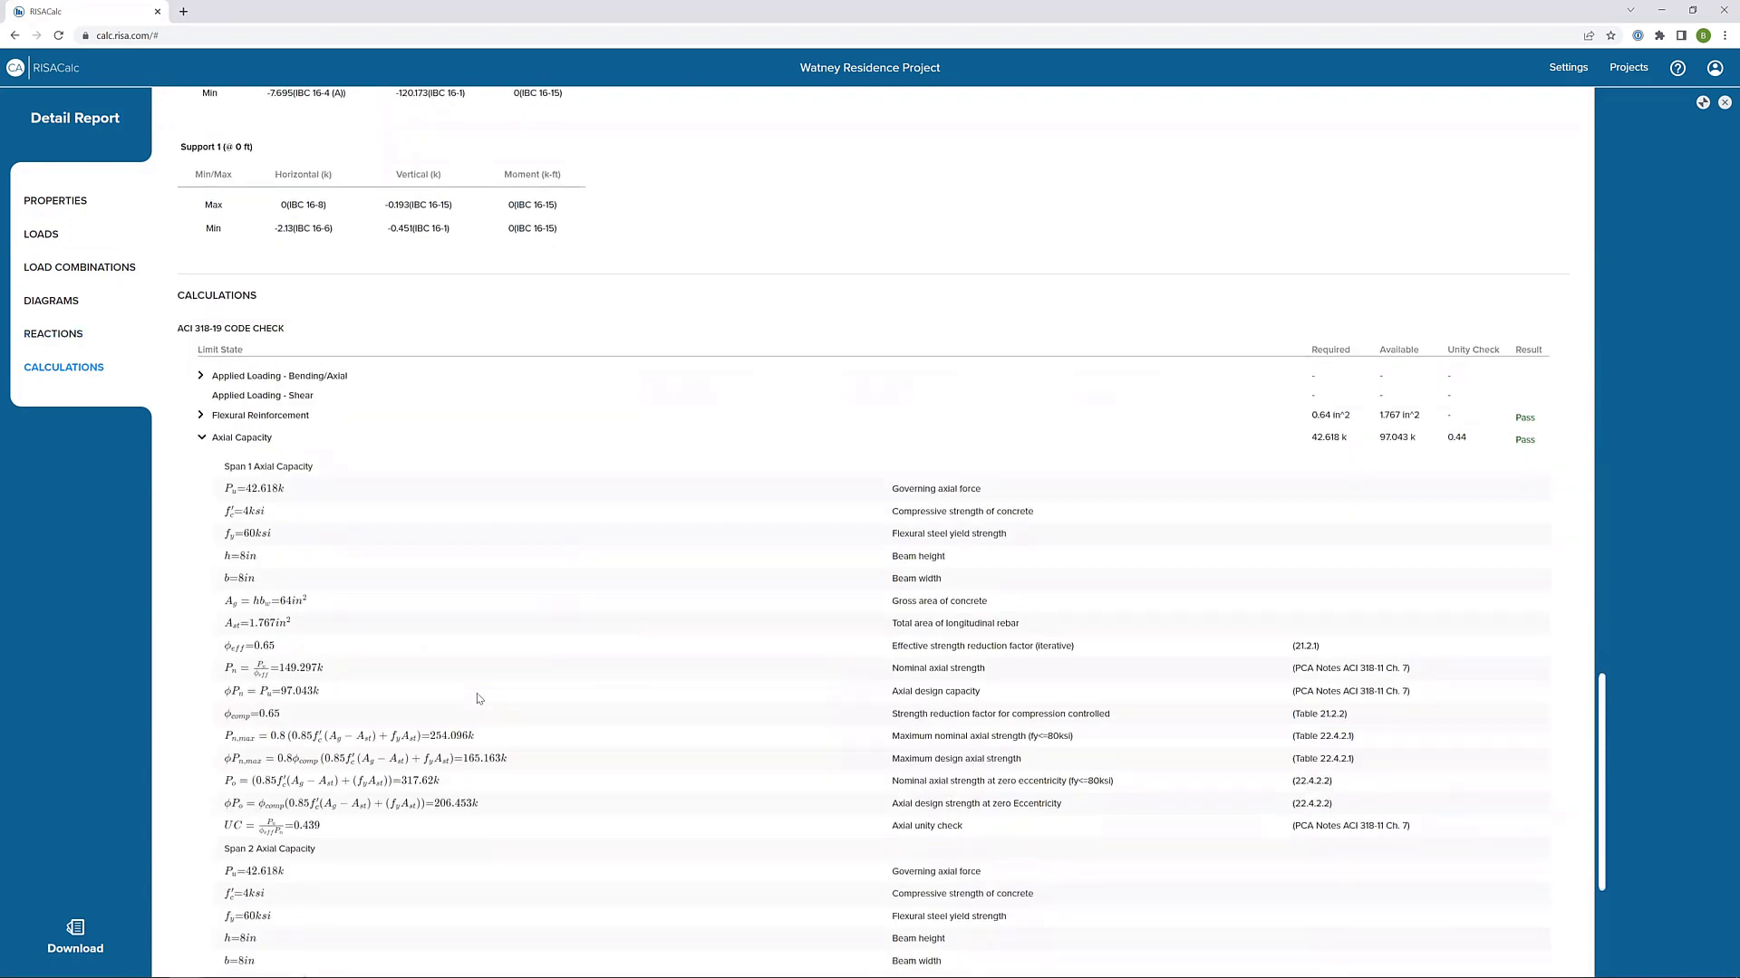
{"action": "scroll", "coordinate": [466, 702], "scroll_direction": "down", "scroll_amount": 1}
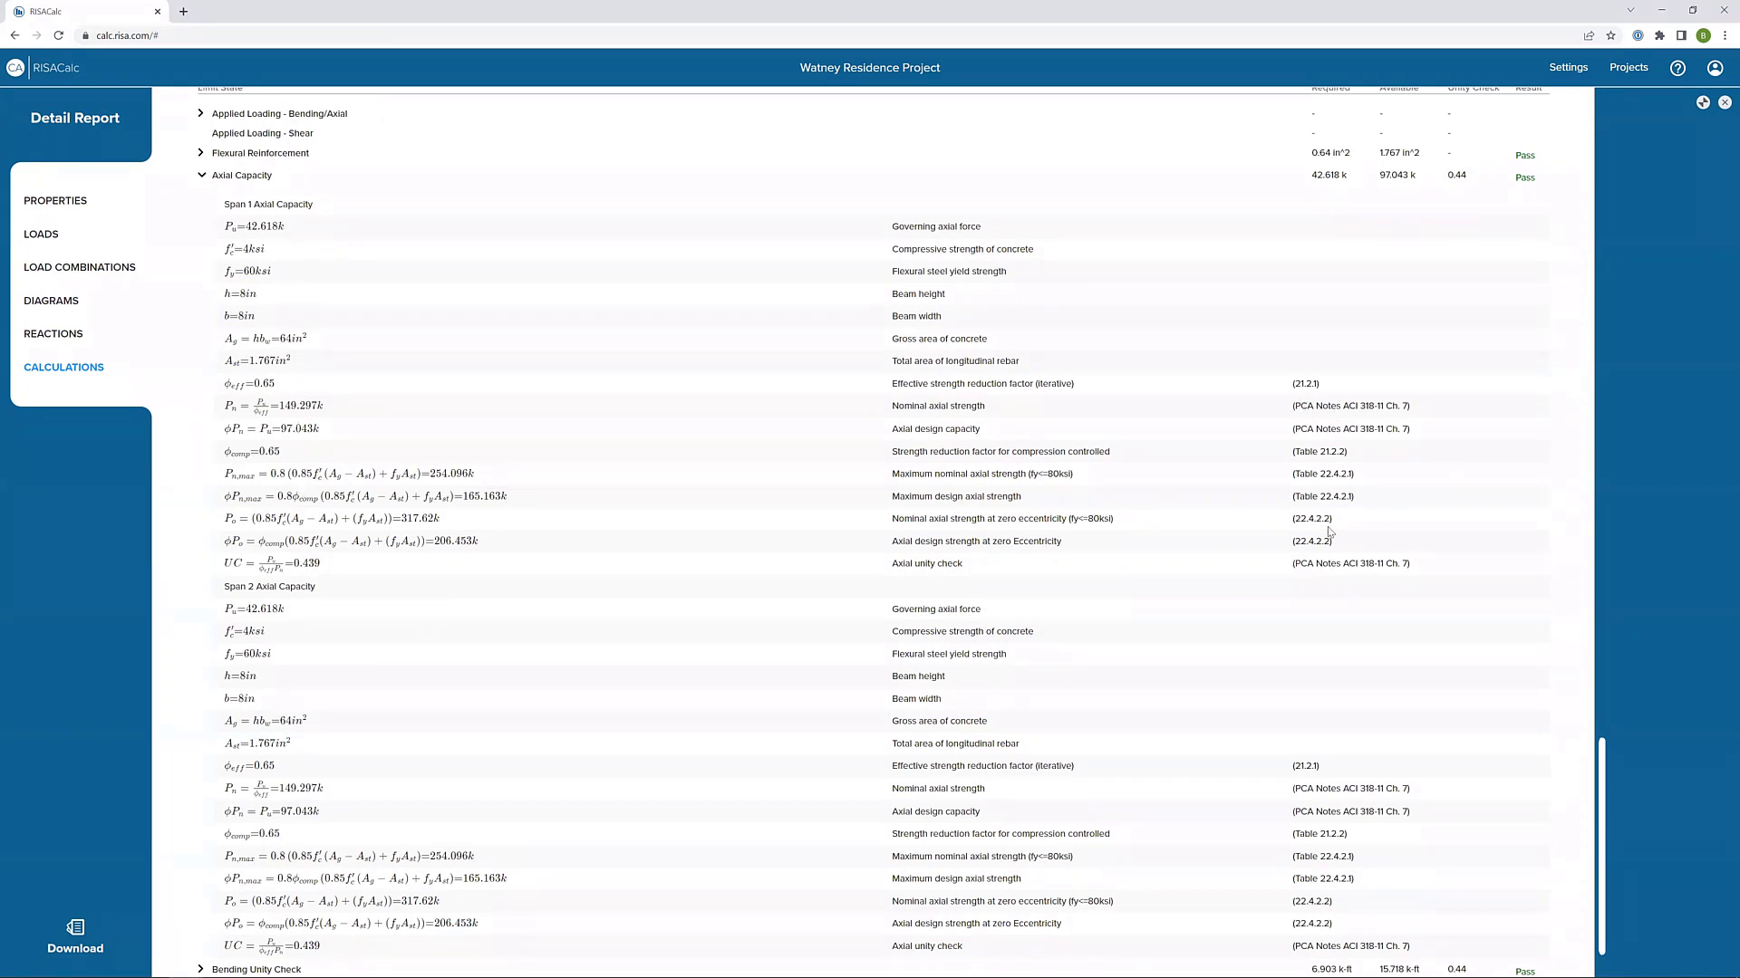
{"action": "left_click", "coordinate": [249, 180]}
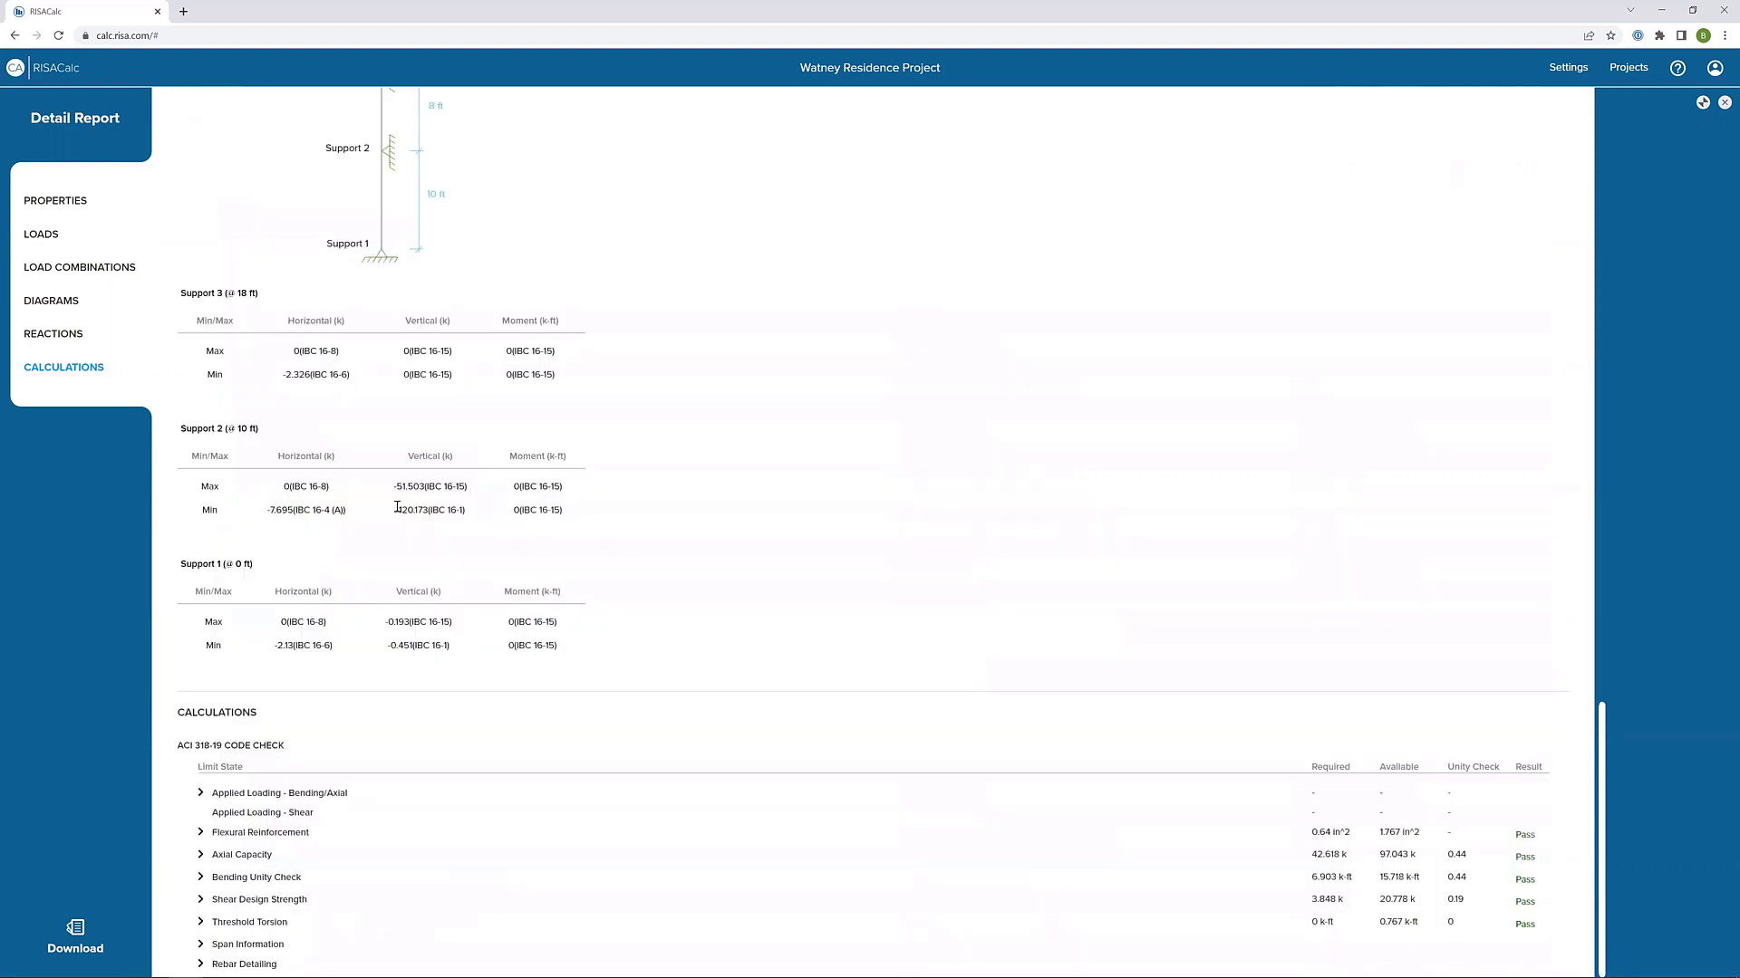
- Review the Rebar Detailing results, including column steel, shear steel and the interaction diagram, and close the detail report
{"action": "left_click", "coordinate": [254, 963]}
{"action": "scroll", "coordinate": [435, 762], "scroll_direction": "down", "scroll_amount": 9}
{"action": "scroll", "coordinate": [434, 762], "scroll_direction": "down", "scroll_amount": 2}
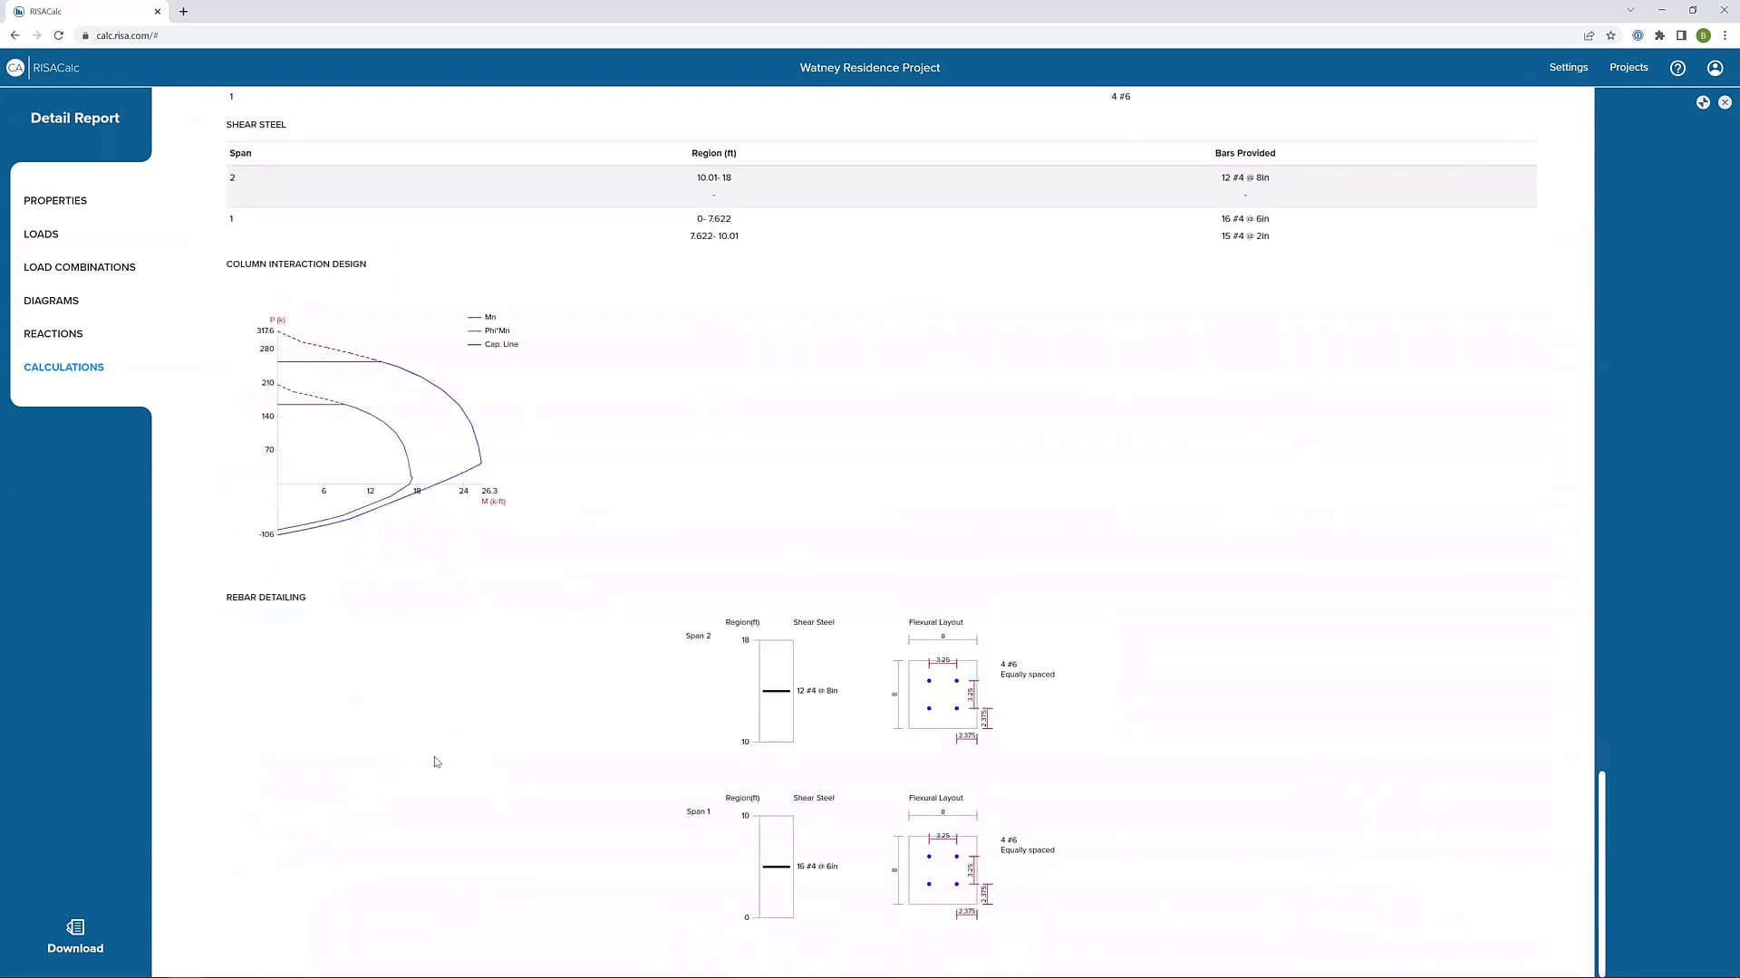
{"action": "scroll", "coordinate": [433, 762], "scroll_direction": "up", "scroll_amount": 1}
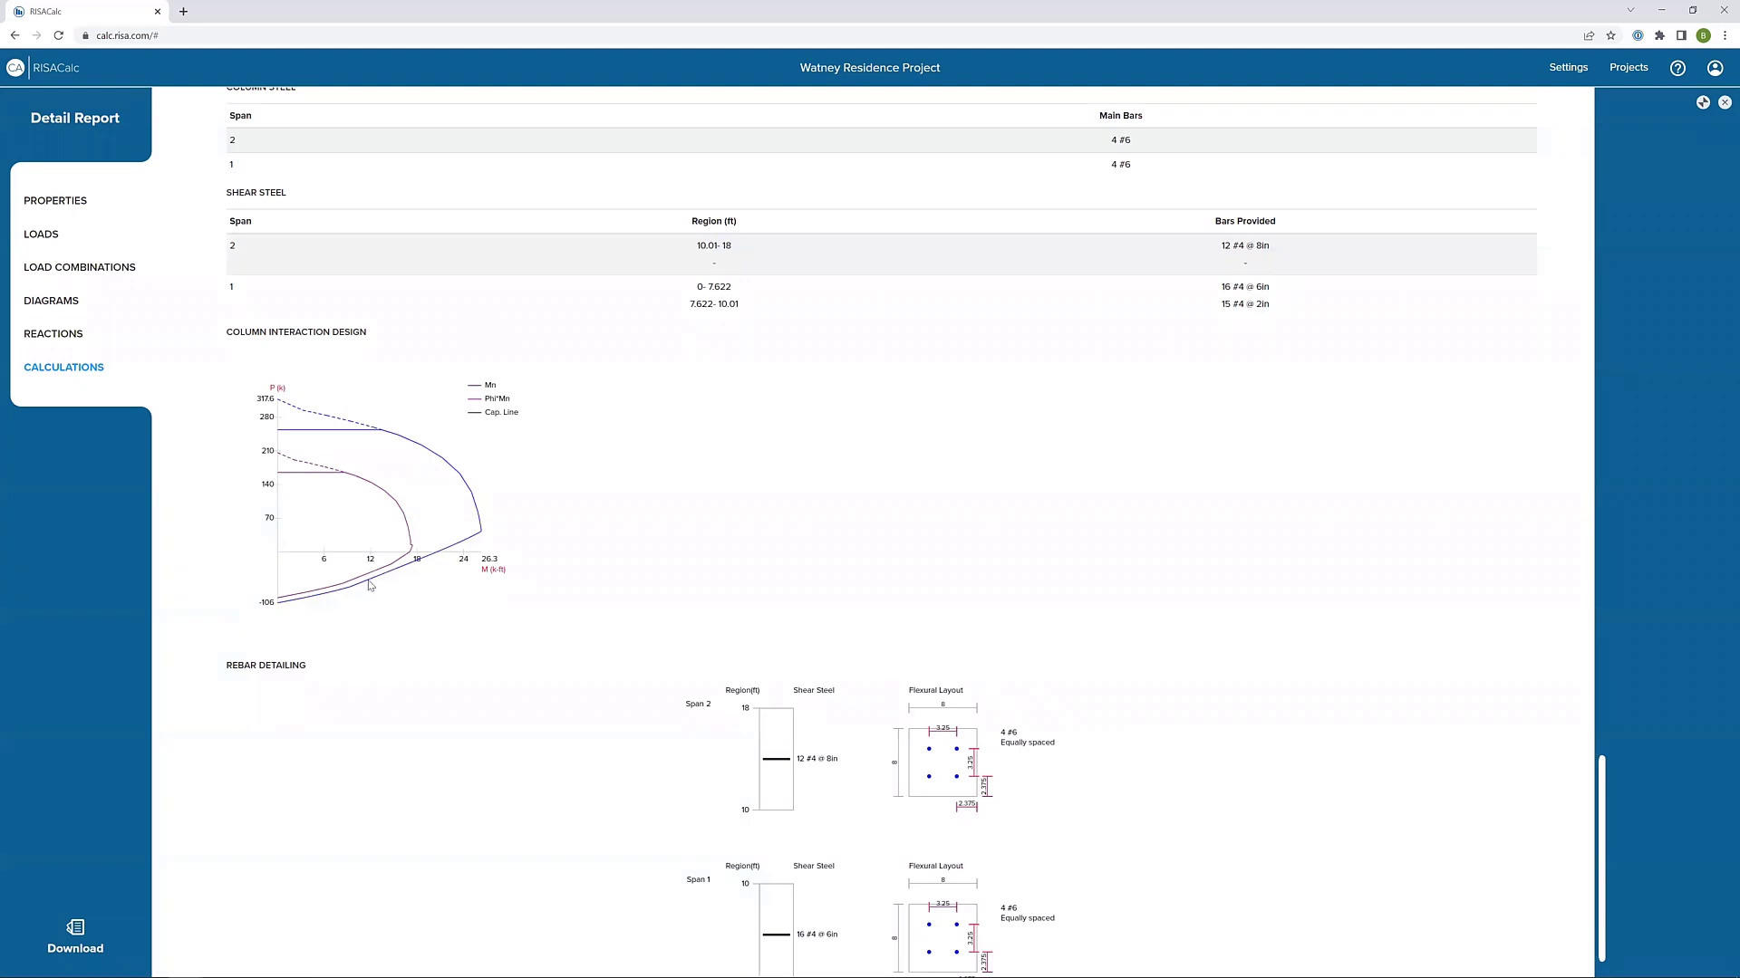
{"action": "scroll", "coordinate": [1173, 433], "scroll_direction": "up", "scroll_amount": 3}
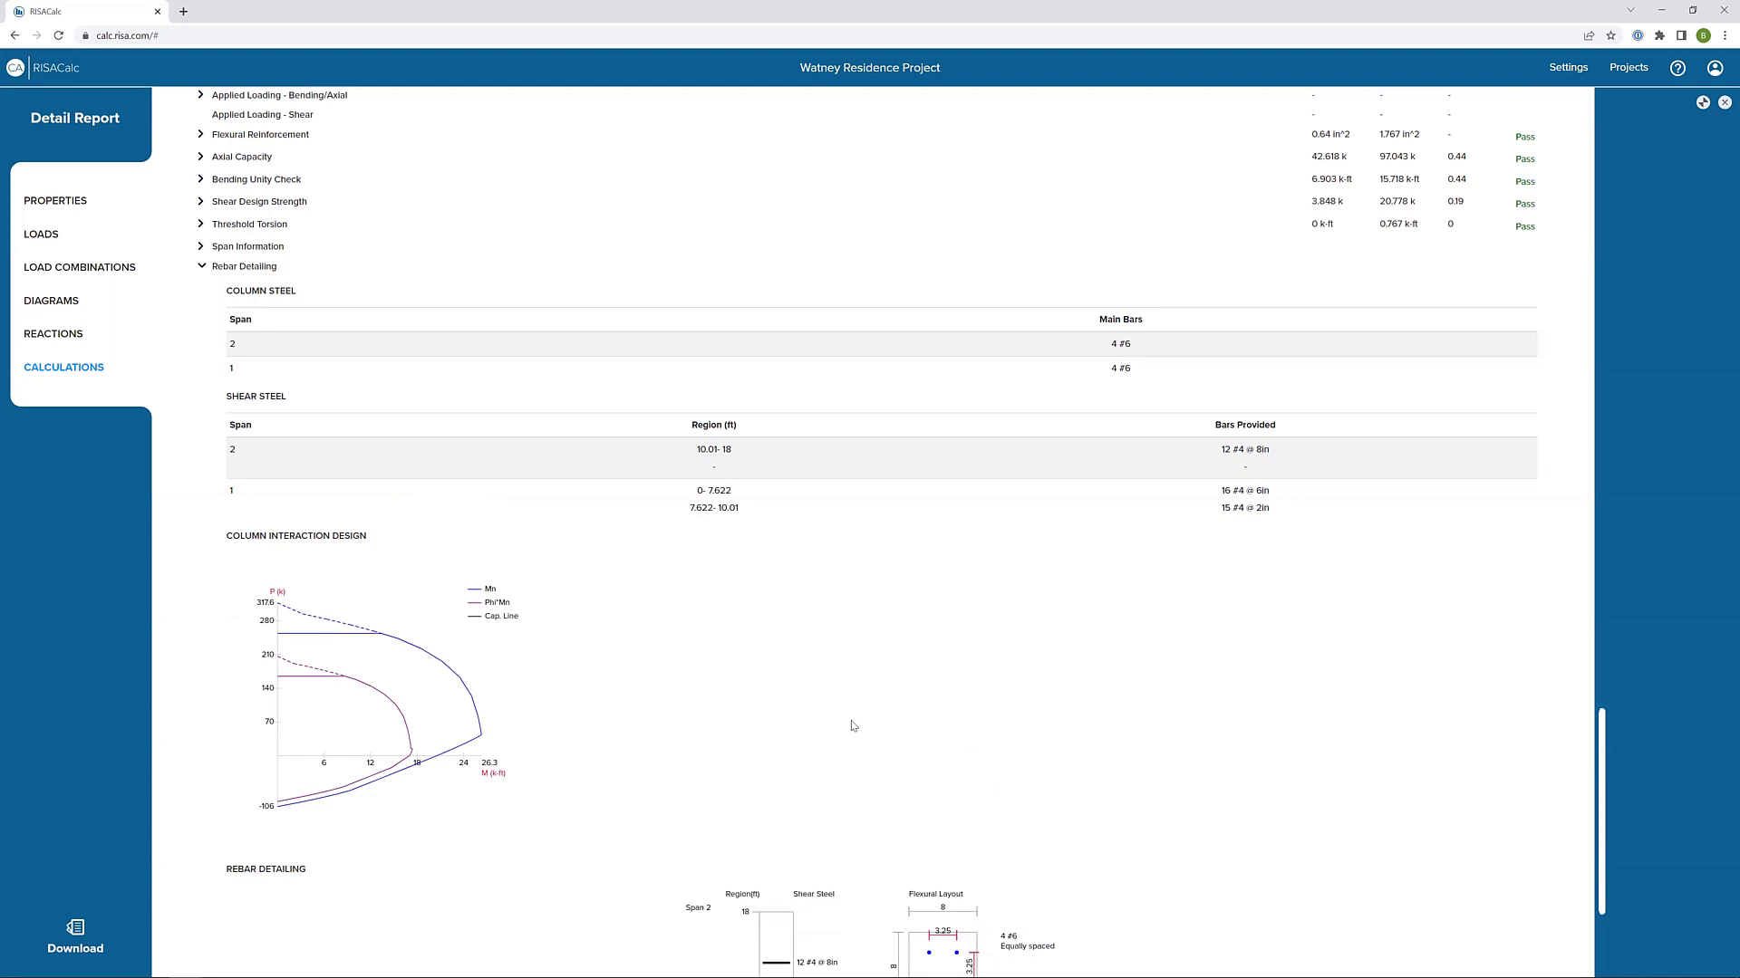
{"action": "key", "text": "Escape"}
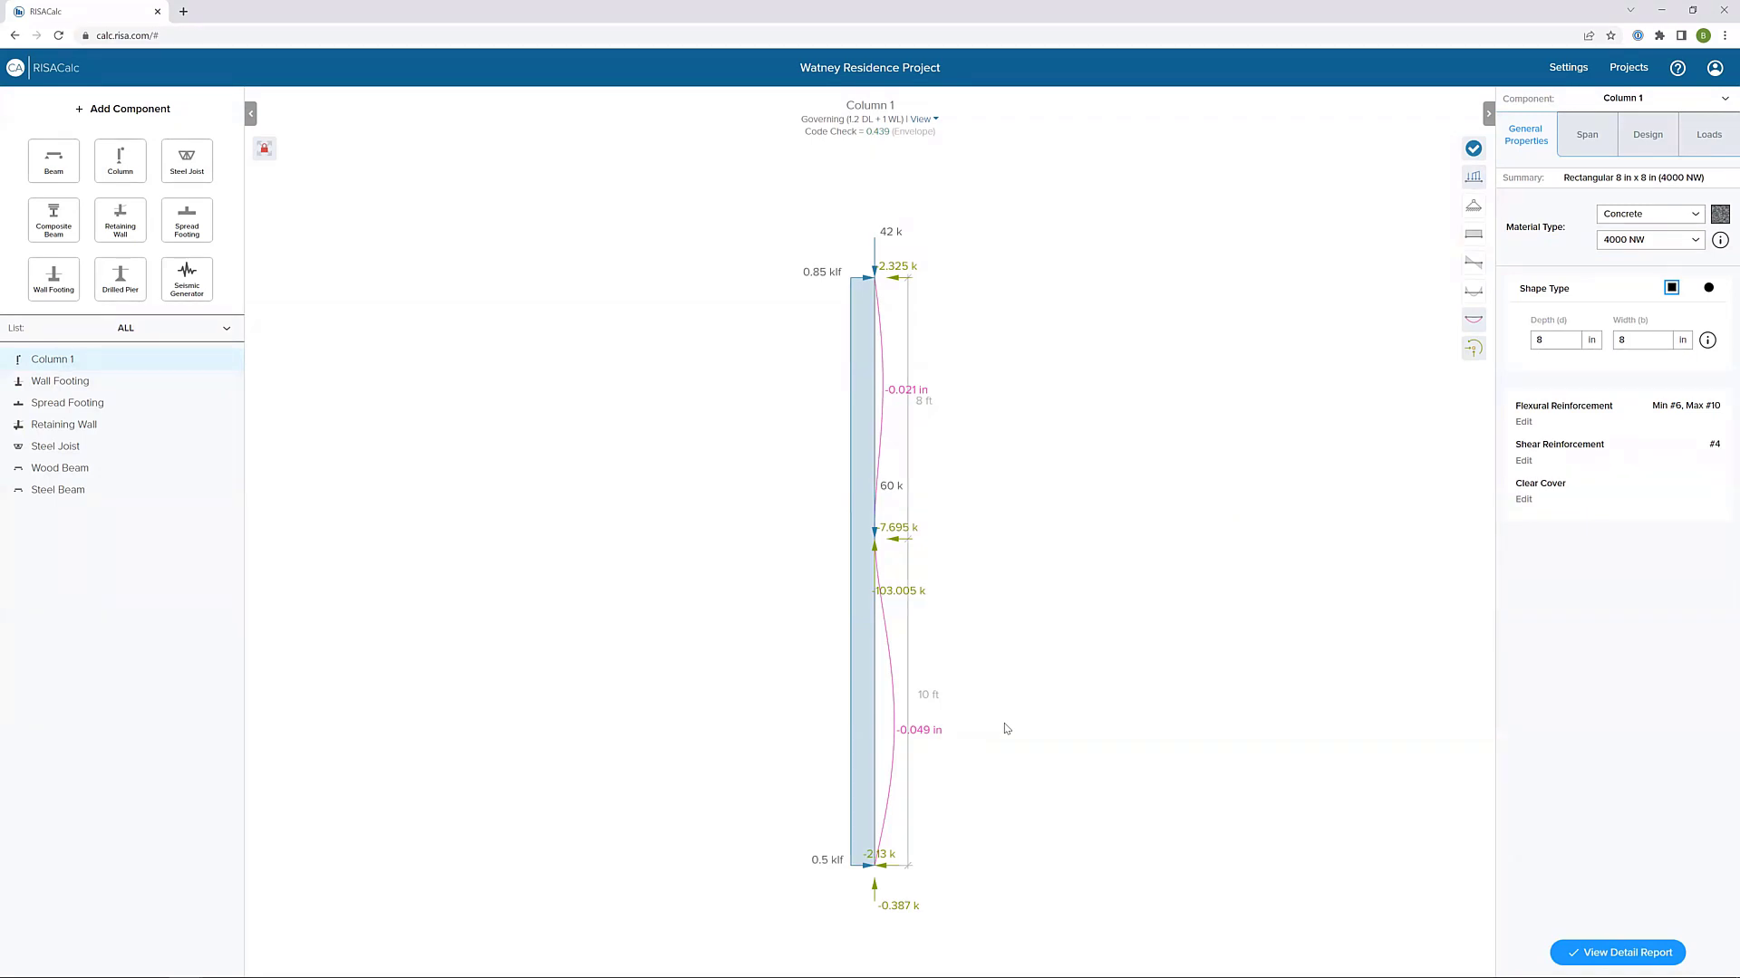
- Add a composite beam component and check the project's composite design settings without changing them
{"action": "left_click", "coordinate": [42, 229]}
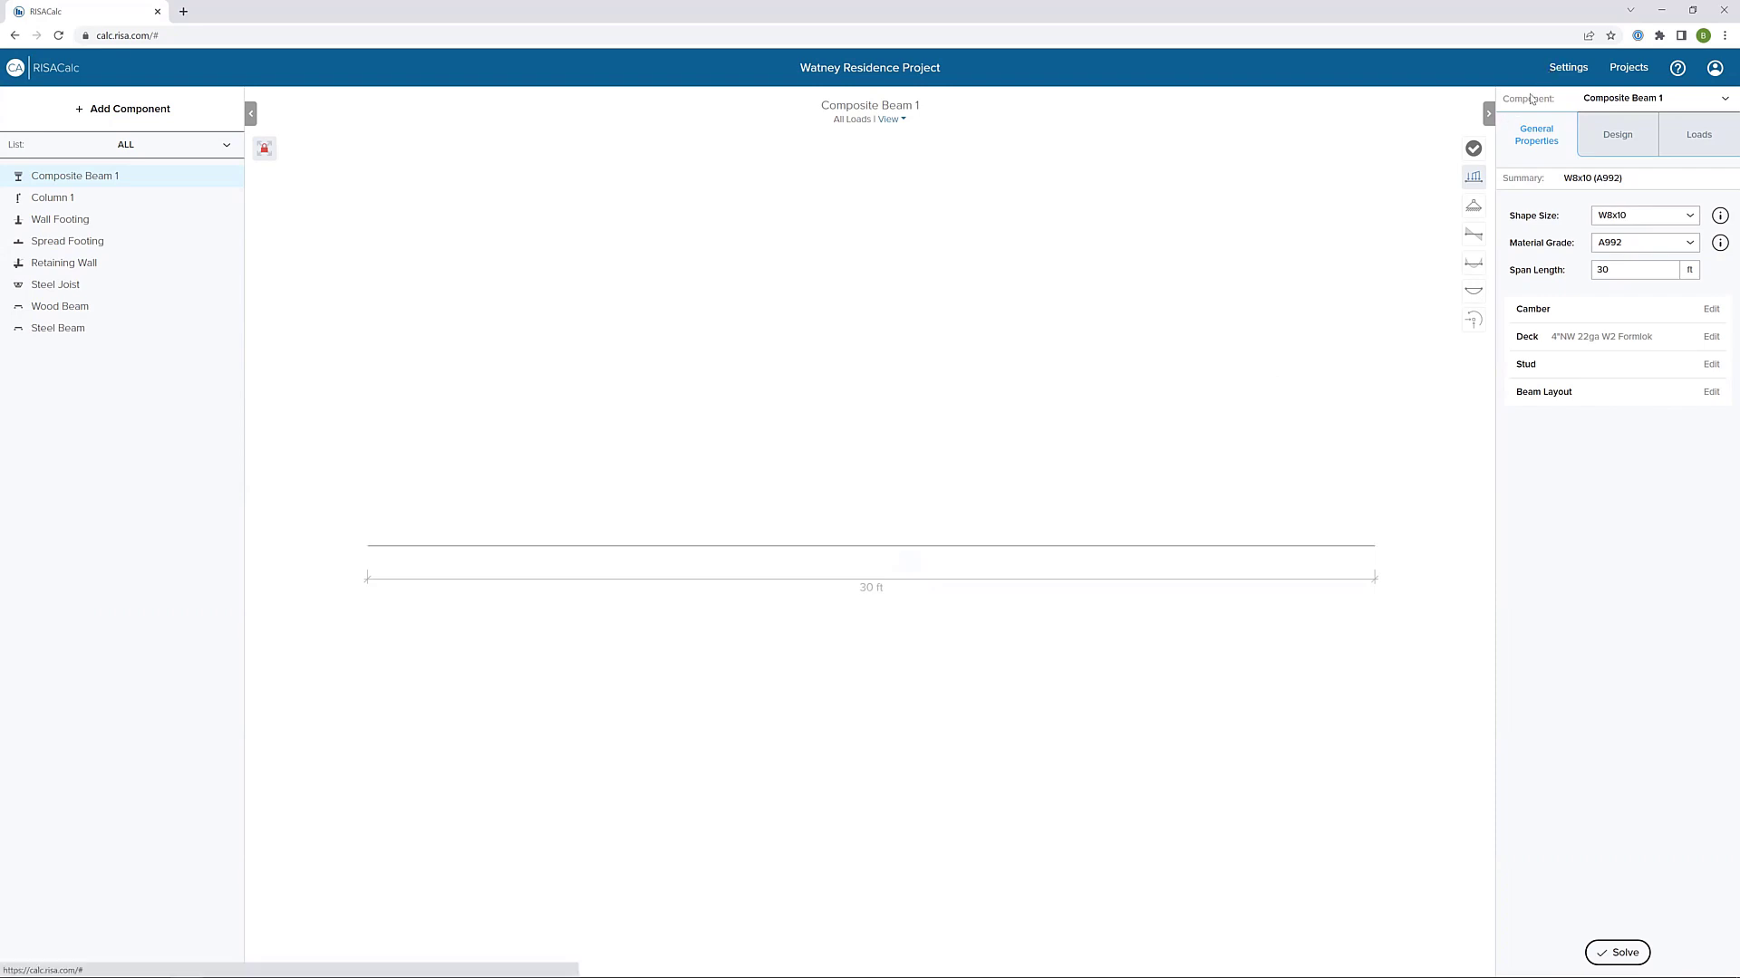
{"action": "left_click", "coordinate": [1551, 71]}
{"action": "left_click", "coordinate": [903, 154]}
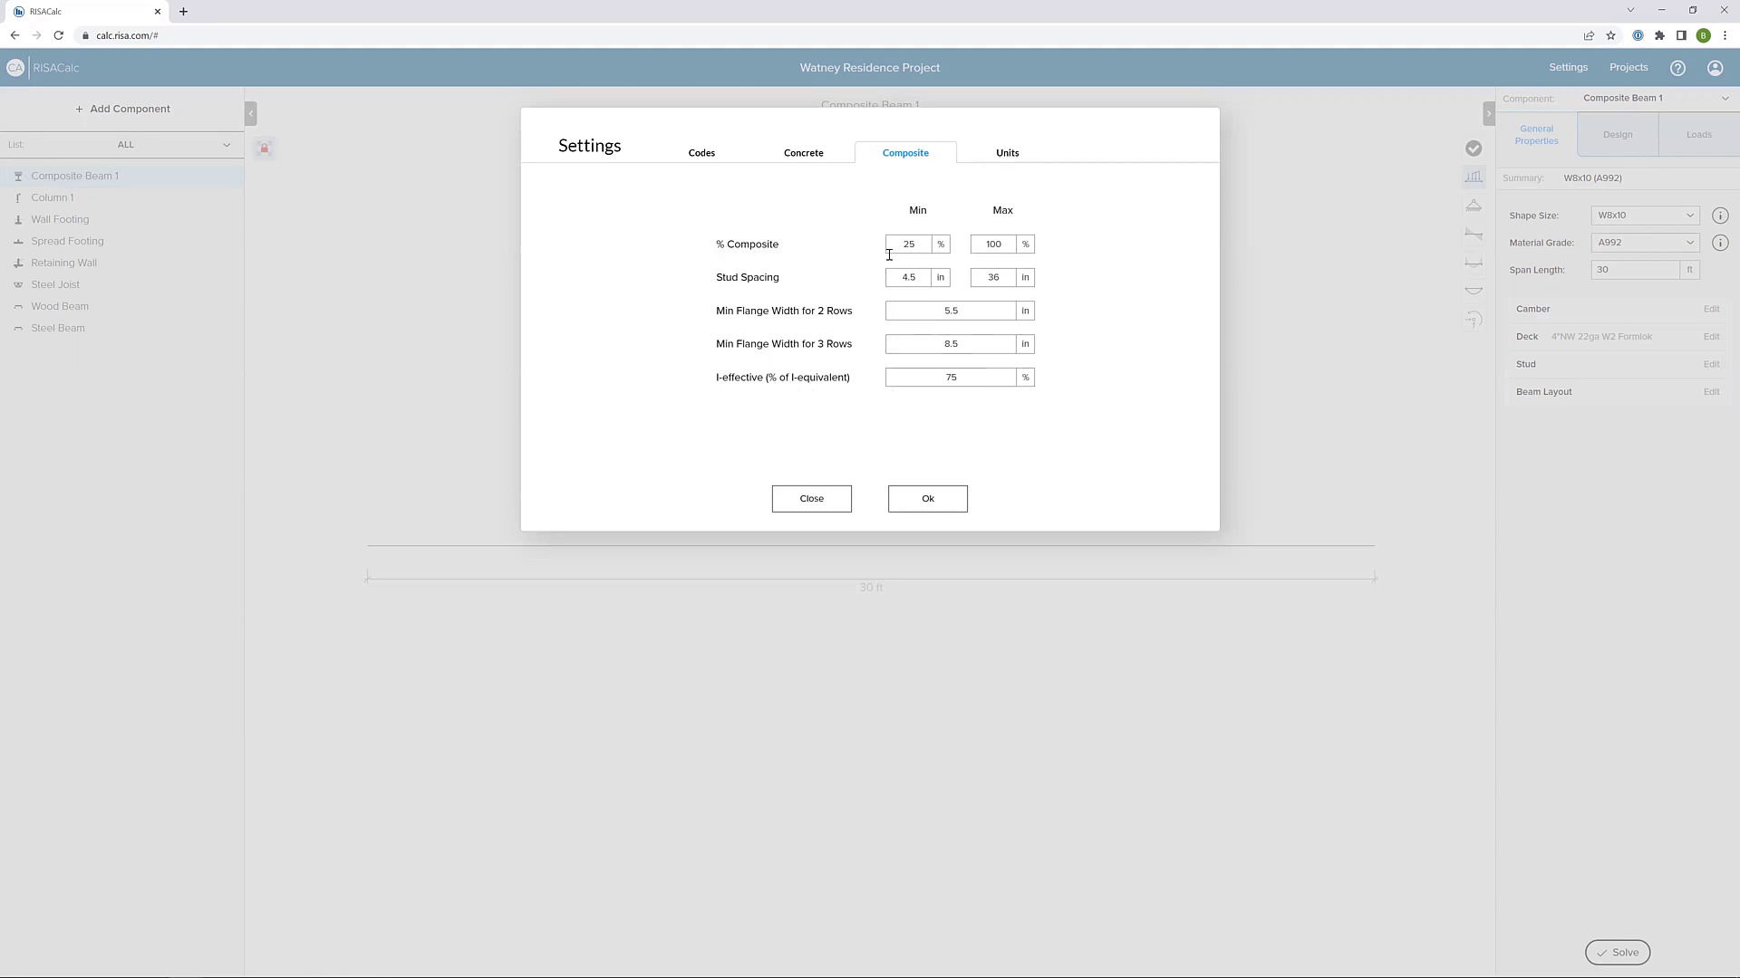
{"action": "left_click", "coordinate": [820, 500]}
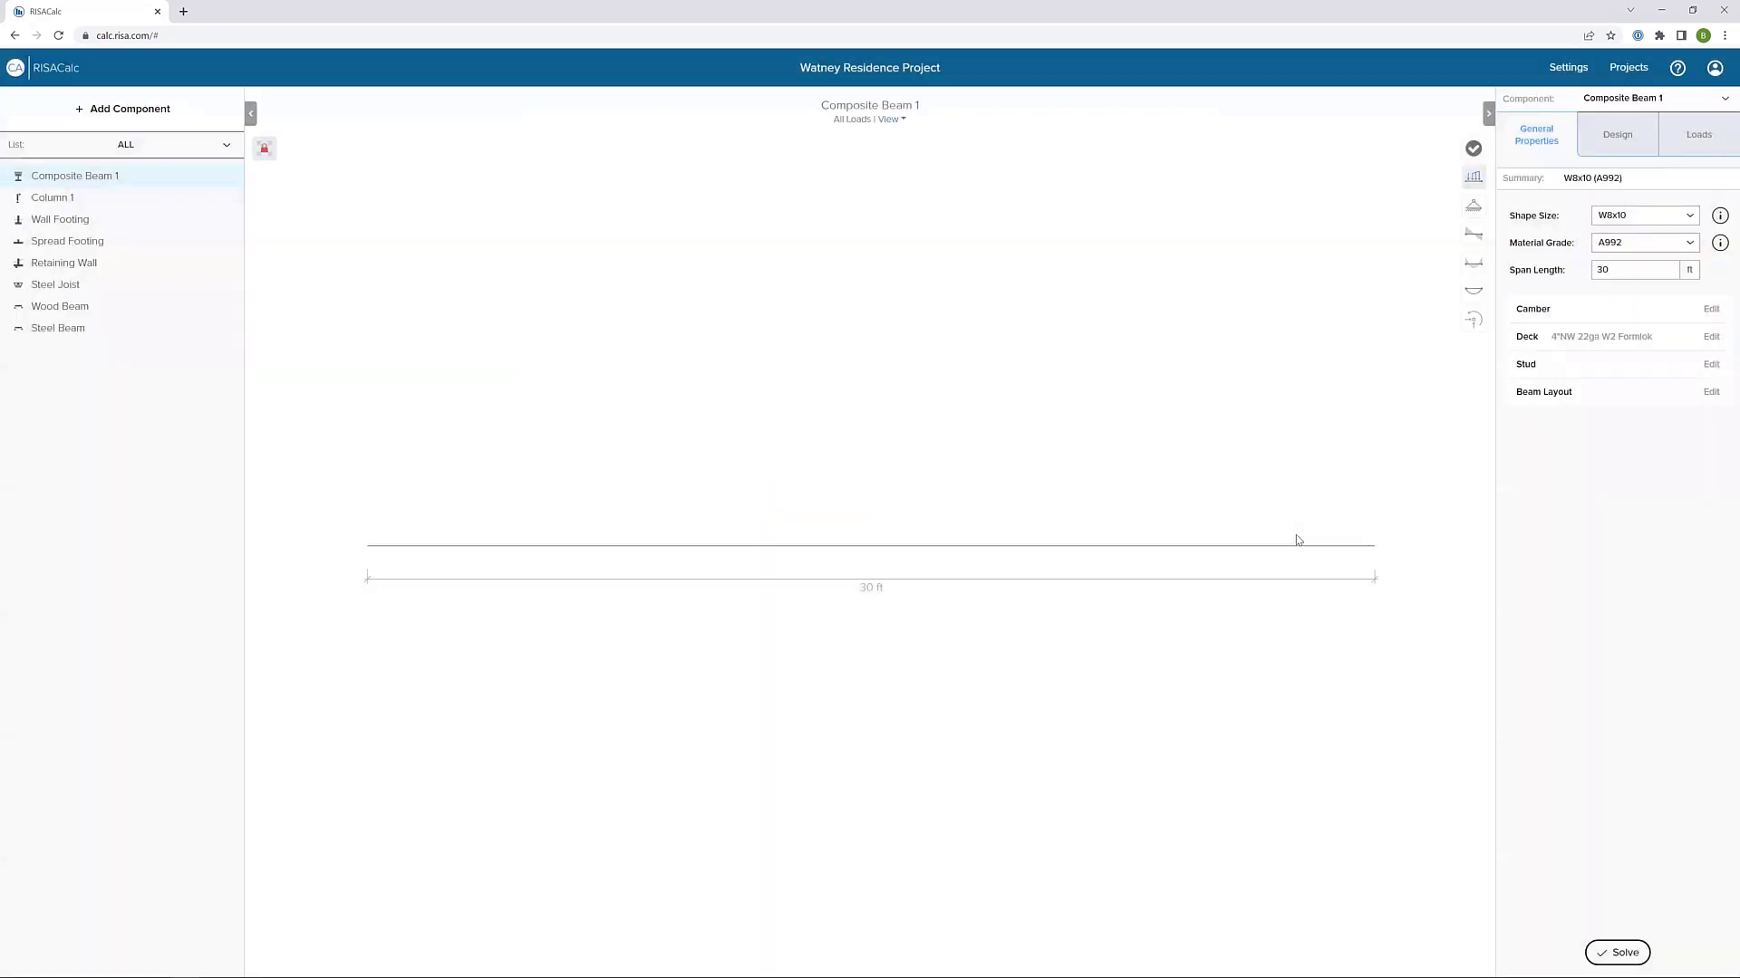
- Set the composite beam's shape size to W21x44 and its span length to 45 ft
{"action": "left_click", "coordinate": [1651, 220]}
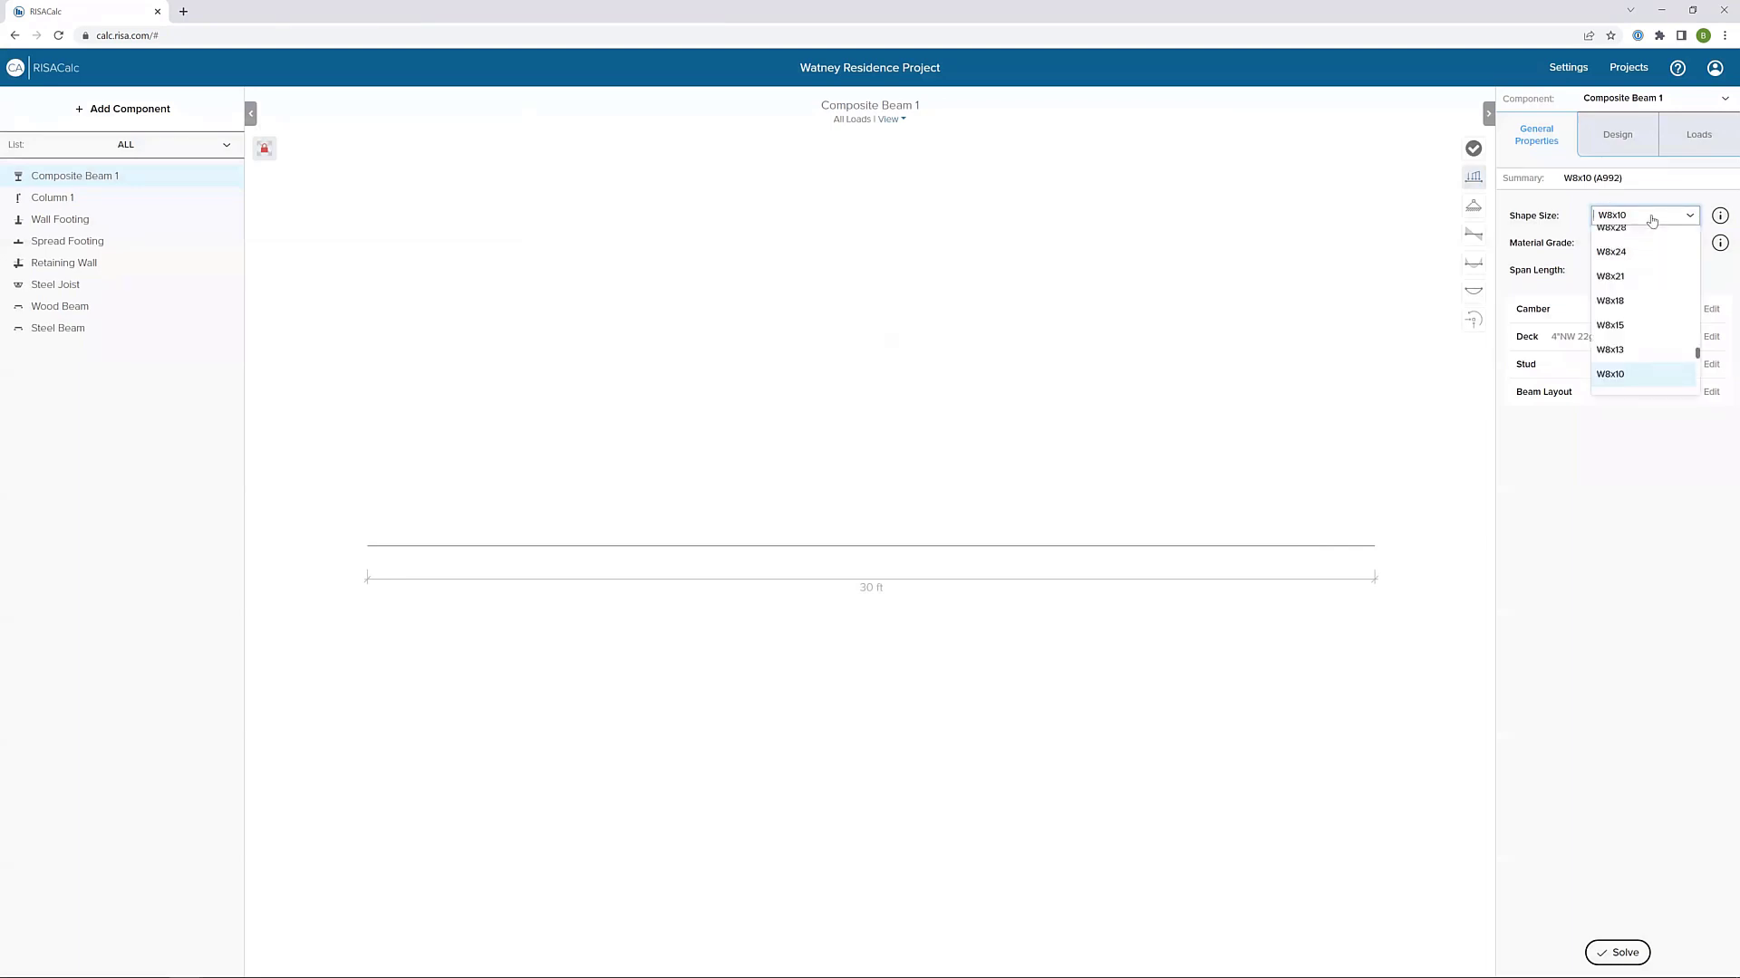
{"action": "type", "text": "W21x"}
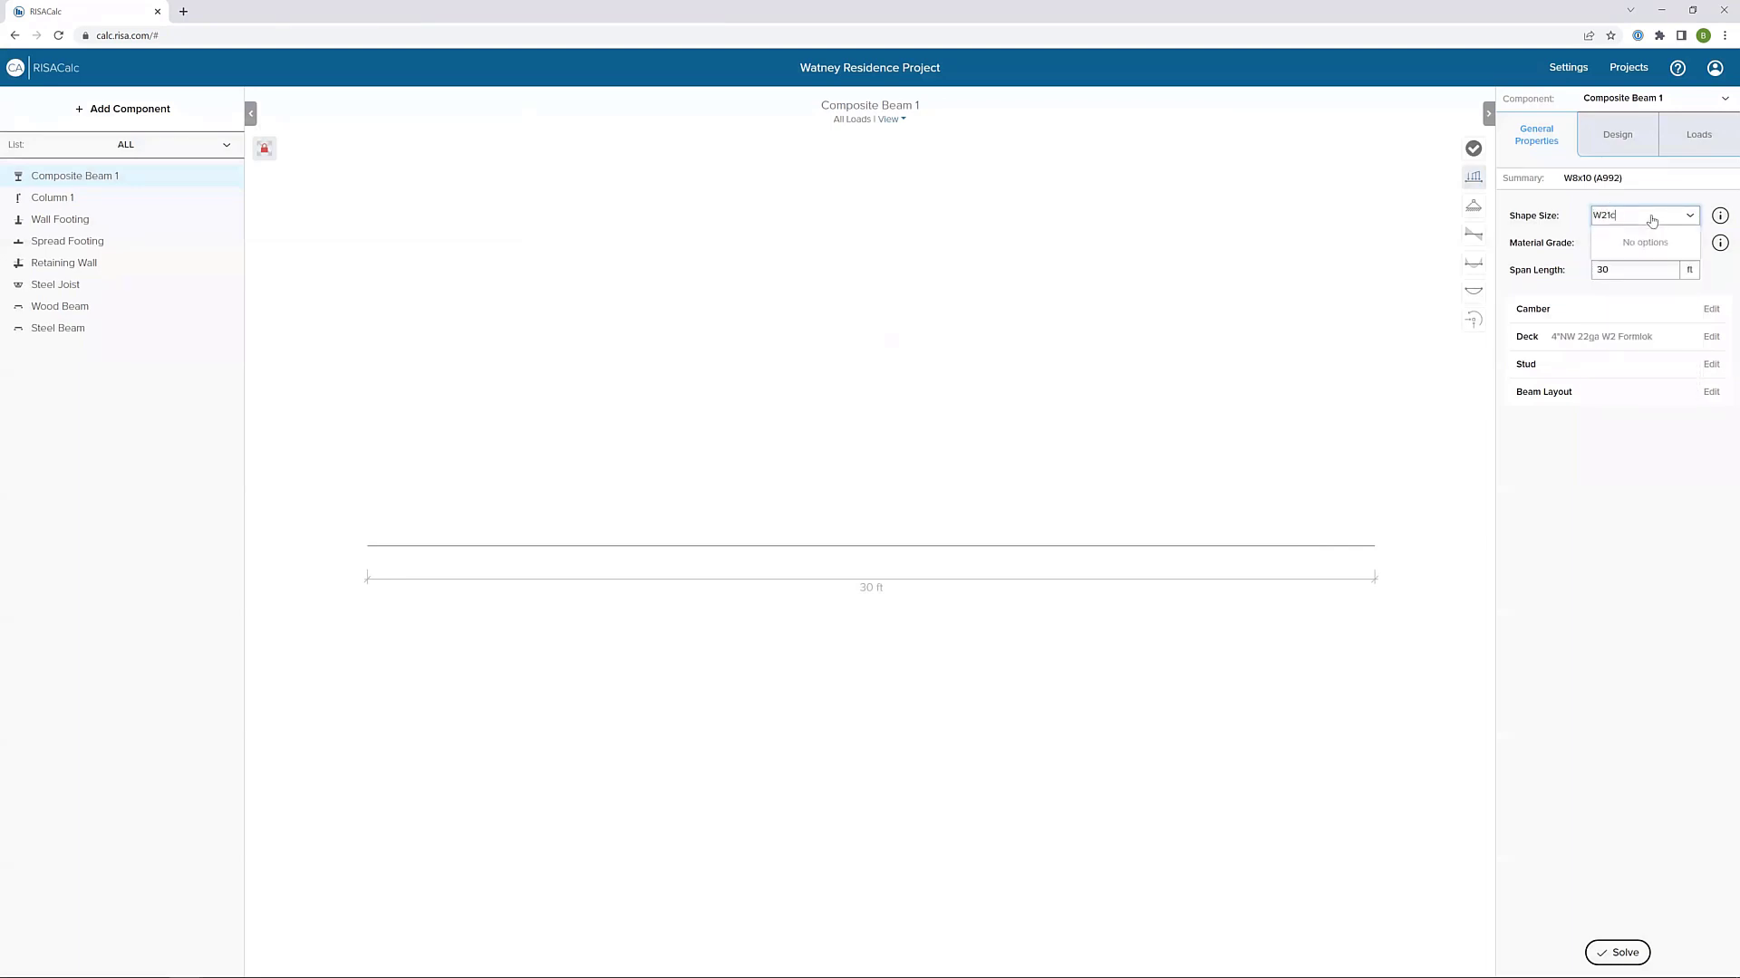
{"action": "type", "text": "44"}
{"action": "left_click", "coordinate": [1634, 239]}
{"action": "double_click", "coordinate": [1641, 271]}
{"action": "type", "text": "45"}
{"action": "key", "text": "Tab"}
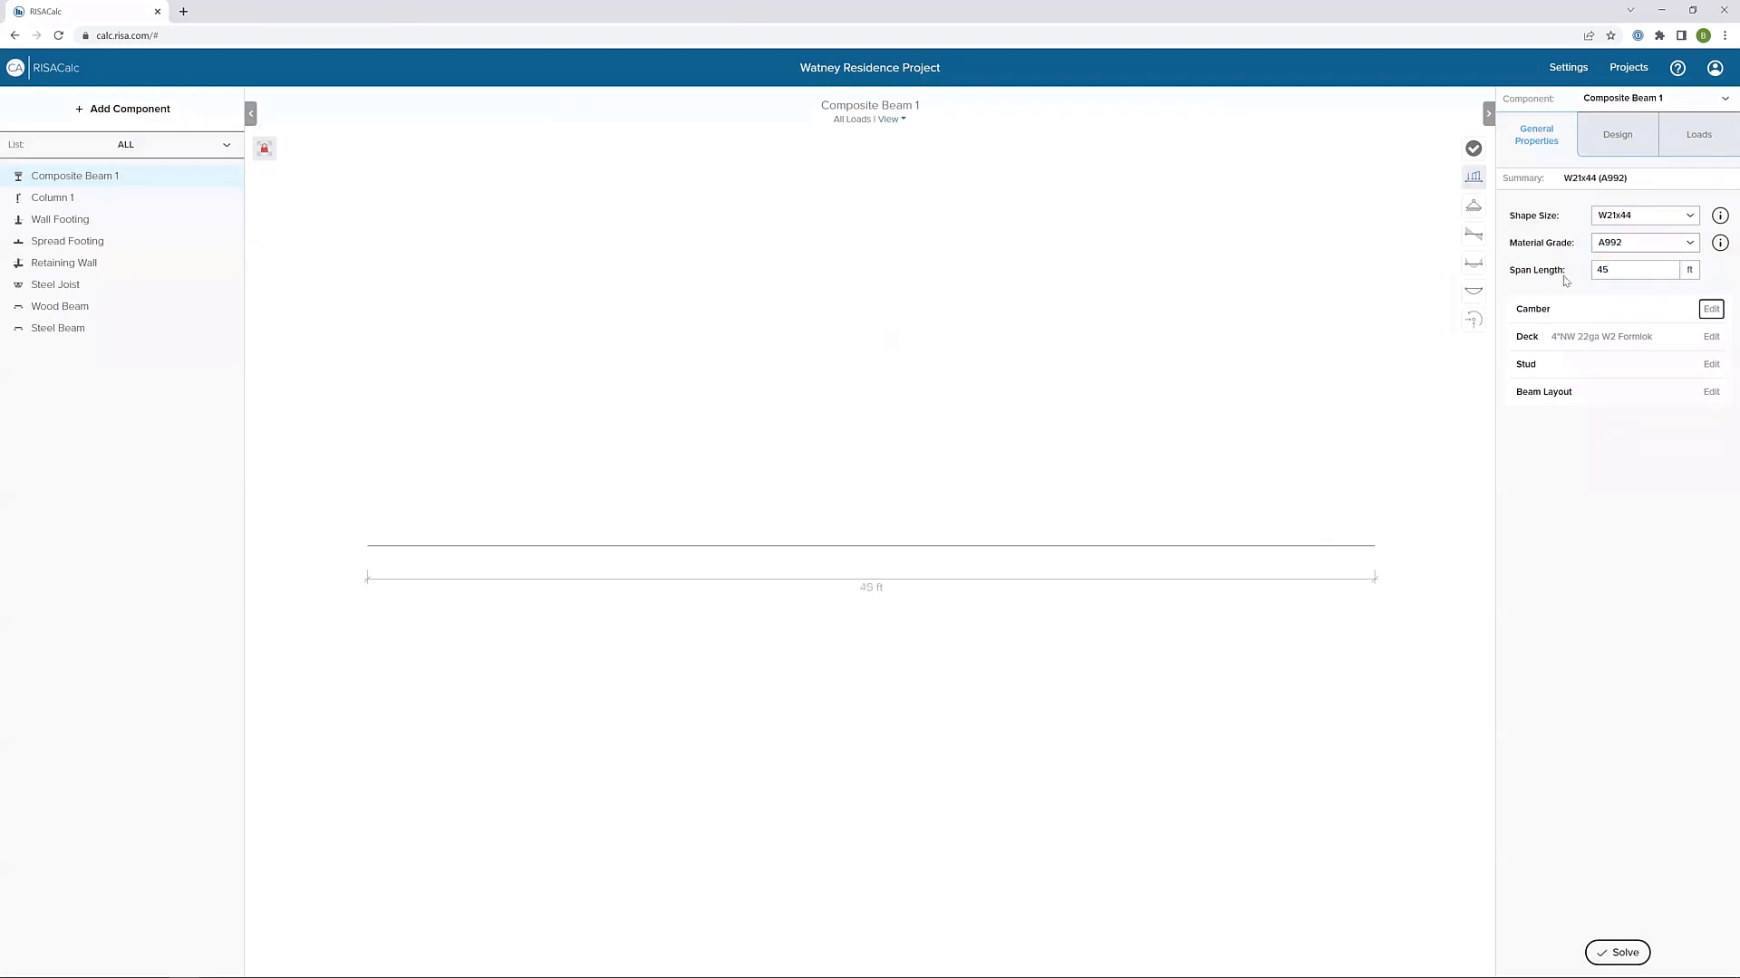
- Set the dead load included in the beam's optimized camber to Total DL
{"action": "left_click", "coordinate": [1711, 309]}
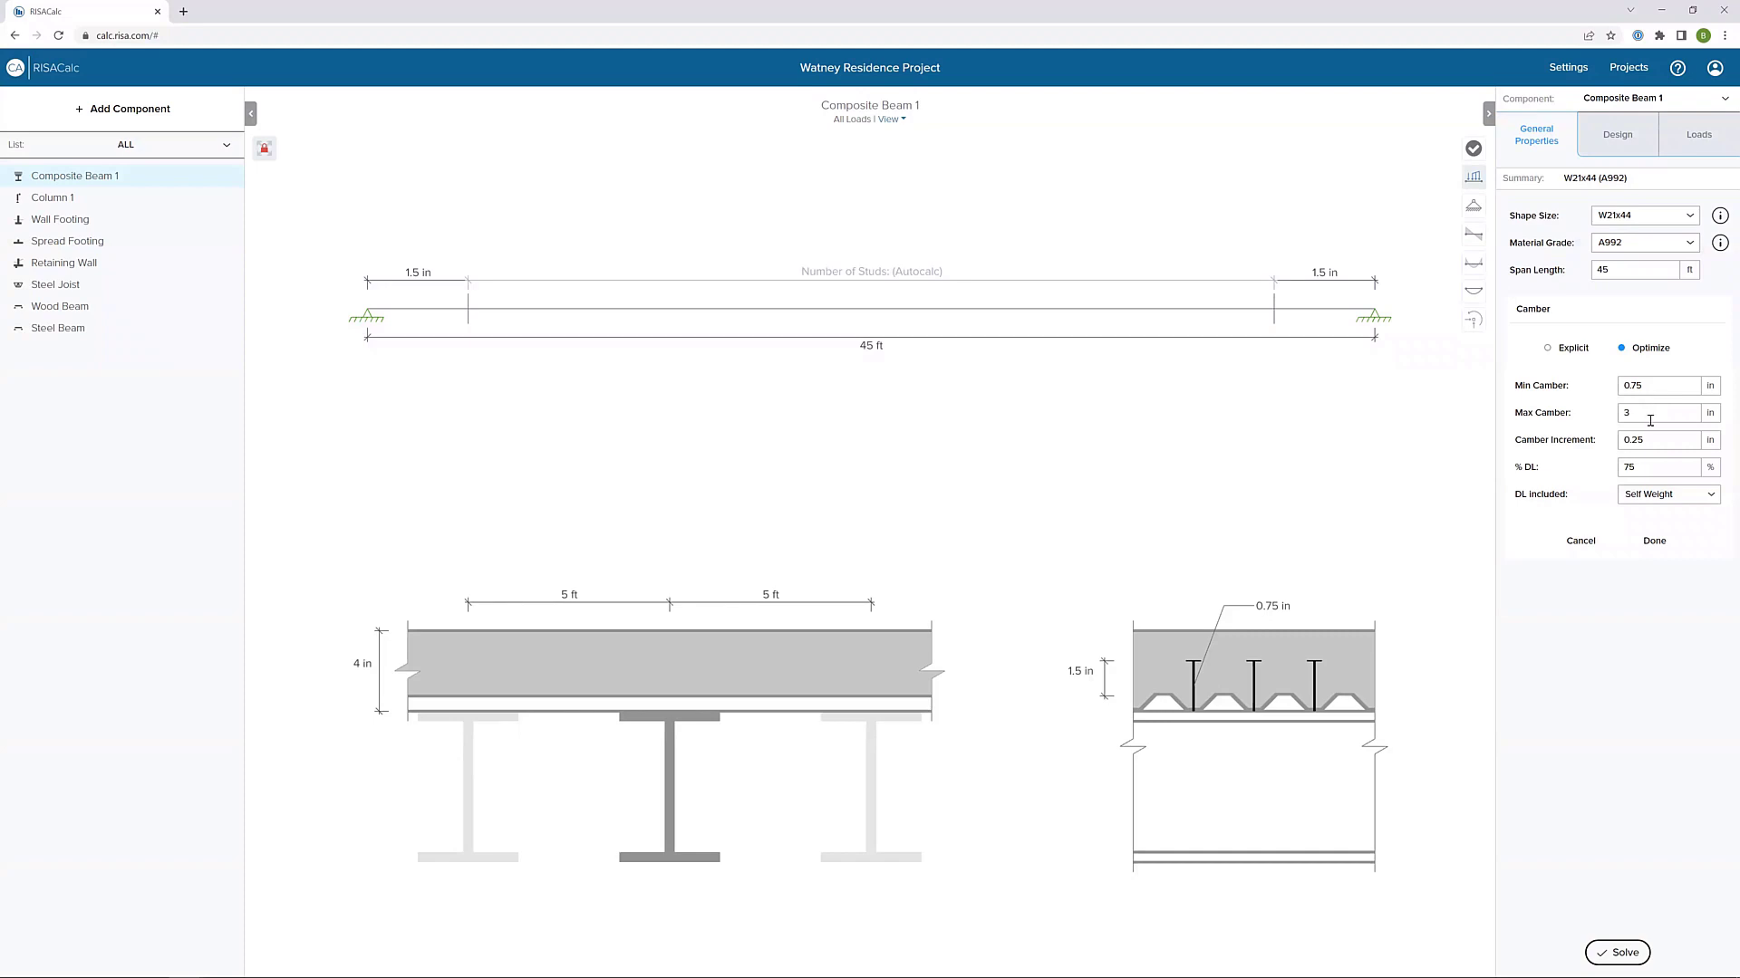
{"action": "left_click", "coordinate": [1697, 496]}
{"action": "left_click", "coordinate": [1683, 538]}
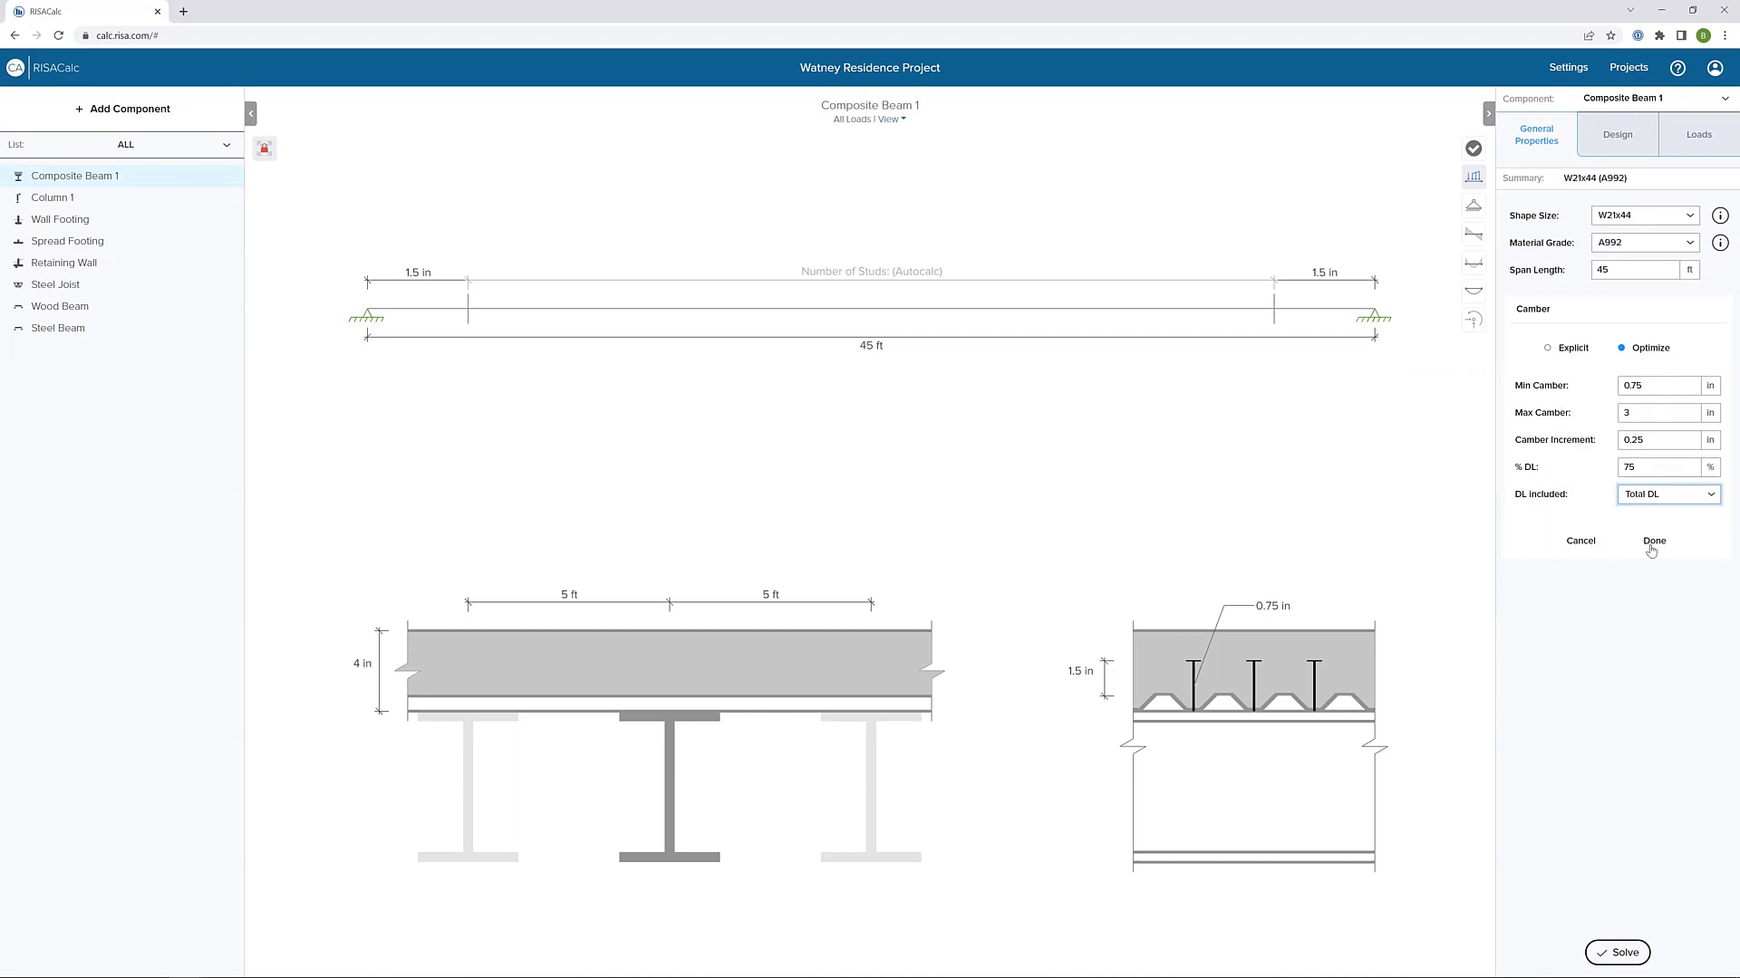
{"action": "left_click", "coordinate": [1653, 542]}
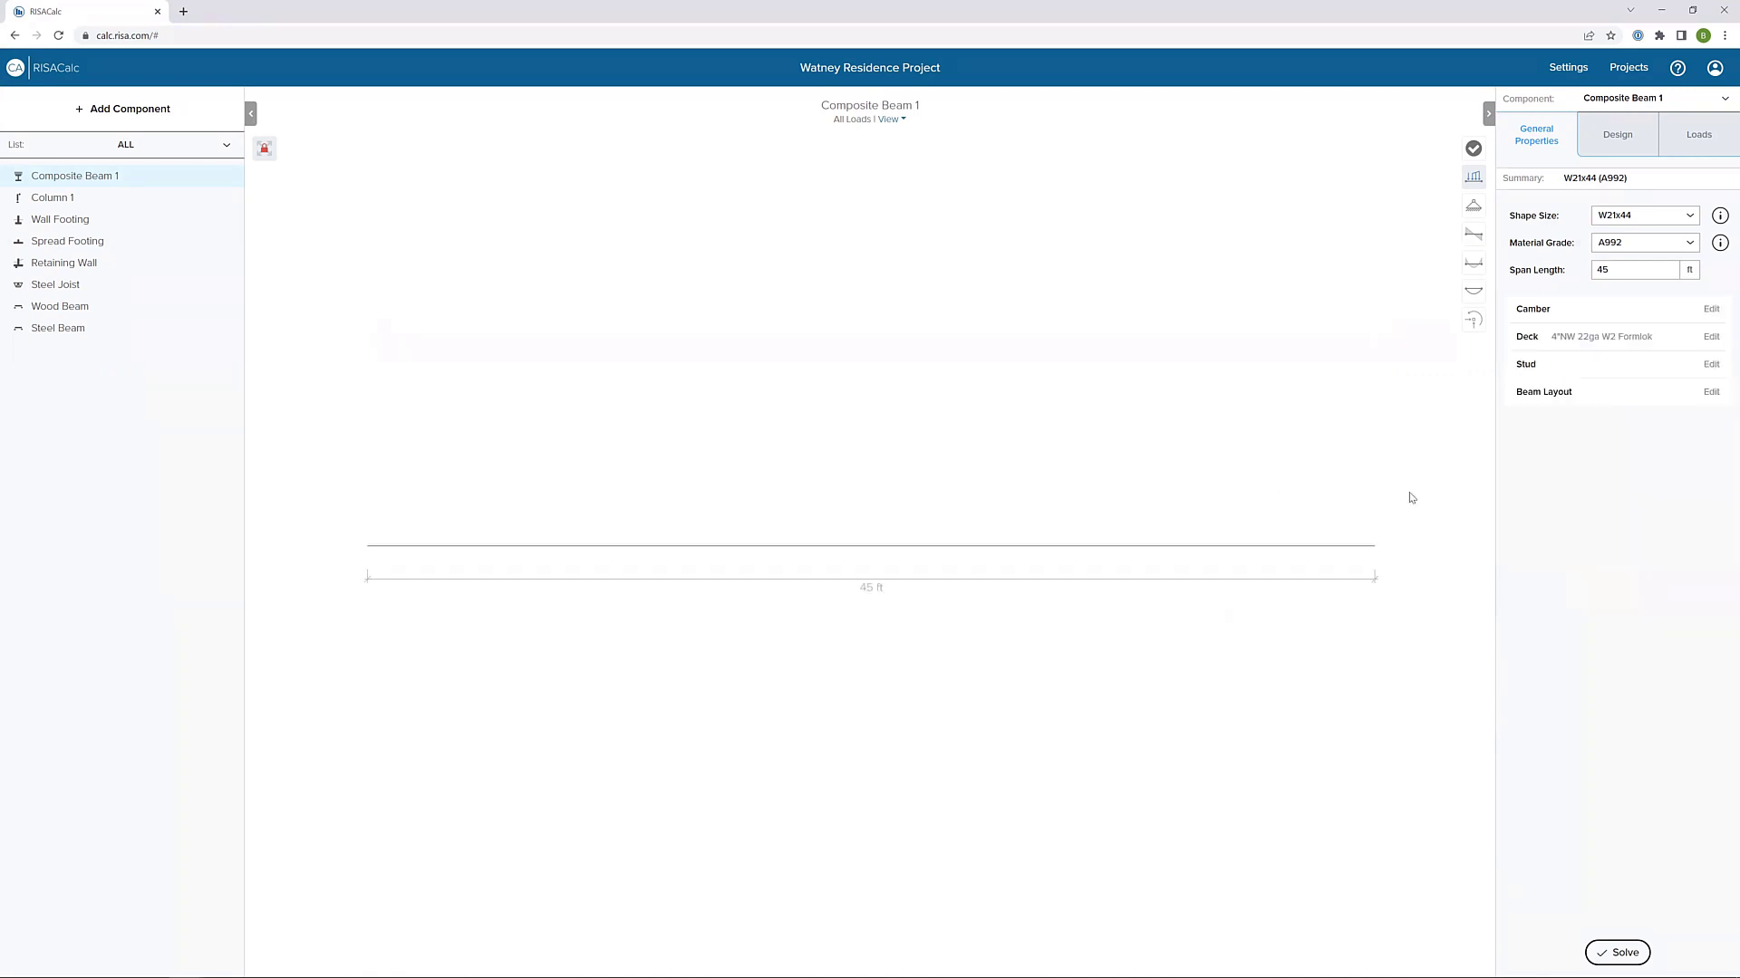
- Change the beam's metal deck to manufacturer Vulcraft with deck type 3VLI
{"action": "left_click", "coordinate": [1712, 338]}
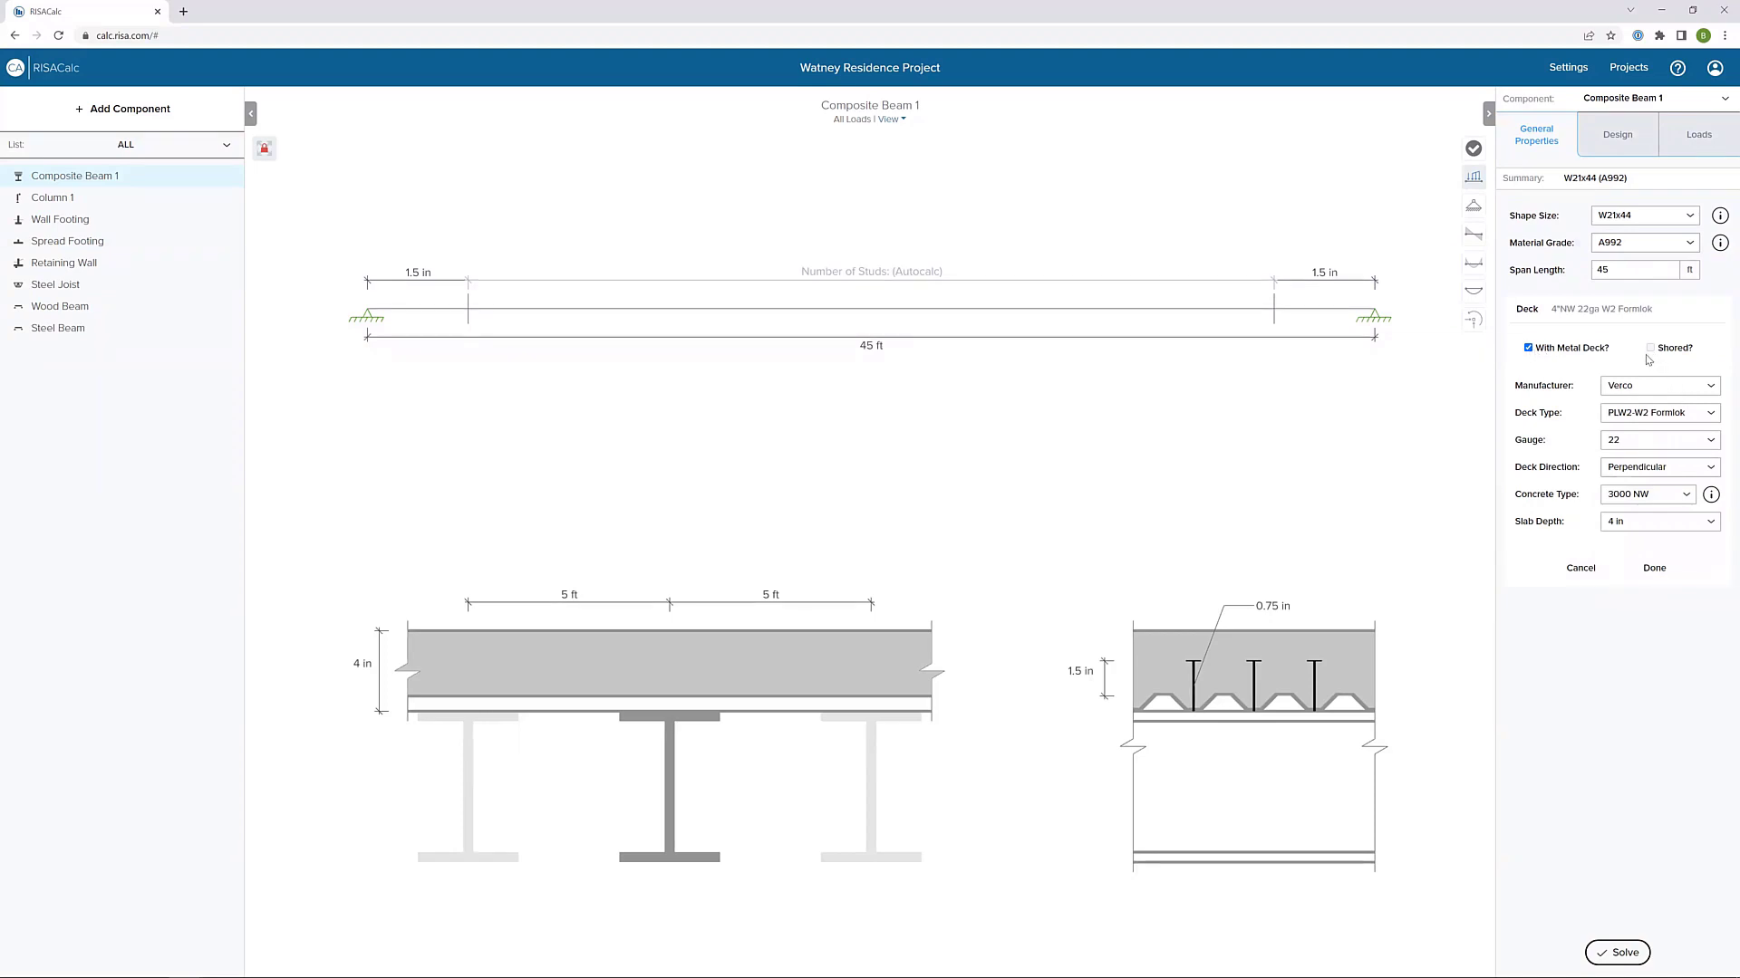
{"action": "left_click", "coordinate": [1626, 388]}
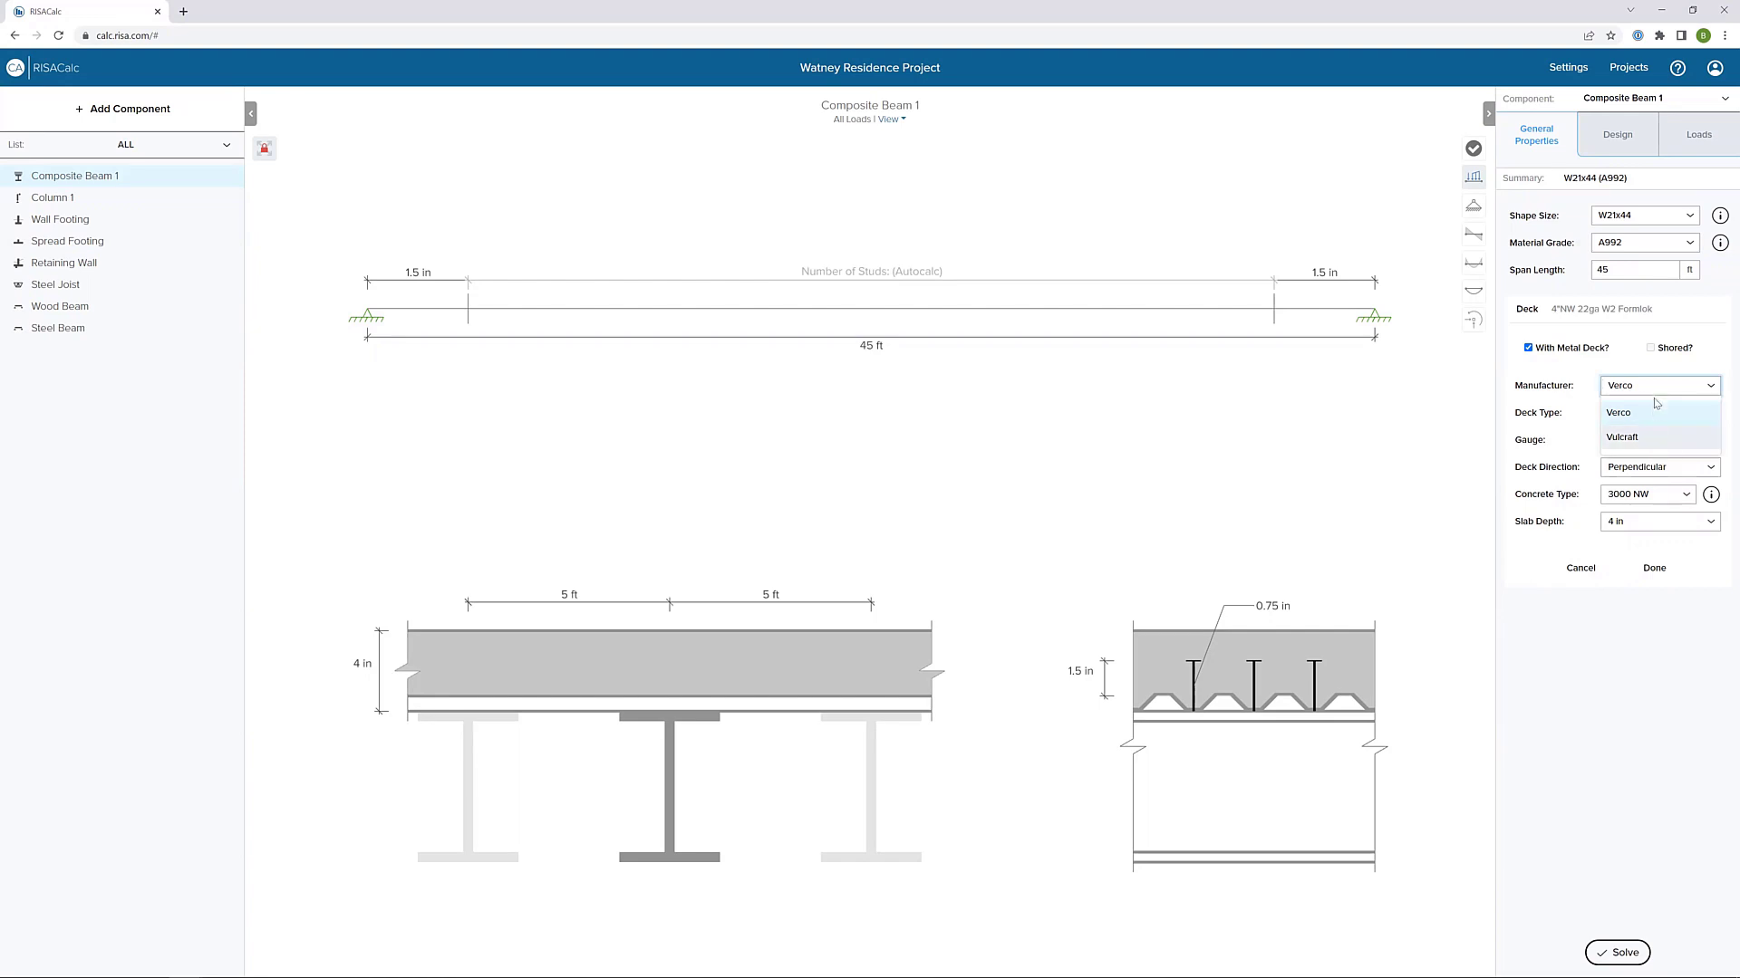
{"action": "left_click", "coordinate": [1657, 403]}
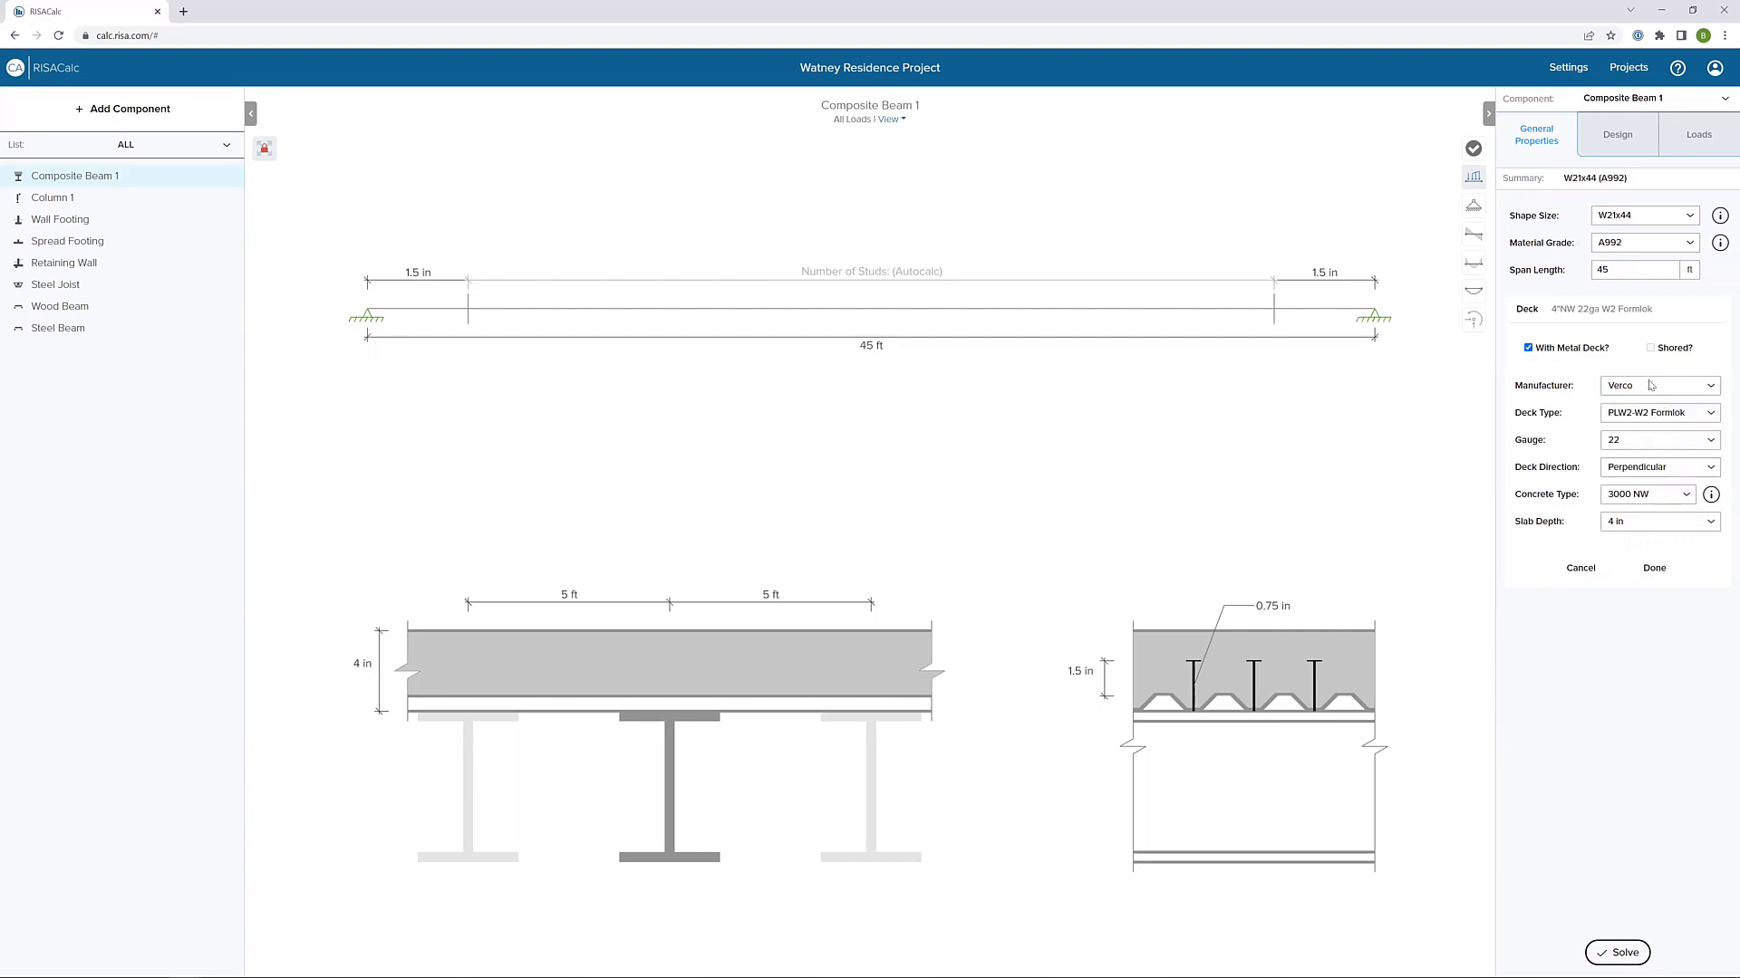
{"action": "left_click", "coordinate": [1647, 389]}
{"action": "left_click", "coordinate": [1644, 439]}
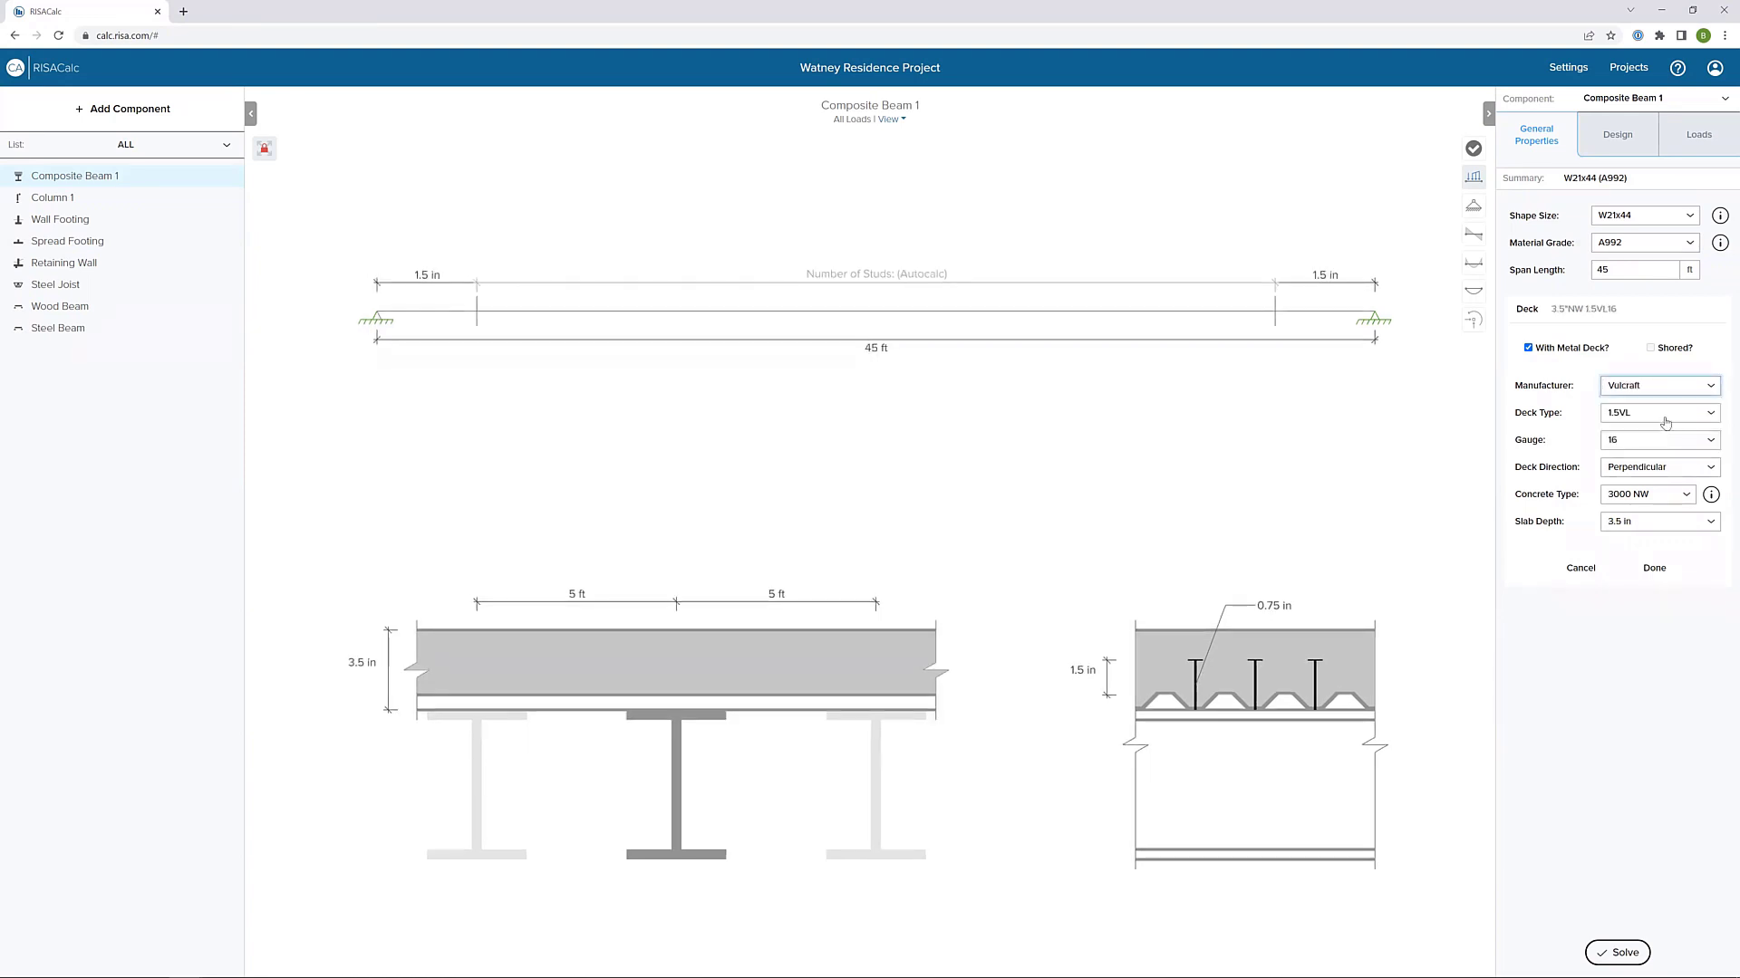
{"action": "left_click", "coordinate": [1666, 419]}
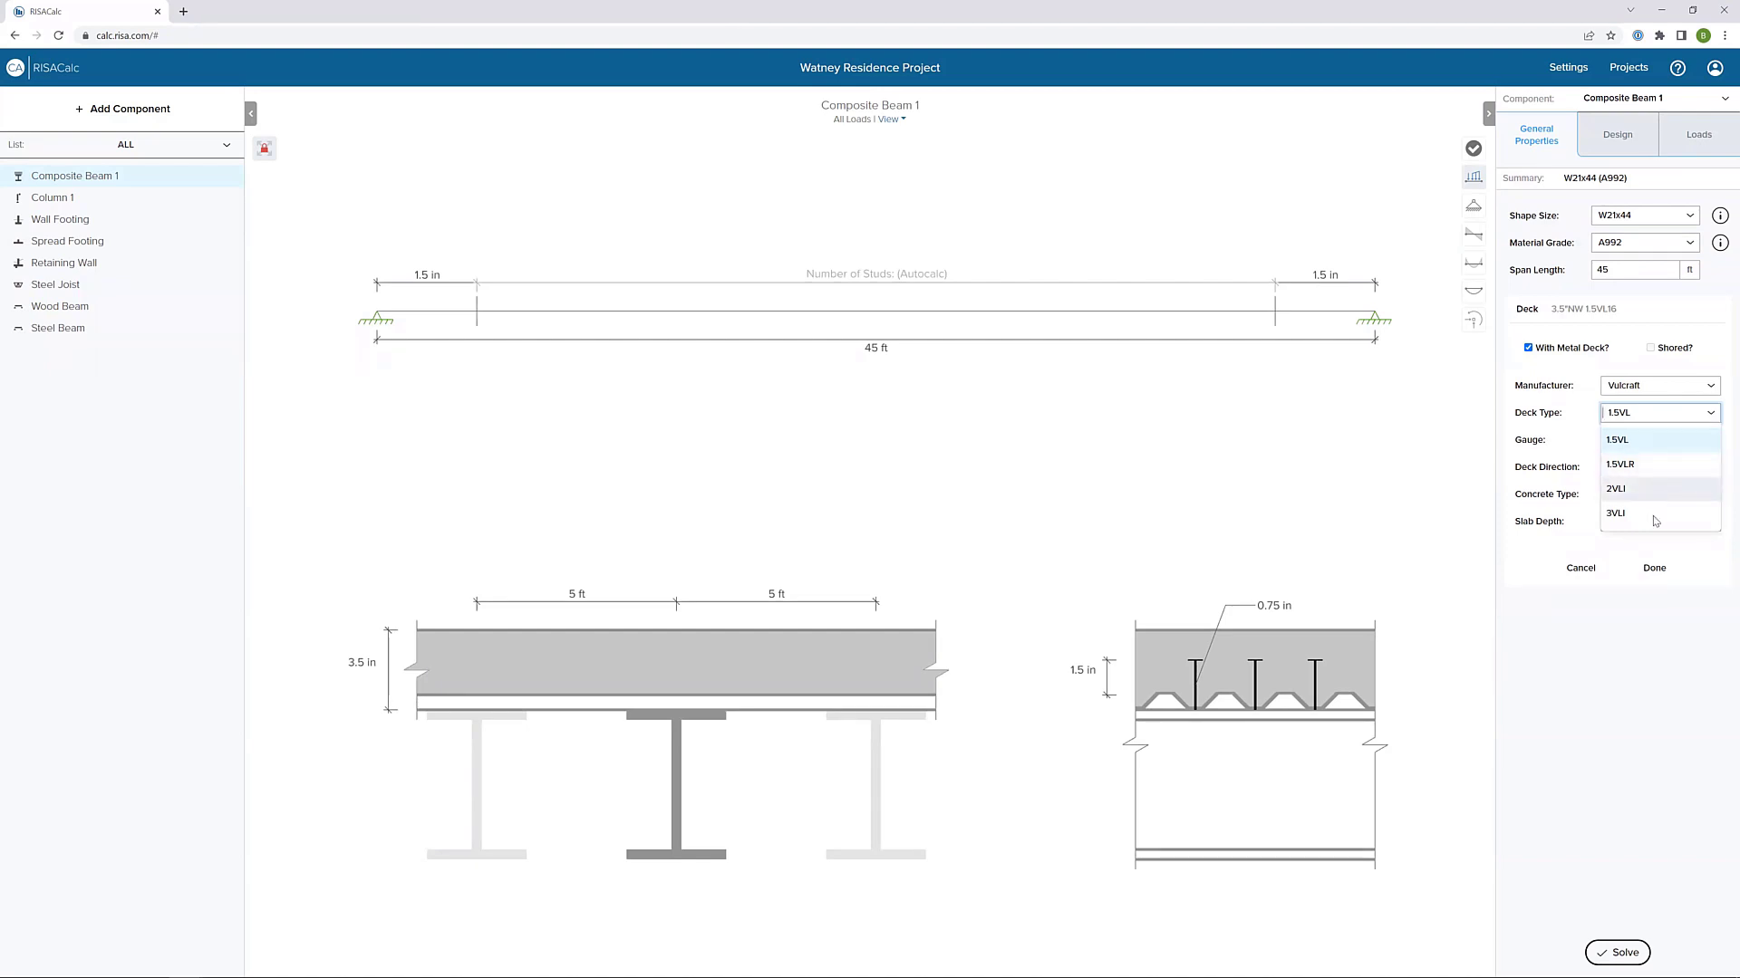
{"action": "left_click", "coordinate": [1656, 514]}
- Set the deck gauge to 18 and the slab depth to 7.5 in, and accept the deck settings
{"action": "left_click", "coordinate": [1668, 448]}
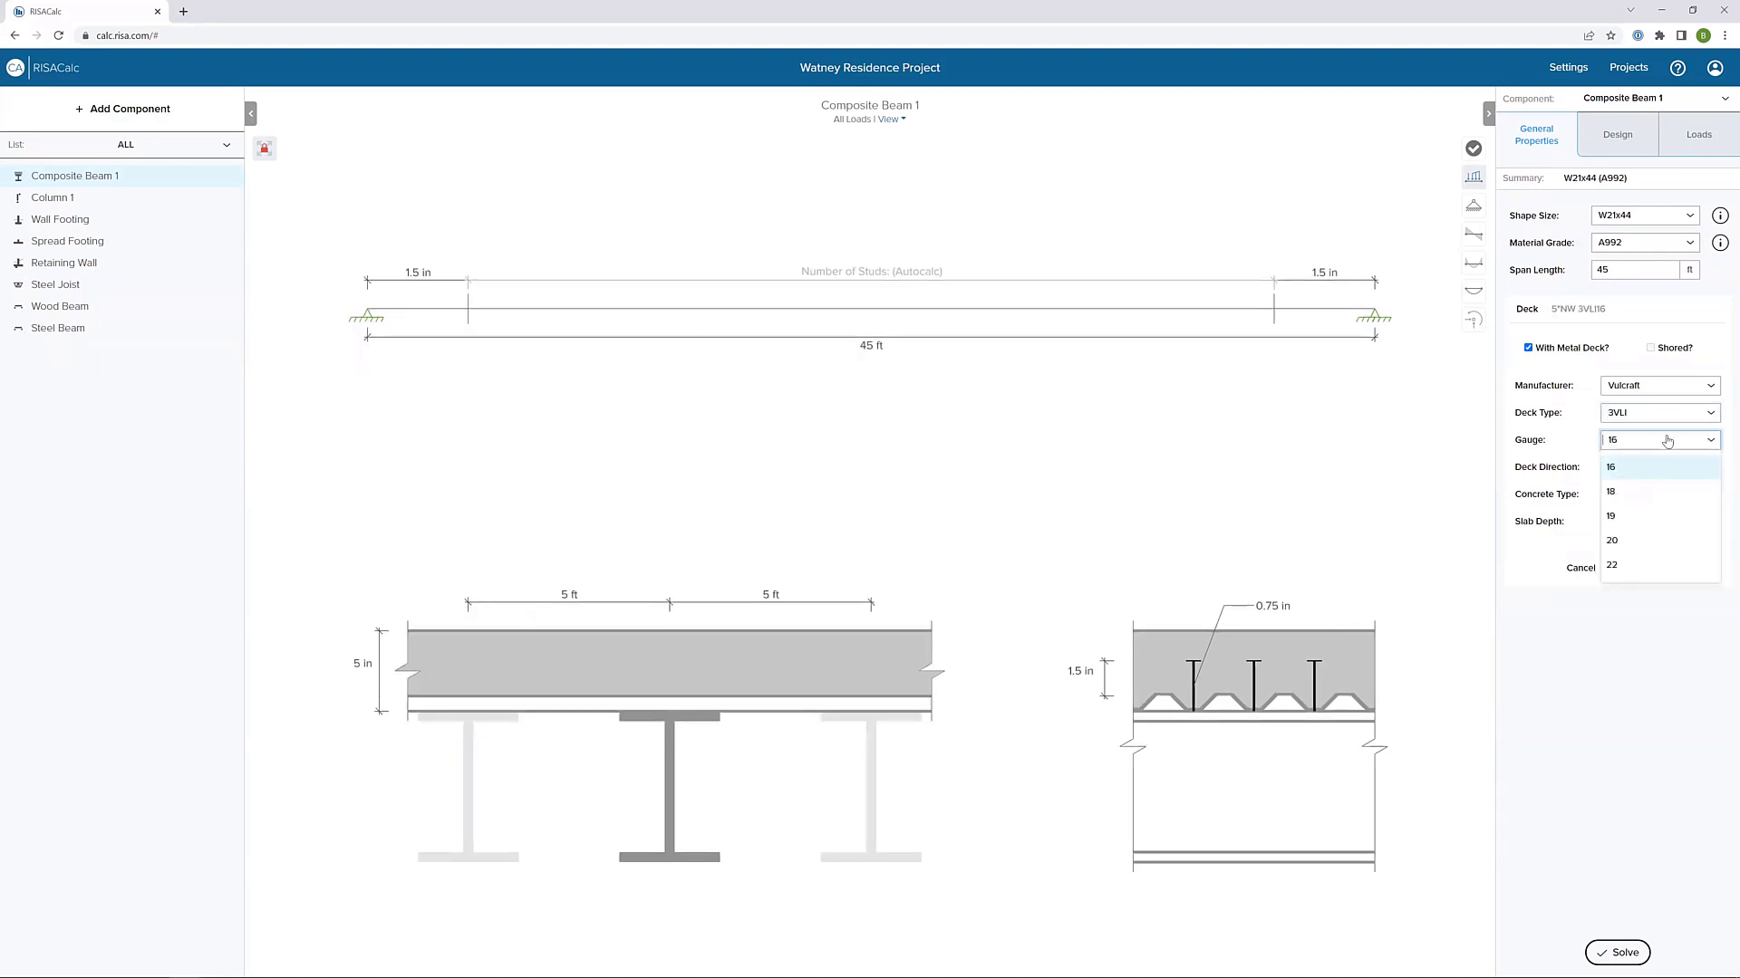
{"action": "left_click", "coordinate": [1668, 487]}
{"action": "left_click", "coordinate": [1658, 523]}
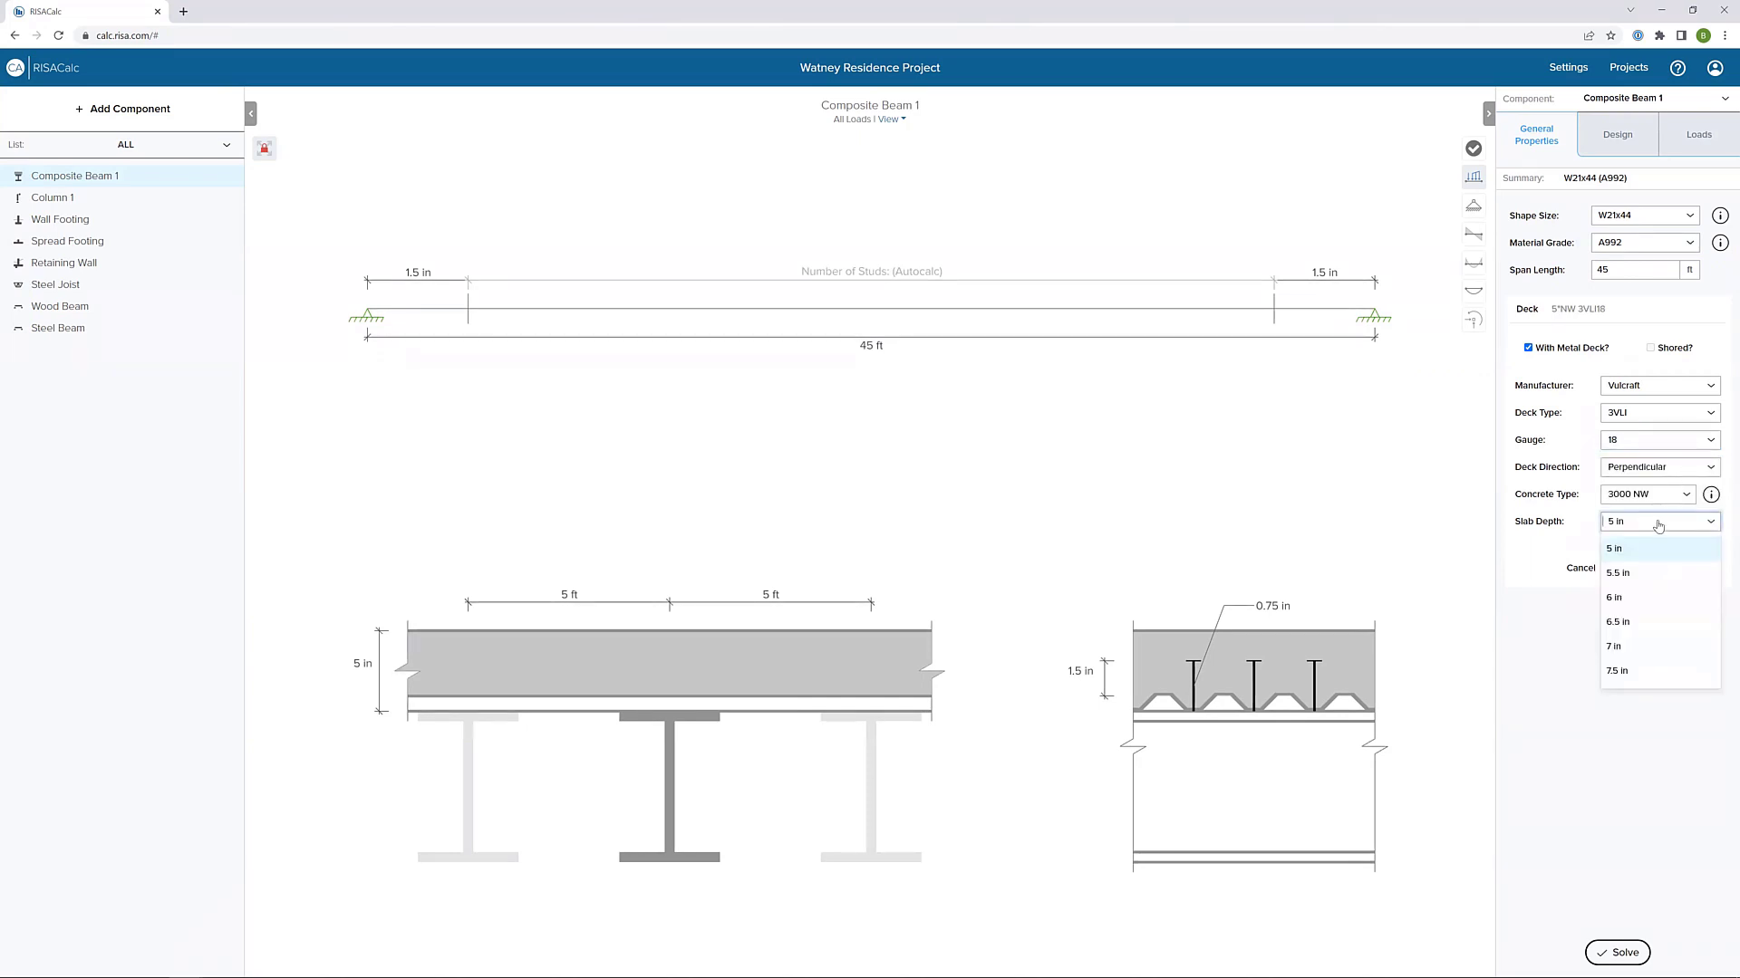
{"action": "left_click", "coordinate": [1674, 671]}
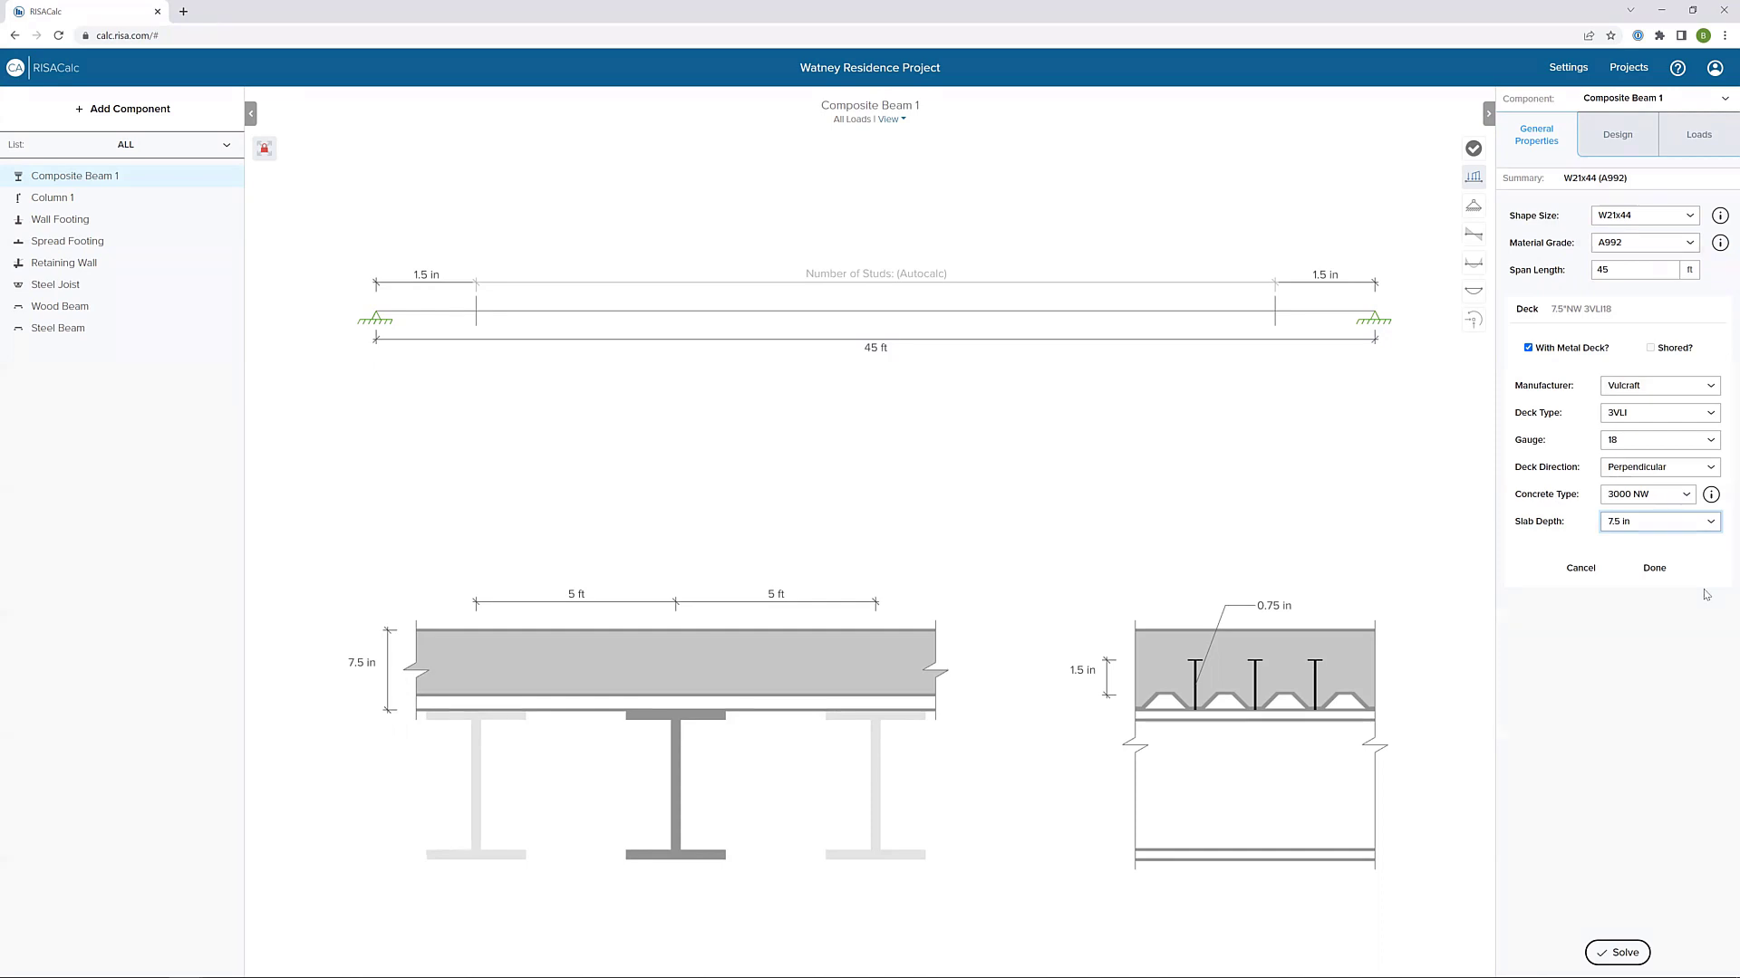
{"action": "left_click", "coordinate": [1650, 571]}
- Keep the stud settings, and define the beam layout with a slab edge on the left and a right-side distance of 8 ft
{"action": "left_click", "coordinate": [1557, 366]}
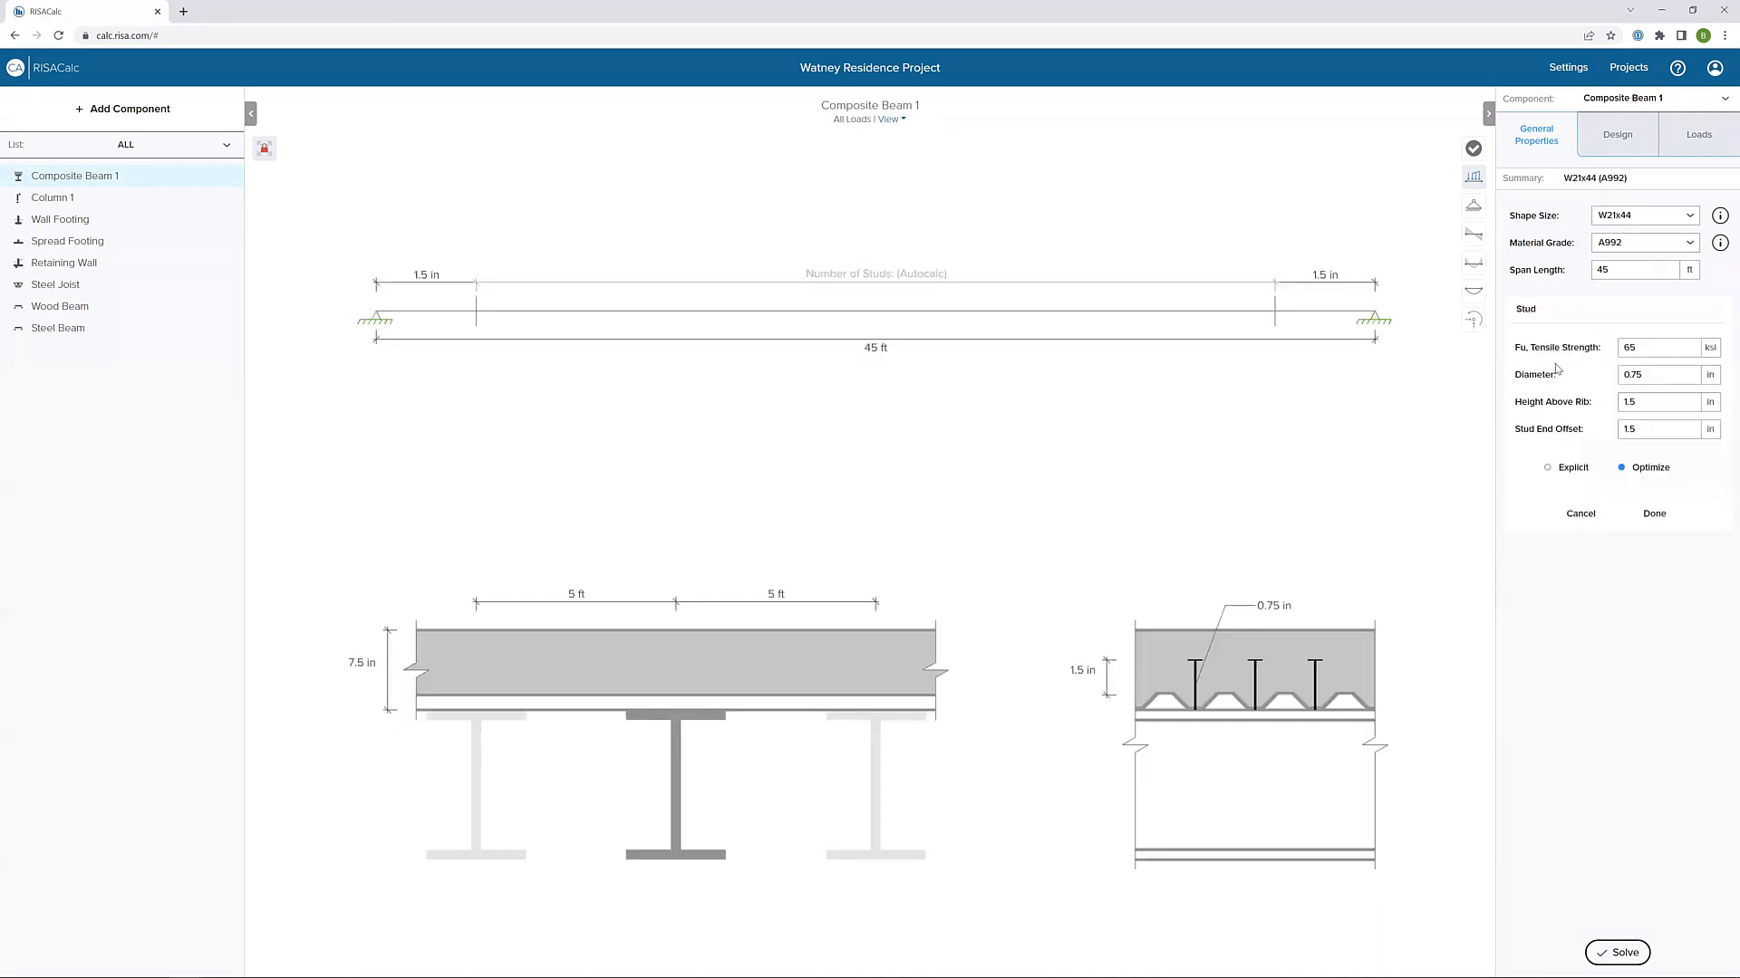
{"action": "left_click", "coordinate": [1651, 515]}
{"action": "left_click", "coordinate": [1597, 399]}
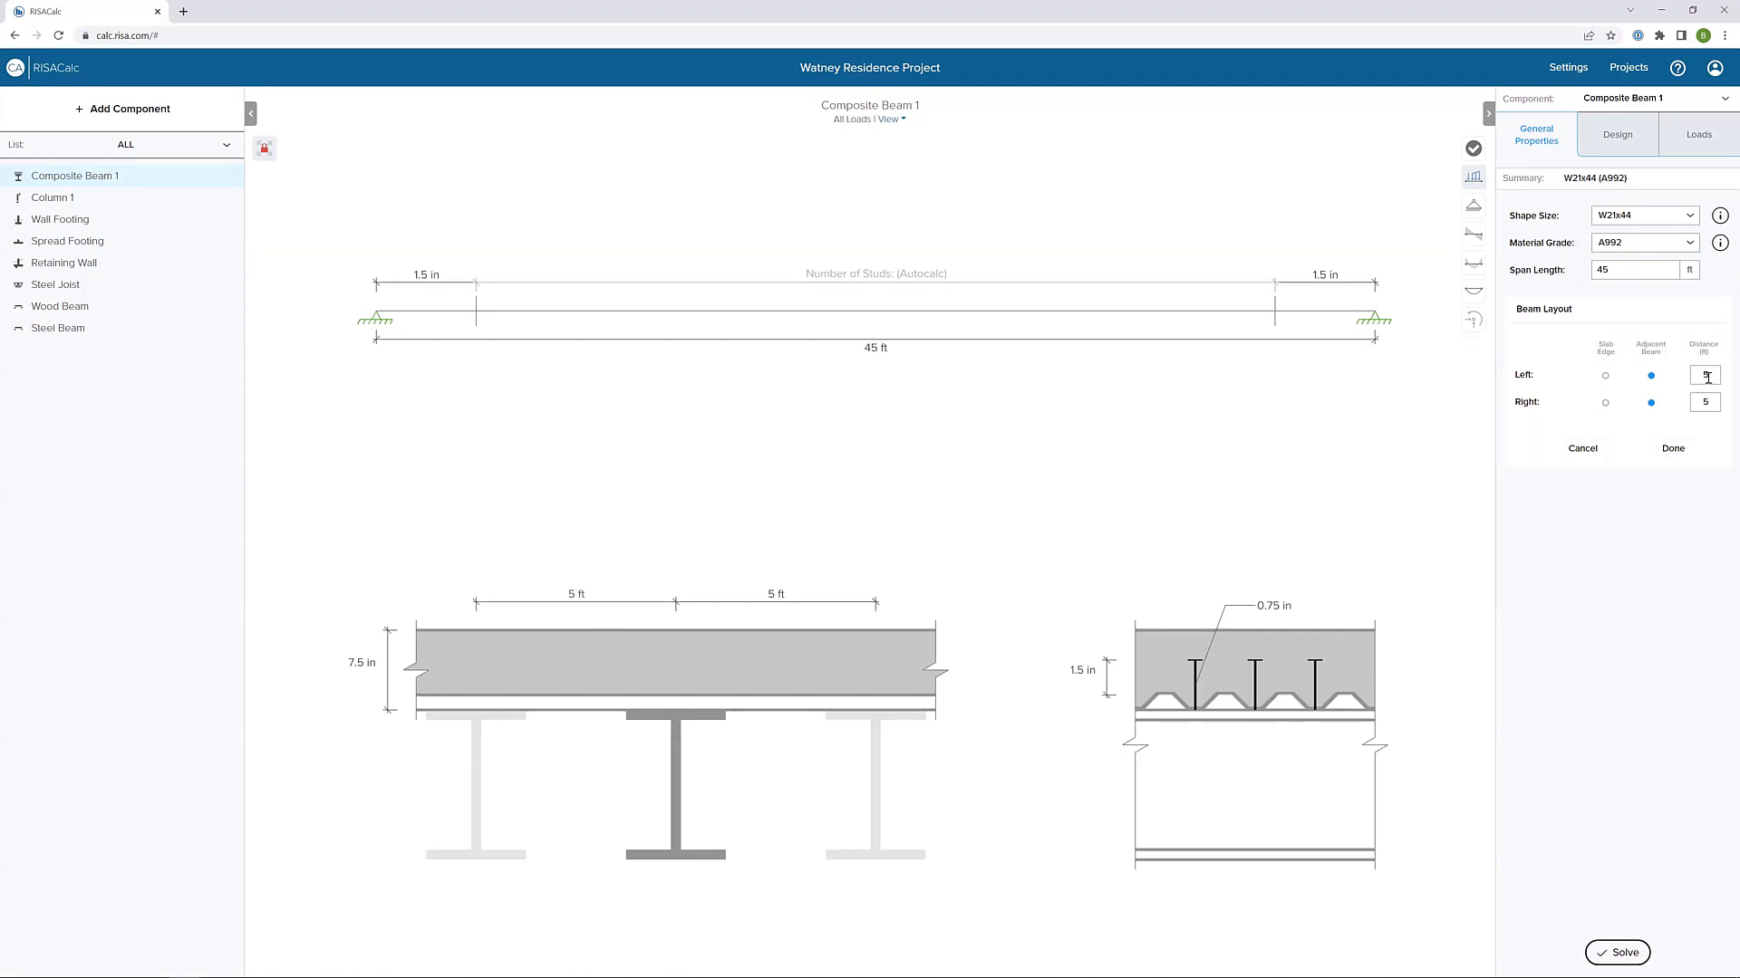
{"action": "left_click", "coordinate": [1605, 375]}
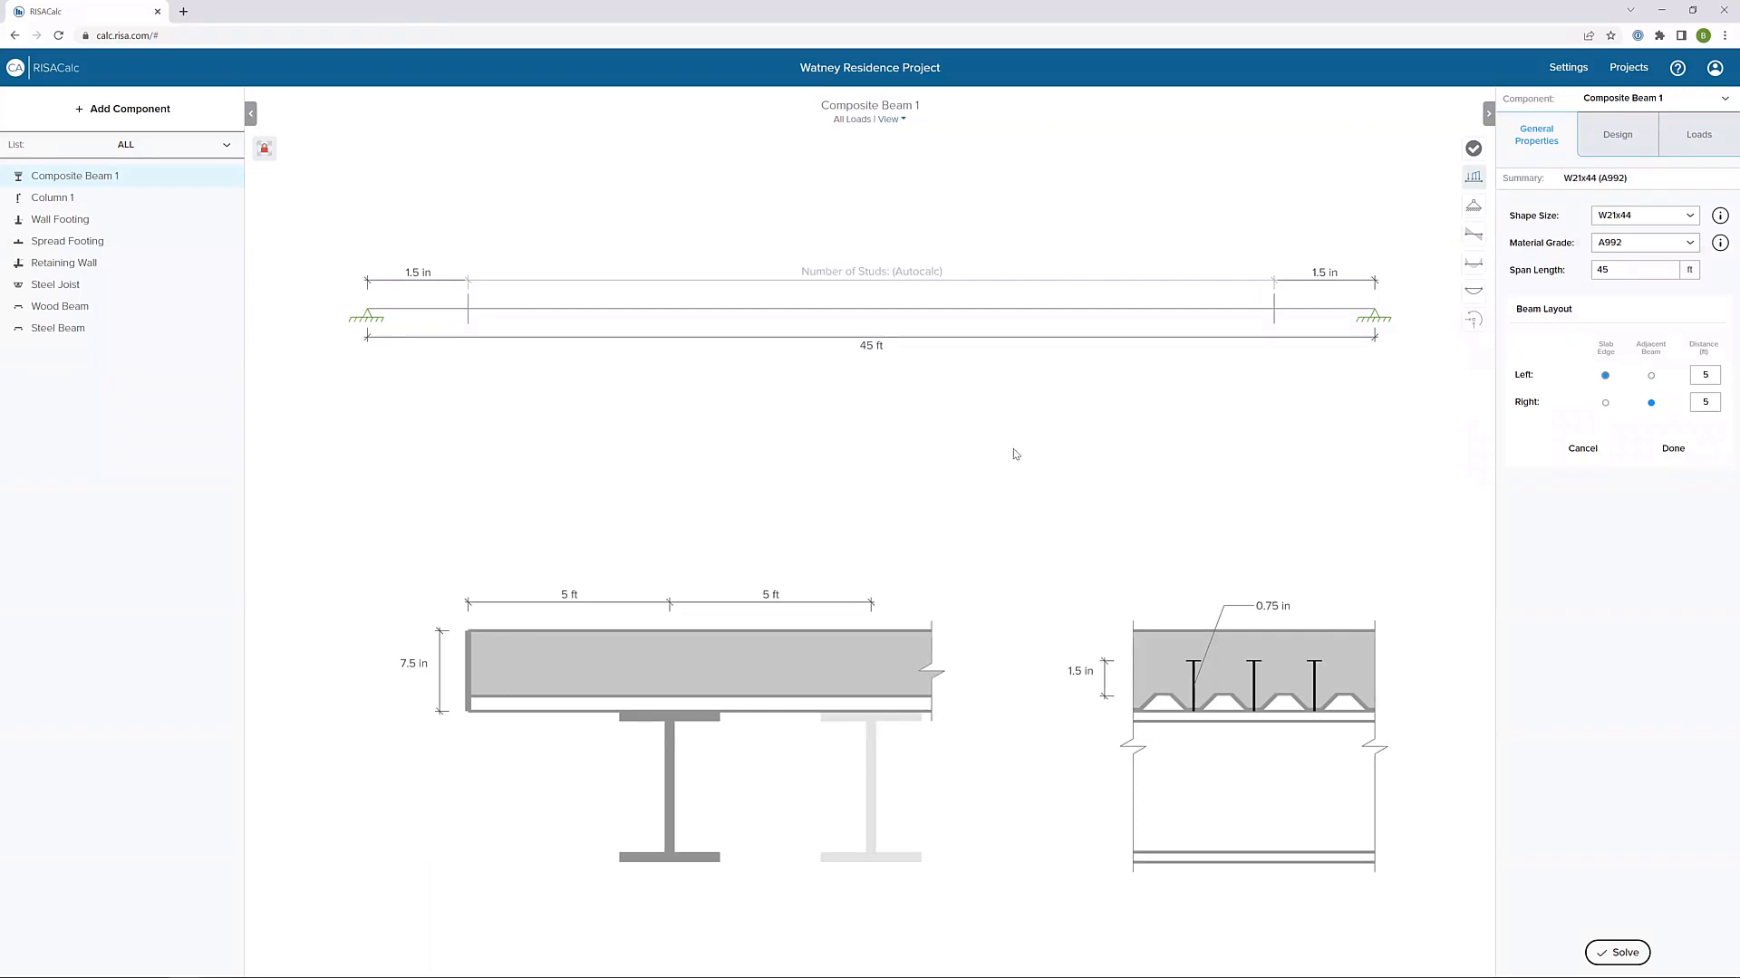
{"action": "double_click", "coordinate": [1703, 401]}
{"action": "type", "text": "8"}
{"action": "key", "text": "Tab"}
{"action": "left_click", "coordinate": [1673, 449]}
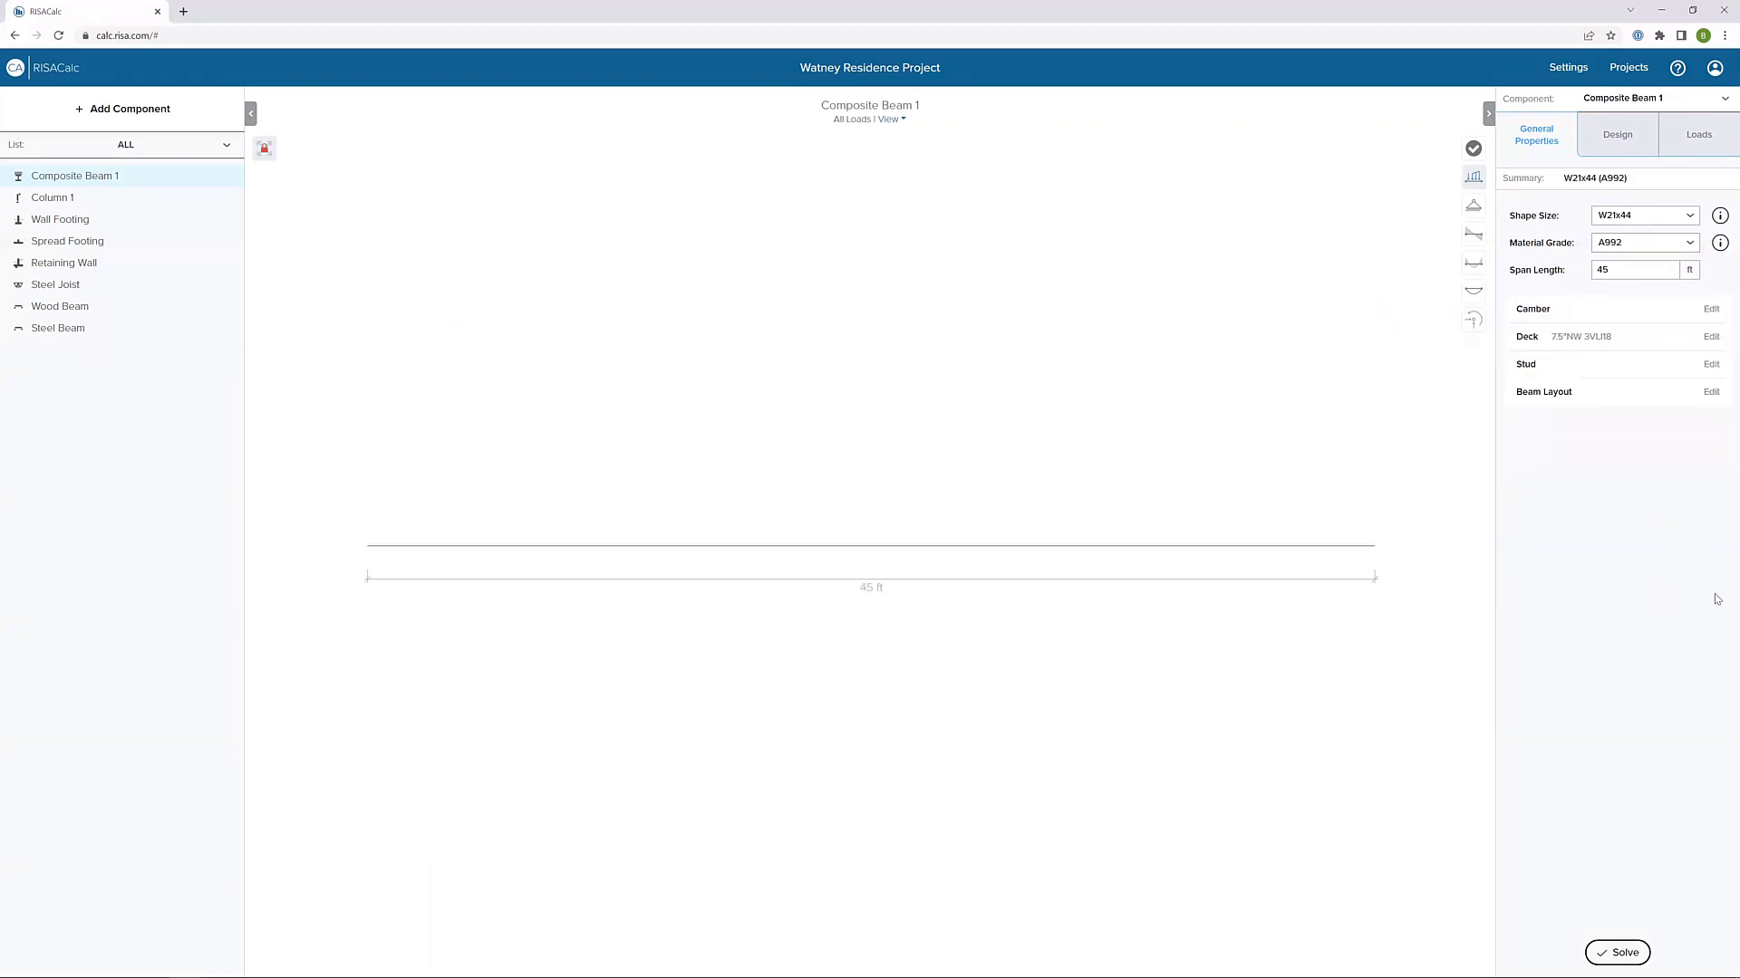
- Set the composite beam's top brace to fully braced in its bracing design settings
{"action": "left_click", "coordinate": [1617, 137]}
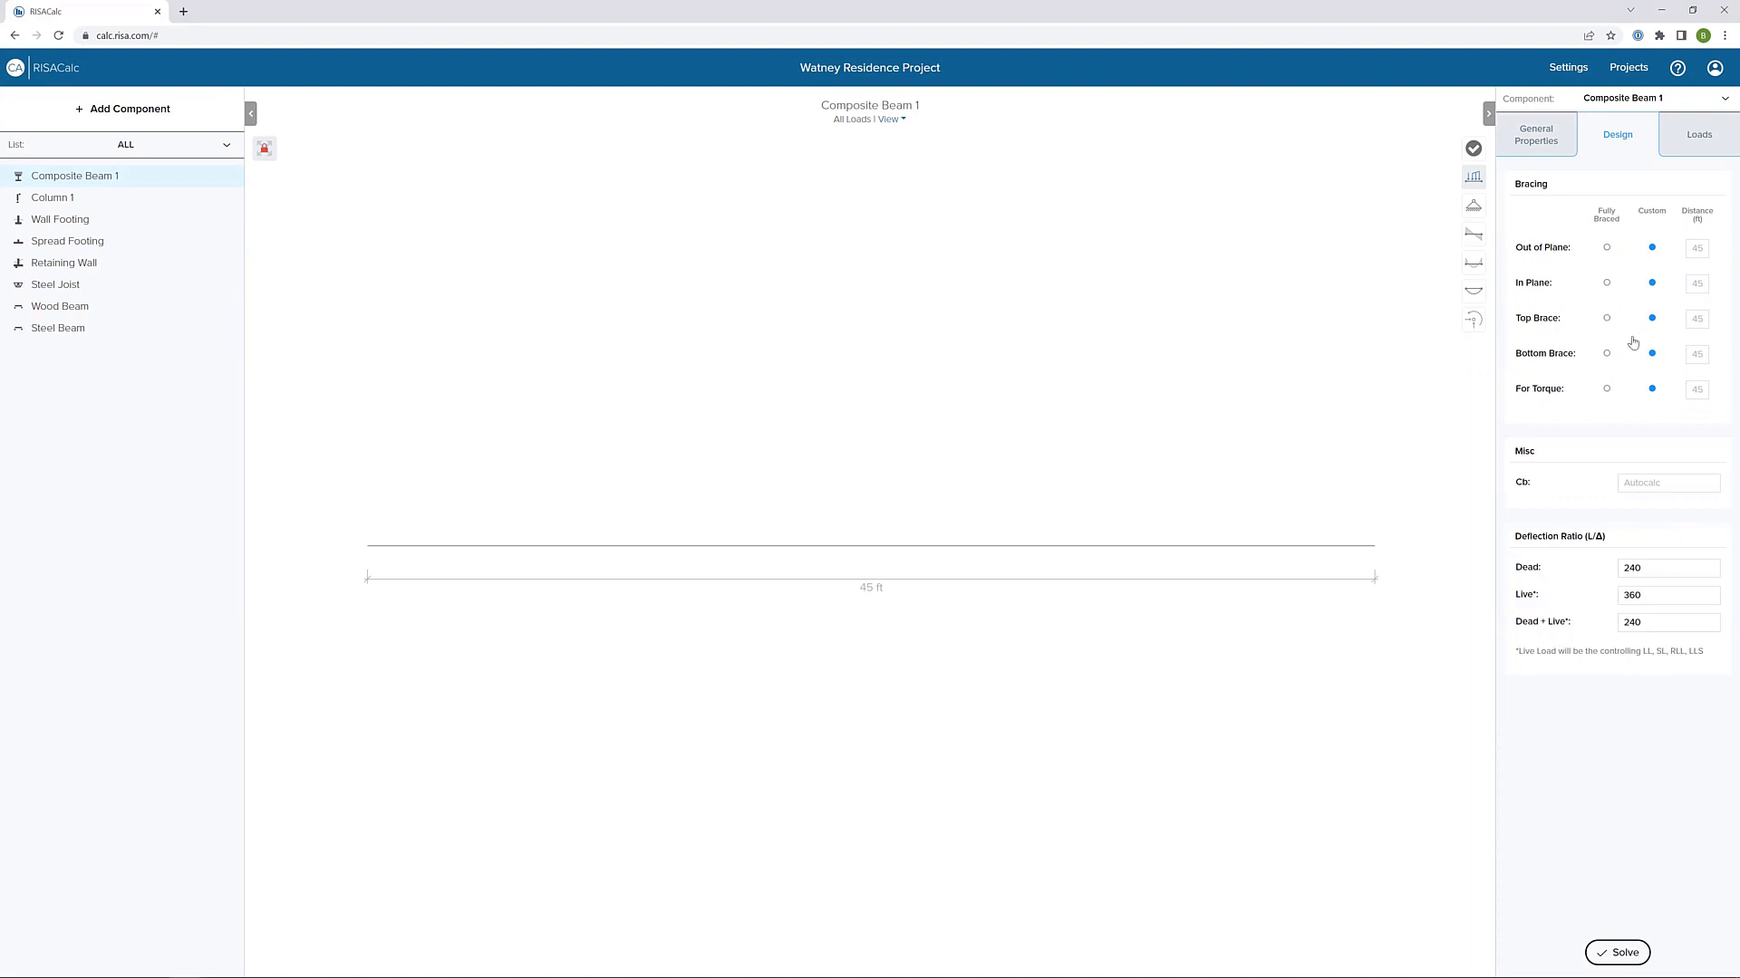
{"action": "left_click", "coordinate": [1607, 318]}
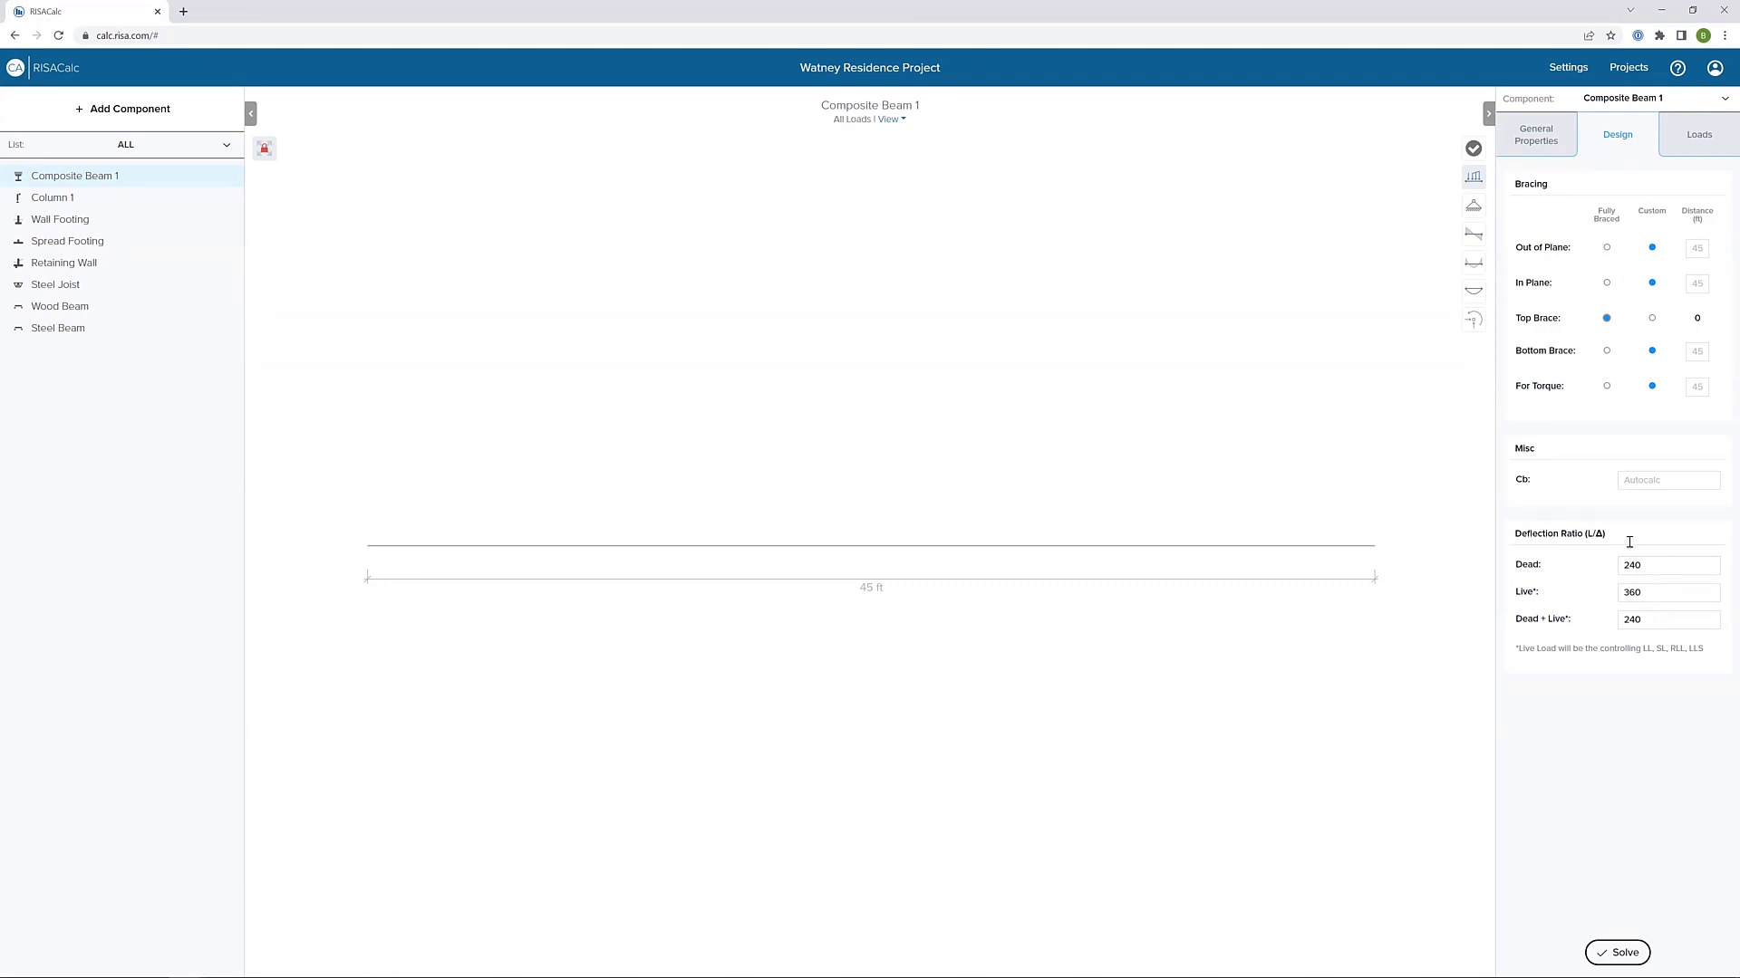
- Add a vertical Construction Live Load of 0.3 klf distributed over the full span, with its location expressed in feet
{"action": "left_click", "coordinate": [1703, 147]}
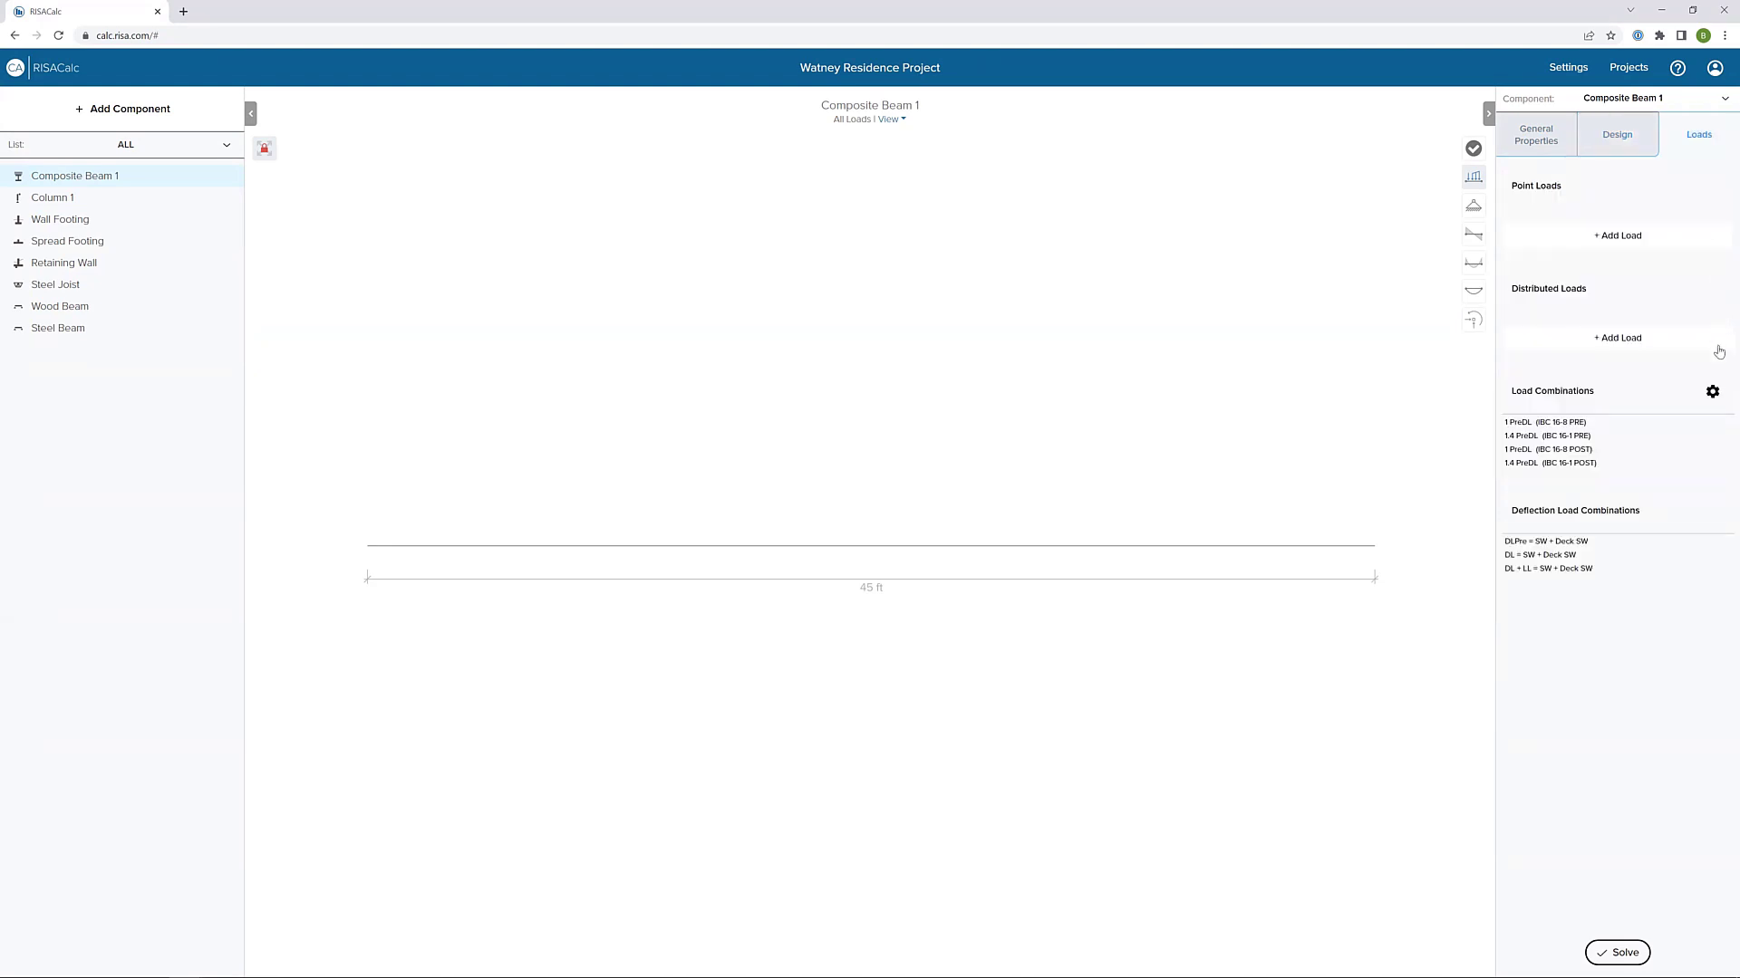
{"action": "left_click", "coordinate": [1647, 346]}
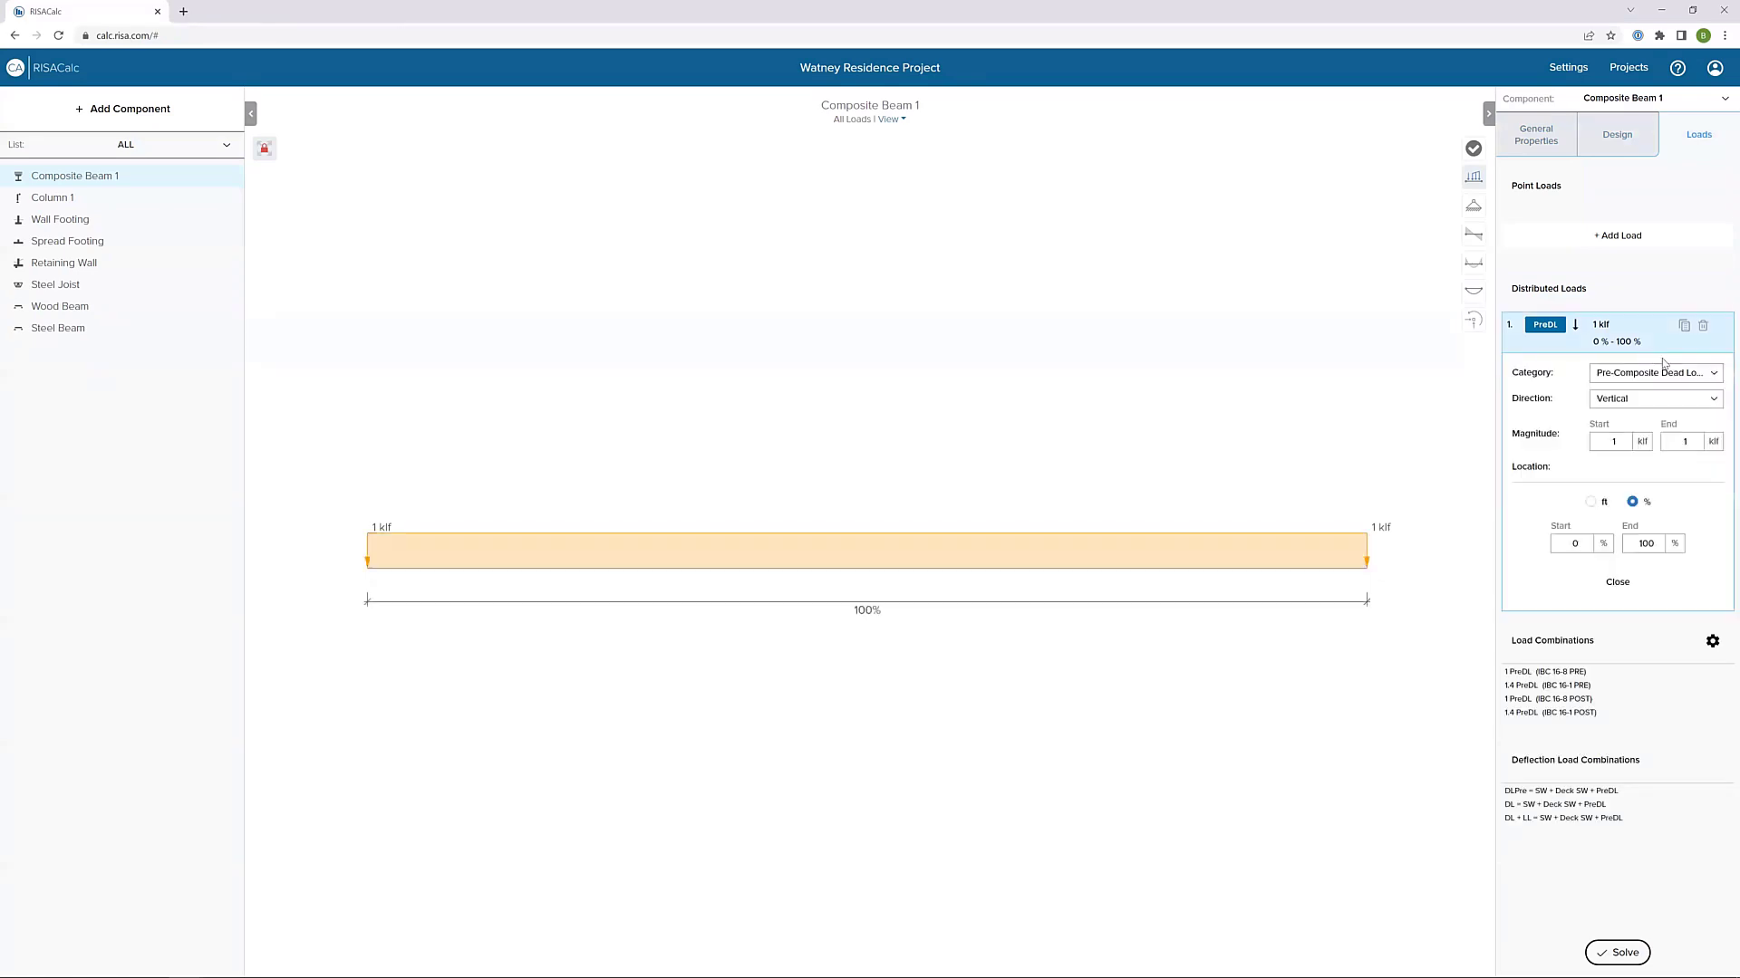
{"action": "left_click", "coordinate": [1667, 374]}
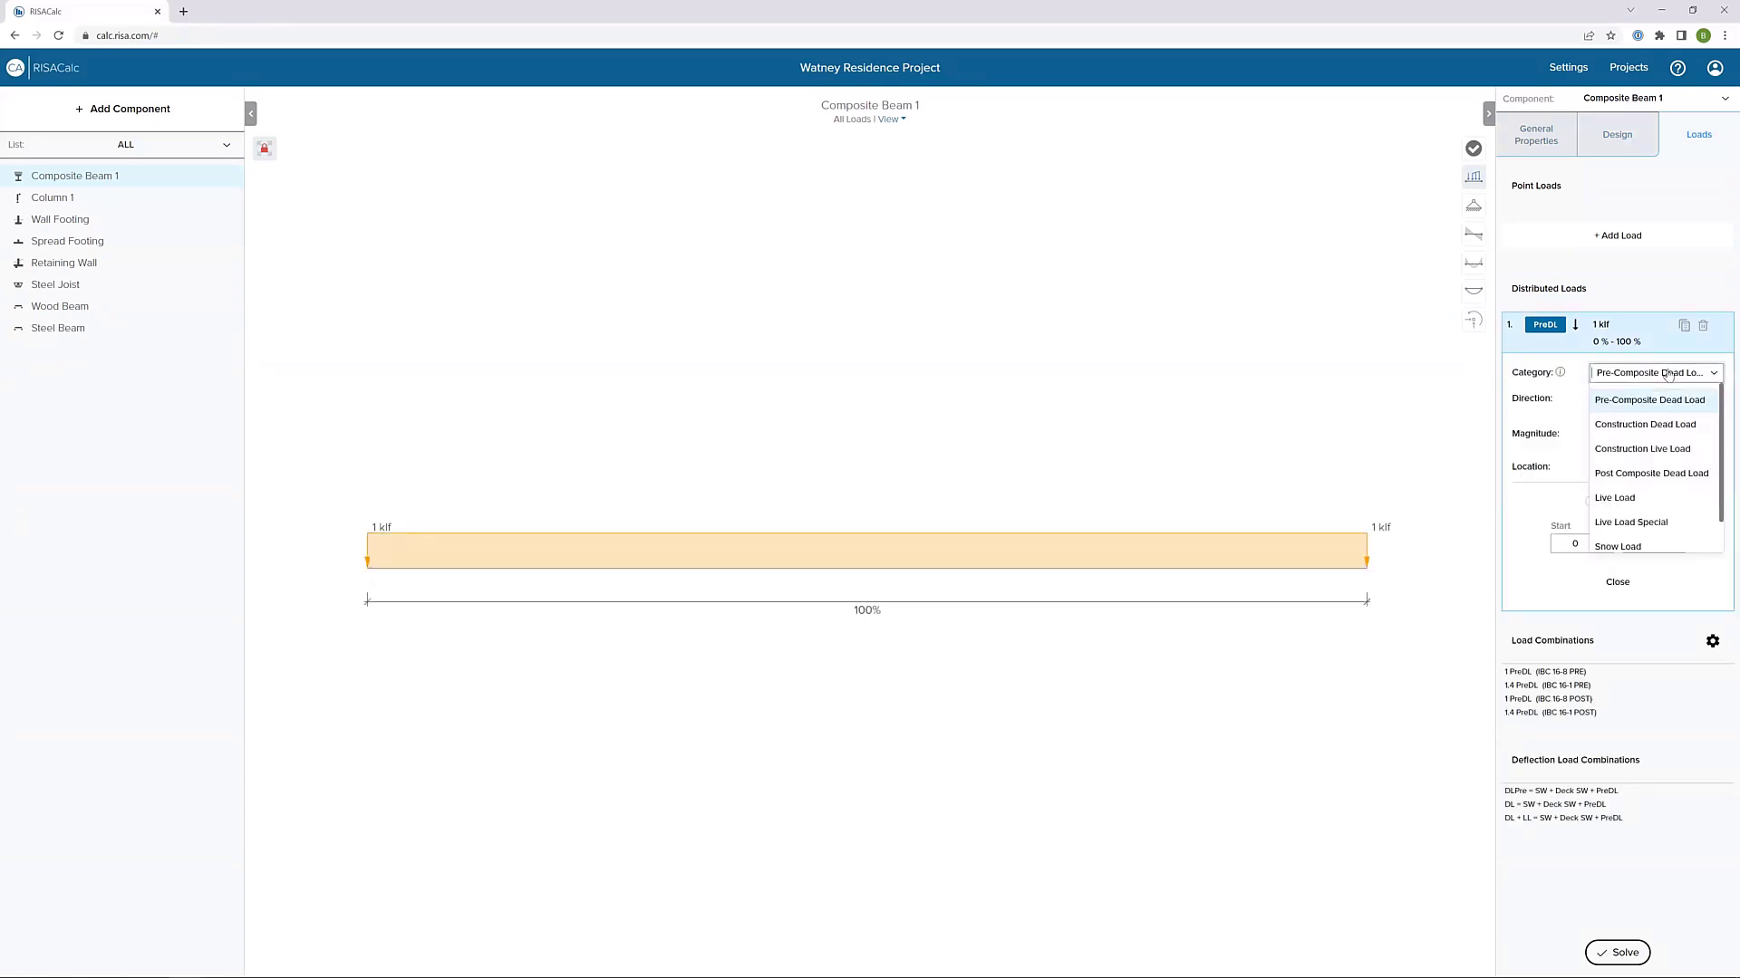
{"action": "left_click", "coordinate": [1673, 456]}
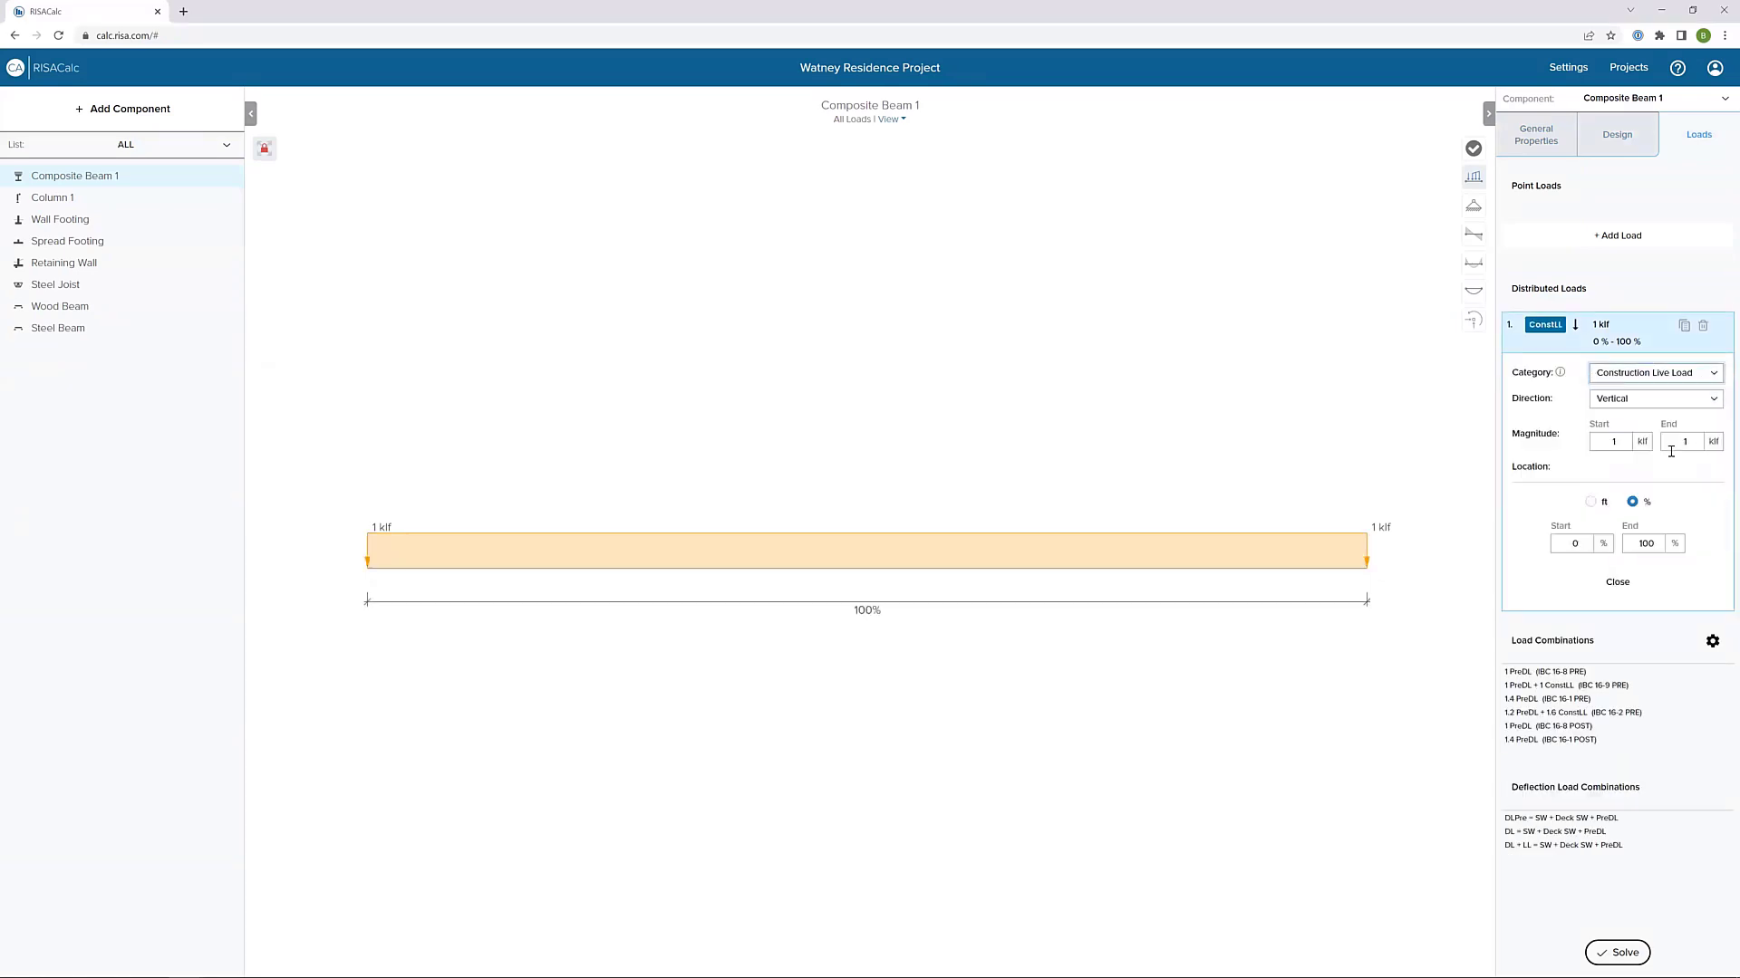
{"action": "left_click", "coordinate": [1592, 439]}
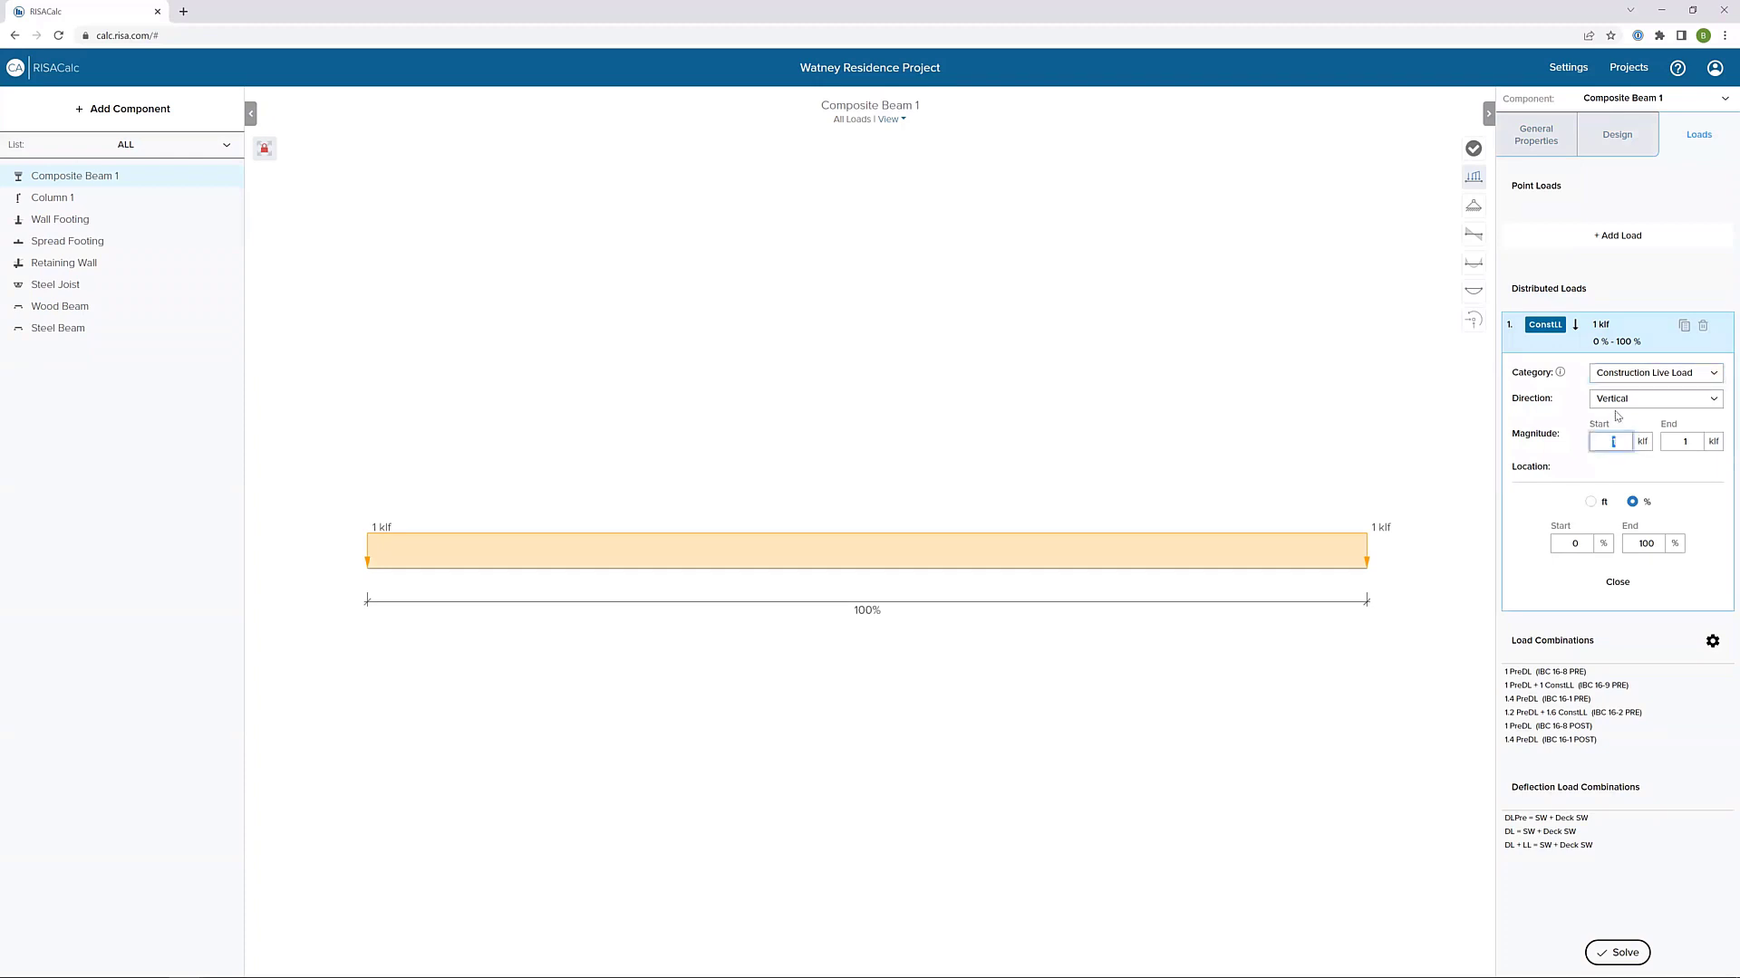
{"action": "type", "text": "0.3"}
{"action": "key", "text": "Tab"}
{"action": "type", "text": "0.3"}
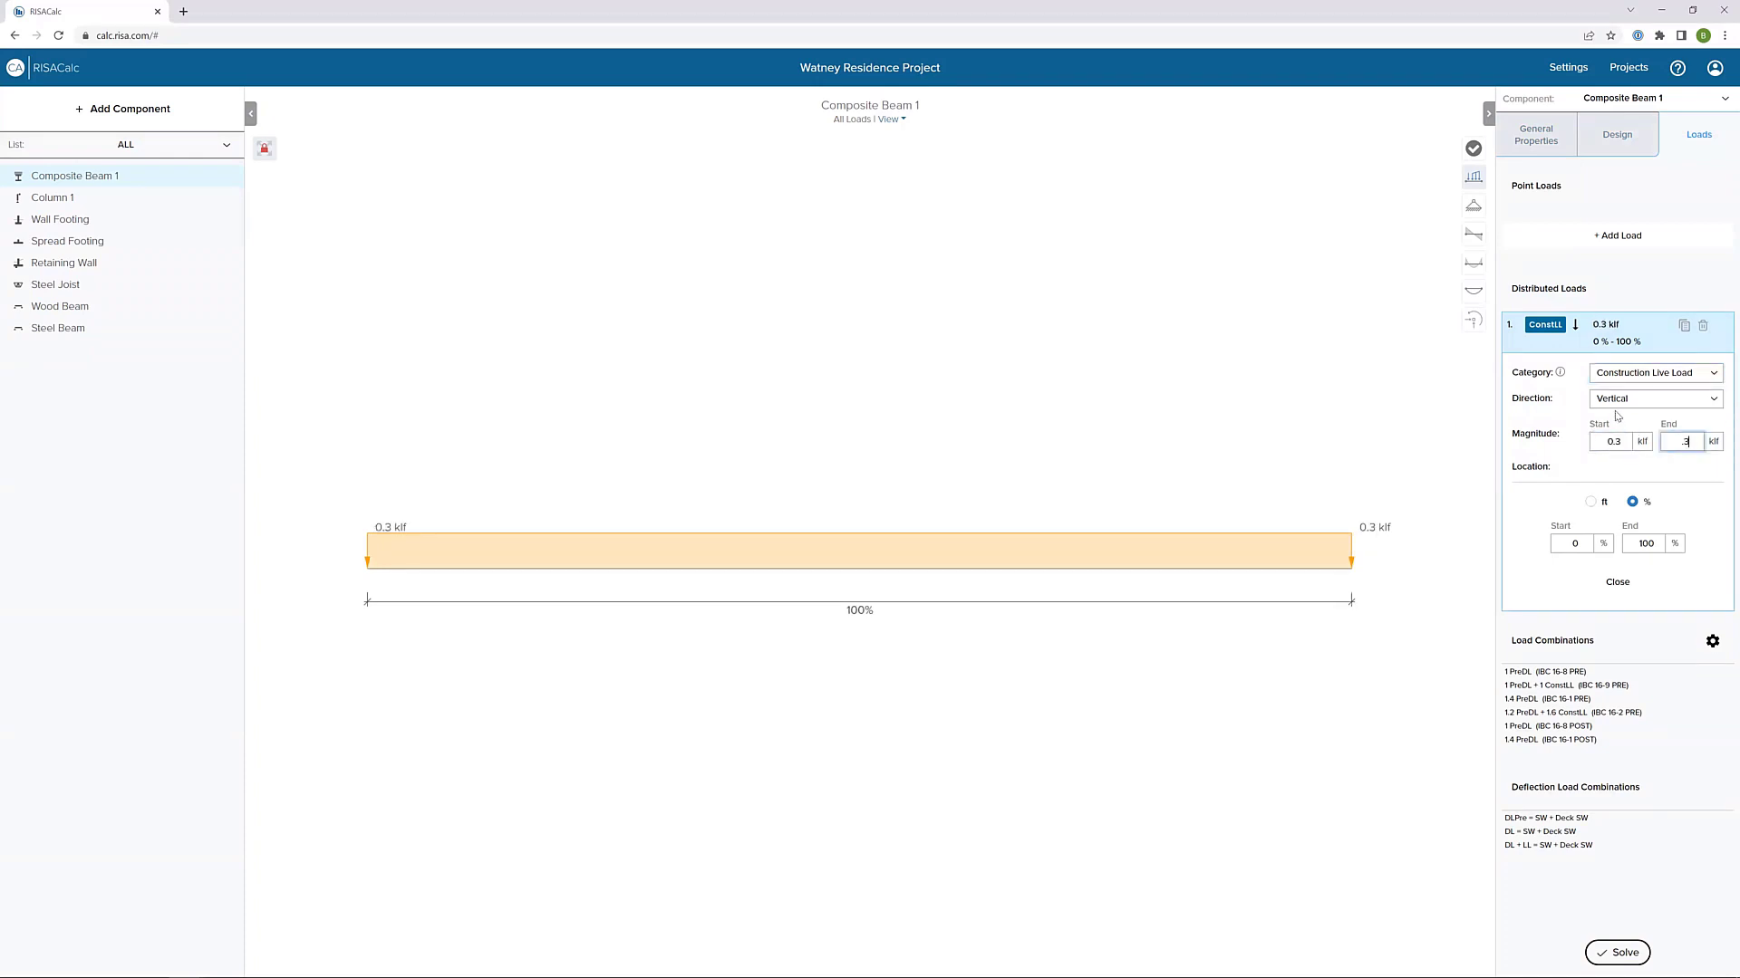
{"action": "key", "text": "Tab"}
{"action": "left_click", "coordinate": [1591, 502]}
{"action": "left_click", "coordinate": [1617, 582]}
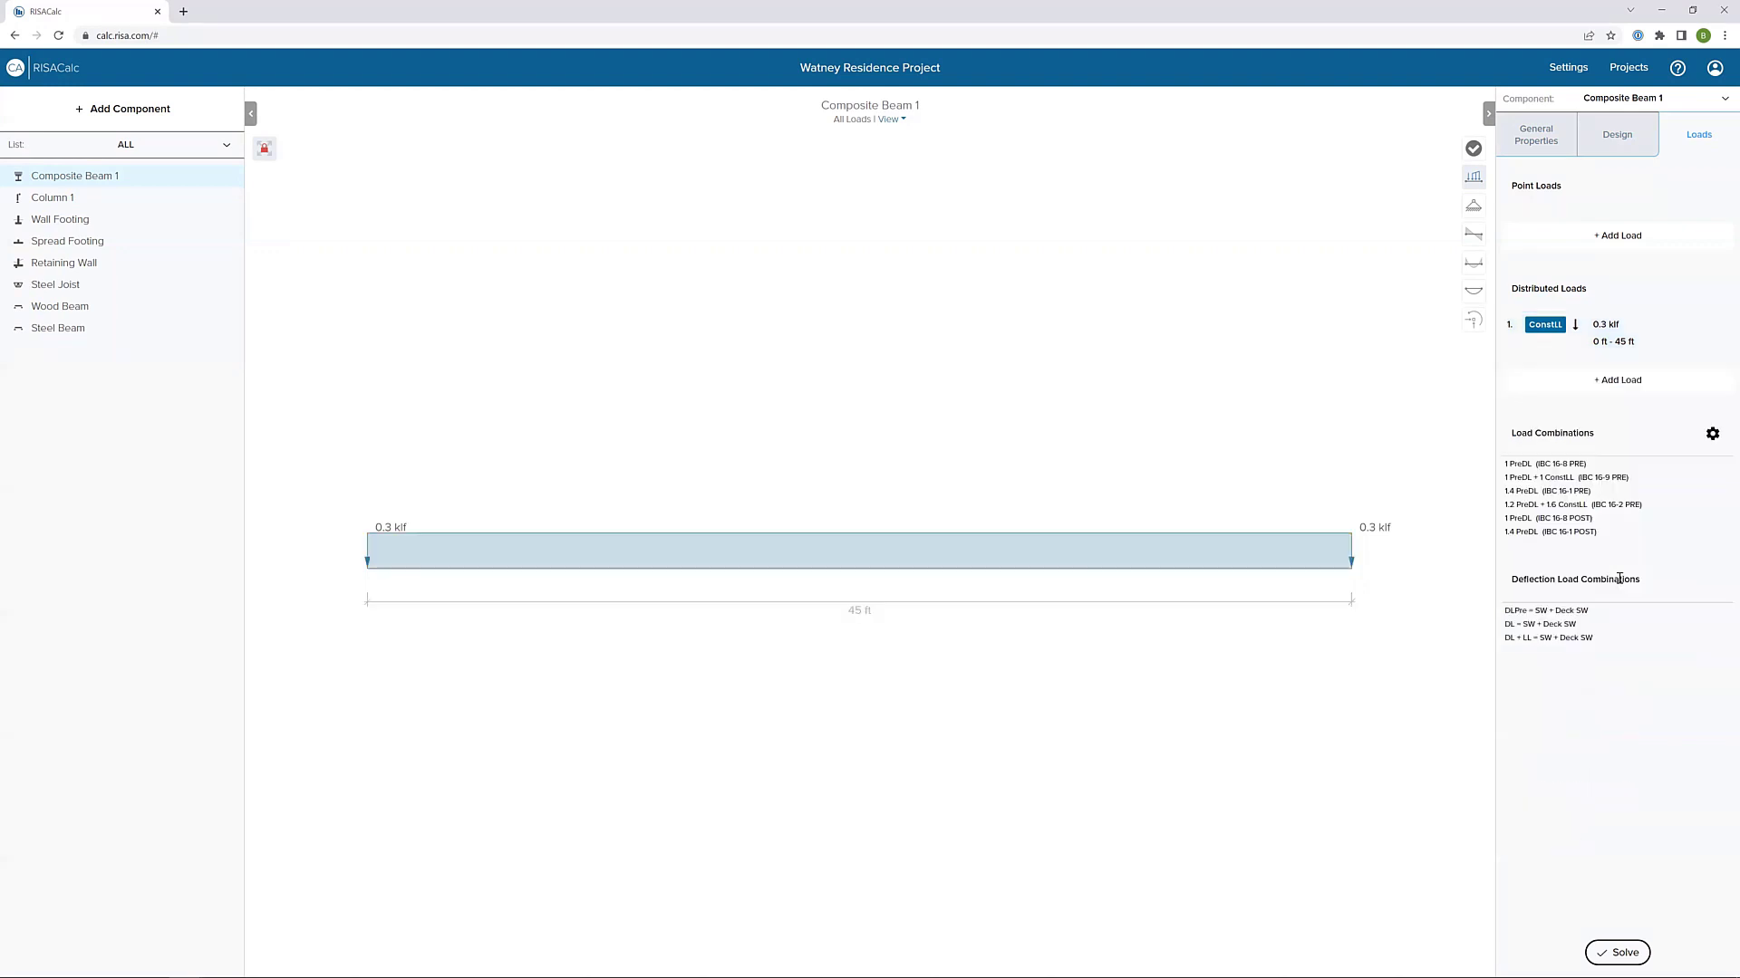
- Add a Post Composite Dead Load distributed at 0.2 klf from start to end over the full beam length
{"action": "left_click", "coordinate": [1621, 382]}
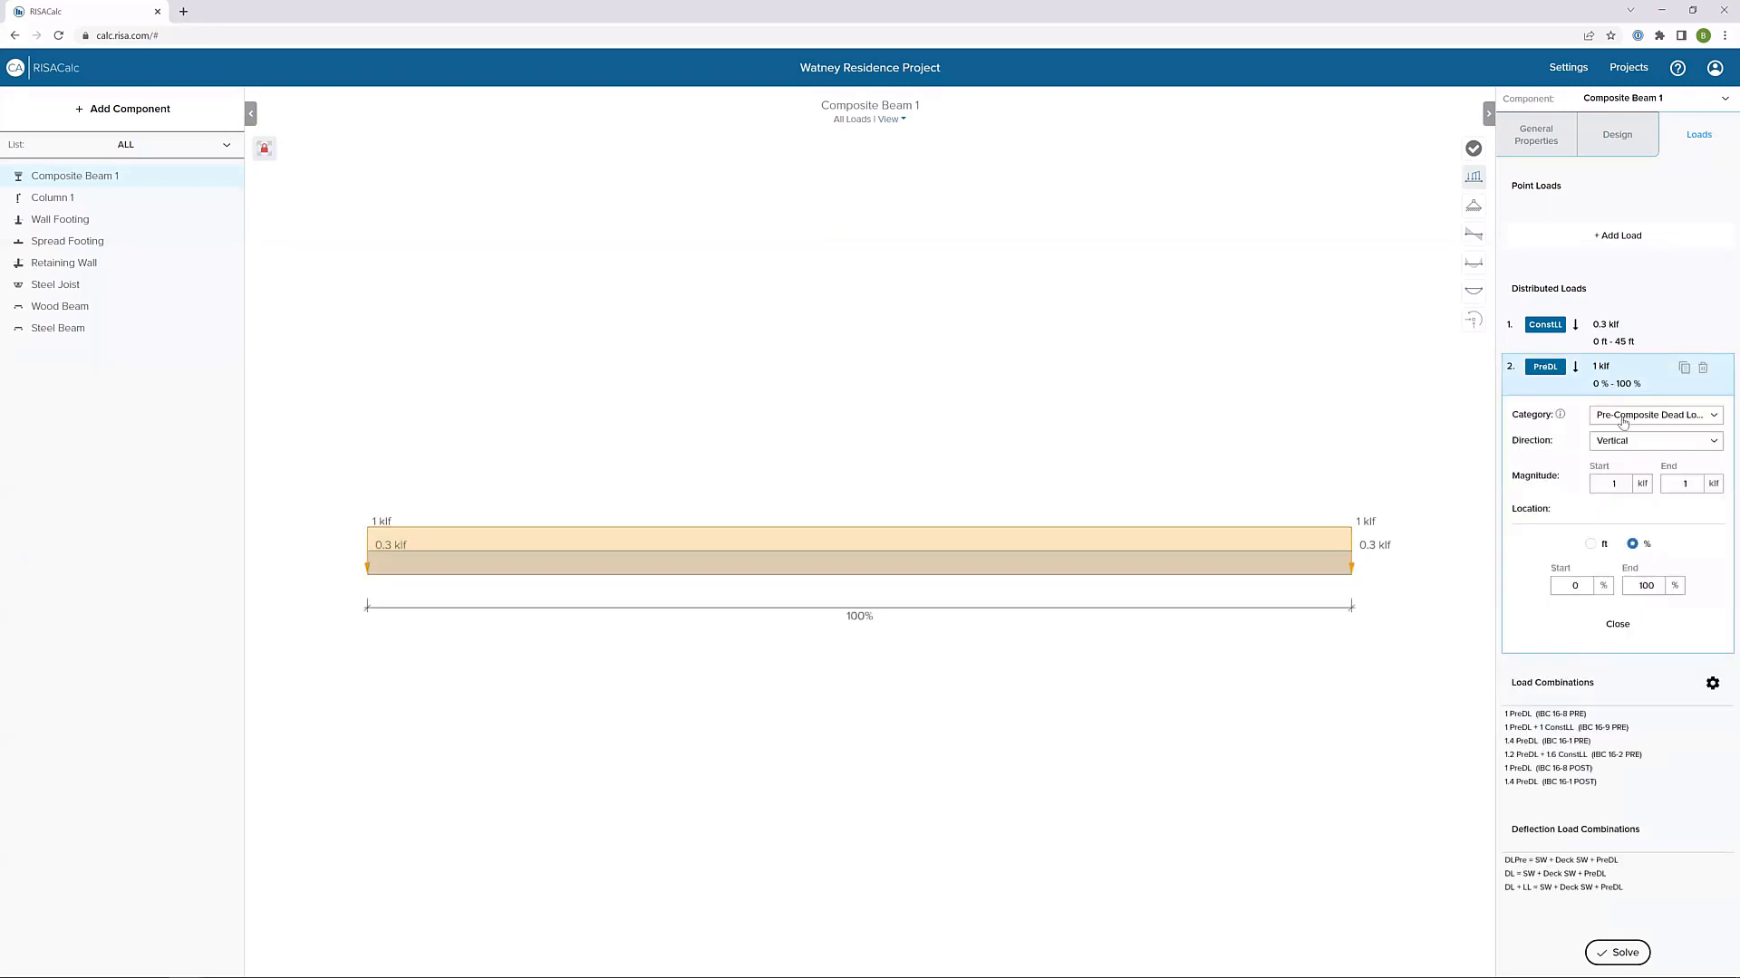
{"action": "left_click", "coordinate": [1622, 419]}
{"action": "left_click", "coordinate": [1622, 514]}
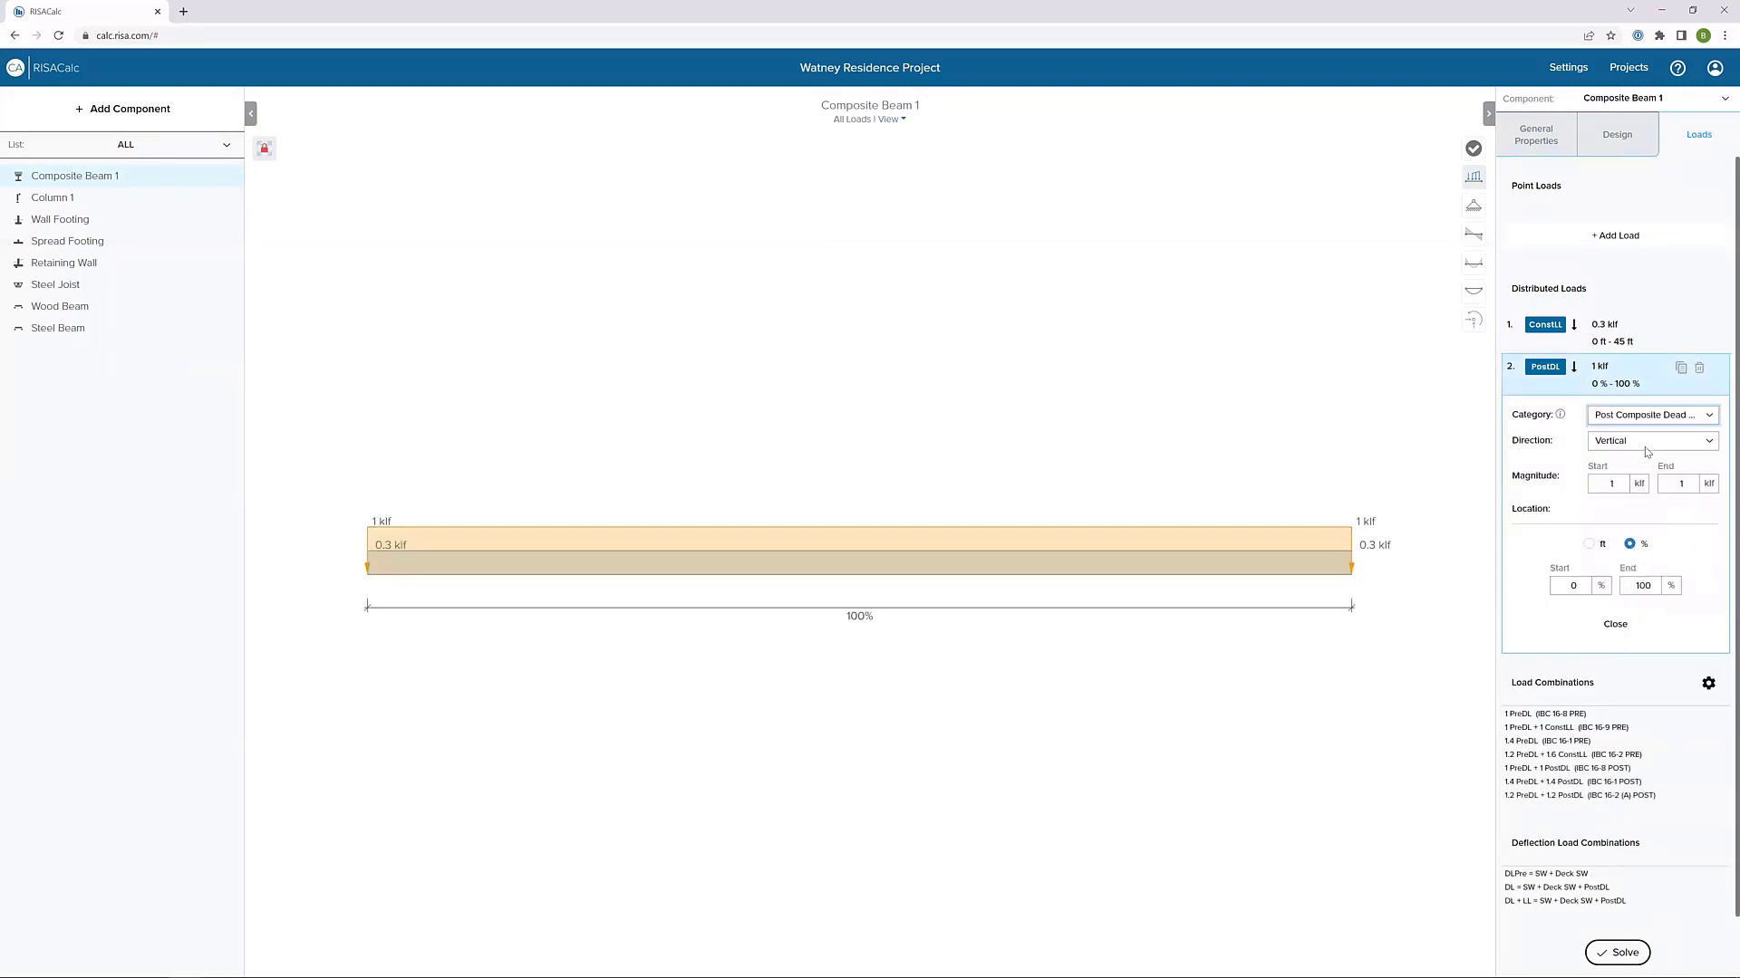
{"action": "left_click", "coordinate": [1614, 486]}
{"action": "type", "text": ".2"}
{"action": "key", "text": "Tab"}
{"action": "type", "text": ".2"}
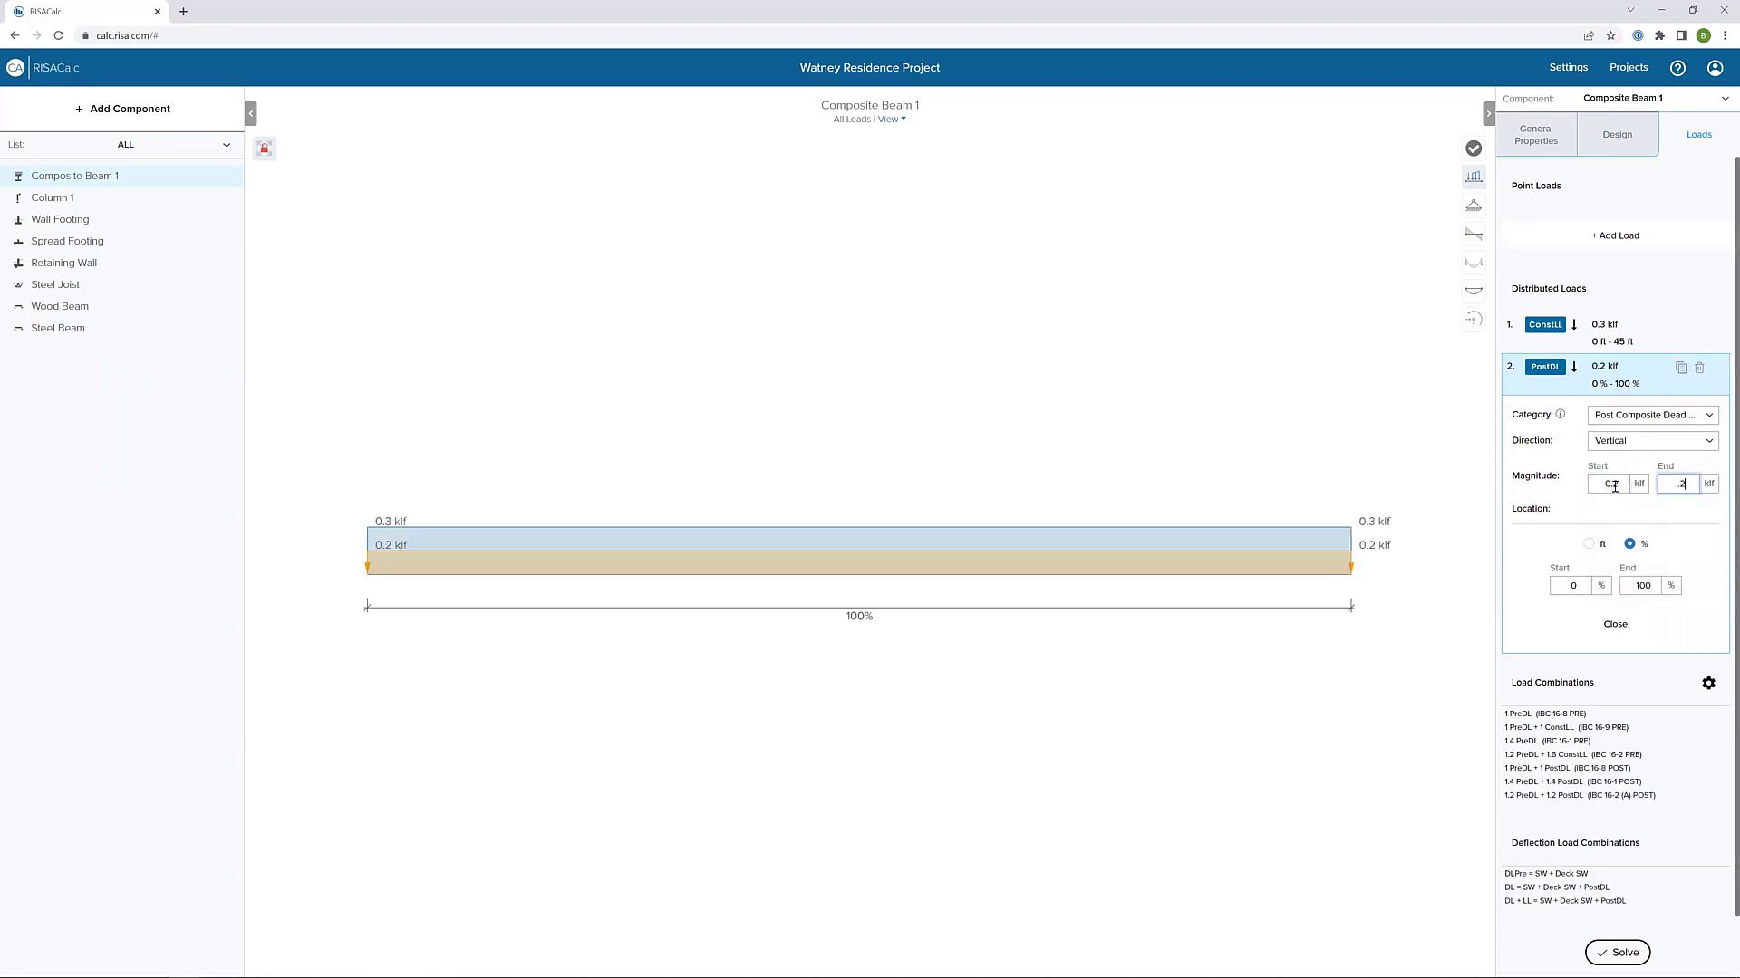
{"action": "key", "text": "Tab"}
{"action": "left_click", "coordinate": [1612, 624]}
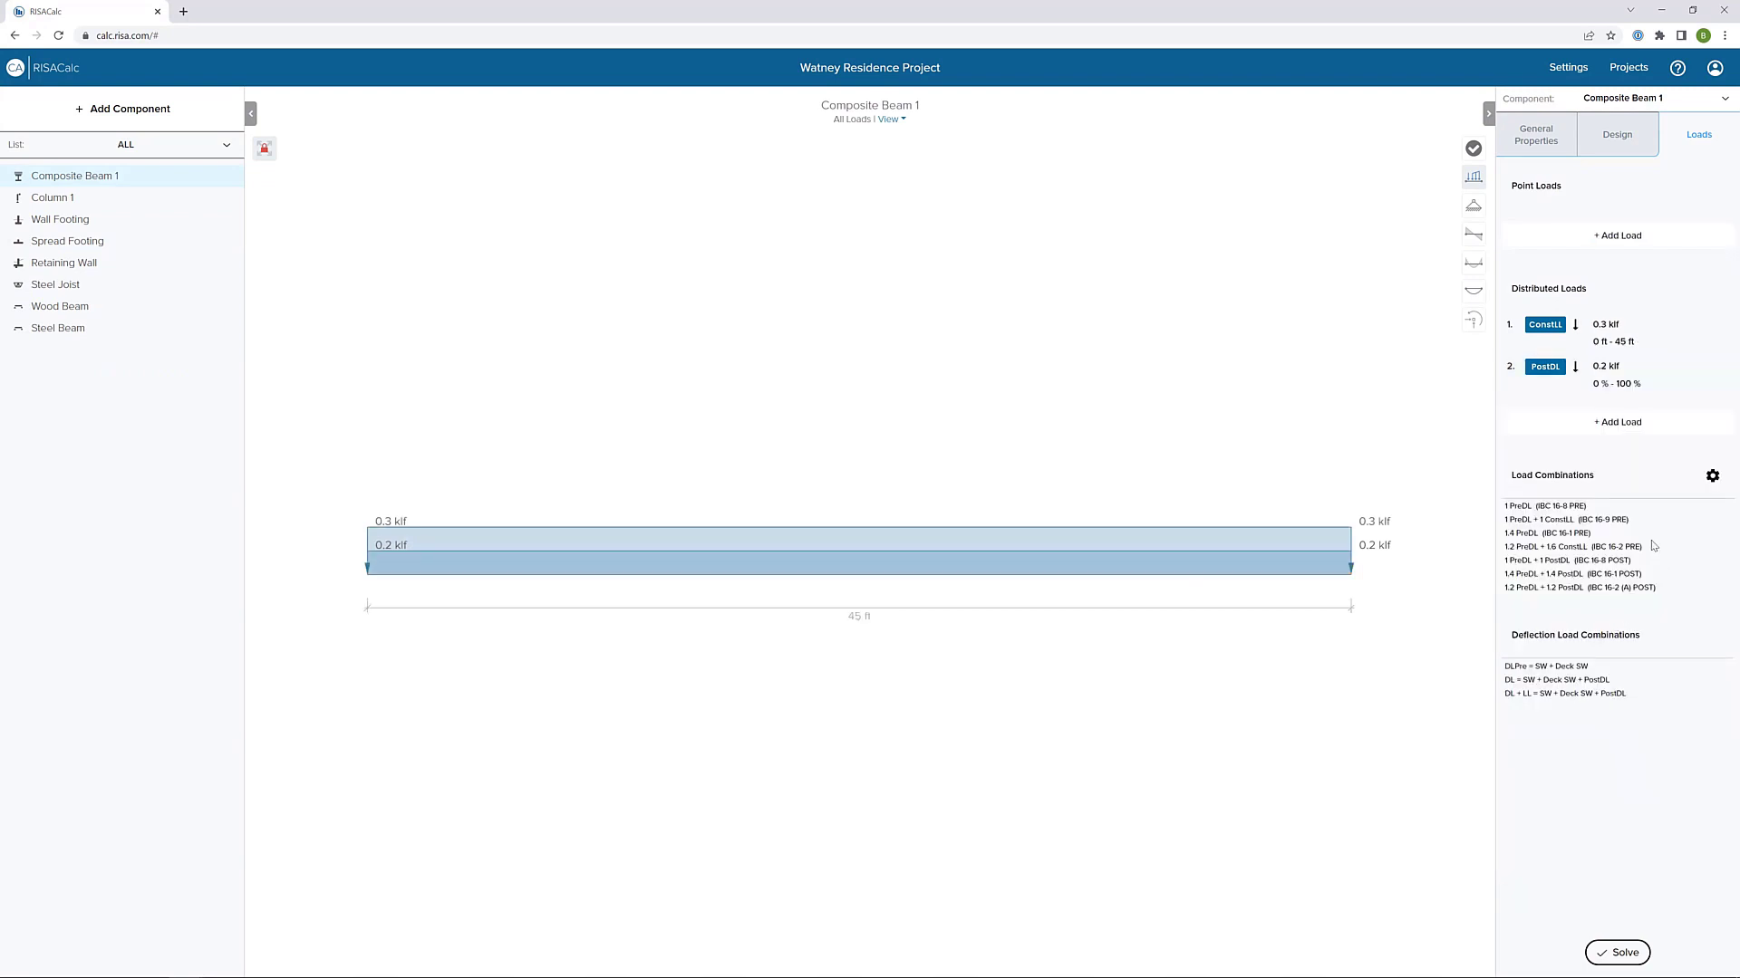
- Add a third distributed load in the Live Load category, with start and end magnitudes of 0.4 klf
{"action": "left_click", "coordinate": [1624, 423]}
{"action": "left_click", "coordinate": [1657, 458]}
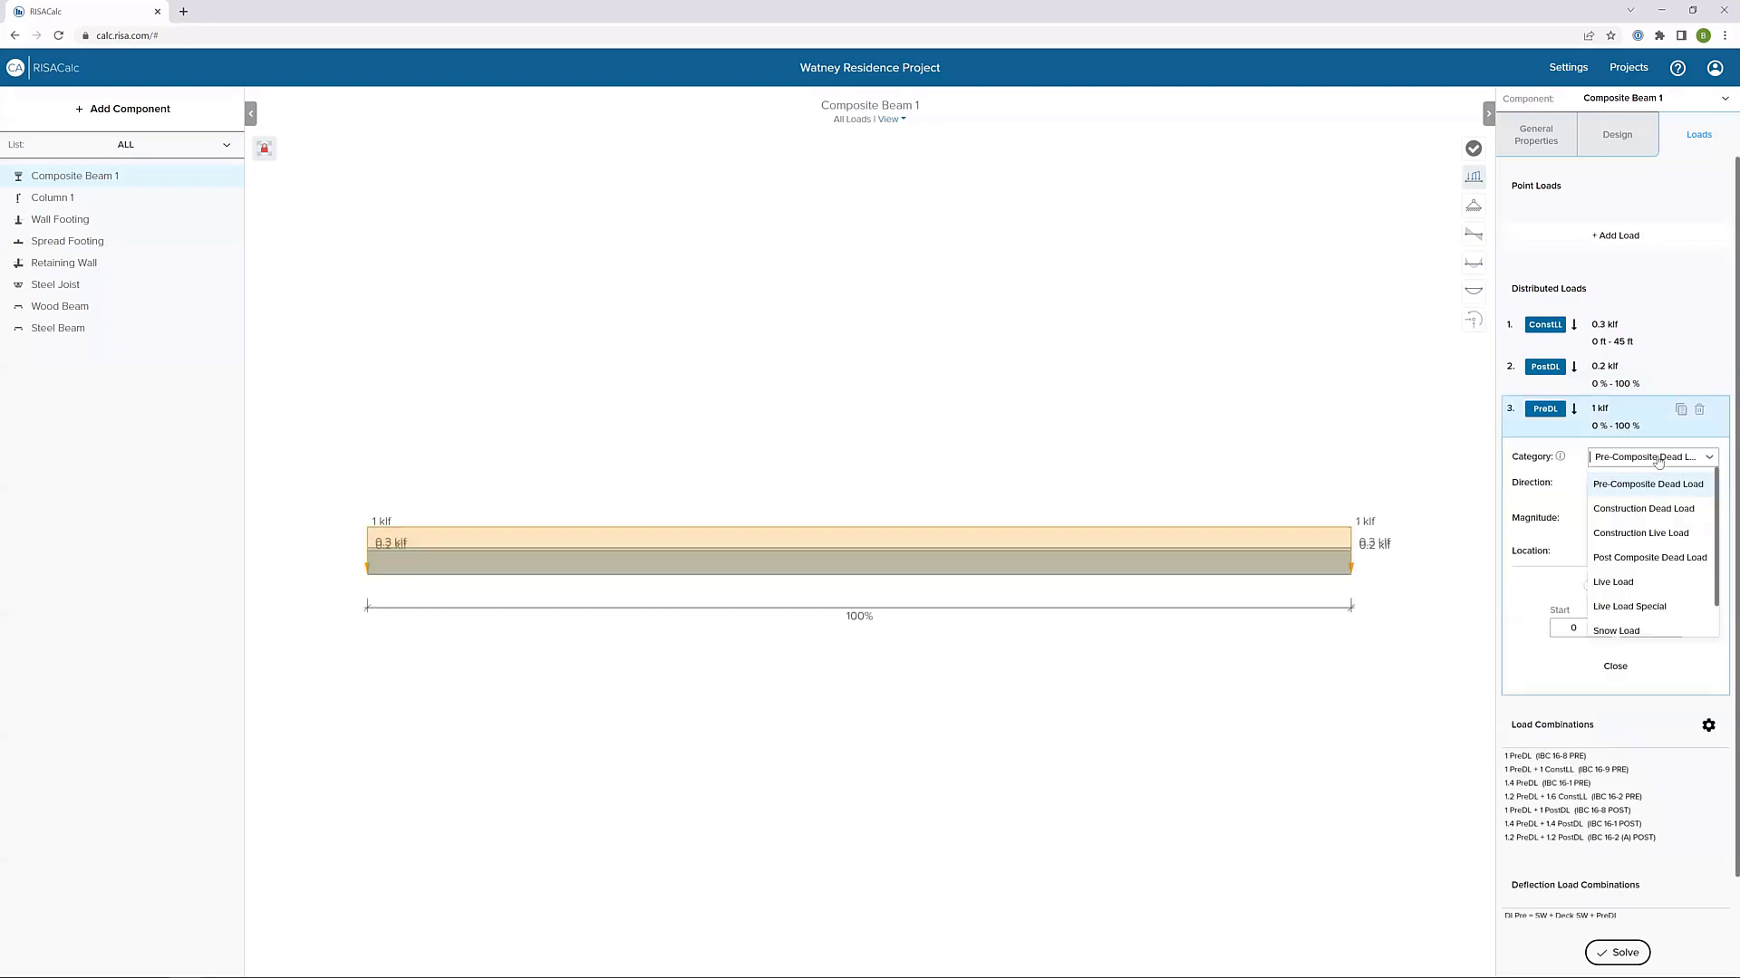
{"action": "left_click", "coordinate": [1622, 582]}
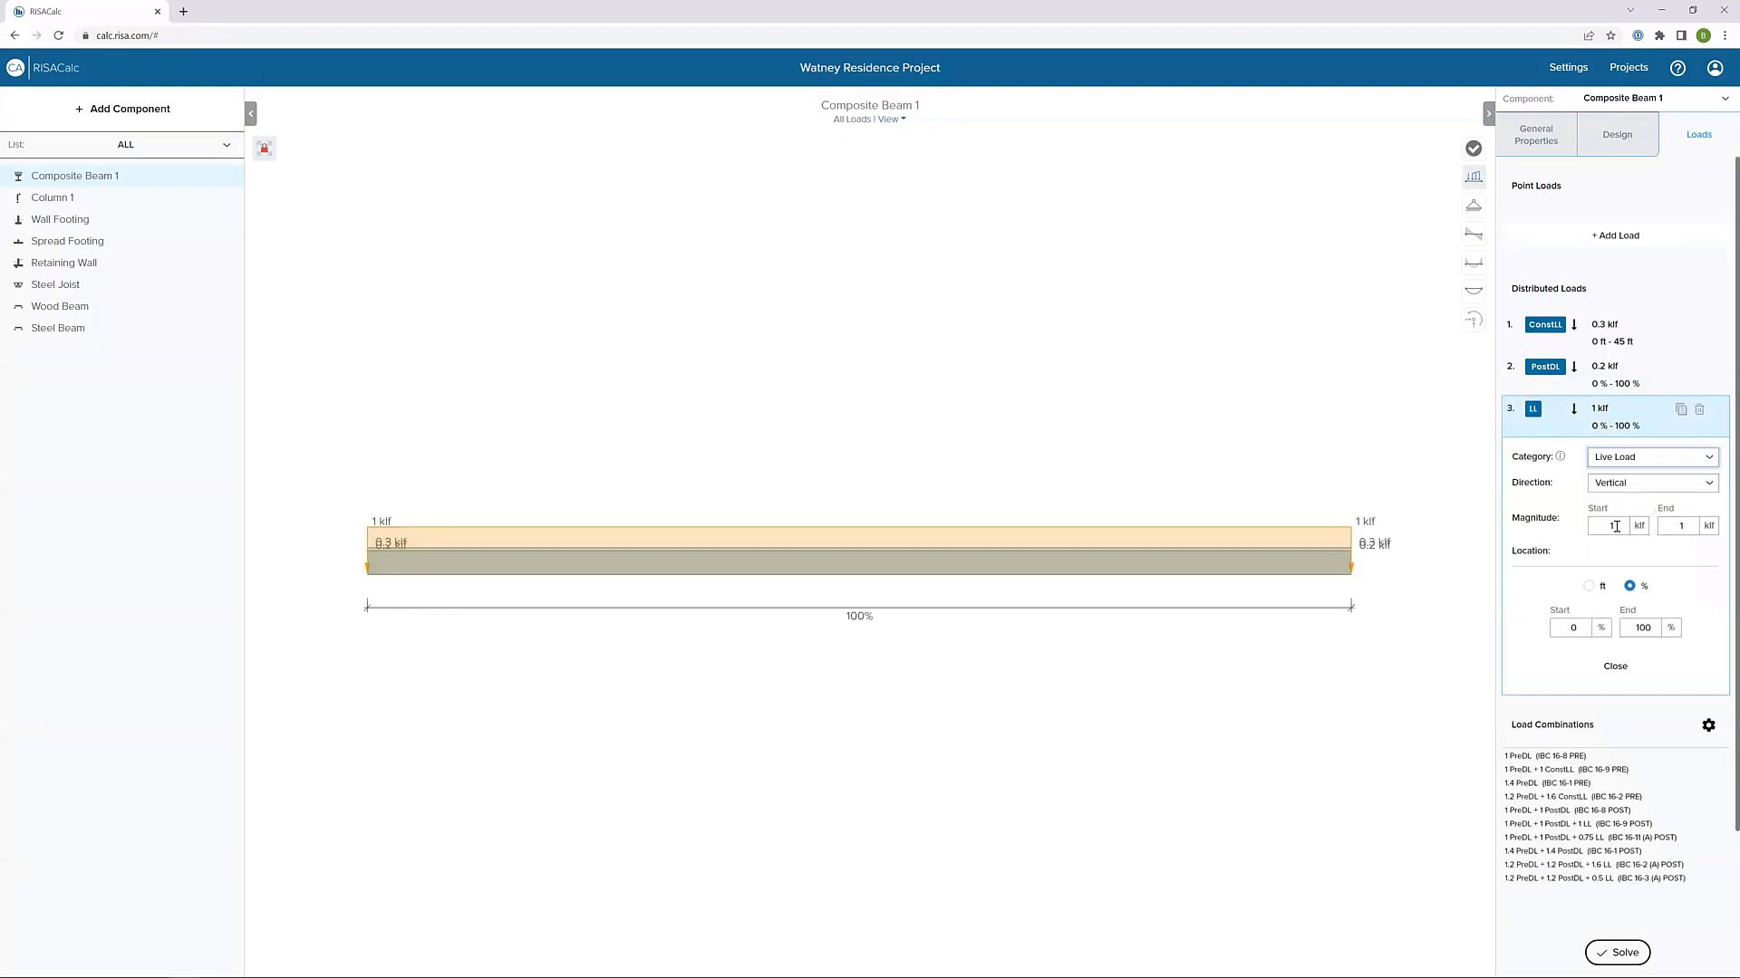
{"action": "double_click", "coordinate": [1612, 526]}
{"action": "type", "text": "0.4"}
{"action": "key", "text": "Tab"}
{"action": "type", "text": "0.4"}
{"action": "key", "text": "Tab"}
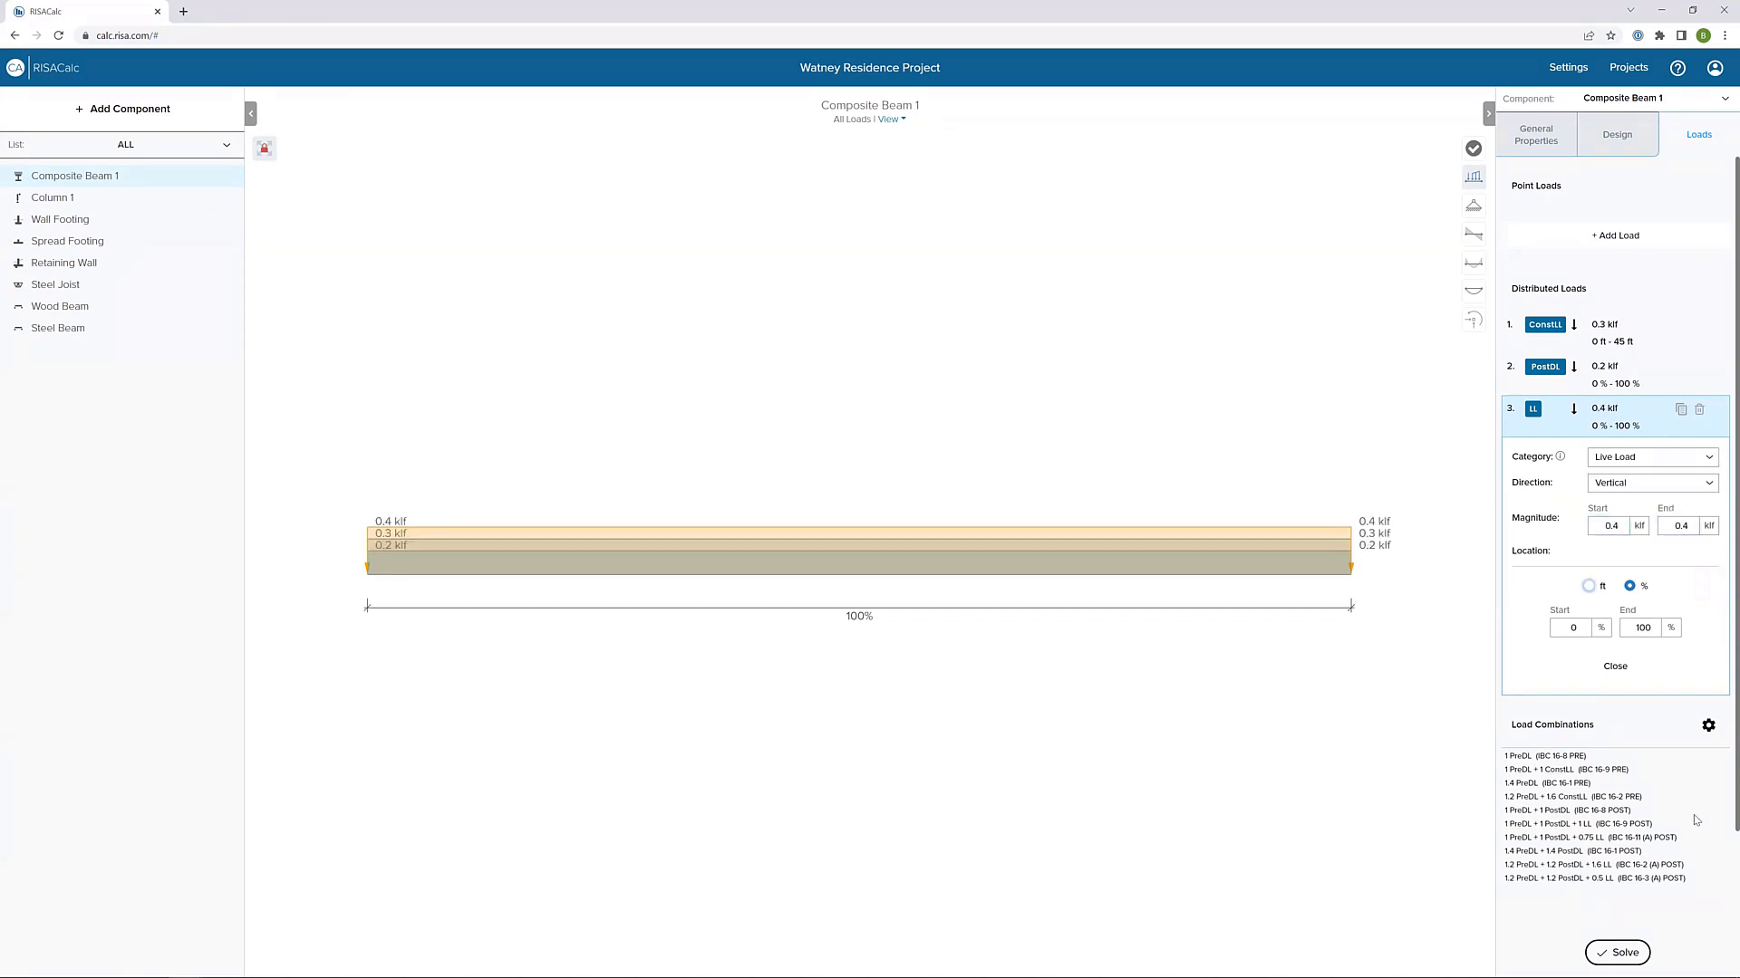
{"action": "left_click", "coordinate": [1615, 667]}
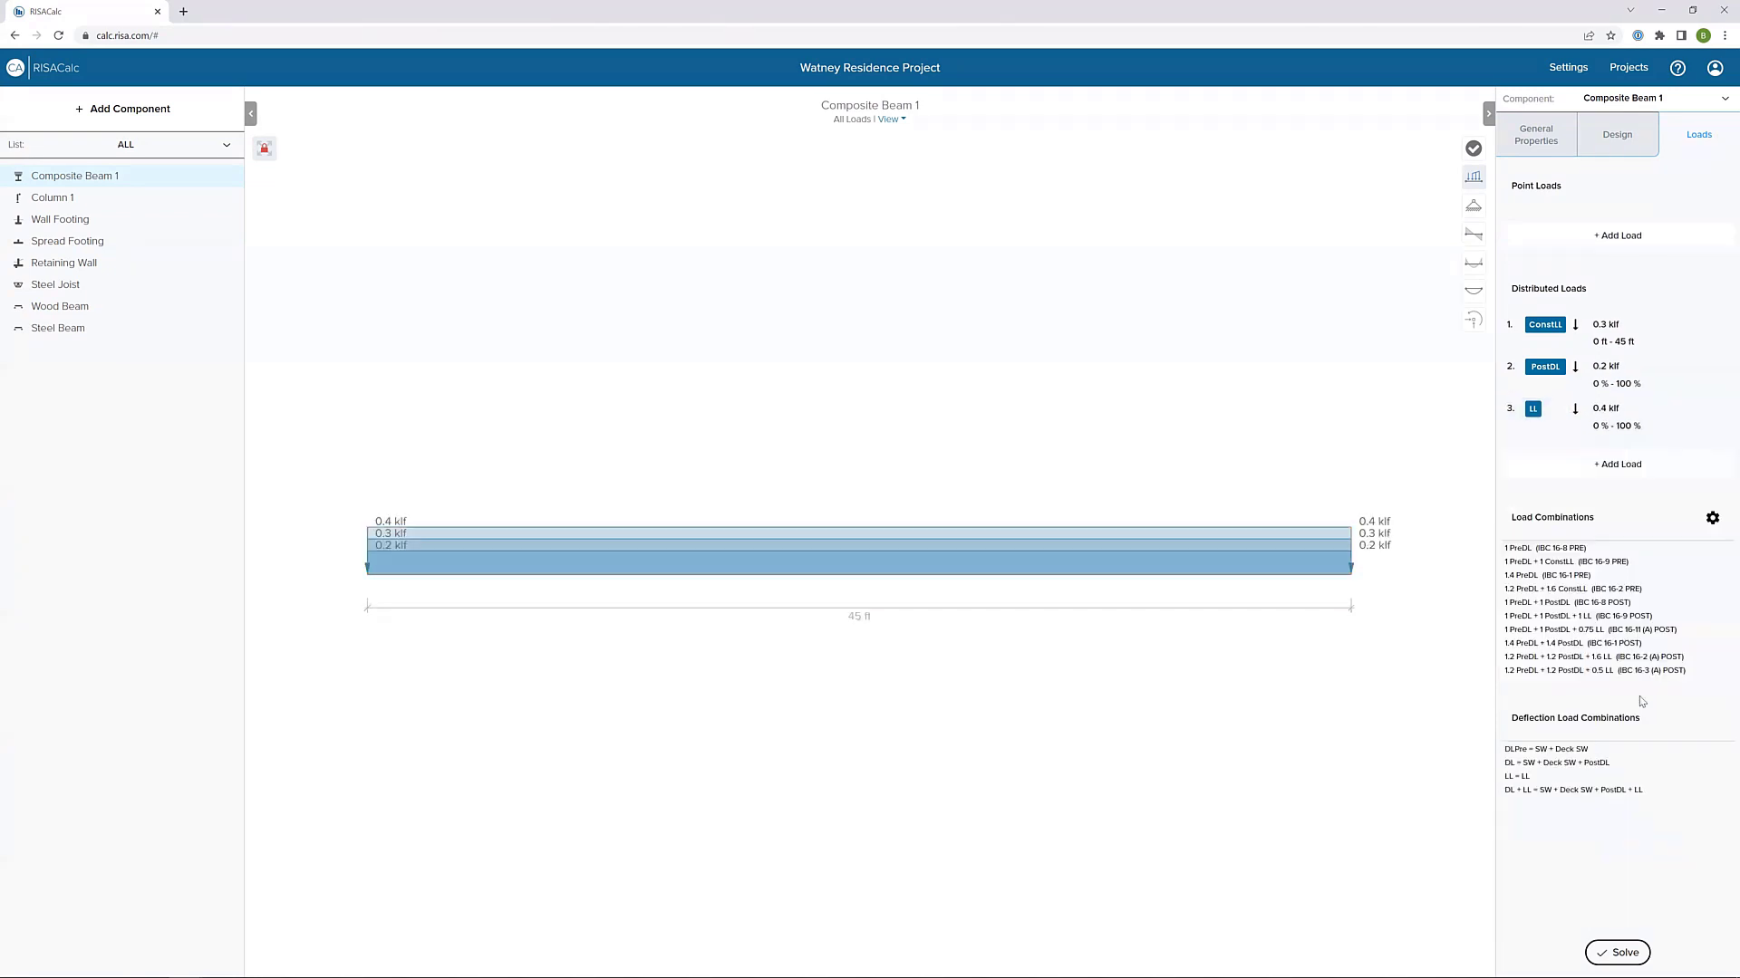
- Add a vertical Live Load point load of 5 k located 20 ft along the beam
{"action": "left_click", "coordinate": [1600, 239]}
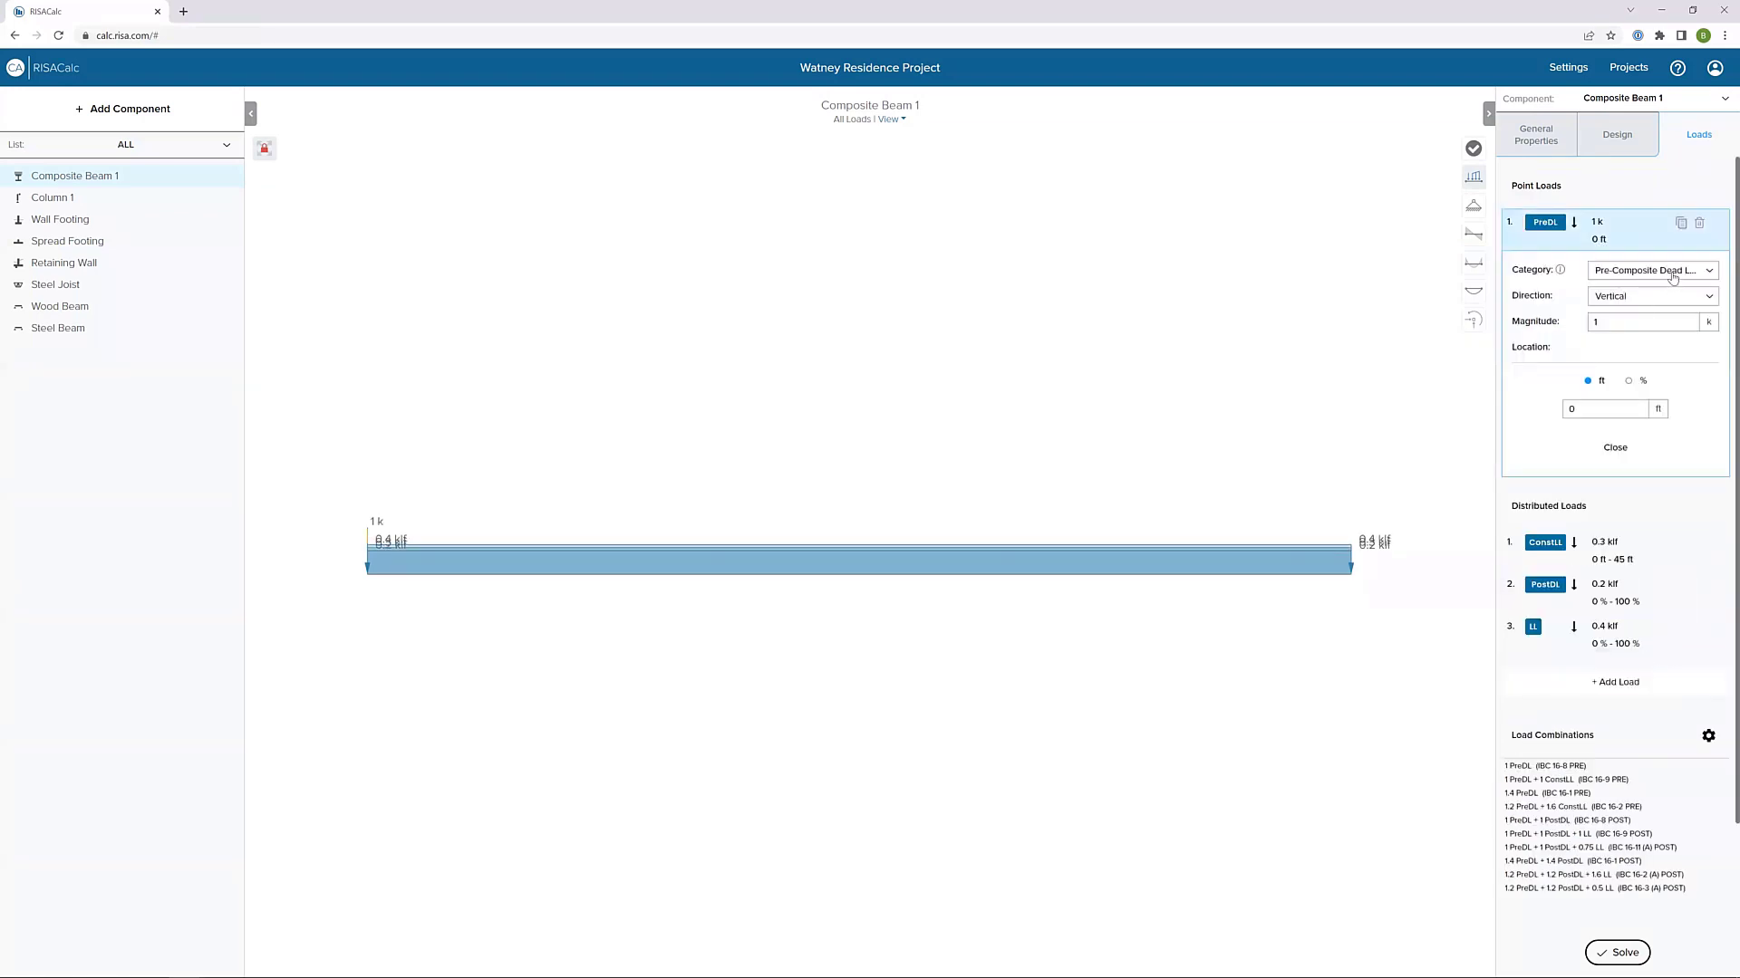
{"action": "left_click", "coordinate": [1673, 278]}
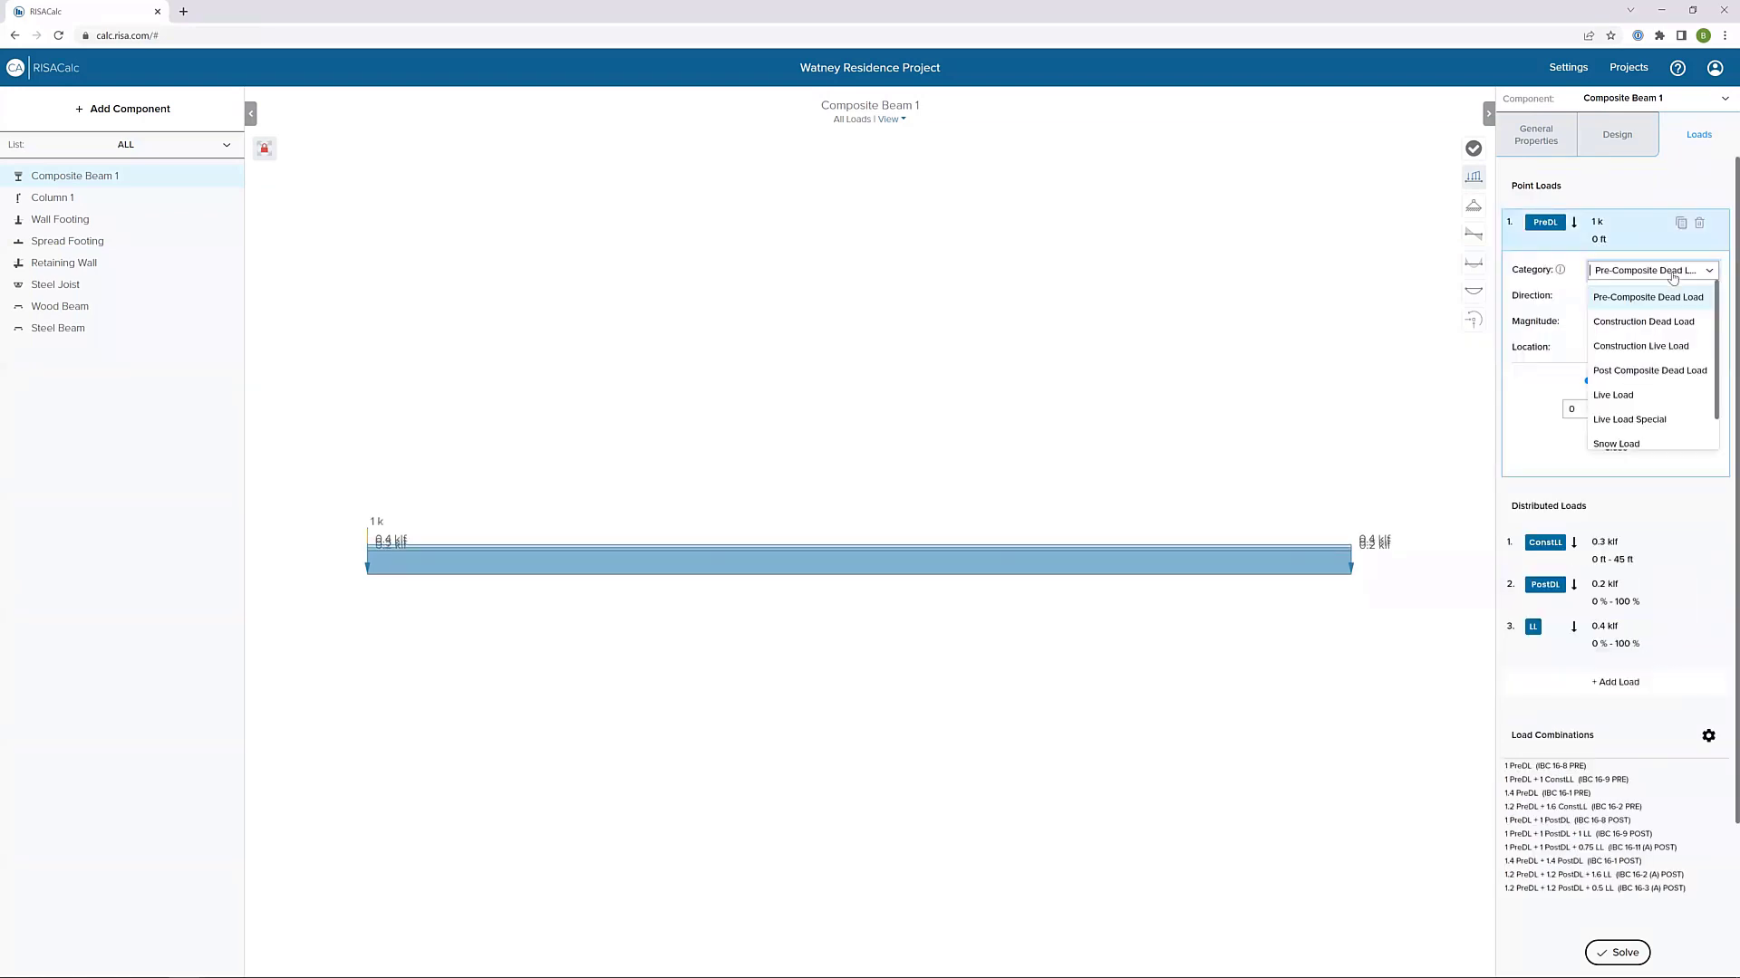
{"action": "left_click", "coordinate": [1656, 395]}
{"action": "left_click_drag", "start_coordinate": [1638, 328], "coordinate": [1563, 324]}
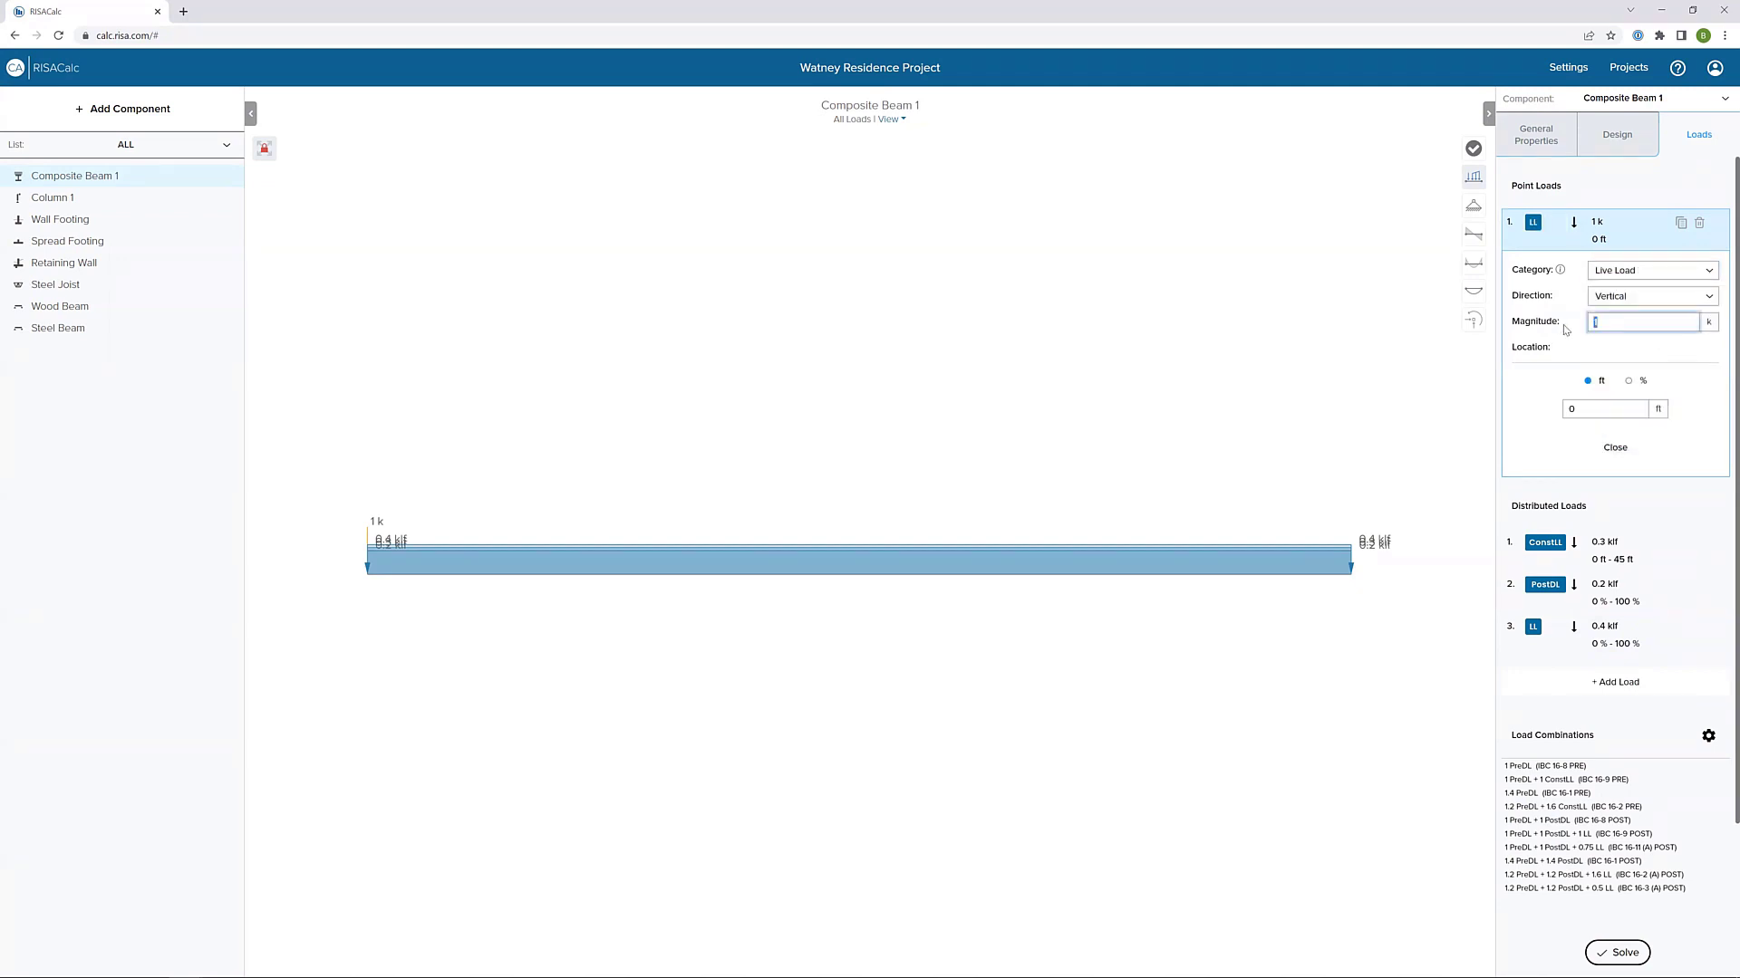
{"action": "type", "text": "5"}
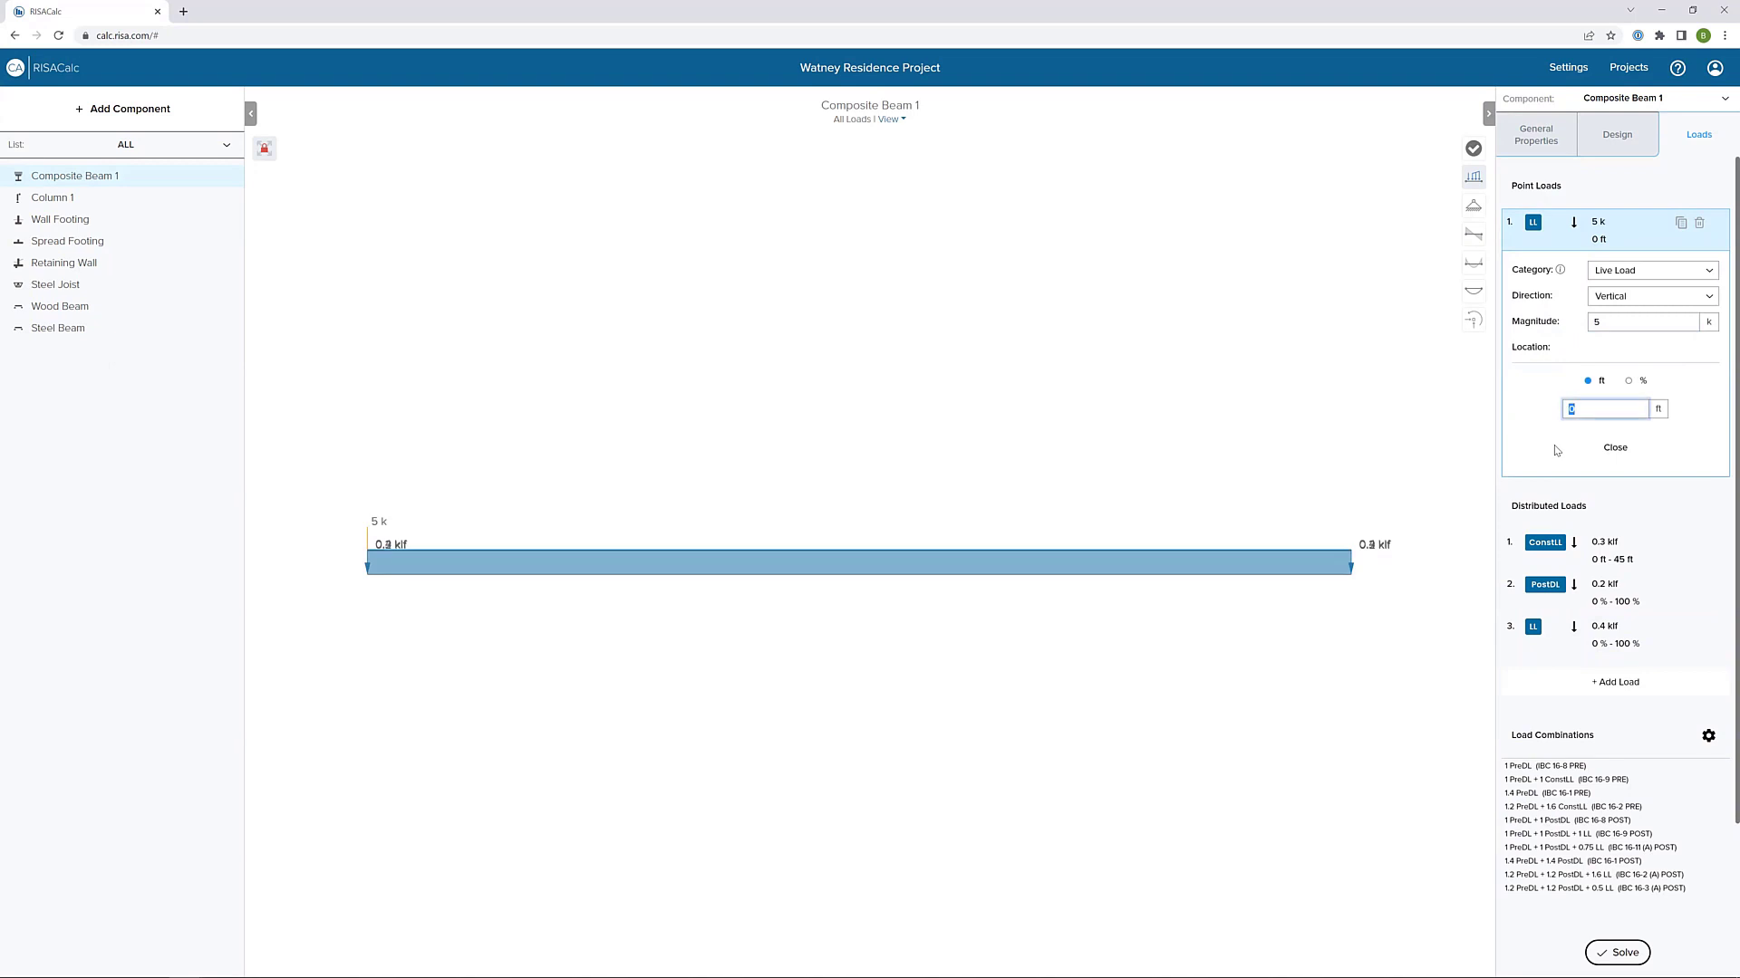
{"action": "type", "text": "20"}
{"action": "left_click", "coordinate": [1555, 450]}
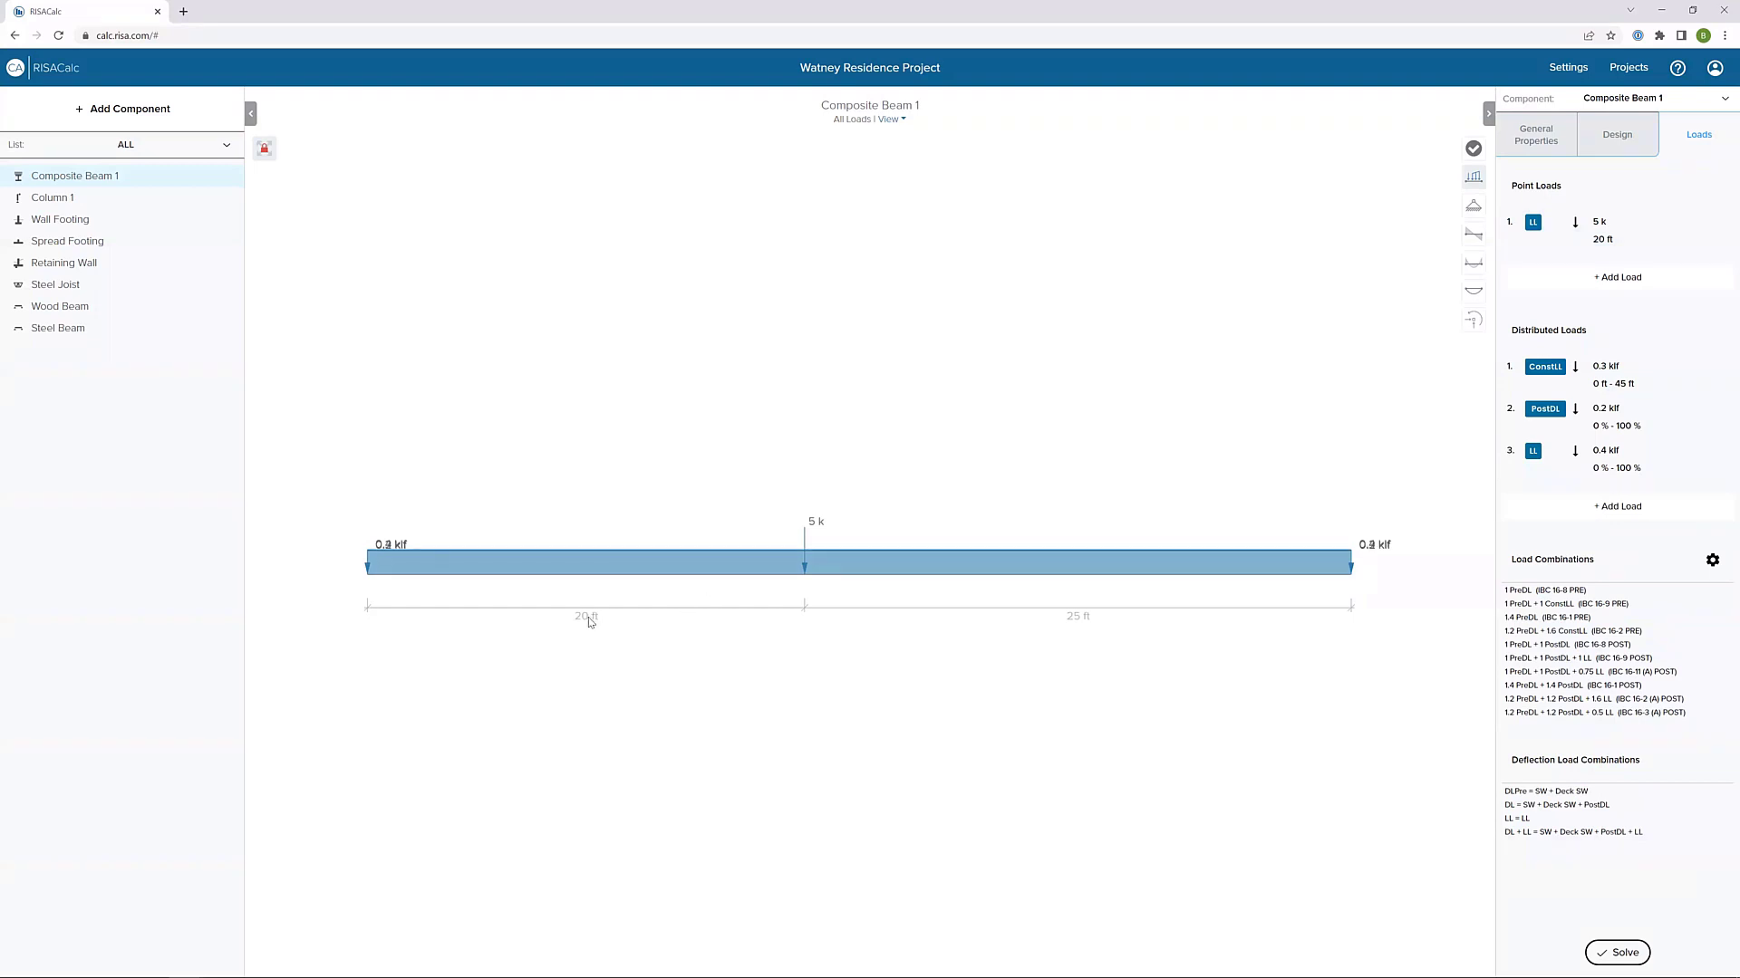
- Open the point load's location for editing directly from the beam diagram
{"action": "left_click", "coordinate": [818, 525]}
{"action": "left_click", "coordinate": [582, 615]}
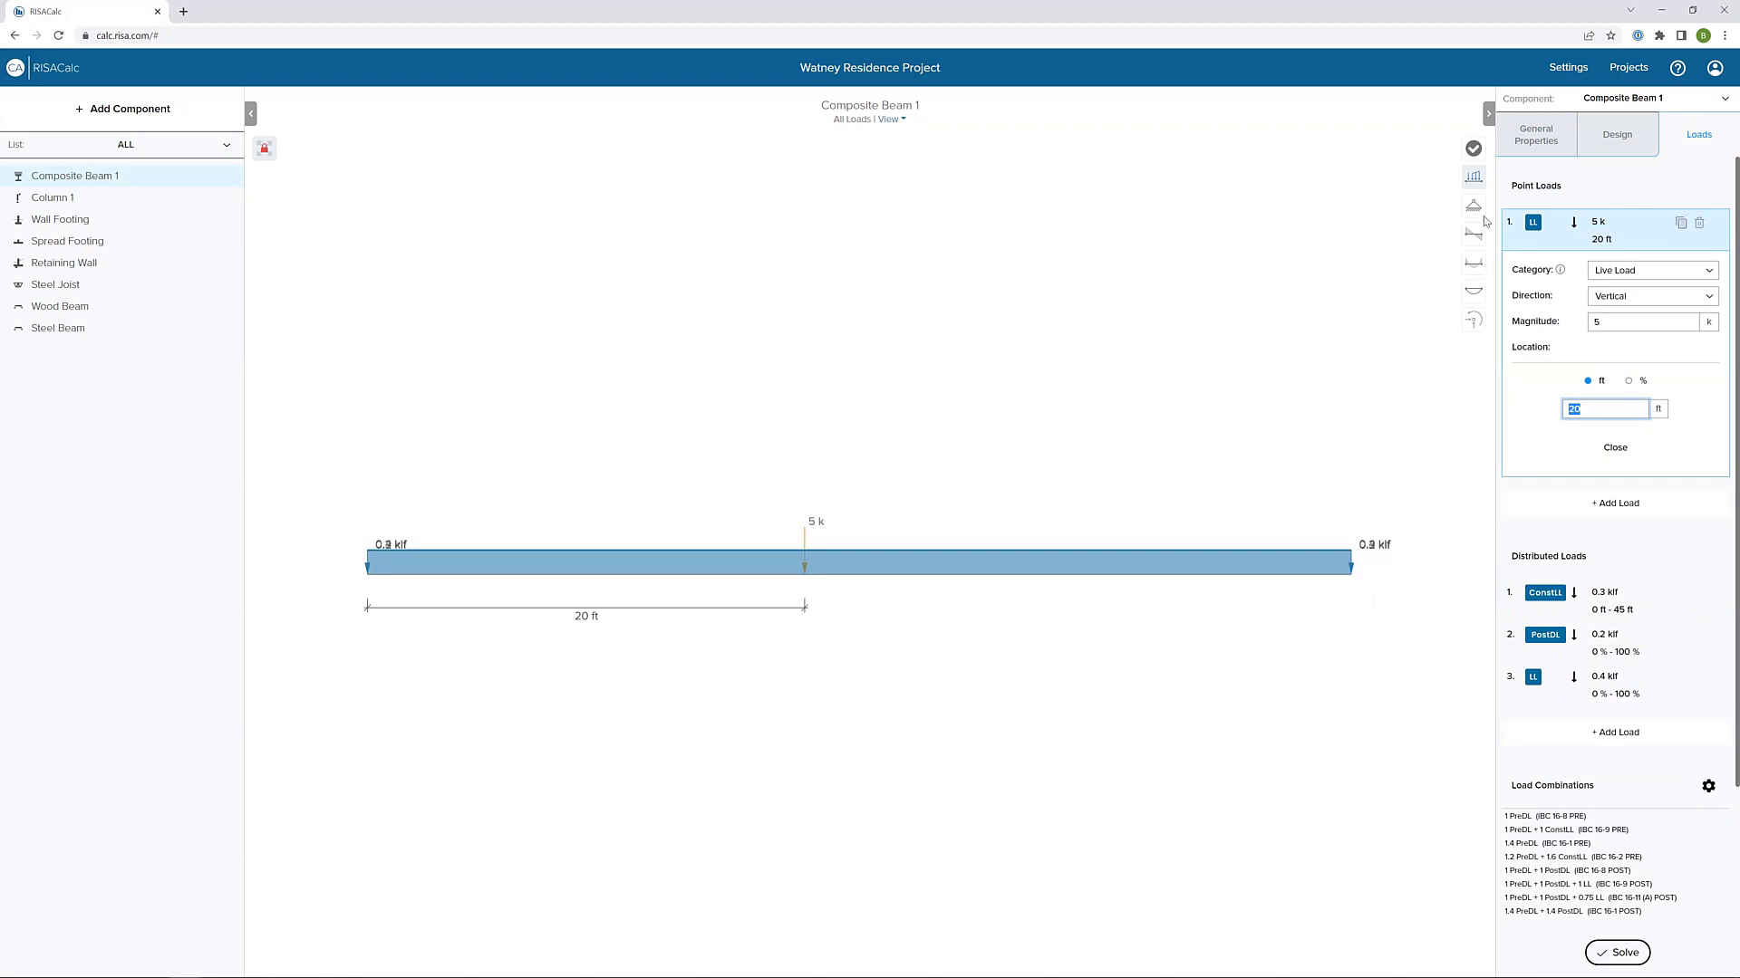
- Solve the composite beam and display the moment diagram on the model
{"action": "left_click", "coordinate": [1473, 149]}
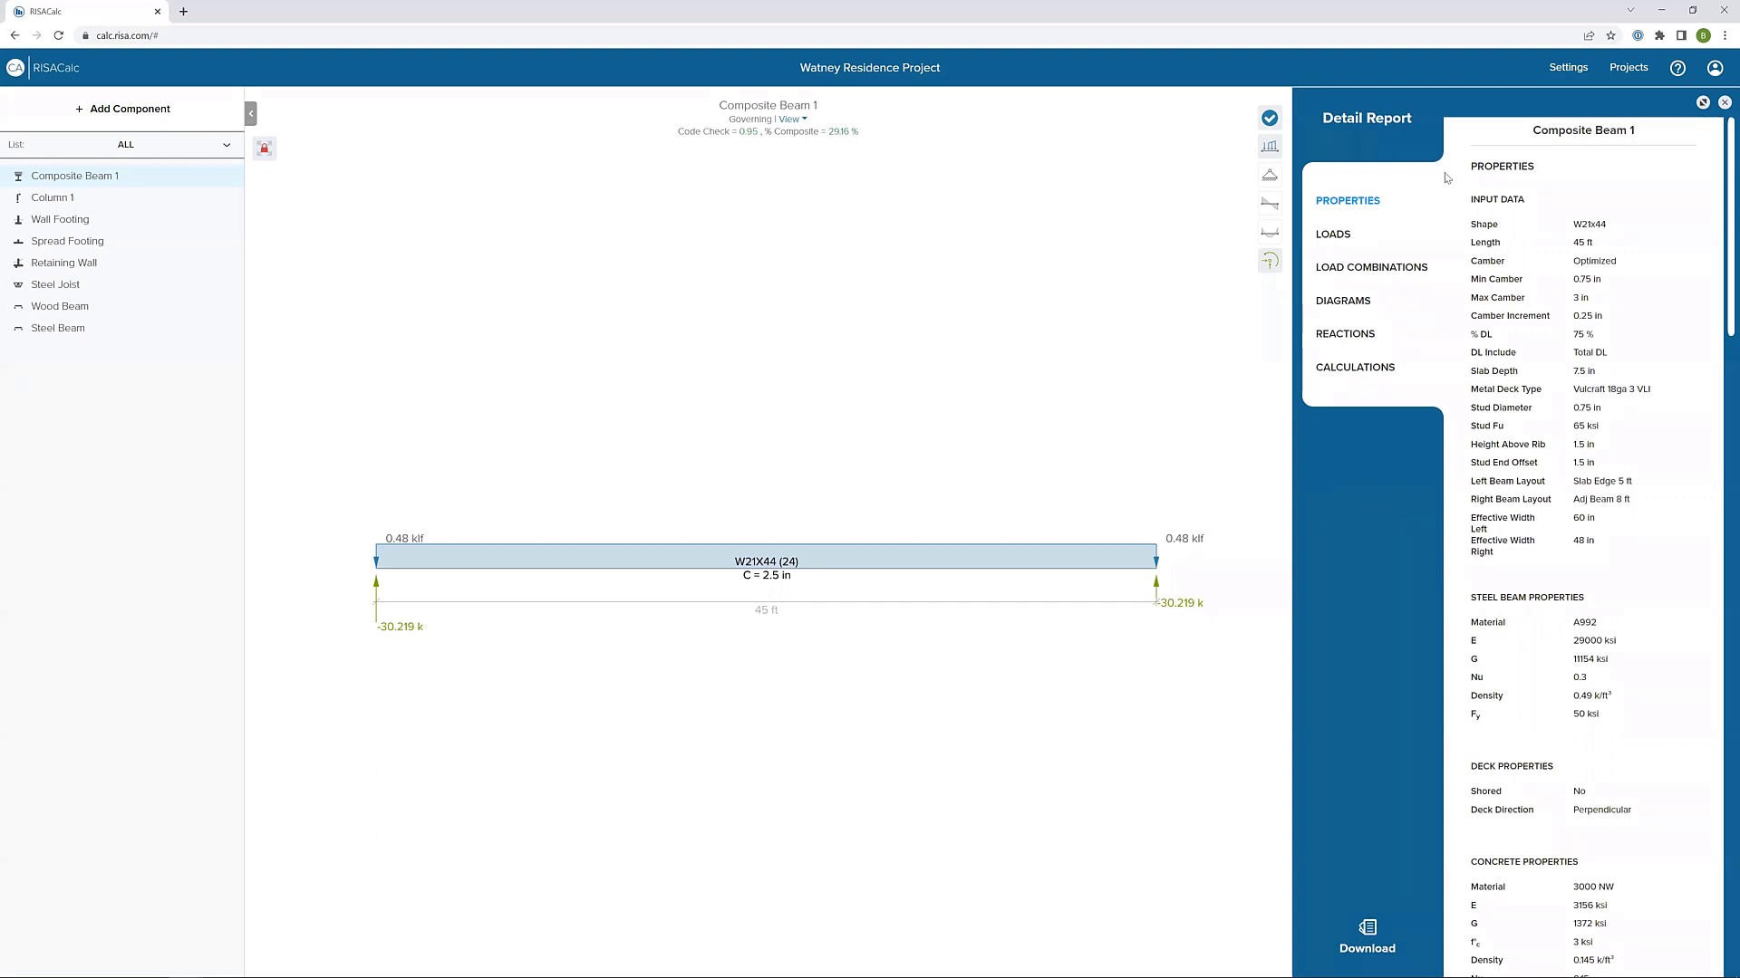
{"action": "left_click", "coordinate": [1270, 232]}
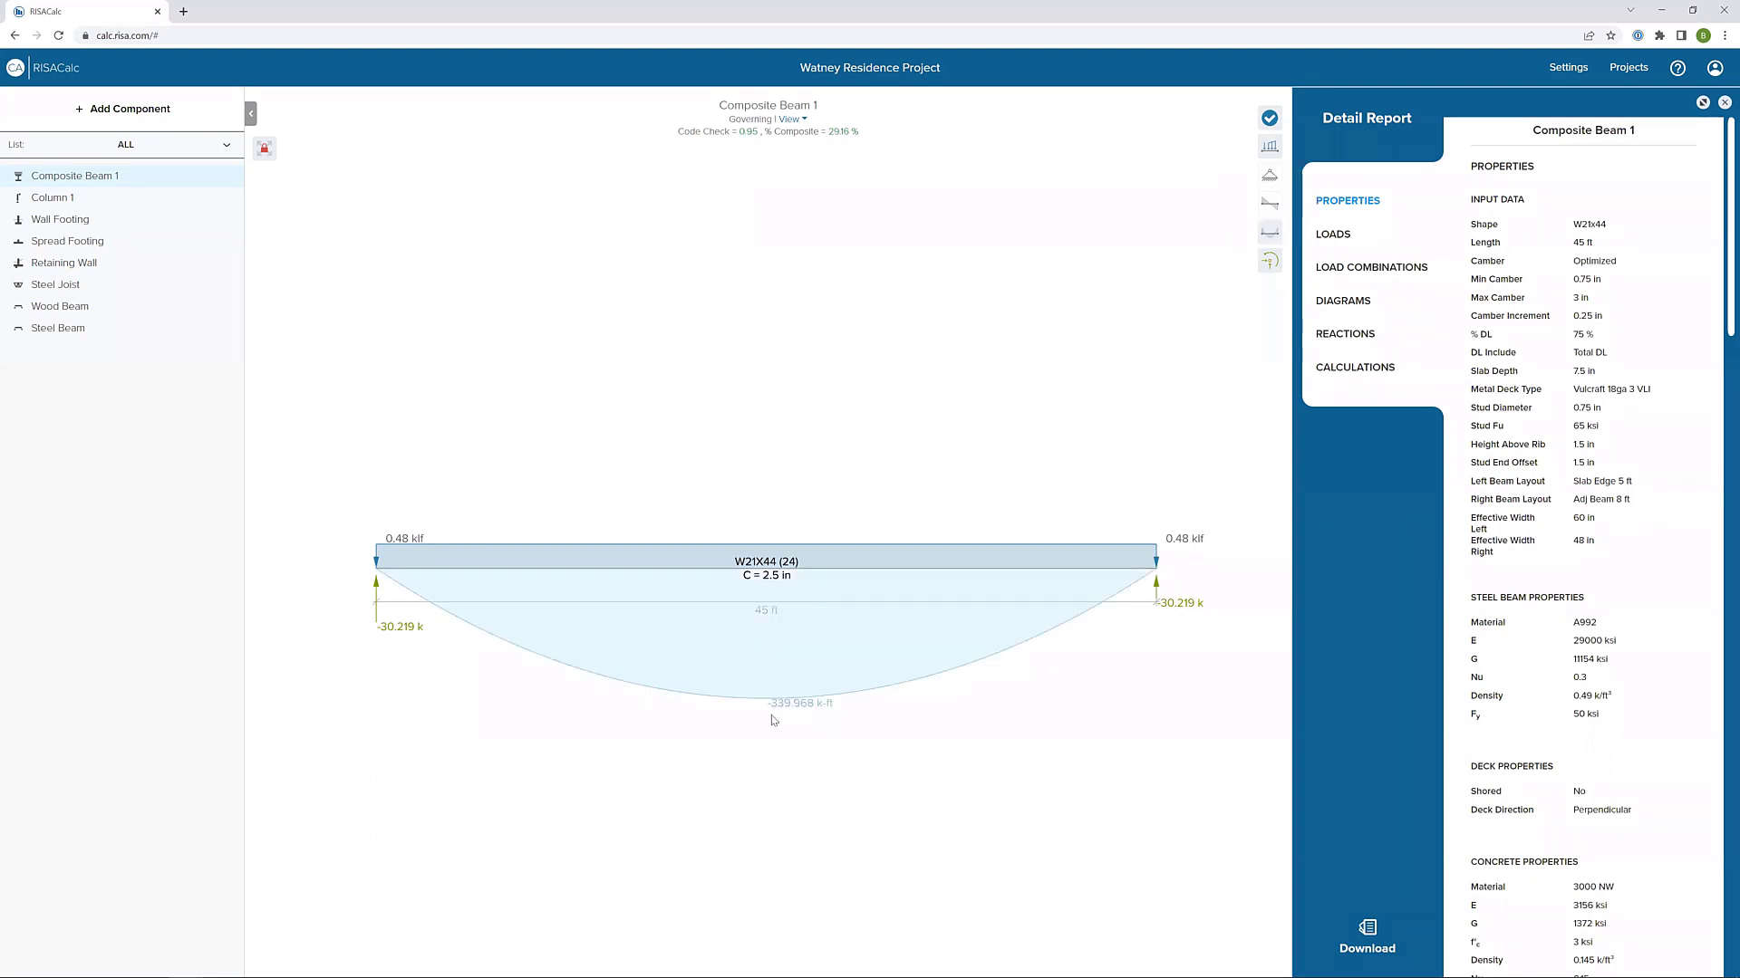
{"action": "mouse_move", "coordinate": [818, 614]}
- Expand the detail report to full view and review its properties, loads, load combinations, diagrams and reactions
{"action": "left_click", "coordinate": [1703, 102]}
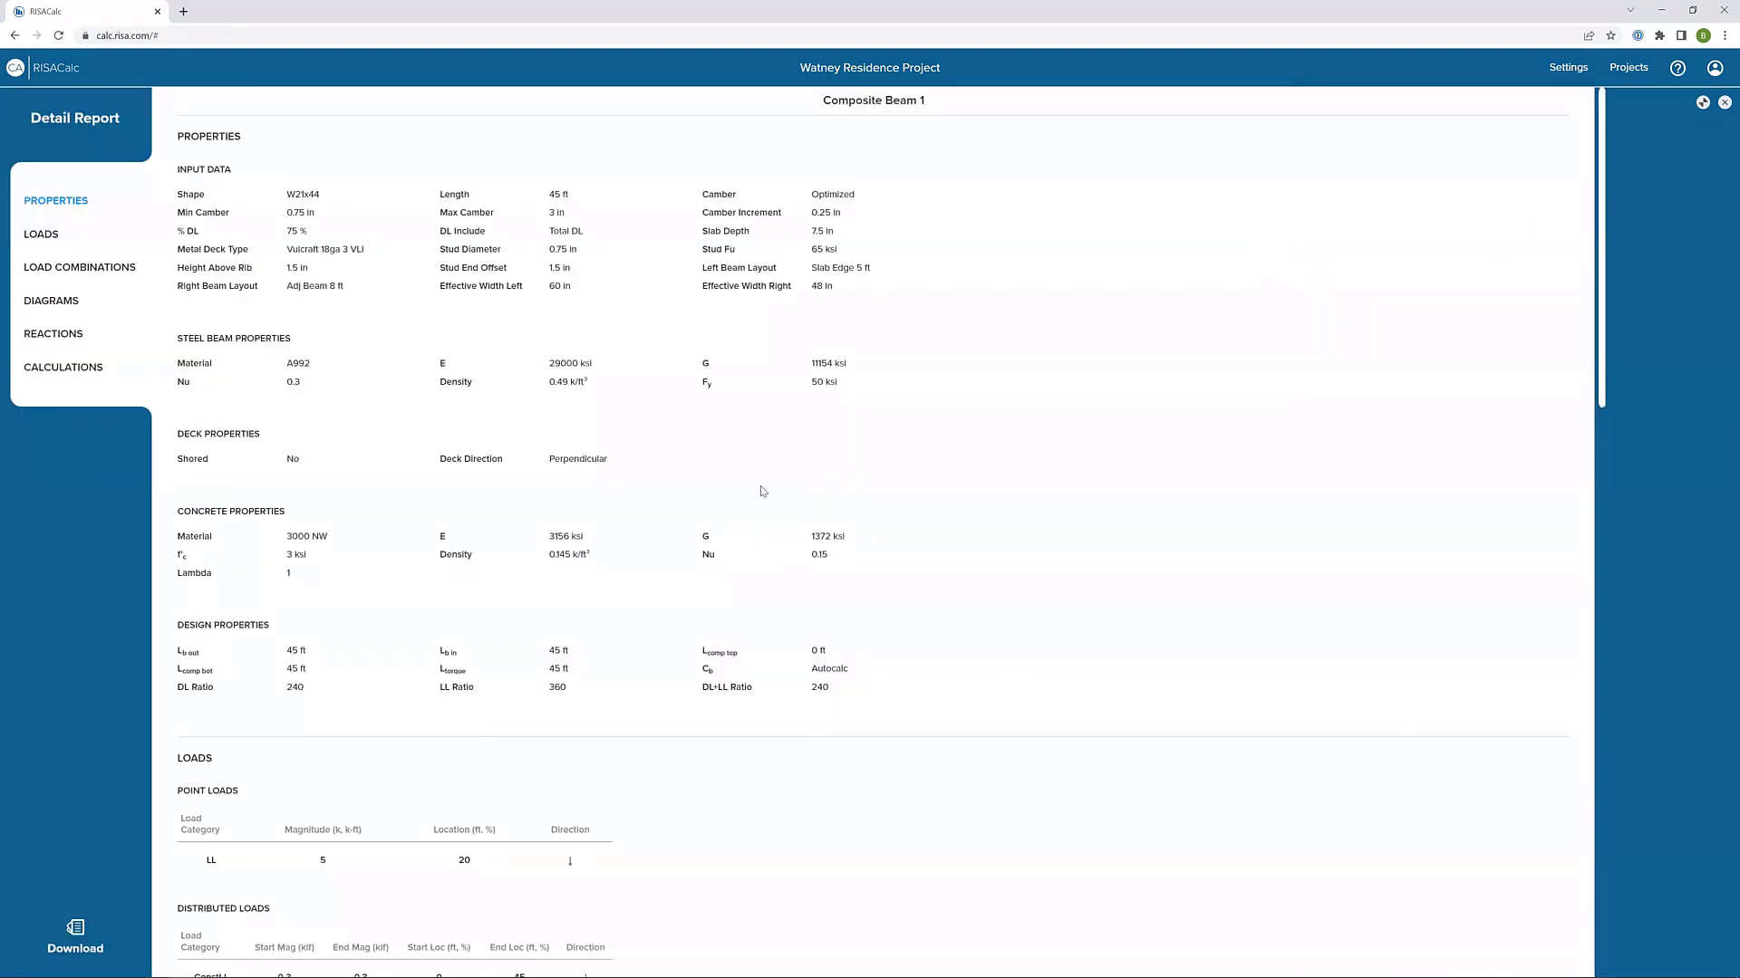
{"action": "scroll", "coordinate": [771, 463], "scroll_direction": "down", "scroll_amount": 3}
{"action": "scroll", "coordinate": [771, 464], "scroll_direction": "down", "scroll_amount": 5}
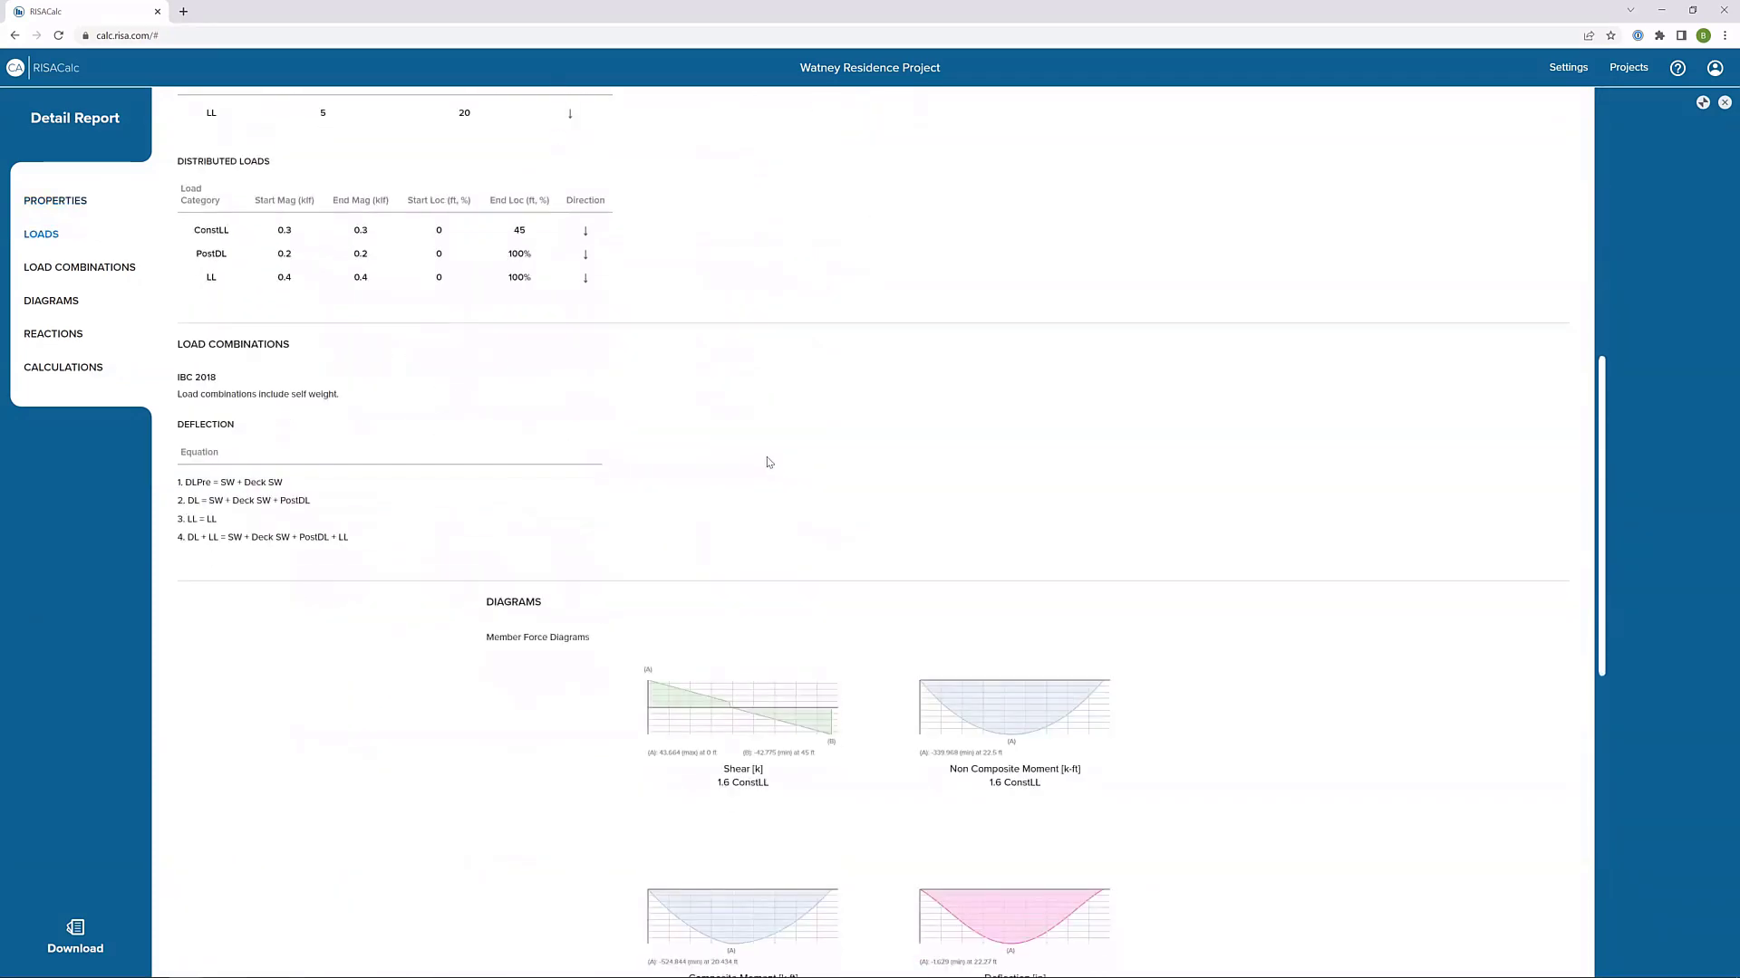
{"action": "scroll", "coordinate": [769, 463], "scroll_direction": "down", "scroll_amount": 3}
{"action": "scroll", "coordinate": [732, 453], "scroll_direction": "down", "scroll_amount": 6}
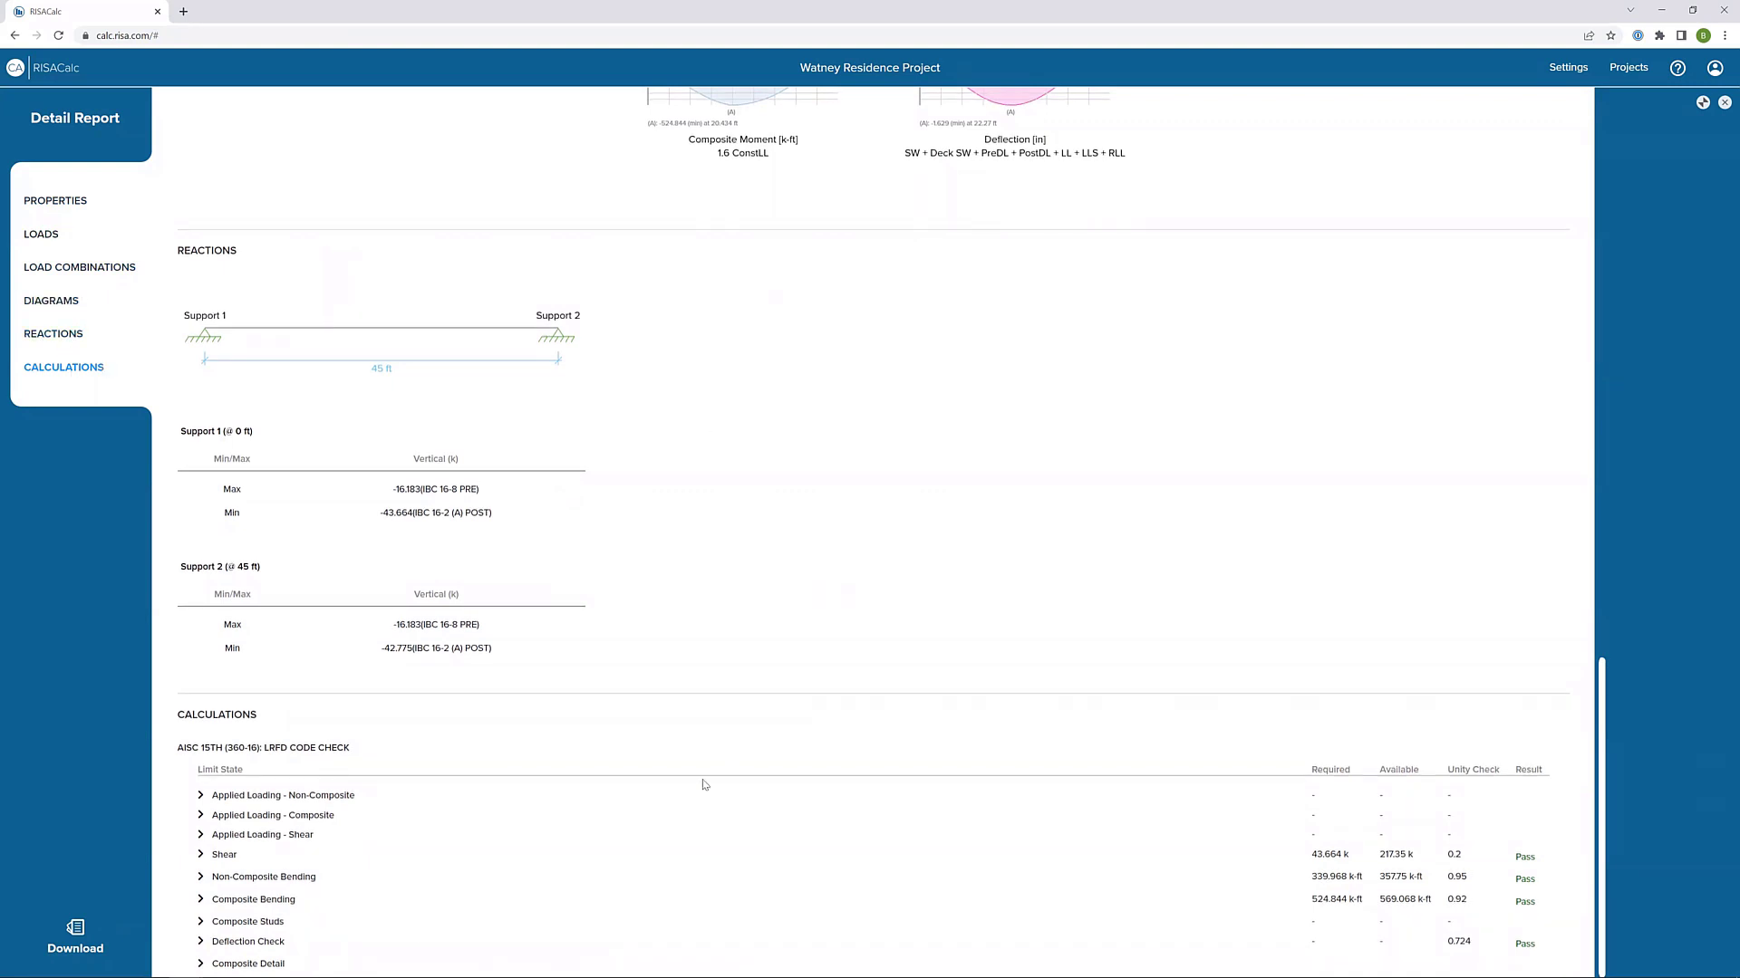
- Examine the Applied Loading - Composite calculations in the code check, and collapse them again
{"action": "left_click", "coordinate": [313, 815]}
{"action": "scroll", "coordinate": [417, 798], "scroll_direction": "down", "scroll_amount": 2}
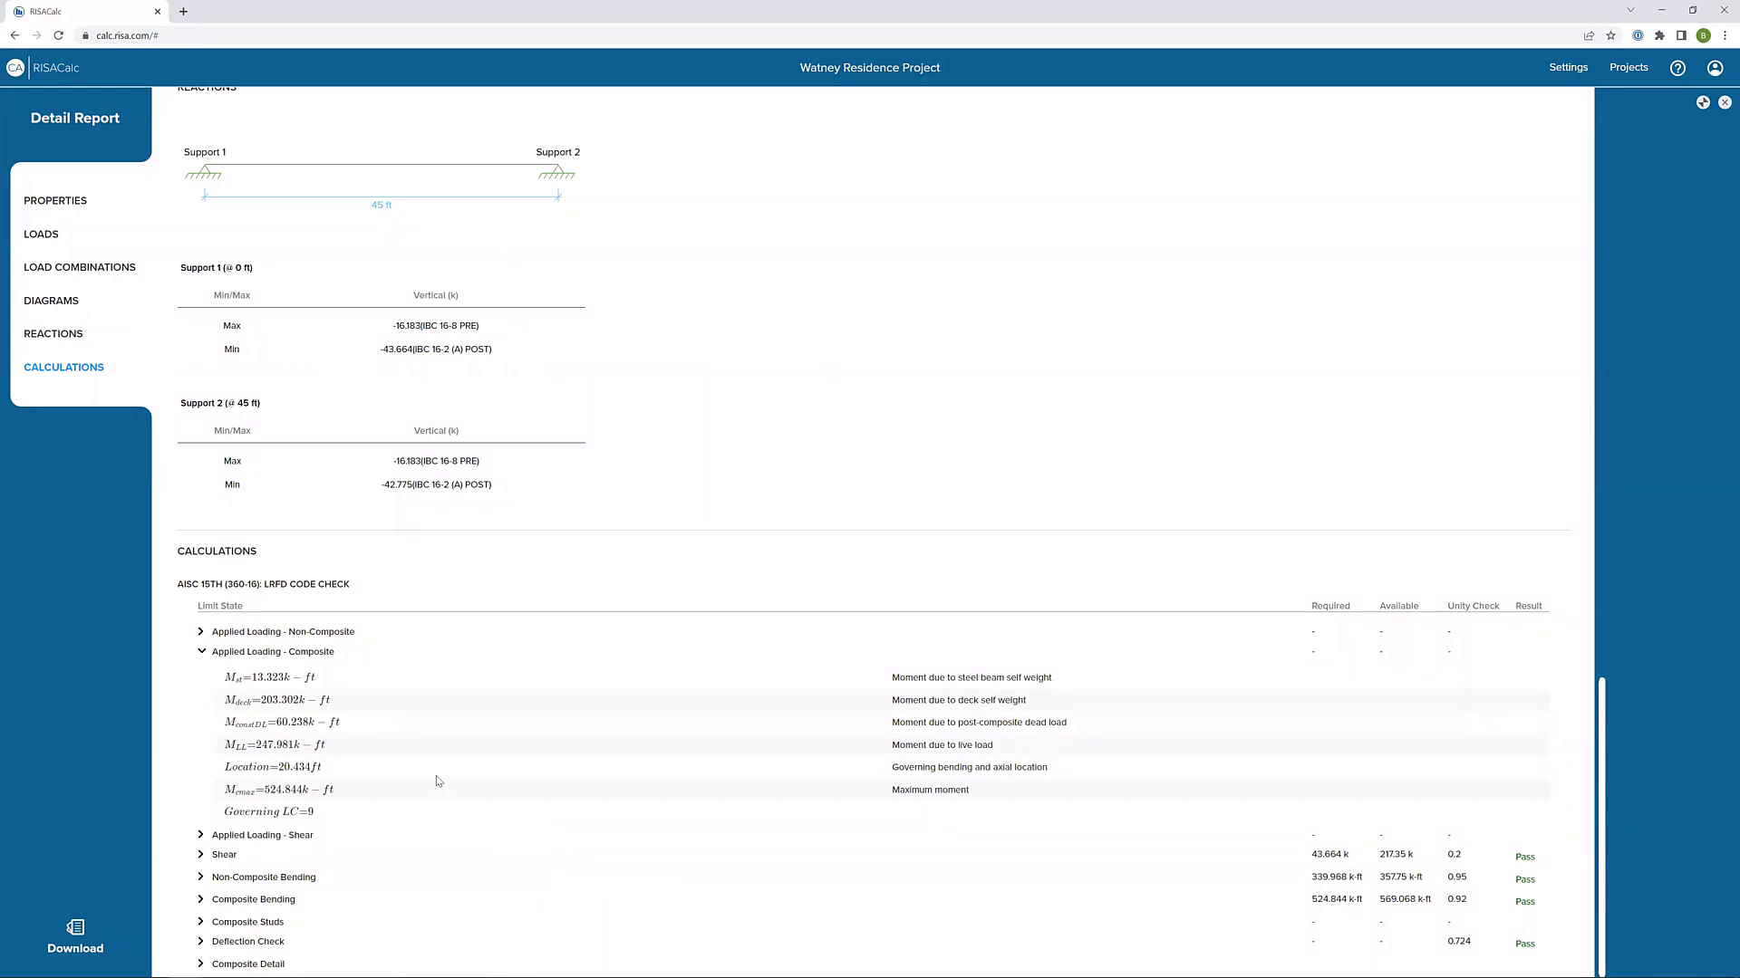
{"action": "left_click", "coordinate": [299, 652]}
- Expand the Non-Composite Bending limit state and examine its buckling, slenderness, yielding and flexural strength checks
{"action": "left_click", "coordinate": [262, 877]}
{"action": "scroll", "coordinate": [622, 711], "scroll_direction": "down", "scroll_amount": 7}
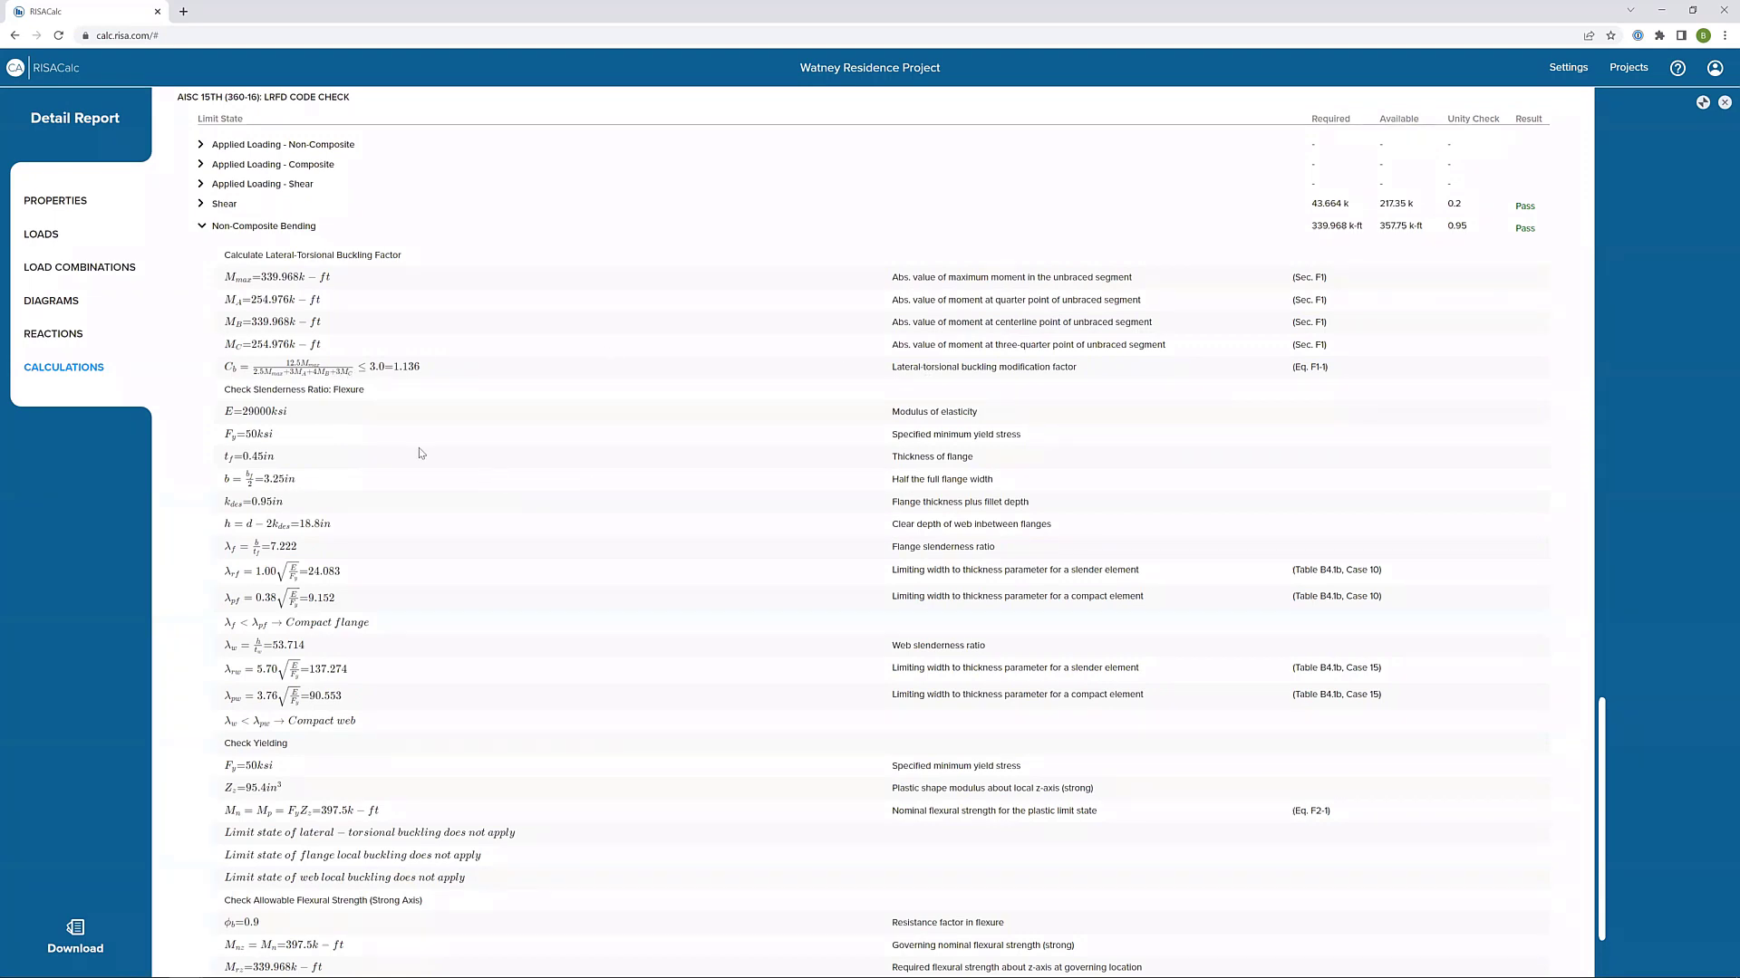
{"action": "scroll", "coordinate": [420, 458], "scroll_direction": "down", "scroll_amount": 2}
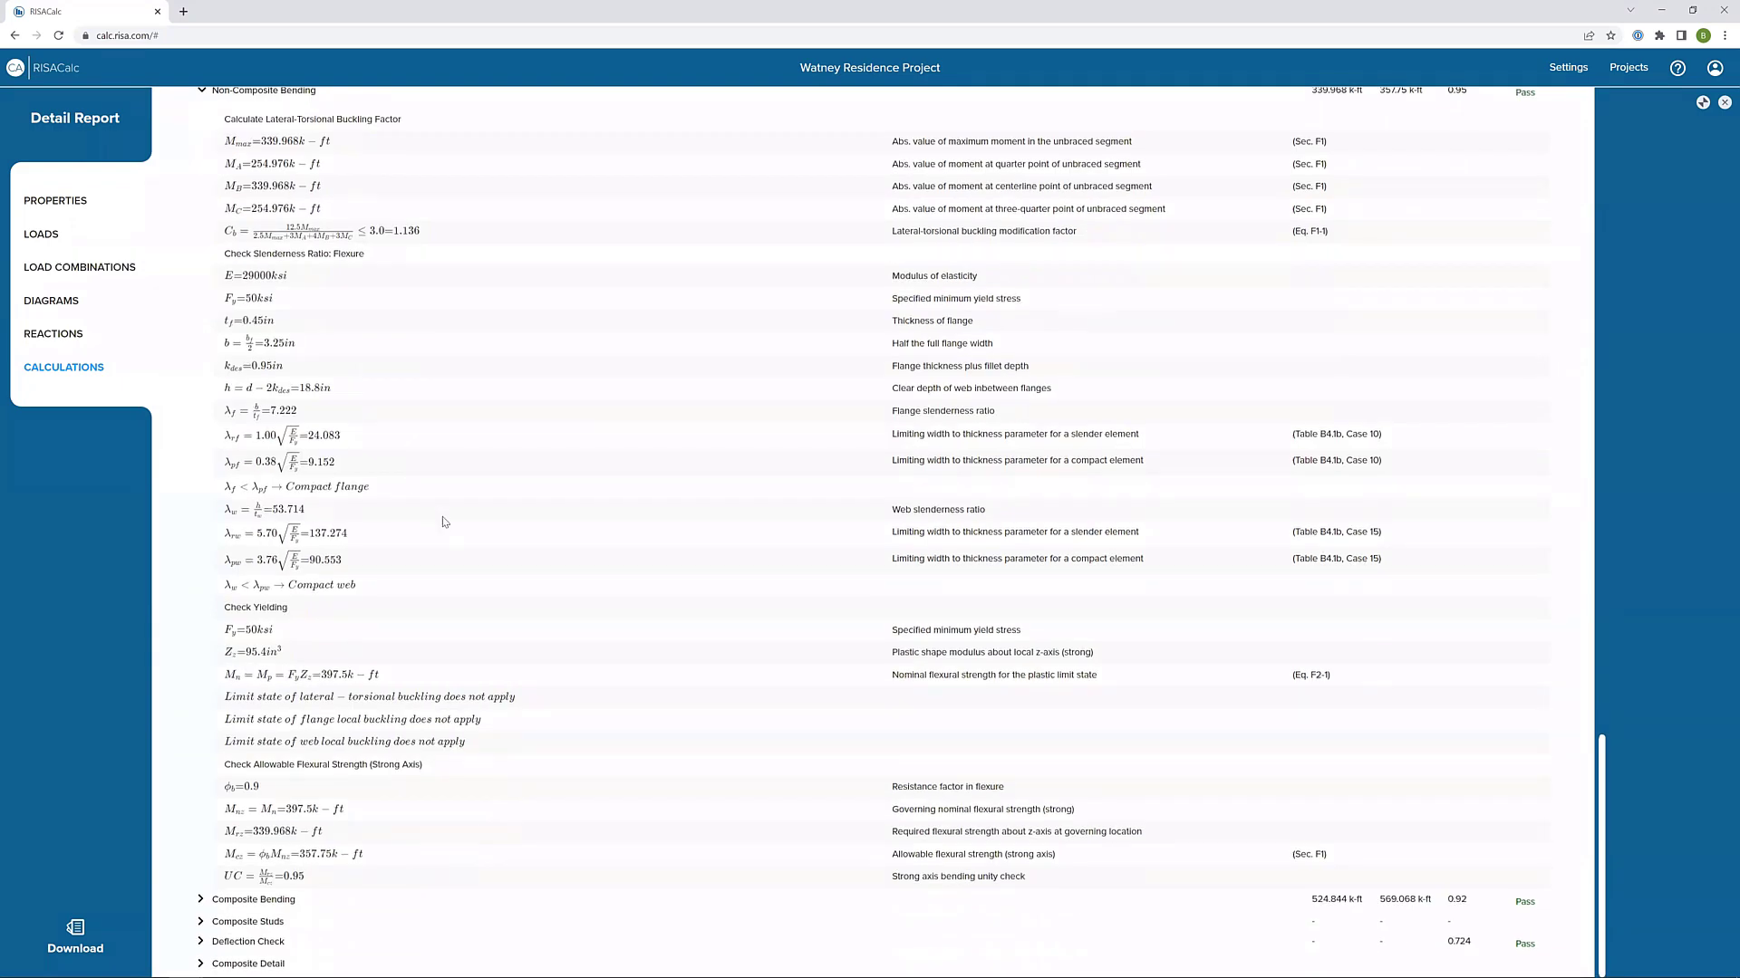
- Expand the Composite Studs calculations and examine the stud capacity, quantity and percent composite
{"action": "left_click", "coordinate": [278, 922]}
{"action": "scroll", "coordinate": [462, 790], "scroll_direction": "down", "scroll_amount": 3}
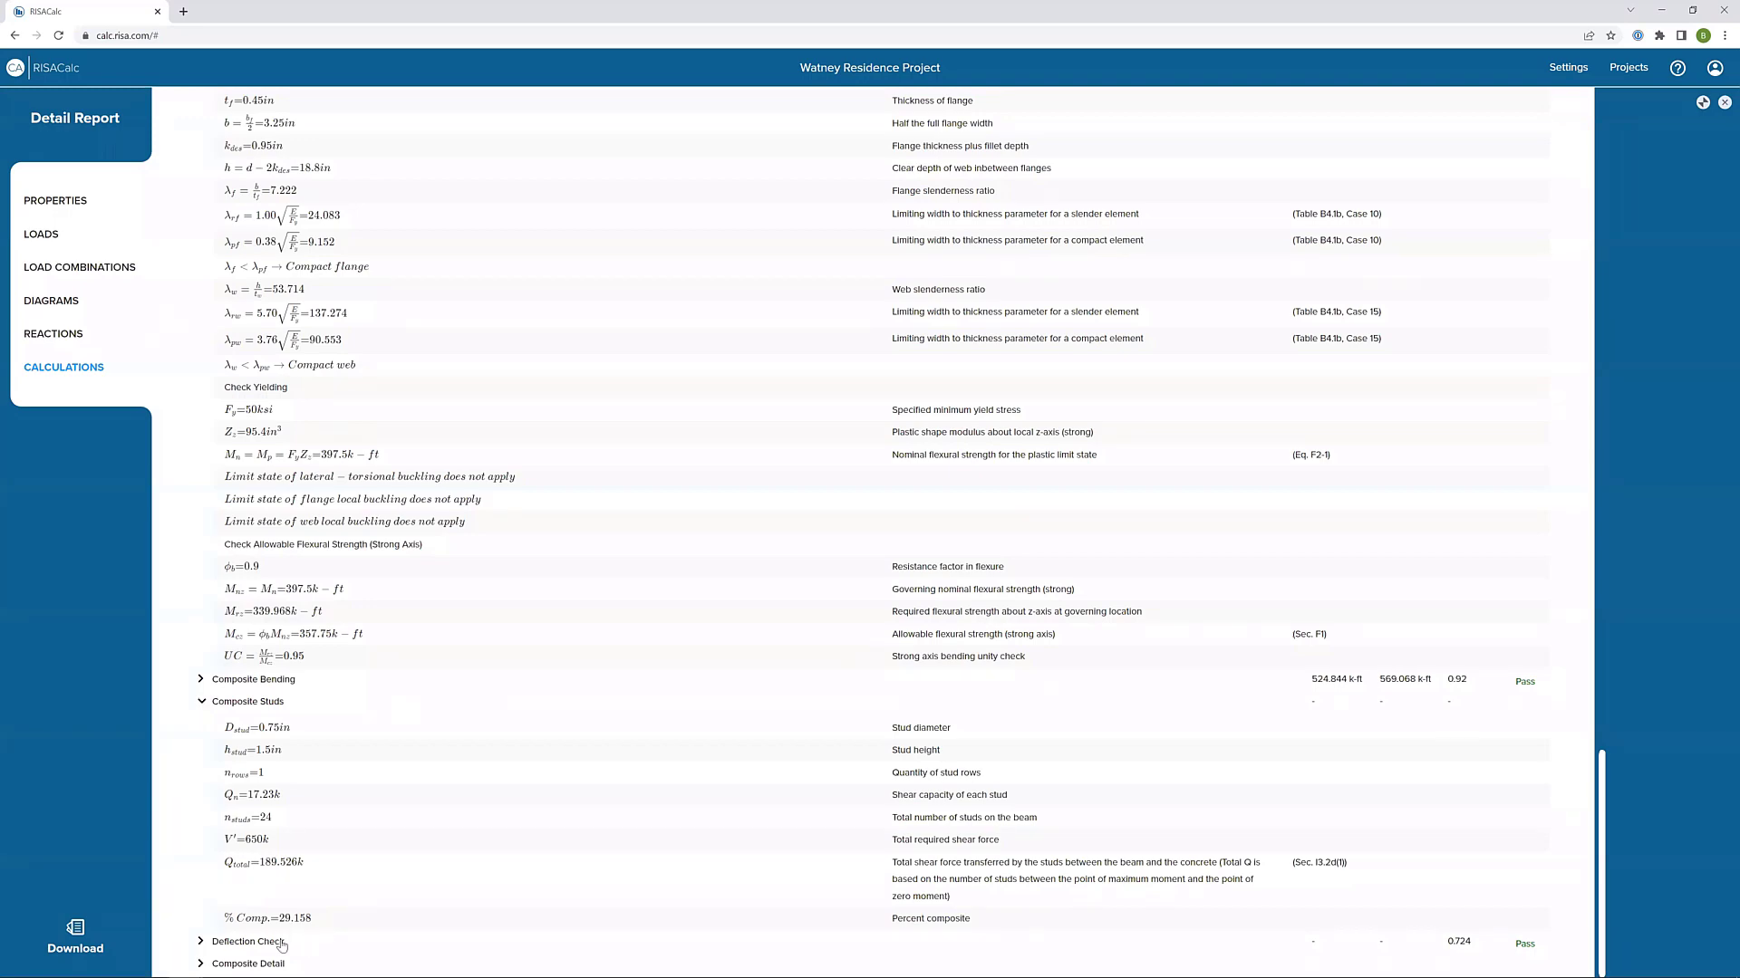
- Expand the Deflection Check and examine the deflections, locations, ratios and limits for DLPre, DL, LL and DL + LL
{"action": "left_click", "coordinate": [281, 943]}
{"action": "scroll", "coordinate": [418, 776], "scroll_direction": "down", "scroll_amount": 3}
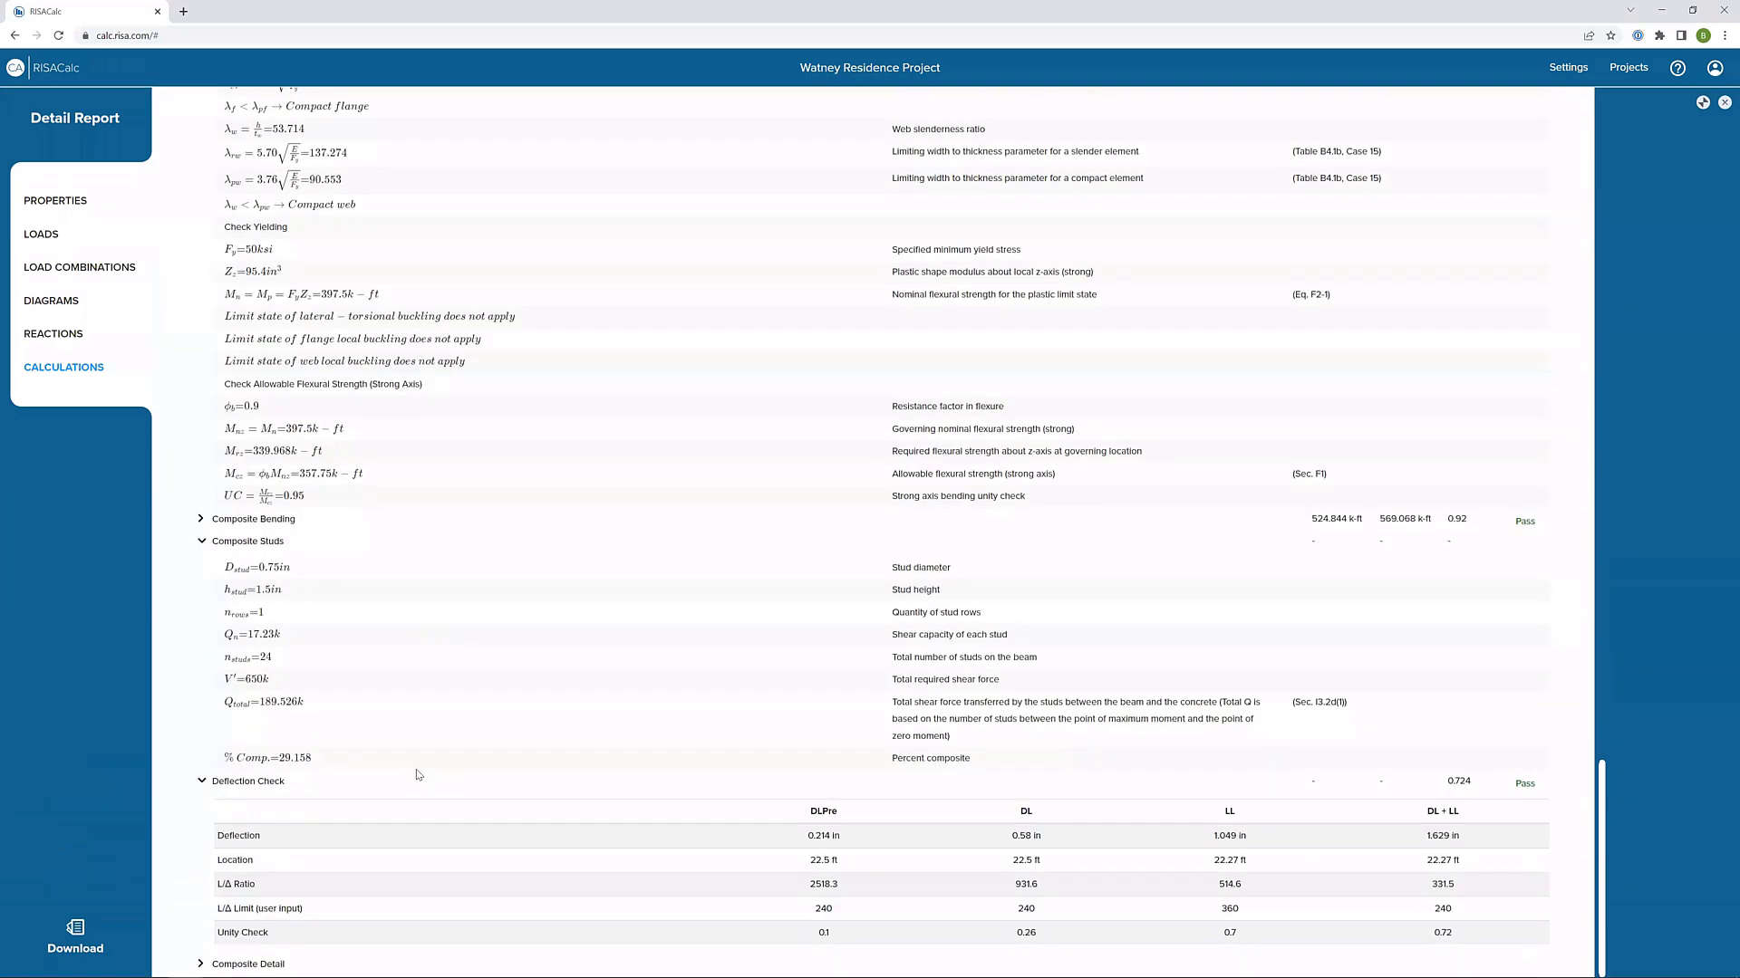
{"action": "left_click_drag", "start_coordinate": [811, 815], "coordinate": [1238, 817]}
{"action": "left_click_drag", "start_coordinate": [1420, 818], "coordinate": [1477, 823]}
{"action": "left_click", "coordinate": [1458, 829]}
{"action": "left_click_drag", "start_coordinate": [815, 860], "coordinate": [1501, 863]}
{"action": "left_click", "coordinate": [1496, 866]}
{"action": "left_click_drag", "start_coordinate": [1078, 865], "coordinate": [800, 871]}
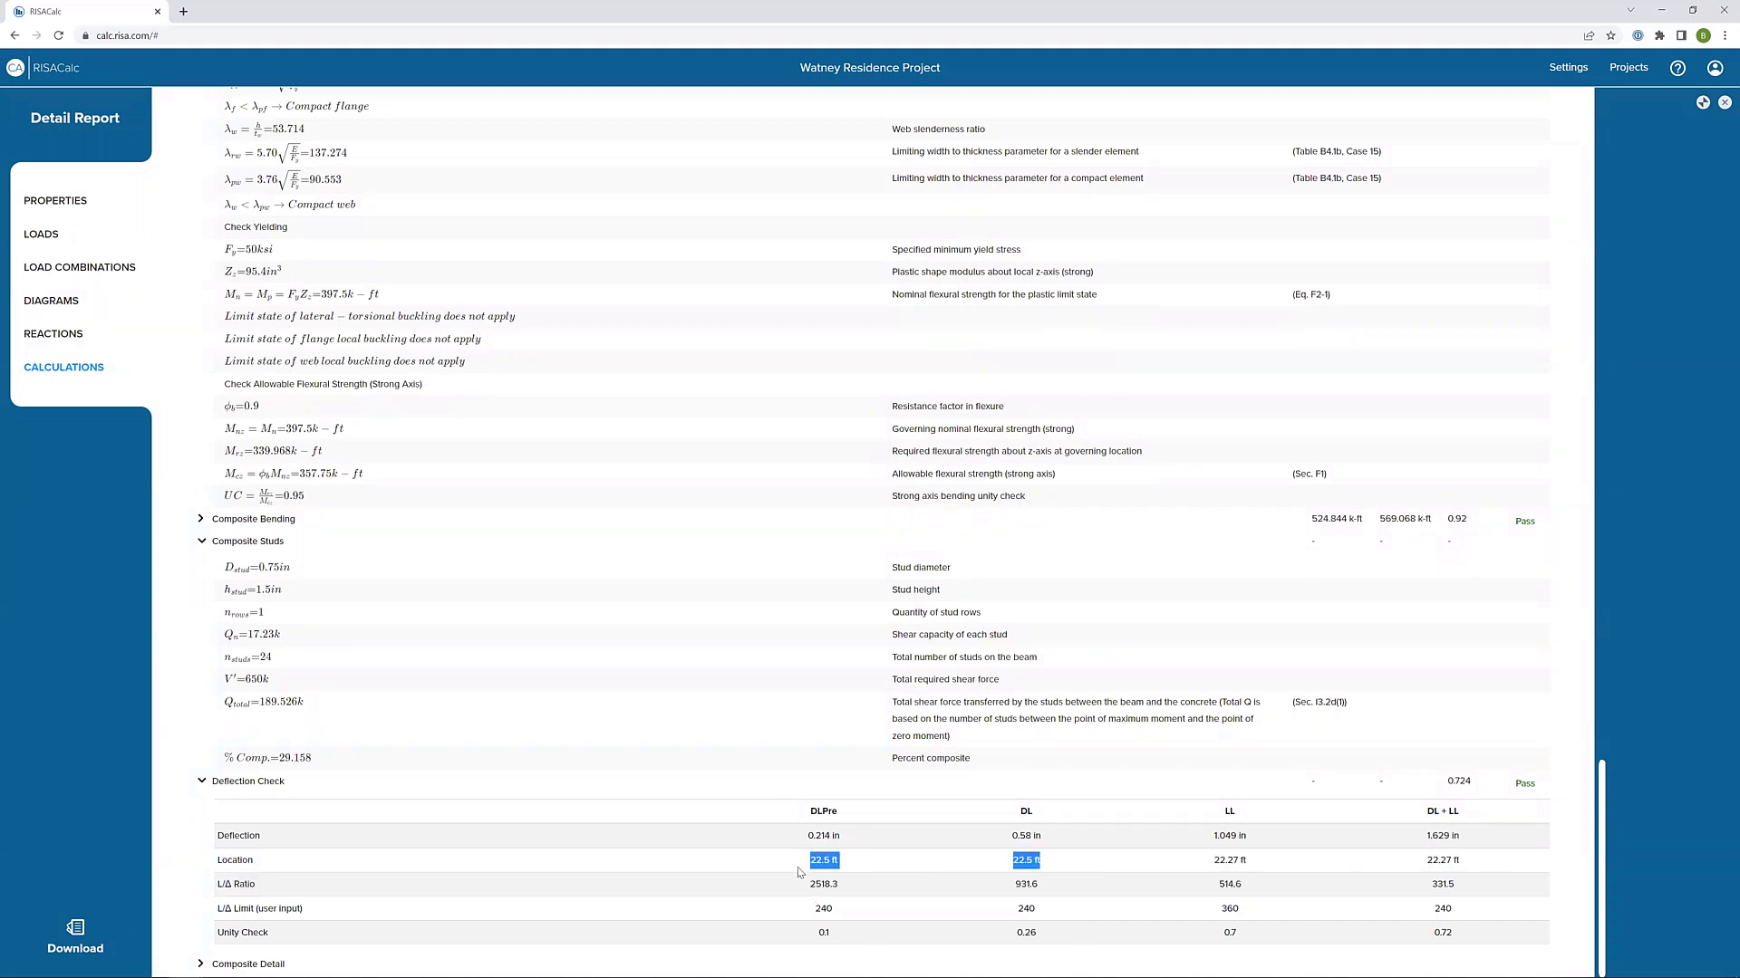
{"action": "left_click", "coordinate": [1046, 861]}
{"action": "left_click_drag", "start_coordinate": [1047, 861], "coordinate": [996, 862]}
{"action": "left_click", "coordinate": [996, 862]}
{"action": "left_click_drag", "start_coordinate": [1305, 874], "coordinate": [1184, 874]}
{"action": "mouse_move", "coordinate": [809, 887]}
{"action": "left_mouse_down"}
{"action": "mouse_move", "coordinate": [1457, 891]}
{"action": "mouse_move", "coordinate": [811, 915]}
{"action": "left_mouse_up"}
{"action": "left_click", "coordinate": [1460, 892]}
{"action": "left_click", "coordinate": [815, 917]}
- Expand the Composite Detail section and examine the beam's stud and camber drawing
{"action": "left_click", "coordinate": [276, 963]}
{"action": "scroll", "coordinate": [657, 820], "scroll_direction": "down", "scroll_amount": 2}
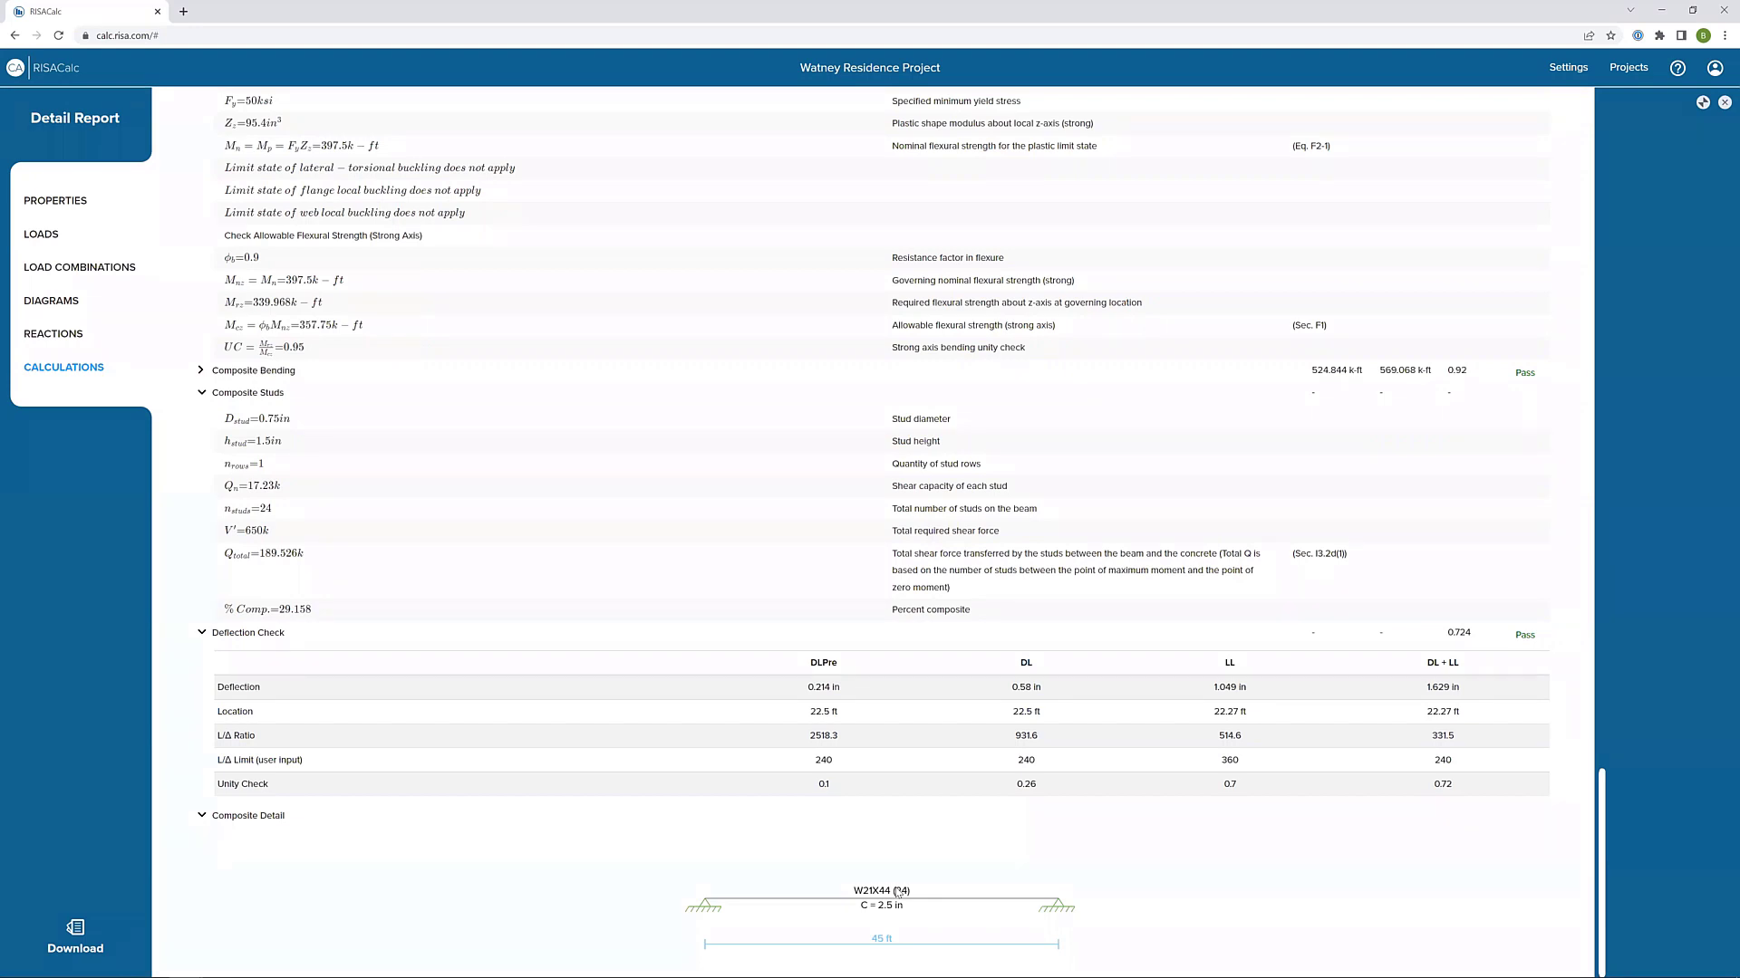
- Review the component and print options for downloading the detail report, cancel the download and close the report
{"action": "left_click", "coordinate": [75, 933]}
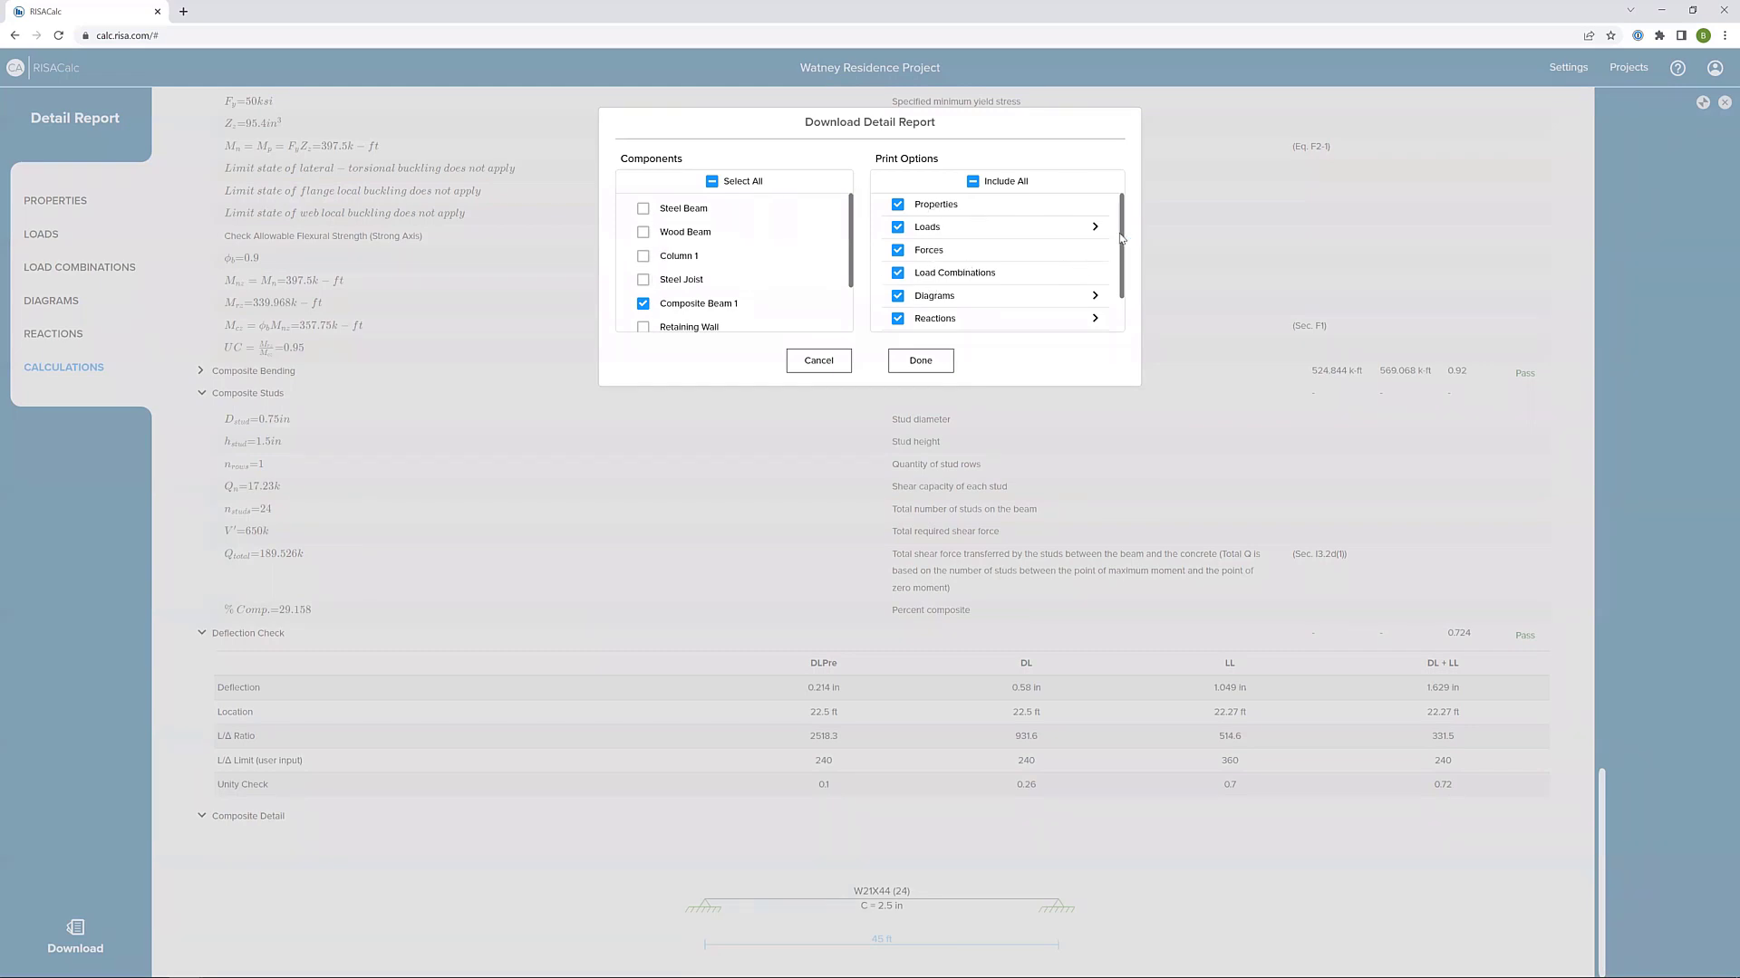
{"action": "mouse_move", "coordinate": [1120, 234]}
{"action": "left_mouse_down"}
{"action": "mouse_move", "coordinate": [1114, 286]}
{"action": "mouse_move", "coordinate": [1119, 215]}
{"action": "left_mouse_up"}
{"action": "scroll", "coordinate": [1005, 285], "scroll_direction": "down", "scroll_amount": 1}
{"action": "scroll", "coordinate": [1002, 285], "scroll_direction": "up", "scroll_amount": 1}
{"action": "scroll", "coordinate": [923, 294], "scroll_direction": "down", "scroll_amount": 1}
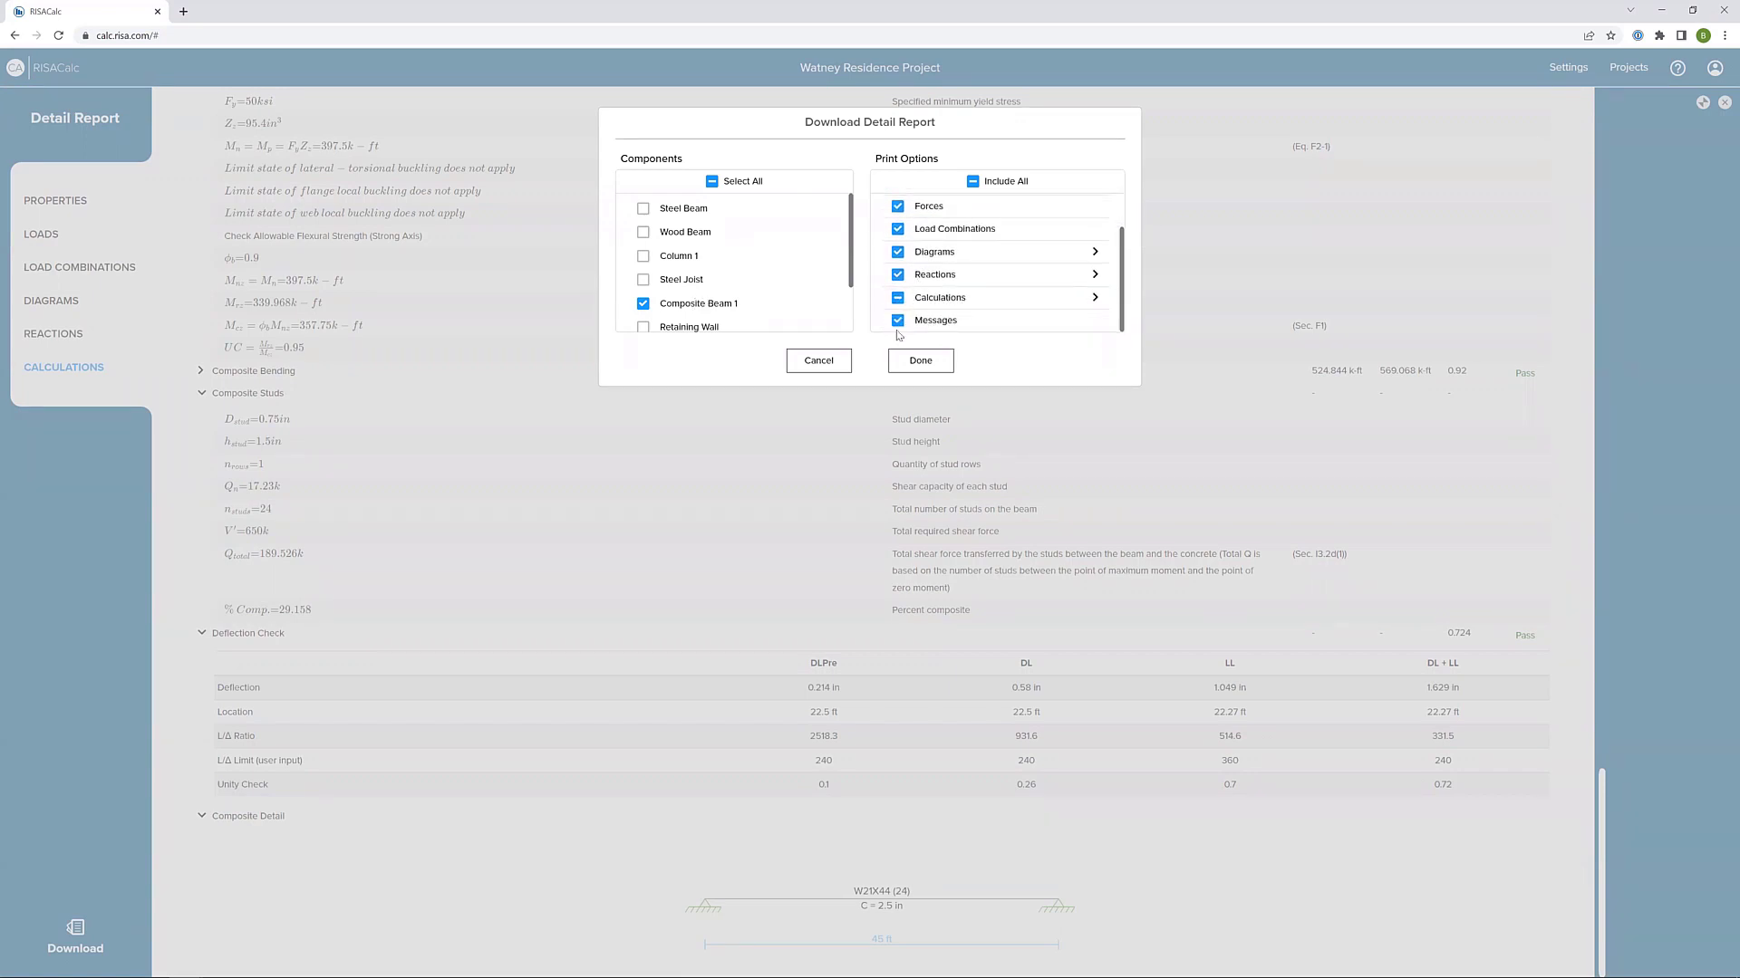
{"action": "scroll", "coordinate": [905, 300], "scroll_direction": "up", "scroll_amount": 1}
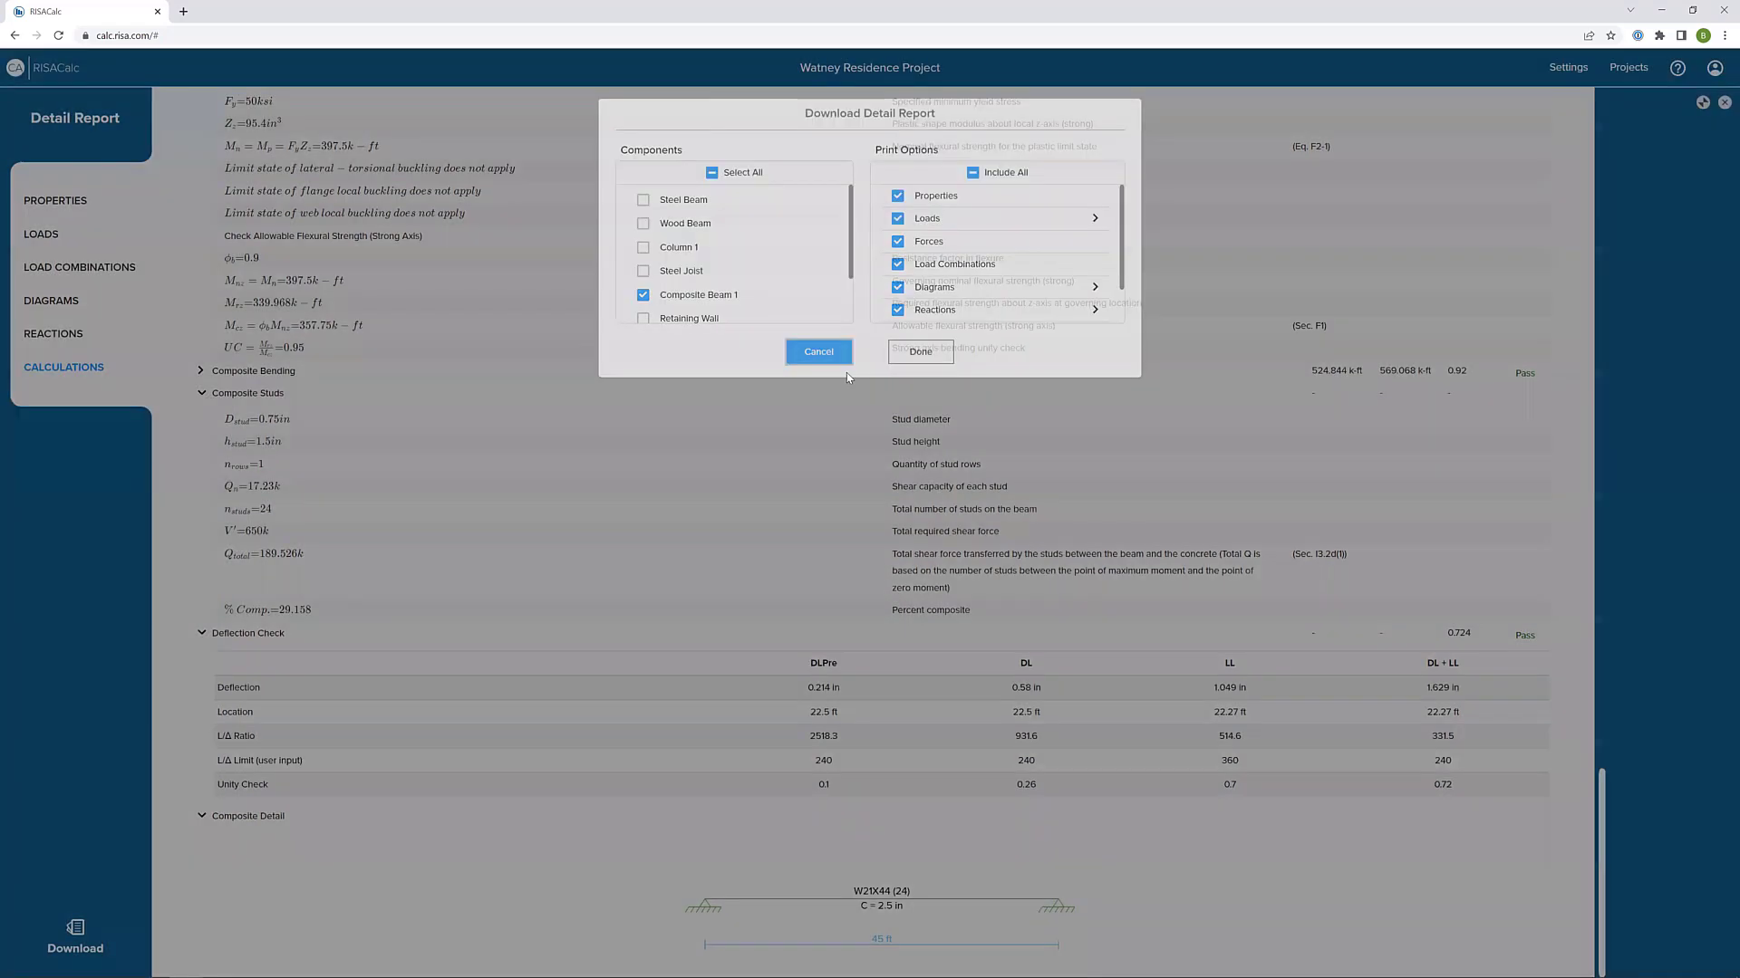
{"action": "left_click", "coordinate": [819, 361]}
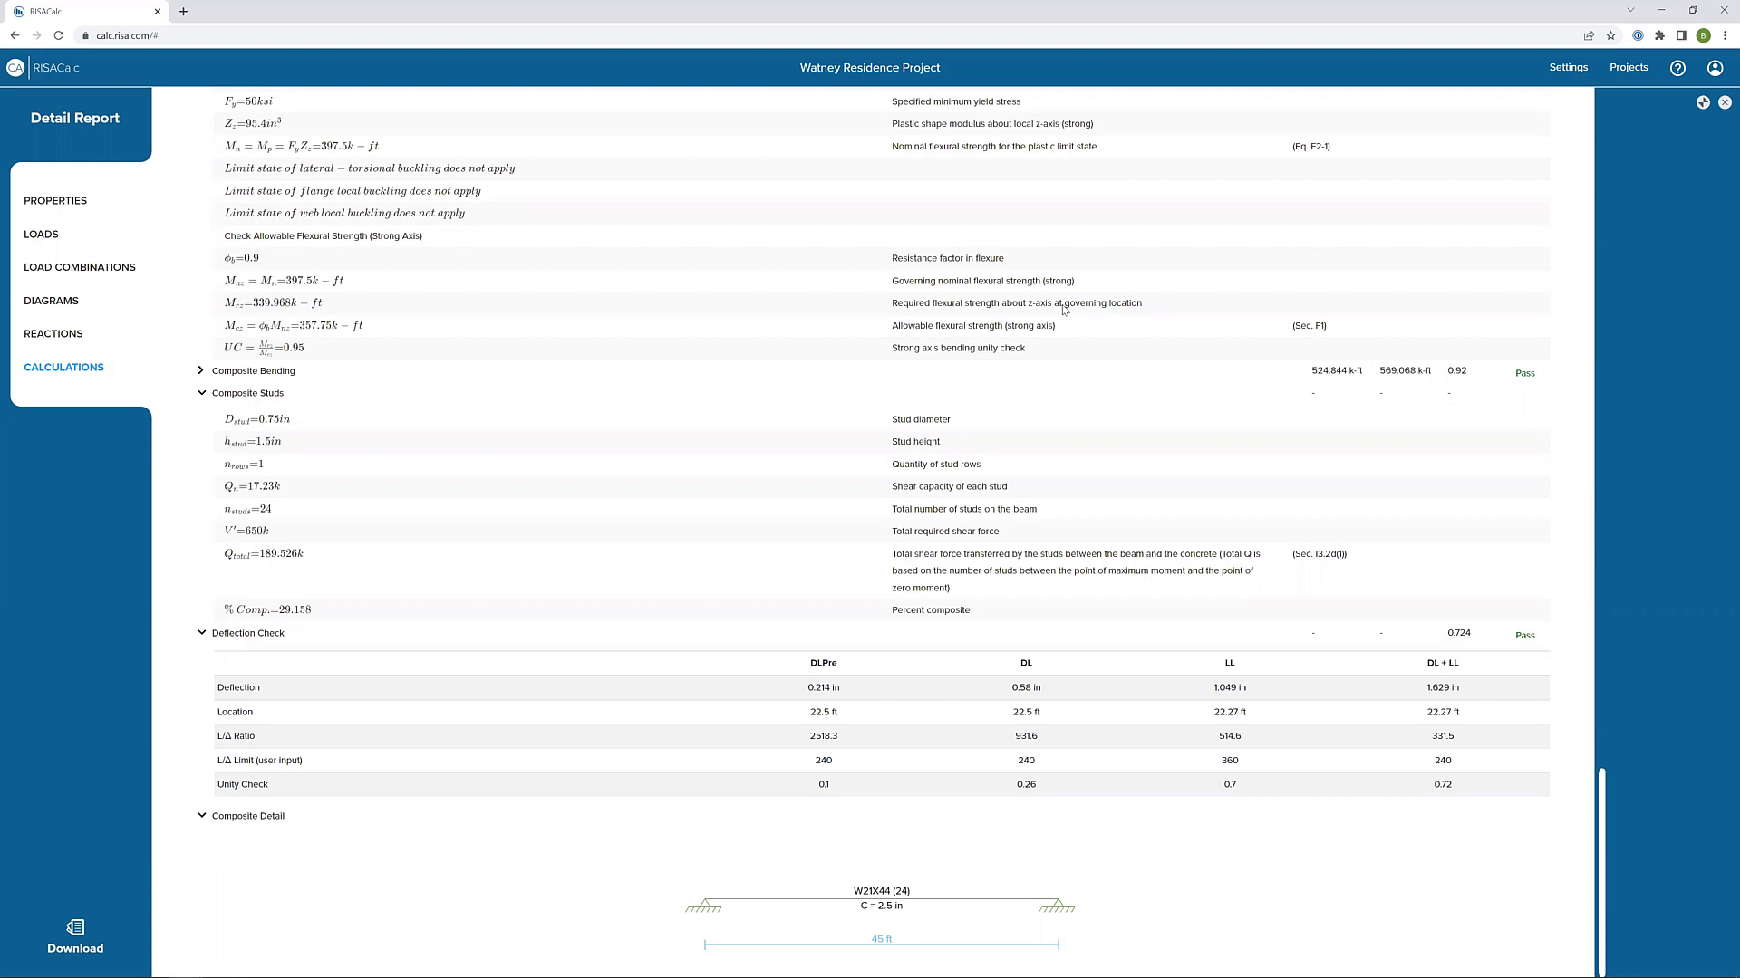
{"action": "key", "text": "Escape"}
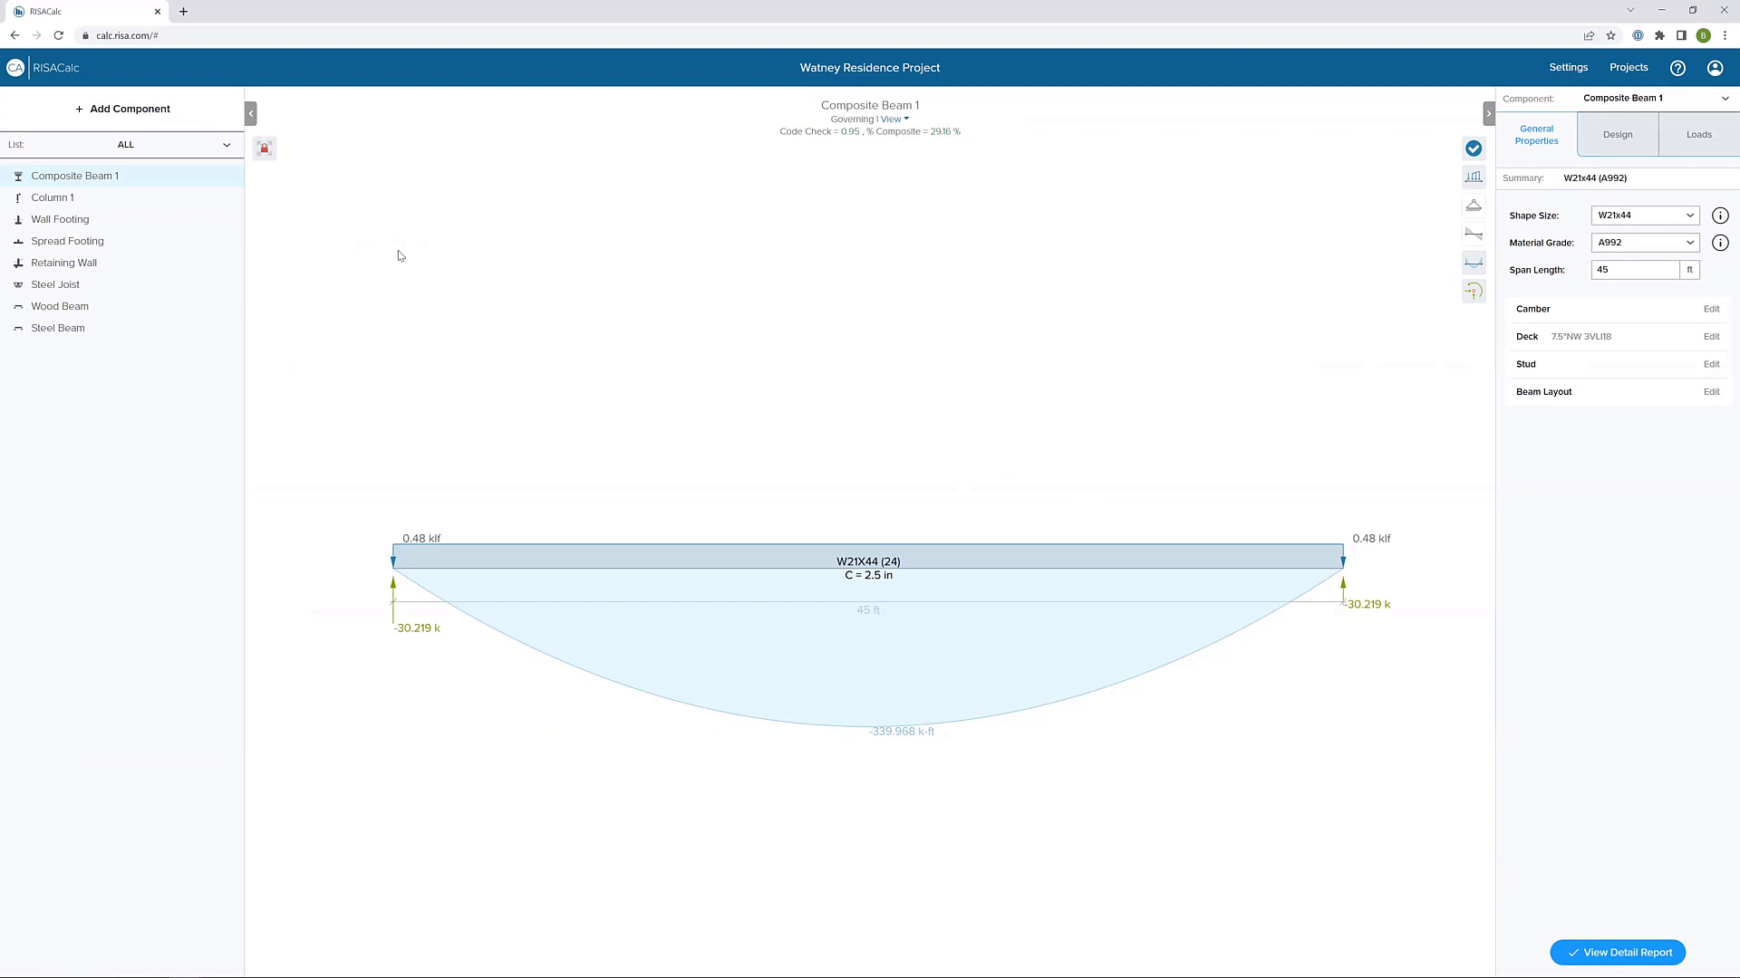
- In the Retaining Wall component, set the wall material to Masonry and make the wall propped
{"action": "left_click", "coordinate": [78, 269]}
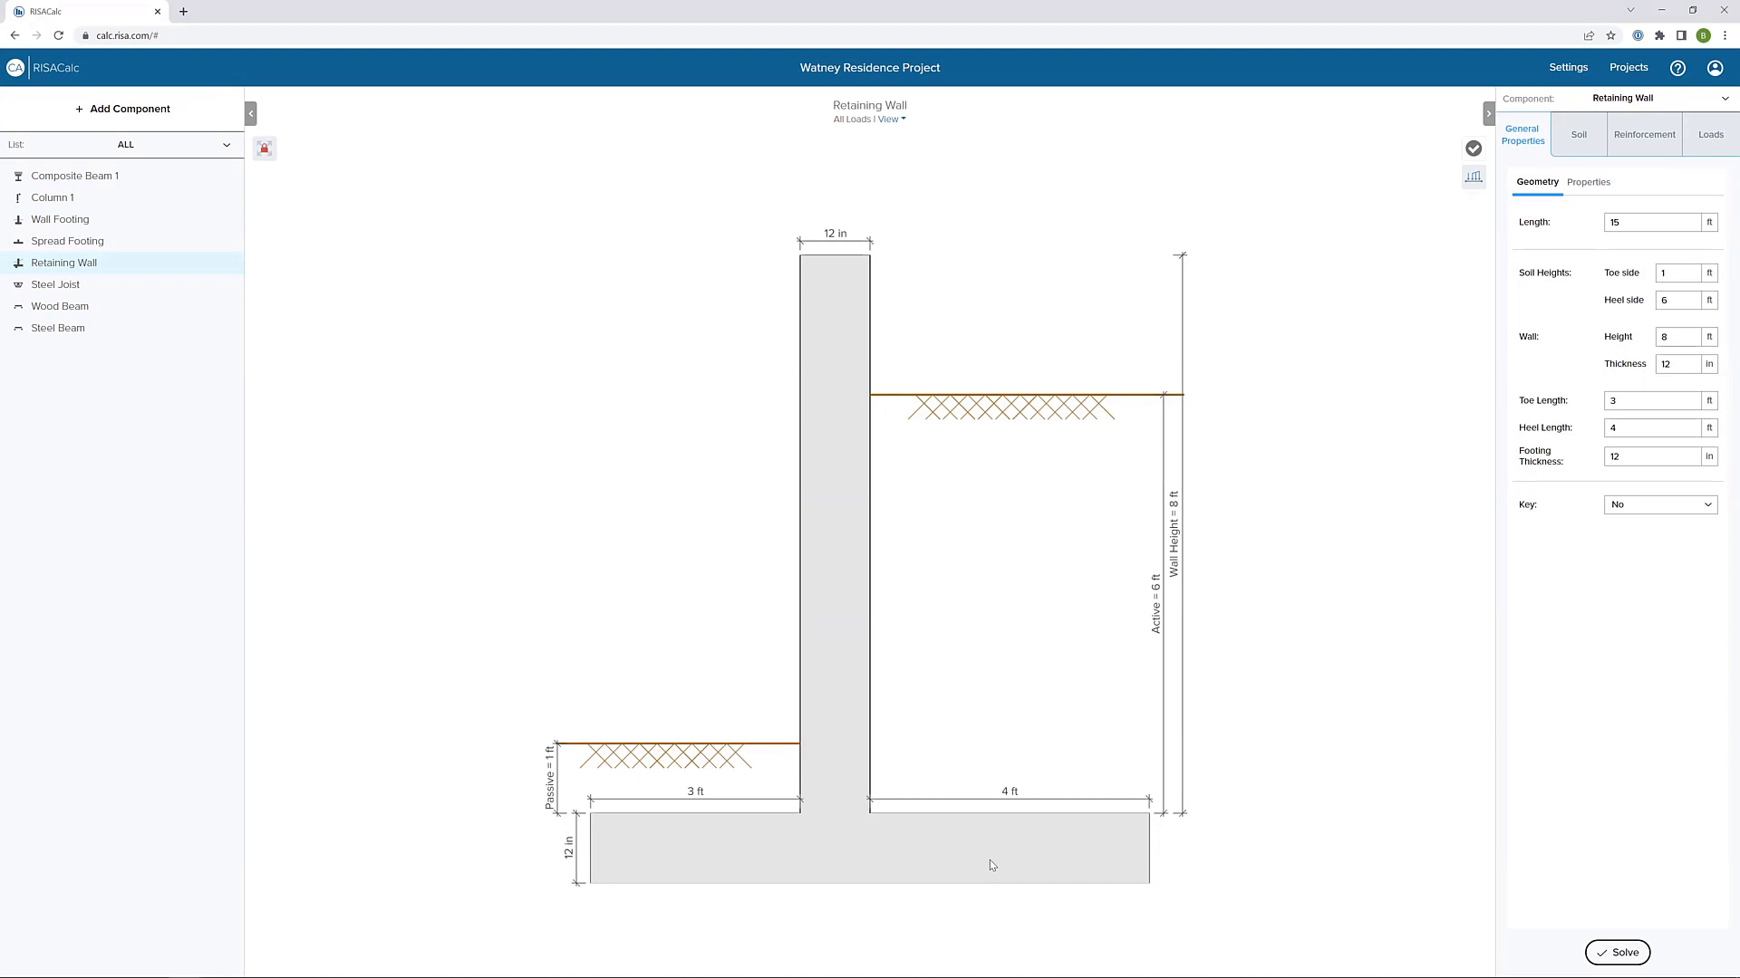
{"action": "left_click", "coordinate": [1604, 185]}
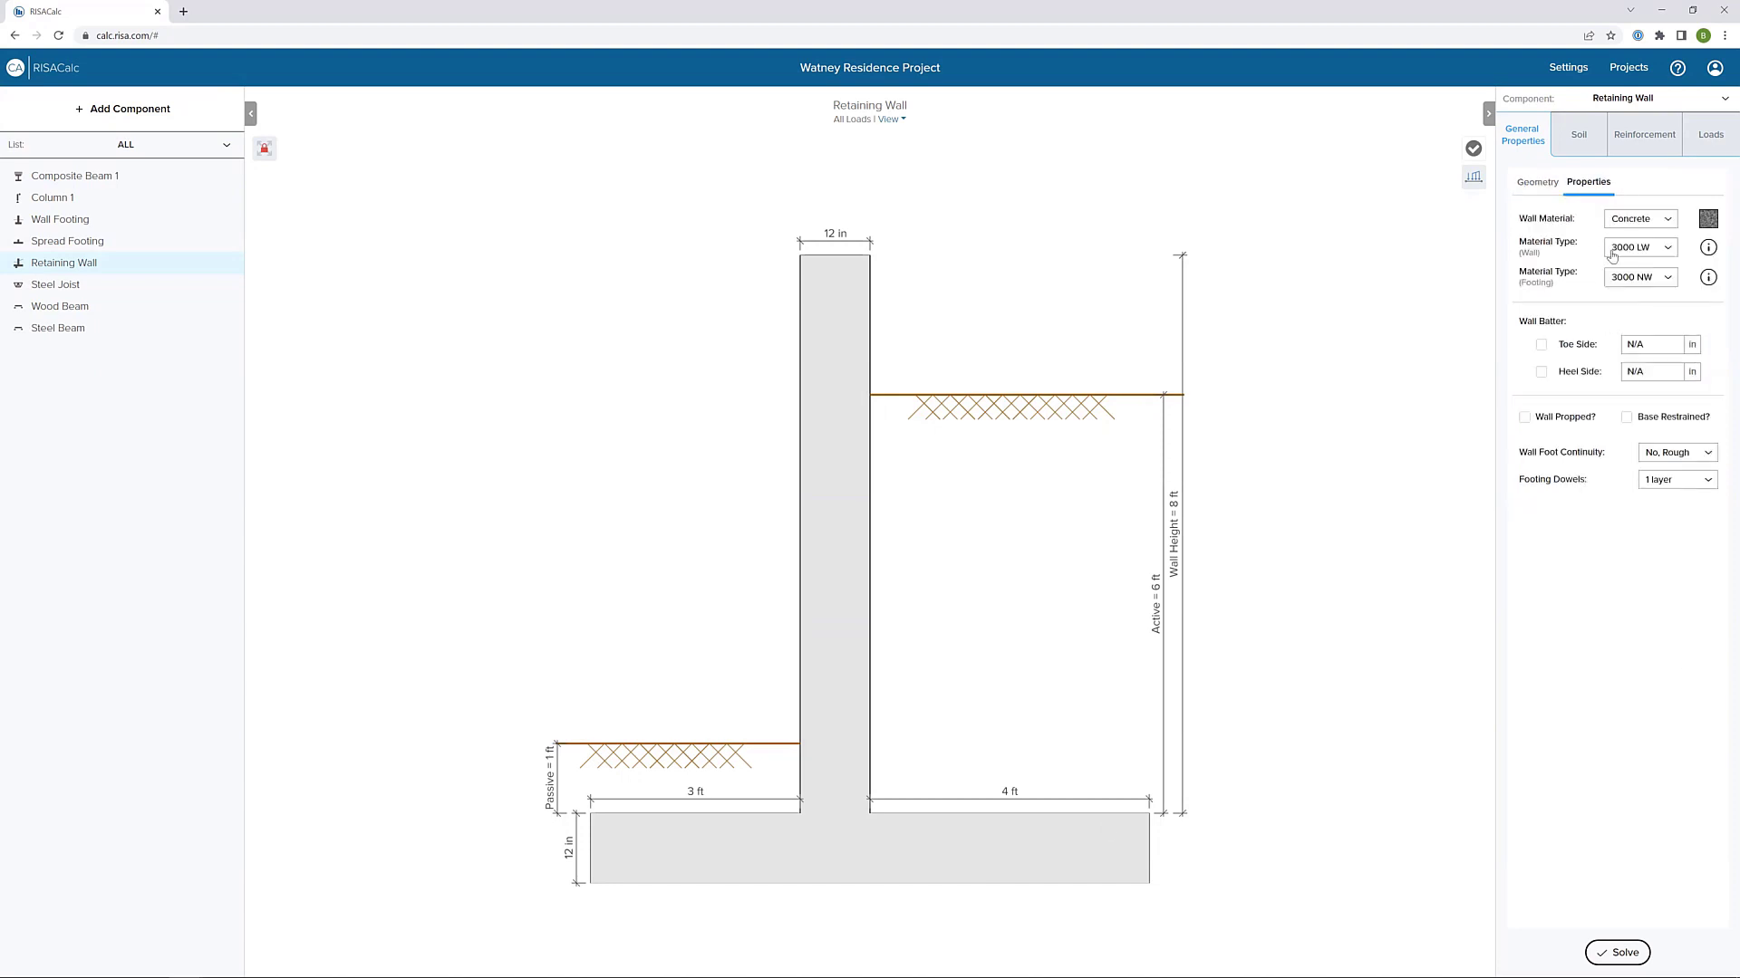
{"action": "left_click", "coordinate": [1647, 222]}
{"action": "left_click", "coordinate": [1636, 281]}
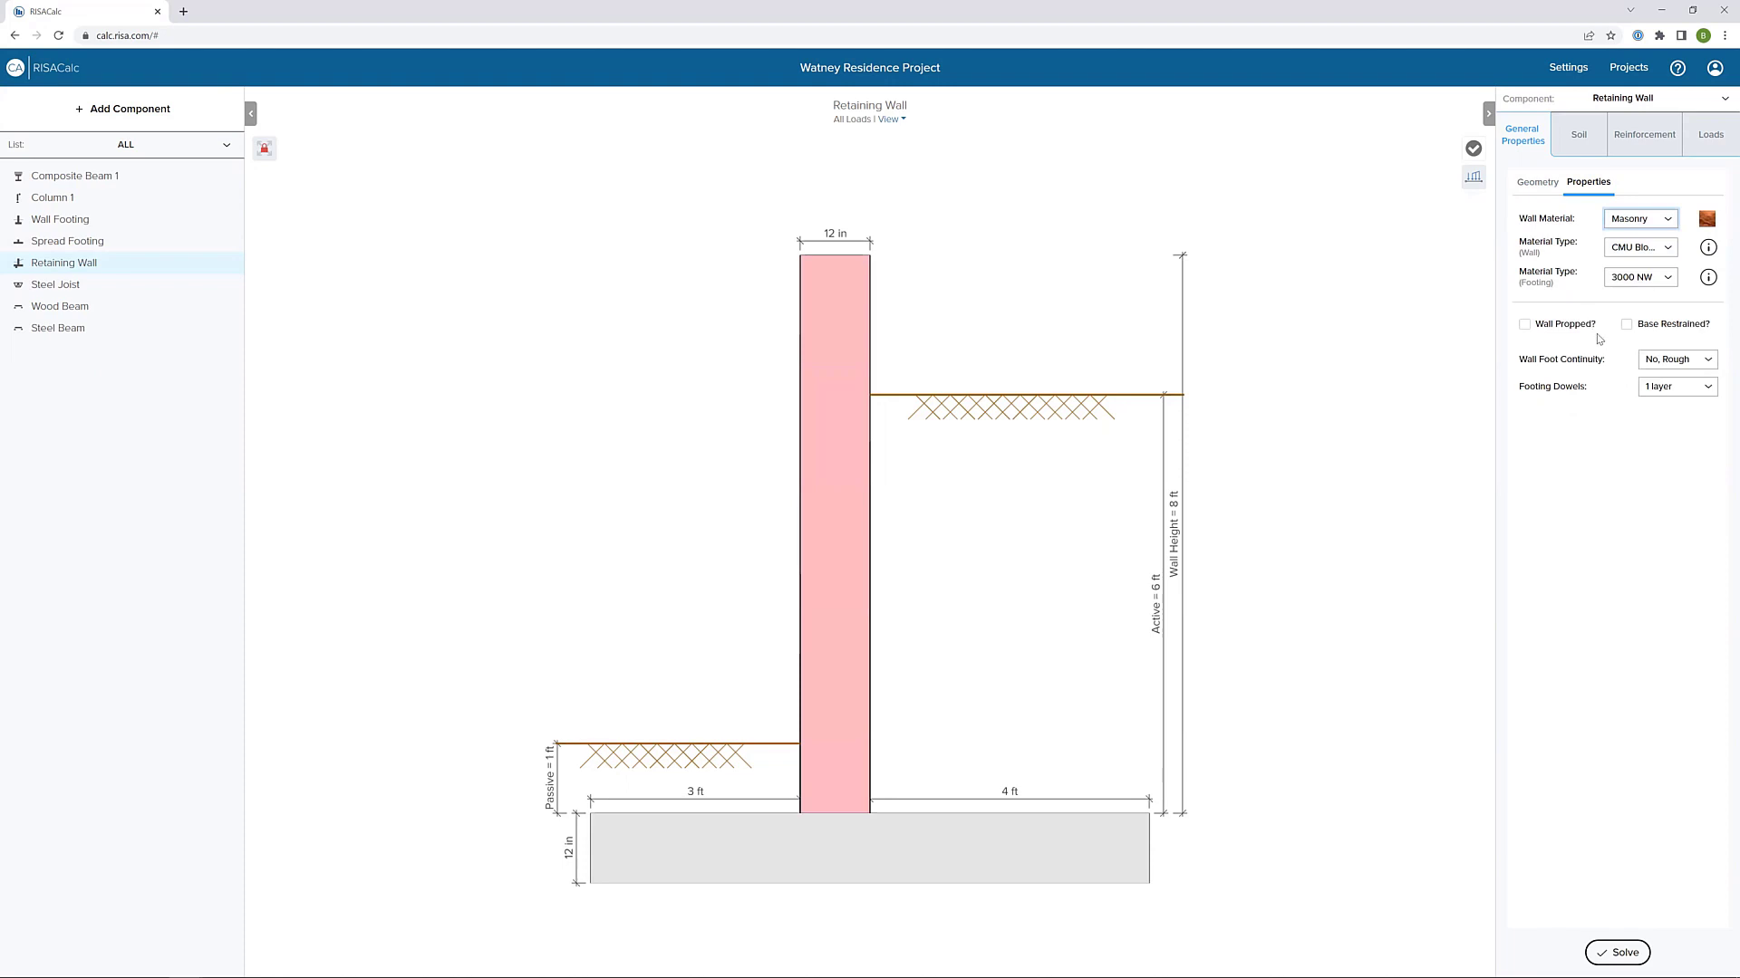
{"action": "left_click", "coordinate": [1525, 326]}
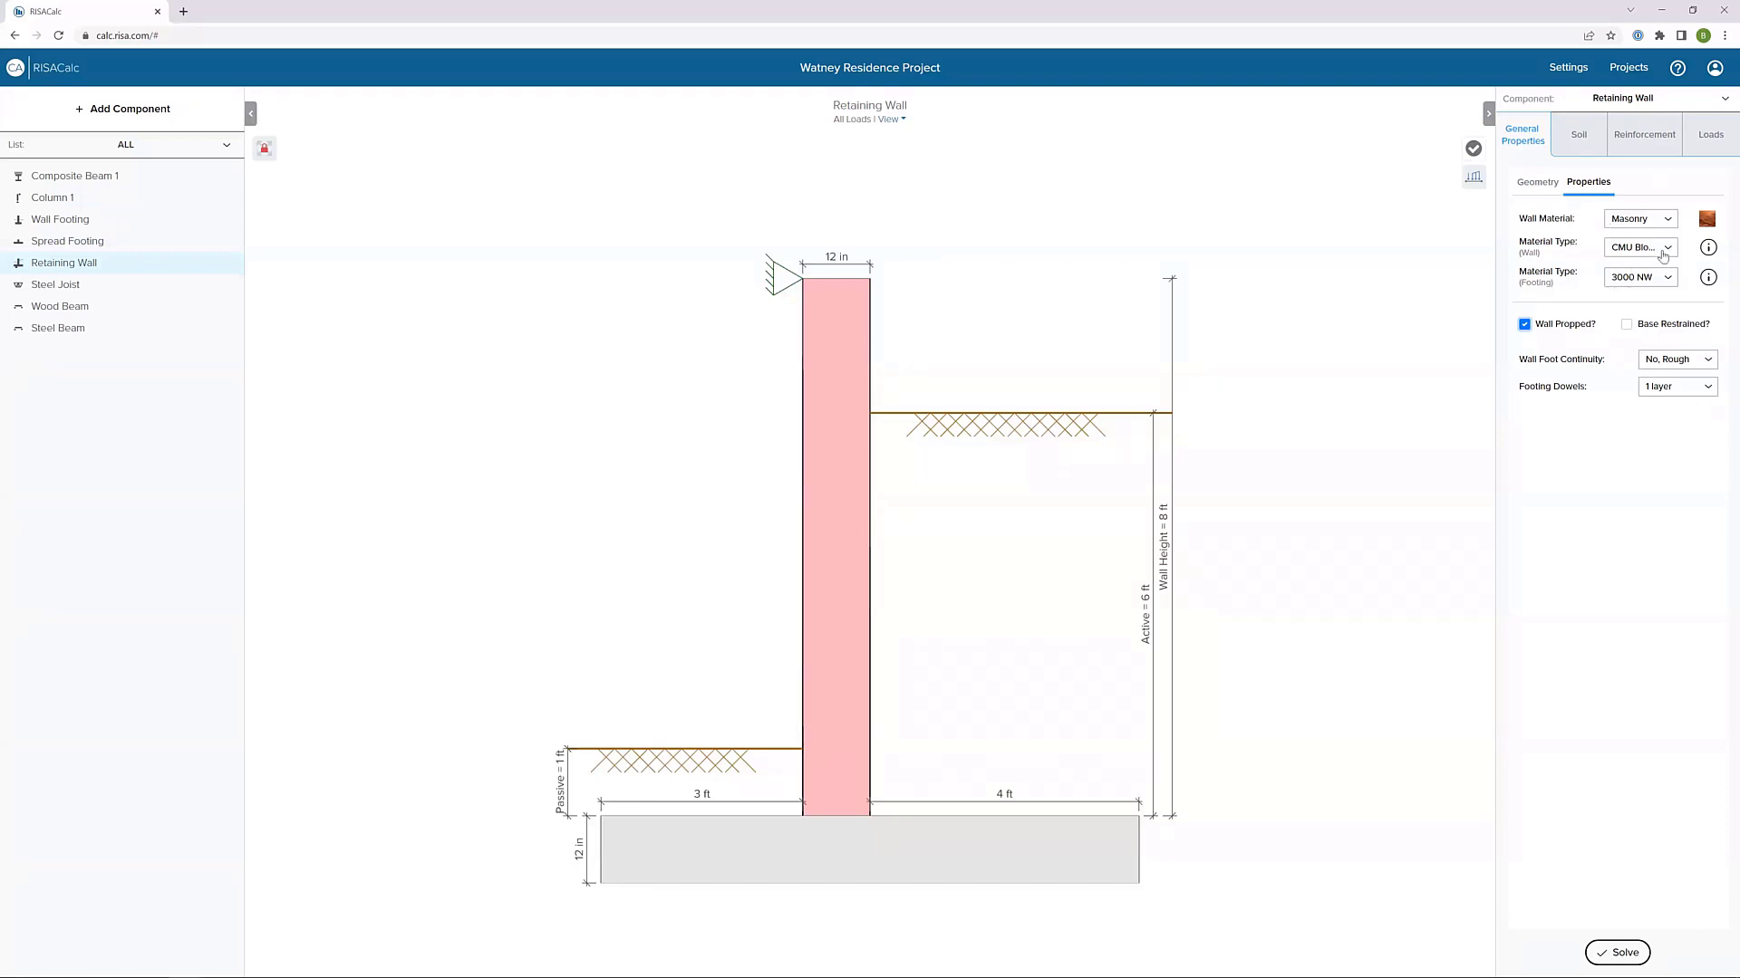
- Examine the wall's masonry material properties and the available material choices without changing them, and return to the wall geometry
{"action": "left_click", "coordinate": [1709, 250]}
{"action": "left_click", "coordinate": [877, 180]}
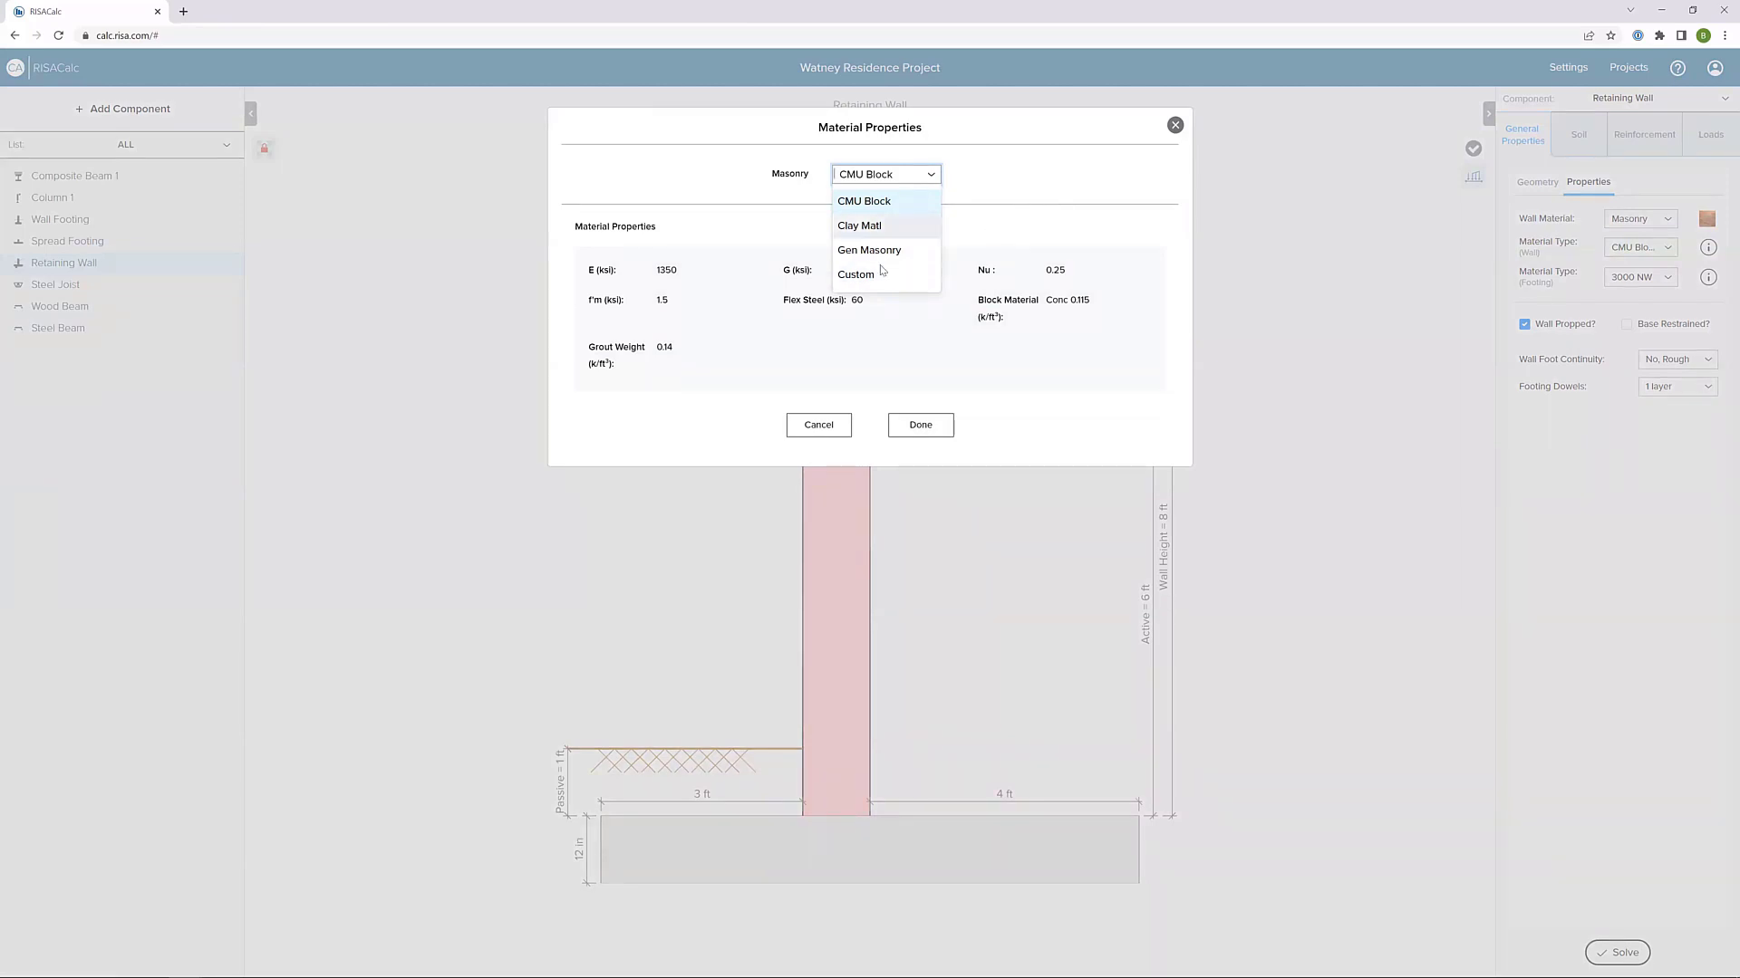
{"action": "left_click", "coordinate": [829, 425]}
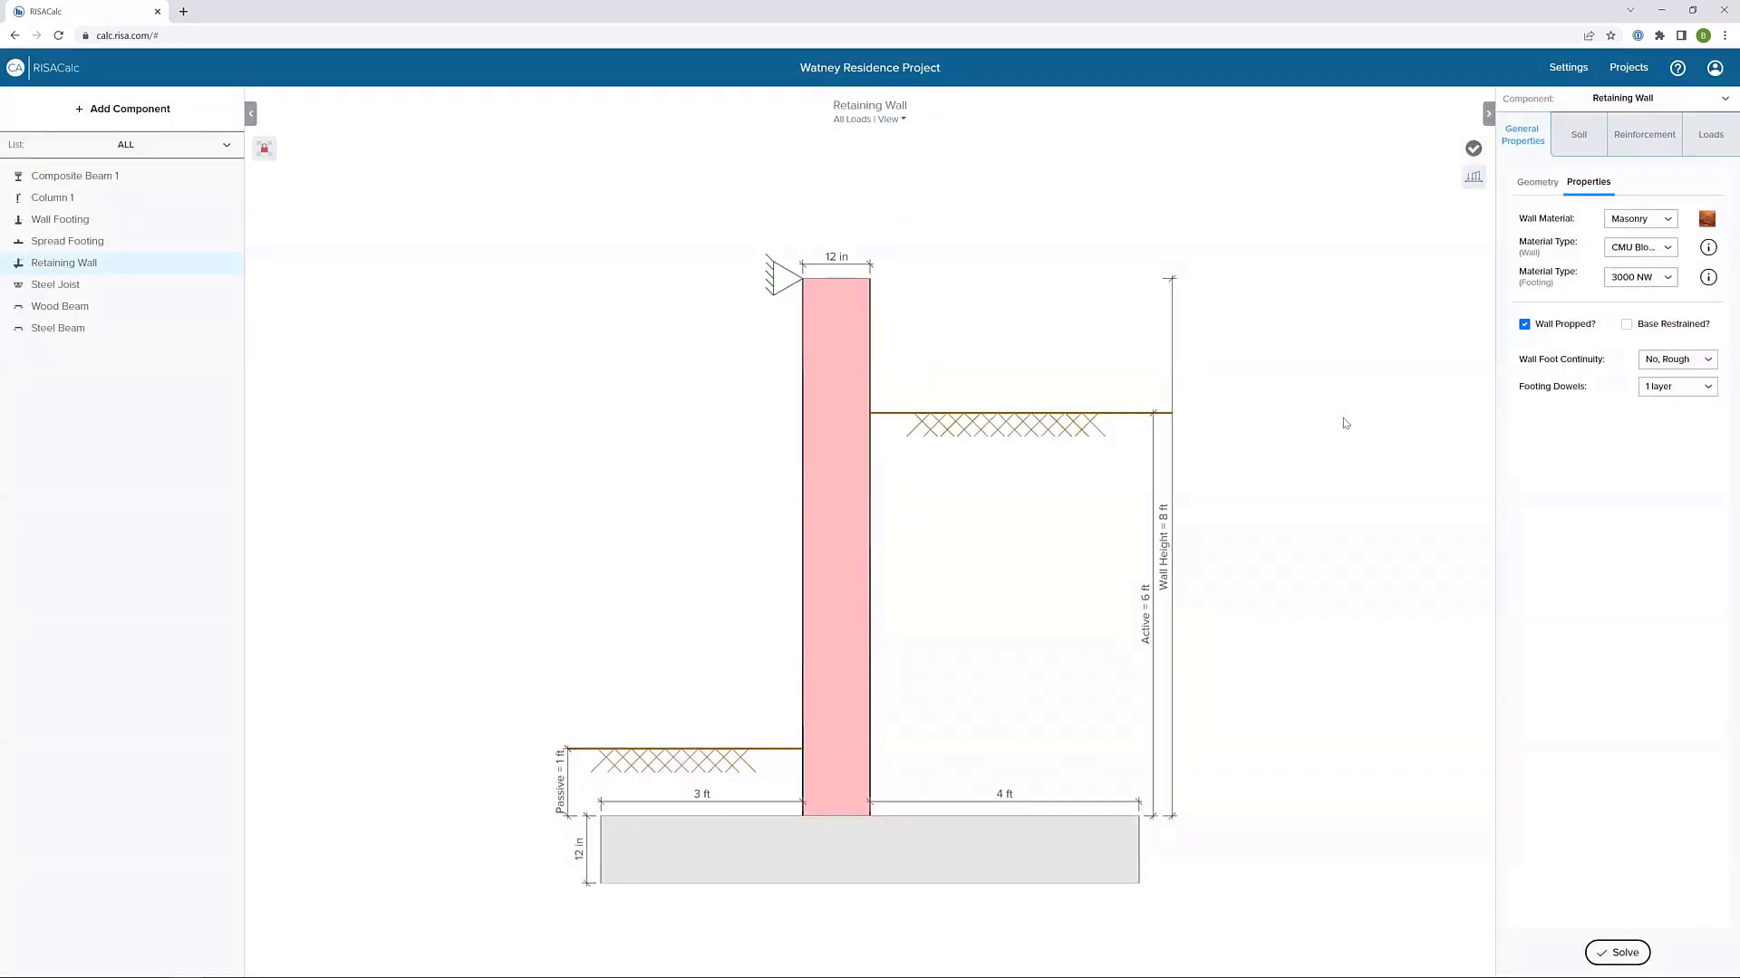
{"action": "left_click", "coordinate": [1518, 190]}
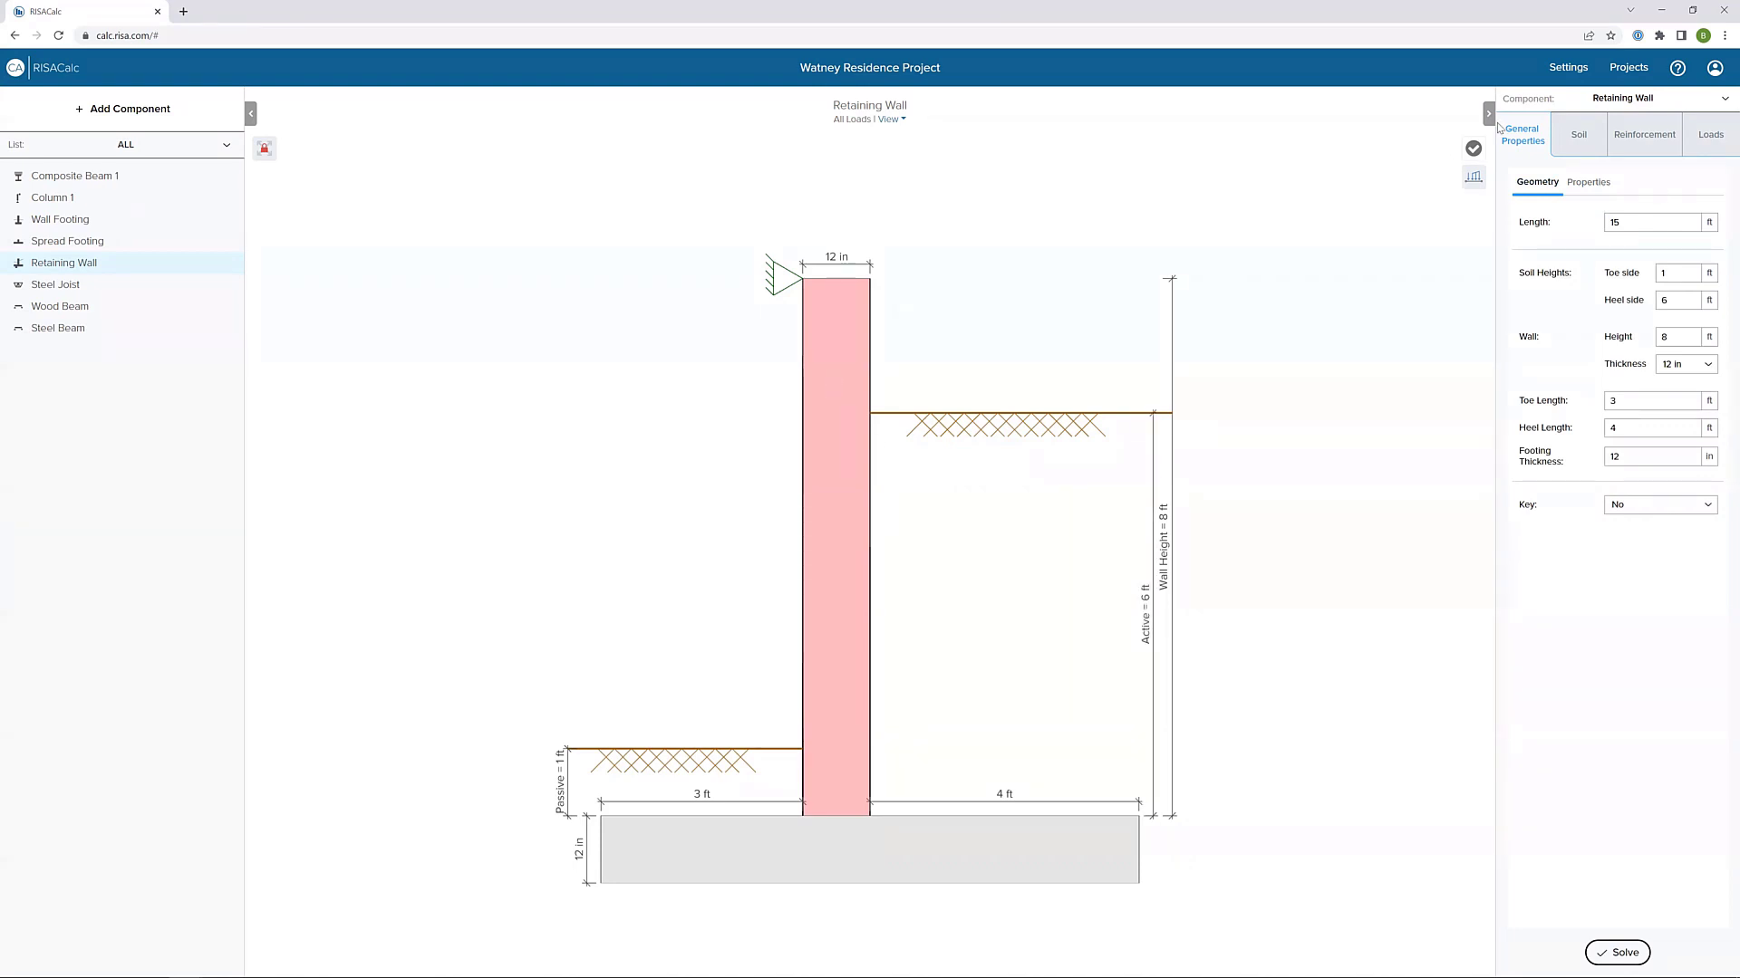
- Set the retaining wall's live load surcharge to 0.1 ksf and the backfill angle to 5 degrees
{"action": "left_click", "coordinate": [1573, 136]}
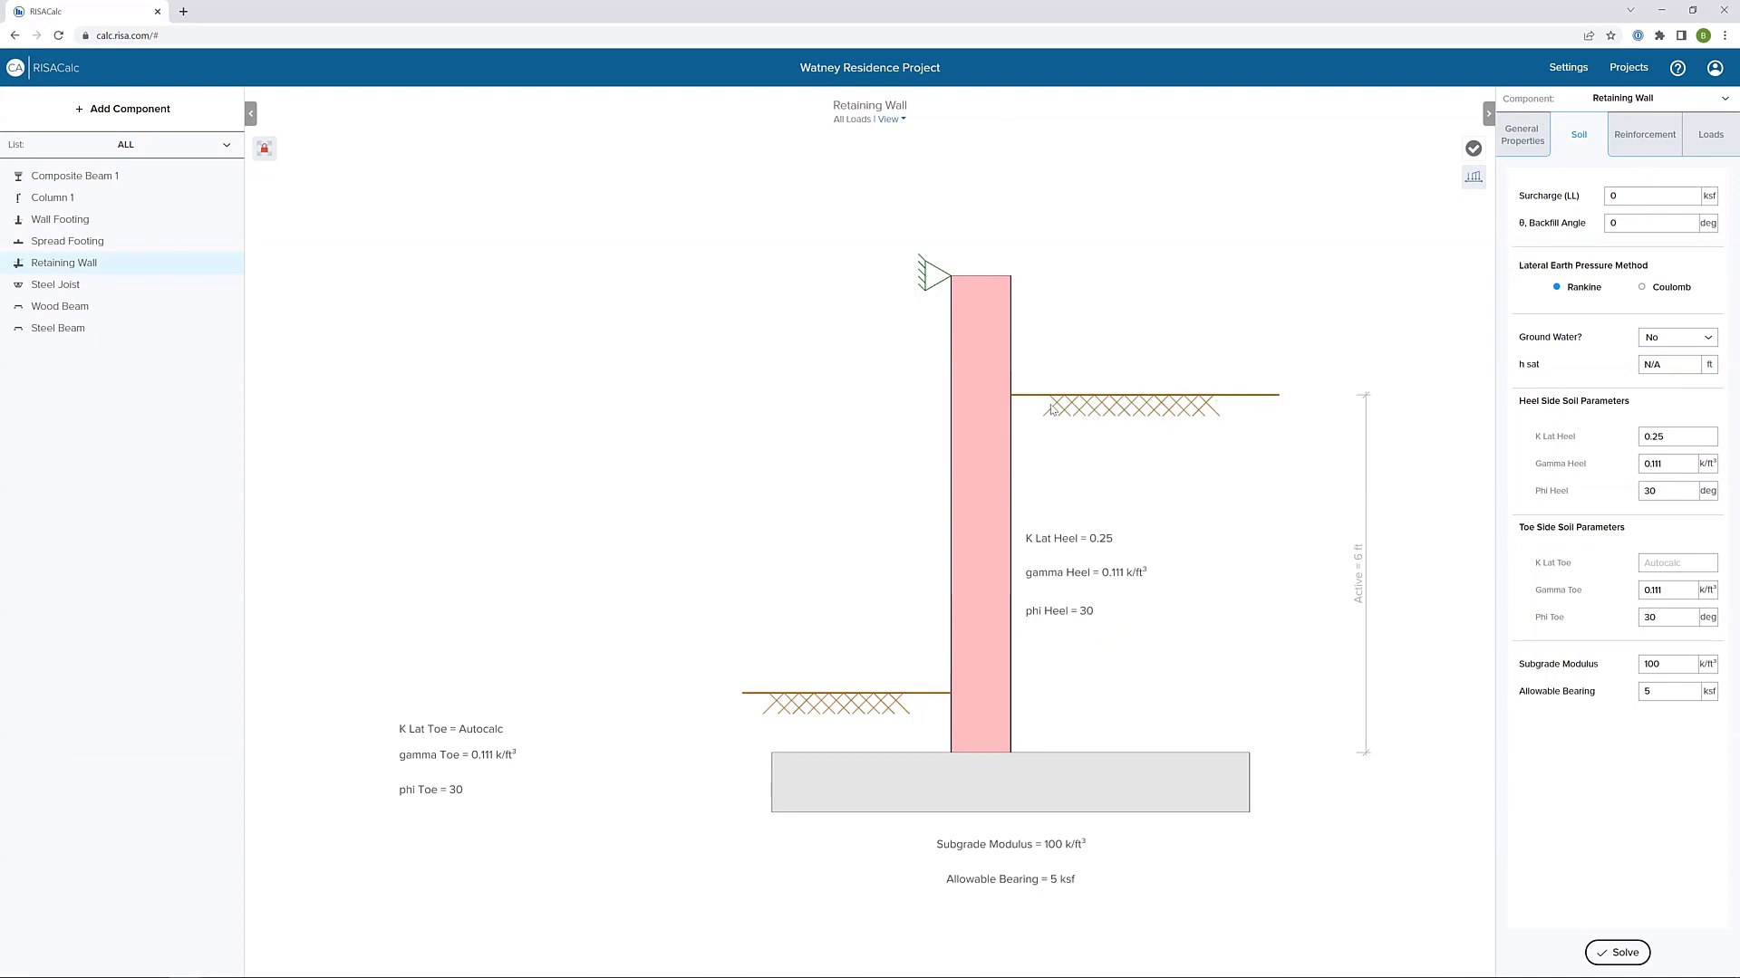
{"action": "left_click", "coordinate": [1563, 199]}
{"action": "key", "text": "Tab"}
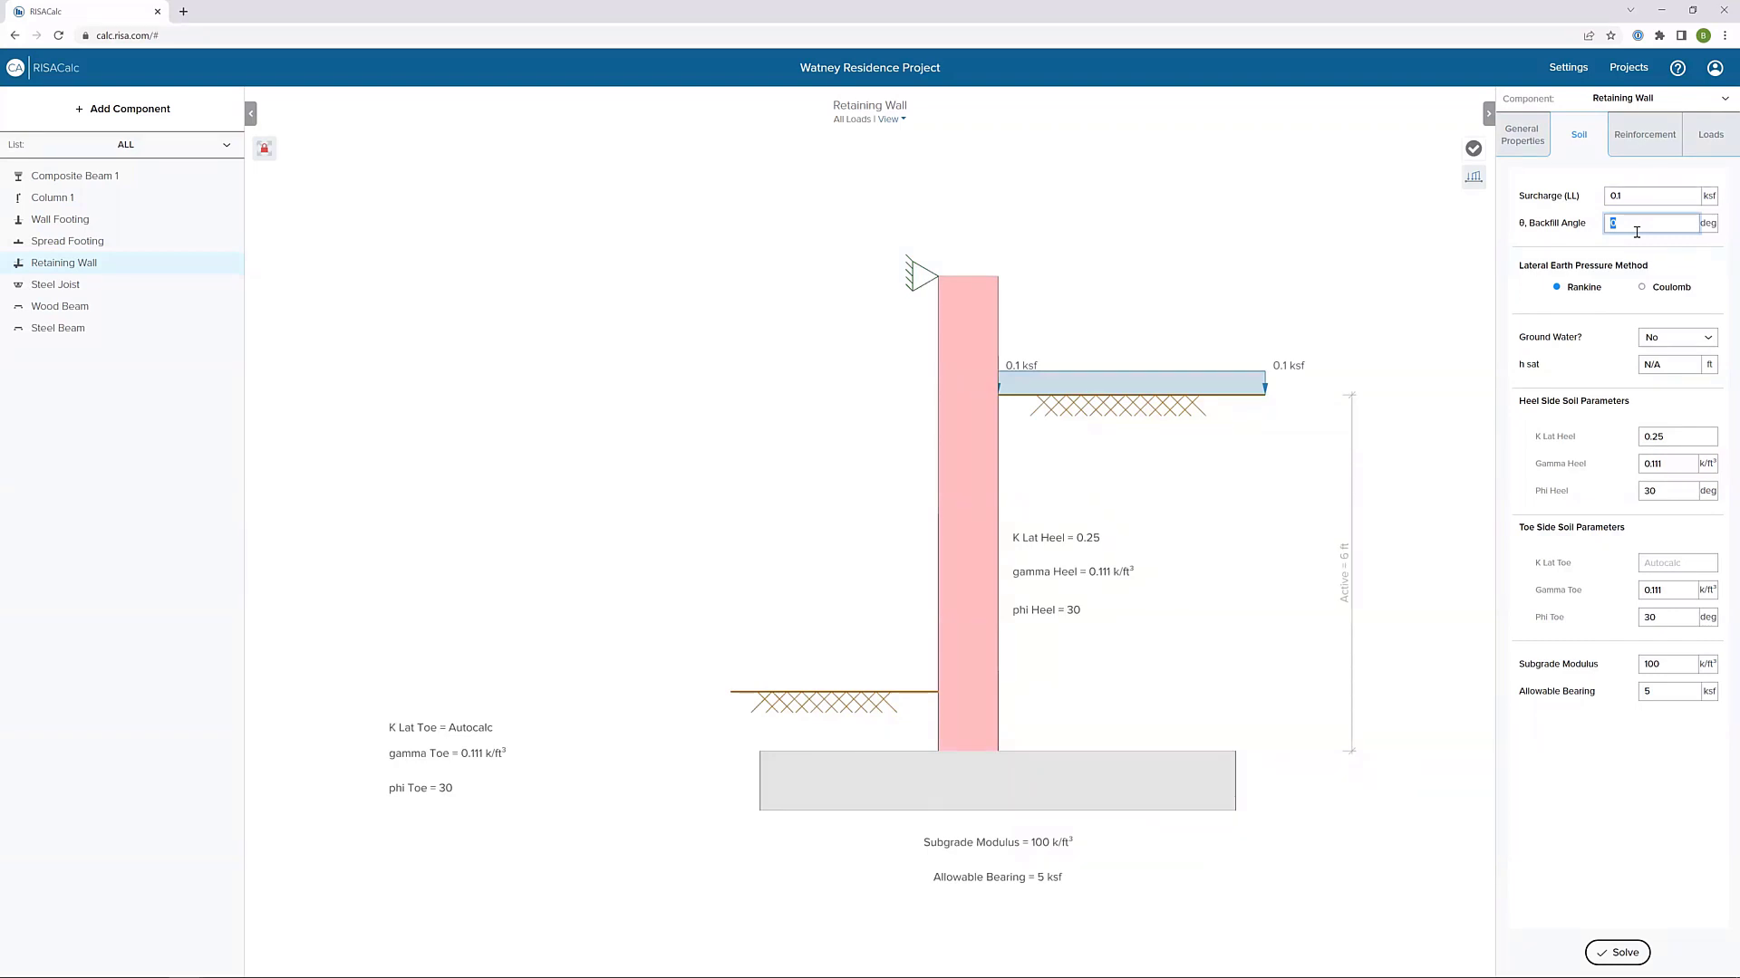
{"action": "key", "text": "Tab"}
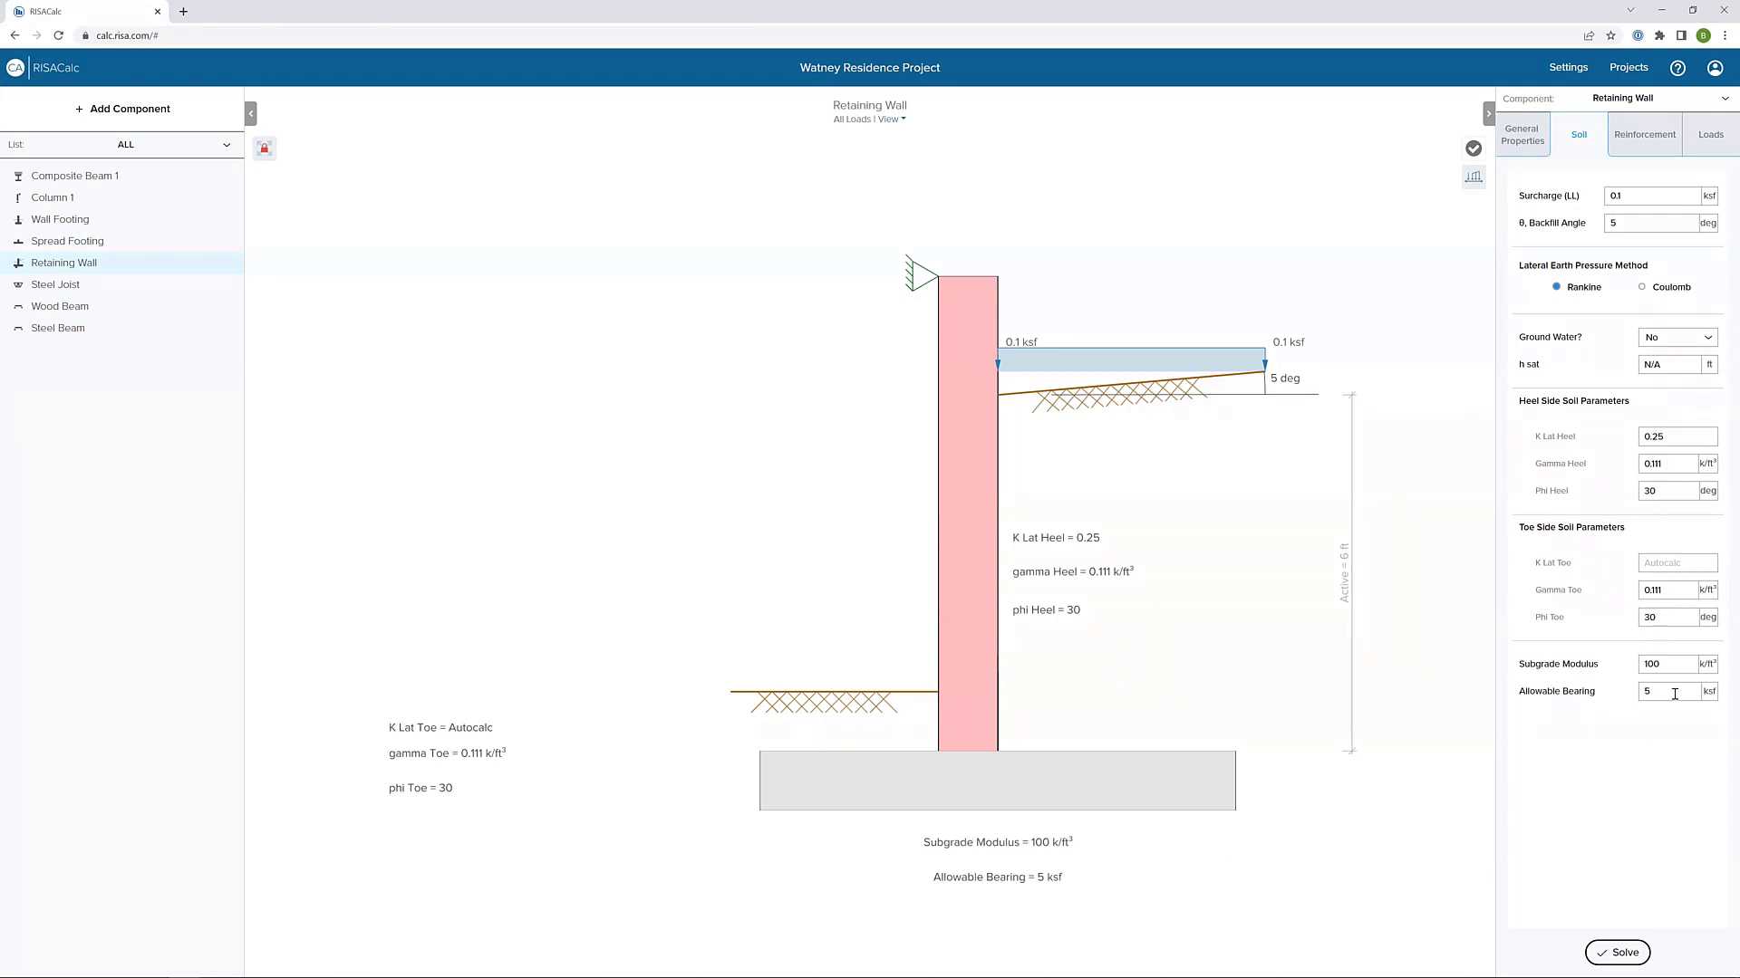
- Review the masonry wall's reinforcement settings, including the reinforced, block grouting and bar placement options, keeping the current choices
{"action": "left_click", "coordinate": [1627, 139]}
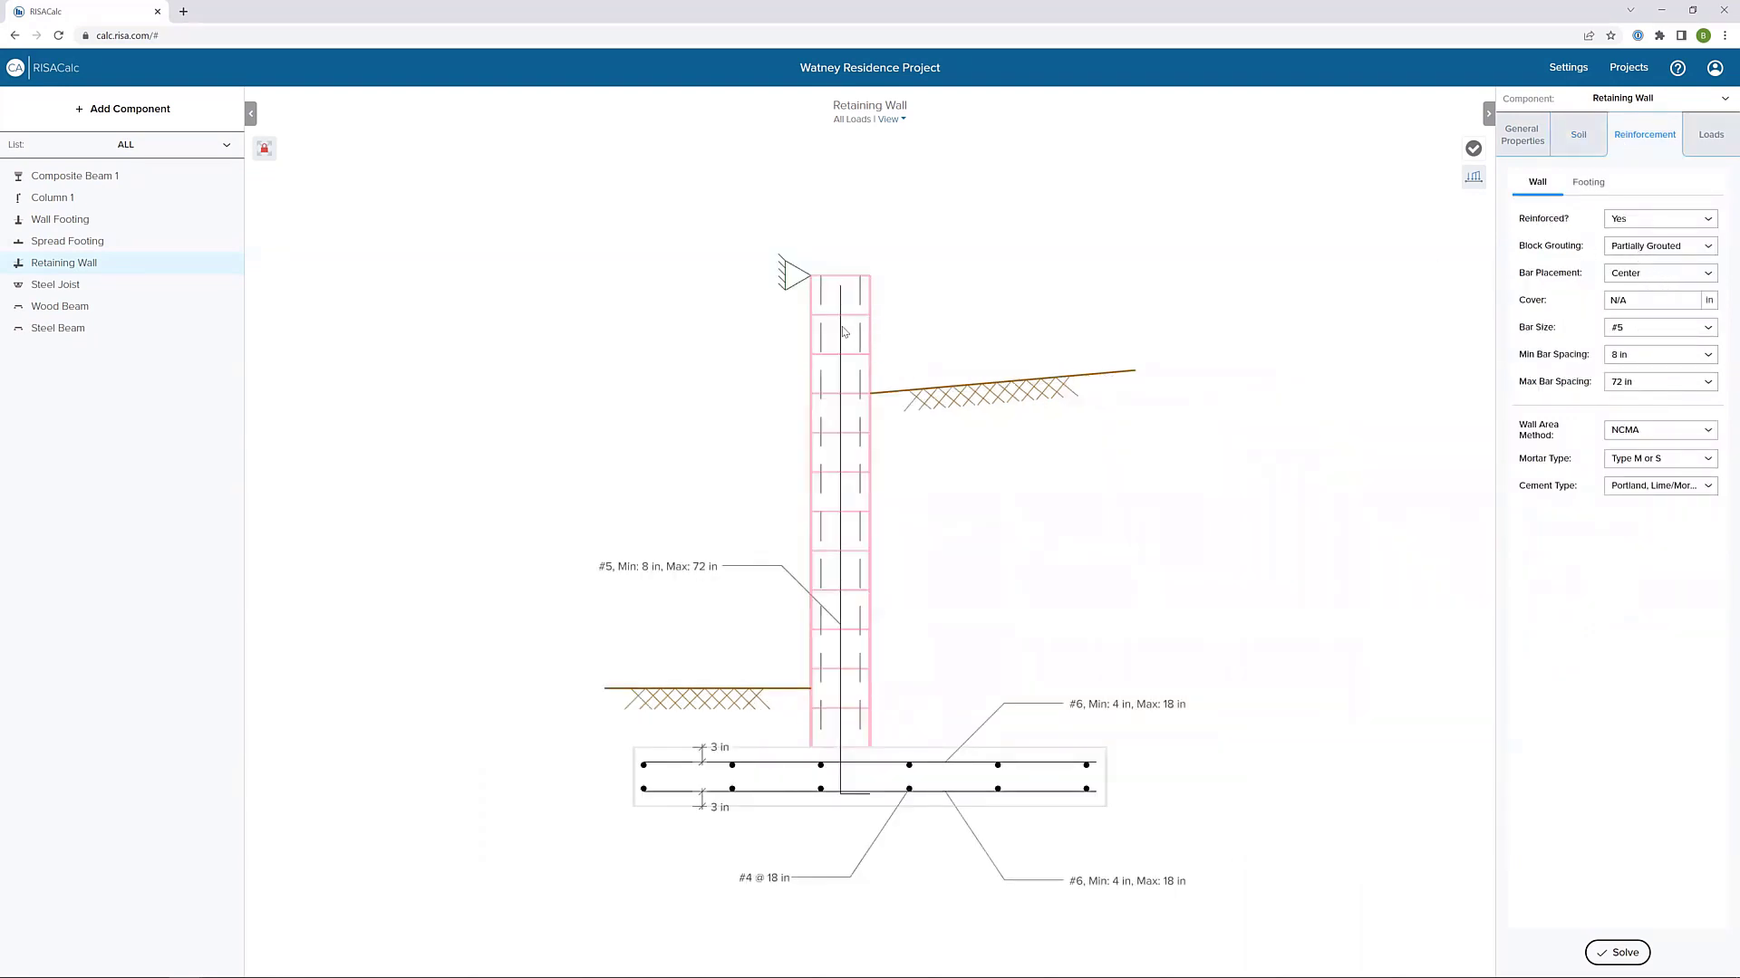
{"action": "left_click", "coordinate": [1636, 221]}
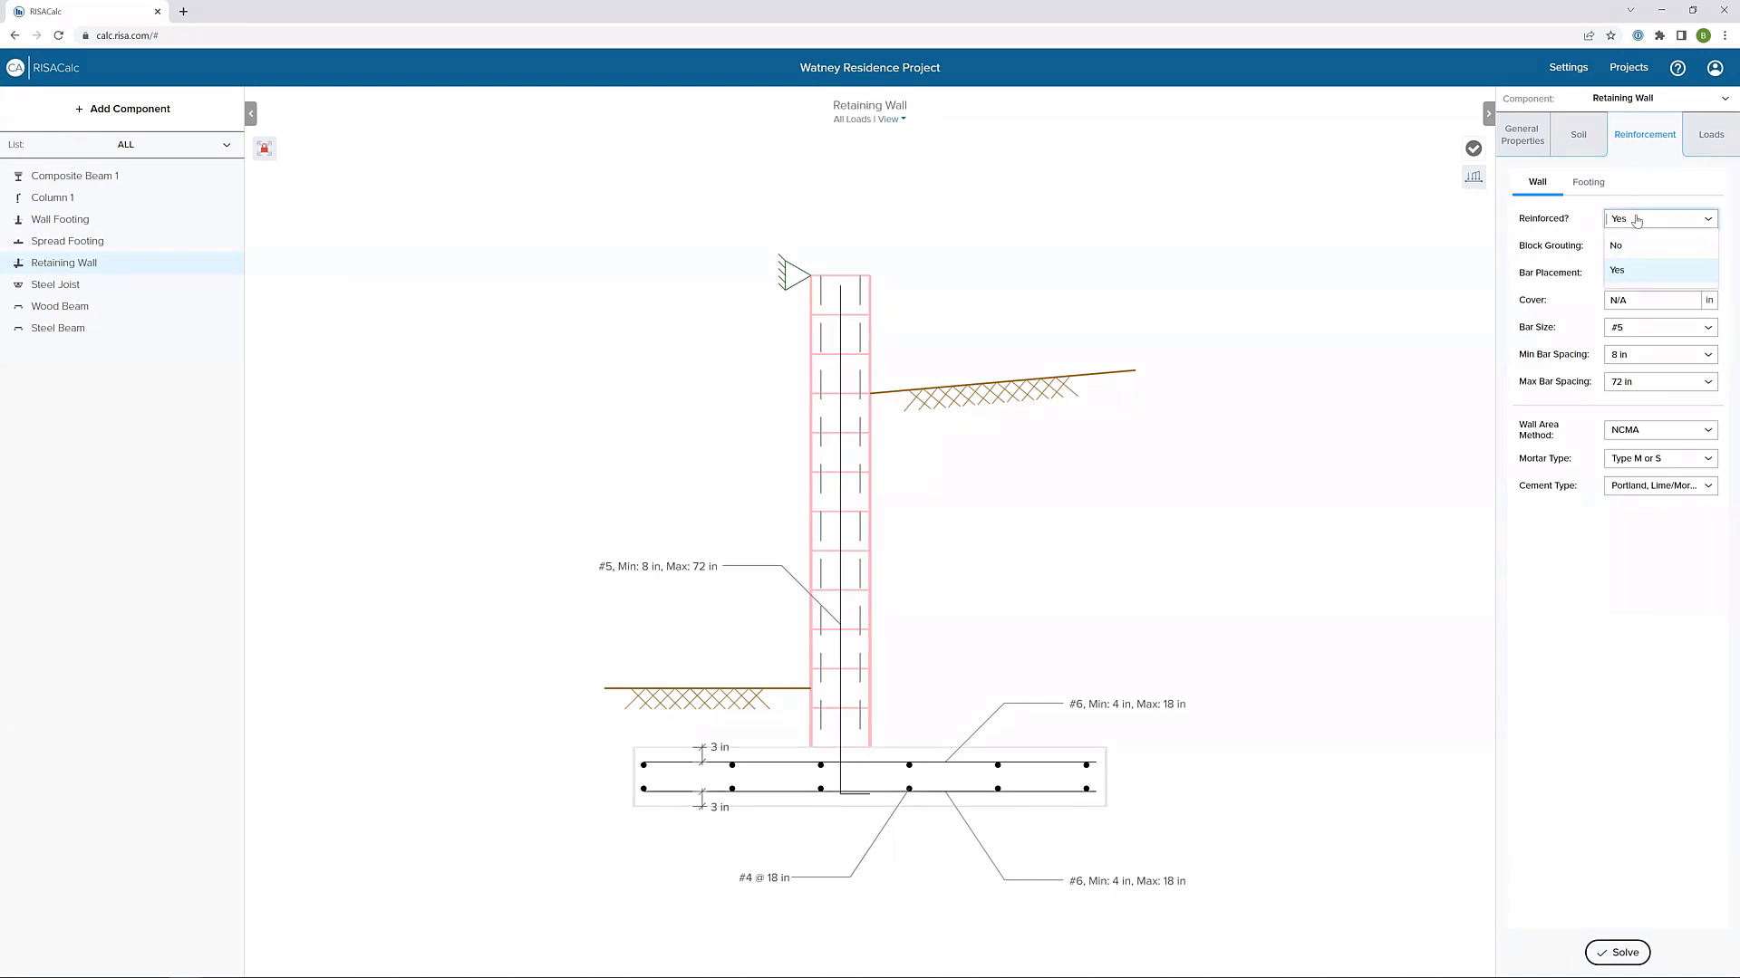
{"action": "left_click", "coordinate": [1647, 231]}
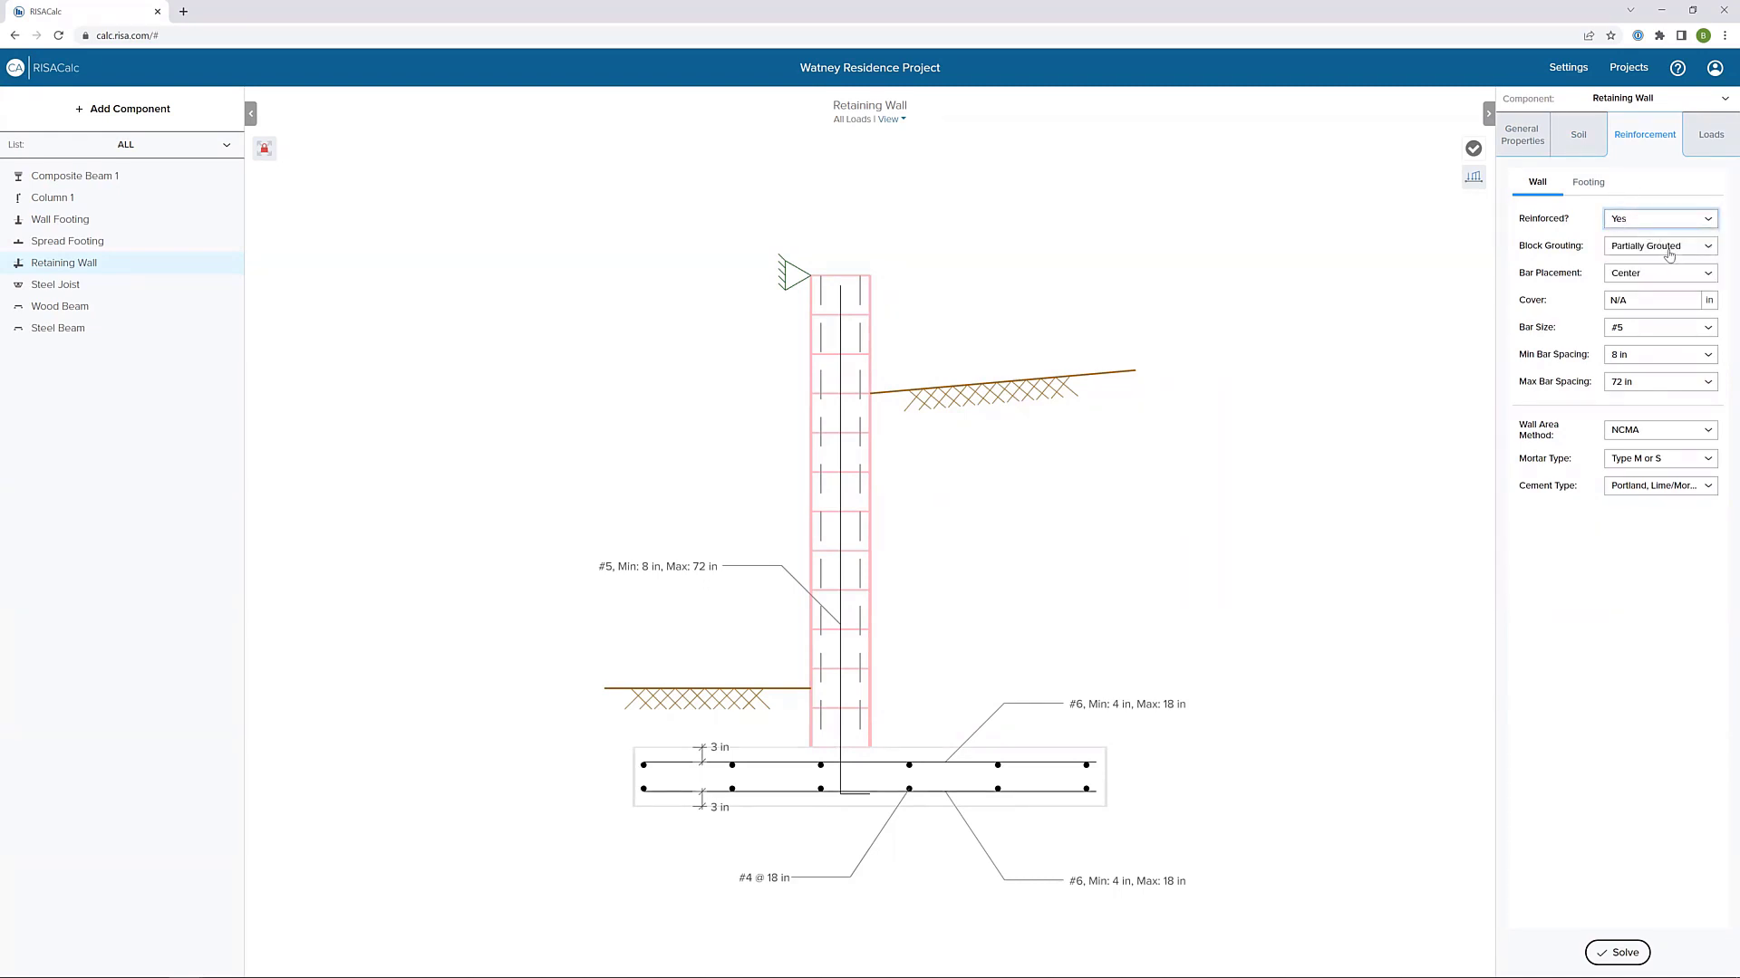
{"action": "left_click", "coordinate": [1669, 255]}
{"action": "left_click", "coordinate": [1665, 287]}
{"action": "left_click", "coordinate": [1666, 276]}
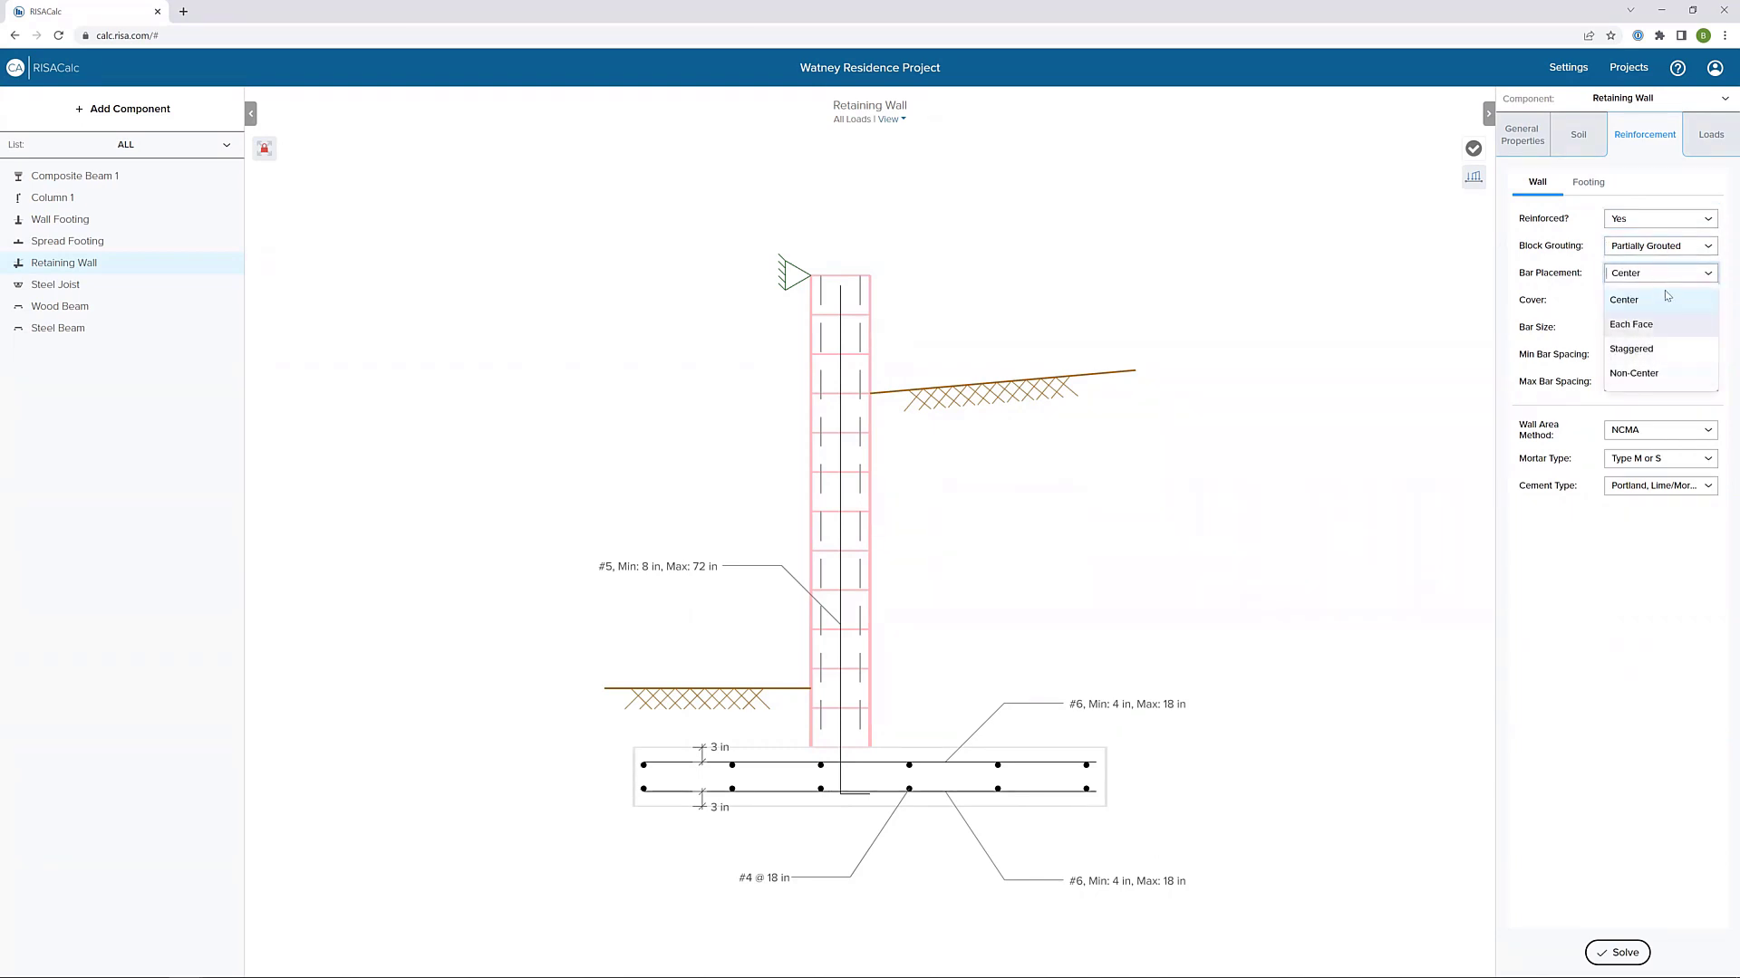
{"action": "left_click", "coordinate": [1657, 284]}
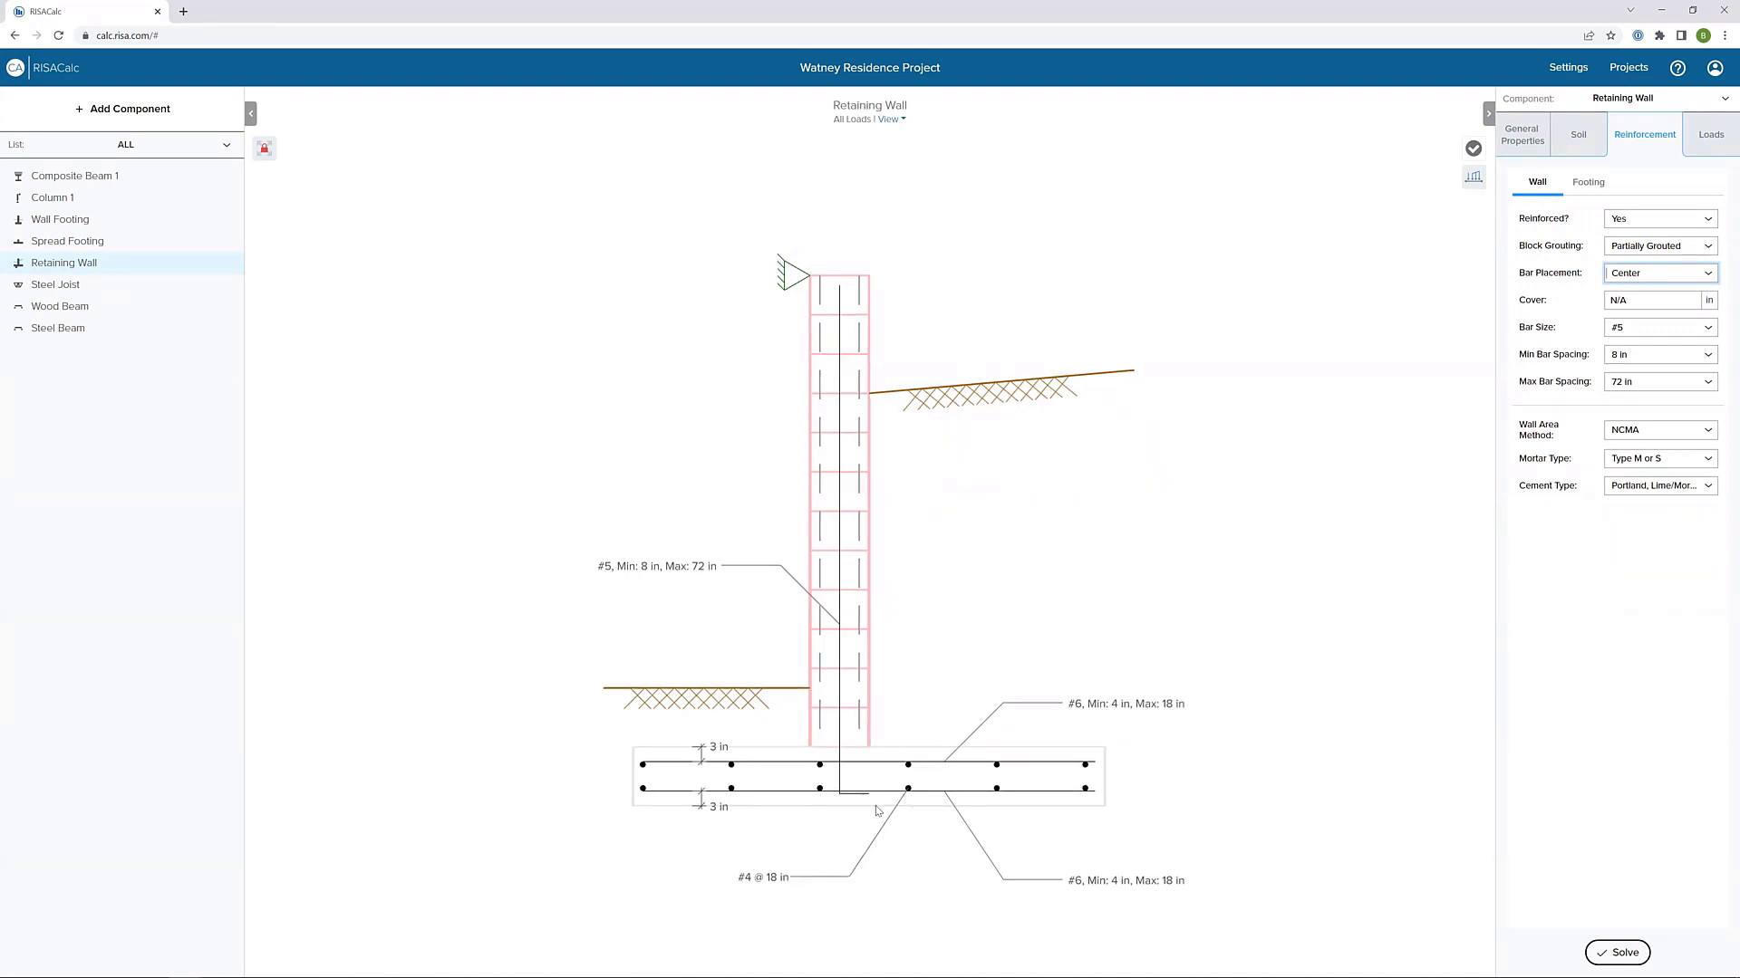
- Open the footing reinforcement from its longitudinal bar label, try the Single Layer location and restore Each Face
{"action": "left_click", "coordinate": [772, 876]}
{"action": "left_click", "coordinate": [771, 879]}
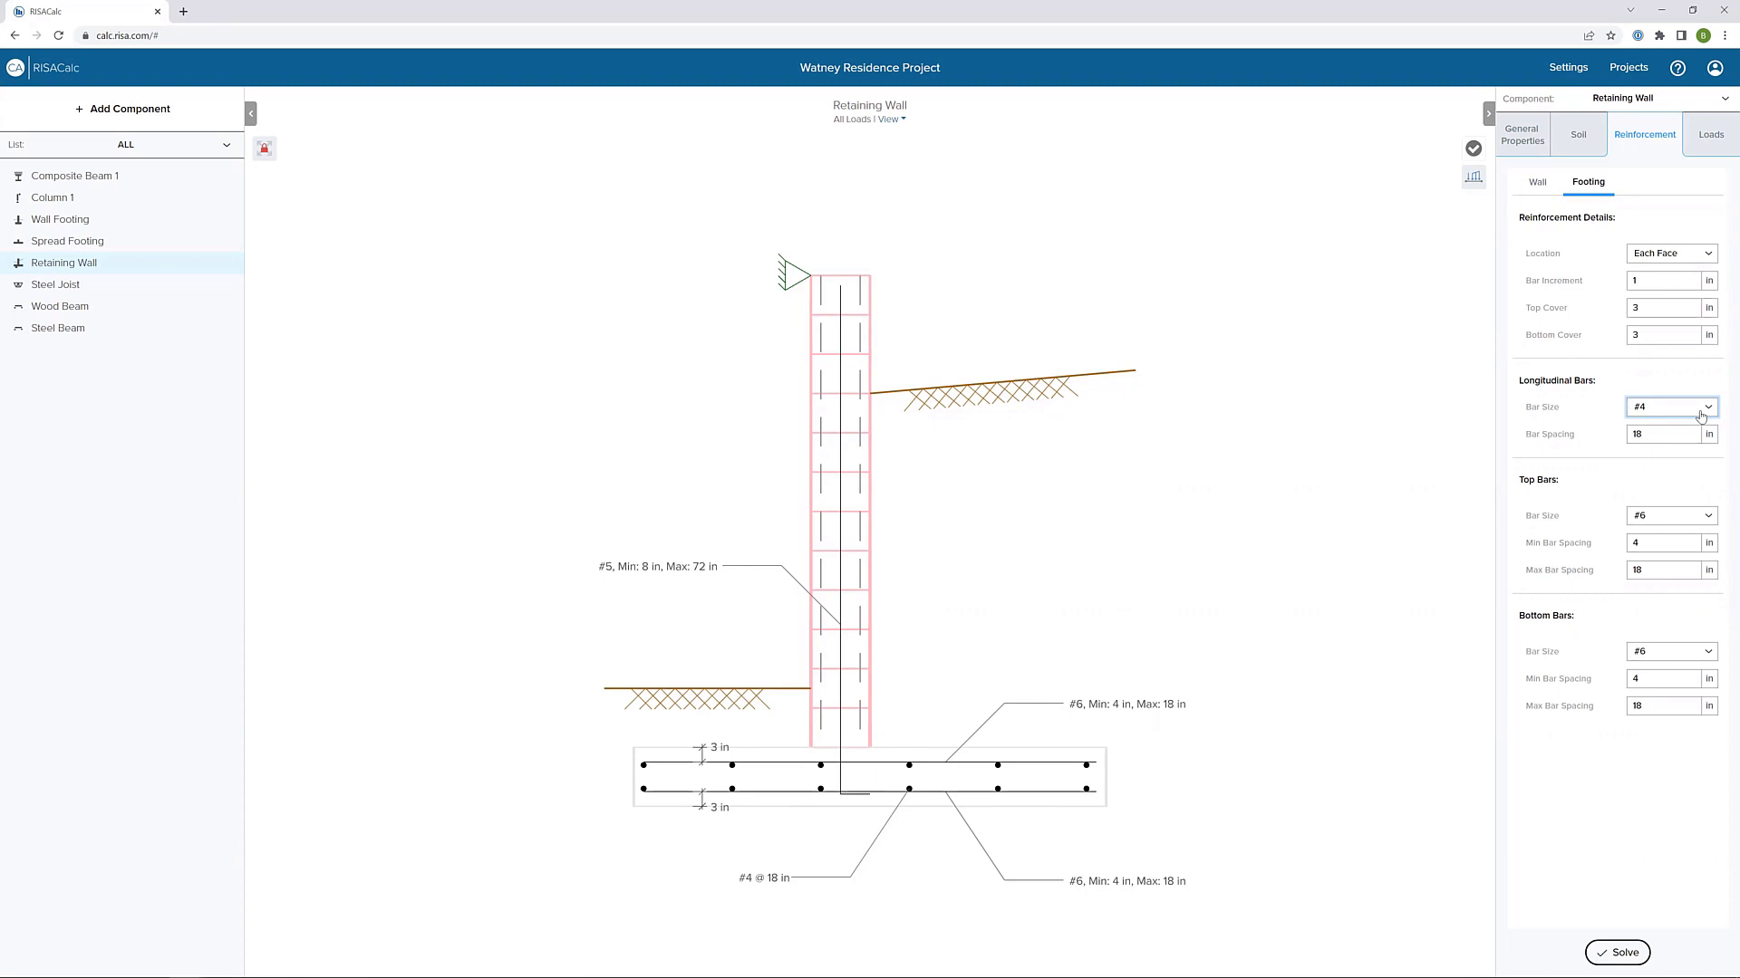
{"action": "left_click", "coordinate": [1654, 262]}
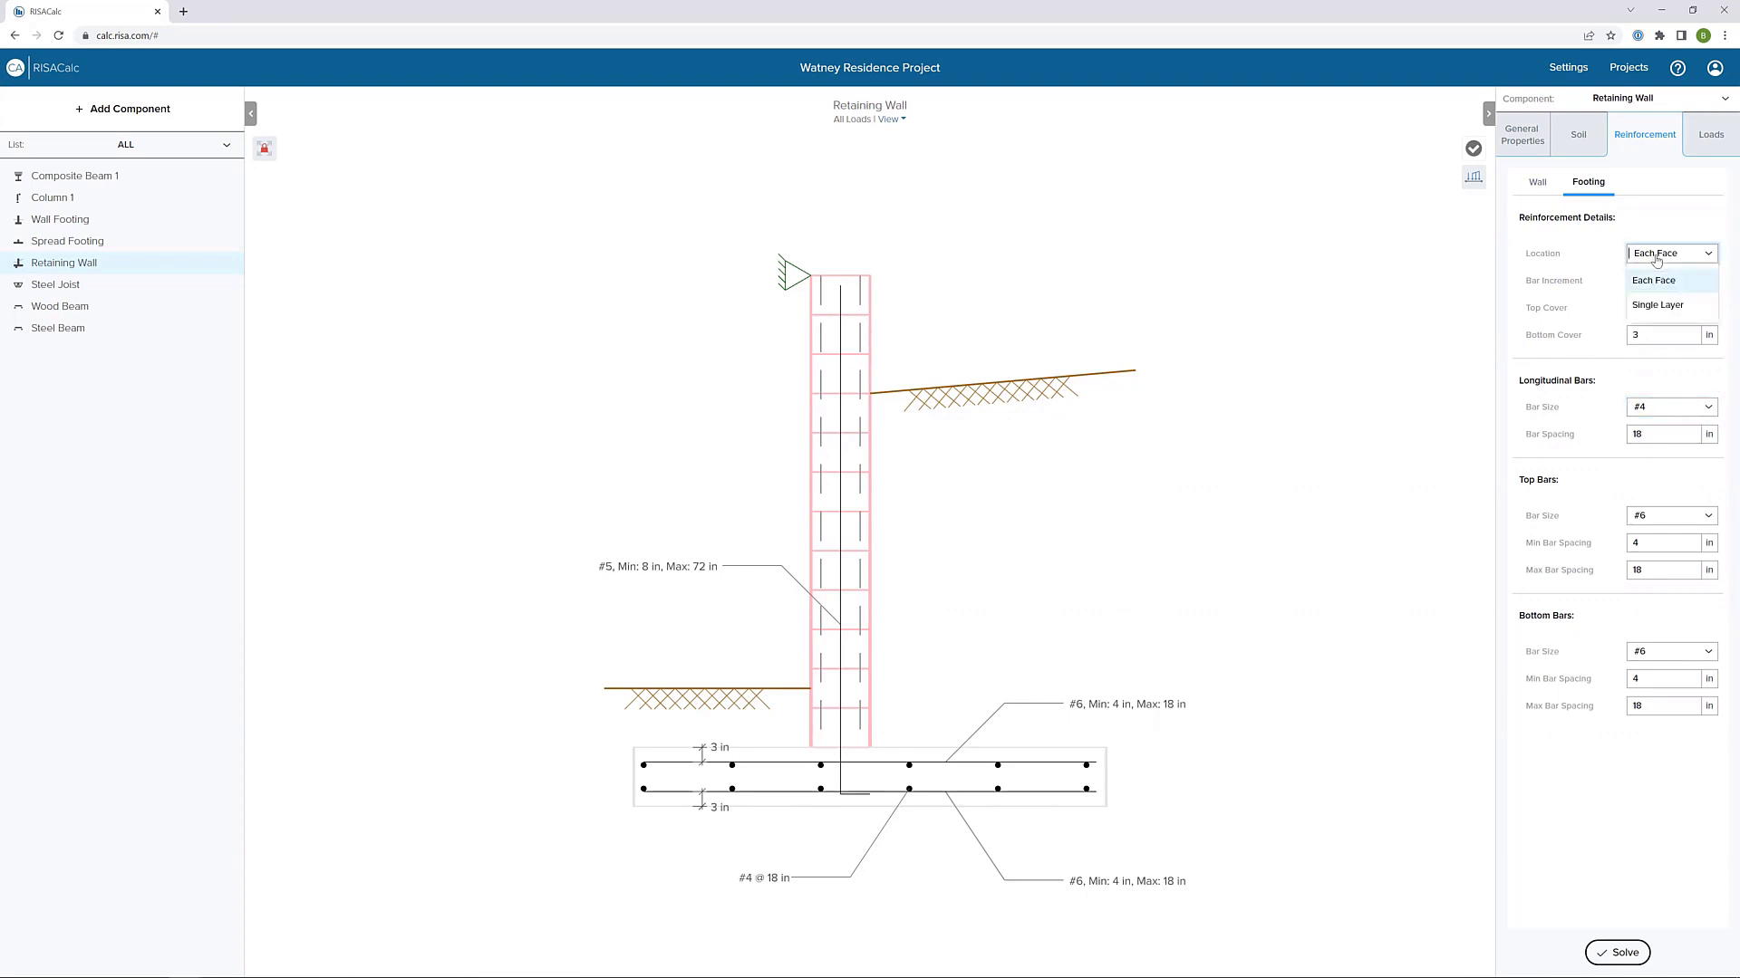
{"action": "left_click", "coordinate": [1663, 304]}
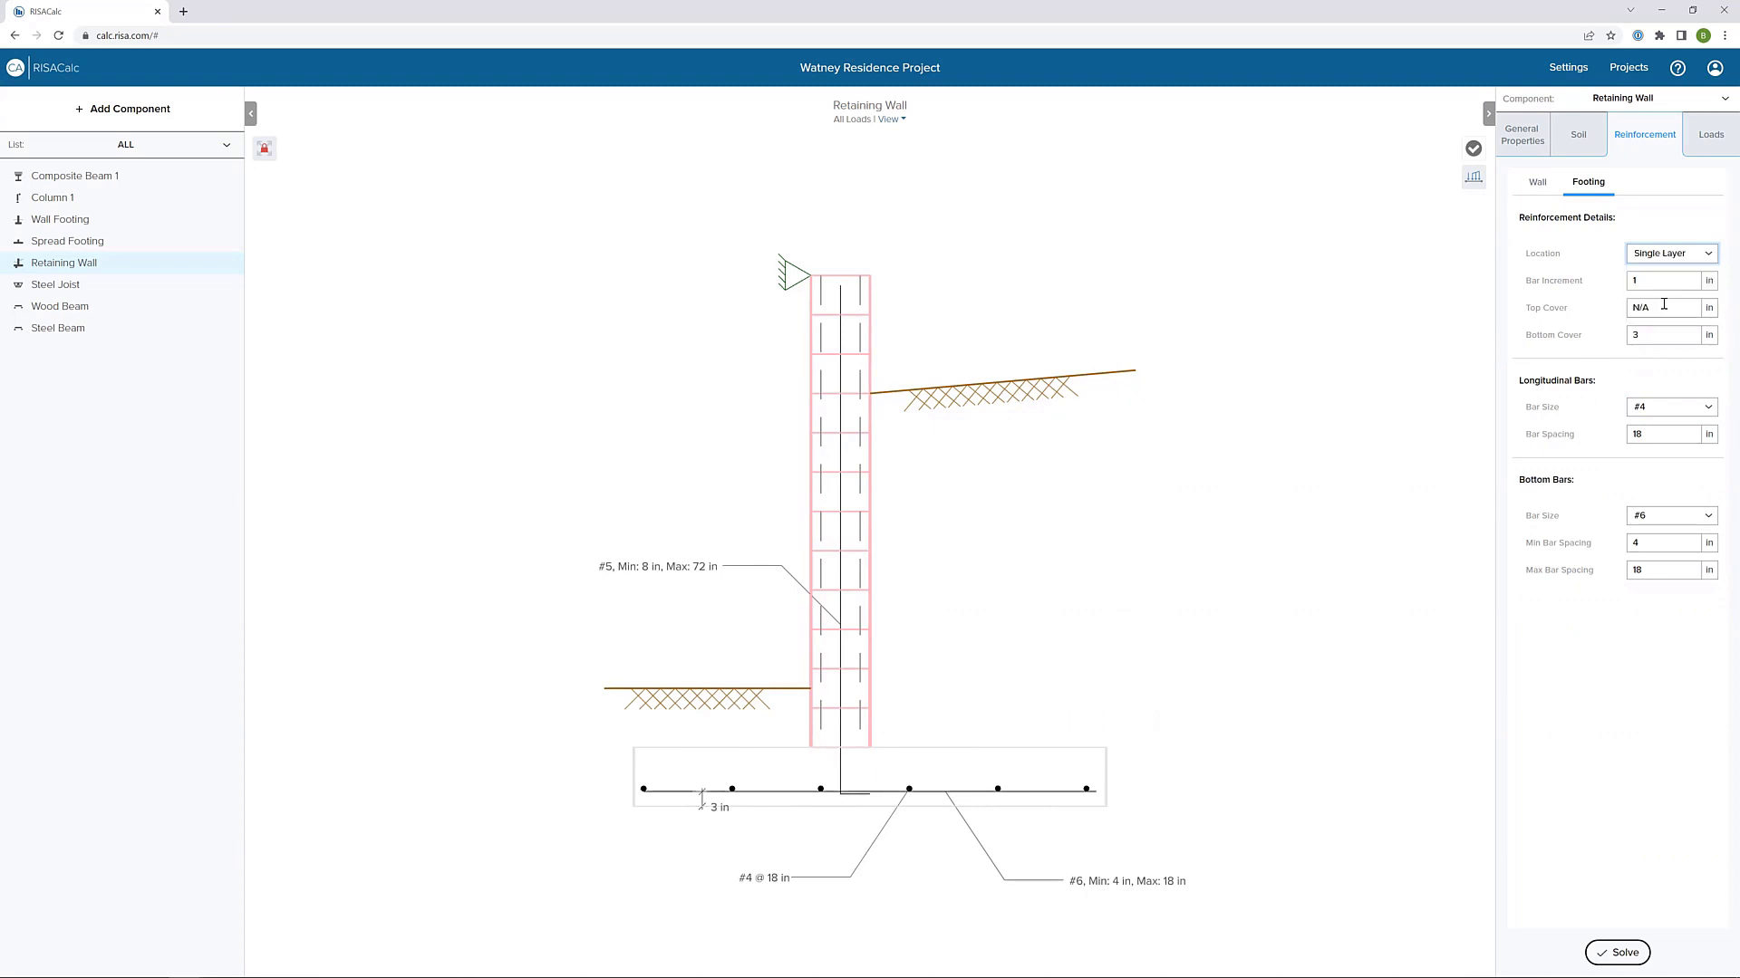
{"action": "left_click", "coordinate": [1672, 258]}
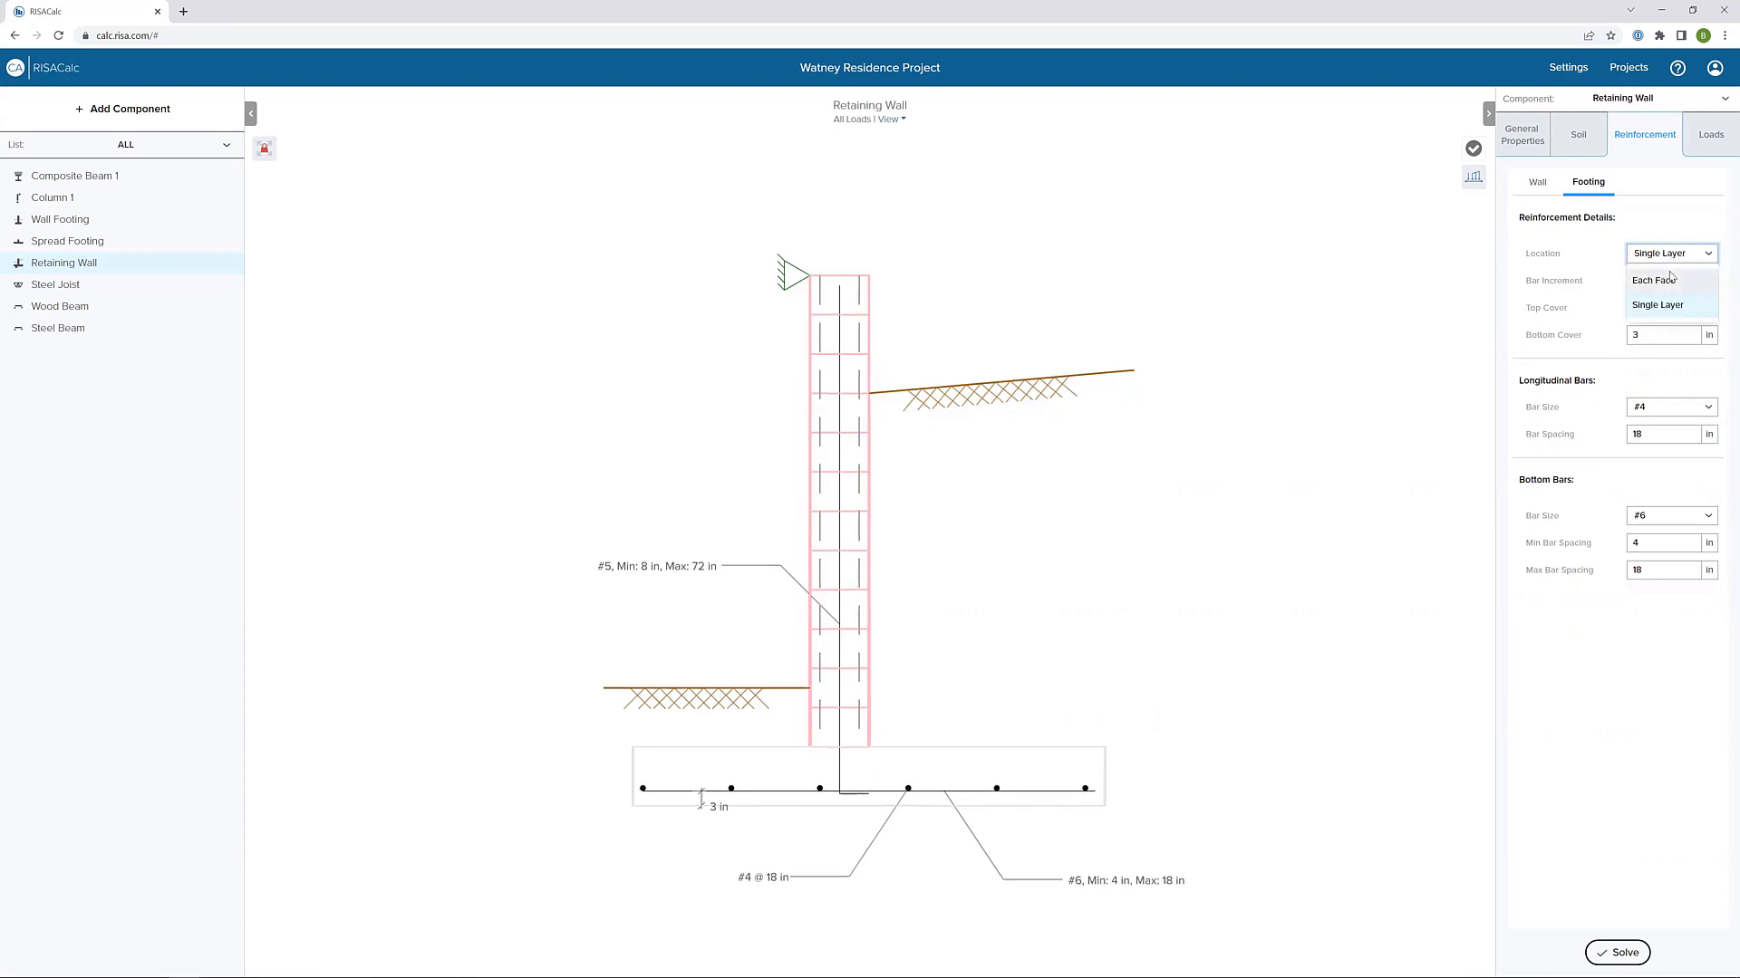
{"action": "left_click", "coordinate": [1667, 281]}
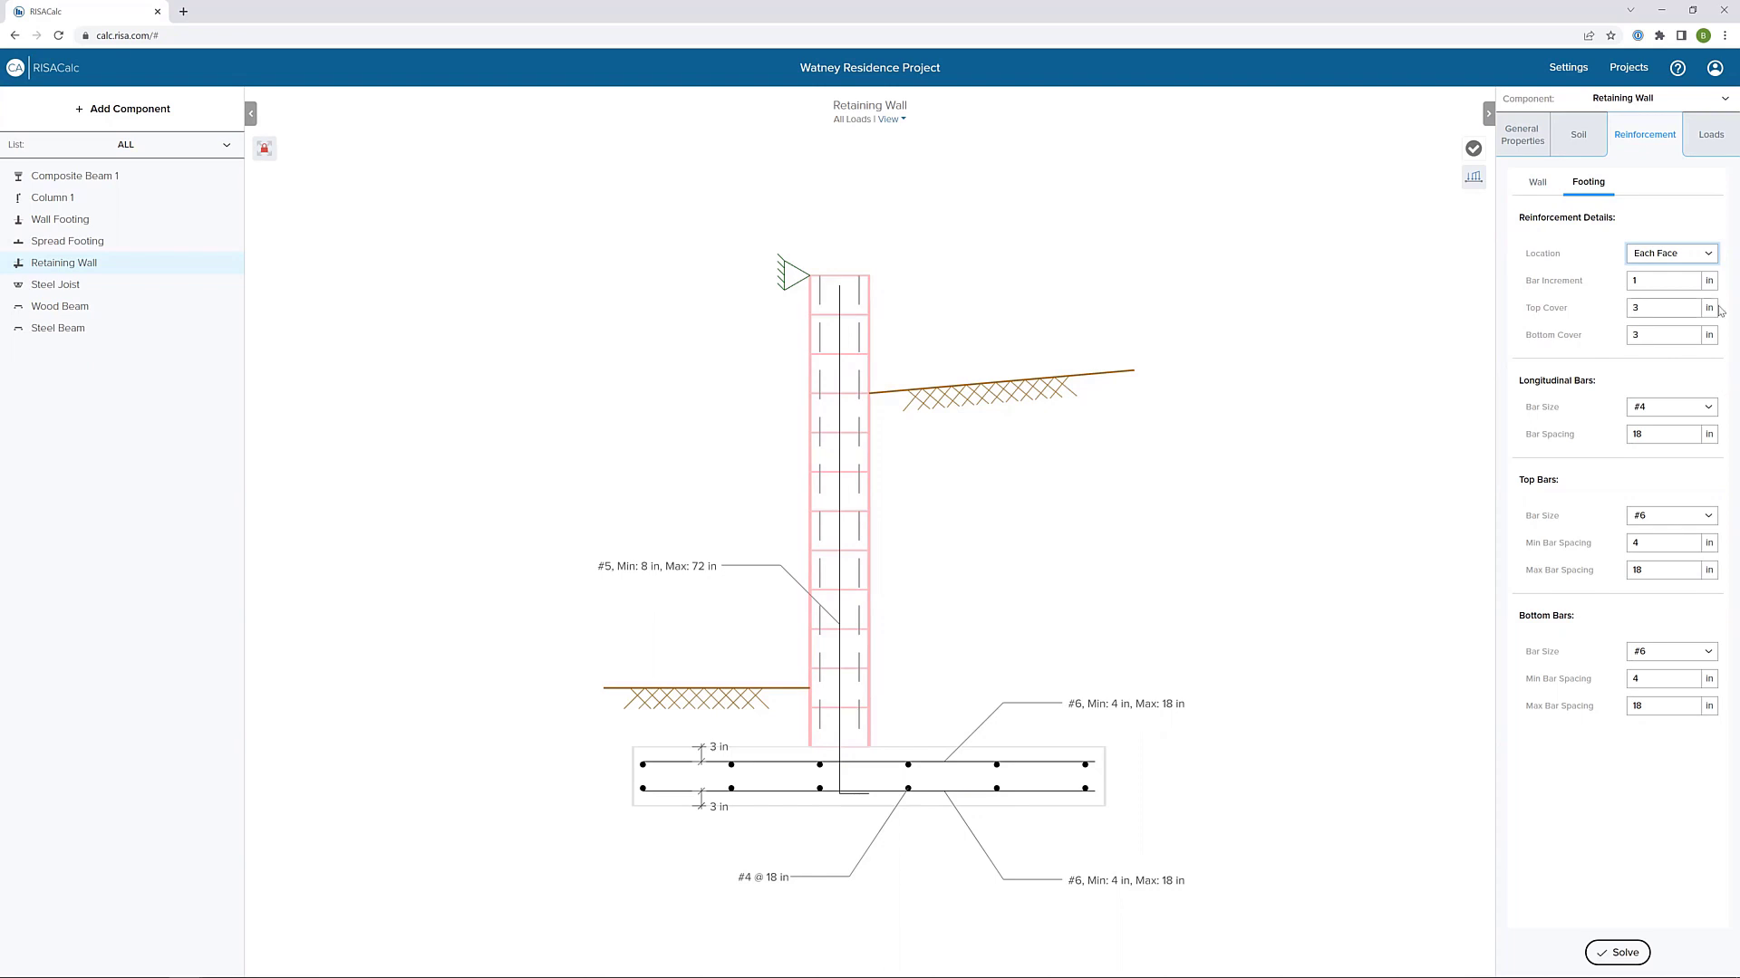
- Change the magnitude of the retaining wall's dead point load at 12 ft to 5 k
{"action": "left_click", "coordinate": [1704, 143]}
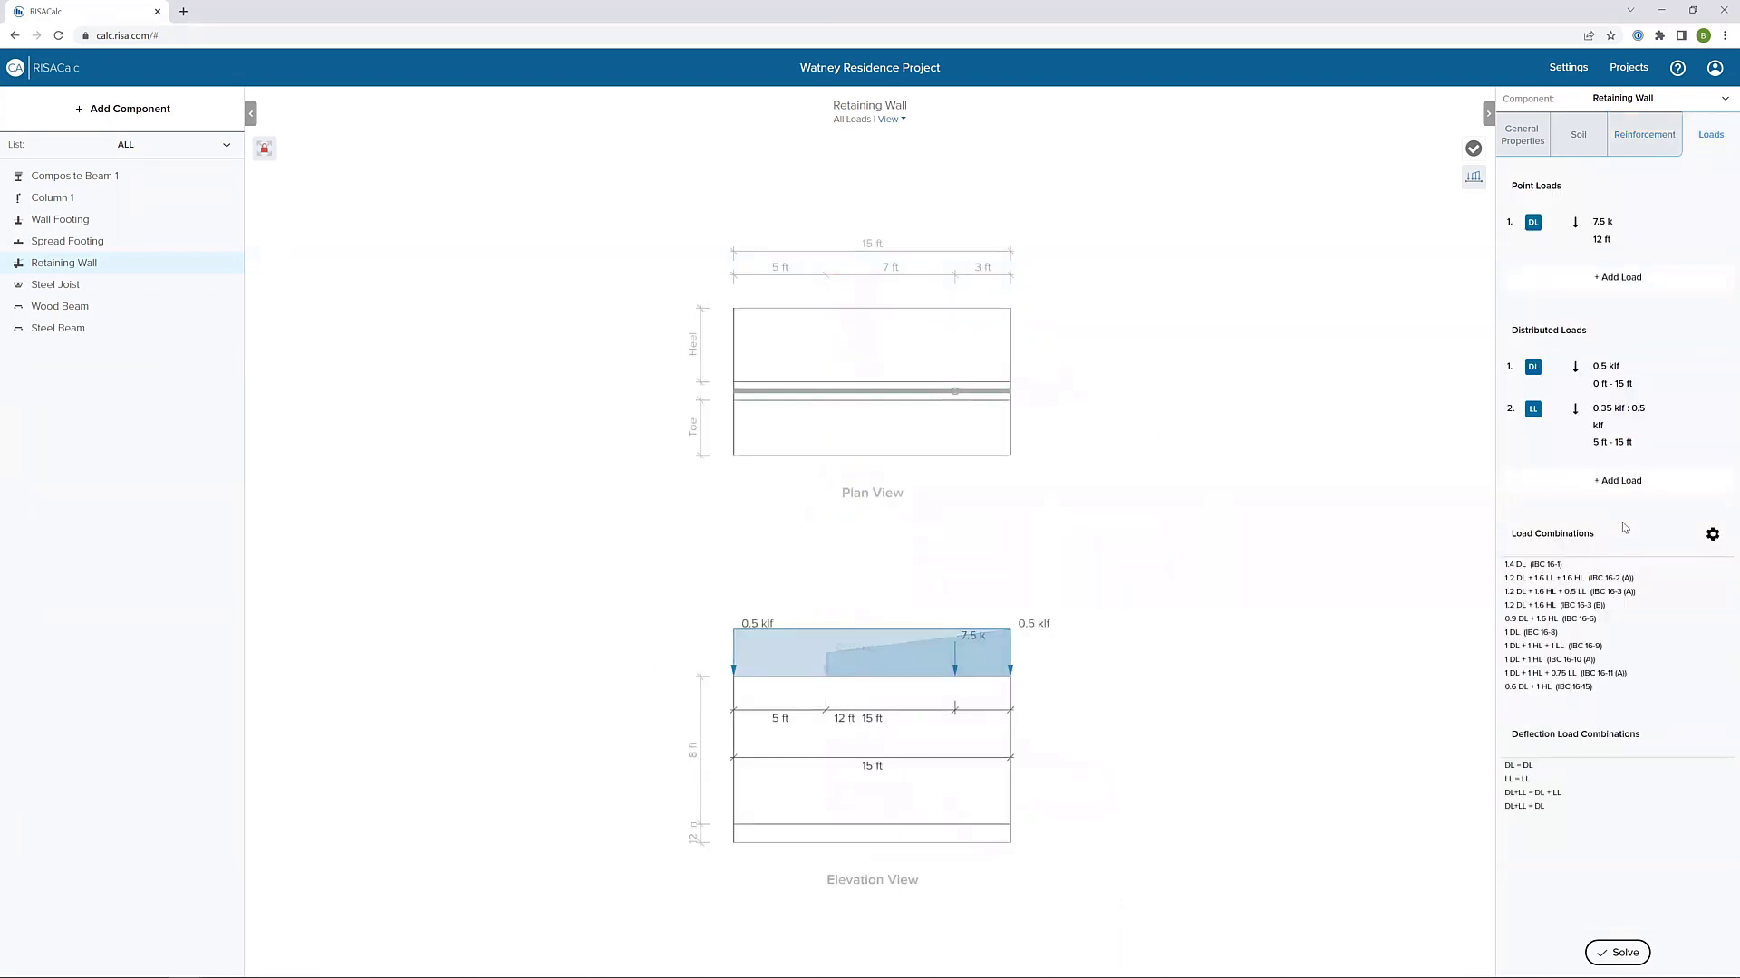
{"action": "left_click", "coordinate": [956, 669]}
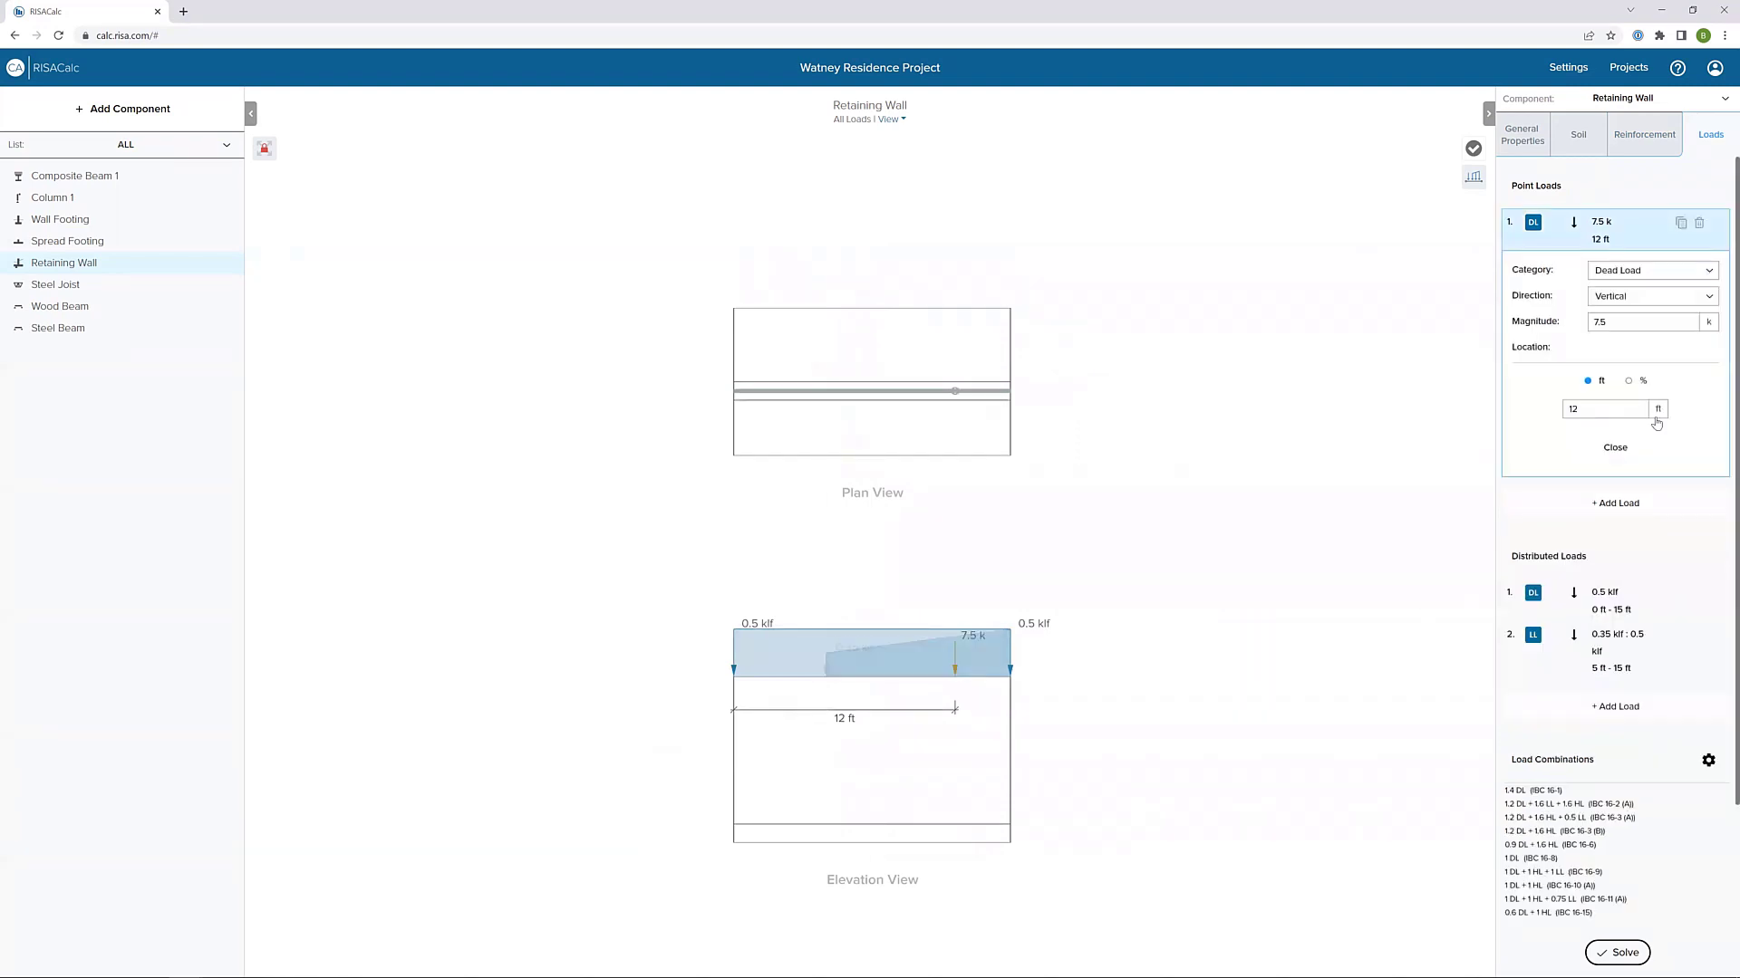
{"action": "left_click_drag", "start_coordinate": [1640, 323], "coordinate": [1536, 333]}
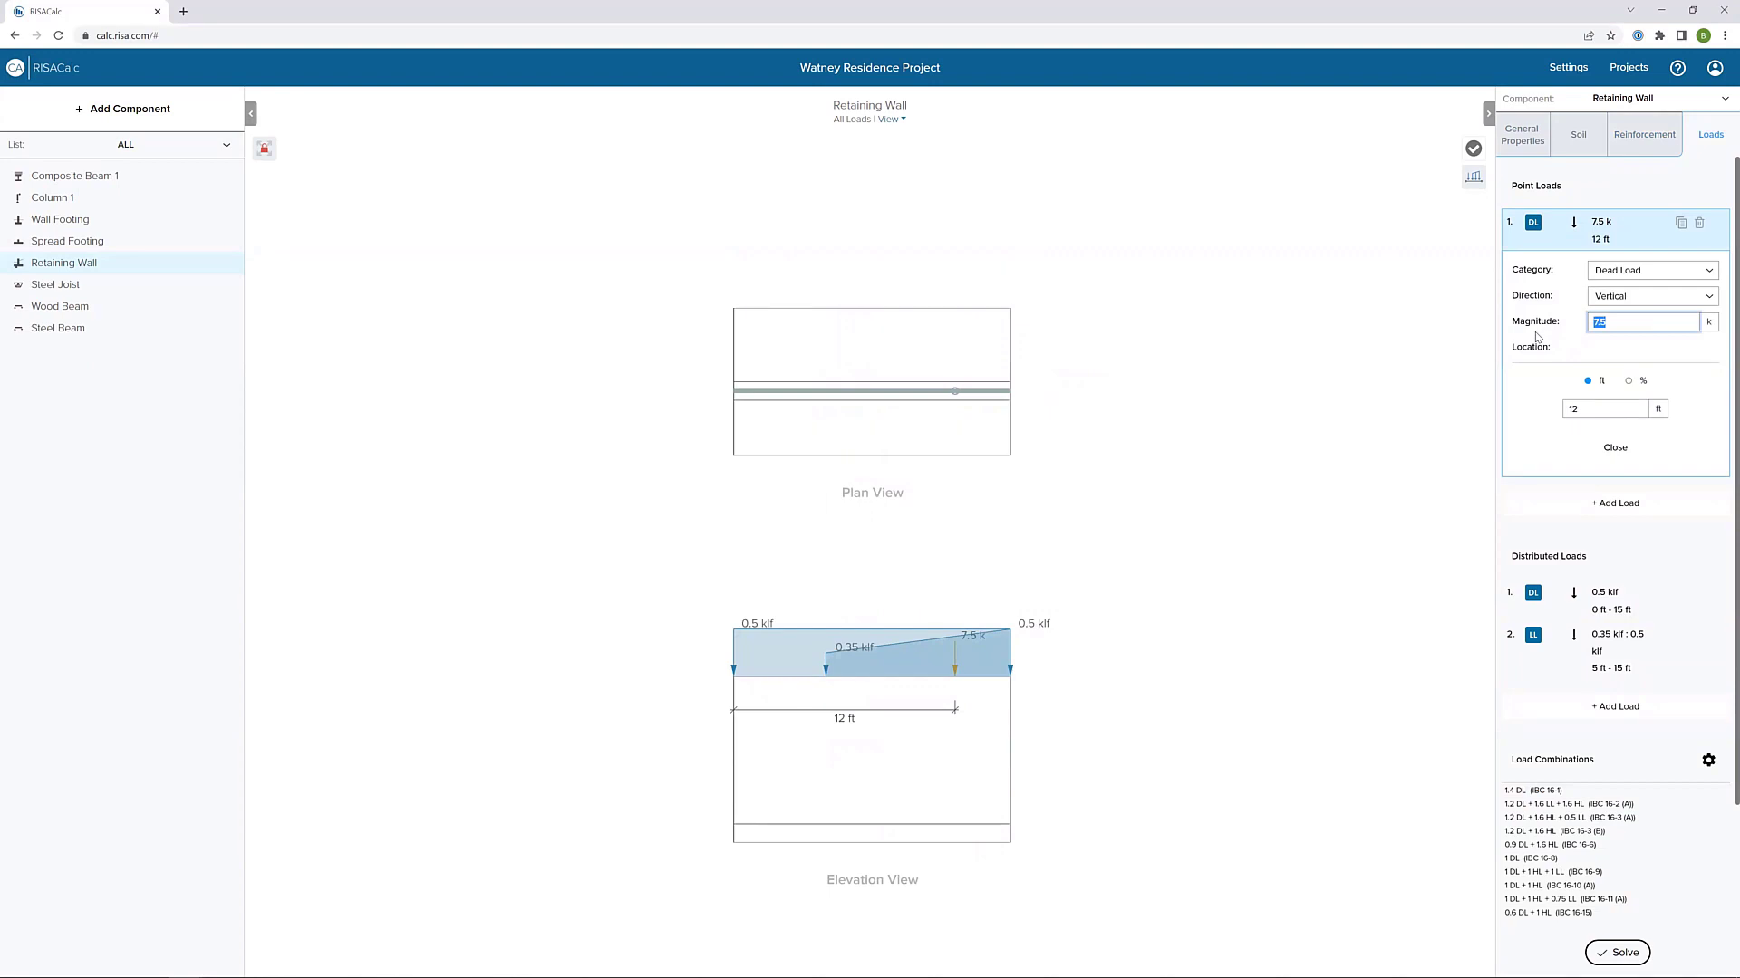
{"action": "type", "text": "5"}
{"action": "key", "text": "Tab"}
{"action": "left_click", "coordinate": [1621, 449]}
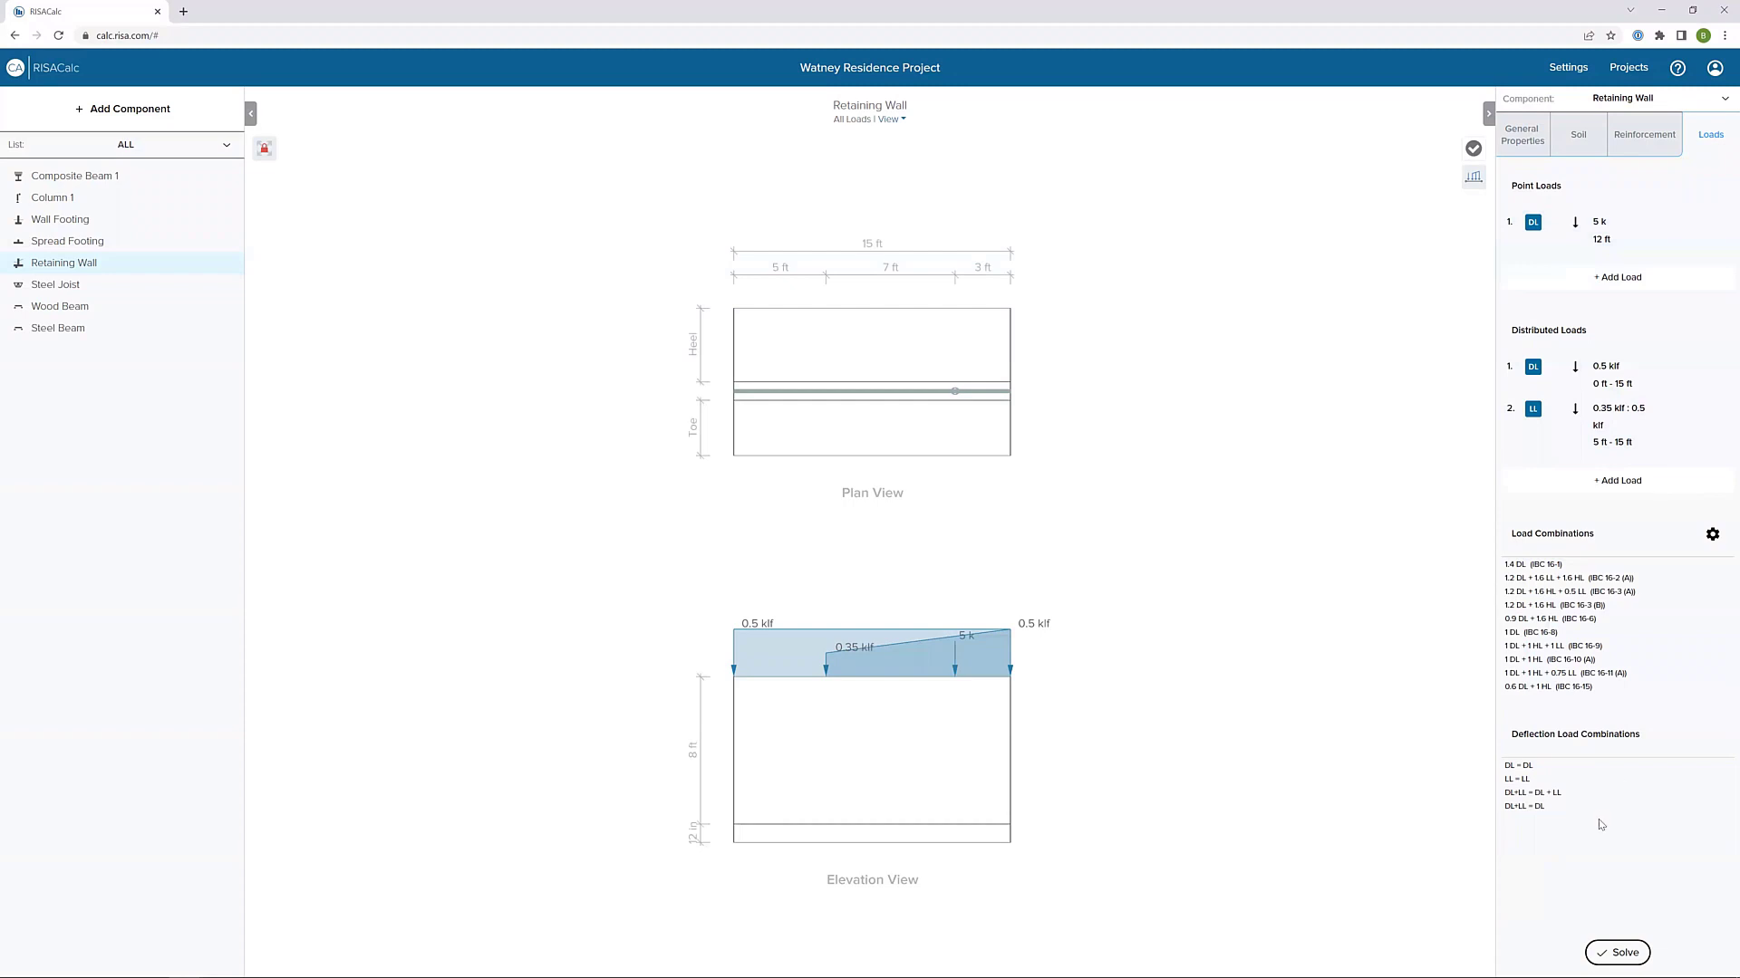
- Solve the retaining wall and expand its detail report to full screen
{"action": "left_click", "coordinate": [1635, 960]}
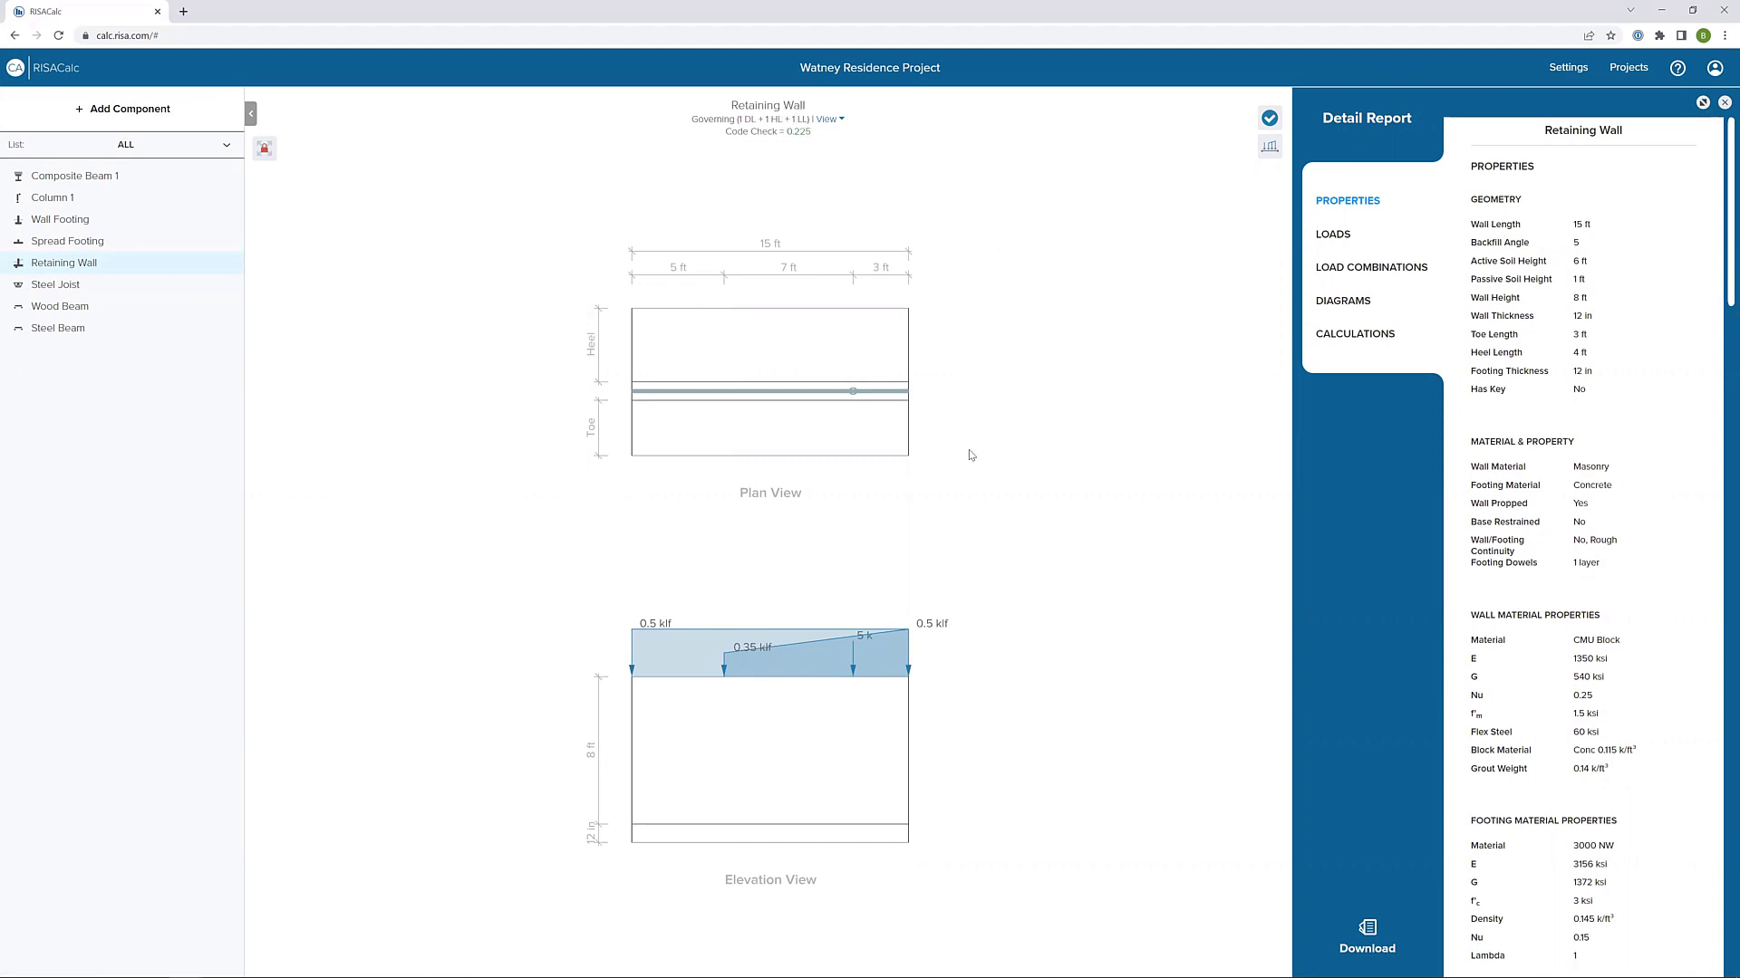
{"action": "left_click", "coordinate": [1703, 103]}
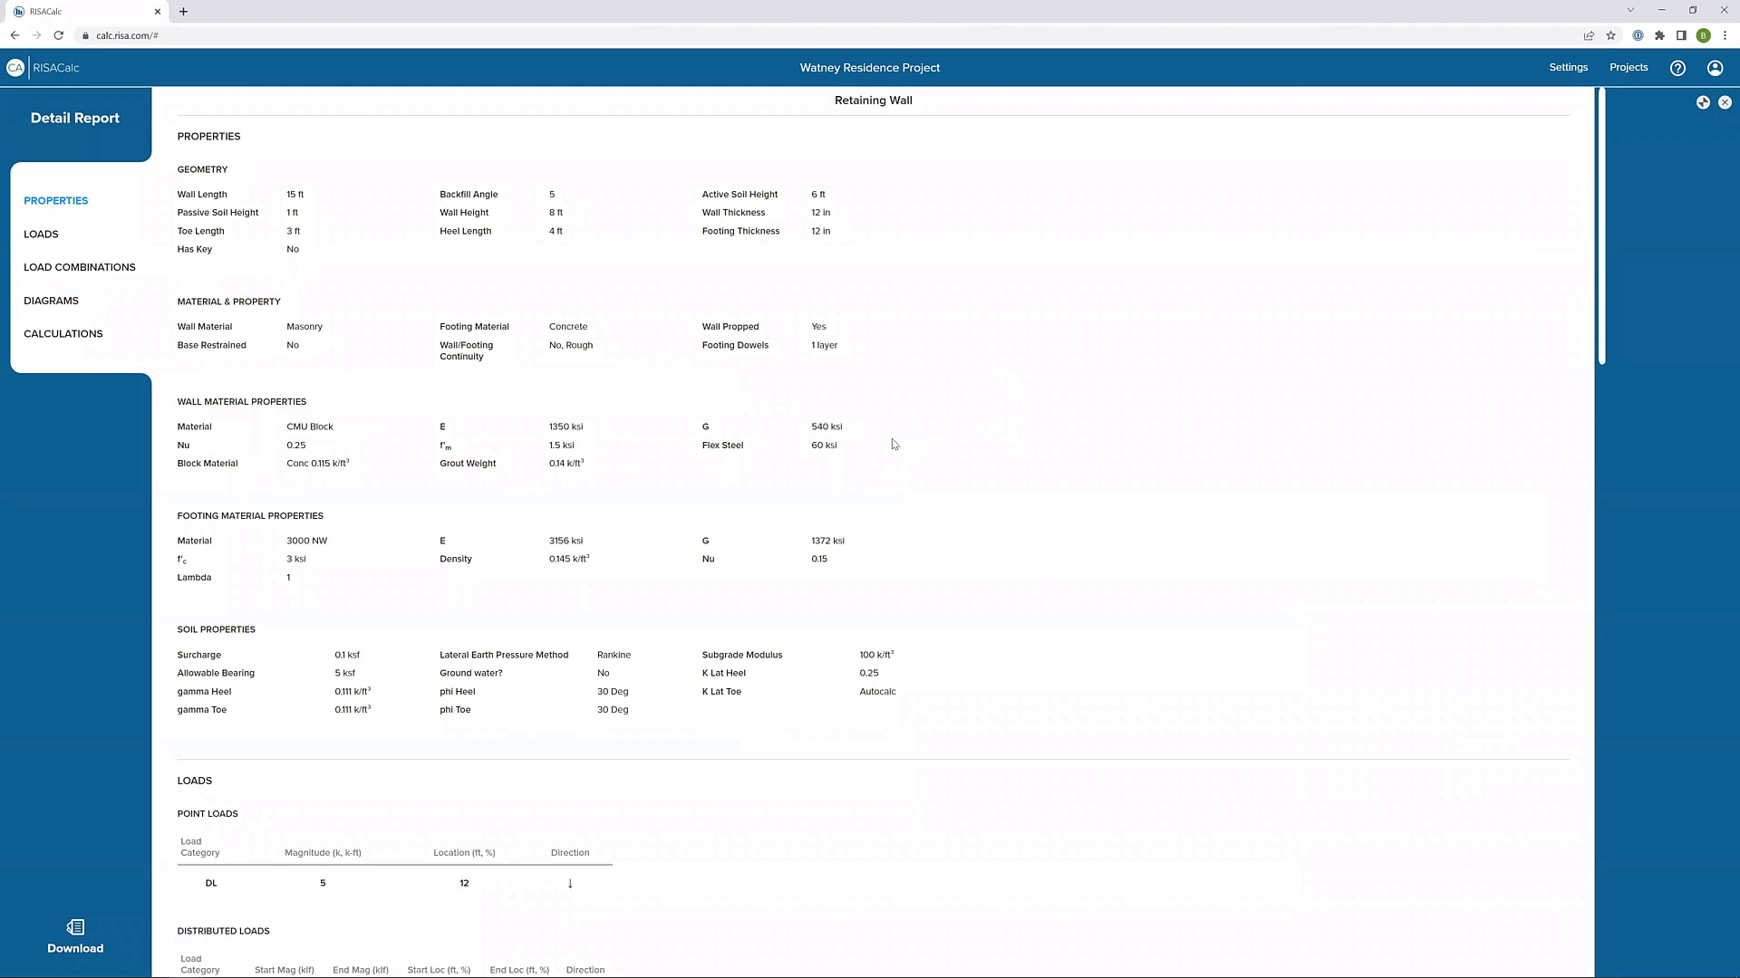
- Review the retaining wall report's load combinations and loading diagram, checking the available diagram combinations and keeping Governing
{"action": "left_click", "coordinate": [80, 265]}
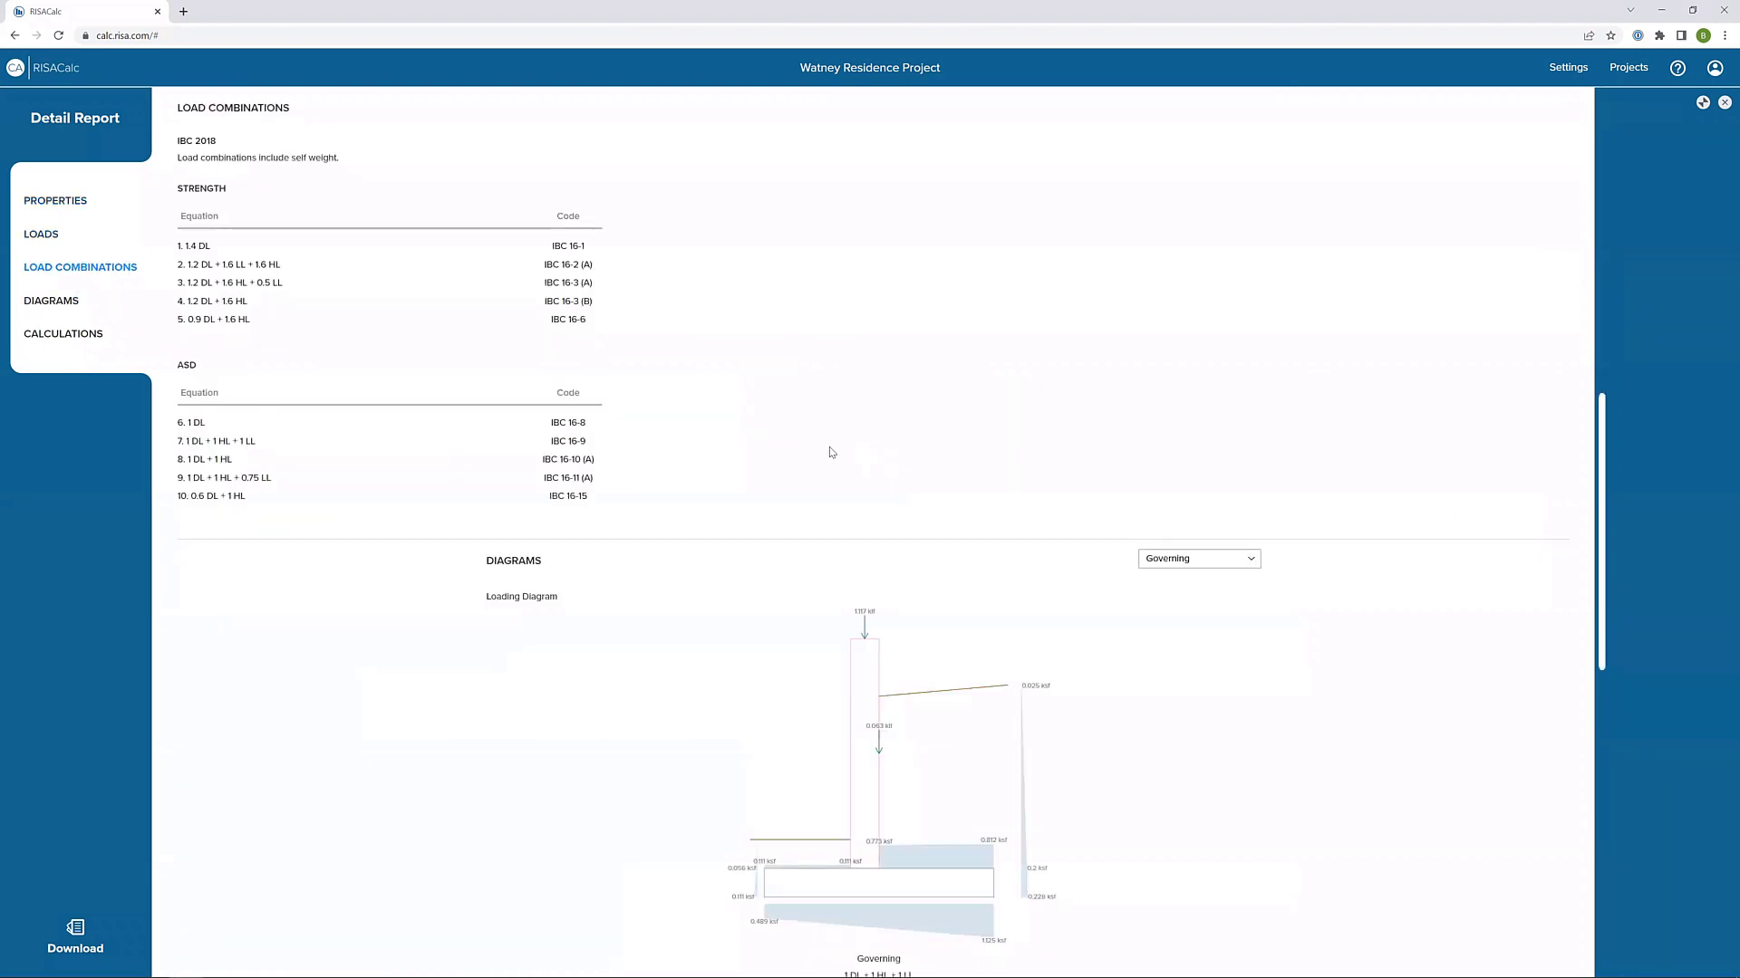
{"action": "scroll", "coordinate": [827, 450], "scroll_direction": "down", "scroll_amount": 4}
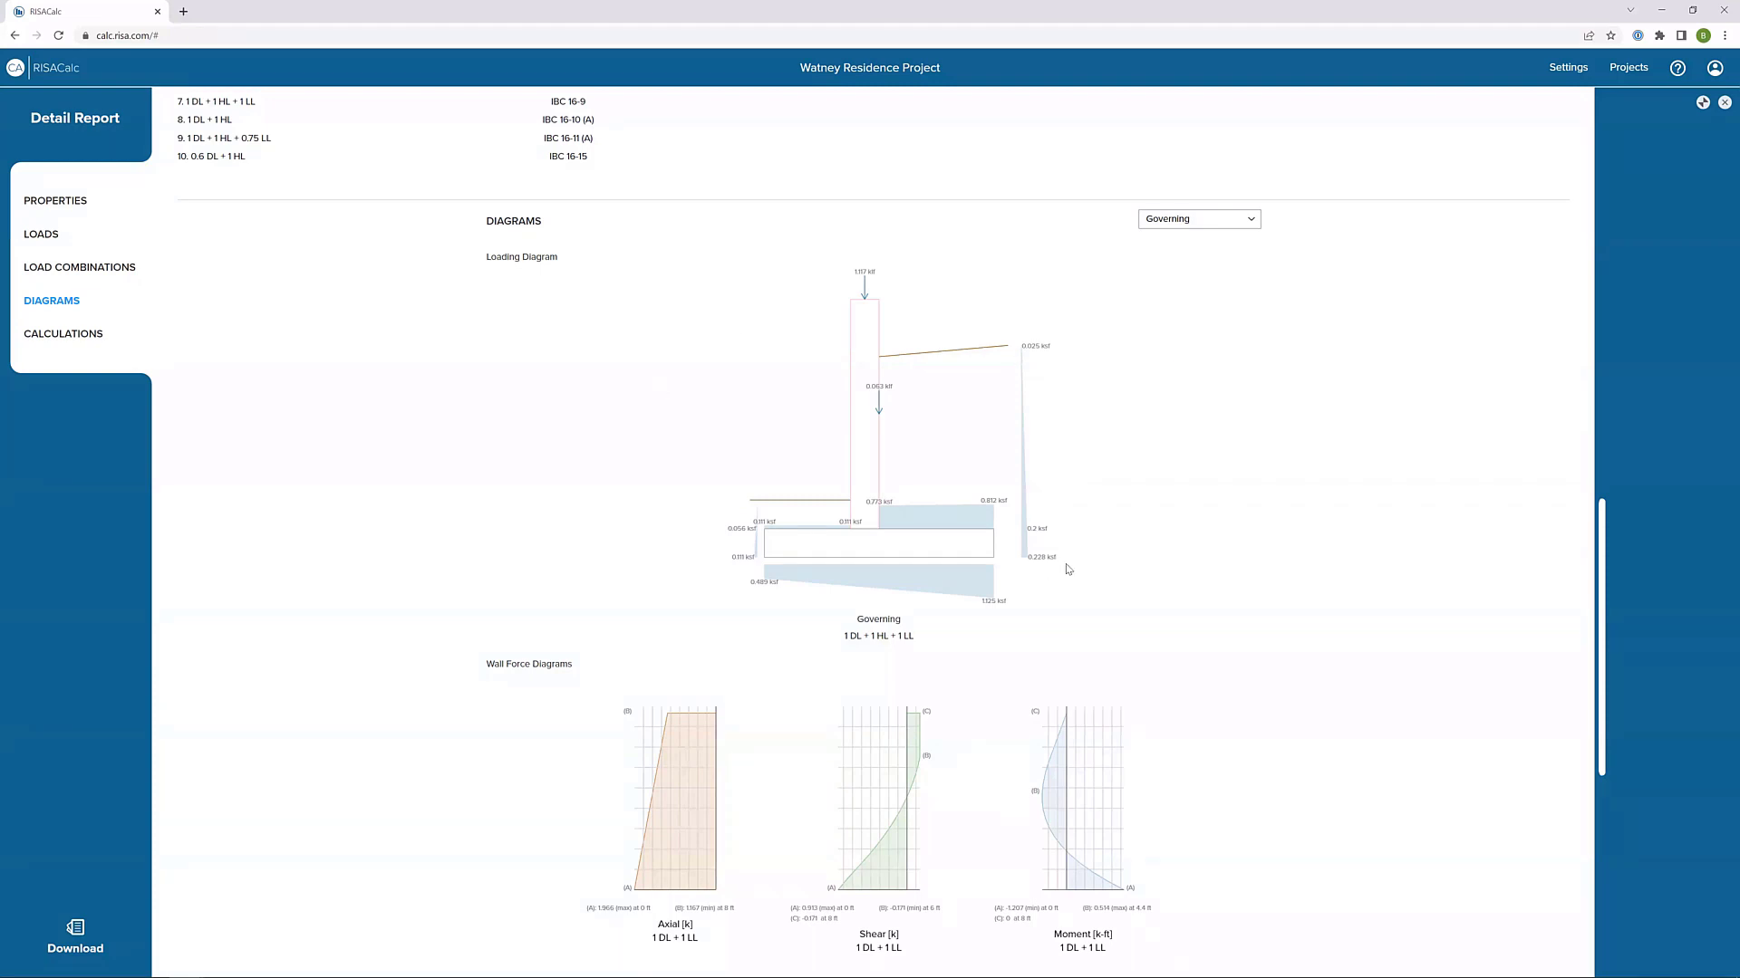
{"action": "left_click", "coordinate": [1232, 222]}
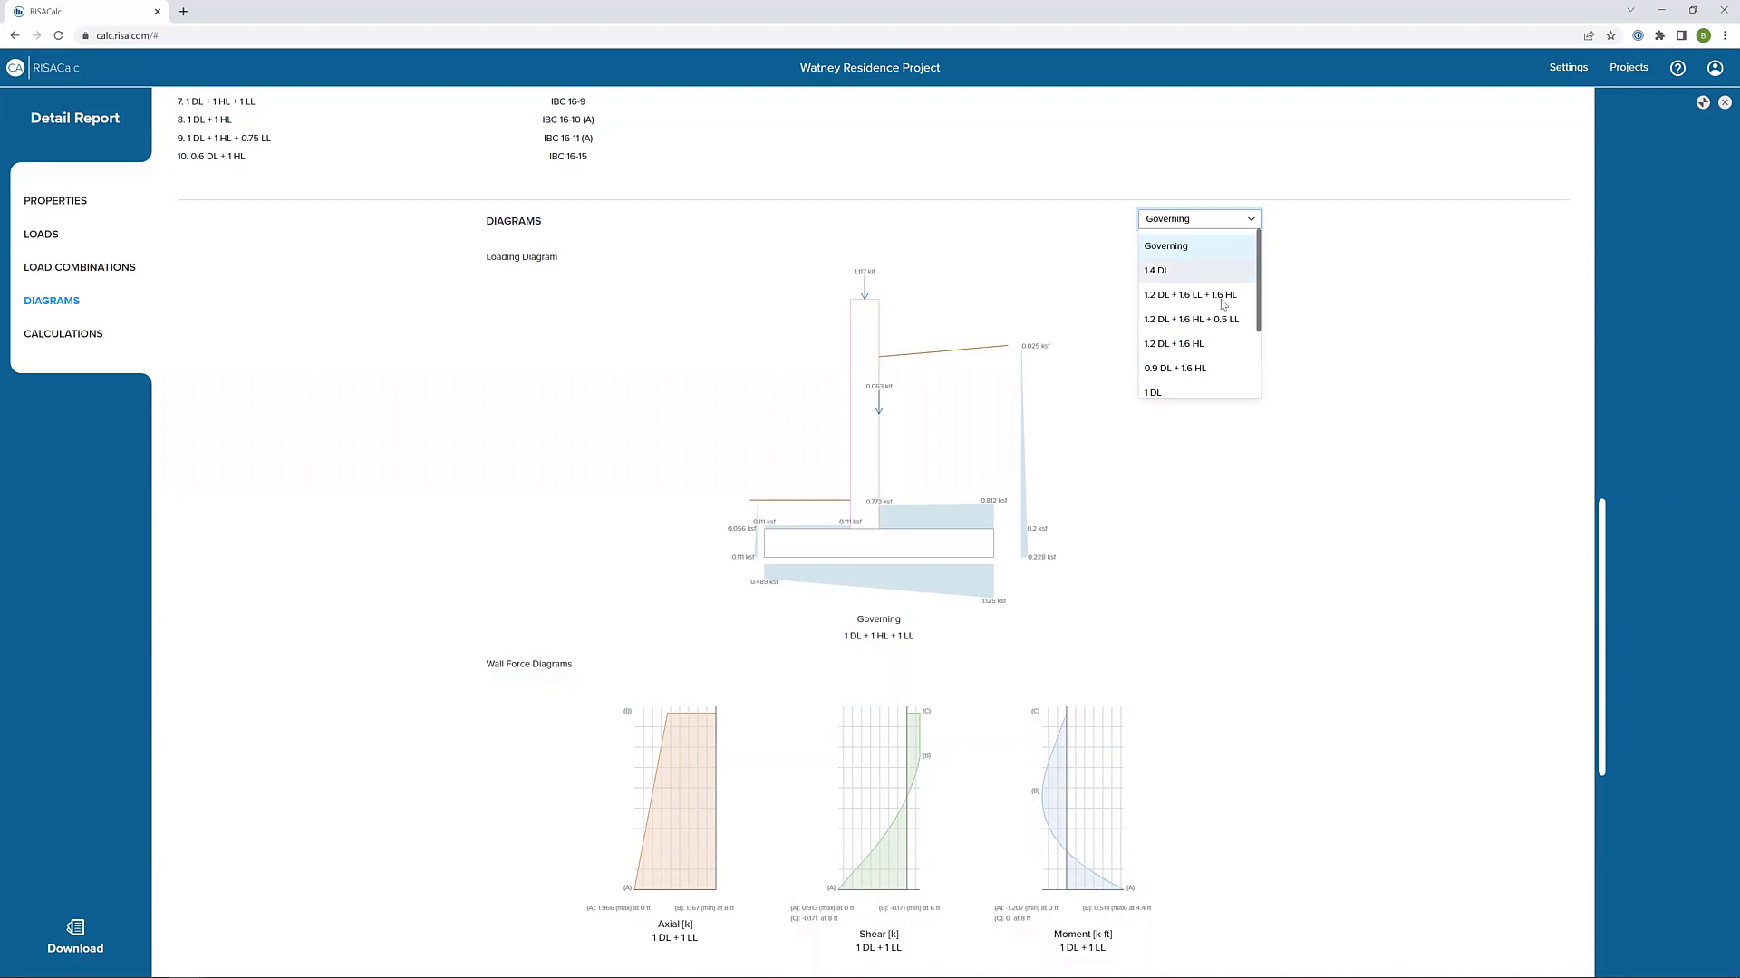
{"action": "scroll", "coordinate": [1210, 358], "scroll_direction": "down", "scroll_amount": 2}
{"action": "scroll", "coordinate": [1209, 358], "scroll_direction": "up", "scroll_amount": 3}
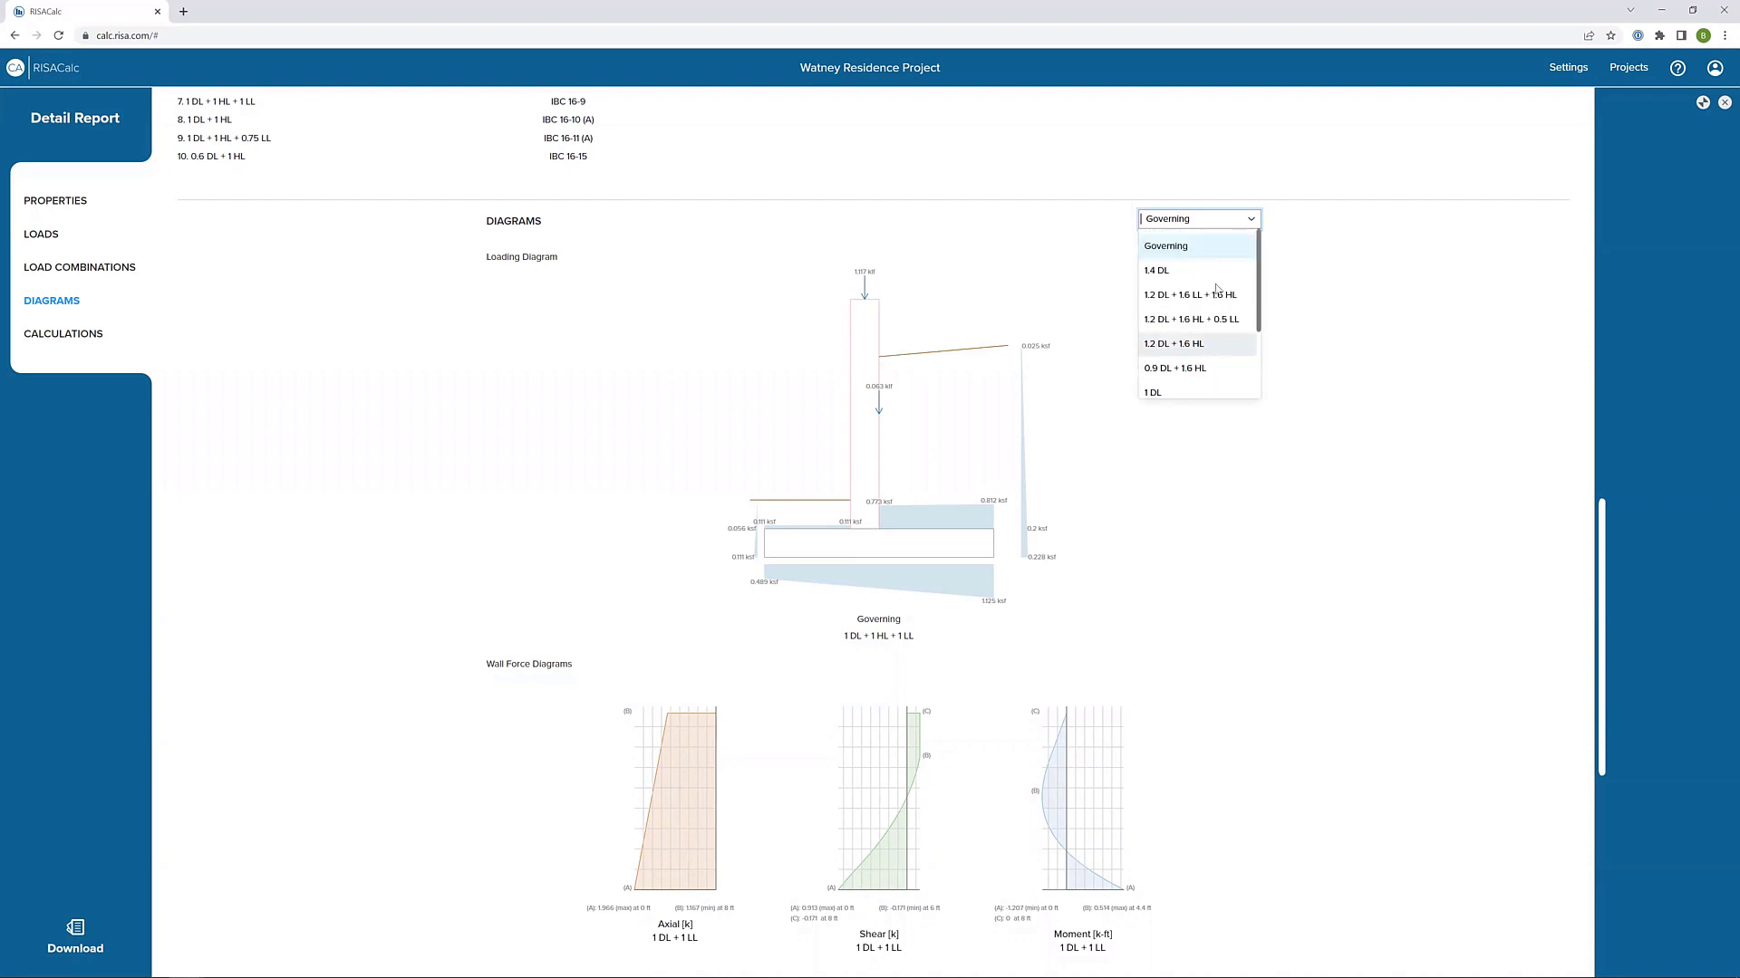
{"action": "left_click", "coordinate": [1220, 227]}
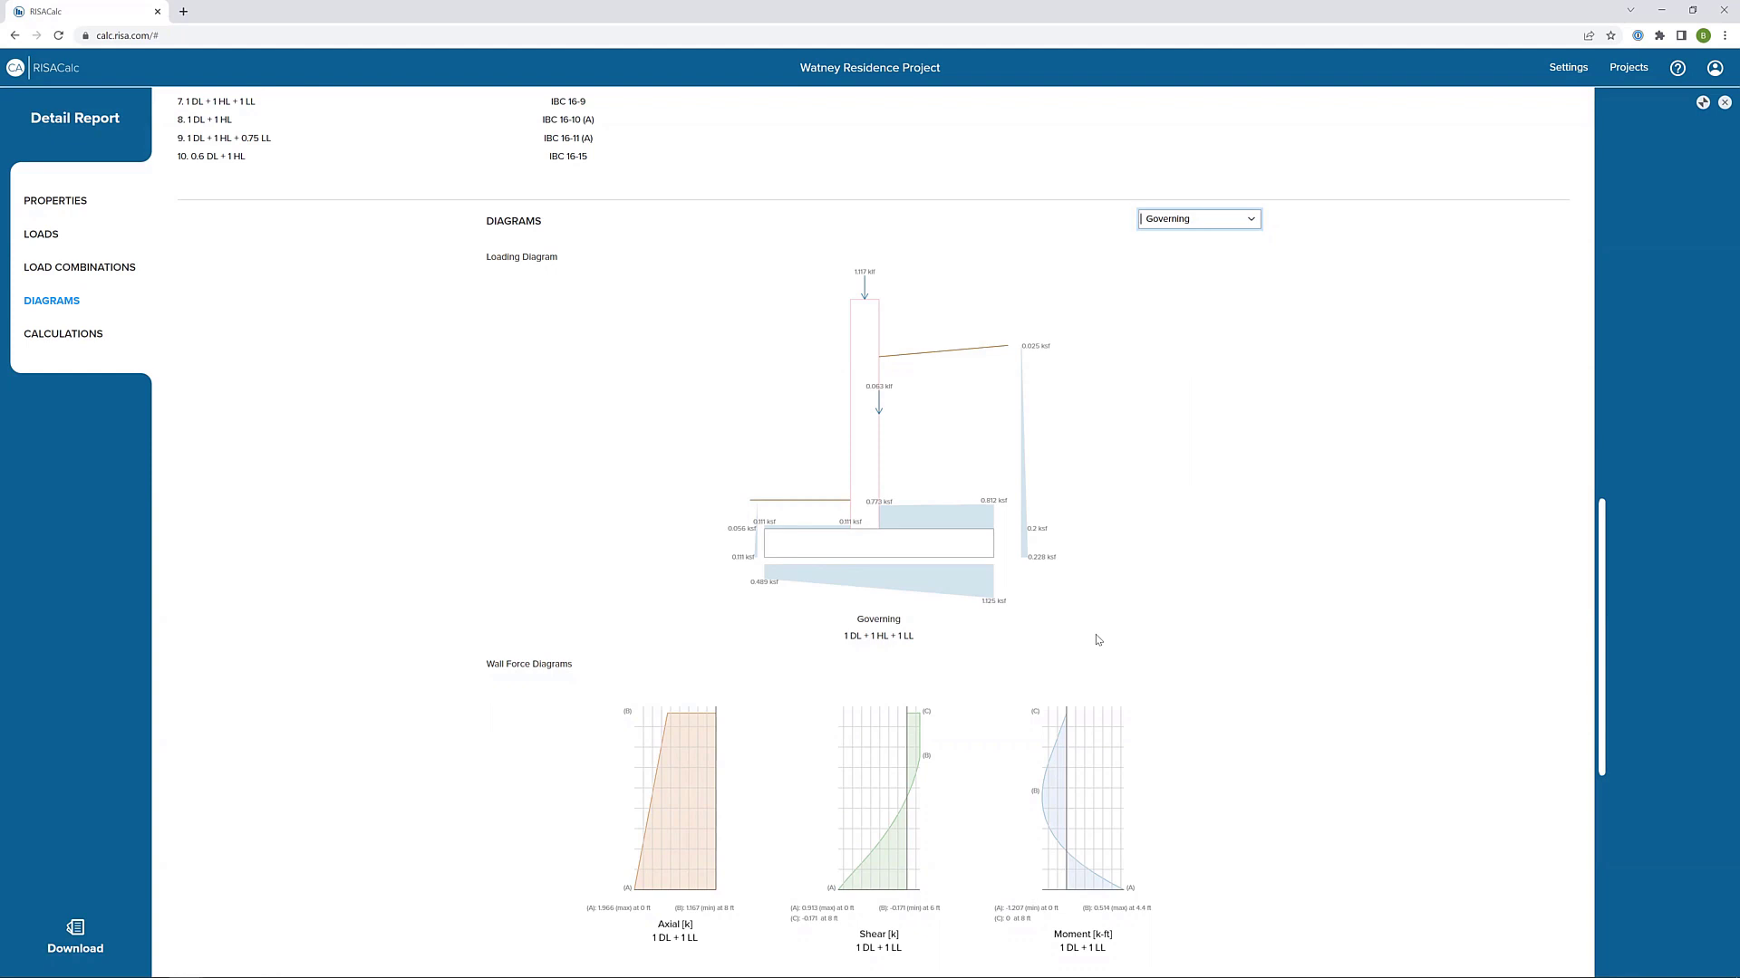
- Examine the calculation details for the soil bearing check, sectional properties, and footing bottom bar moment and shear
{"action": "scroll", "coordinate": [1107, 602], "scroll_direction": "down", "scroll_amount": 3}
{"action": "scroll", "coordinate": [1107, 602], "scroll_direction": "down", "scroll_amount": 4}
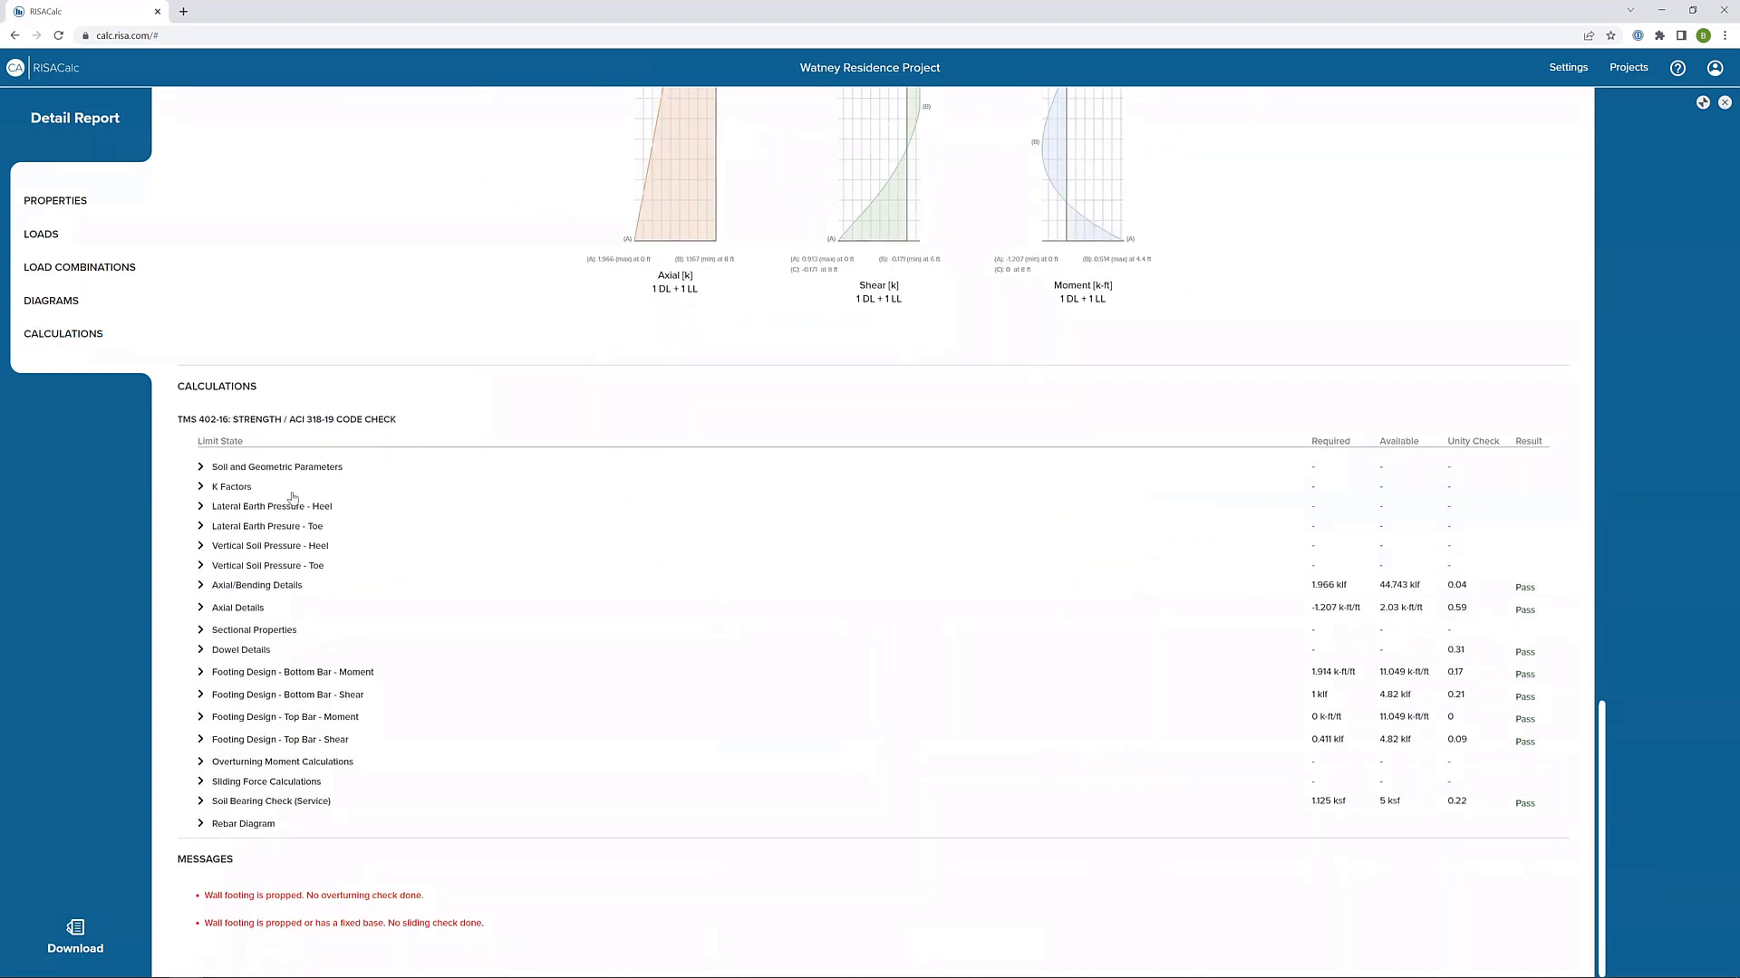
{"action": "left_click", "coordinate": [272, 802]}
{"action": "scroll", "coordinate": [538, 756], "scroll_direction": "down", "scroll_amount": 3}
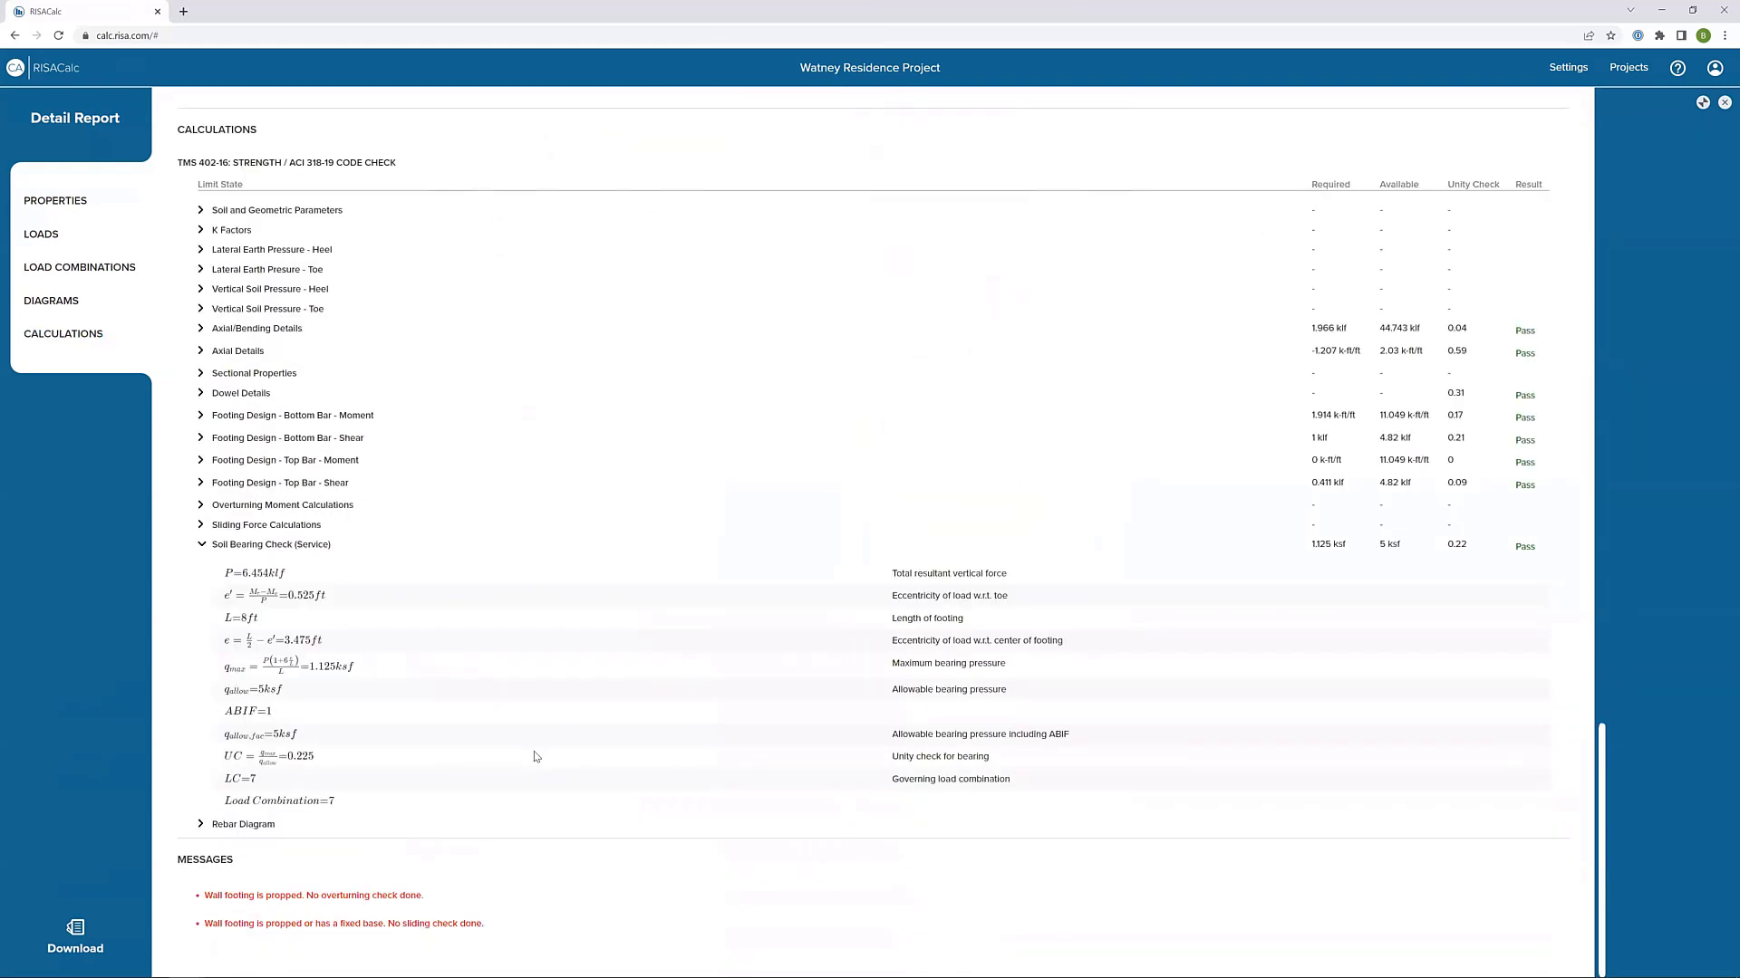
{"action": "left_click", "coordinate": [276, 379]}
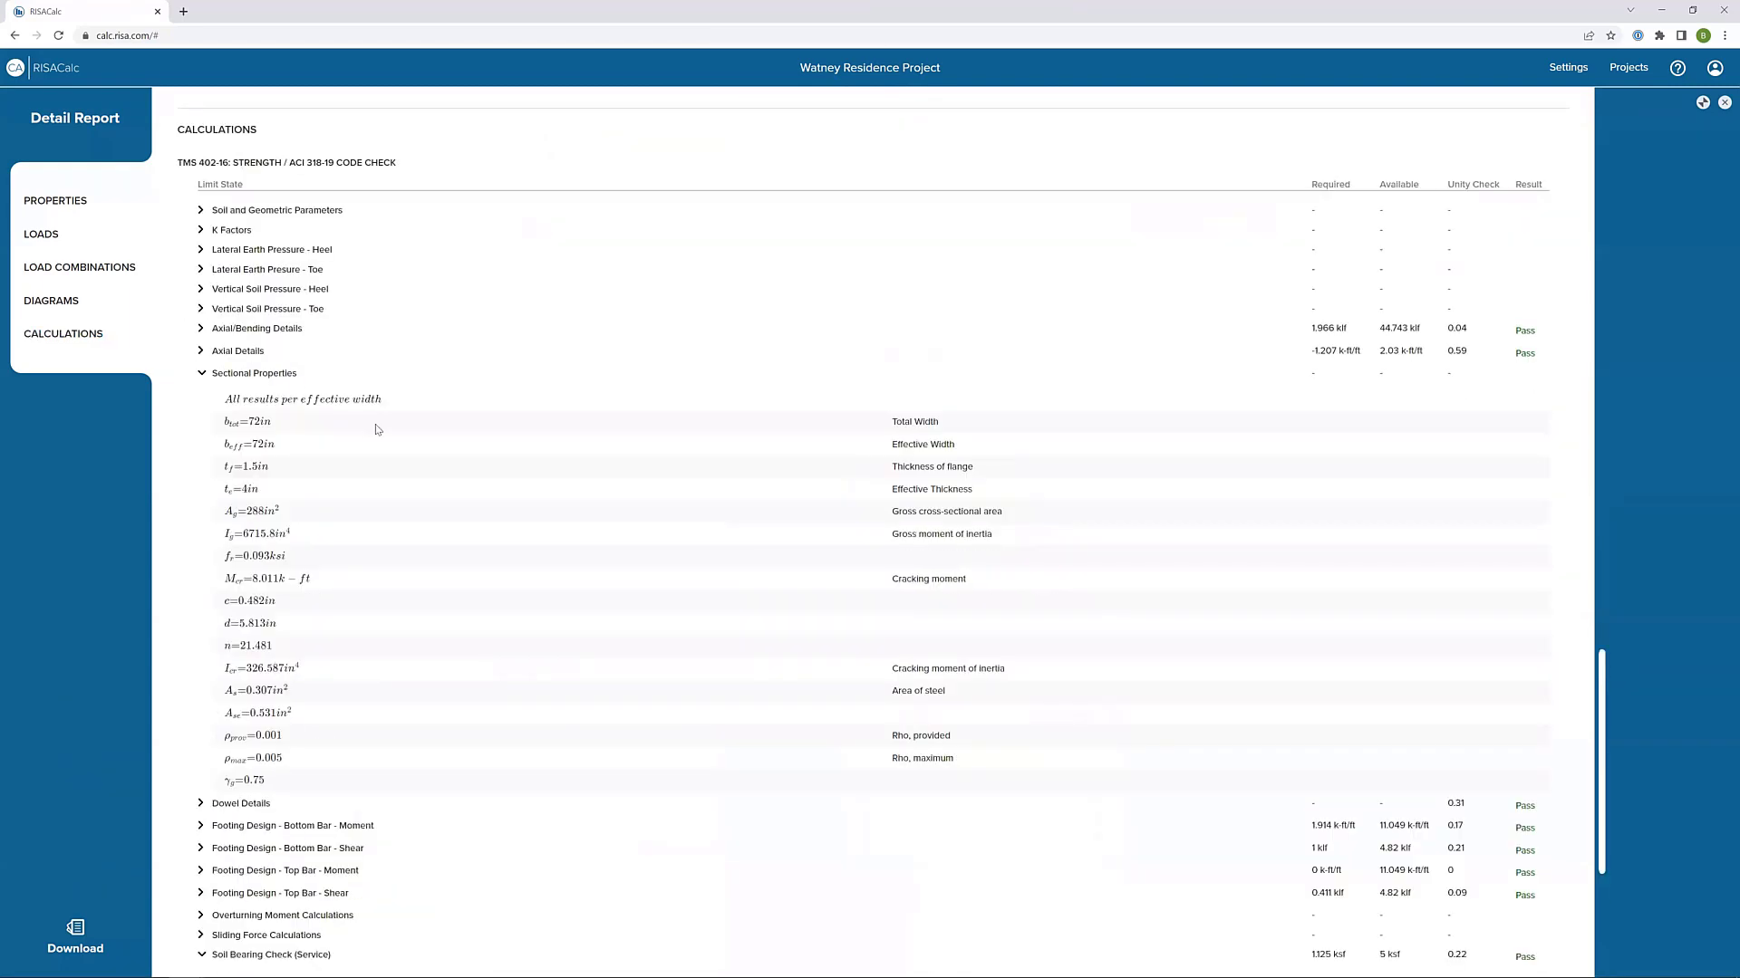
{"action": "left_click", "coordinate": [275, 375]}
{"action": "left_click", "coordinate": [272, 419]}
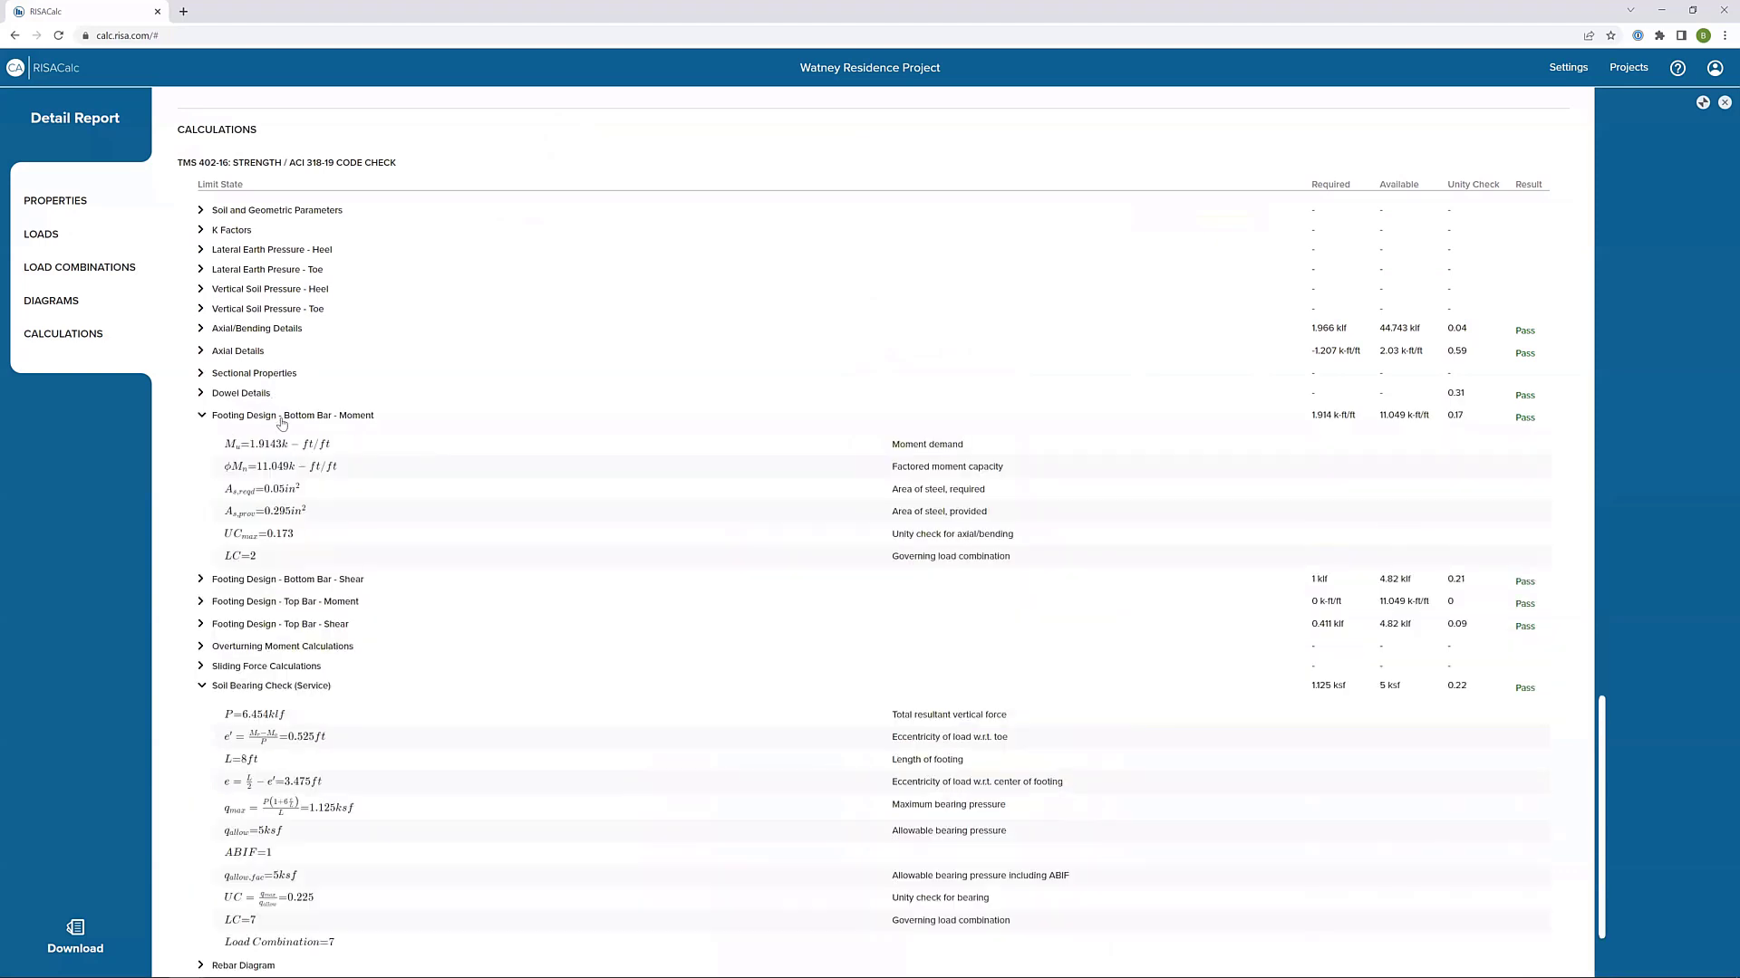
{"action": "left_click", "coordinate": [433, 581]}
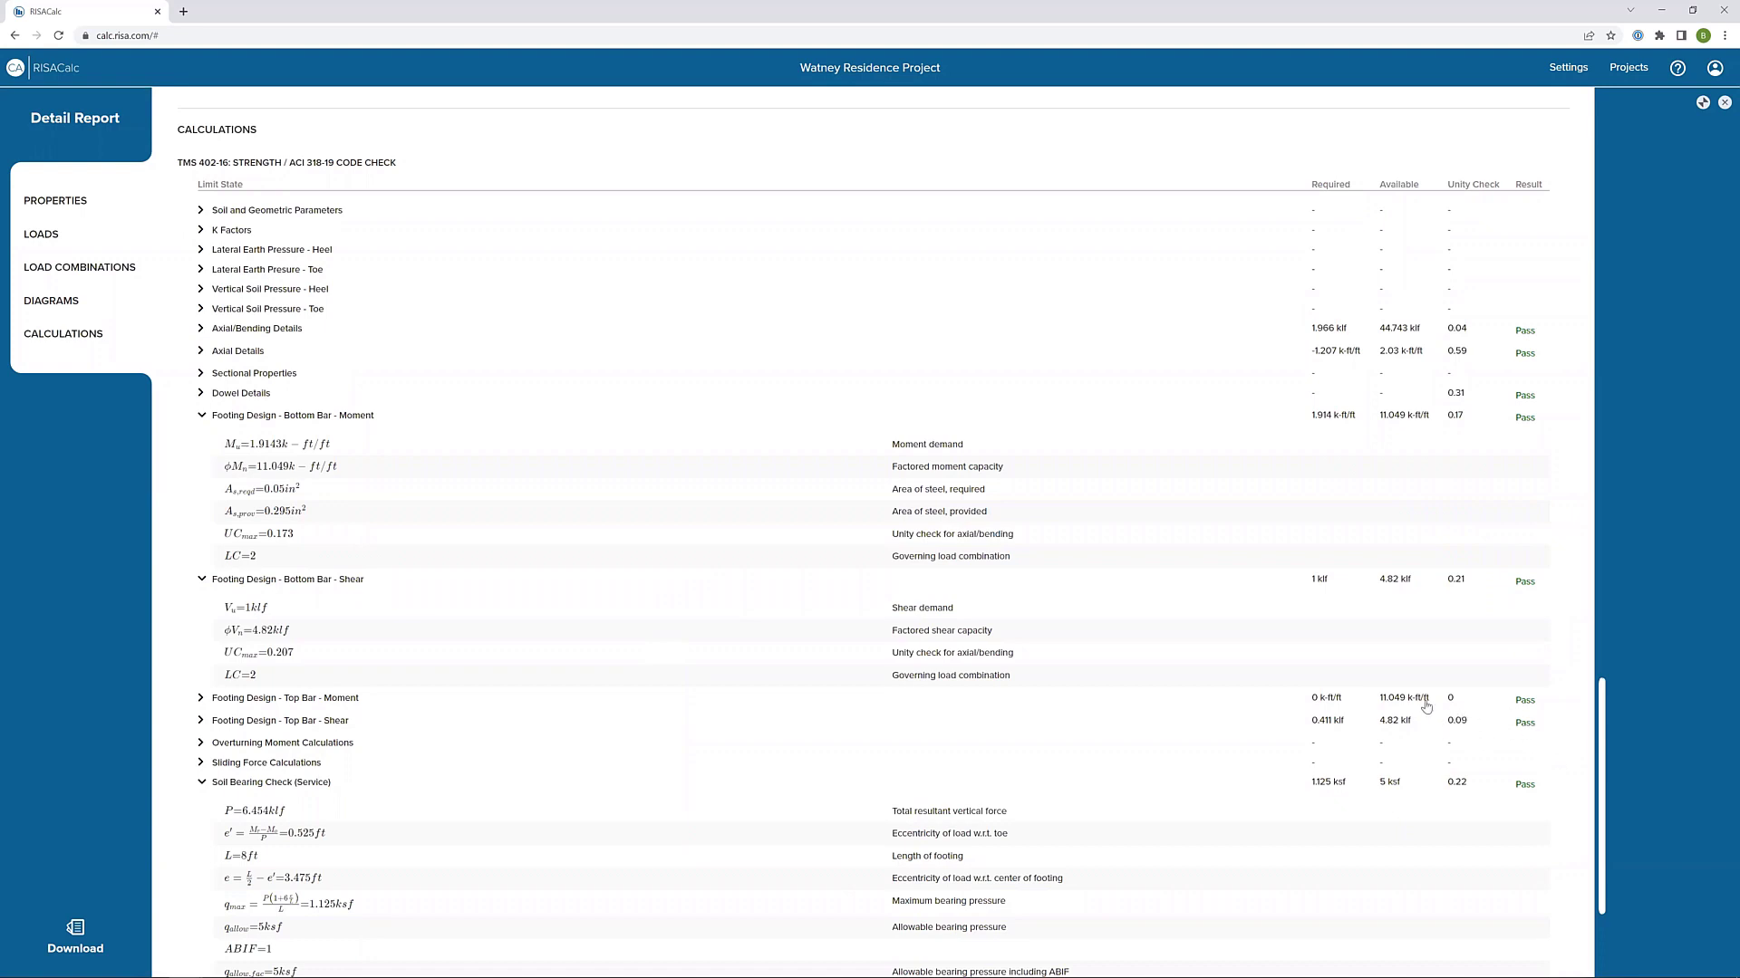
- Collapse the soil bearing check, examine the overturning moment and sliding force calculations, and close the detail report
{"action": "scroll", "coordinate": [1426, 705], "scroll_direction": "down", "scroll_amount": 3}
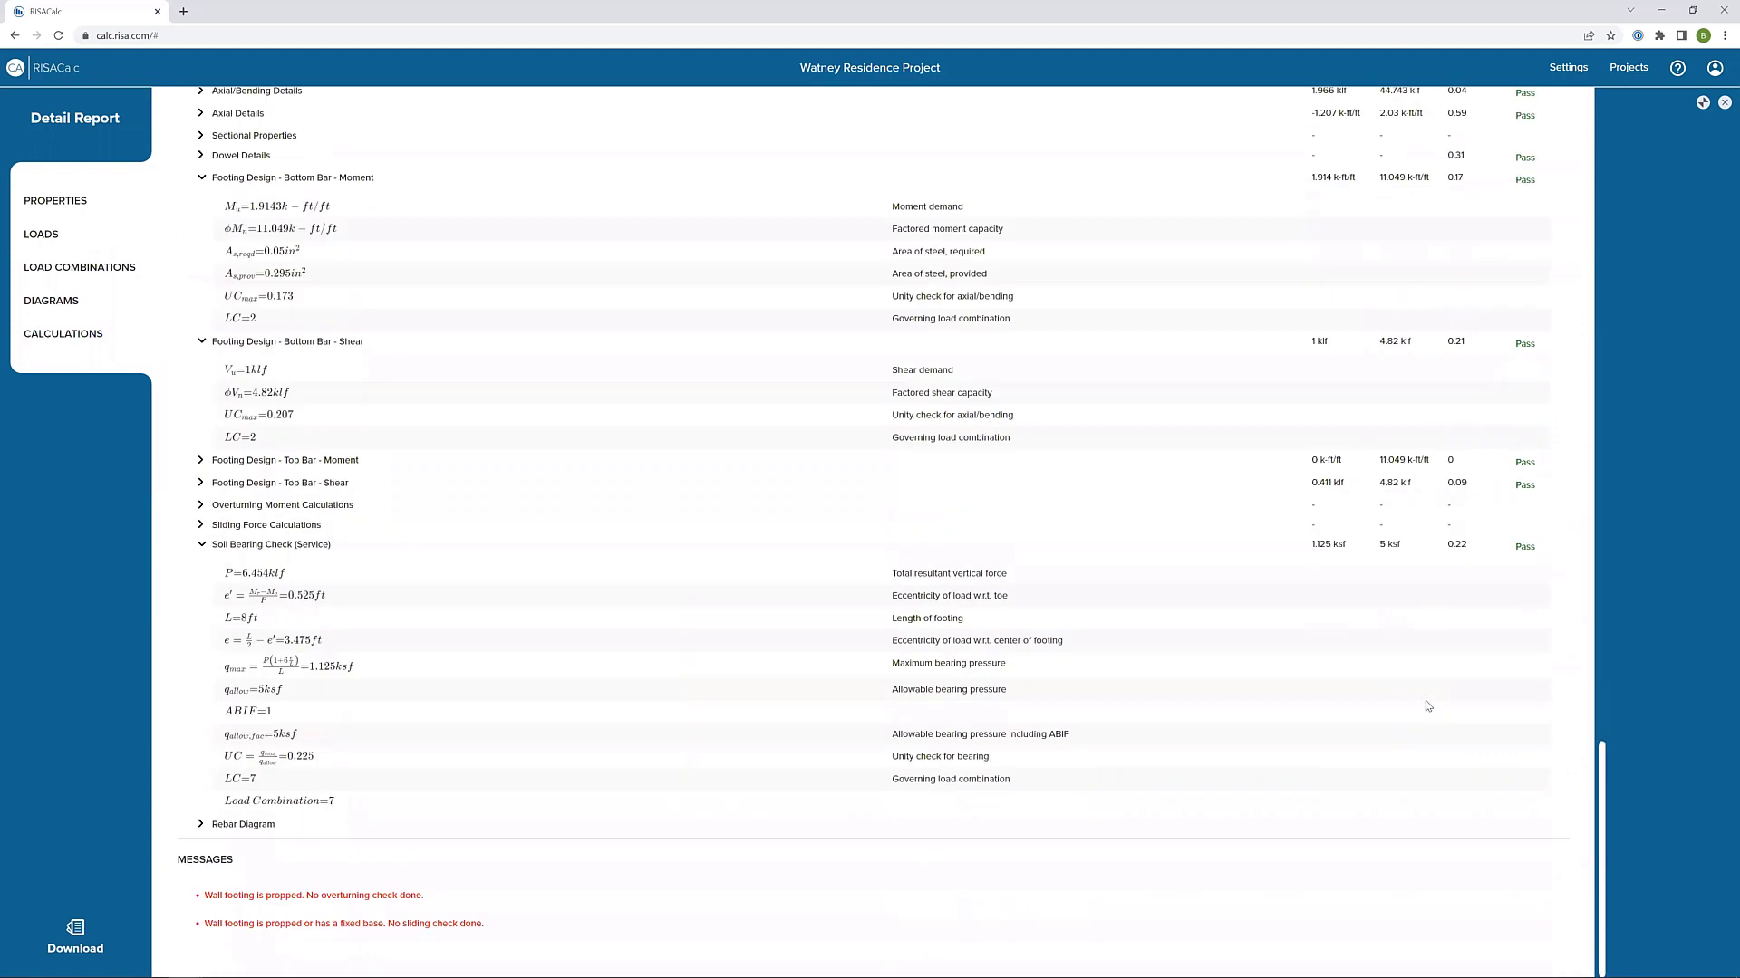
{"action": "left_click", "coordinate": [326, 544]}
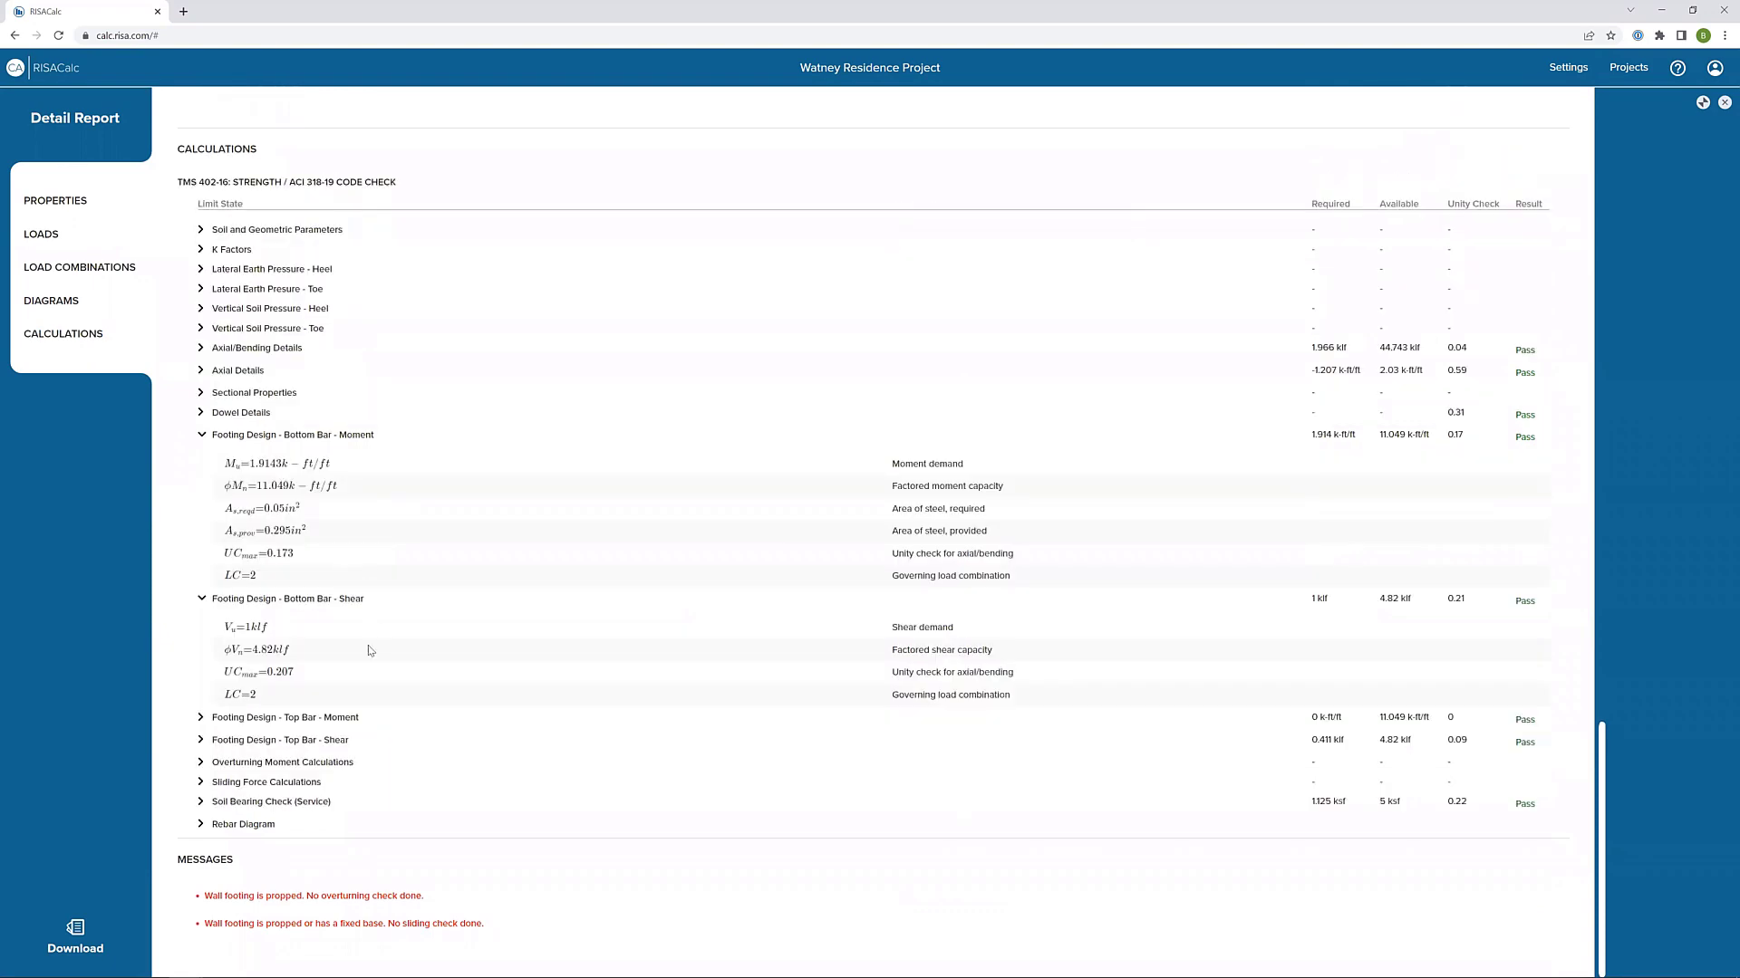
{"action": "left_click", "coordinate": [314, 768]}
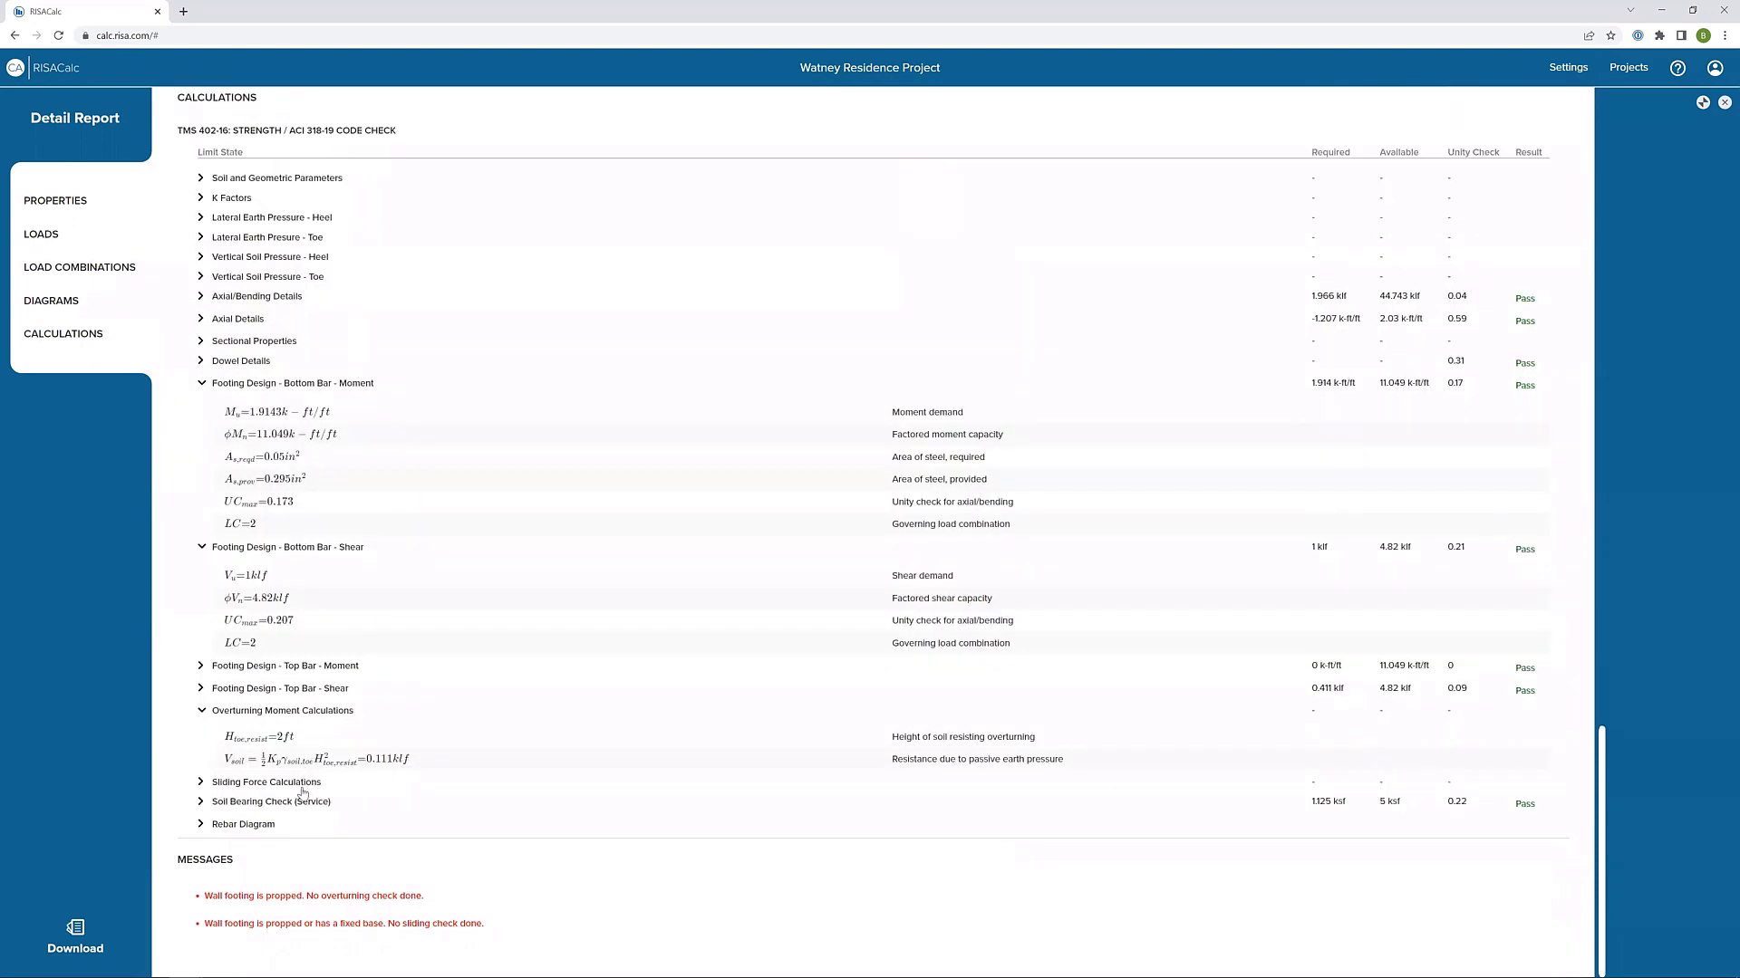
{"action": "left_click", "coordinate": [303, 785]}
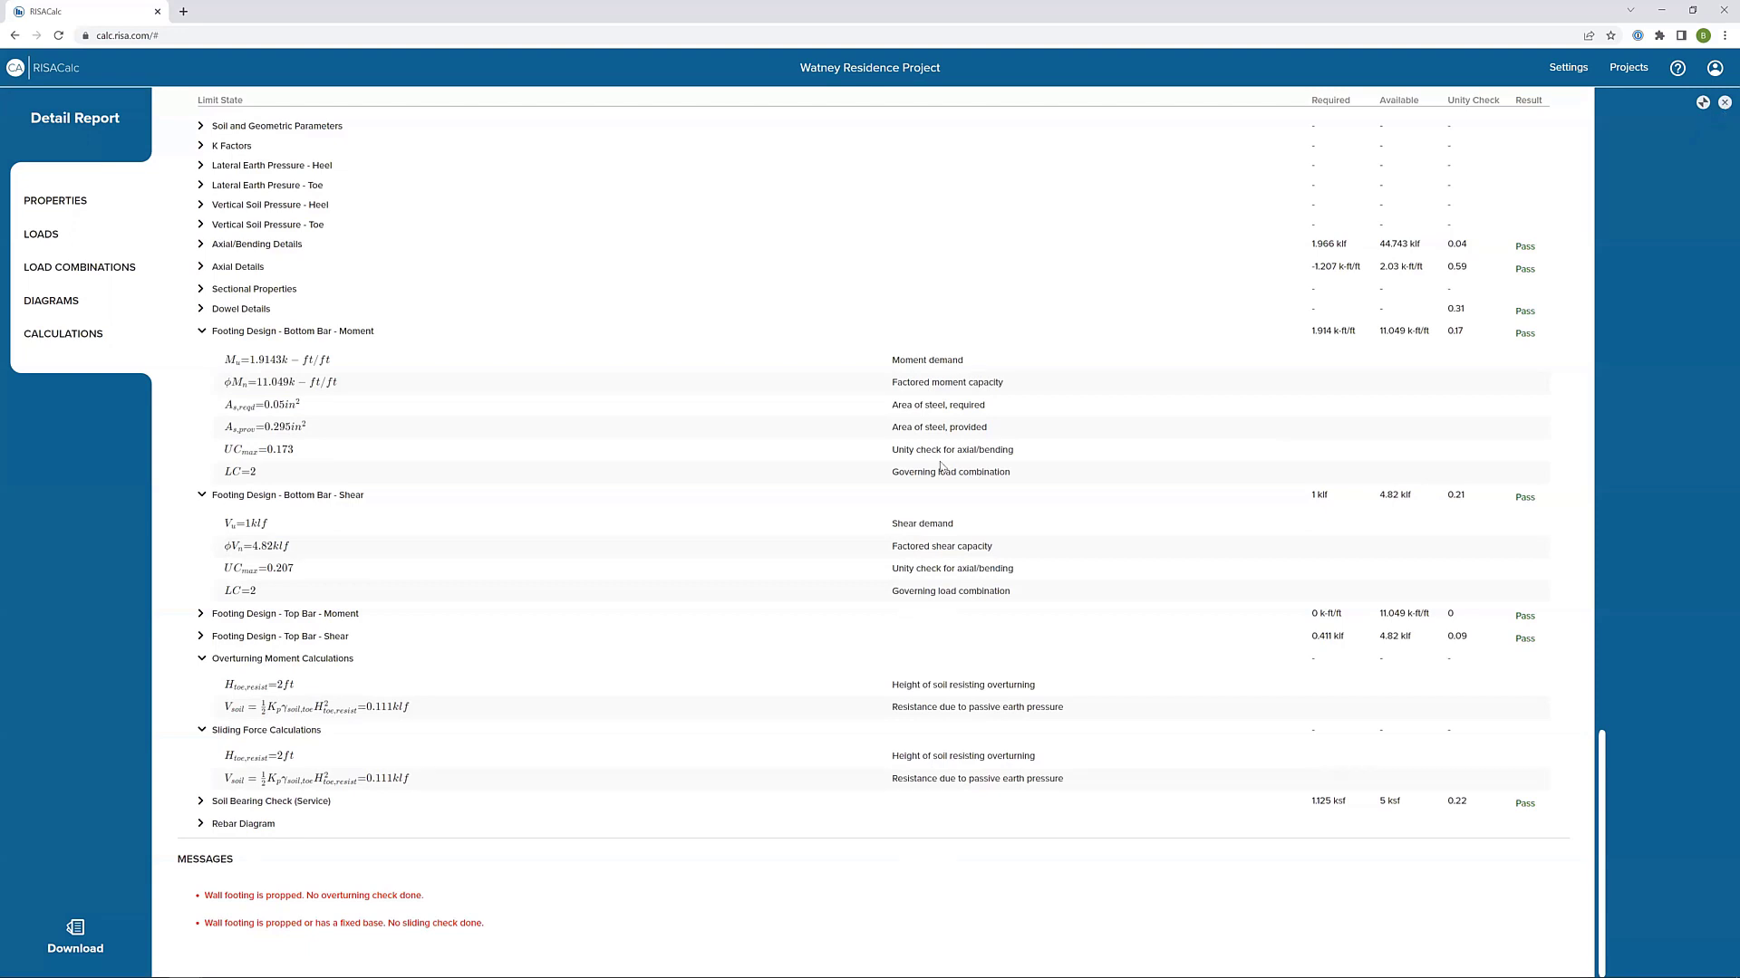
{"action": "key", "text": "Escape"}
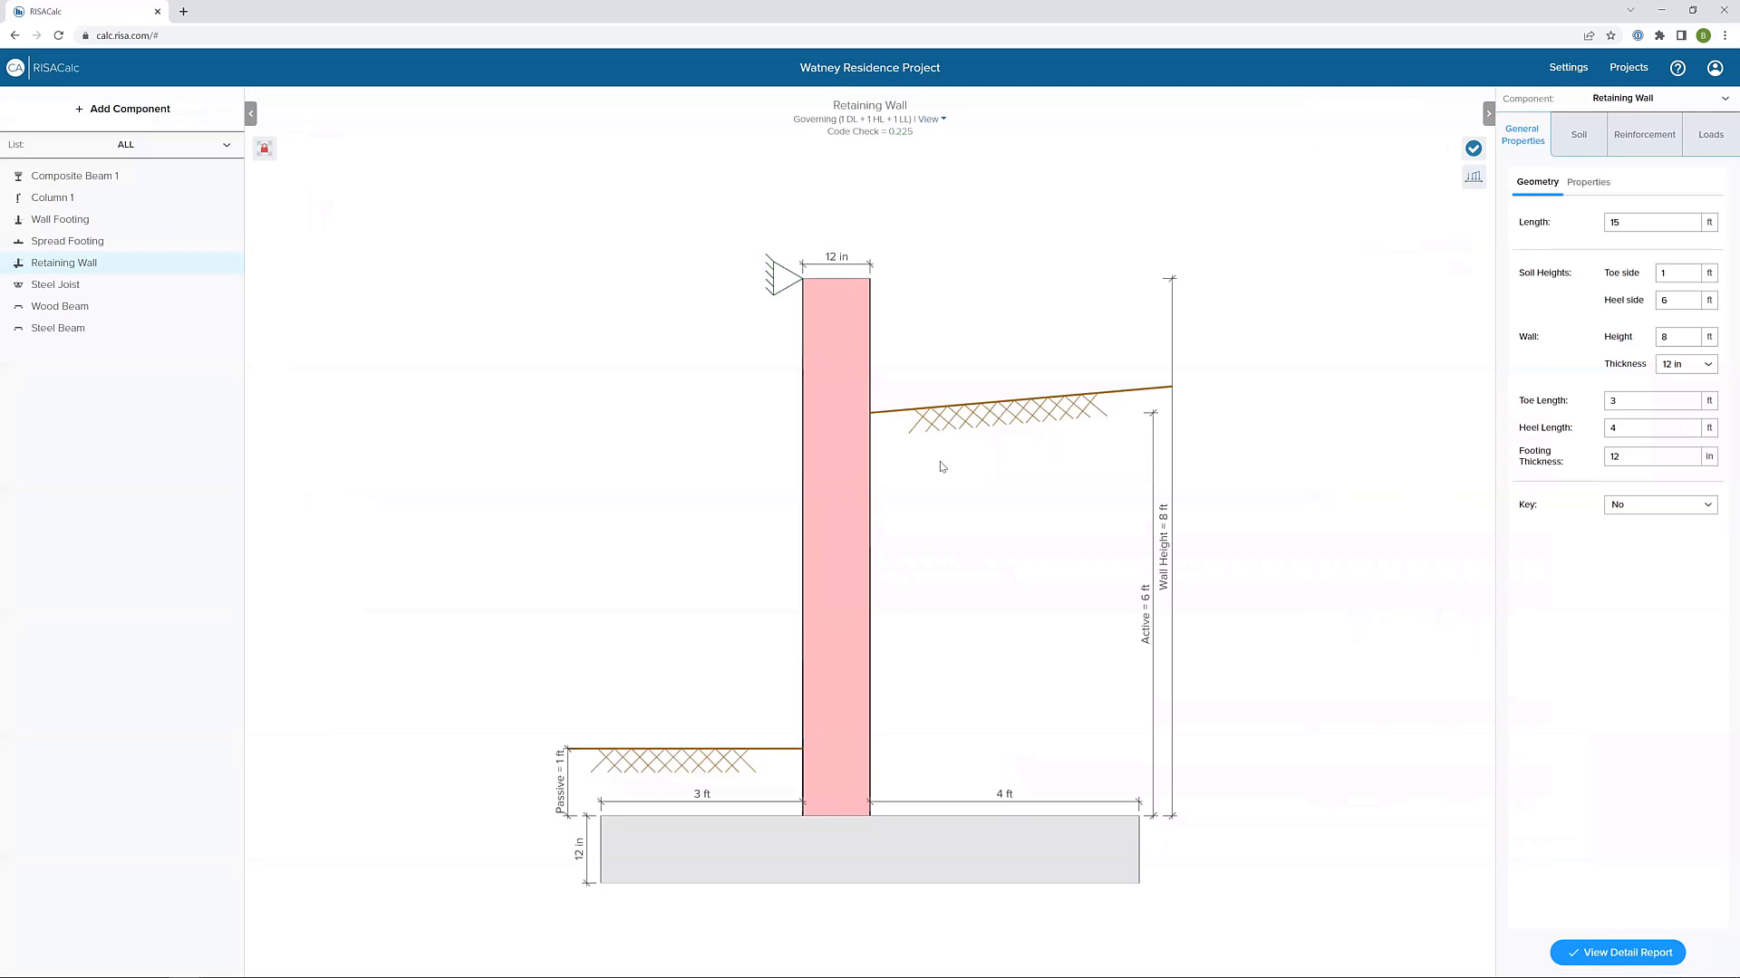
- Add a drilled pier component with a pier diameter of 30 in and a height of 25 ft
{"action": "left_click", "coordinate": [176, 115]}
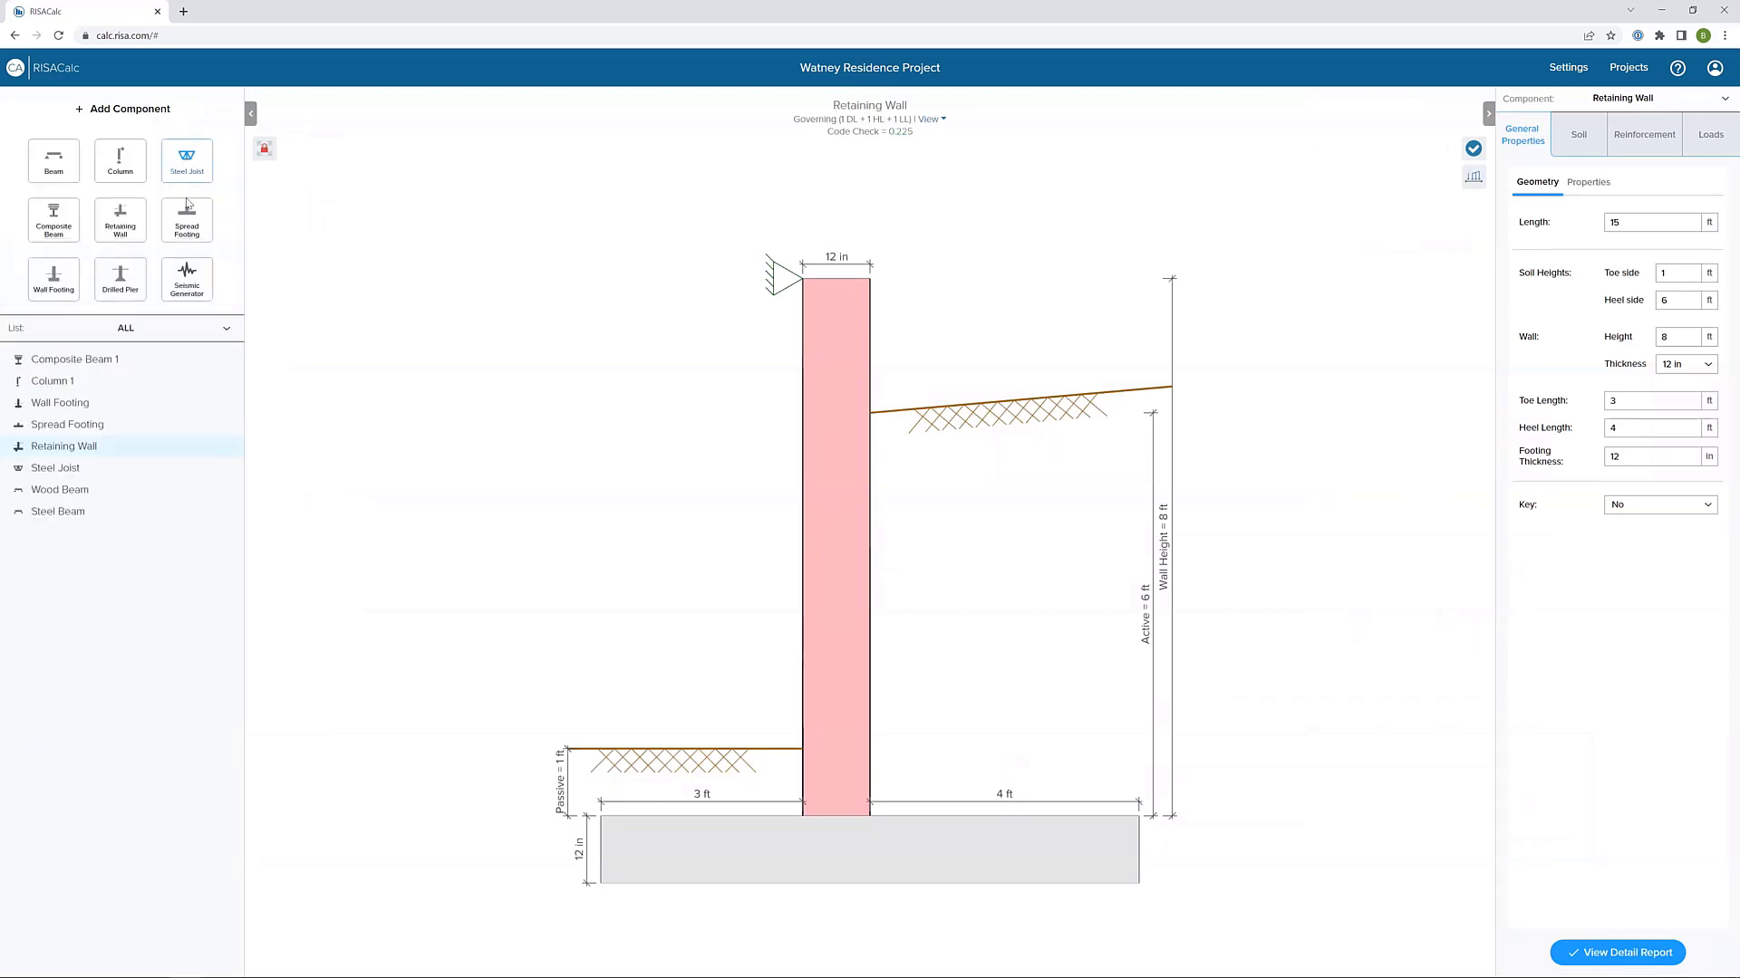
{"action": "left_click", "coordinate": [133, 290]}
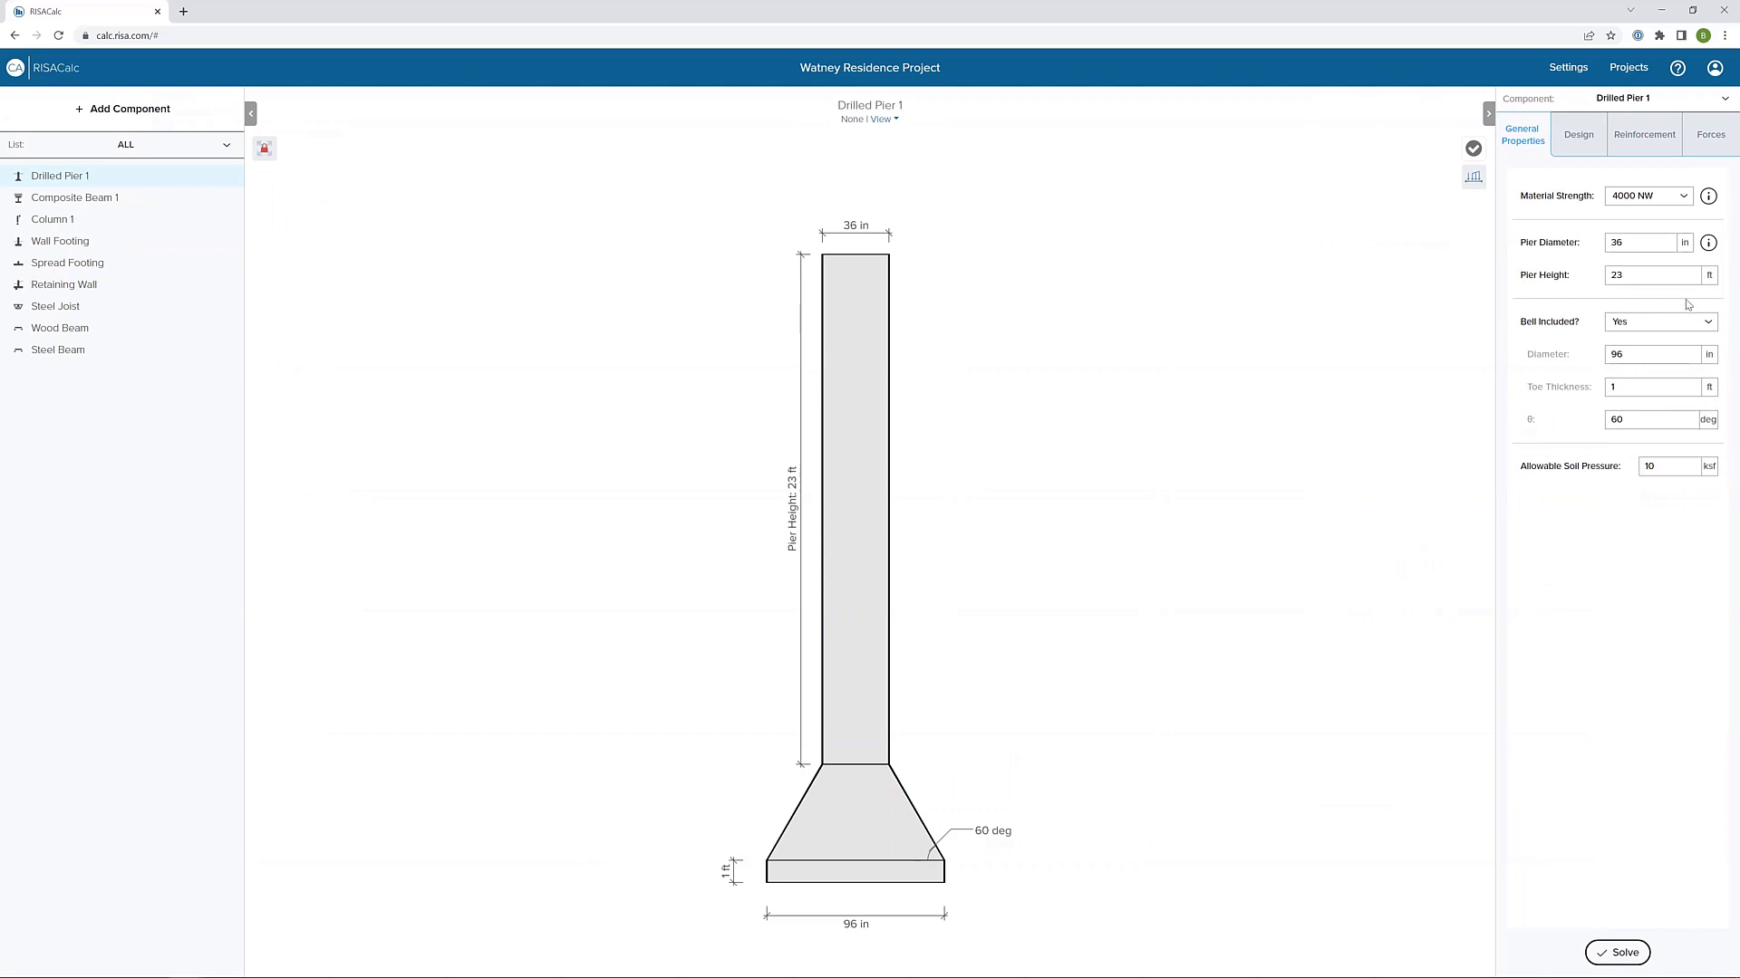
{"action": "double_click", "coordinate": [1661, 243]}
{"action": "type", "text": "30"}
{"action": "key", "text": "Tab"}
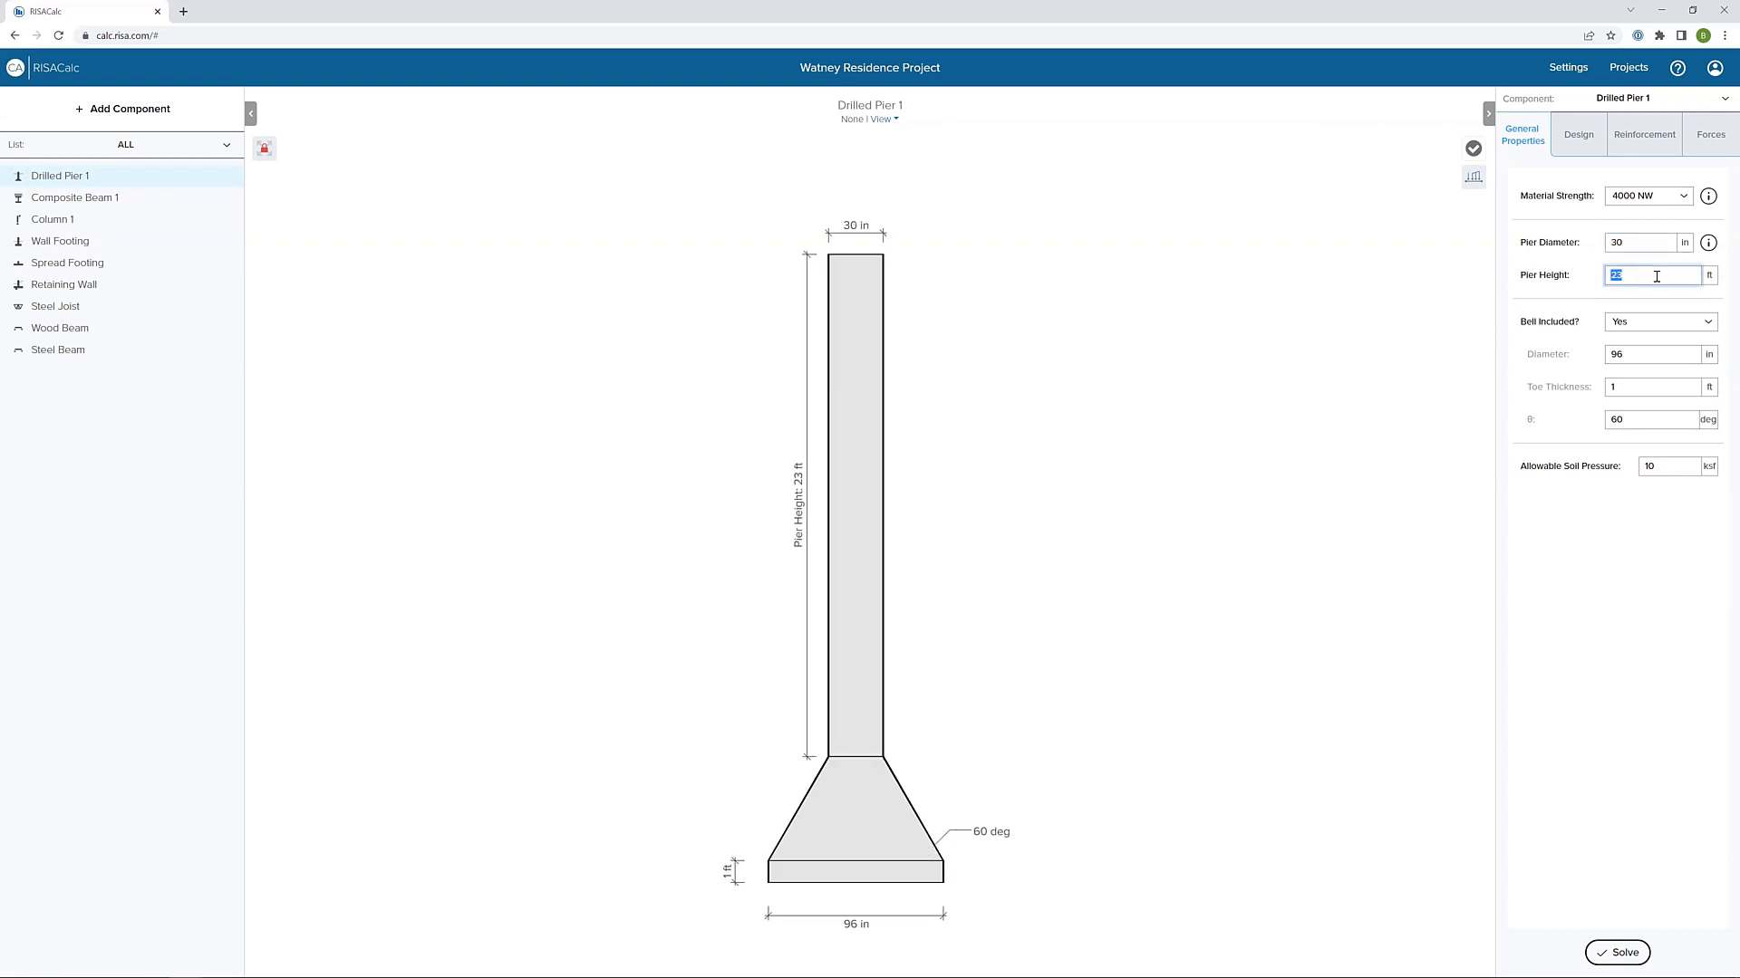
{"action": "type", "text": "25"}
{"action": "key", "text": "Tab"}
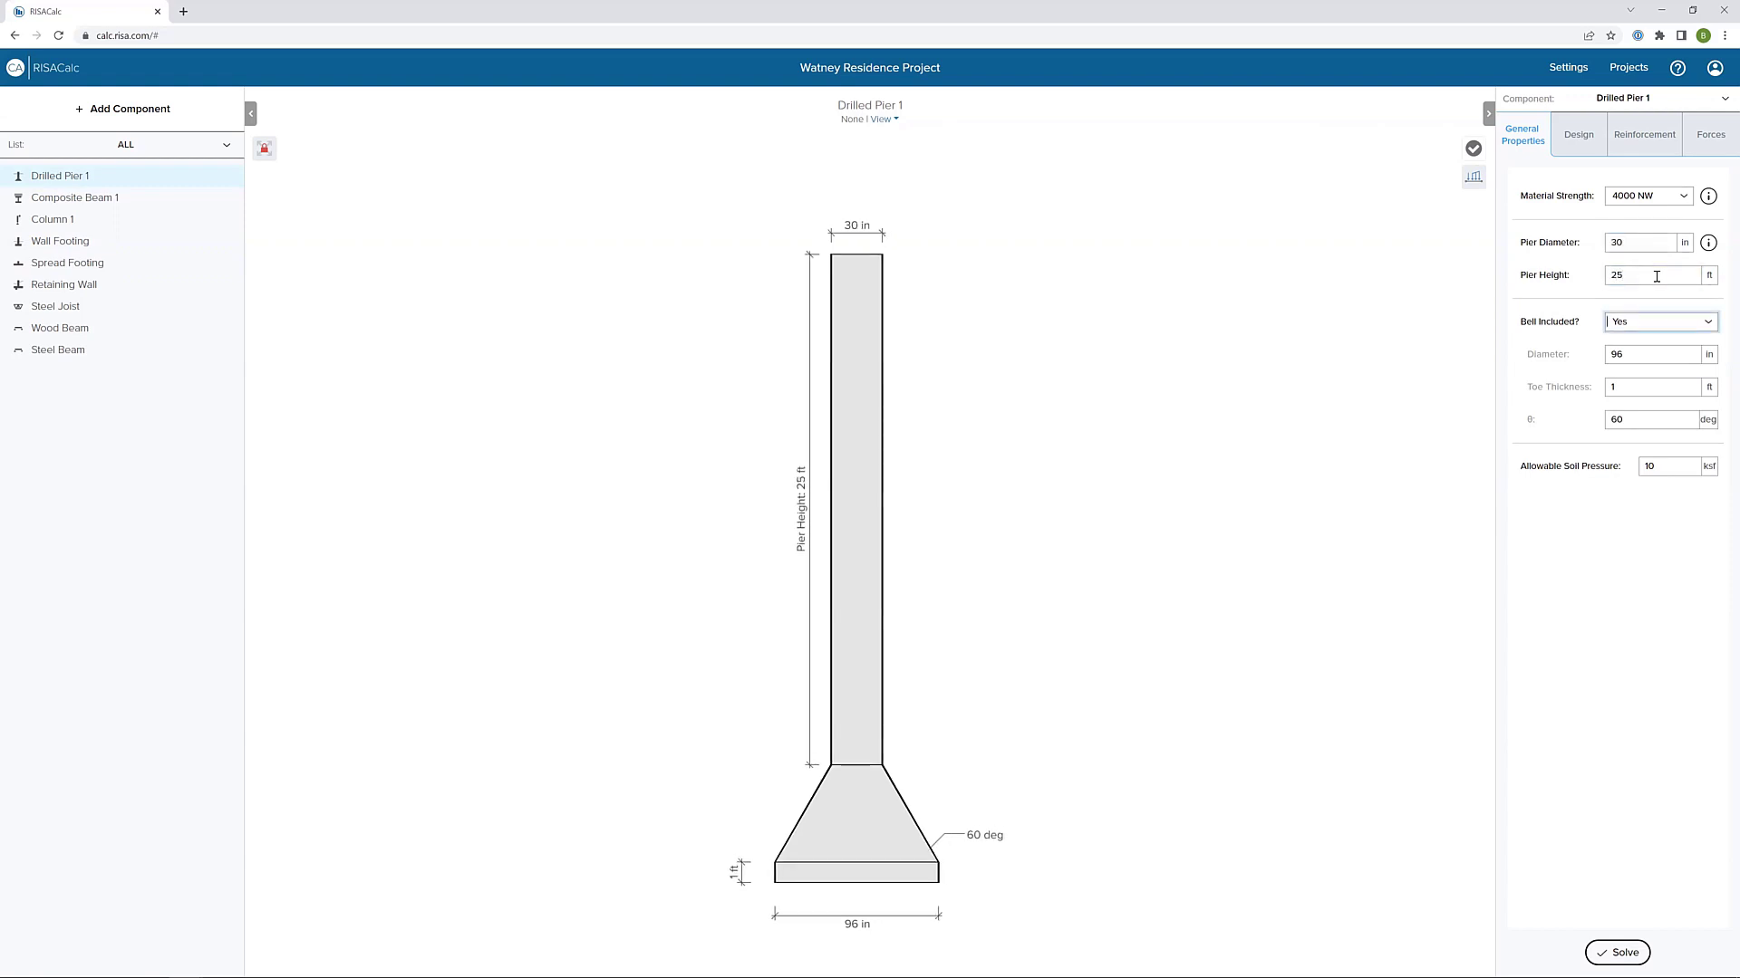
- Try the drilled pier without a bell and restore the bell option to Yes
{"action": "left_click", "coordinate": [1669, 324]}
{"action": "left_click", "coordinate": [1671, 342]}
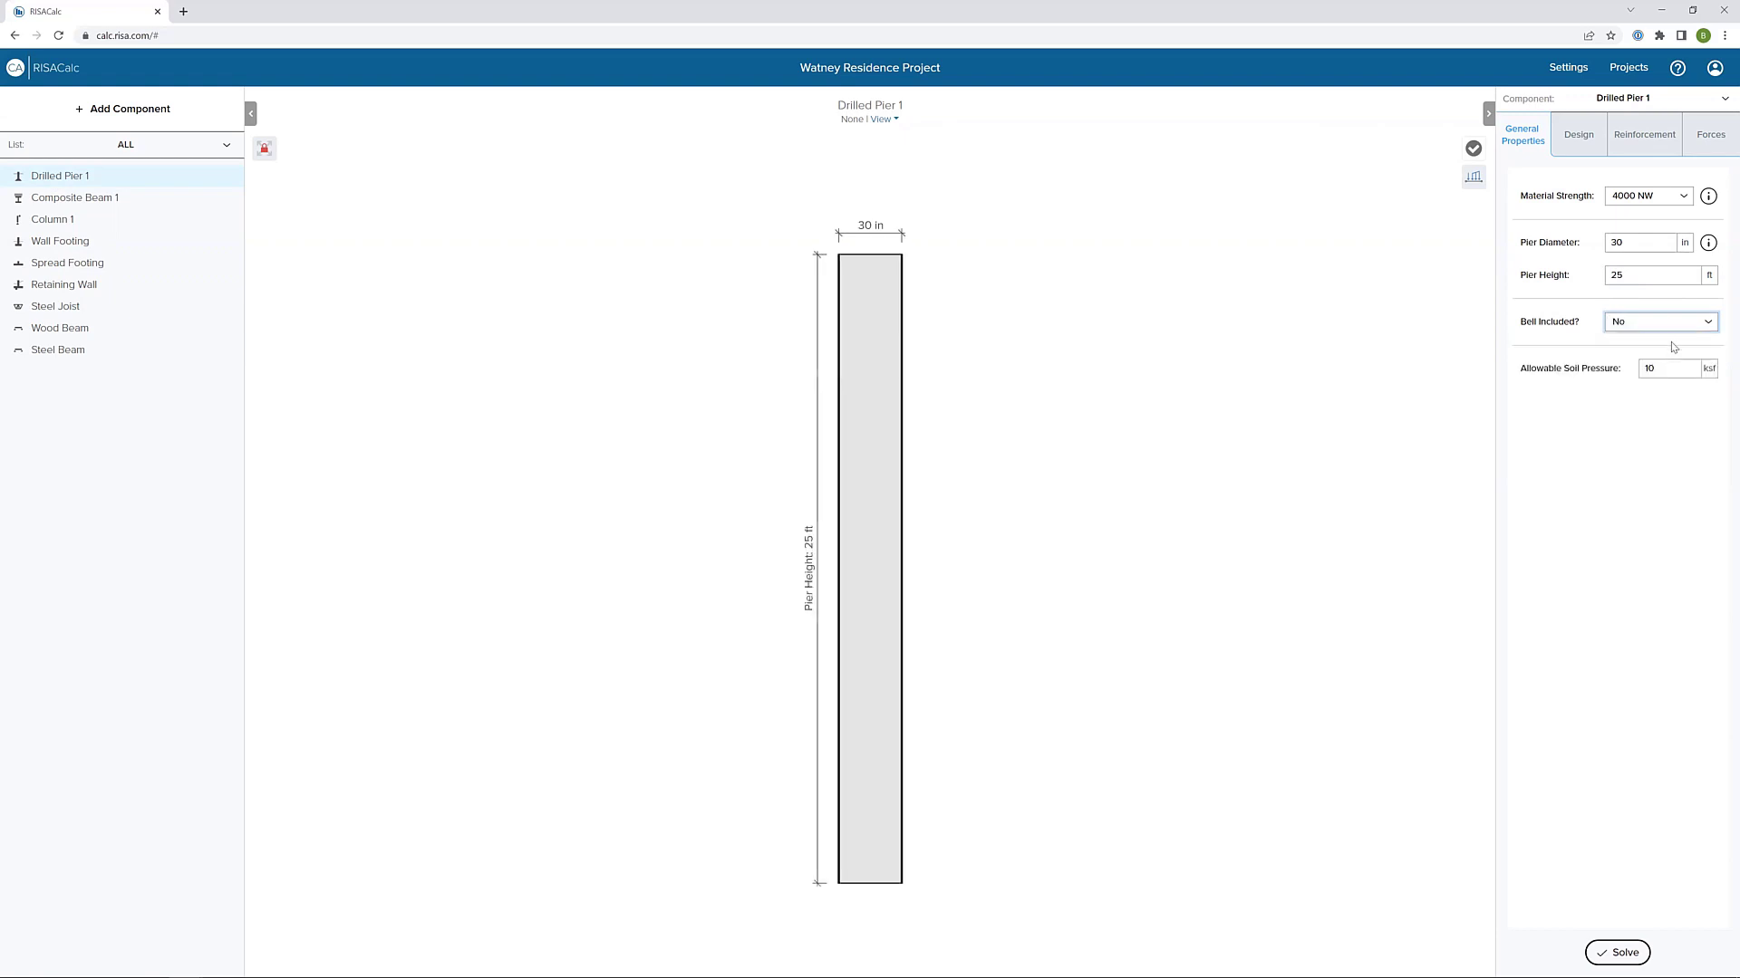
{"action": "left_click", "coordinate": [1676, 326]}
{"action": "left_click", "coordinate": [1665, 379]}
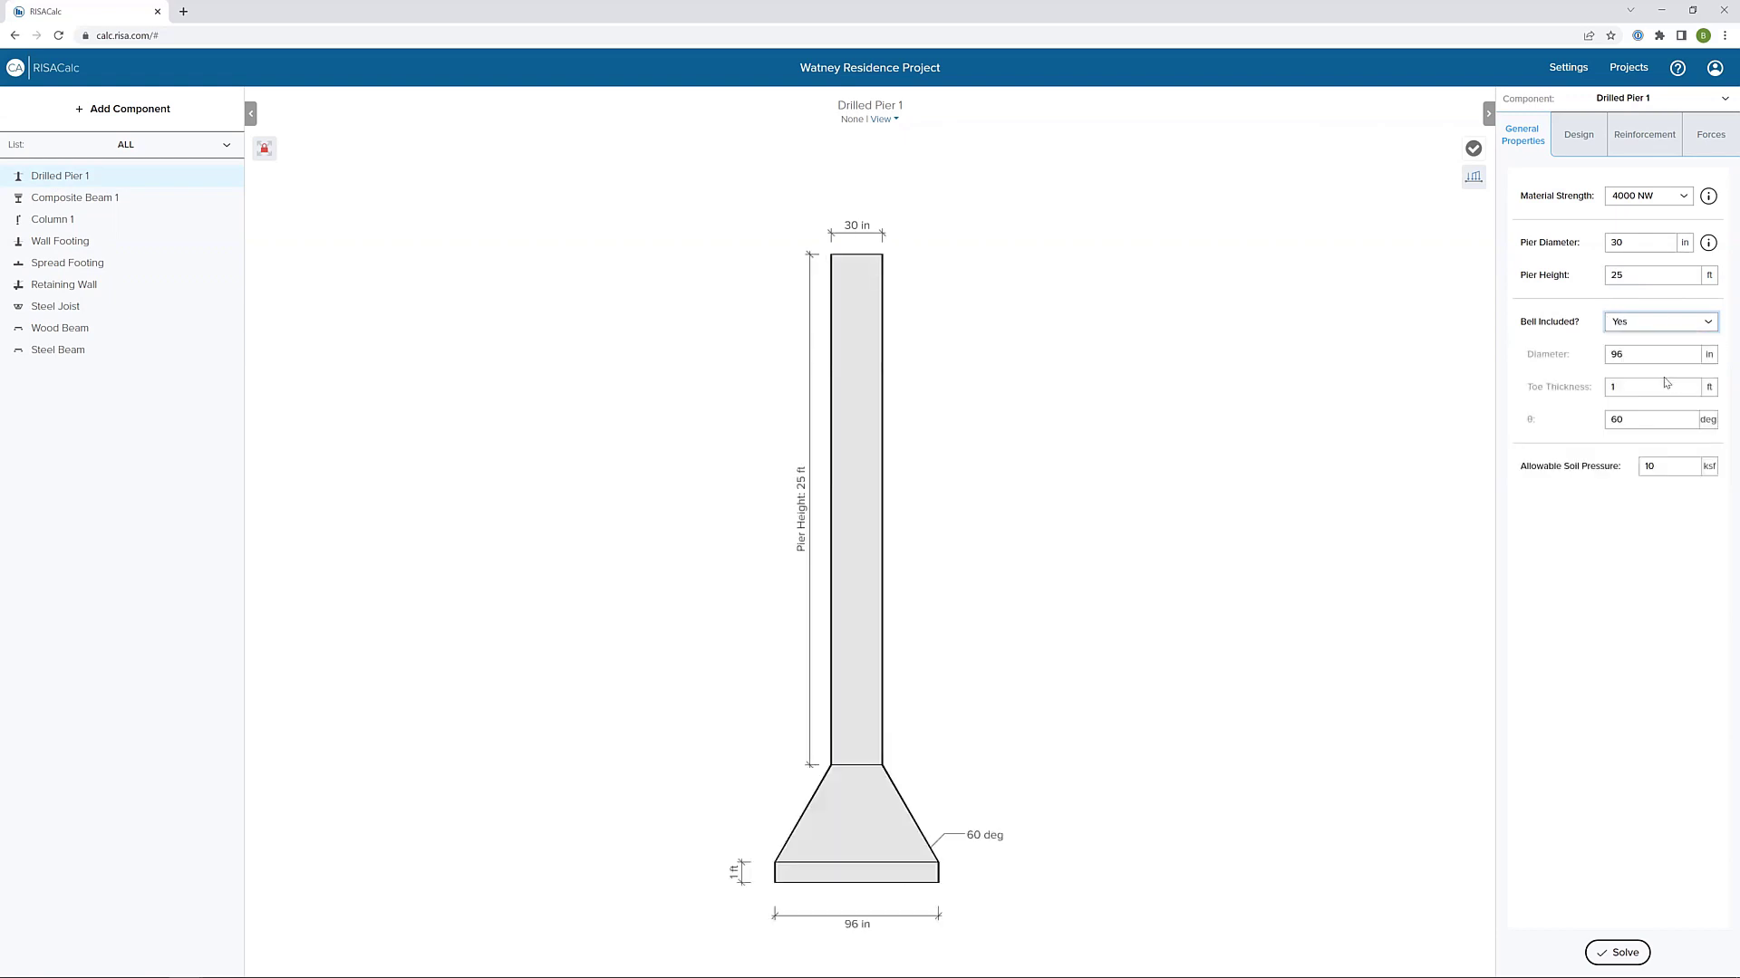
- Set the pier's bell diameter to 84 in and the allowable soil pressure to 9 ksf
{"action": "key", "text": "Tab"}
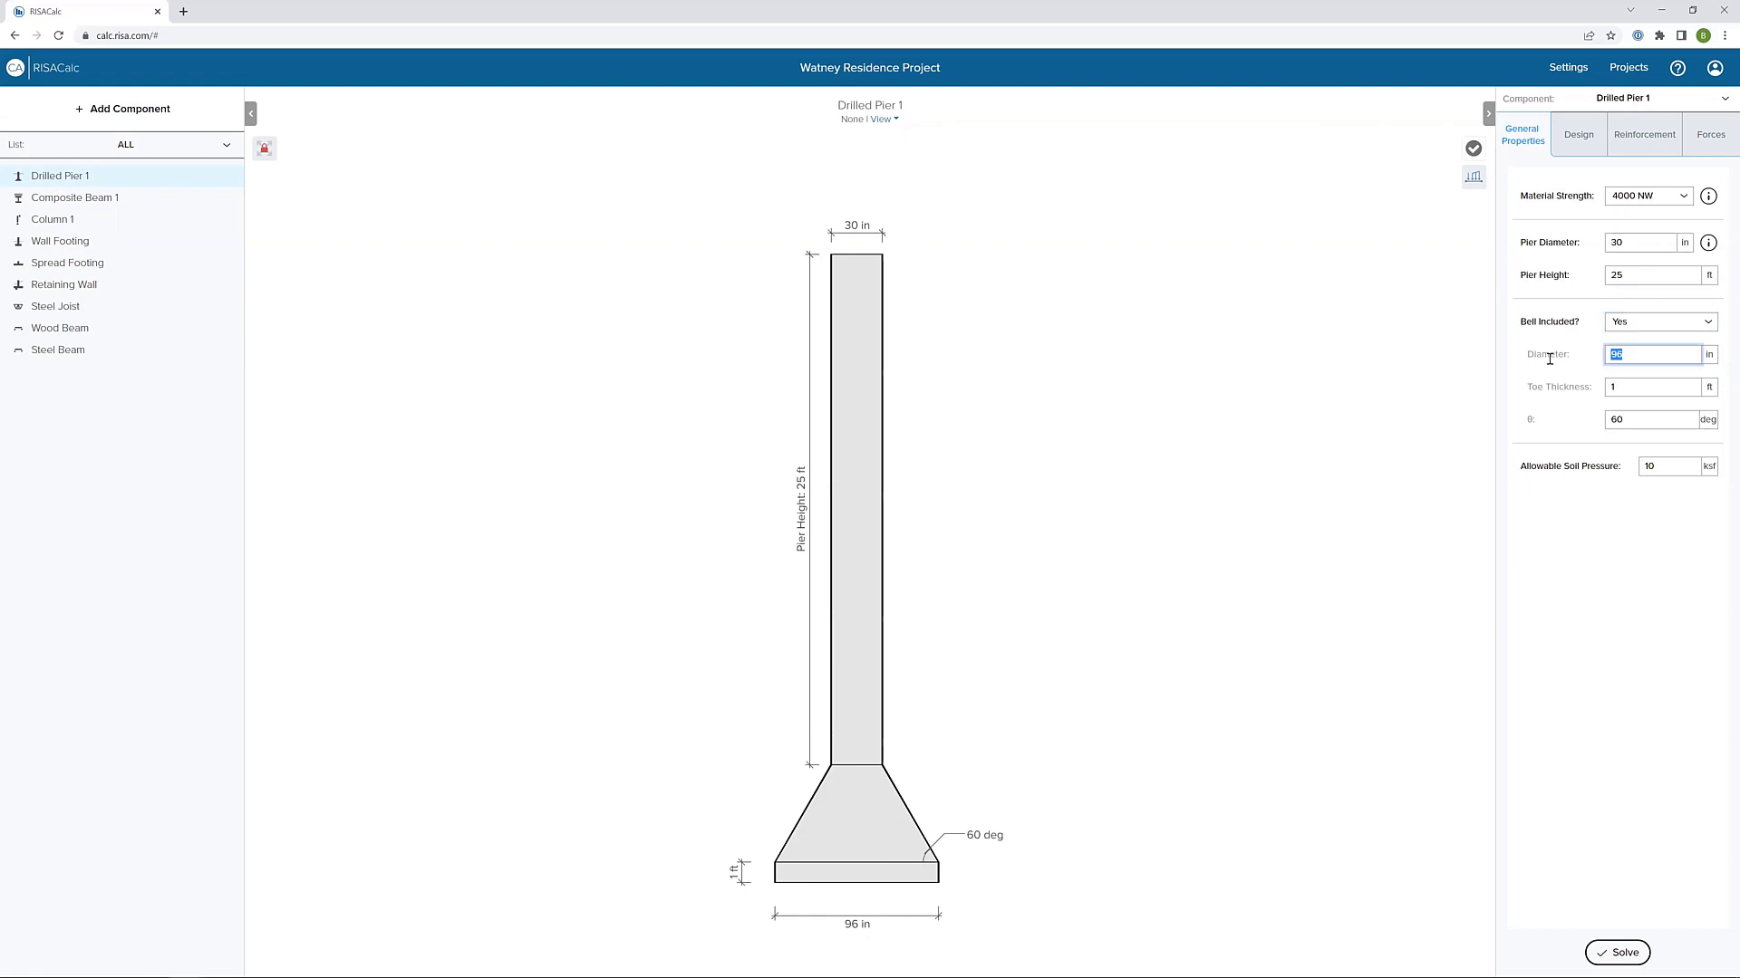
{"action": "type", "text": "84"}
{"action": "key", "text": "Tab"}
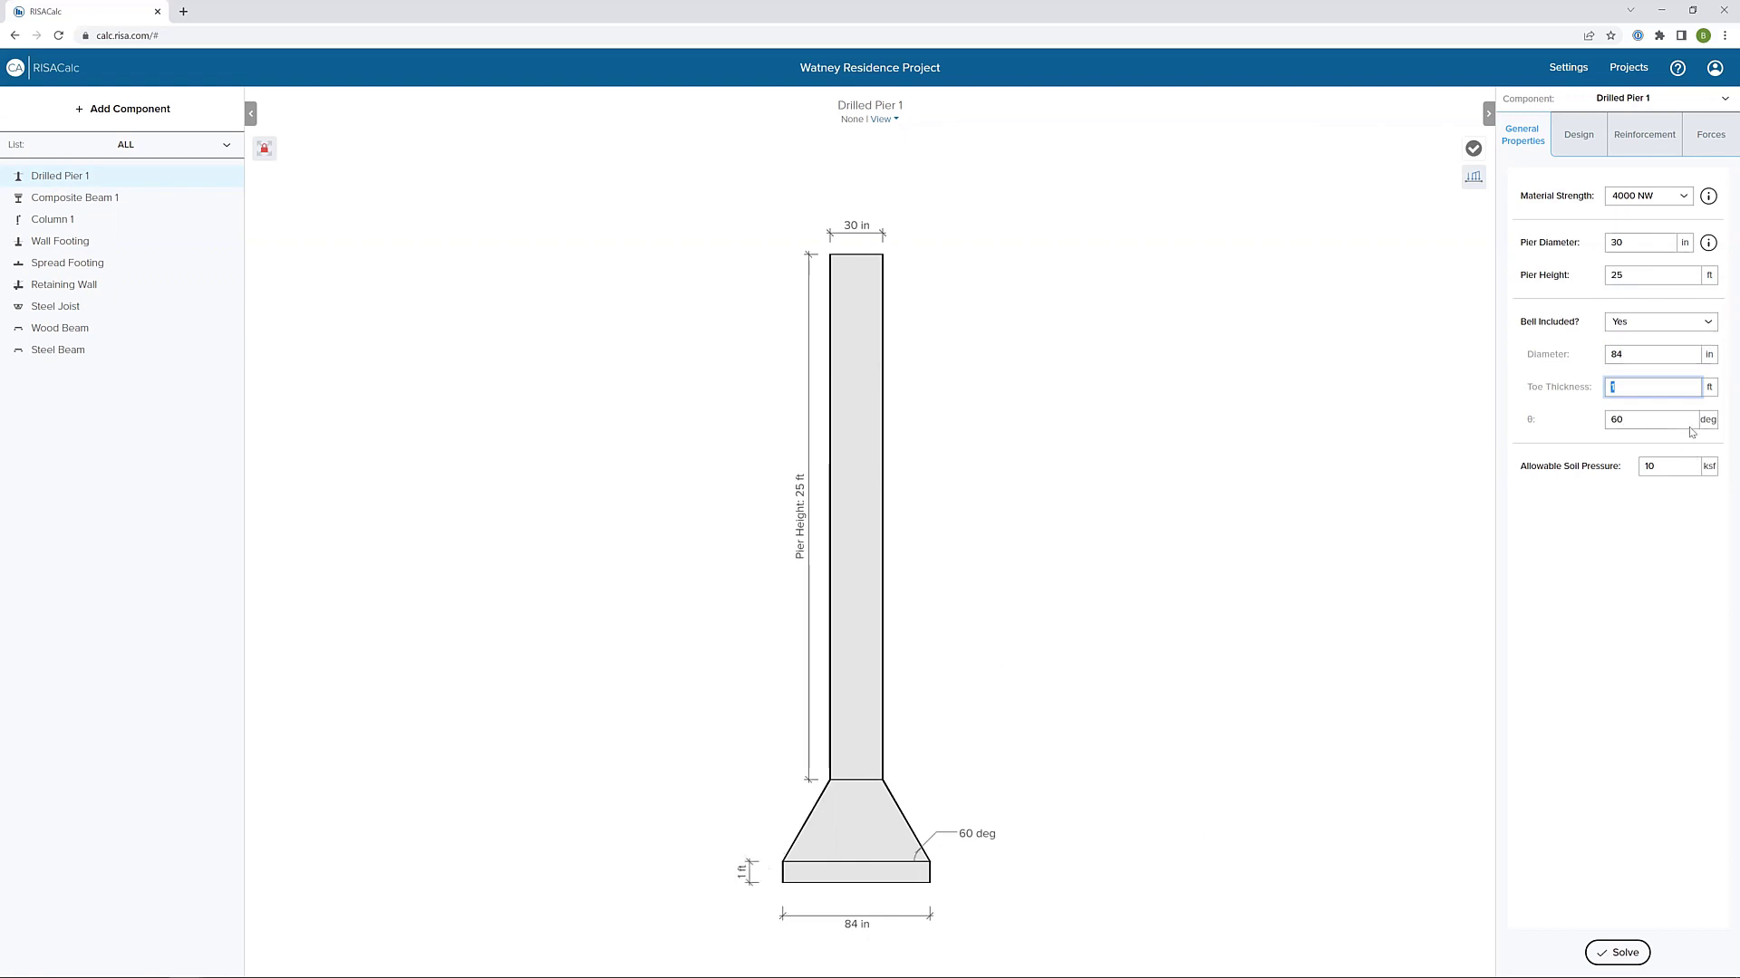
{"action": "left_click_drag", "start_coordinate": [1672, 467], "coordinate": [1516, 472]}
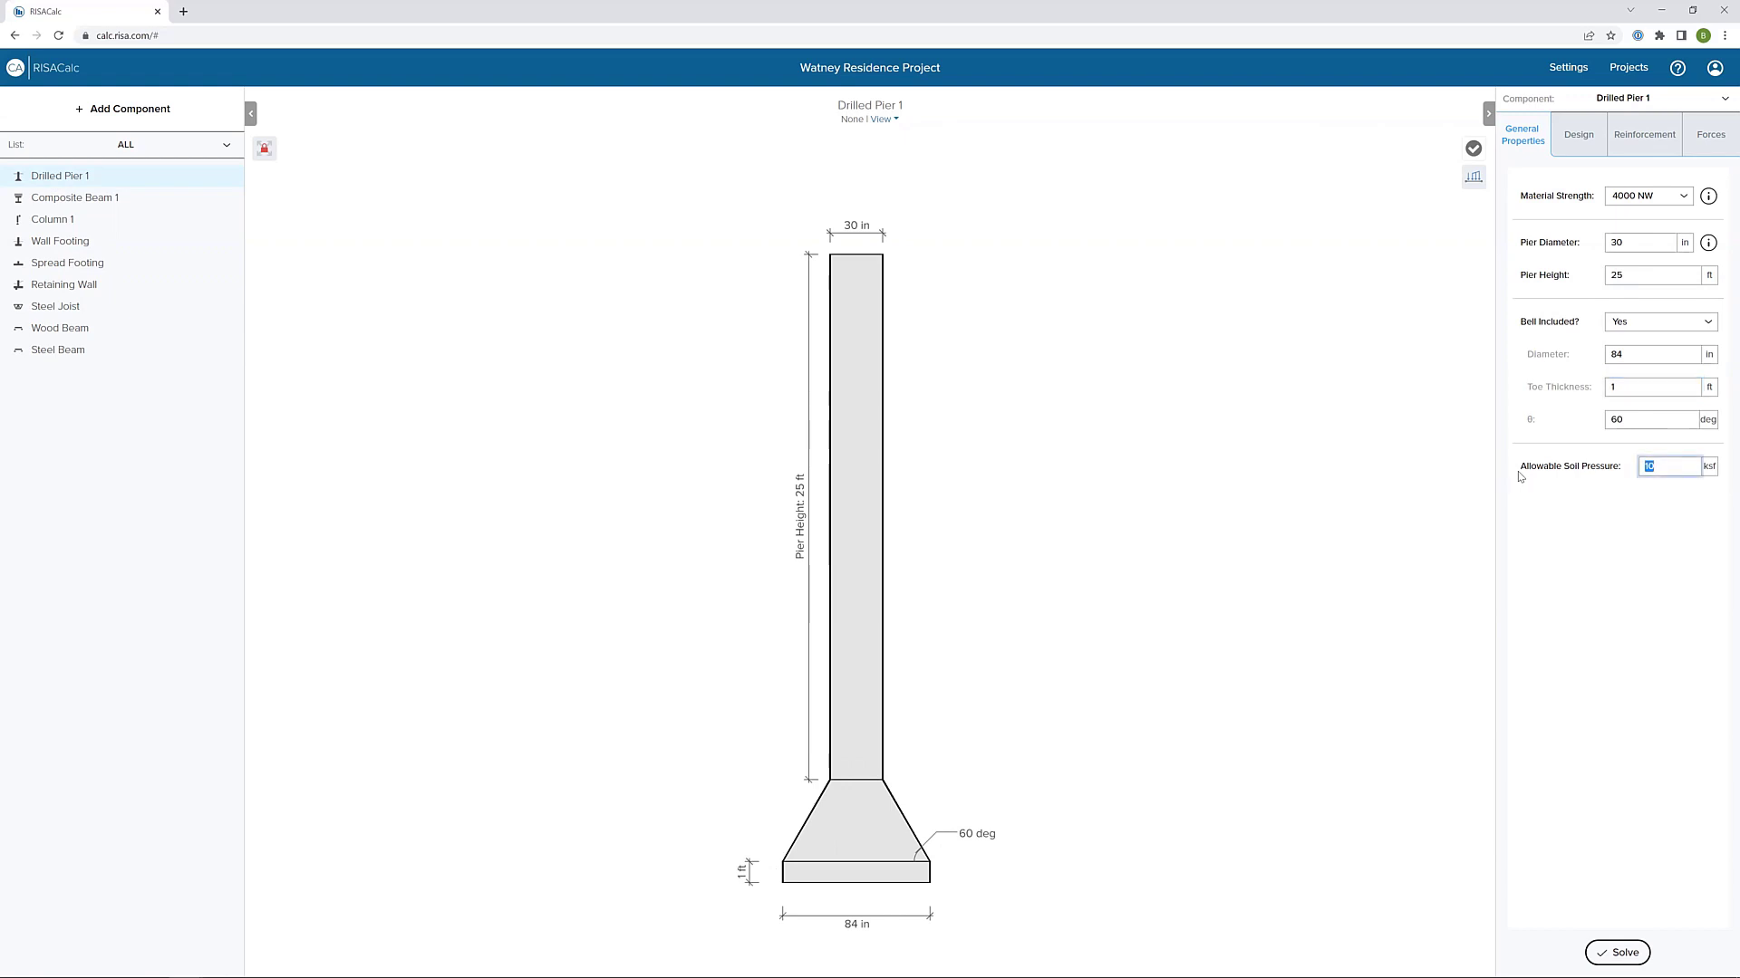
{"action": "type", "text": "9"}
{"action": "key", "text": "Tab"}
- Check the pier's design settings, then set the maximum flexural bar size to #14, keeping the minimum at #9
{"action": "left_click", "coordinate": [1575, 131]}
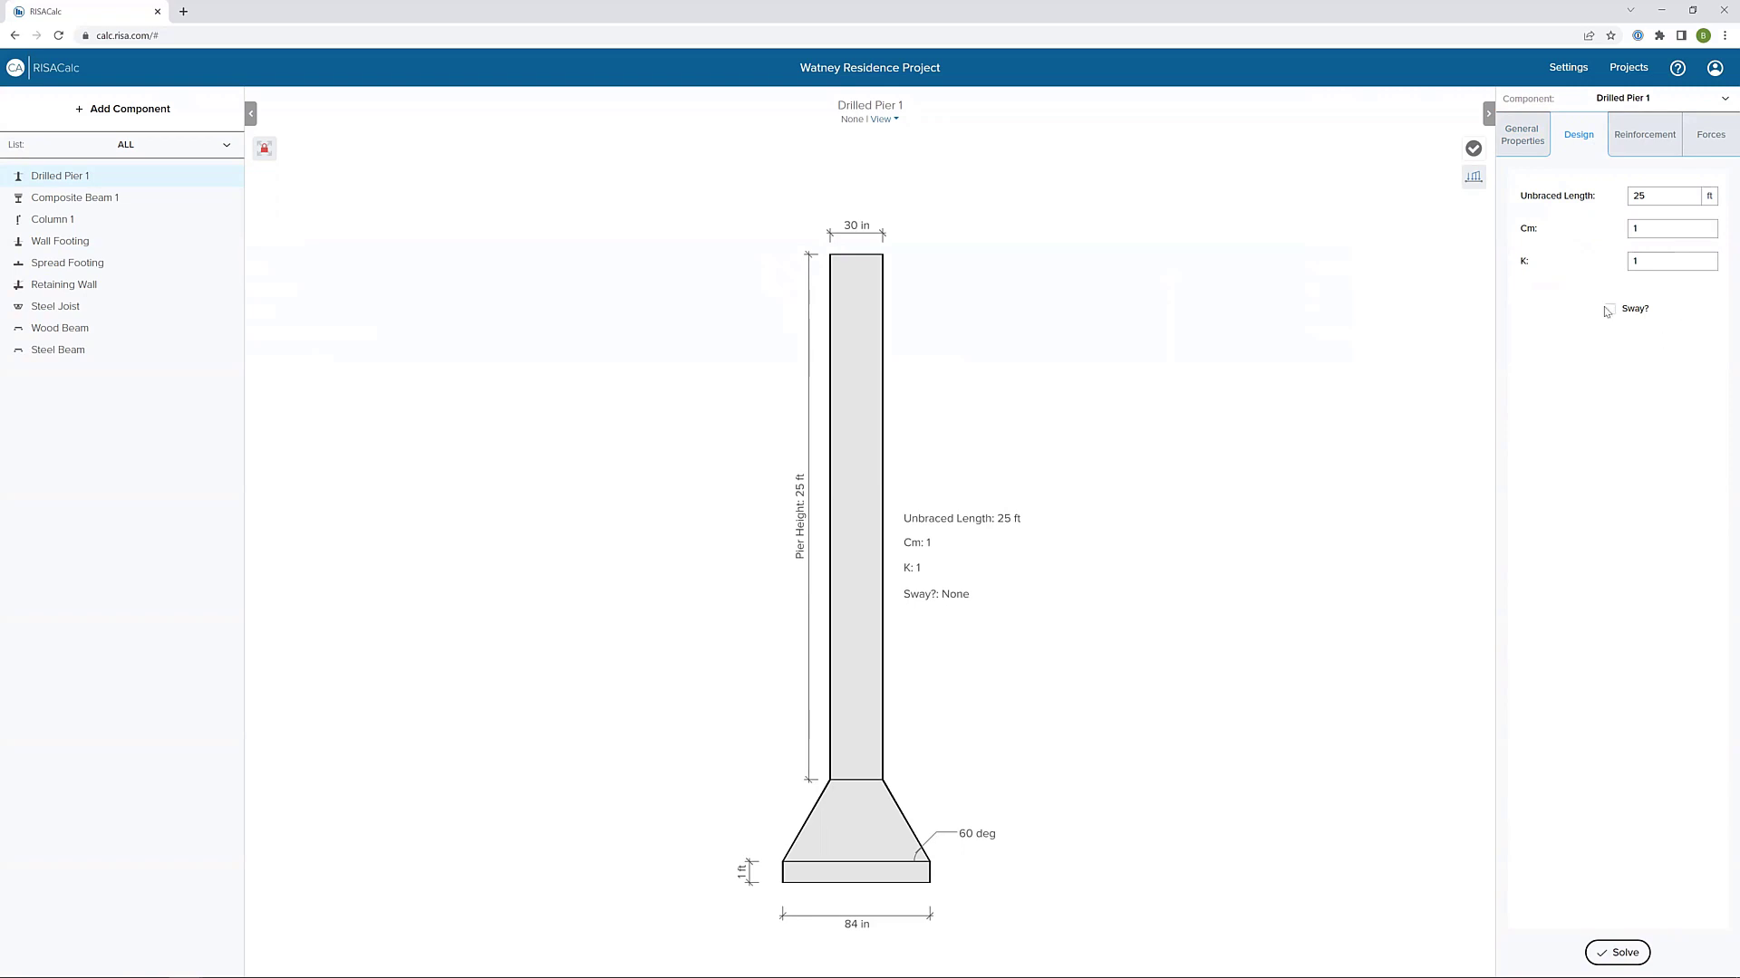
{"action": "left_click", "coordinate": [1647, 145]}
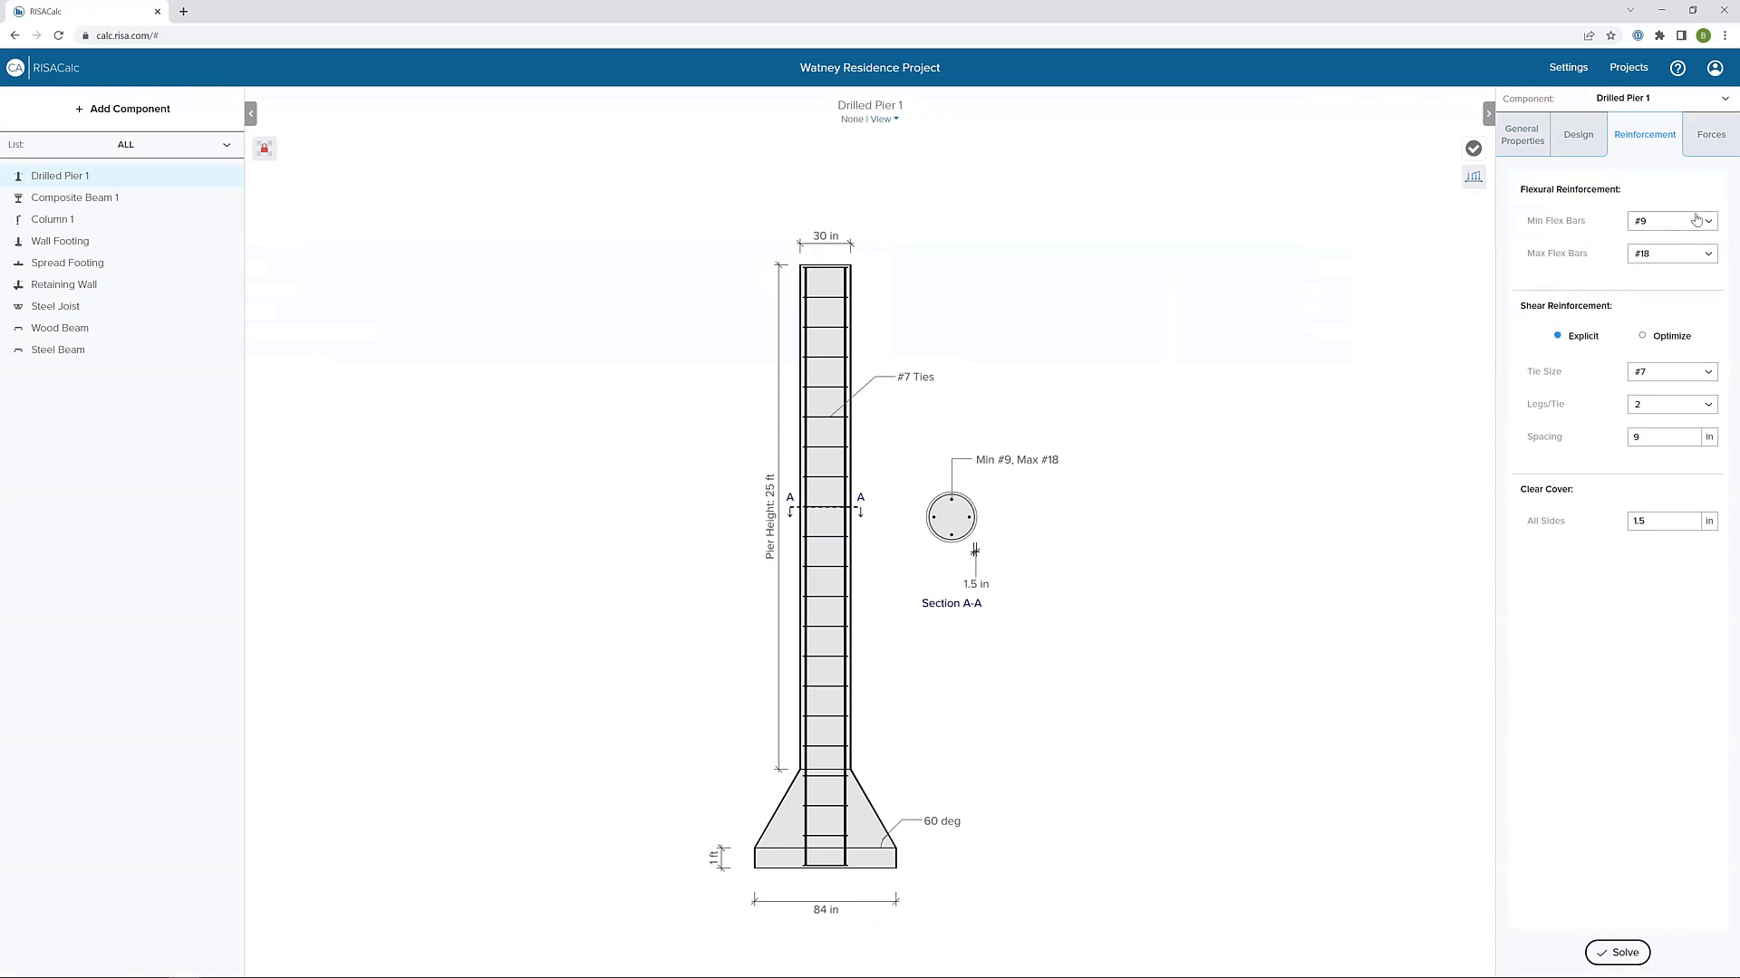
{"action": "left_click", "coordinate": [1661, 226]}
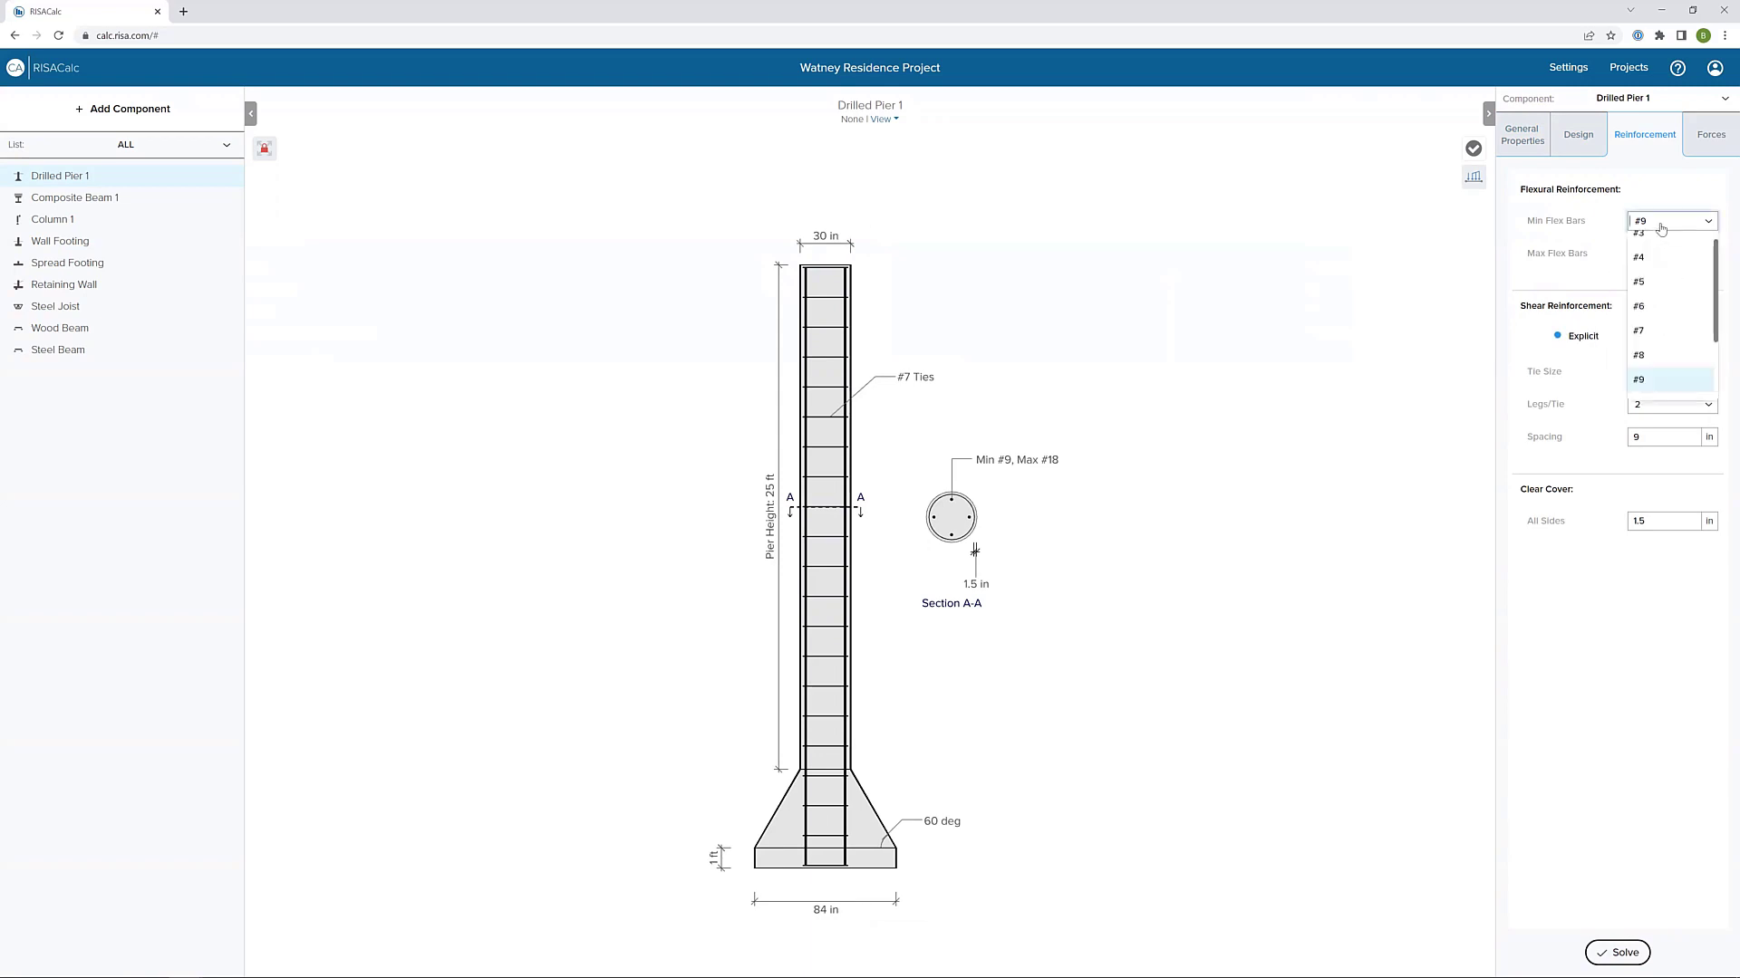
{"action": "left_click", "coordinate": [1661, 227]}
{"action": "left_click", "coordinate": [1669, 254]}
{"action": "left_click", "coordinate": [1669, 253]}
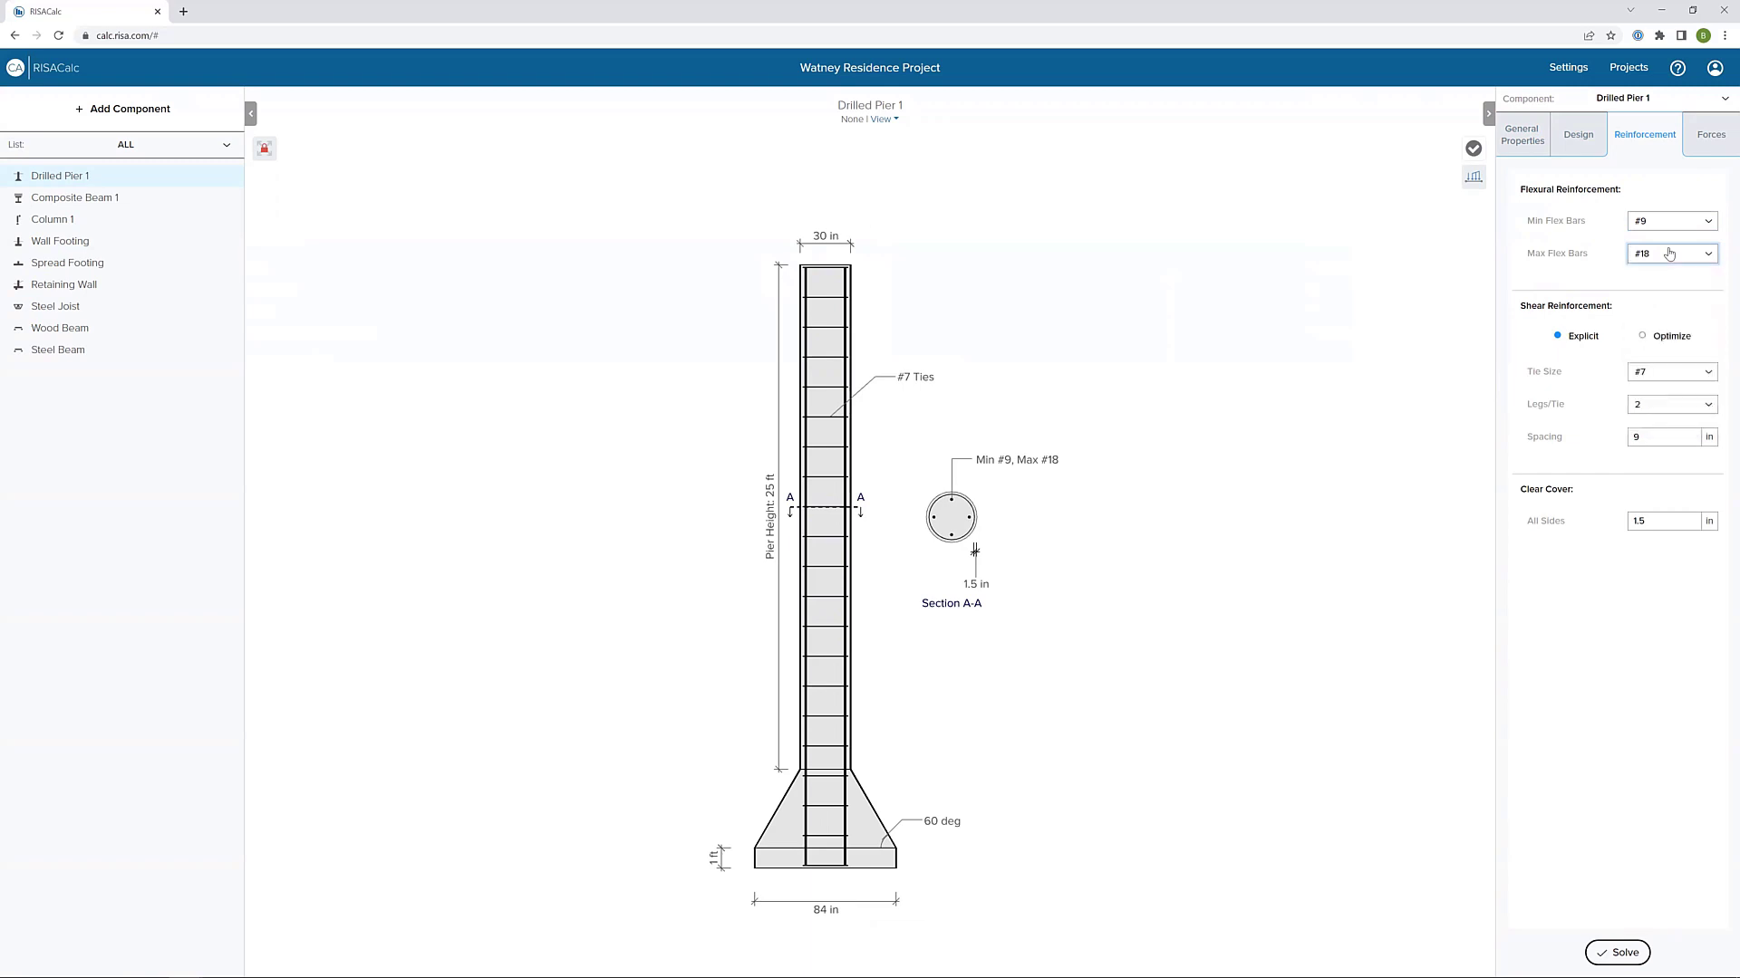
{"action": "left_click", "coordinate": [1667, 259]}
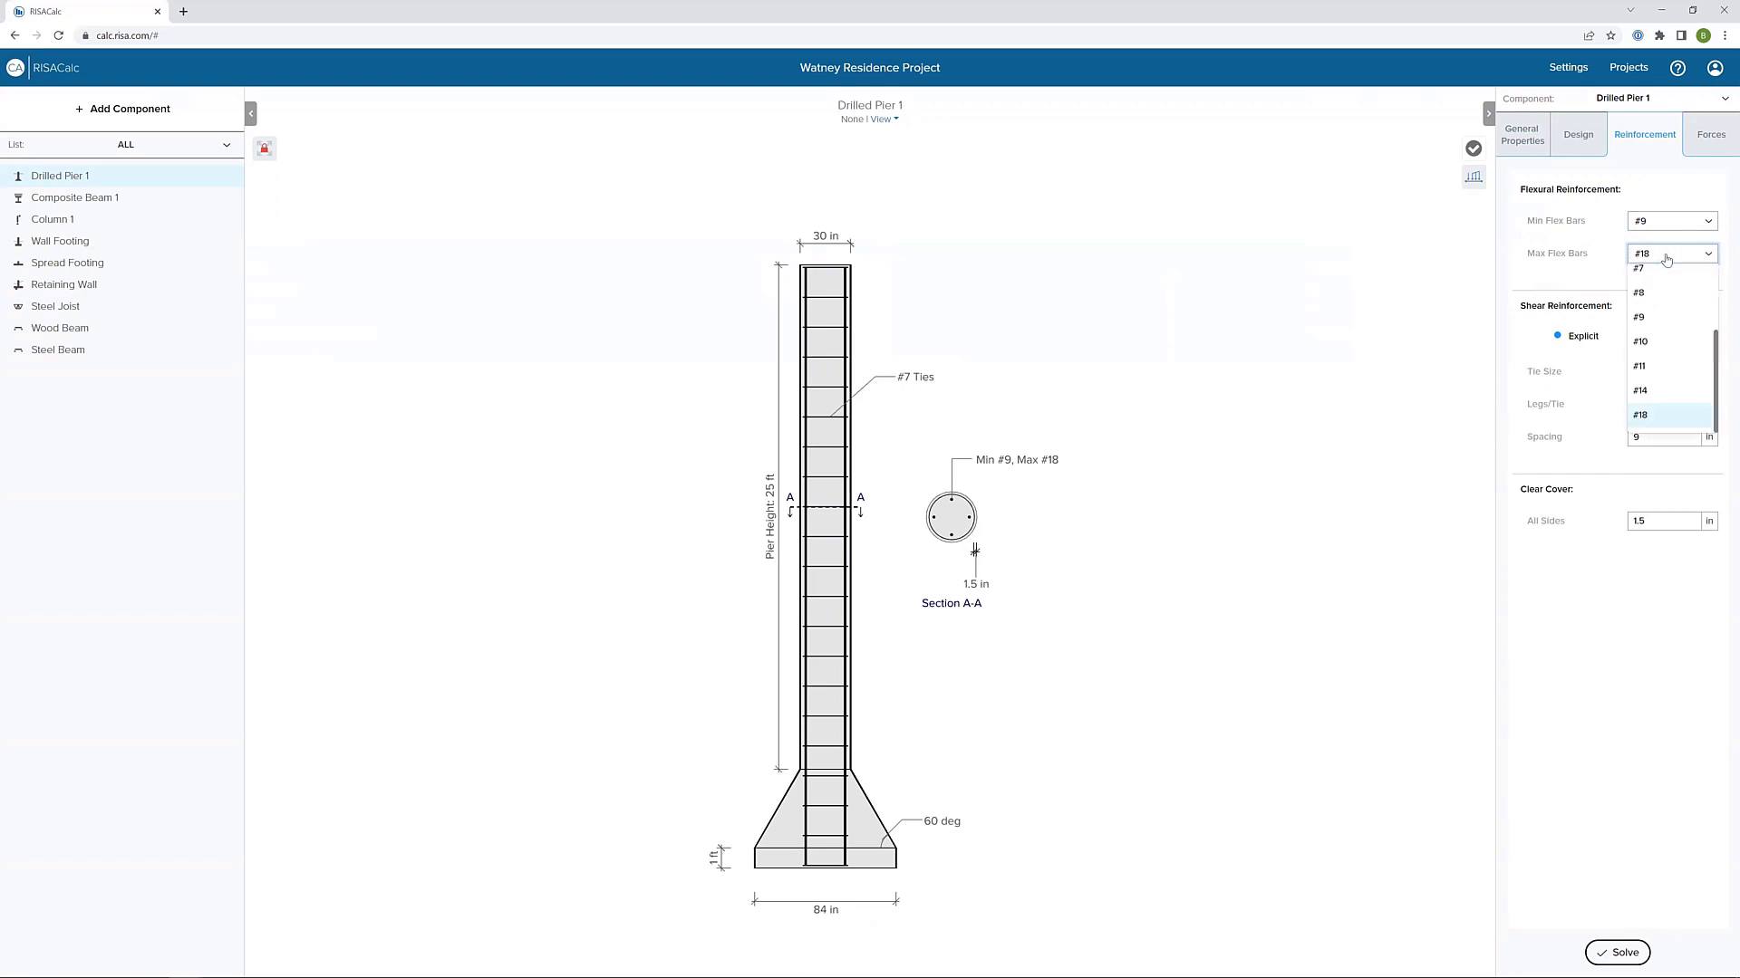
{"action": "left_click", "coordinate": [1666, 391]}
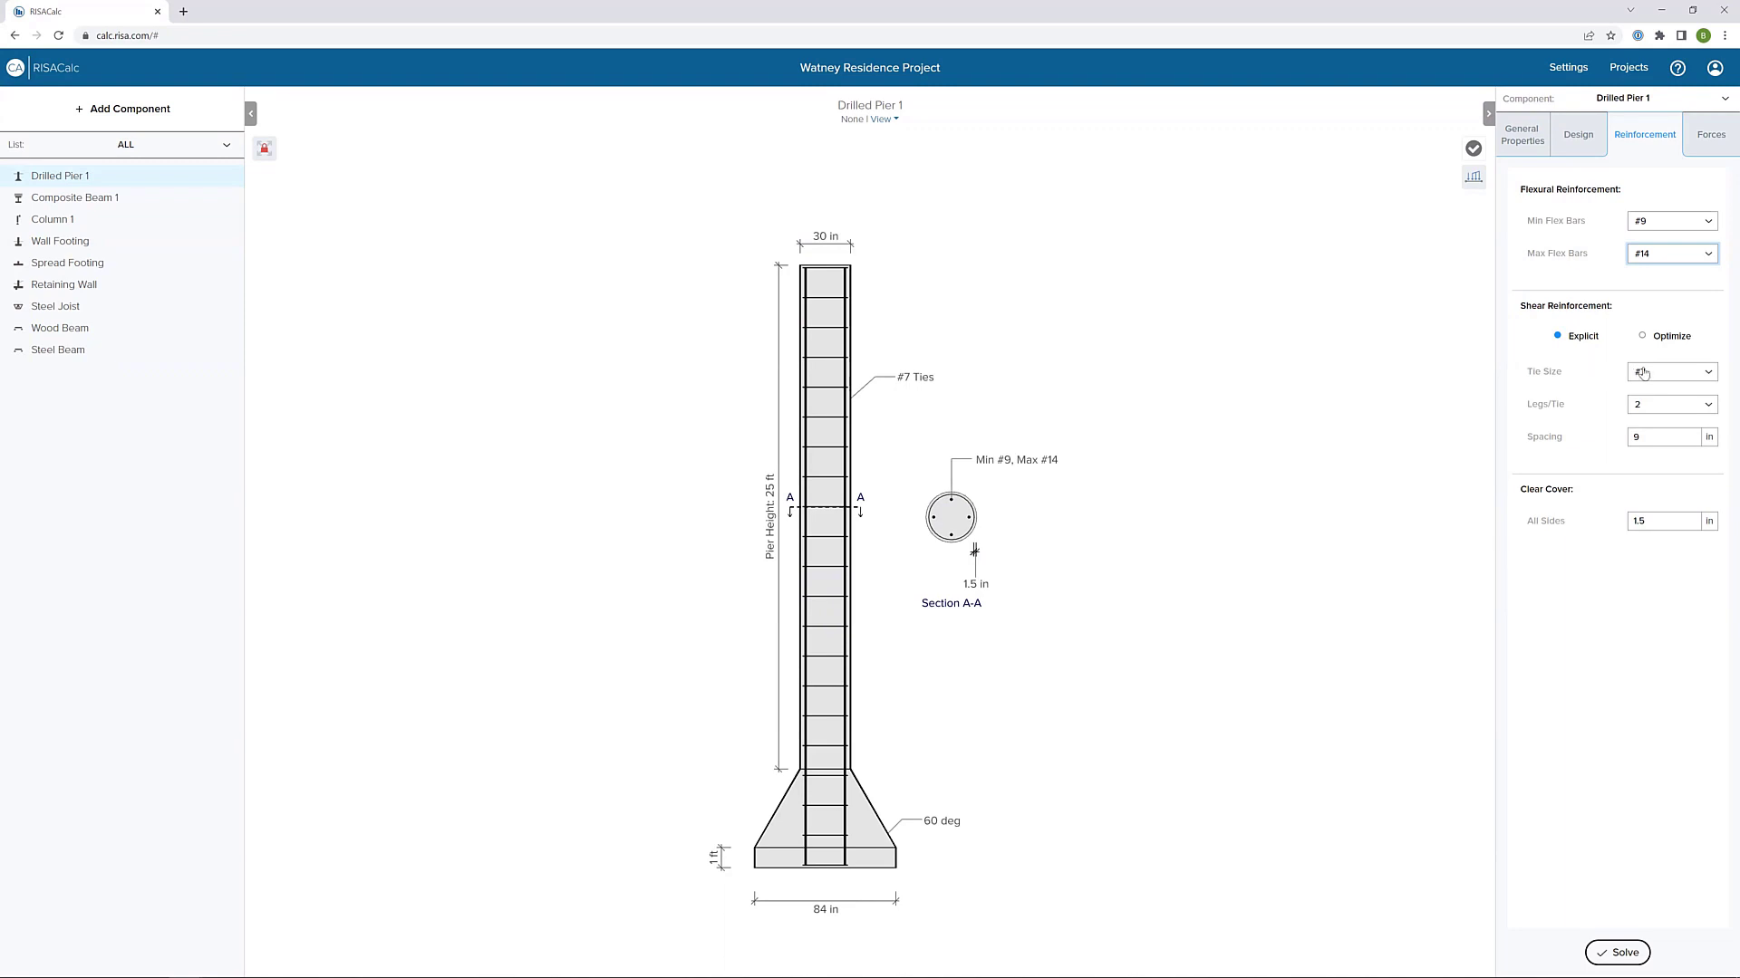
- Switch the pier's shear reinforcement from Explicit to Optimize, keeping the #7 tie size
{"action": "left_click", "coordinate": [1672, 376]}
{"action": "left_click", "coordinate": [1671, 377]}
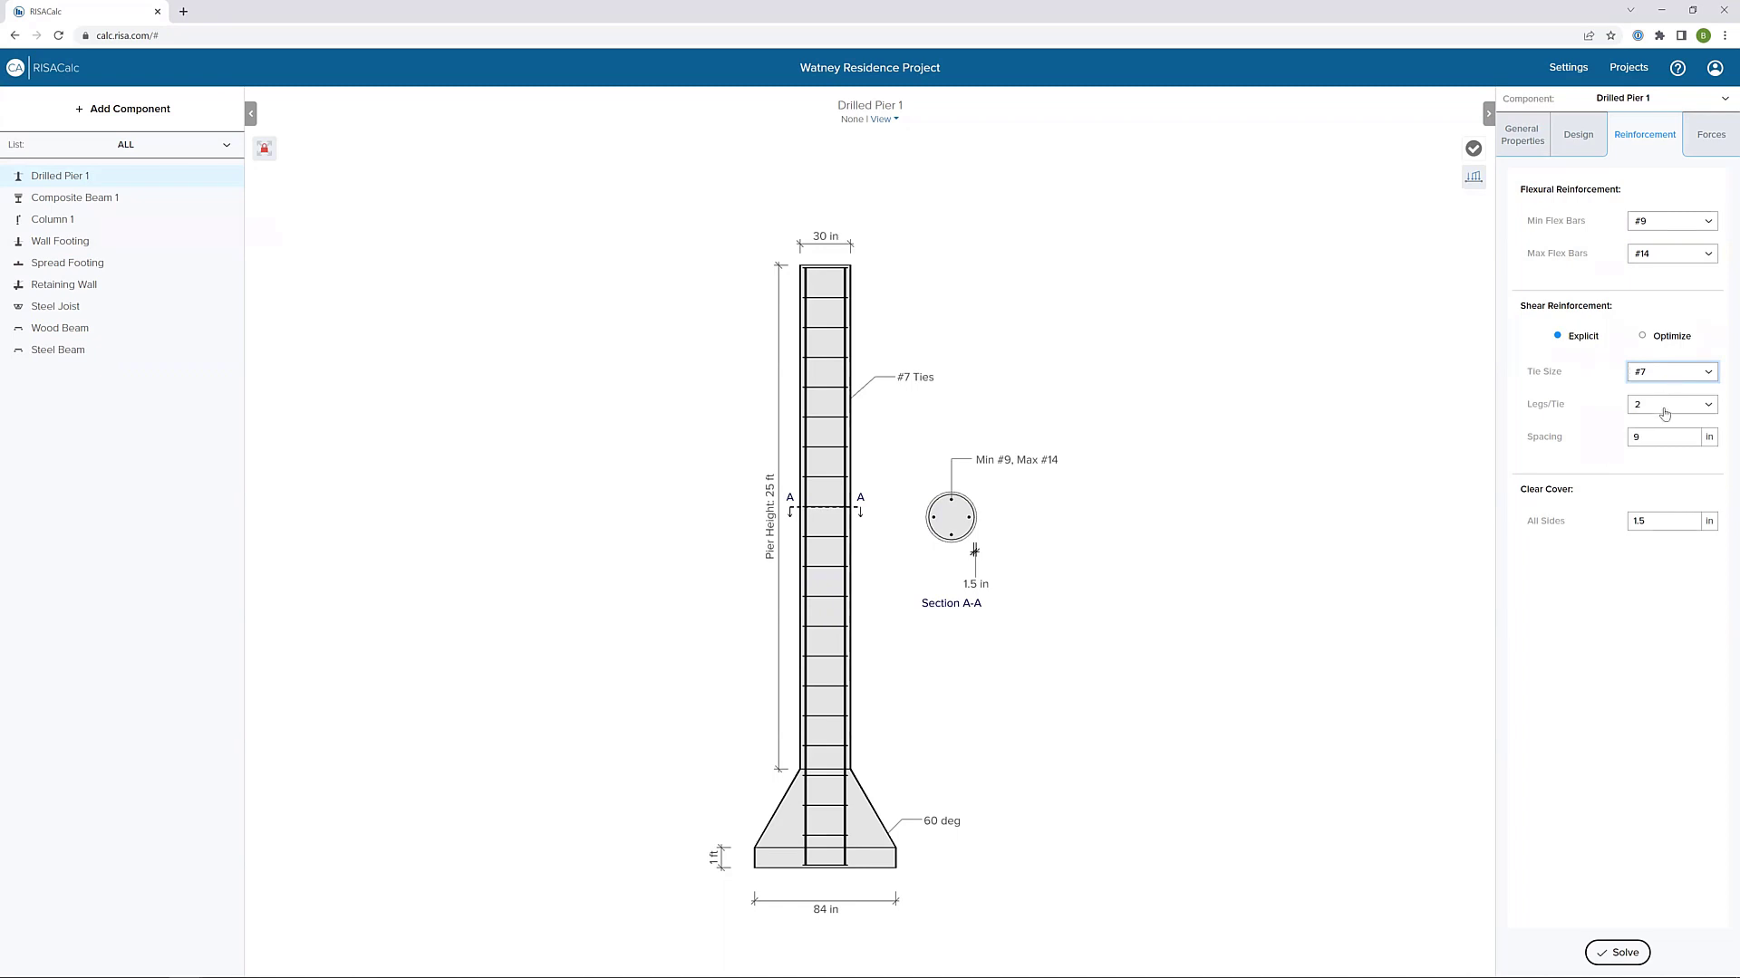
{"action": "left_click", "coordinate": [1641, 336]}
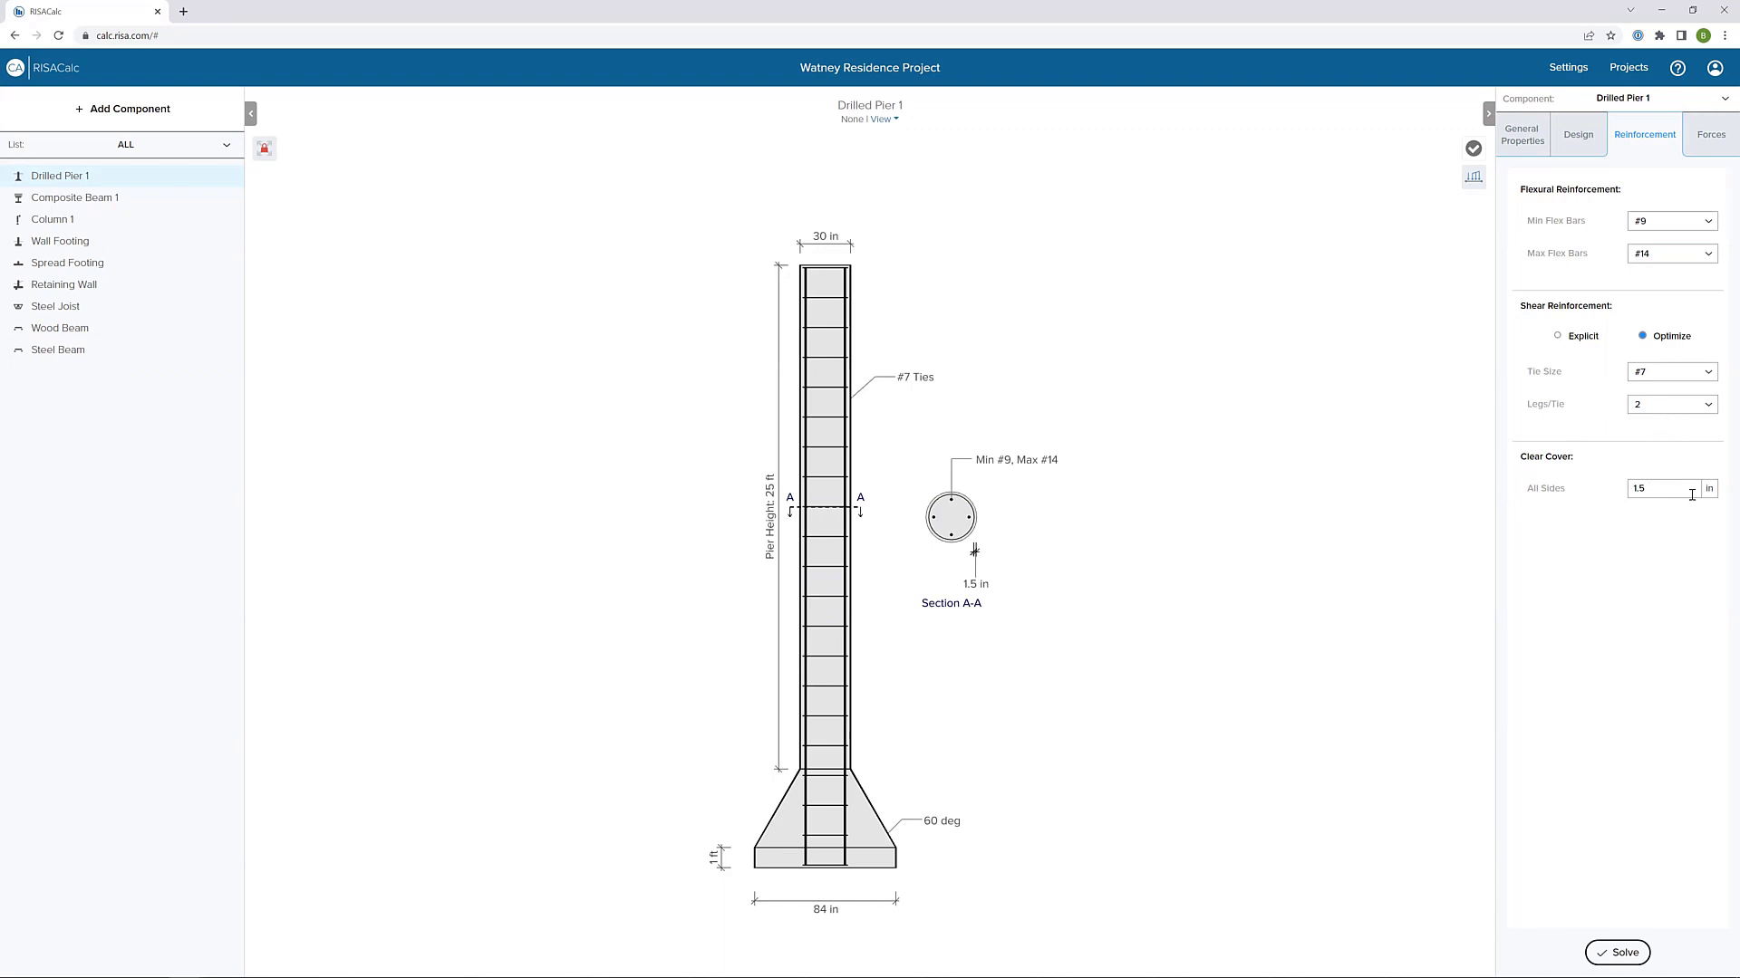
- Add a dead load force to the drilled pier with 200 k axial, 10 k shear and 215 k-ft moment
{"action": "left_click", "coordinate": [1711, 134]}
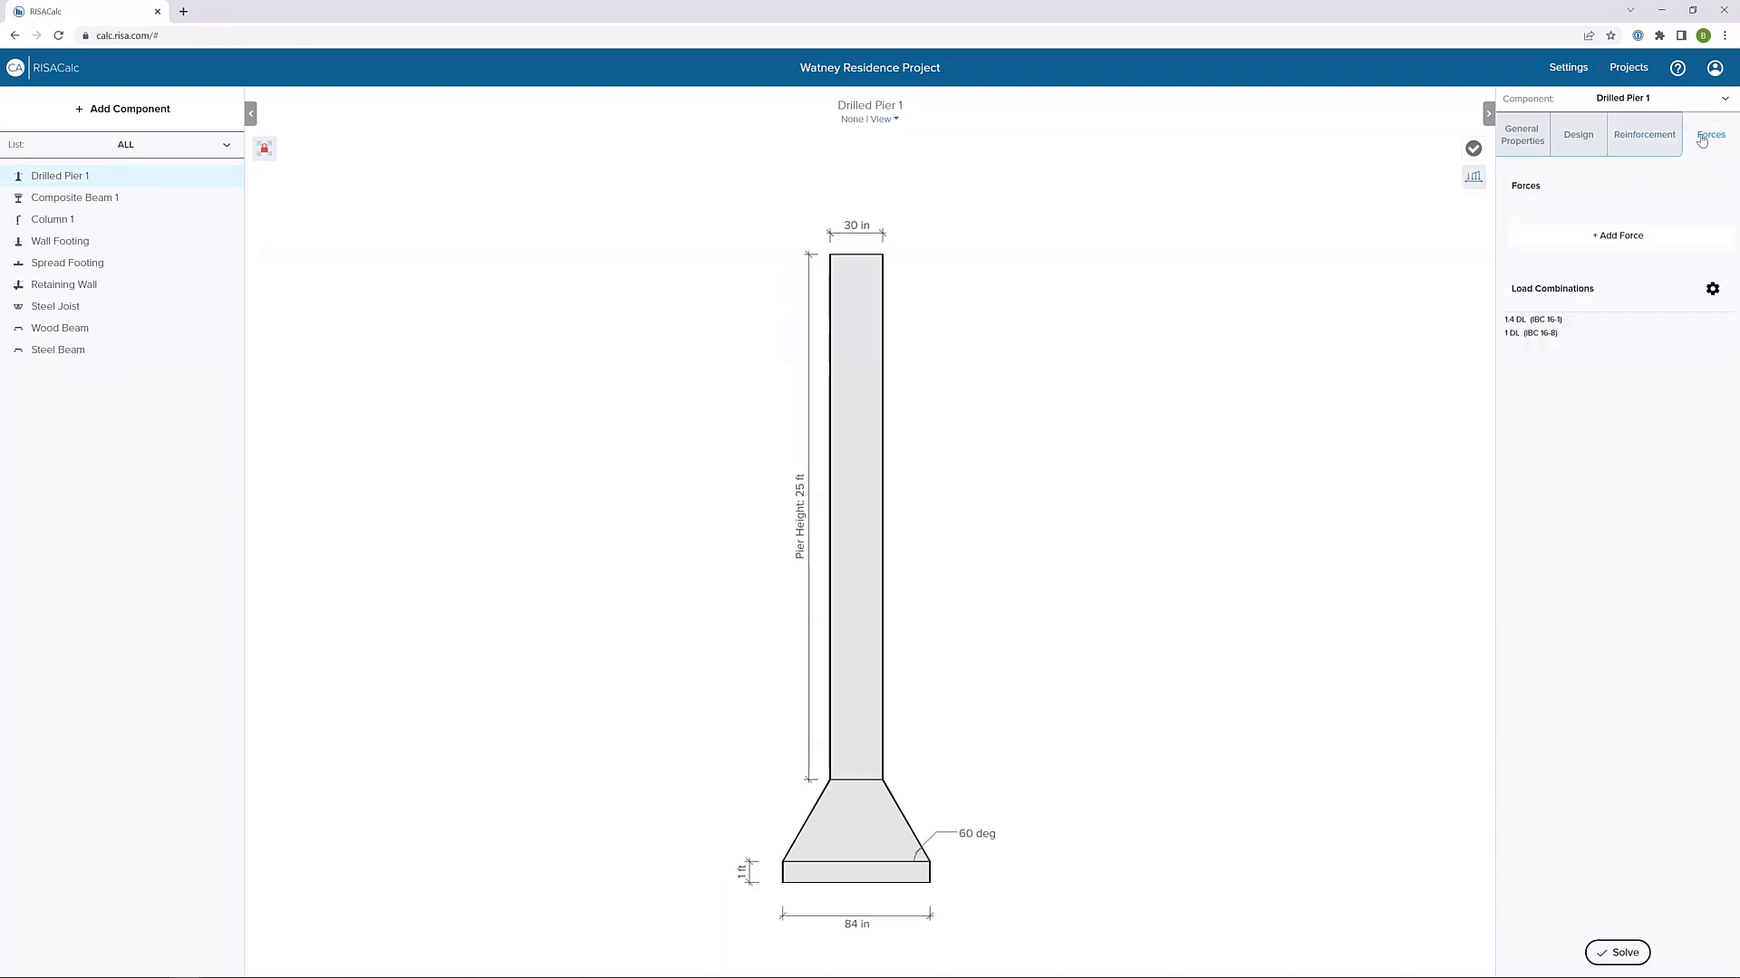
{"action": "left_click", "coordinate": [1622, 237]}
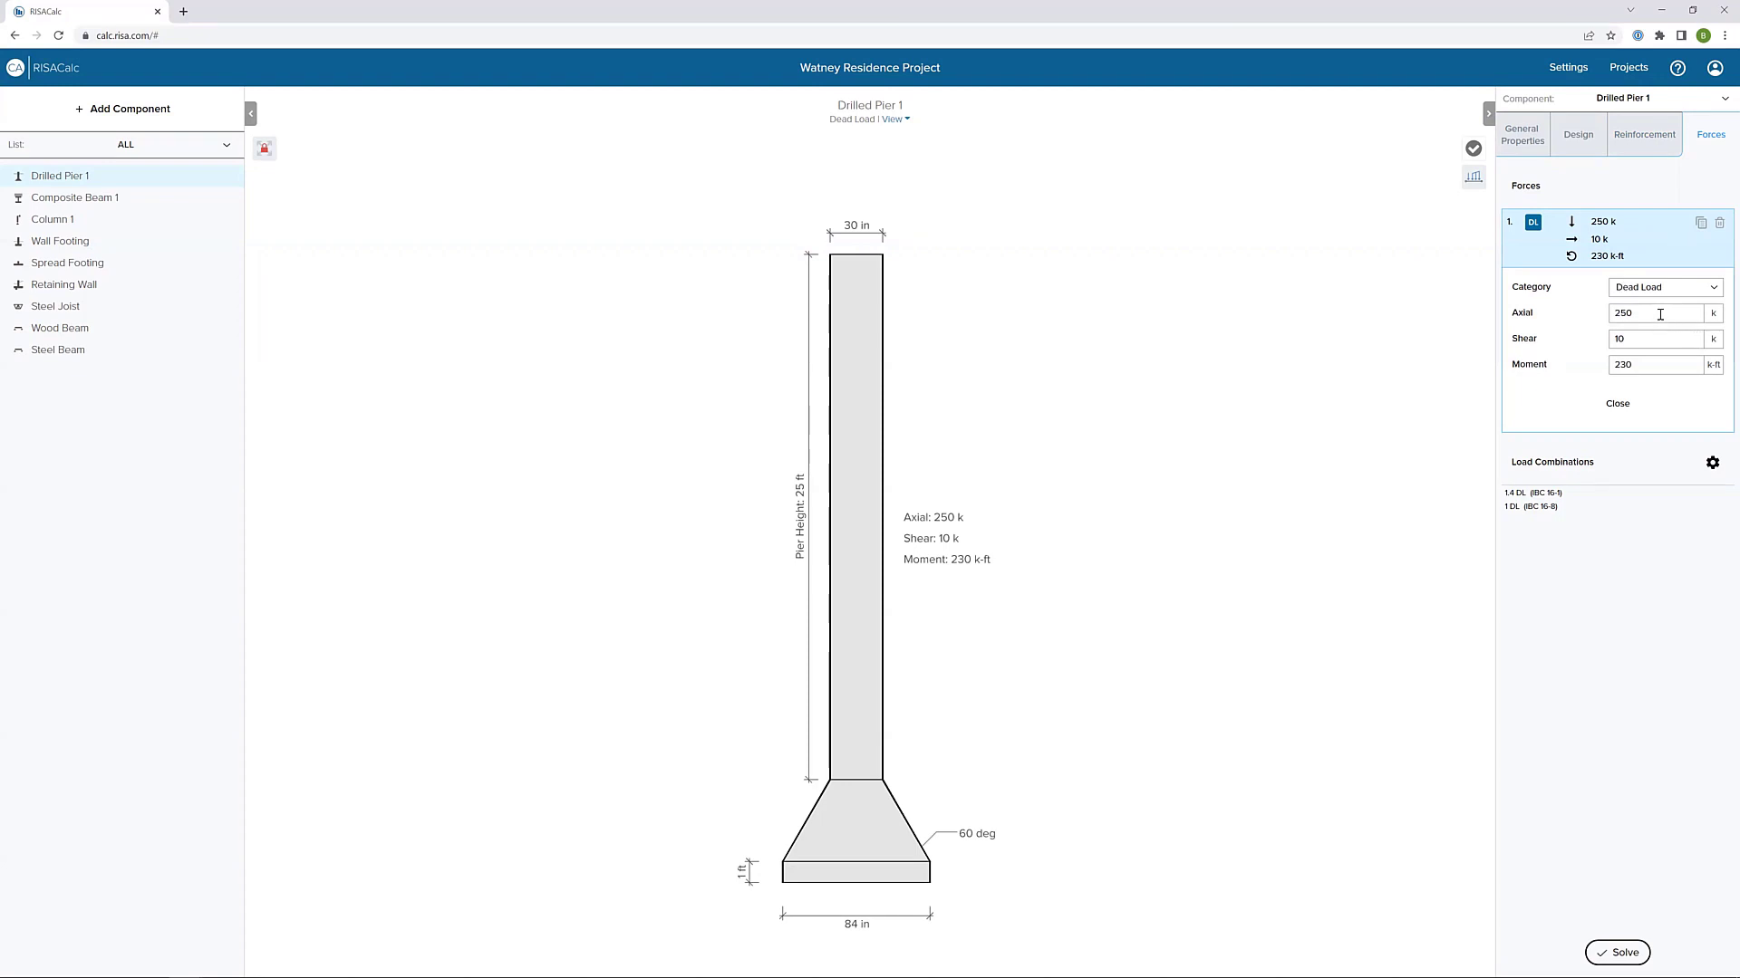
{"action": "key", "text": "Tab"}
{"action": "type", "text": "200"}
{"action": "key", "text": "Tab"}
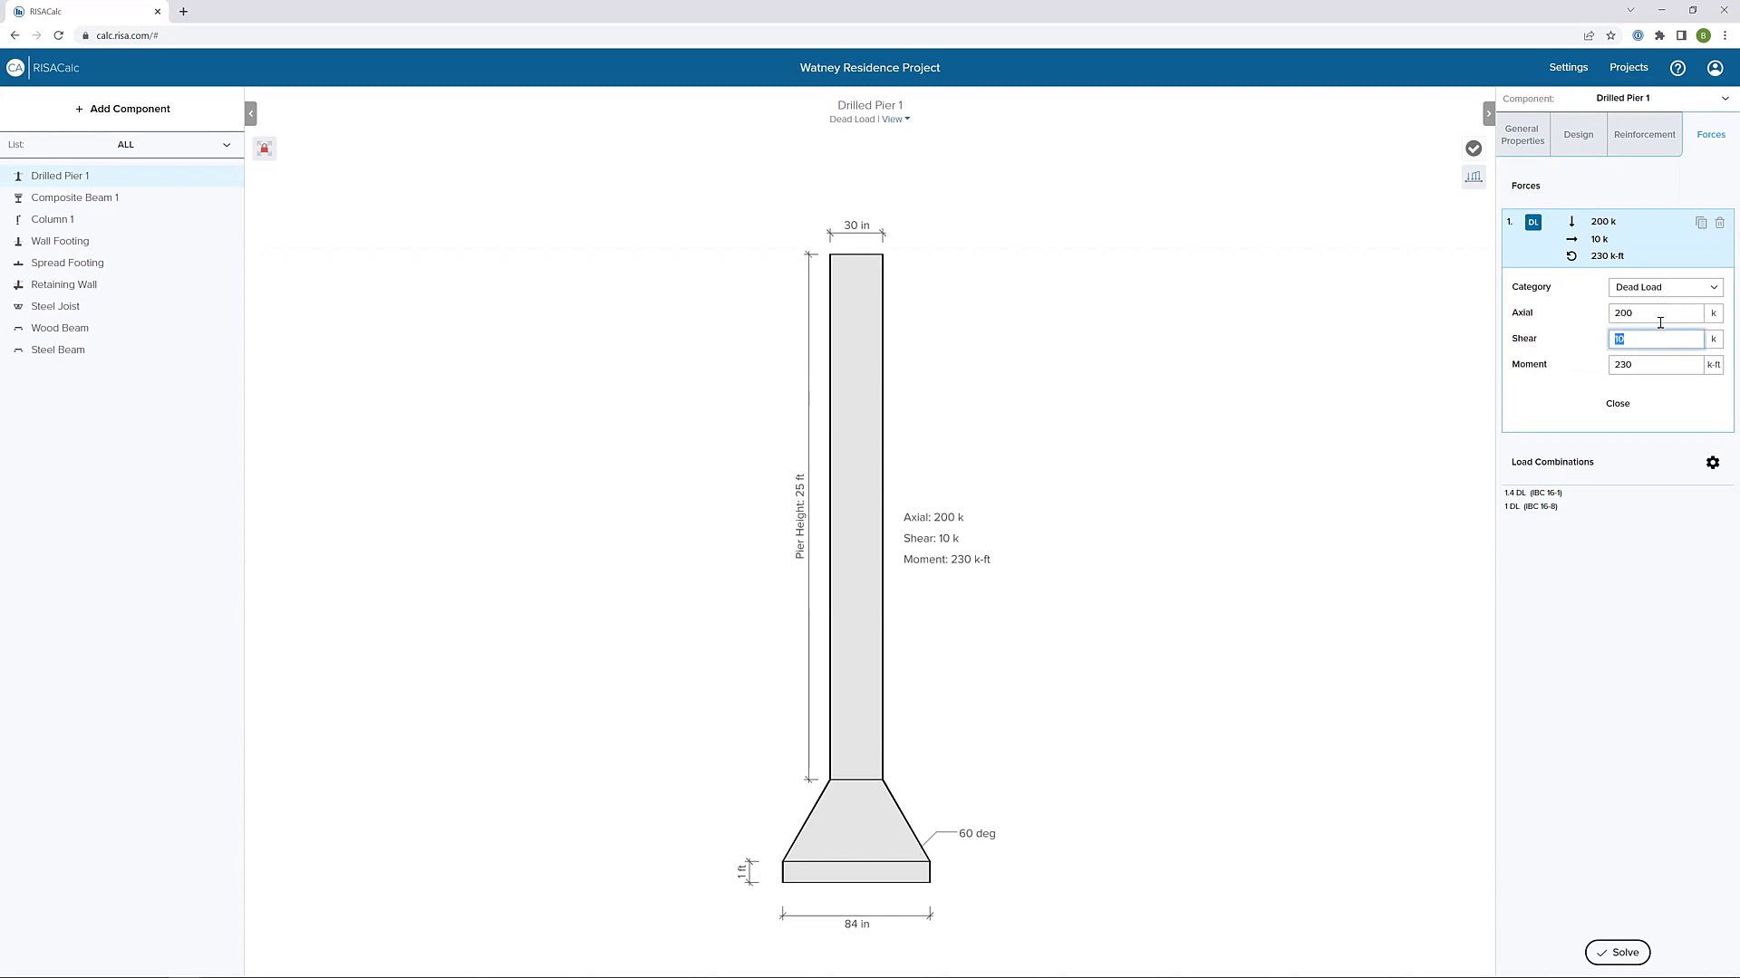
{"action": "key", "text": "Tab"}
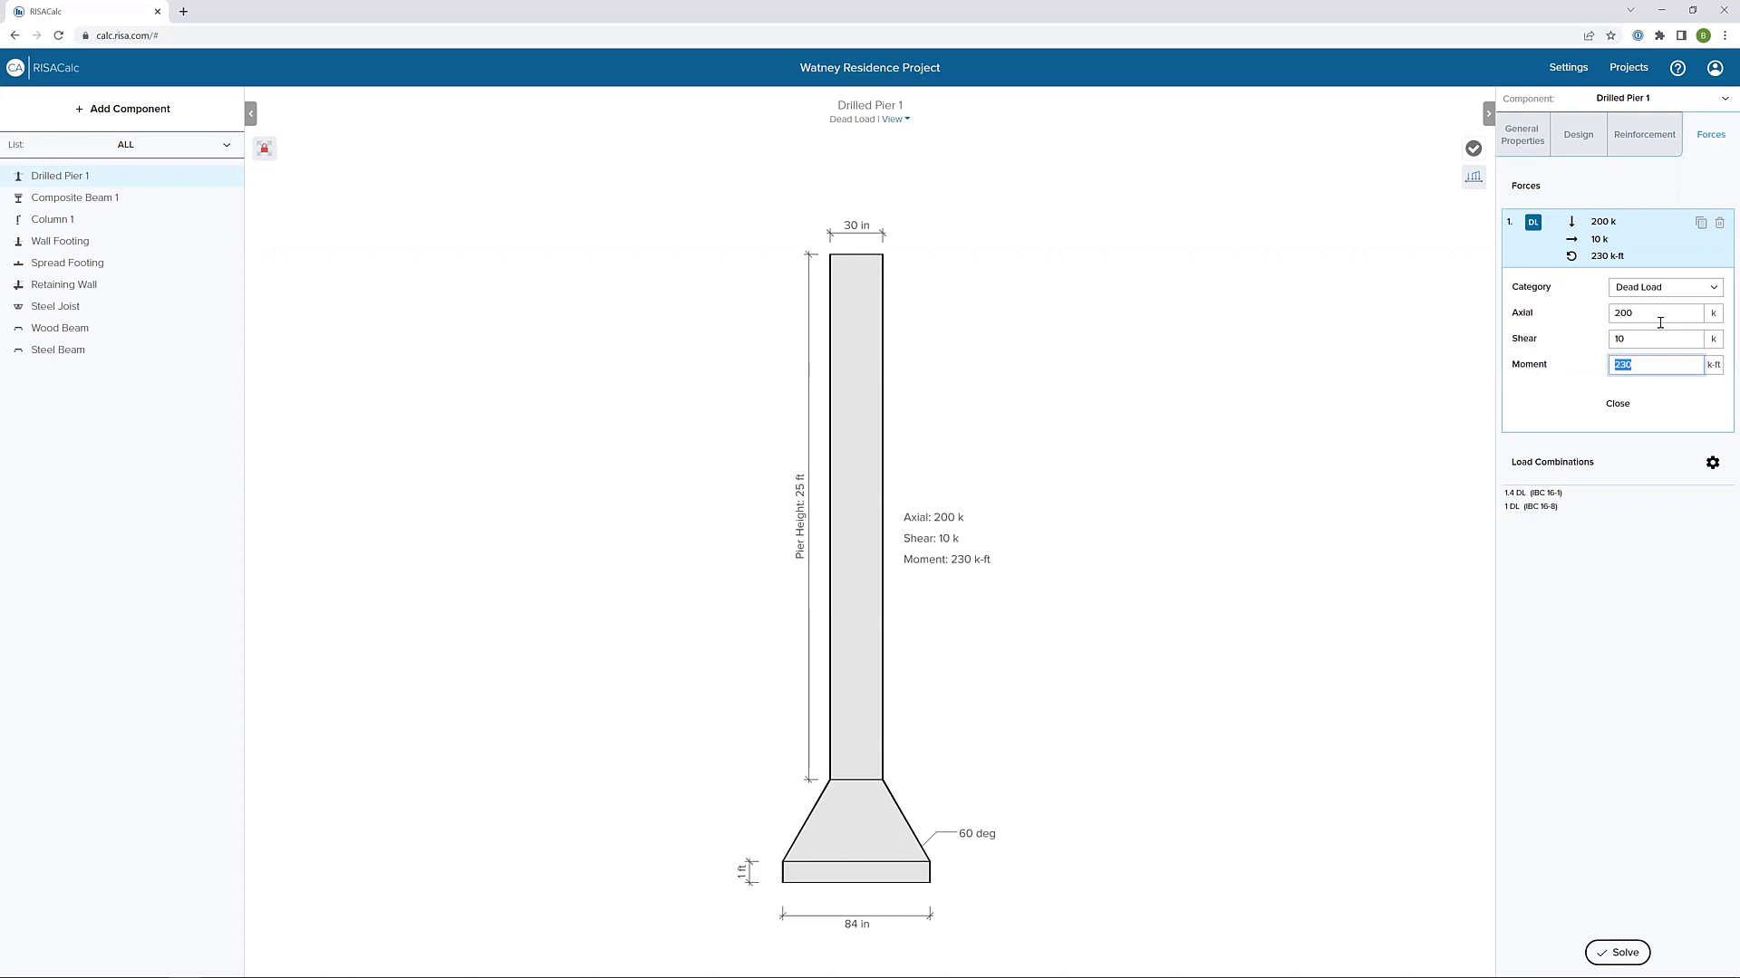
{"action": "type", "text": "215"}
{"action": "key", "text": "Tab"}
{"action": "left_click", "coordinate": [1615, 409]}
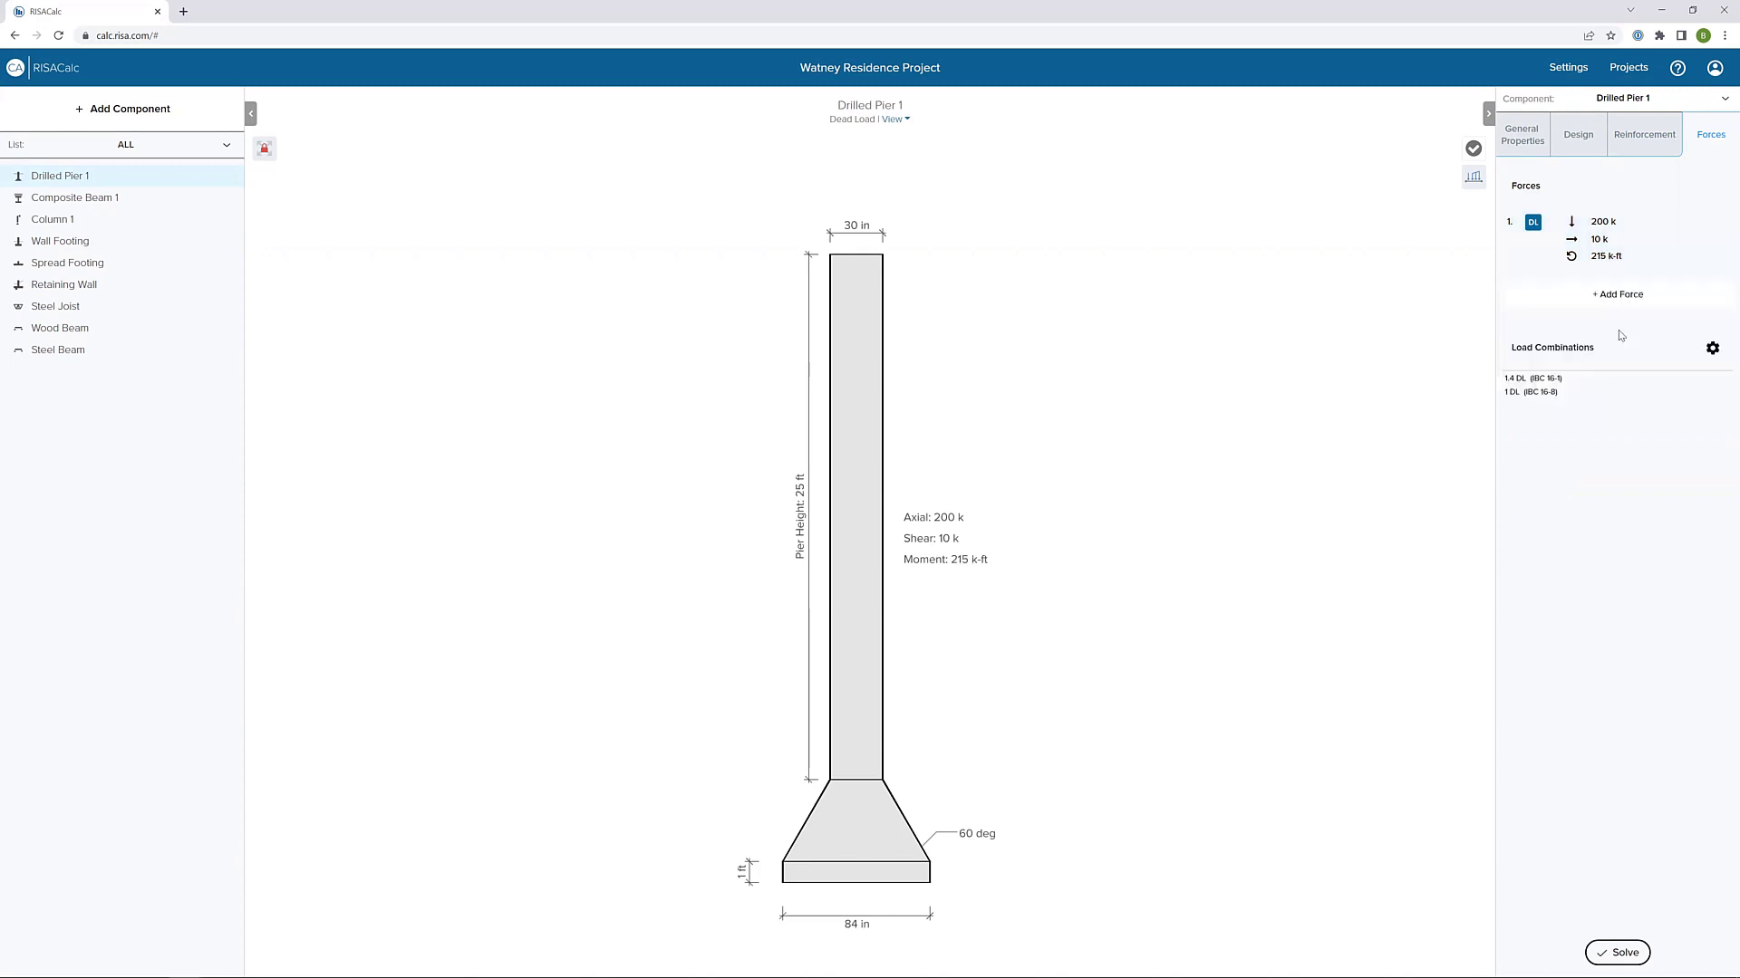
- Add a second force to the pier in the Wind Load category with an axial load of -75 k
{"action": "left_click", "coordinate": [1645, 319]}
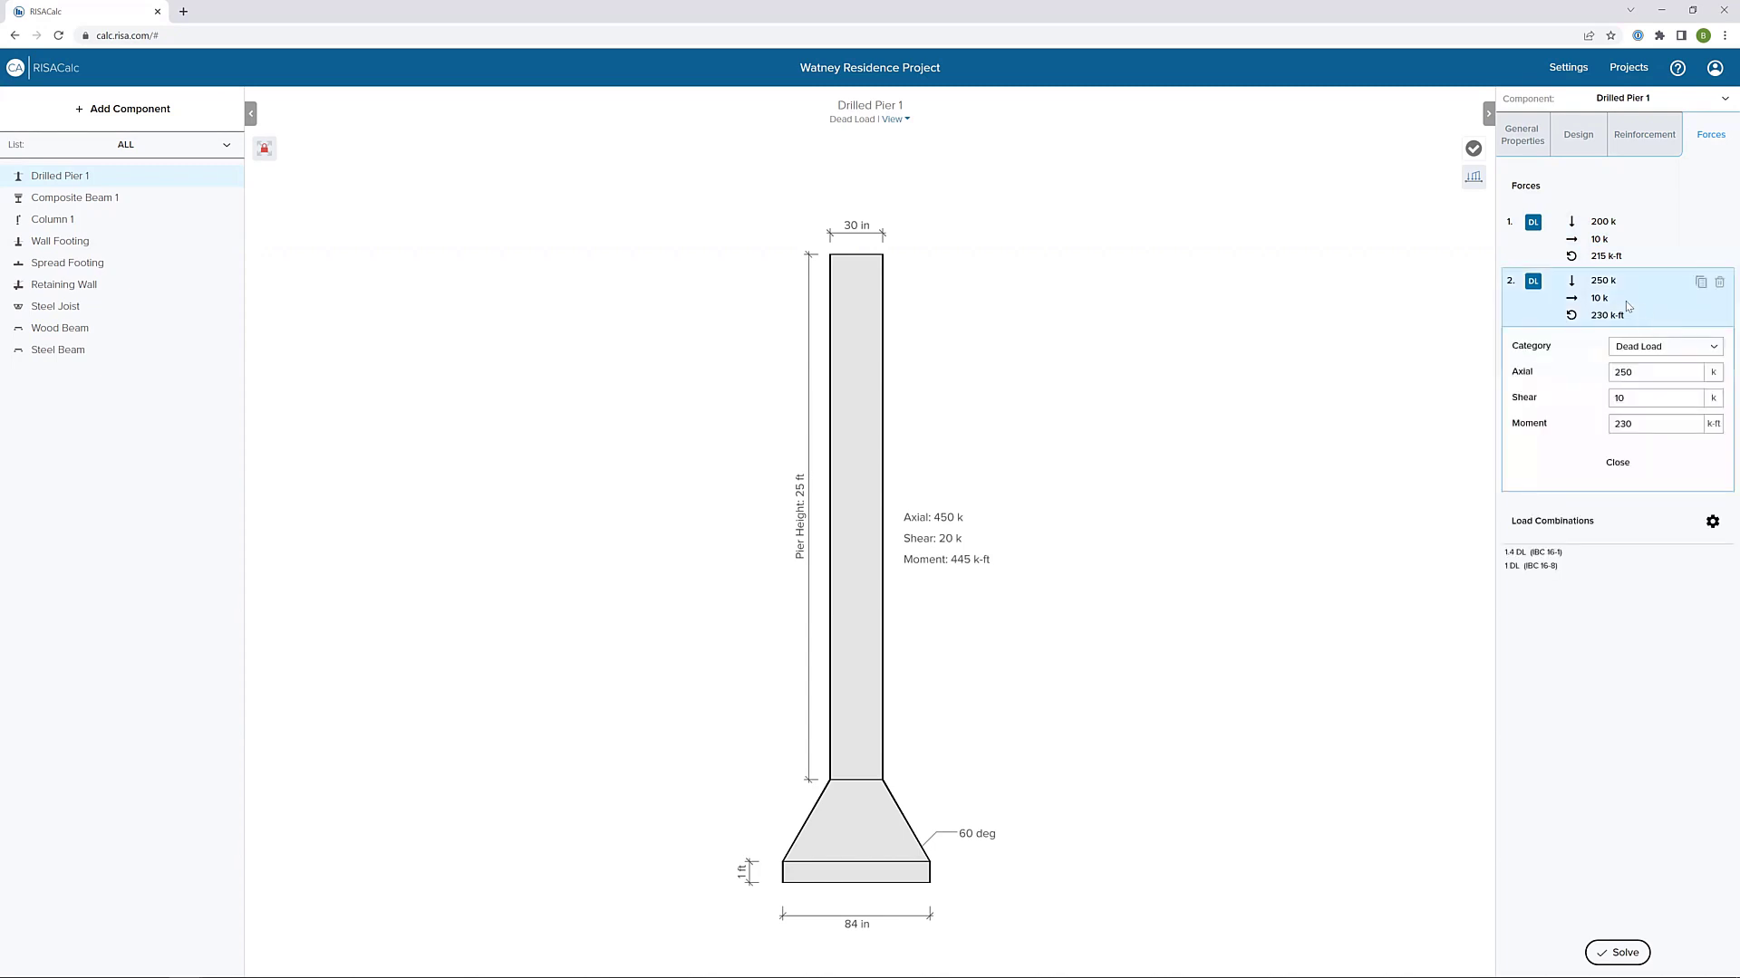
{"action": "left_click", "coordinate": [1690, 353]}
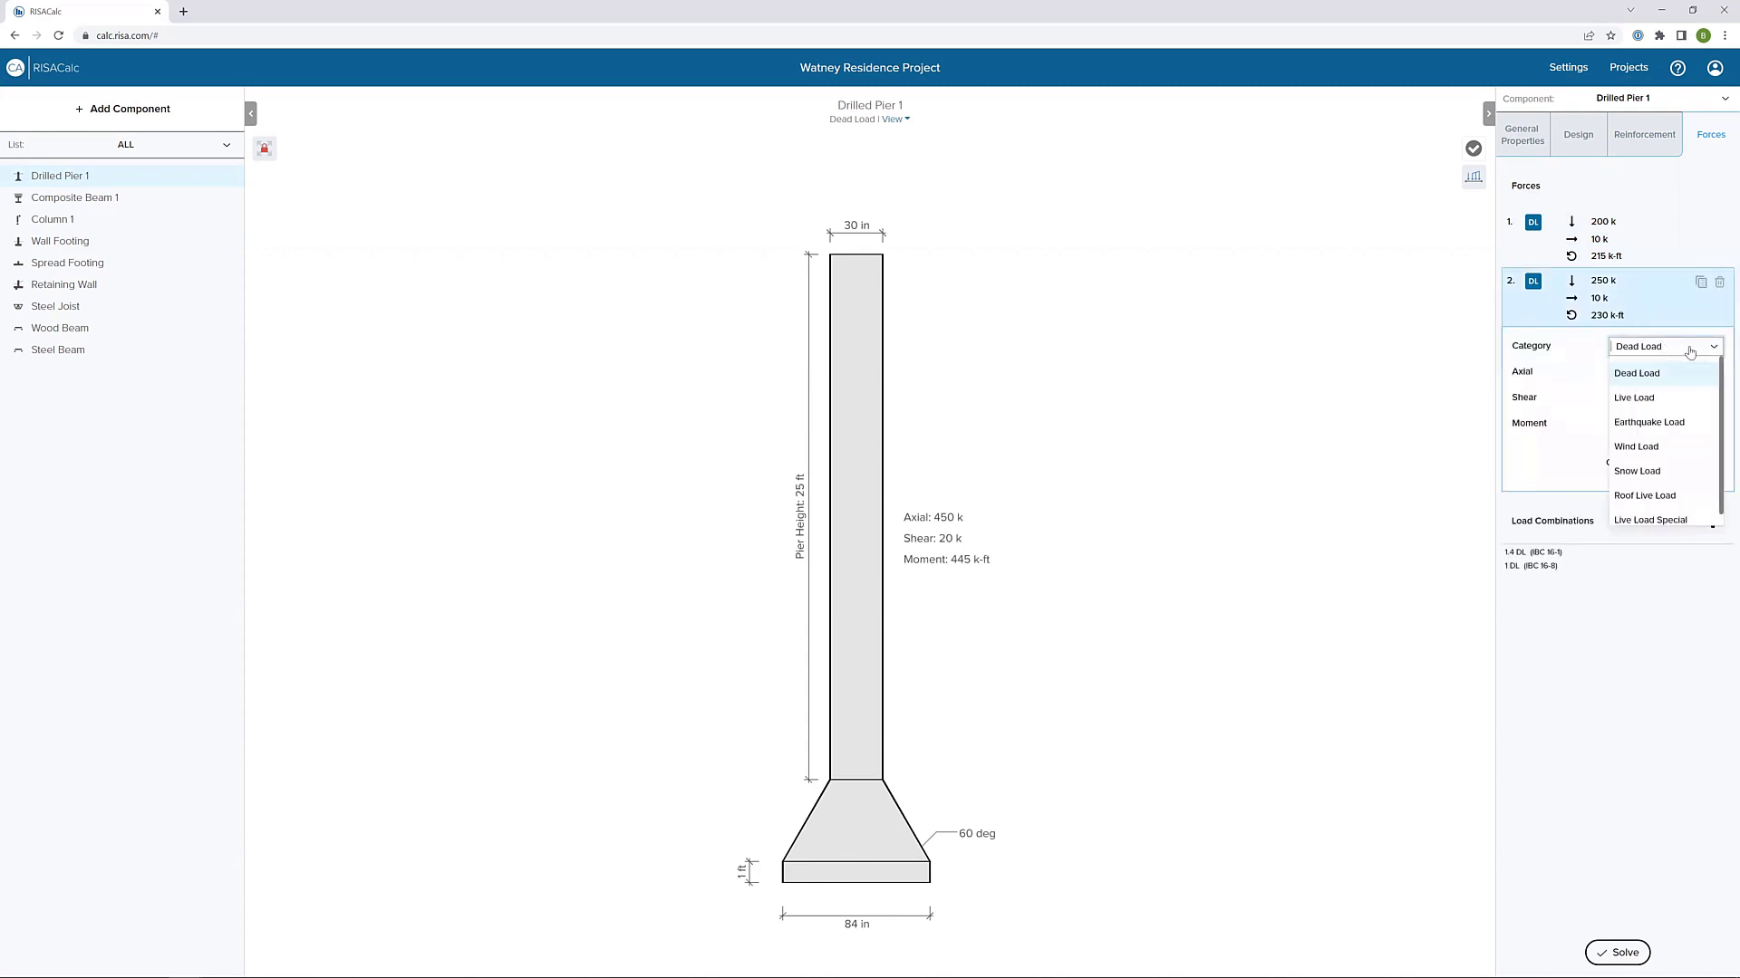
{"action": "left_click", "coordinate": [1636, 446]}
{"action": "left_click_drag", "start_coordinate": [1640, 372], "coordinate": [1557, 384]}
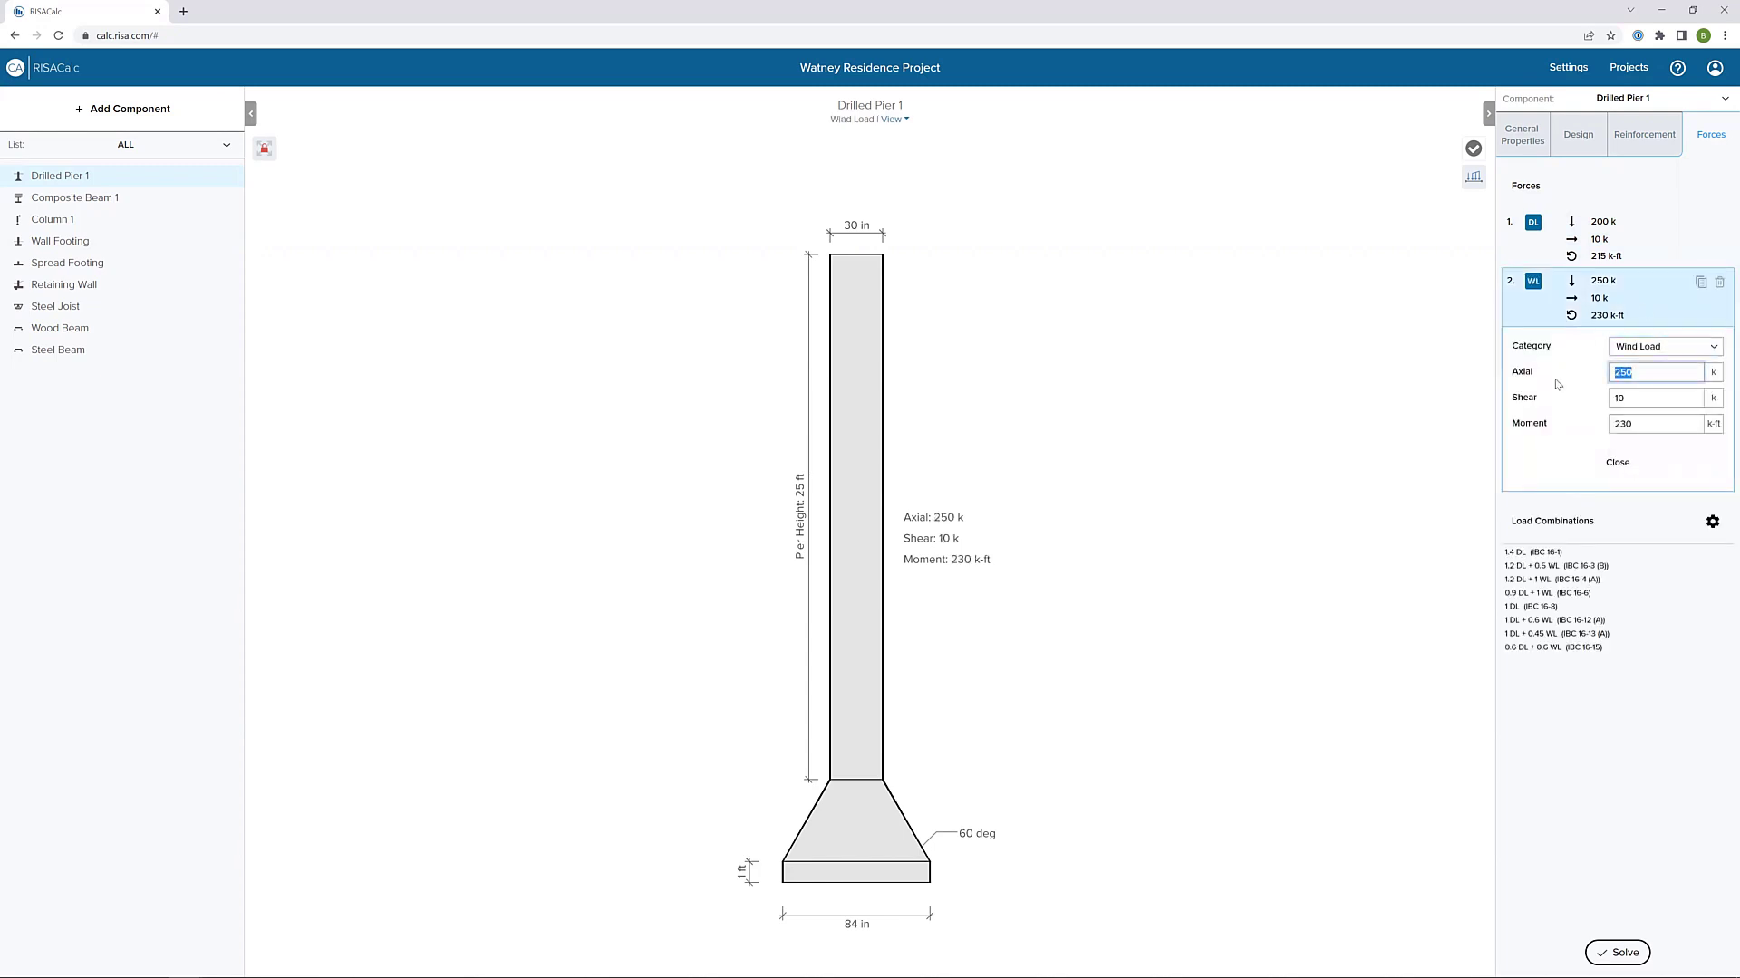
{"action": "type", "text": "-75"}
{"action": "key", "text": "Tab"}
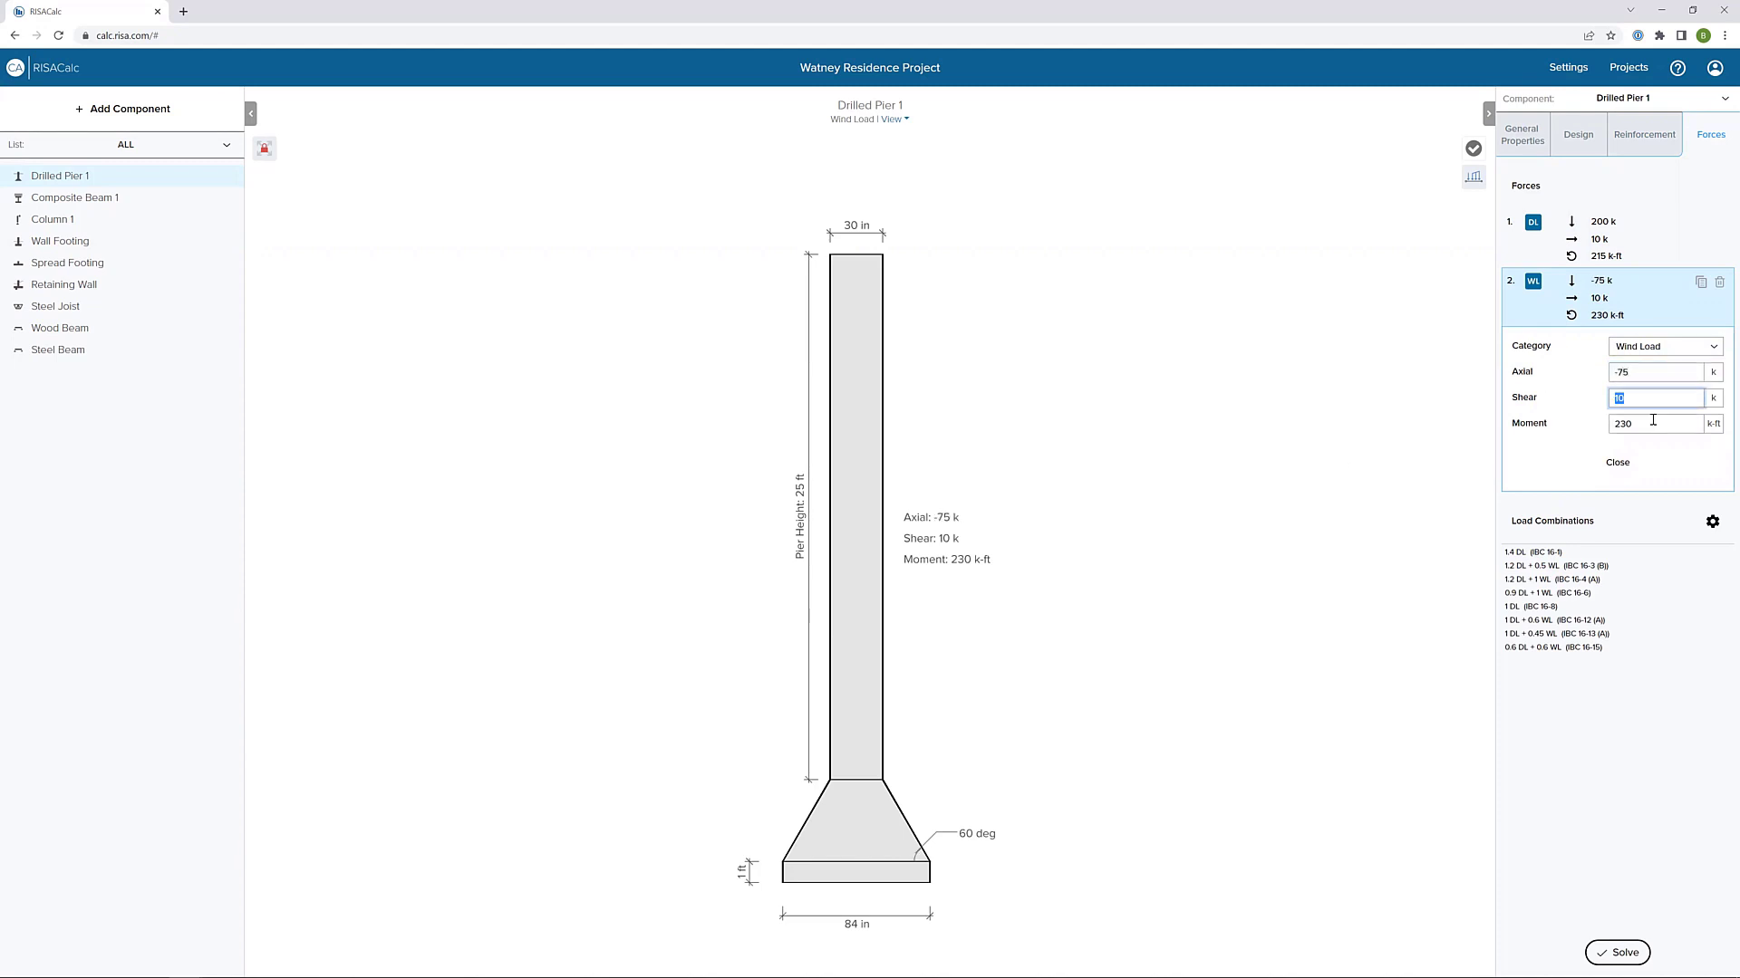
- Set the wind load's shear to 50 k and its moment to 525 k-ft, and finish editing the force
{"action": "type", "text": "50"}
{"action": "key", "text": "Tab"}
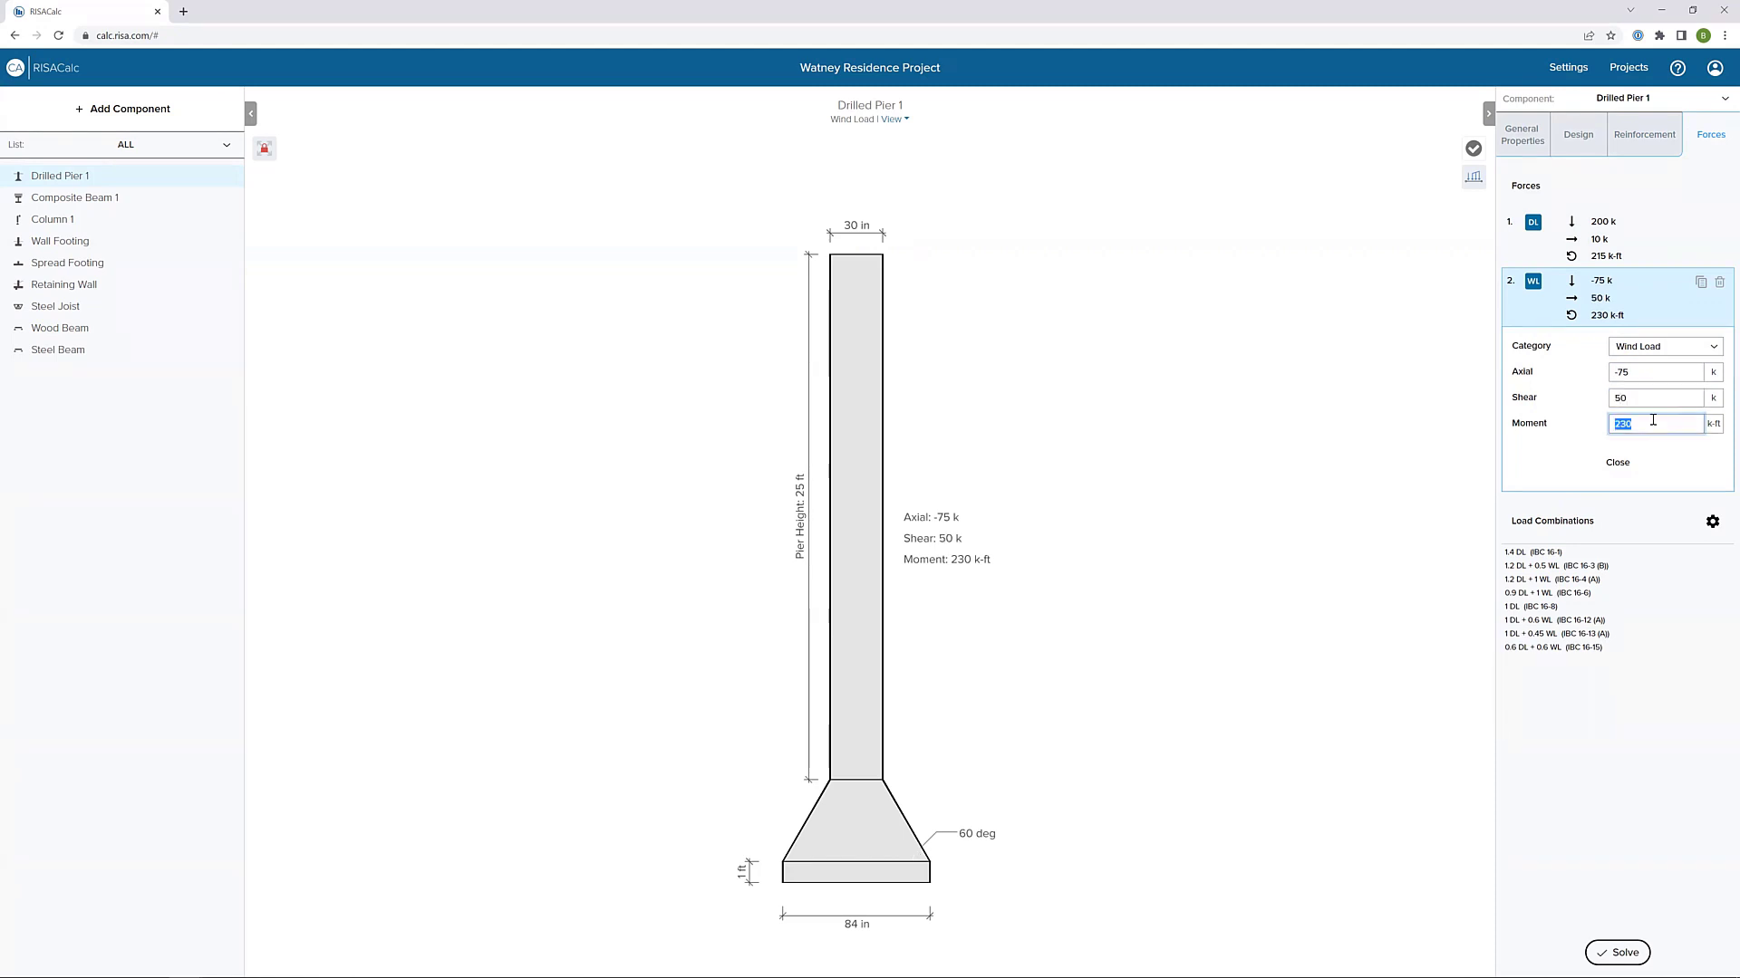
{"action": "type", "text": "25"}
{"action": "key", "text": "BackSpace"}
{"action": "key", "text": "BackSpace"}
{"action": "type", "text": "525"}
{"action": "key", "text": "Tab"}
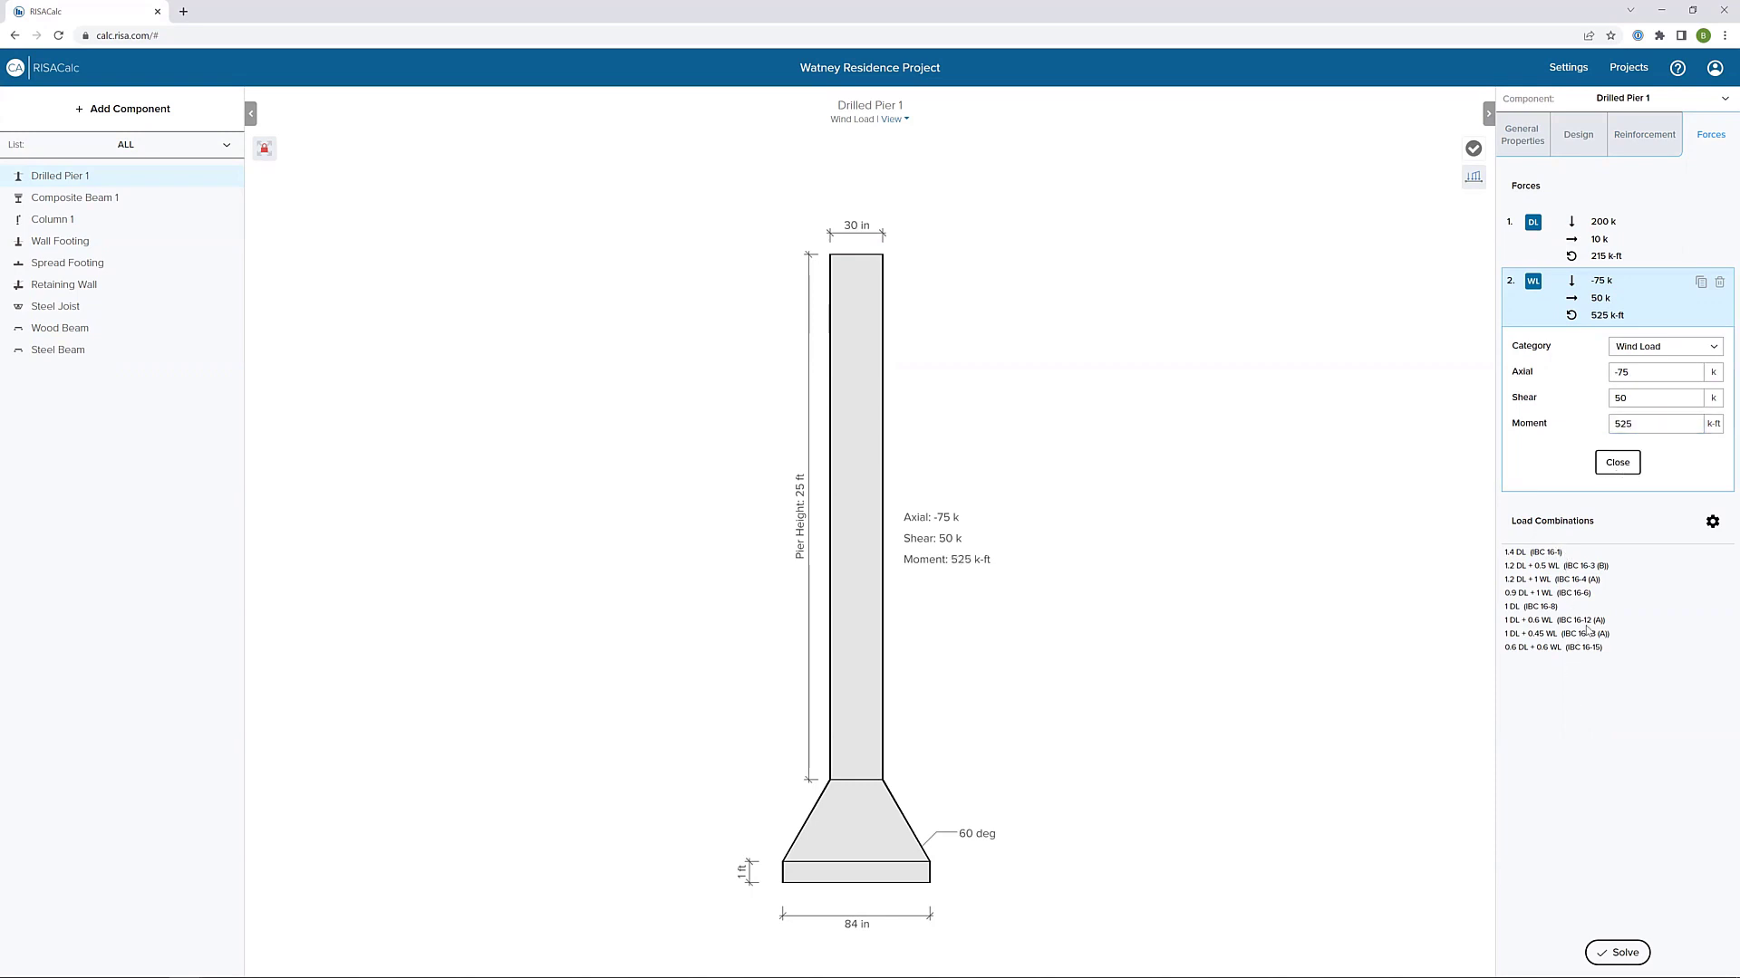
{"action": "left_click", "coordinate": [1605, 463]}
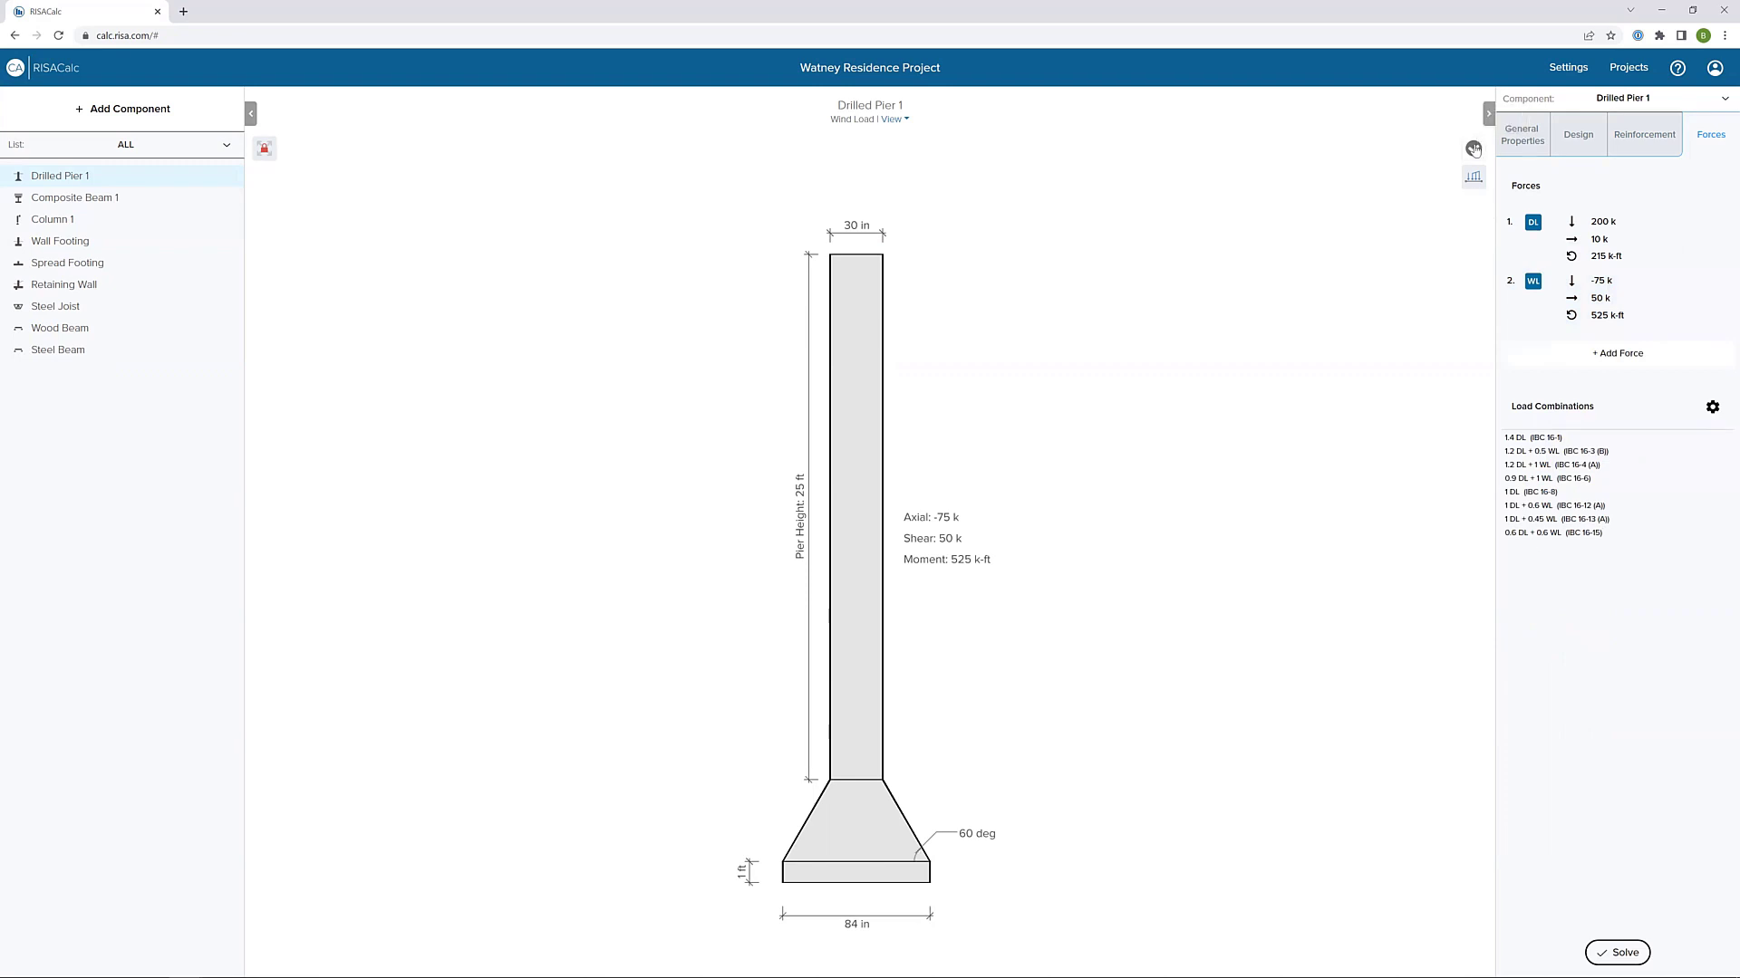
- Solve the drilled pier and enlarge its detail report to review the properties, forces and load combinations
{"action": "left_click", "coordinate": [1629, 955]}
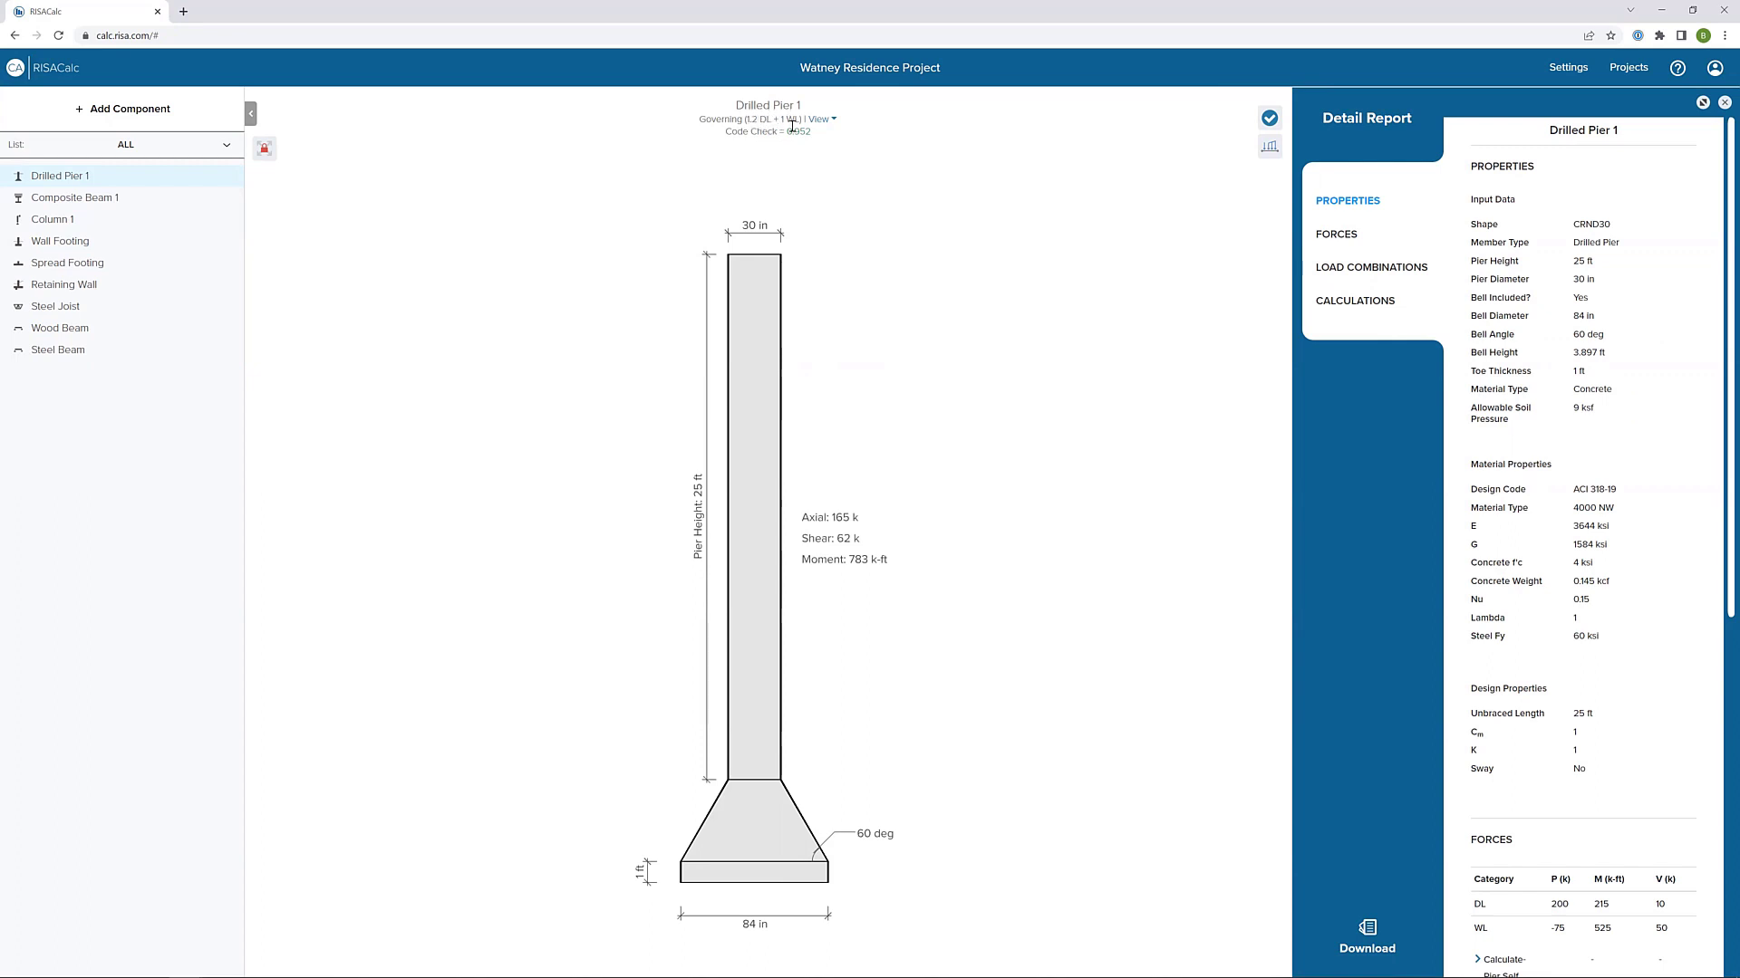
{"action": "left_click", "coordinate": [1702, 103]}
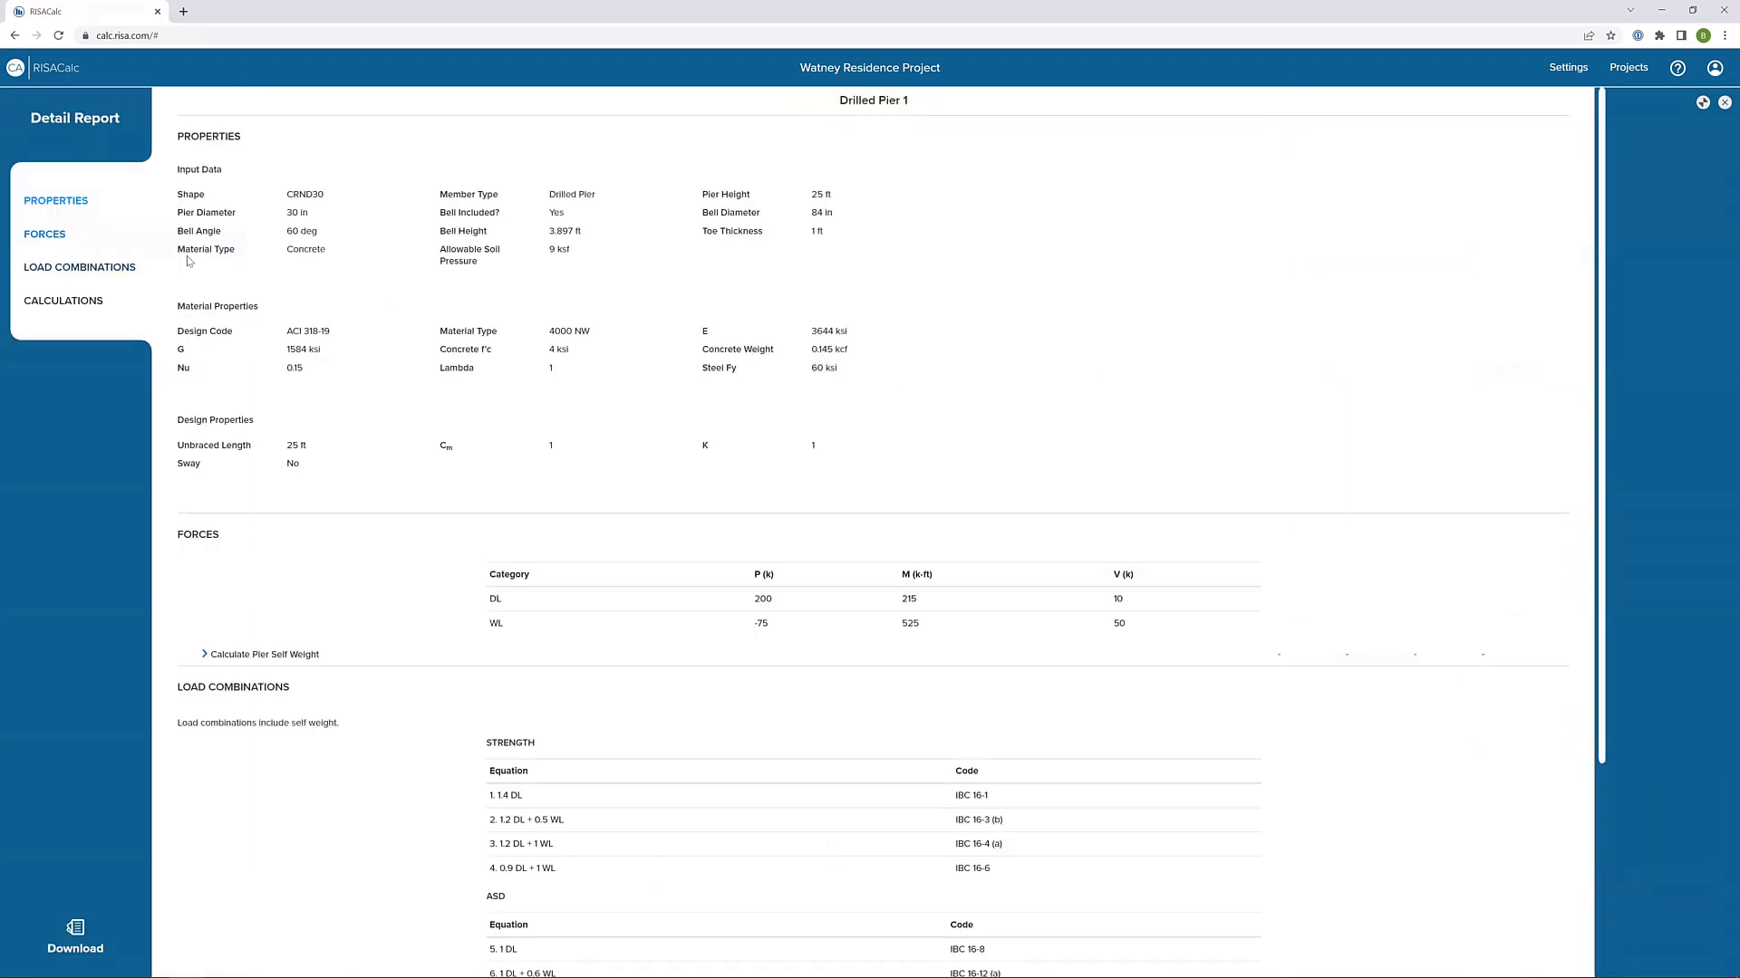
{"action": "scroll", "coordinate": [670, 371], "scroll_direction": "down", "scroll_amount": 3}
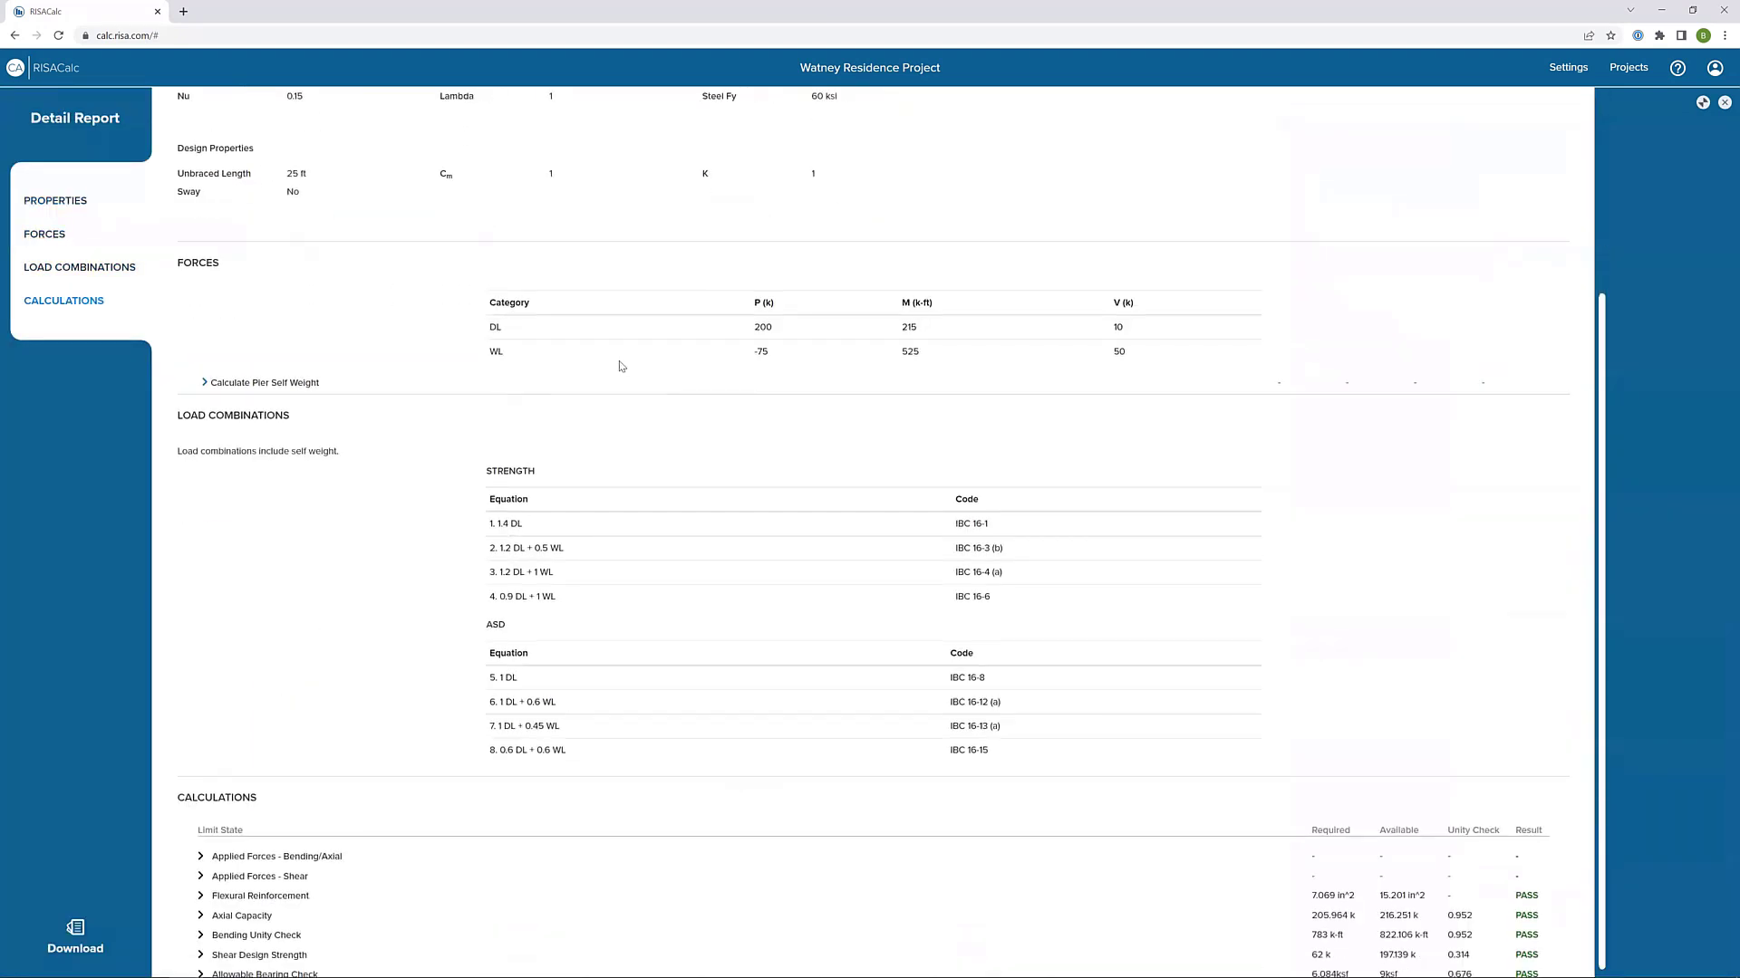
{"action": "scroll", "coordinate": [647, 563], "scroll_direction": "down", "scroll_amount": 1}
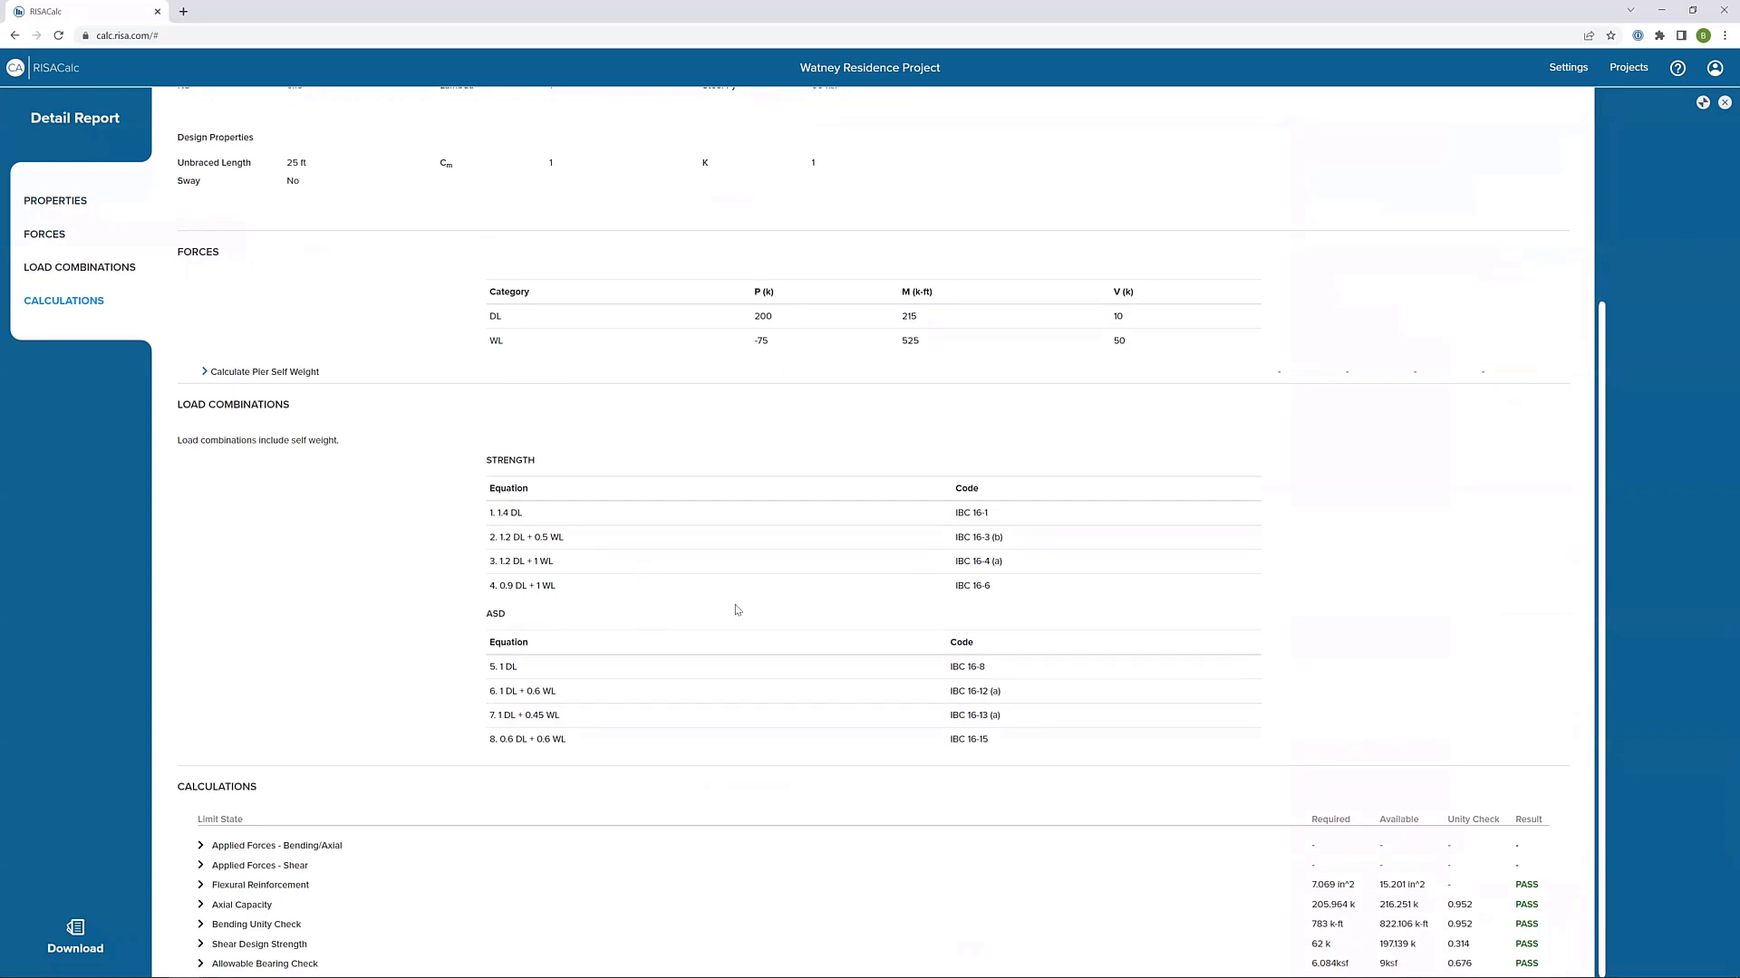
- Examine the Axial Capacity and Bending Unity Check calculations in the pier's detail report
{"action": "left_click", "coordinate": [227, 905]}
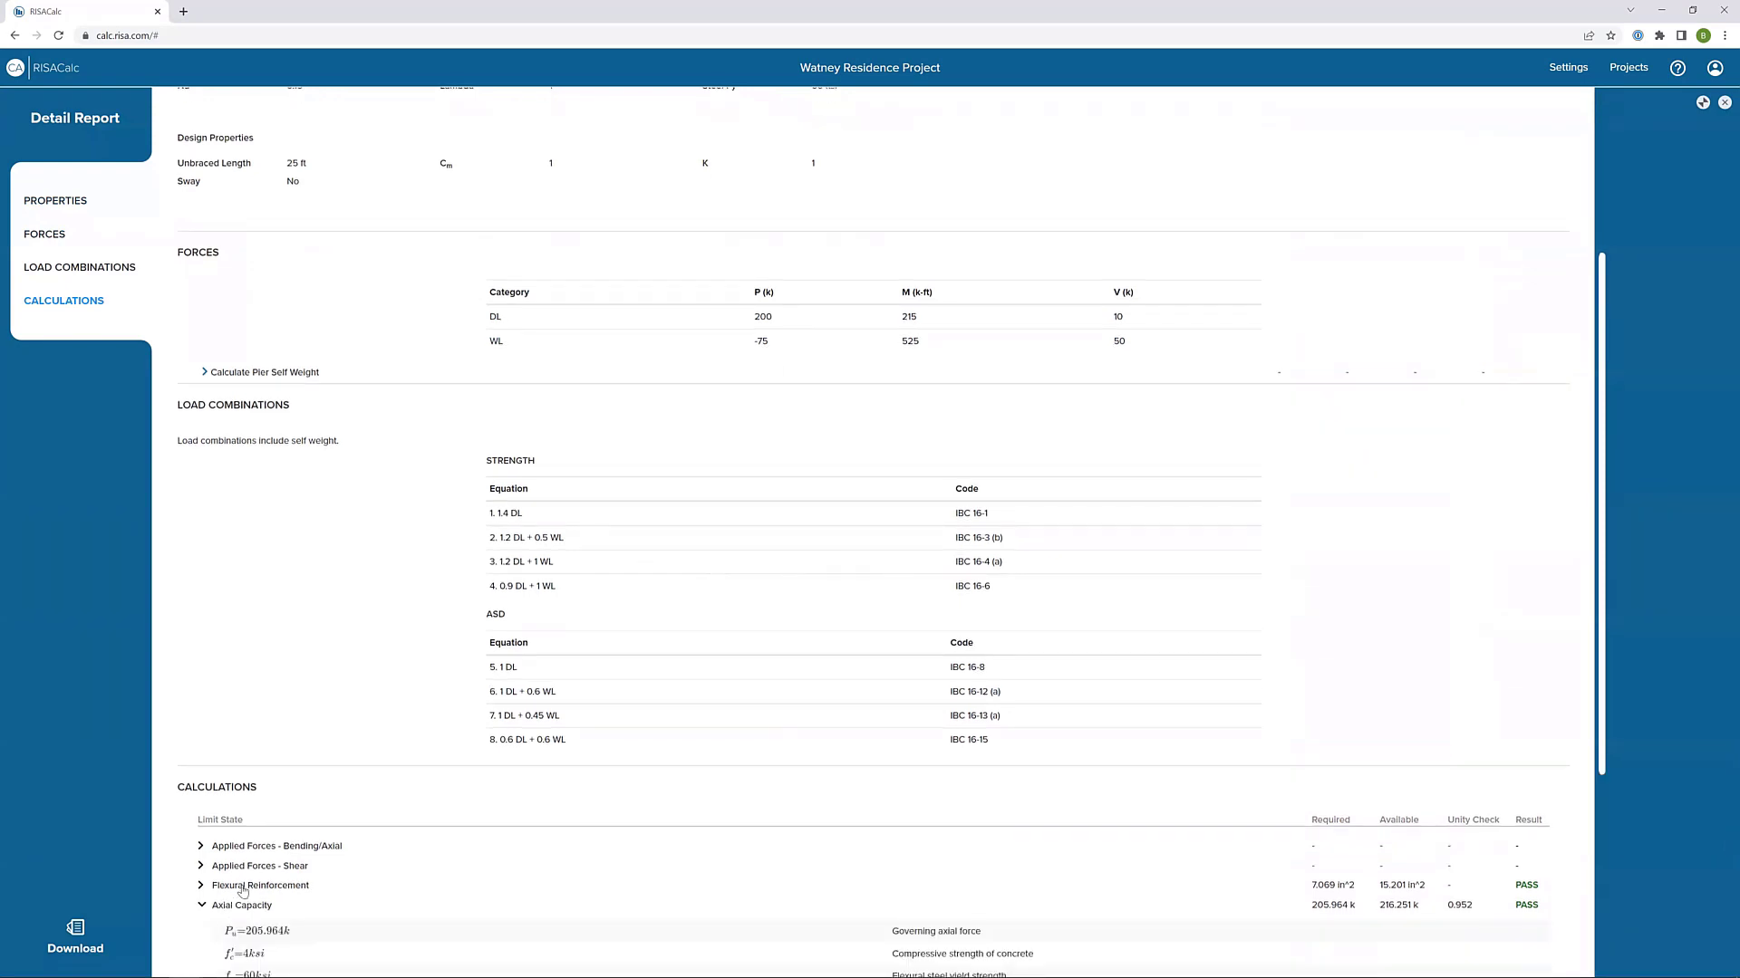
{"action": "scroll", "coordinate": [243, 893], "scroll_direction": "down", "scroll_amount": 4}
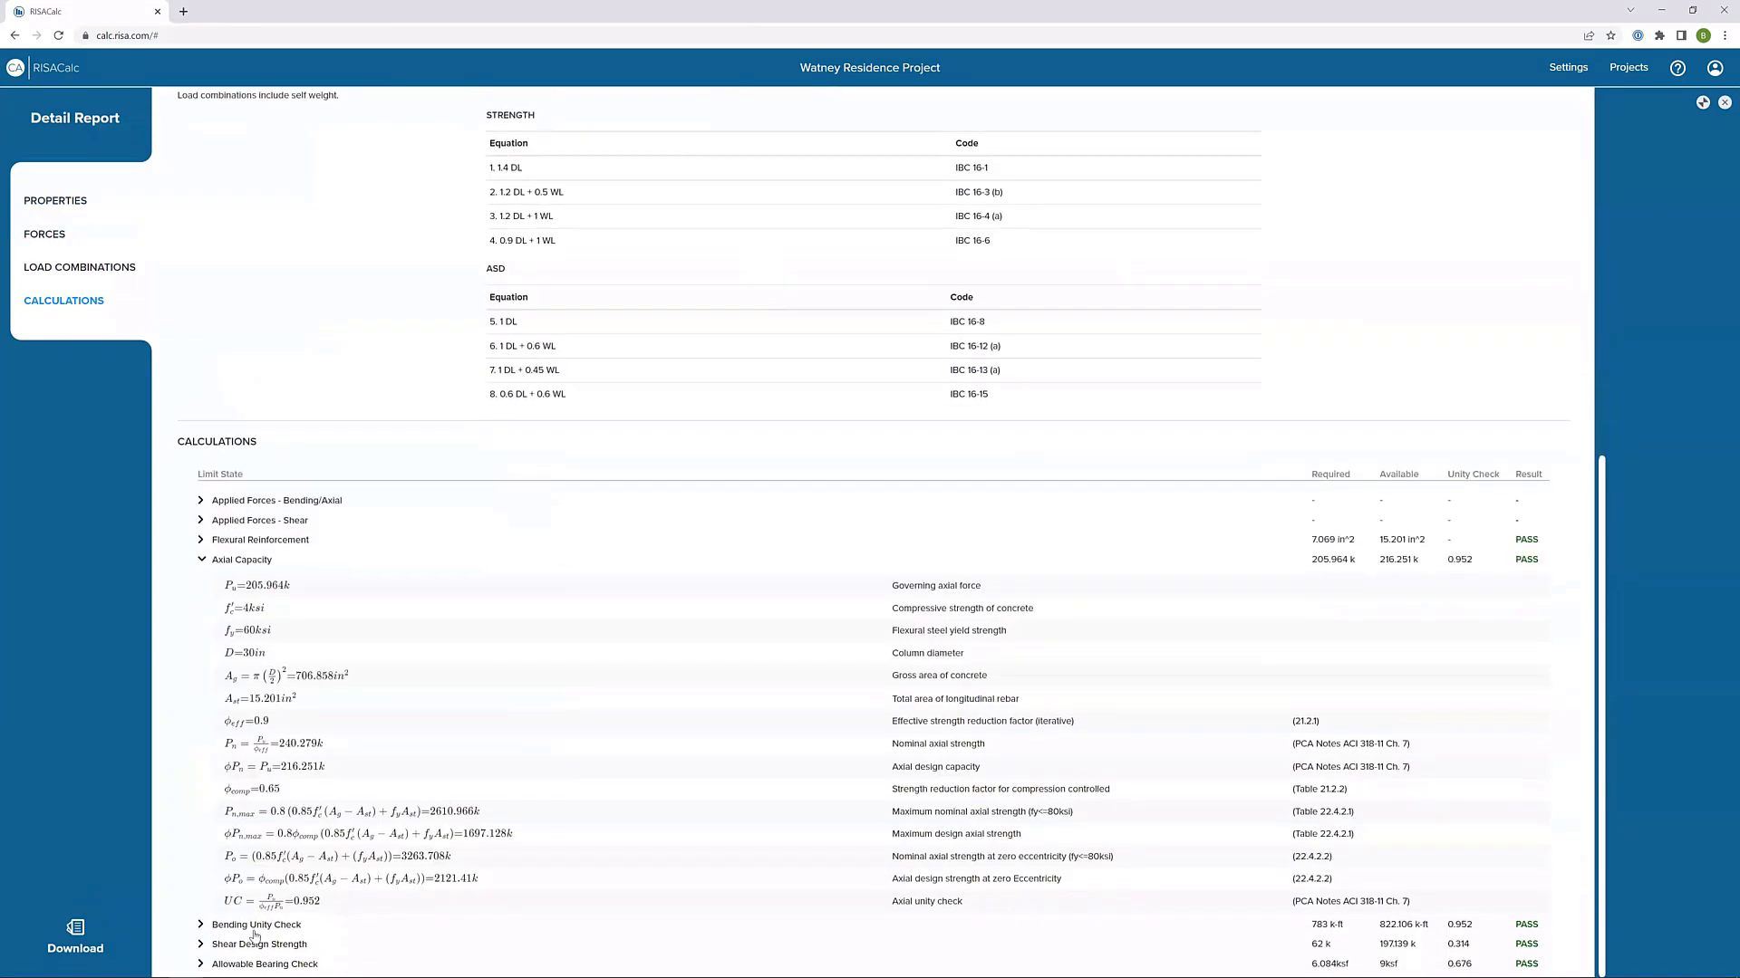
{"action": "left_click", "coordinate": [257, 929]}
{"action": "scroll", "coordinate": [675, 677], "scroll_direction": "down", "scroll_amount": 3}
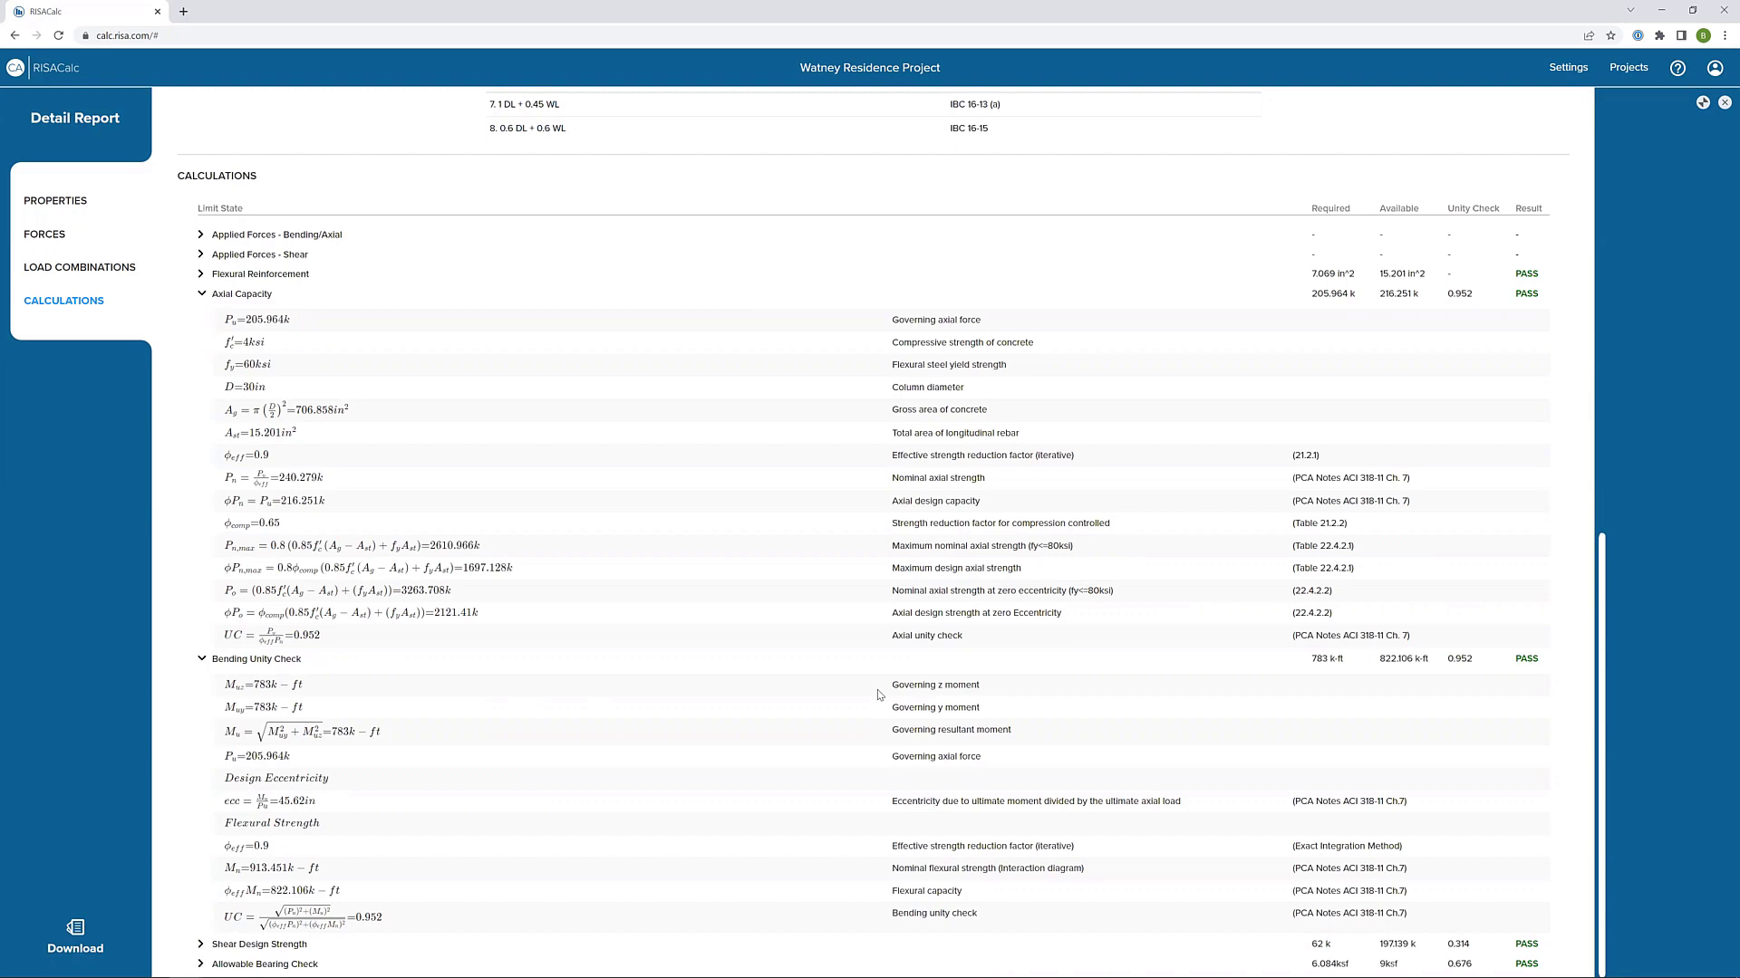
- Examine the Shear Design Strength and Allowable Bearing Check calculations, and close the pier's detail report
{"action": "left_click", "coordinate": [284, 947]}
{"action": "scroll", "coordinate": [489, 784], "scroll_direction": "down", "scroll_amount": 1}
{"action": "scroll", "coordinate": [488, 783], "scroll_direction": "down", "scroll_amount": 9}
{"action": "scroll", "coordinate": [489, 784], "scroll_direction": "down", "scroll_amount": 2}
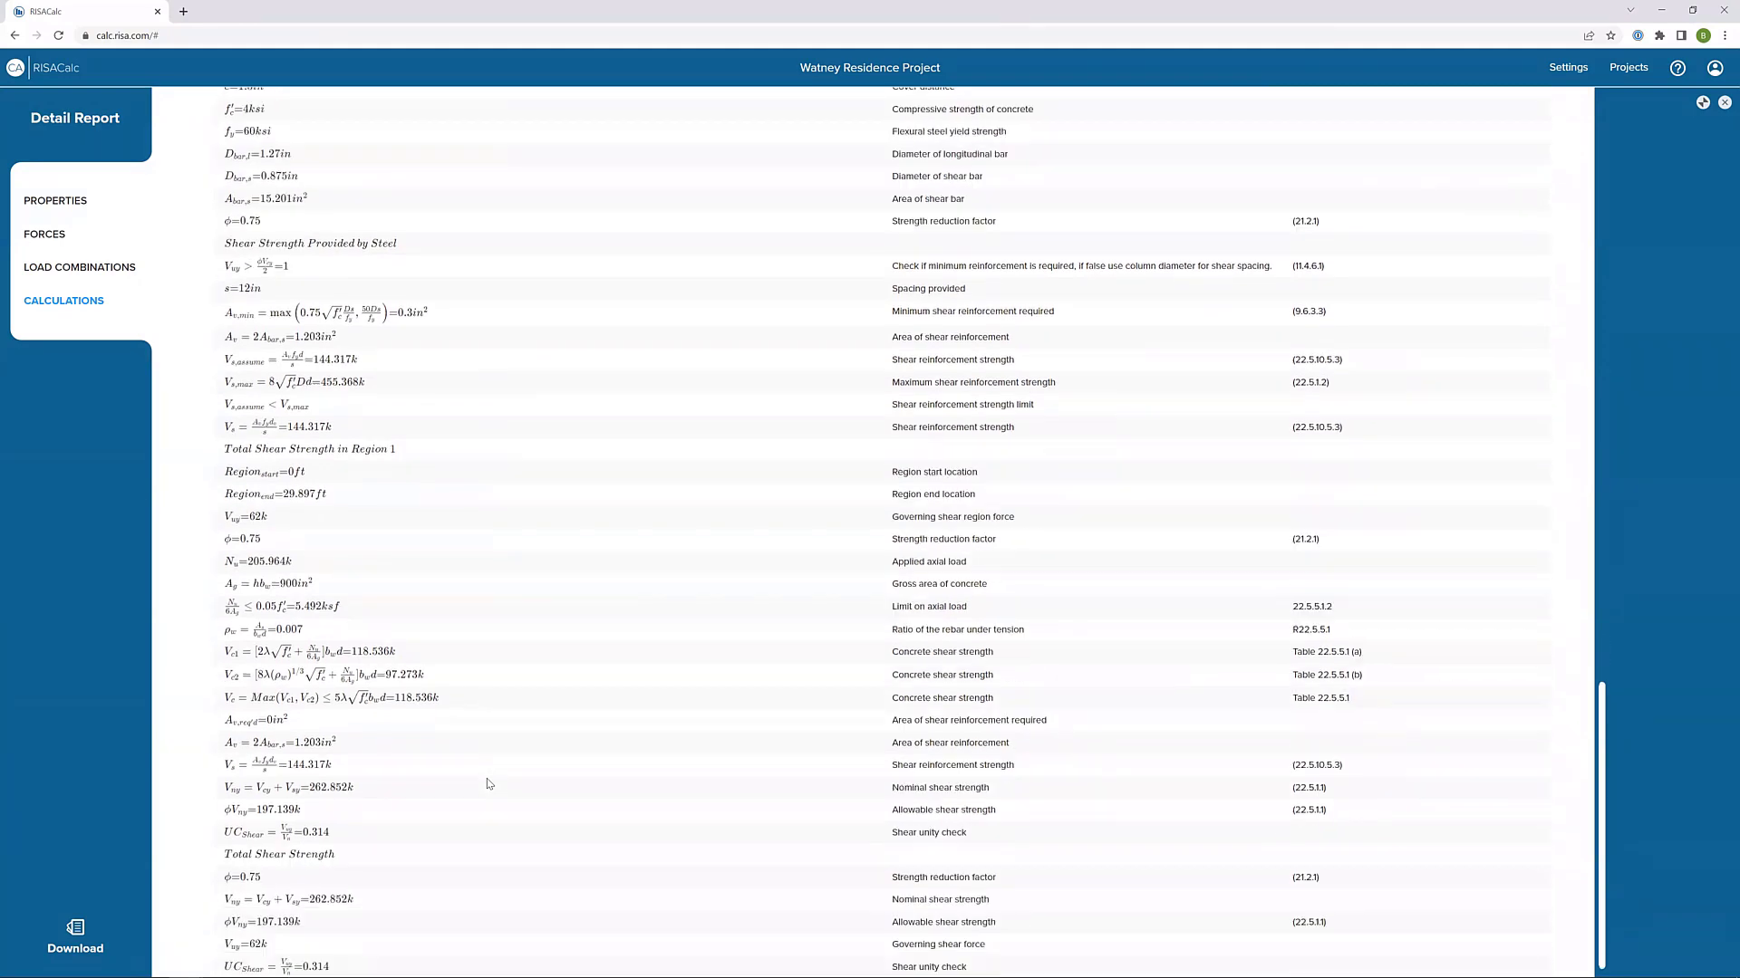
{"action": "scroll", "coordinate": [488, 784], "scroll_direction": "up", "scroll_amount": 1}
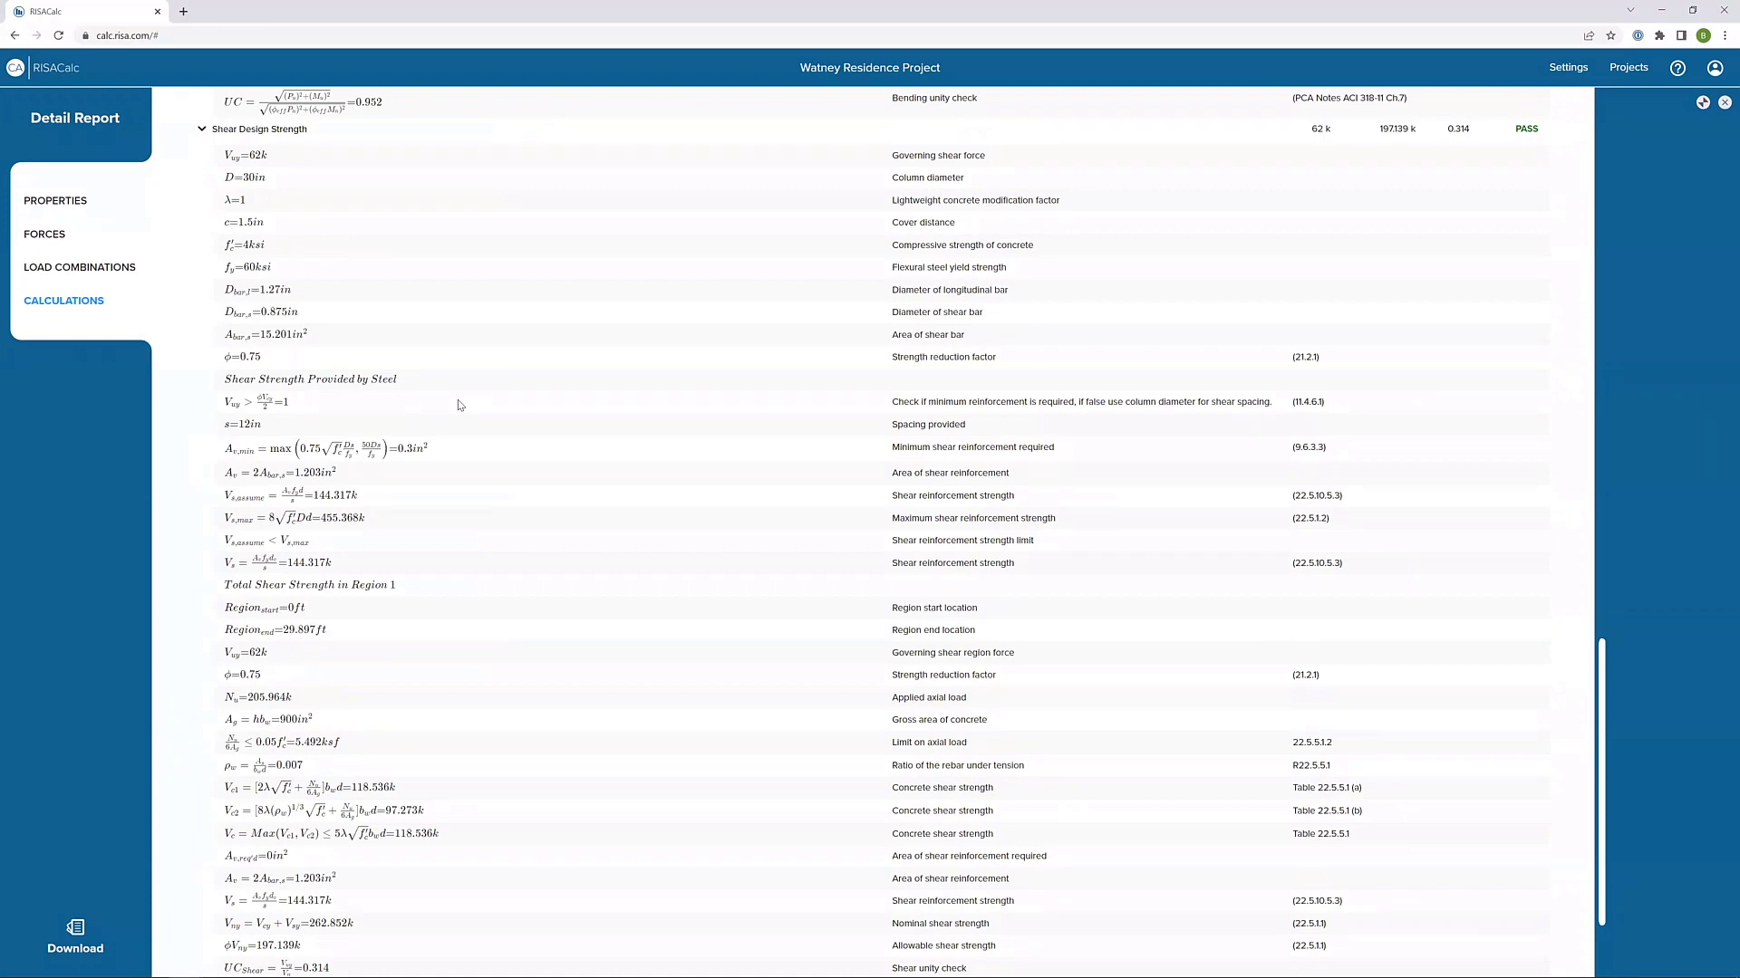
{"action": "scroll", "coordinate": [458, 405], "scroll_direction": "down", "scroll_amount": 2}
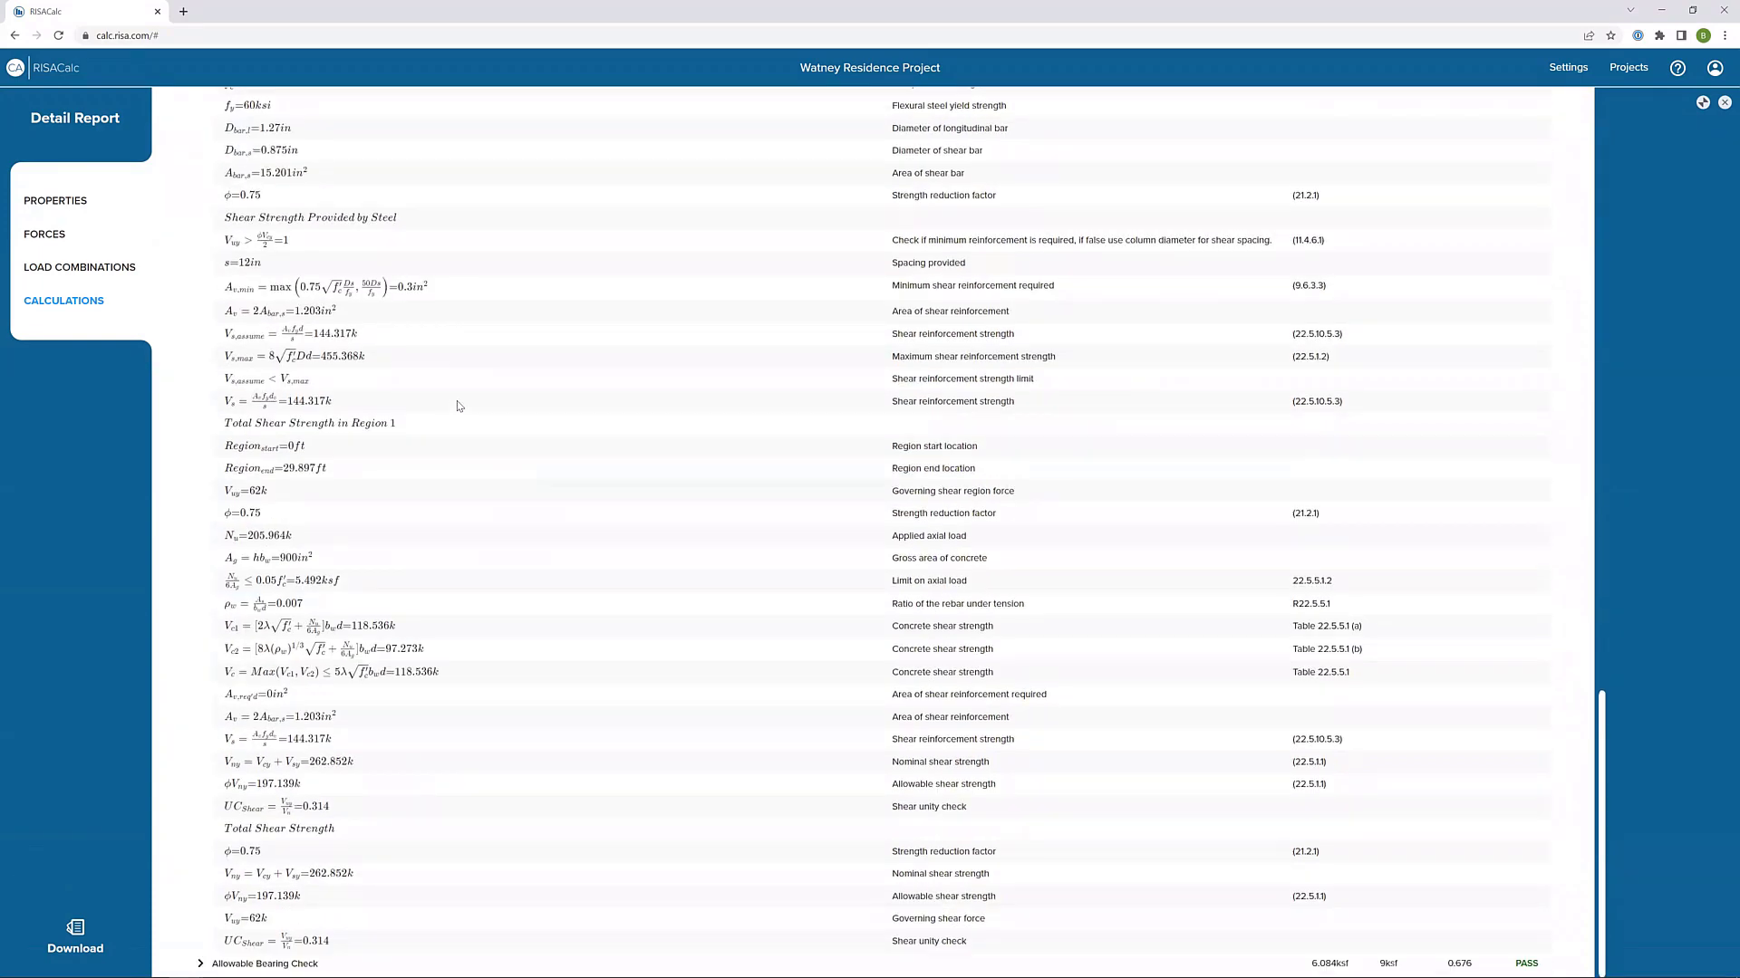
{"action": "scroll", "coordinate": [602, 615], "scroll_direction": "down", "scroll_amount": 2}
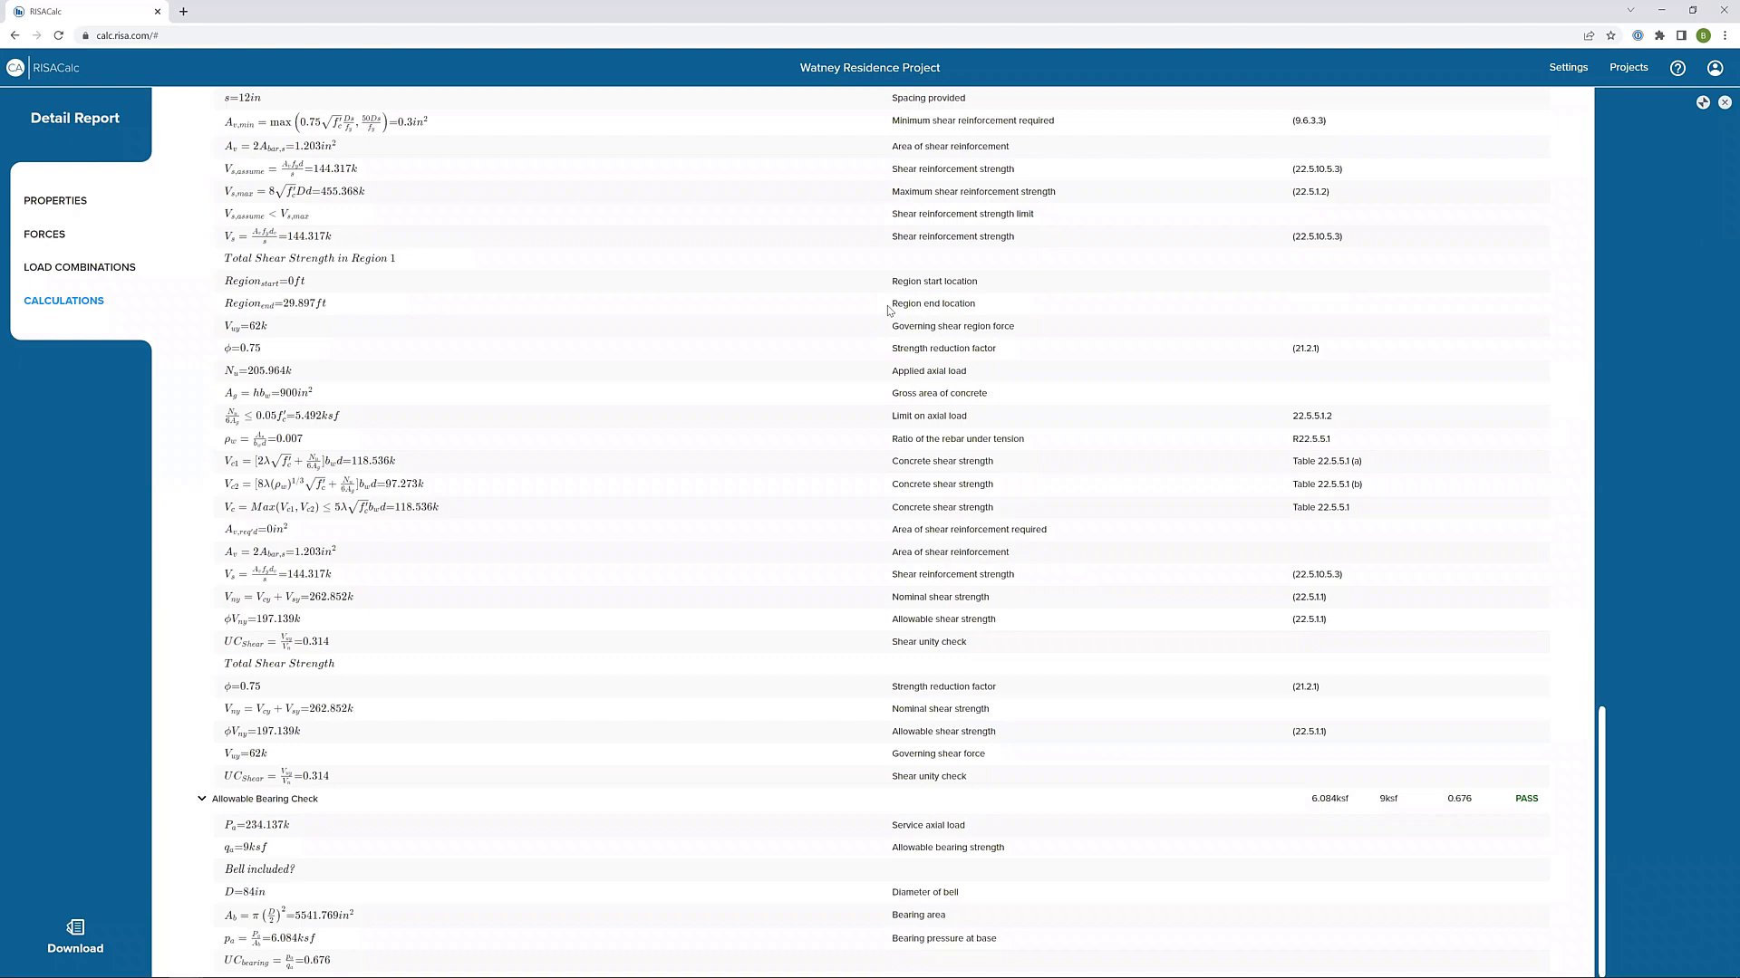
{"action": "key", "text": "Escape"}
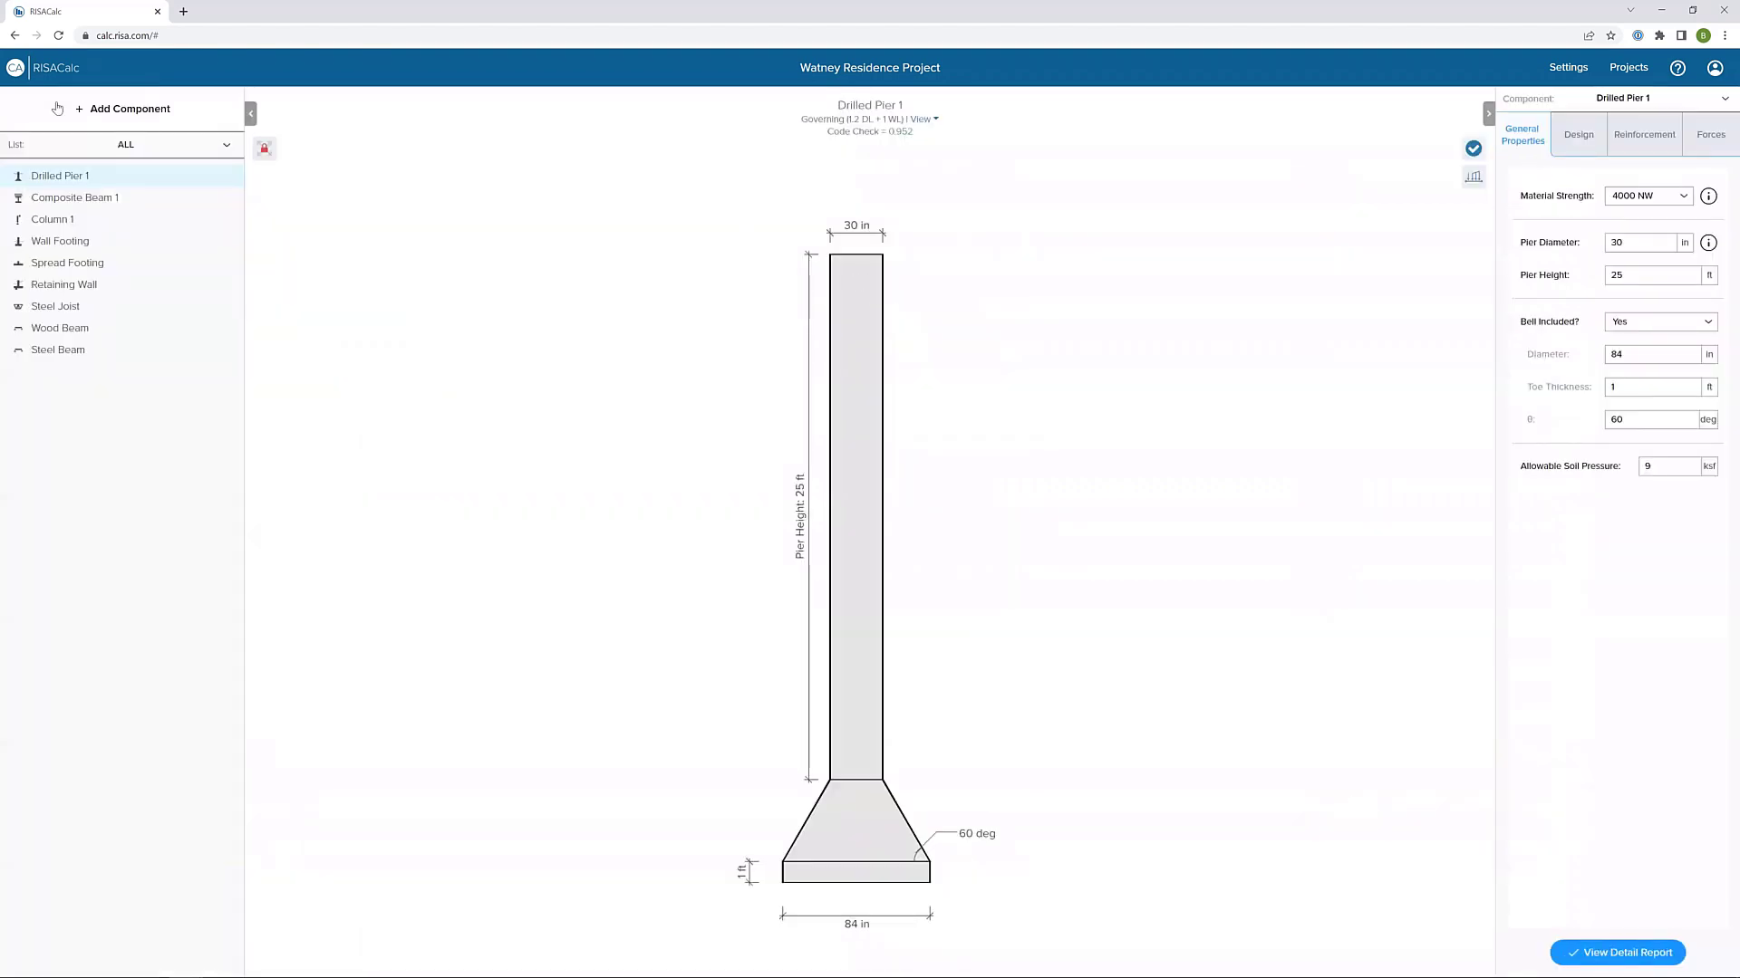
- Add a Seismic Generator component to the project, keeping Equivalent Lateral Force as the seismic method
{"action": "left_click", "coordinate": [142, 114]}
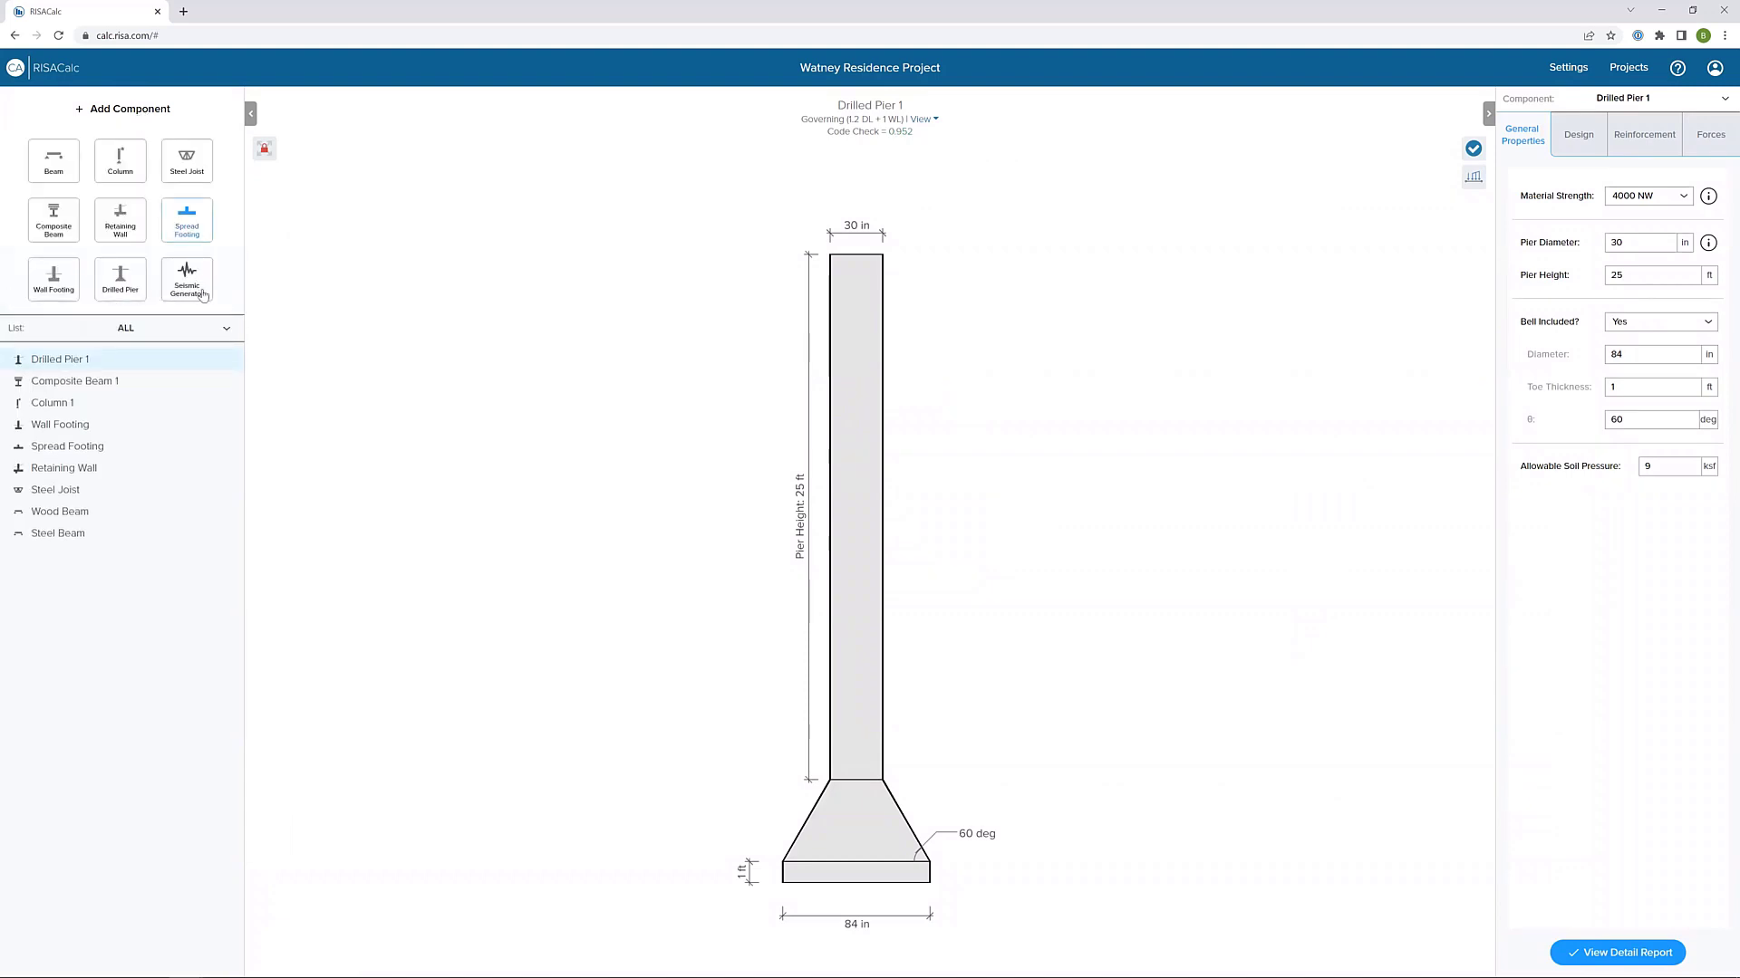
{"action": "left_click", "coordinate": [187, 283]}
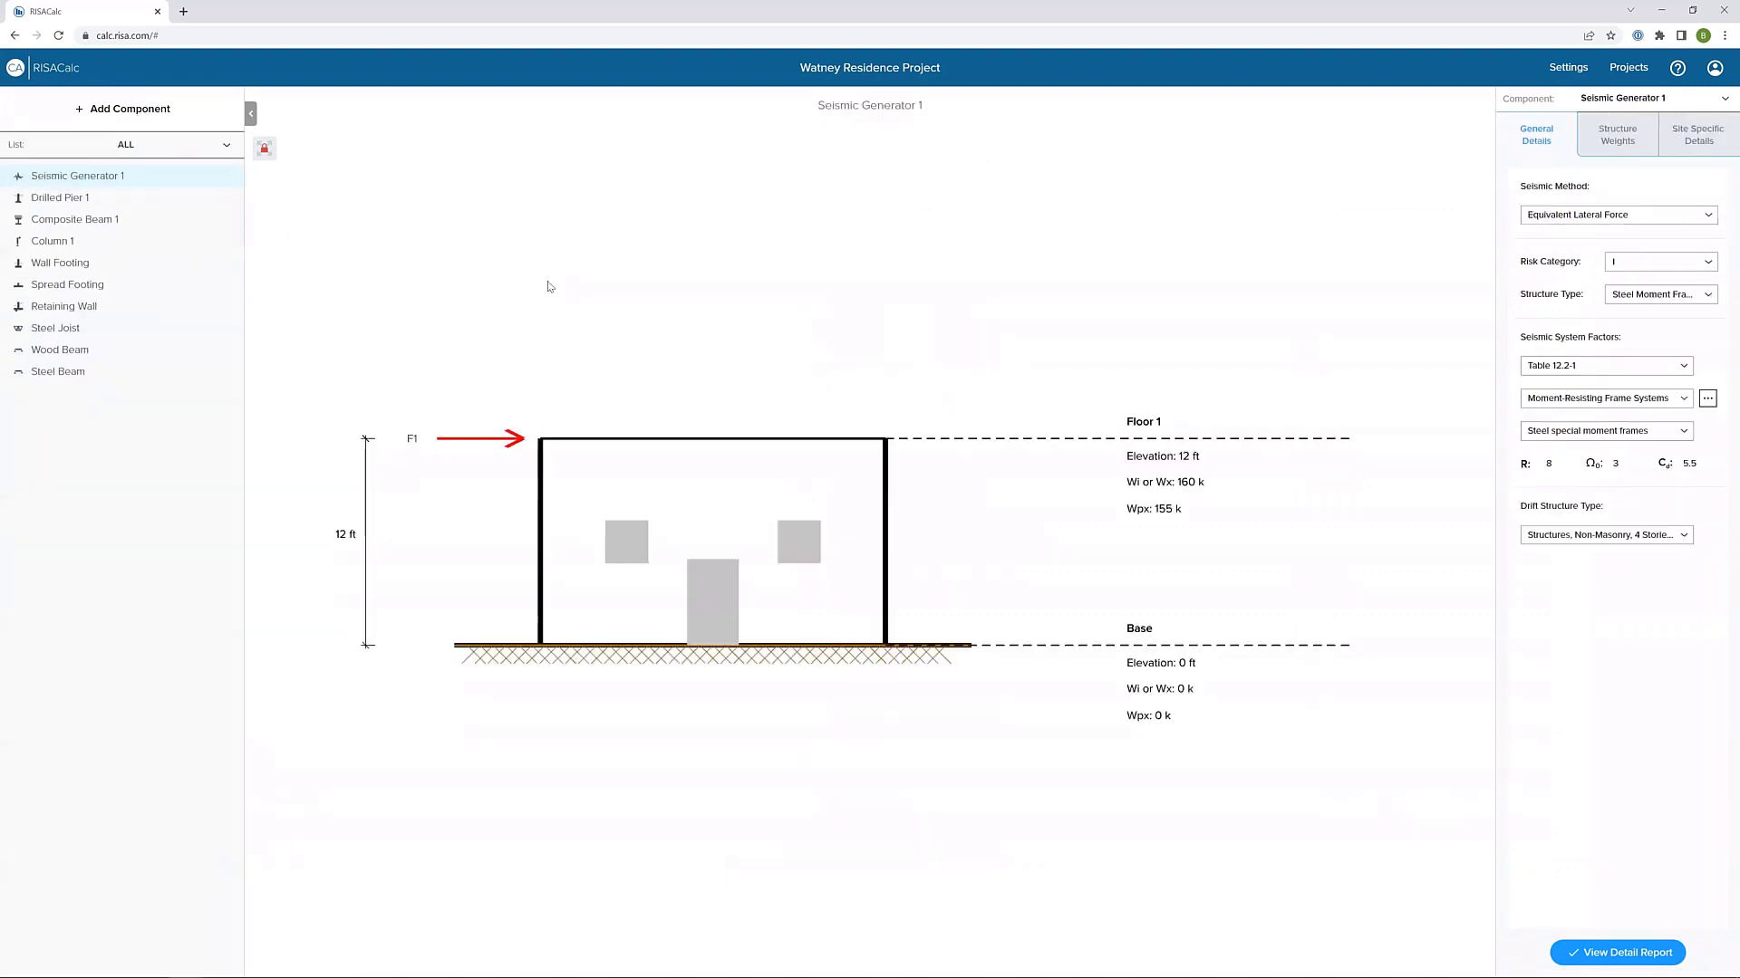
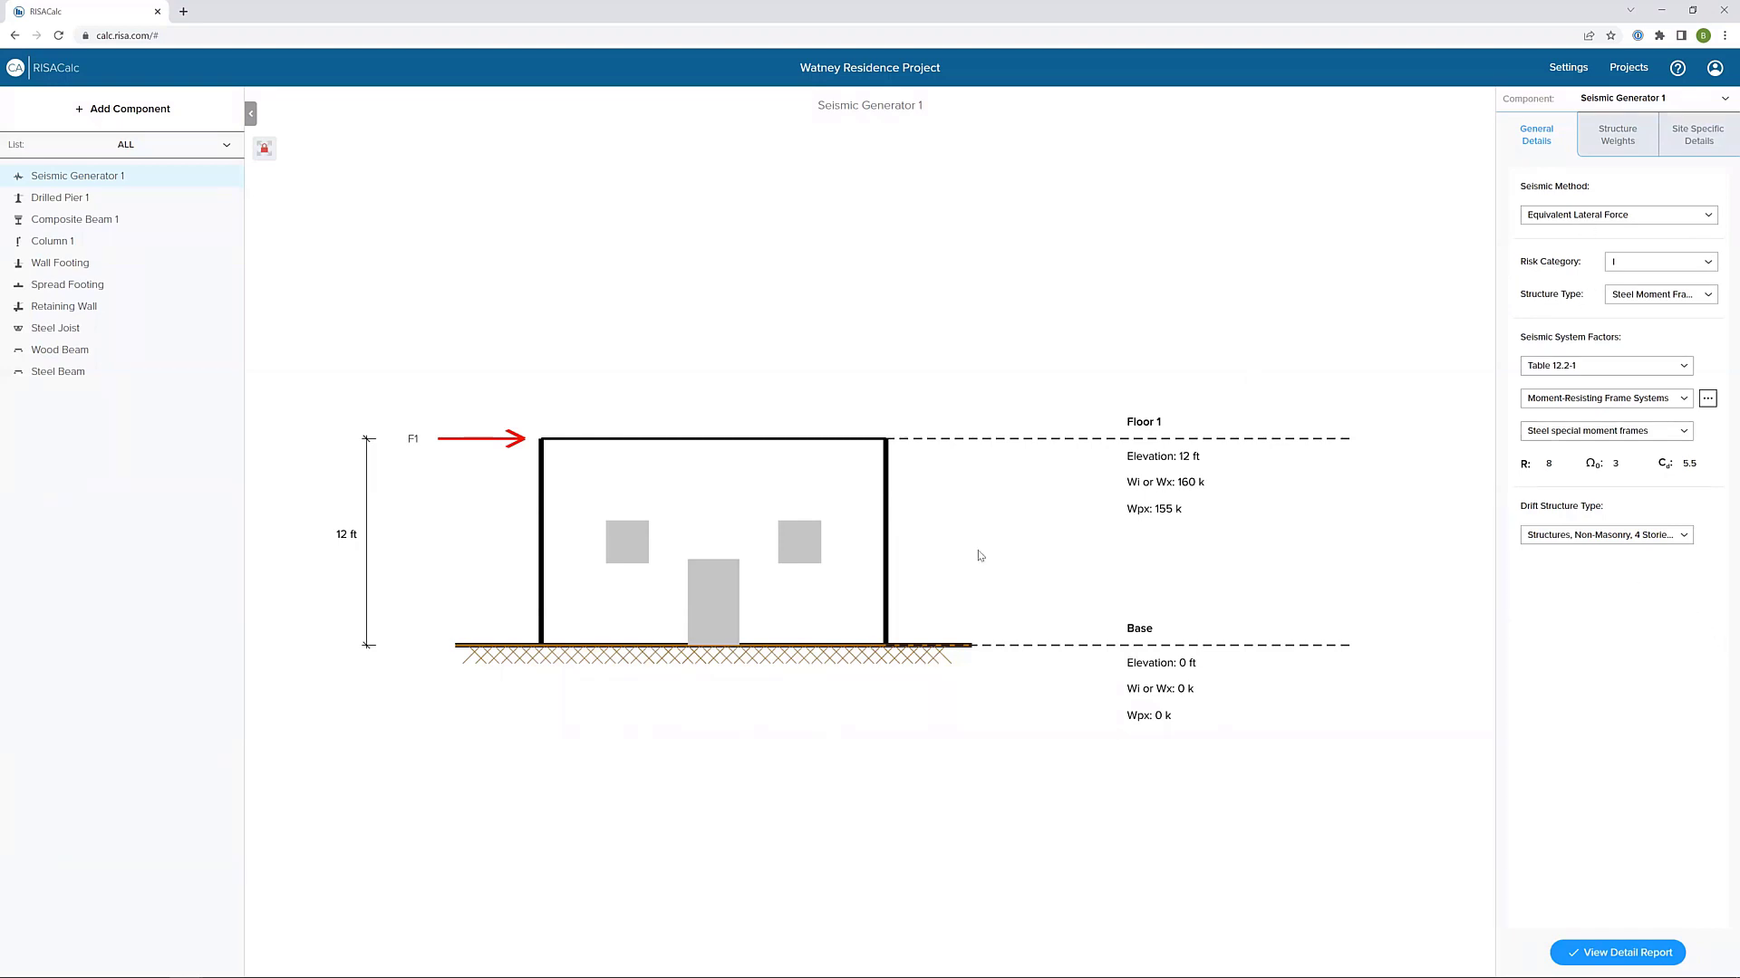
{"action": "left_click", "coordinate": [1605, 221]}
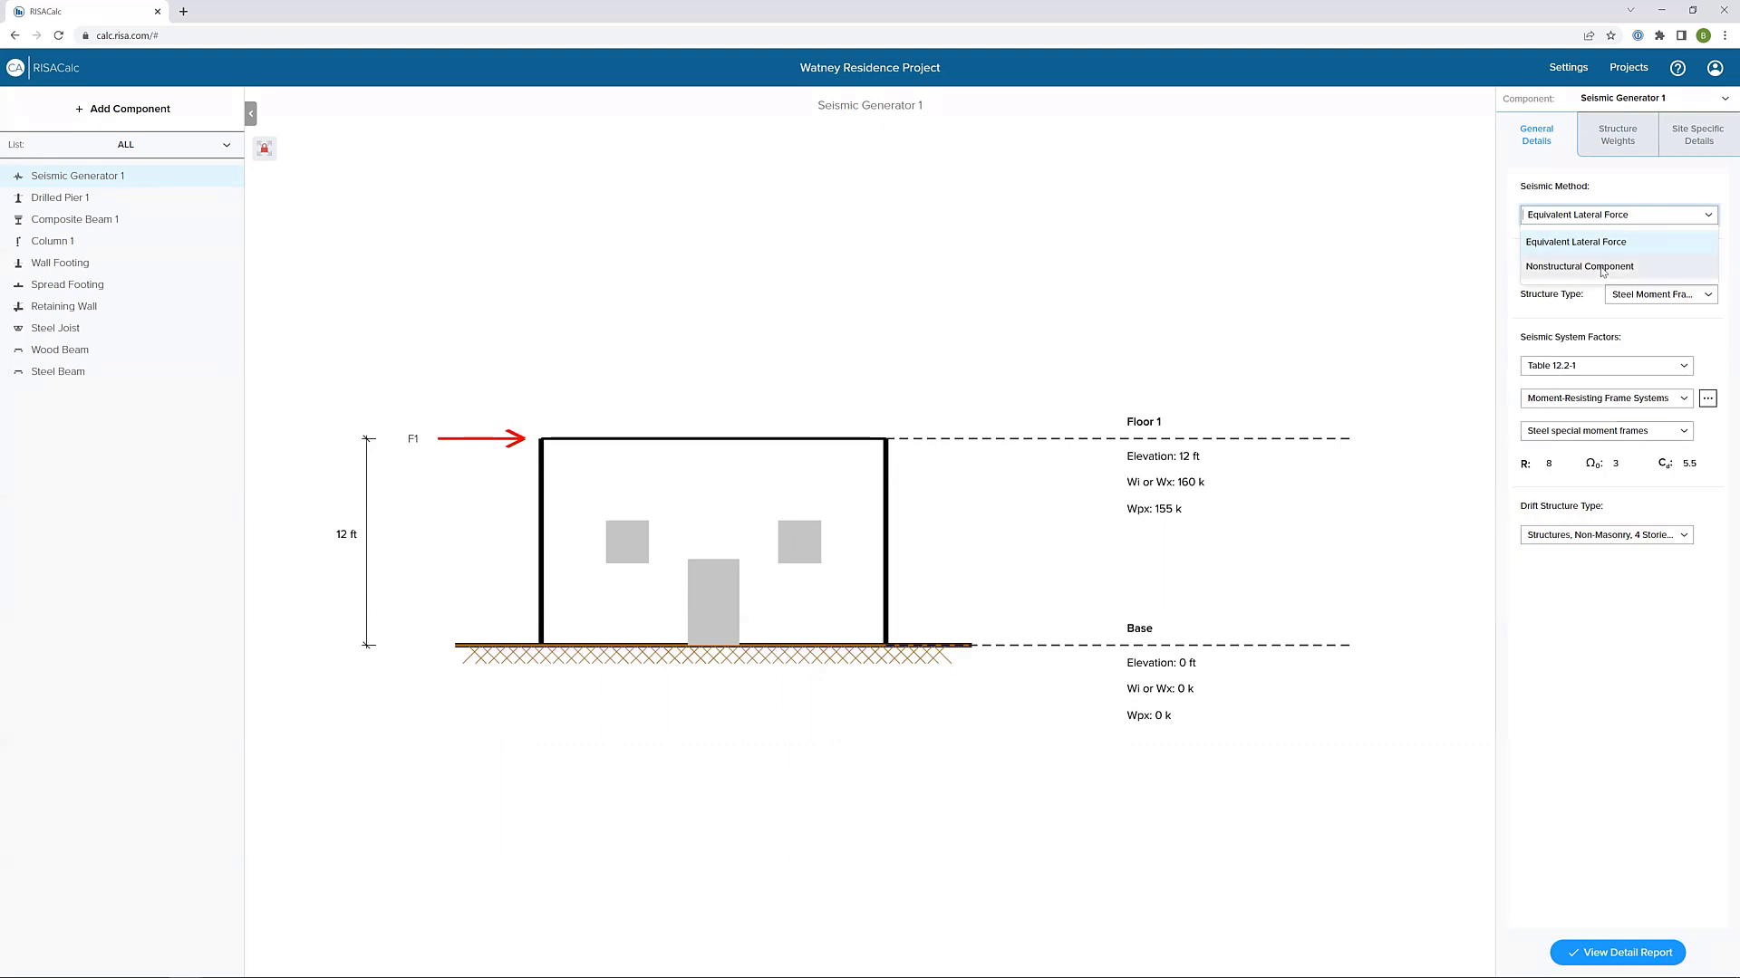
{"action": "left_click", "coordinate": [1619, 234]}
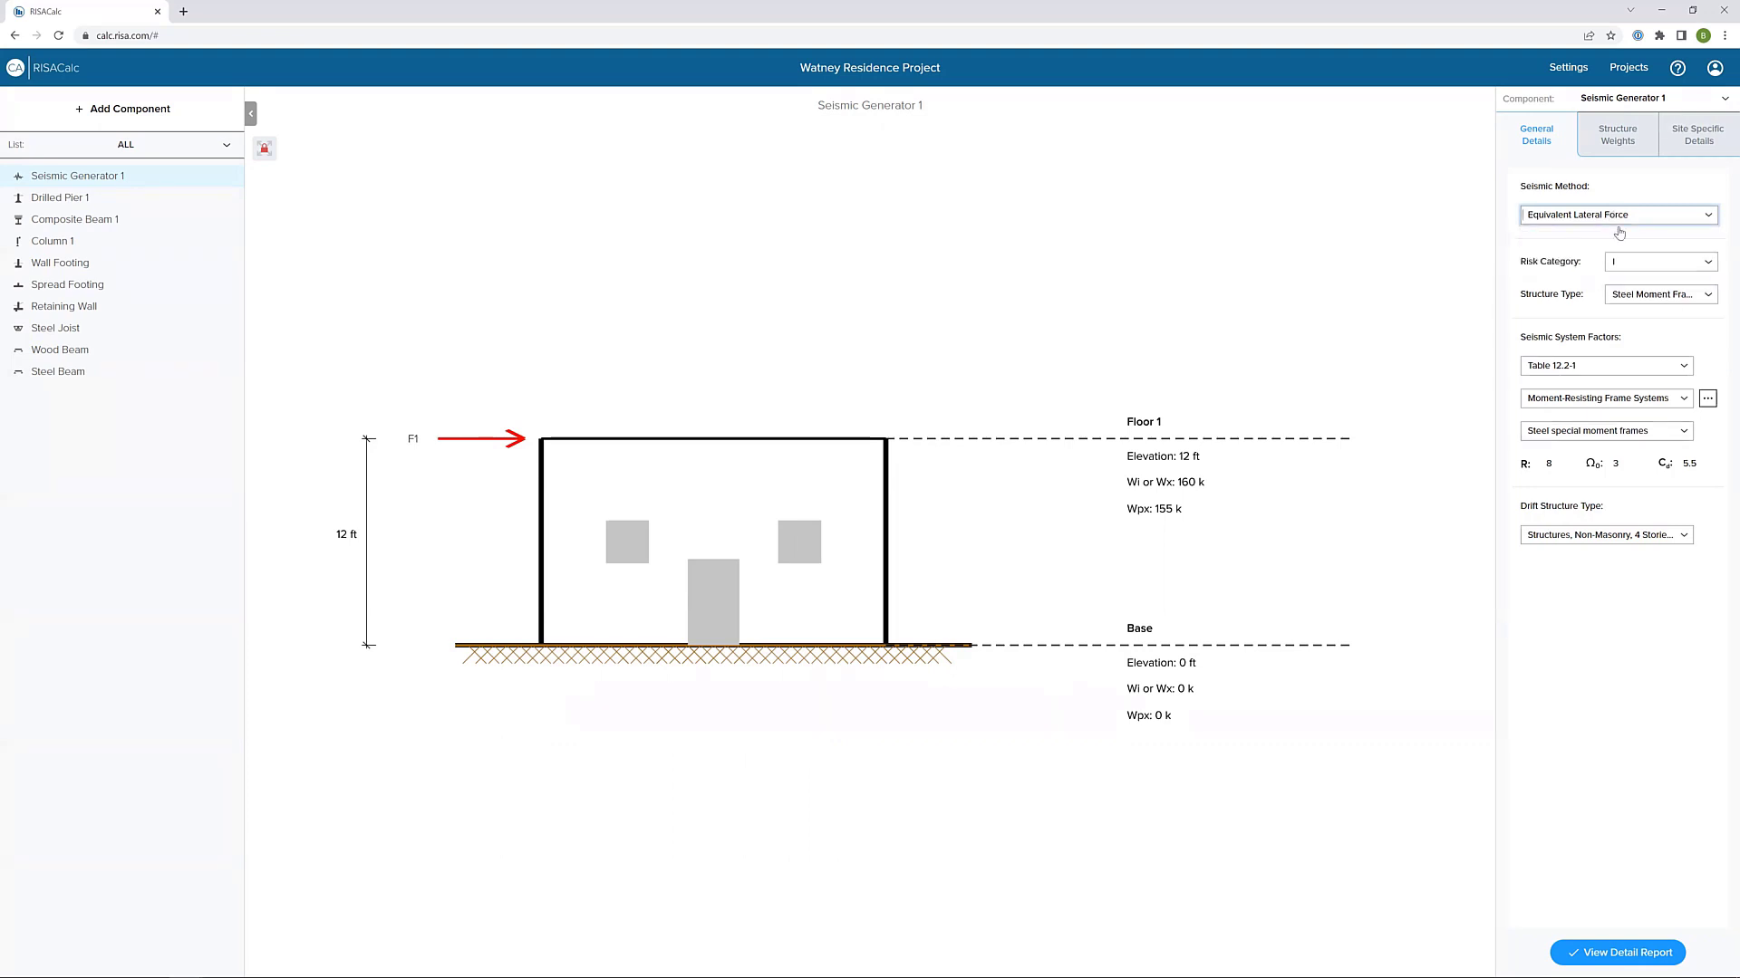
- Set the seismic generator's risk category to II and its seismic system factors to Custom, keeping the Steel Moment Frame structure type
{"action": "left_click", "coordinate": [1665, 264]}
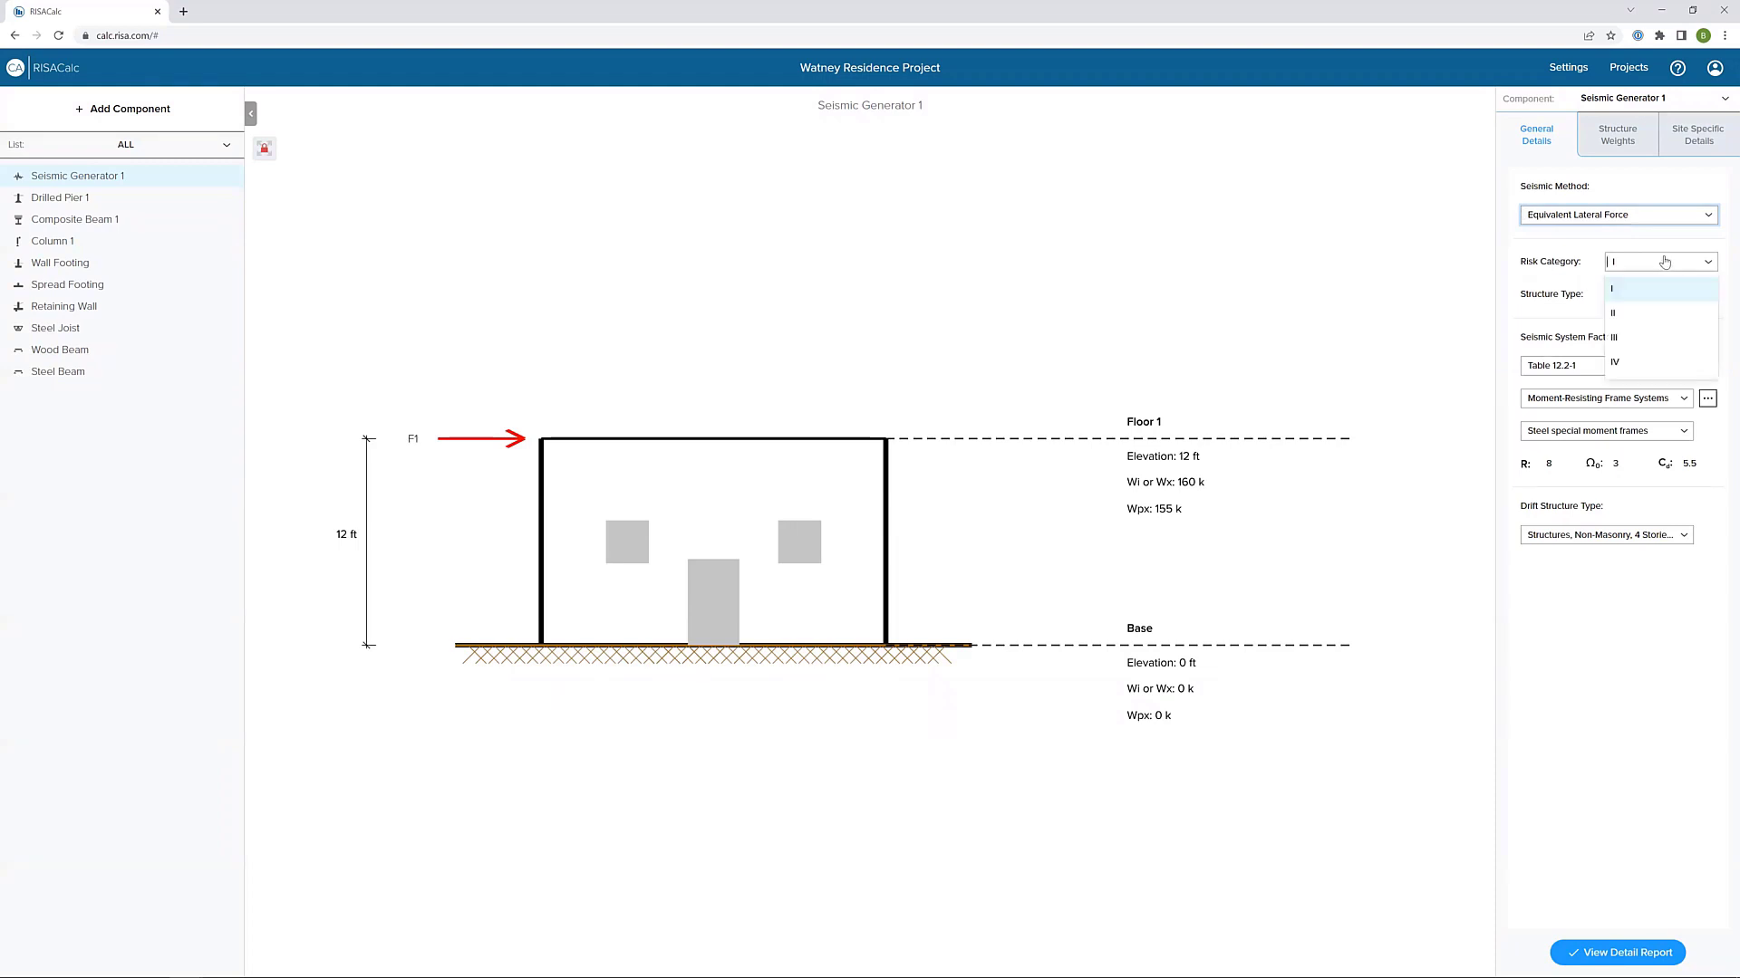
{"action": "left_click", "coordinate": [1648, 316]}
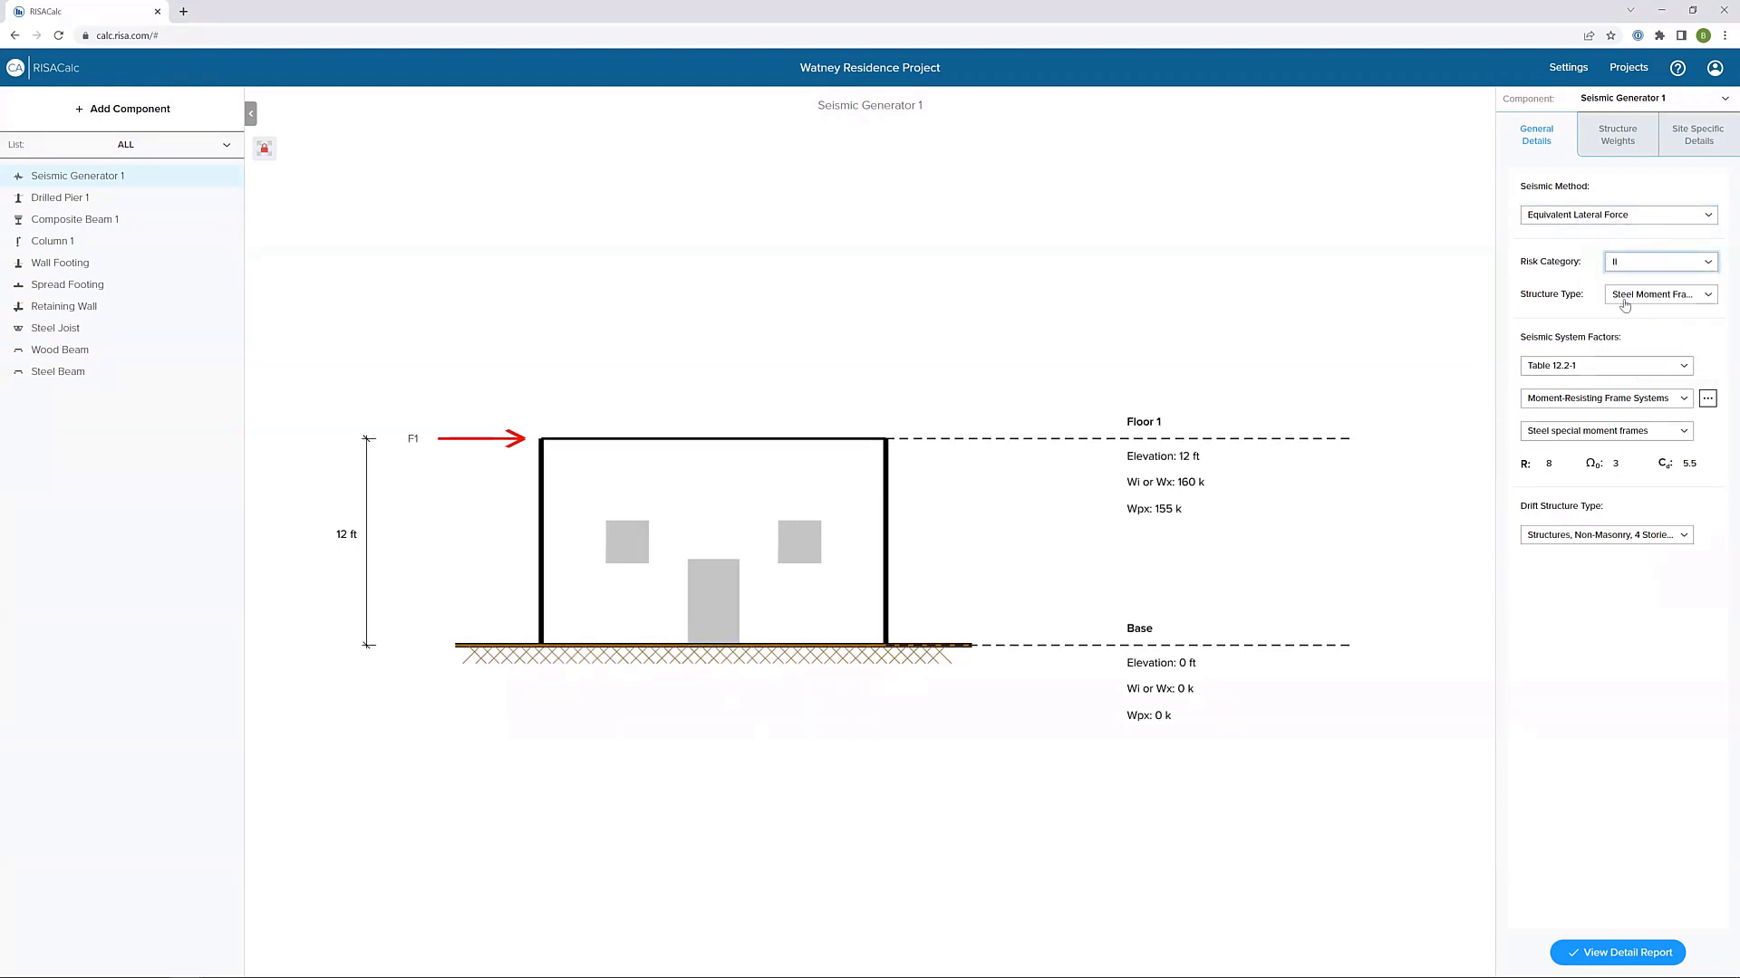
{"action": "left_click", "coordinate": [1625, 303]}
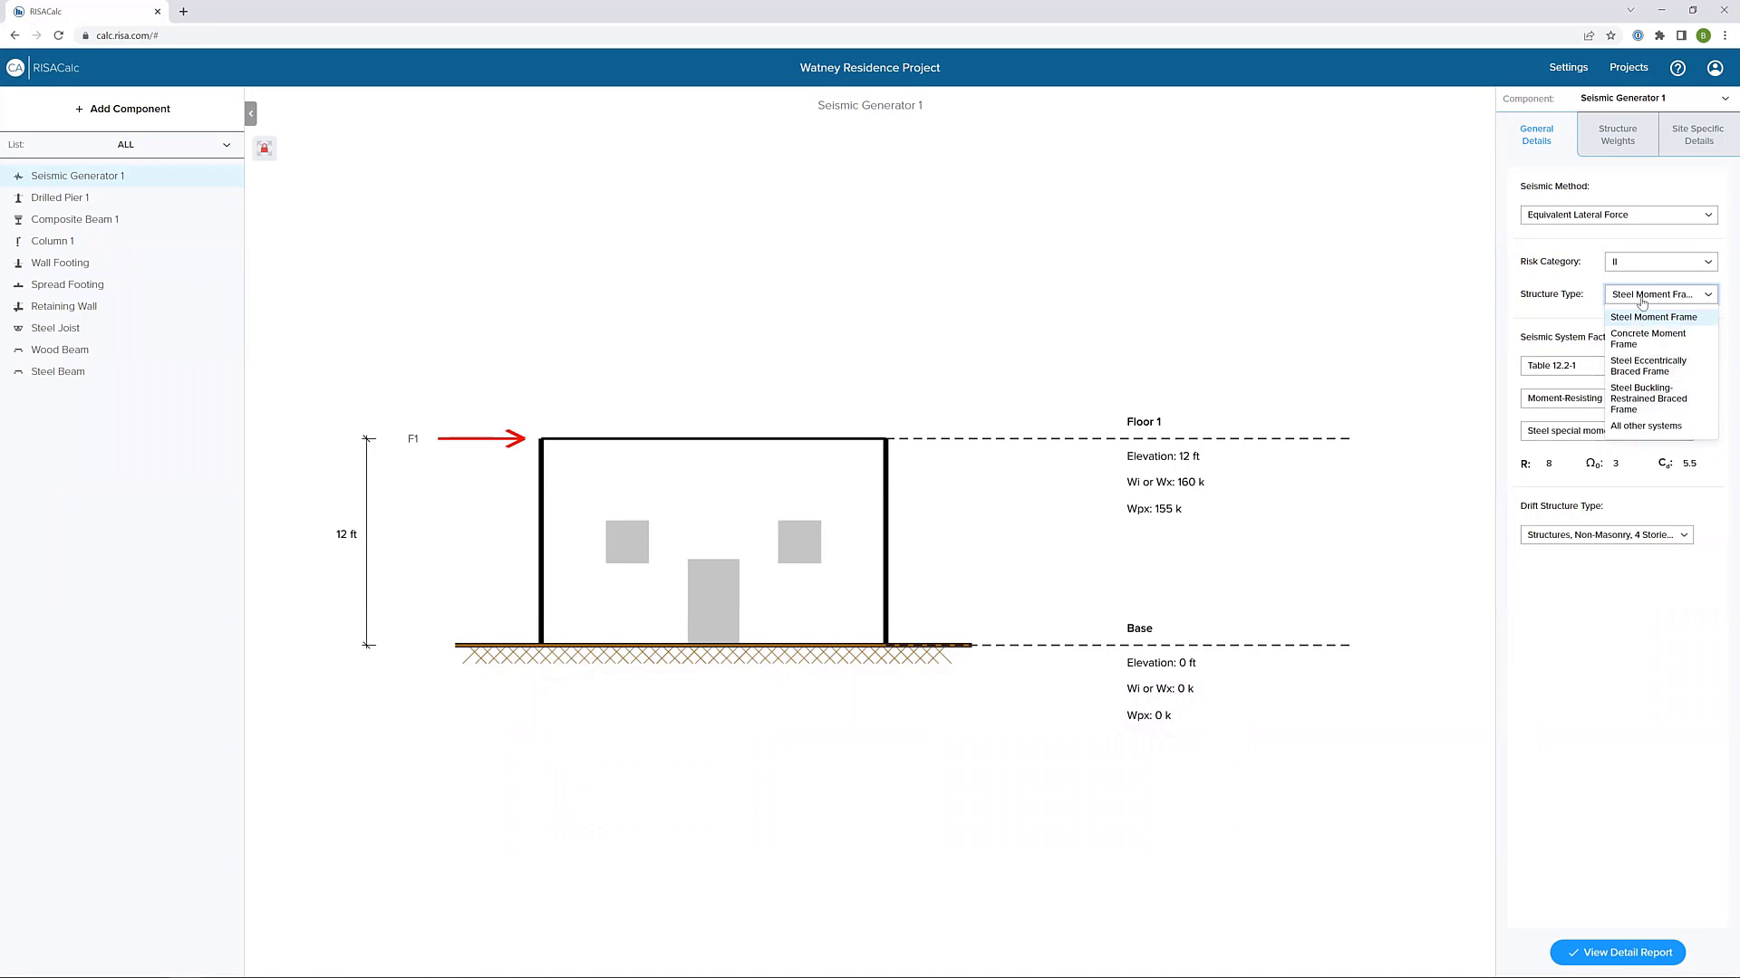
{"action": "left_click", "coordinate": [1642, 301]}
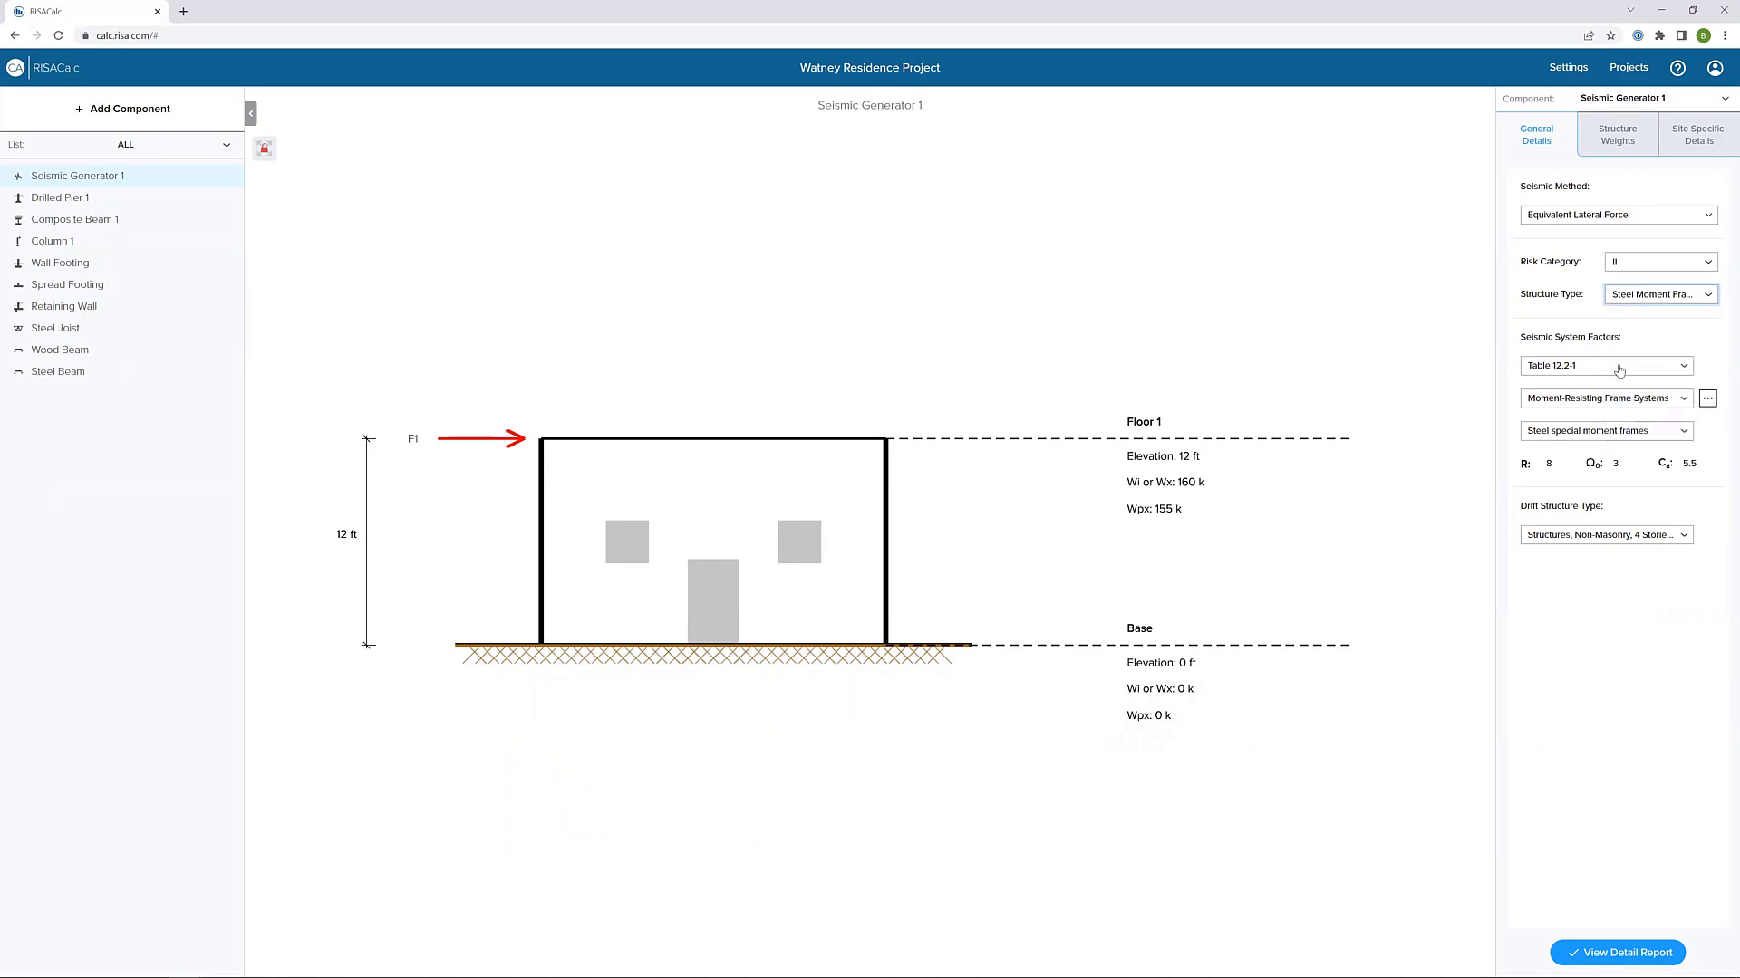
{"action": "left_click", "coordinate": [1633, 372]}
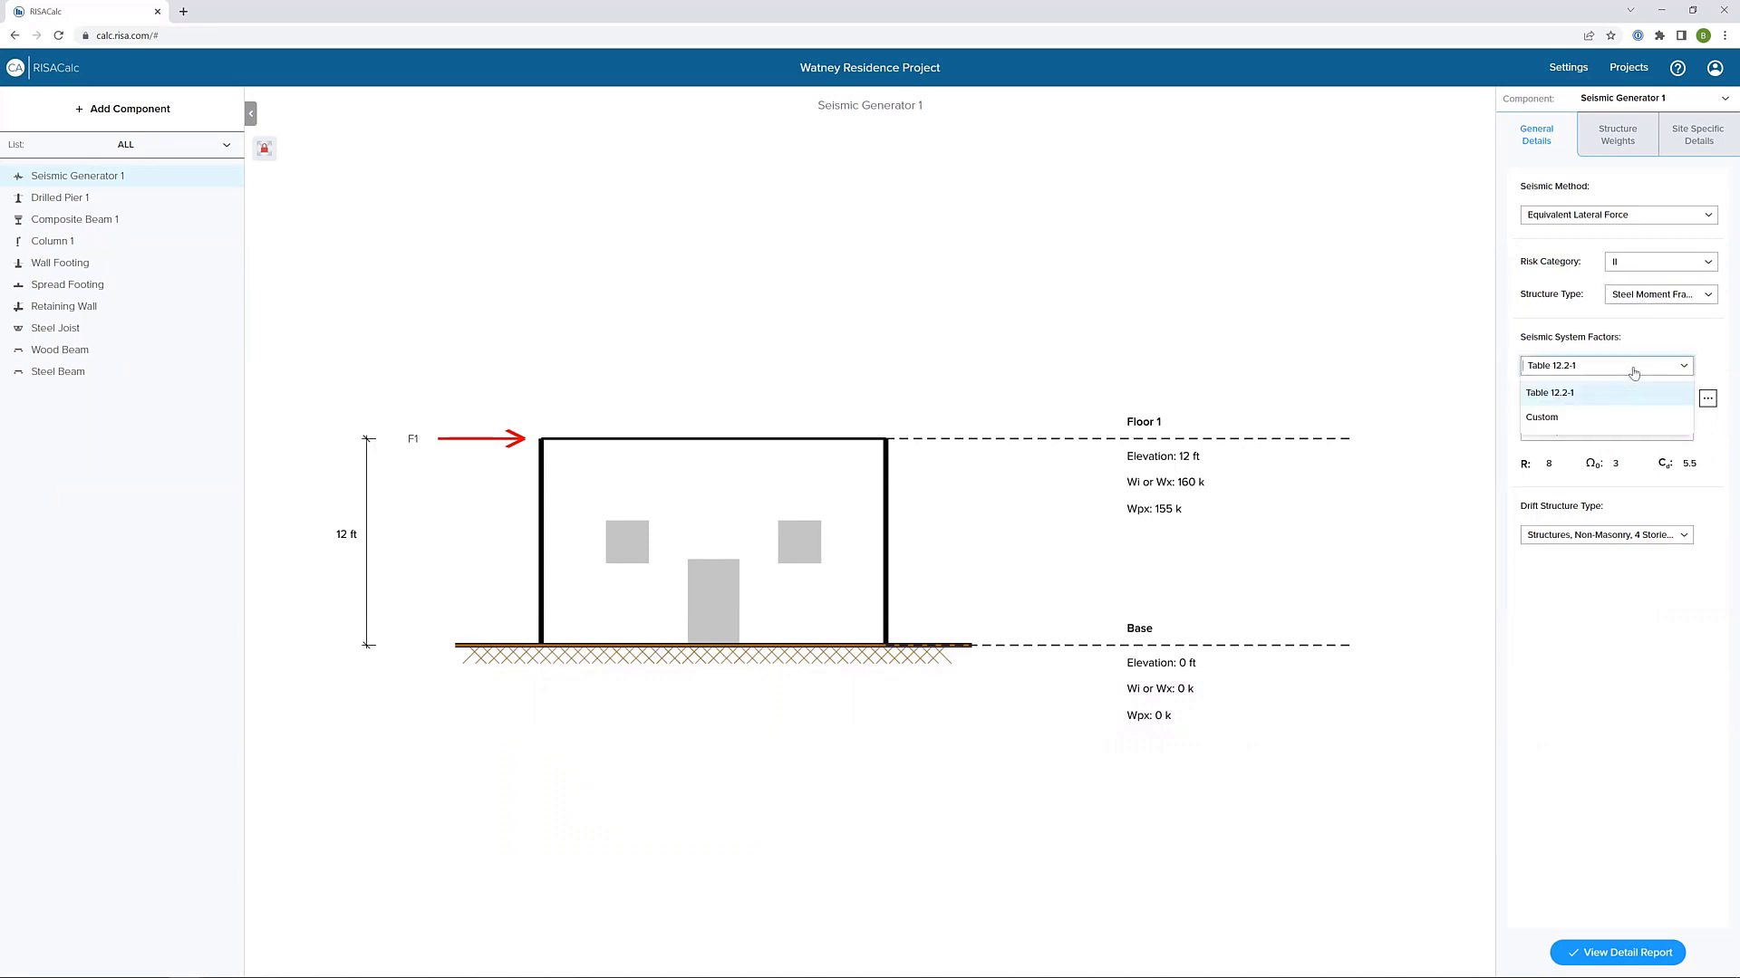
{"action": "left_click", "coordinate": [1625, 418]}
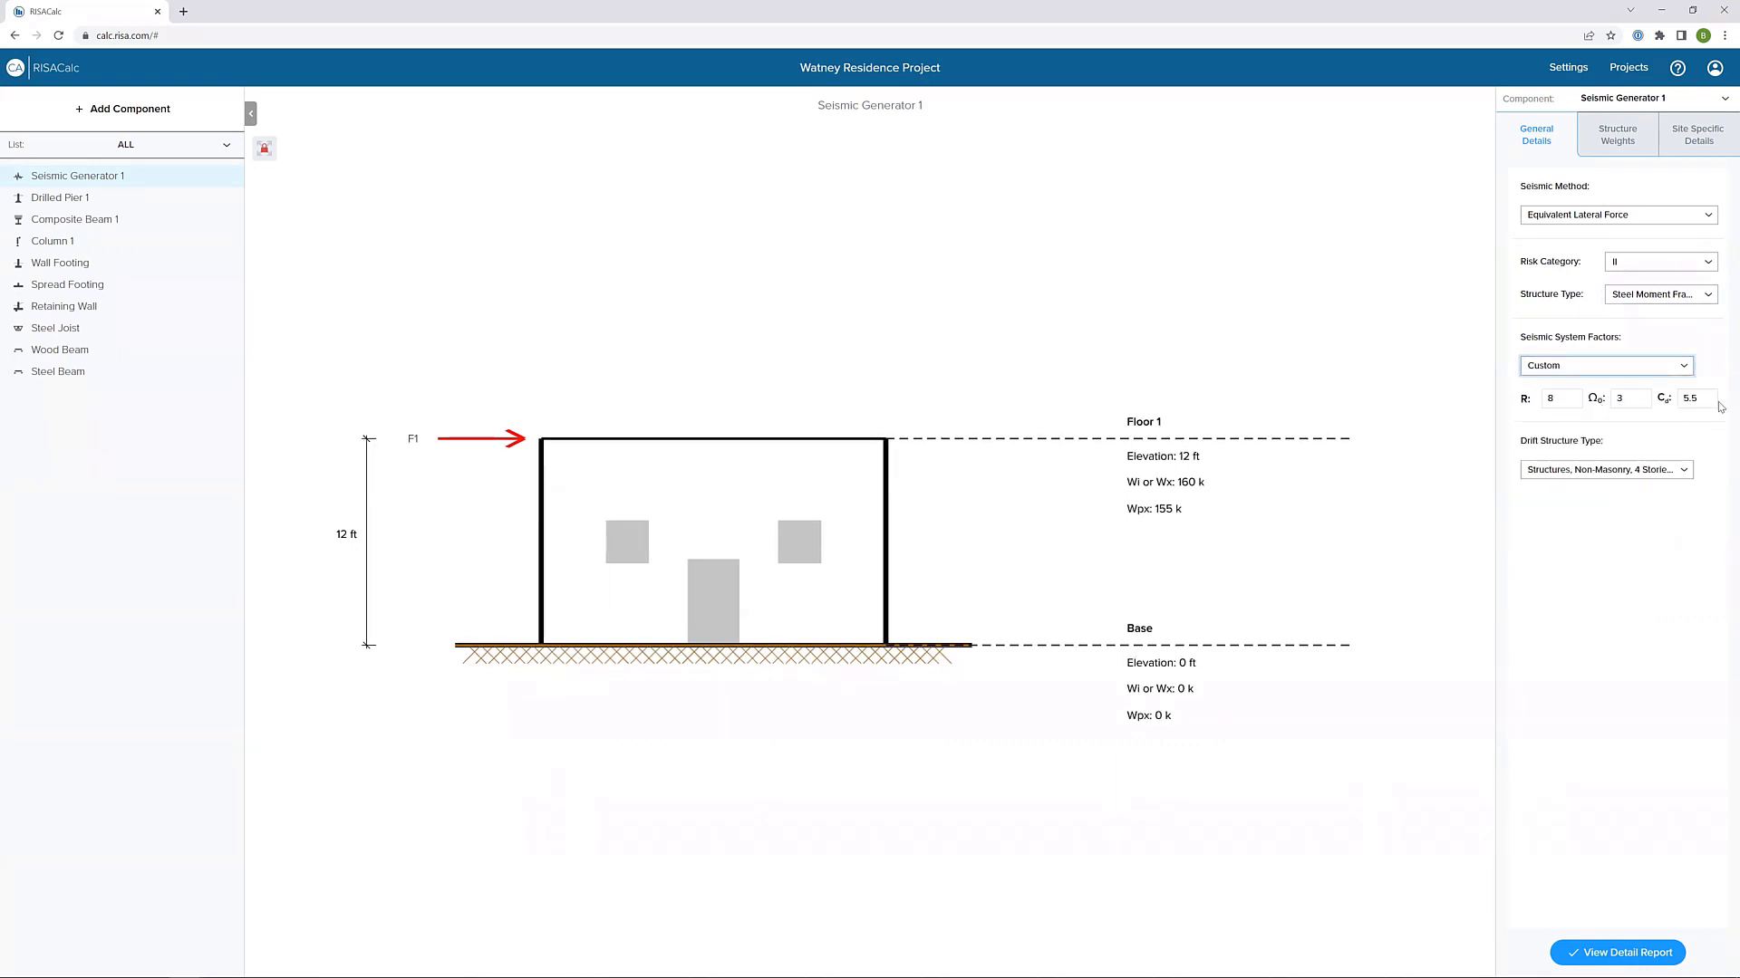
- Take the seismic system factors from Table 12.2-1 for Steel intermediate moment frames, keeping the non-masonry, 4-stories-or-less drift structure type
{"action": "left_click", "coordinate": [1649, 365]}
{"action": "left_click", "coordinate": [1560, 397]}
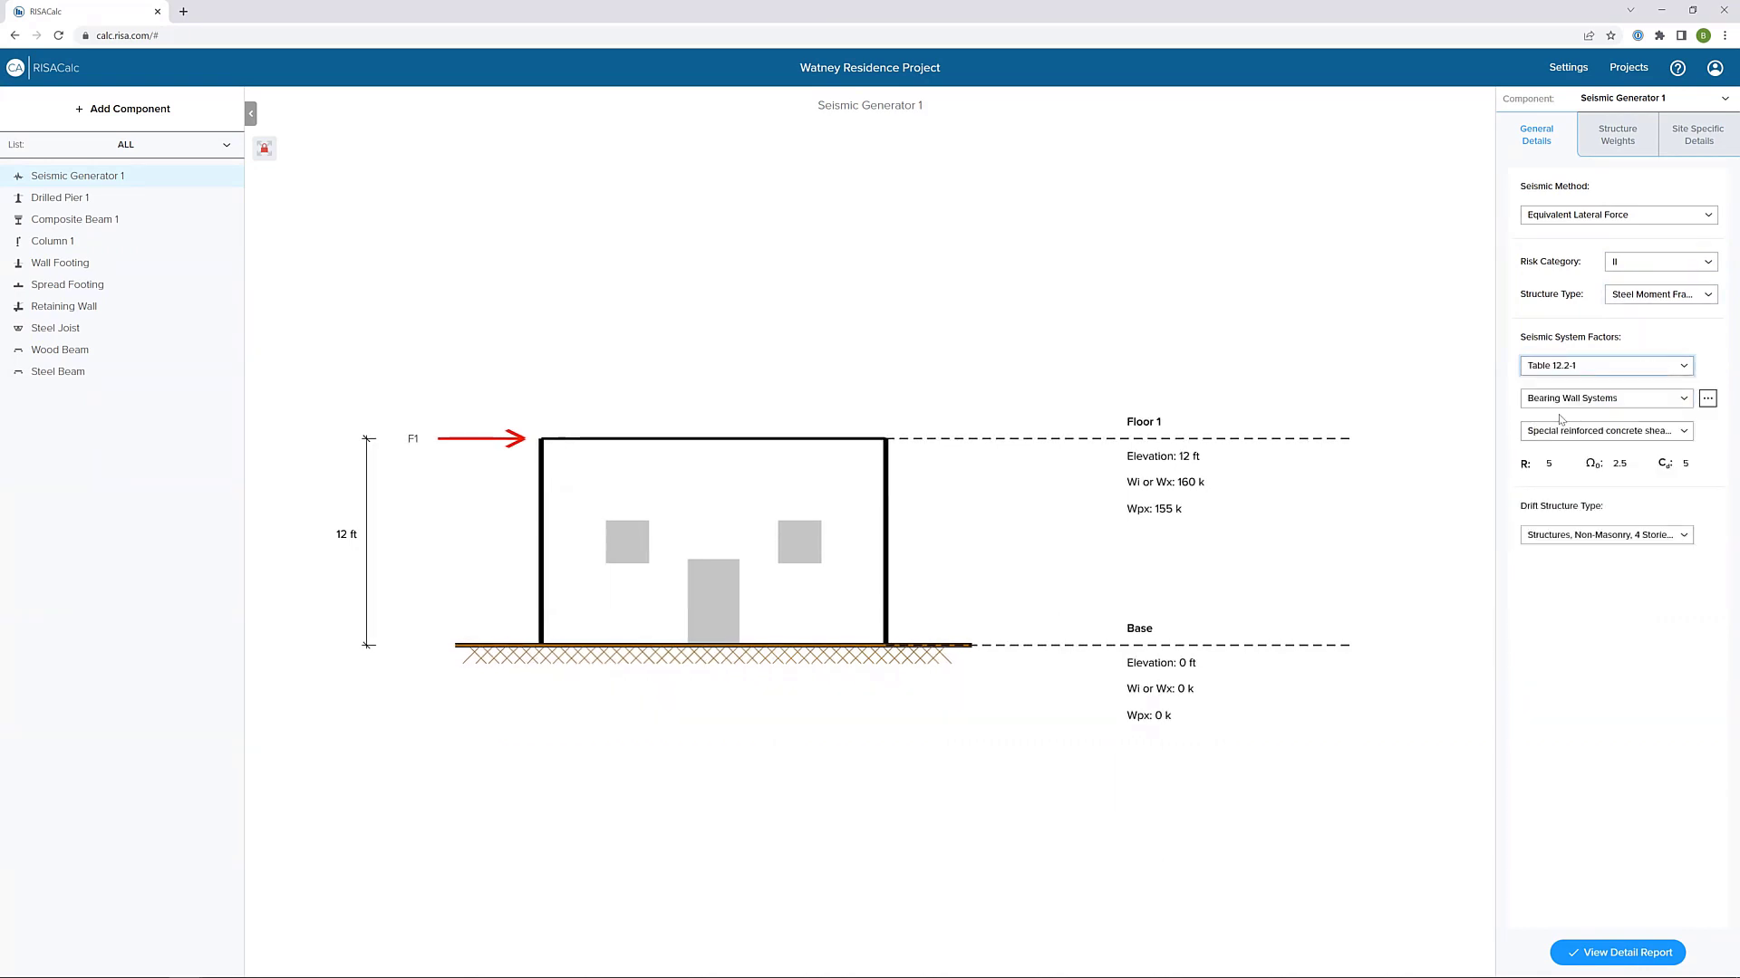
{"action": "left_click", "coordinate": [1707, 401]}
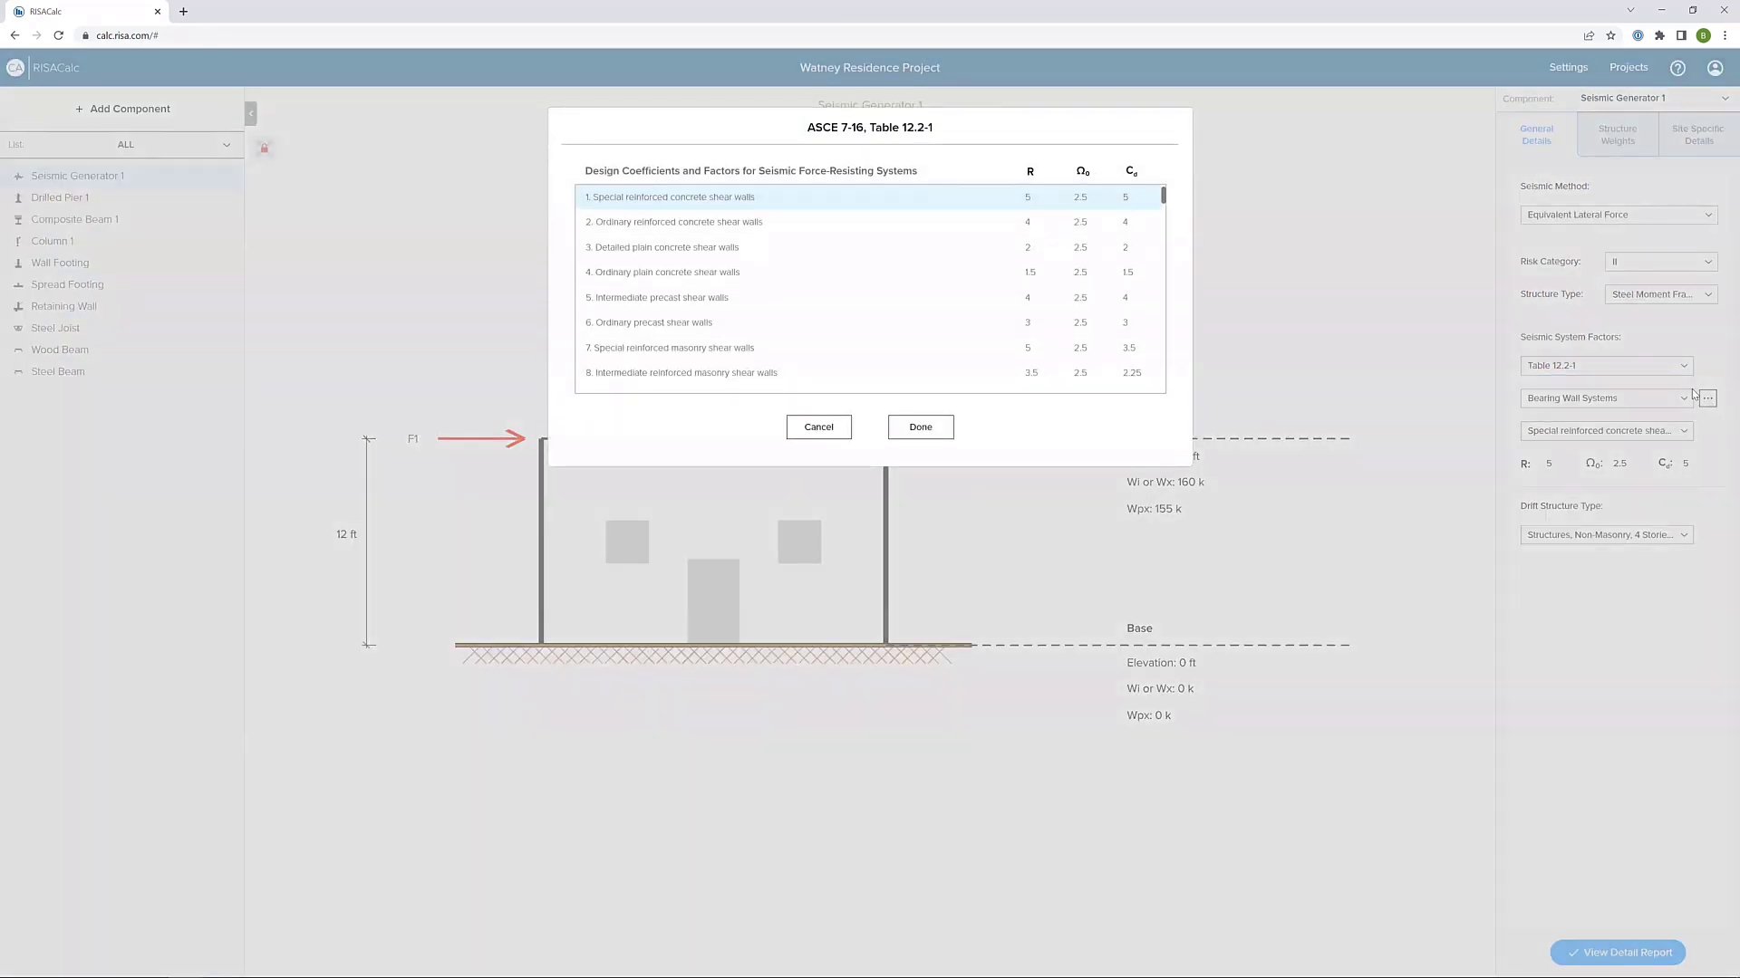
{"action": "left_click", "coordinate": [655, 297]}
{"action": "scroll", "coordinate": [689, 290], "scroll_direction": "down", "scroll_amount": 1}
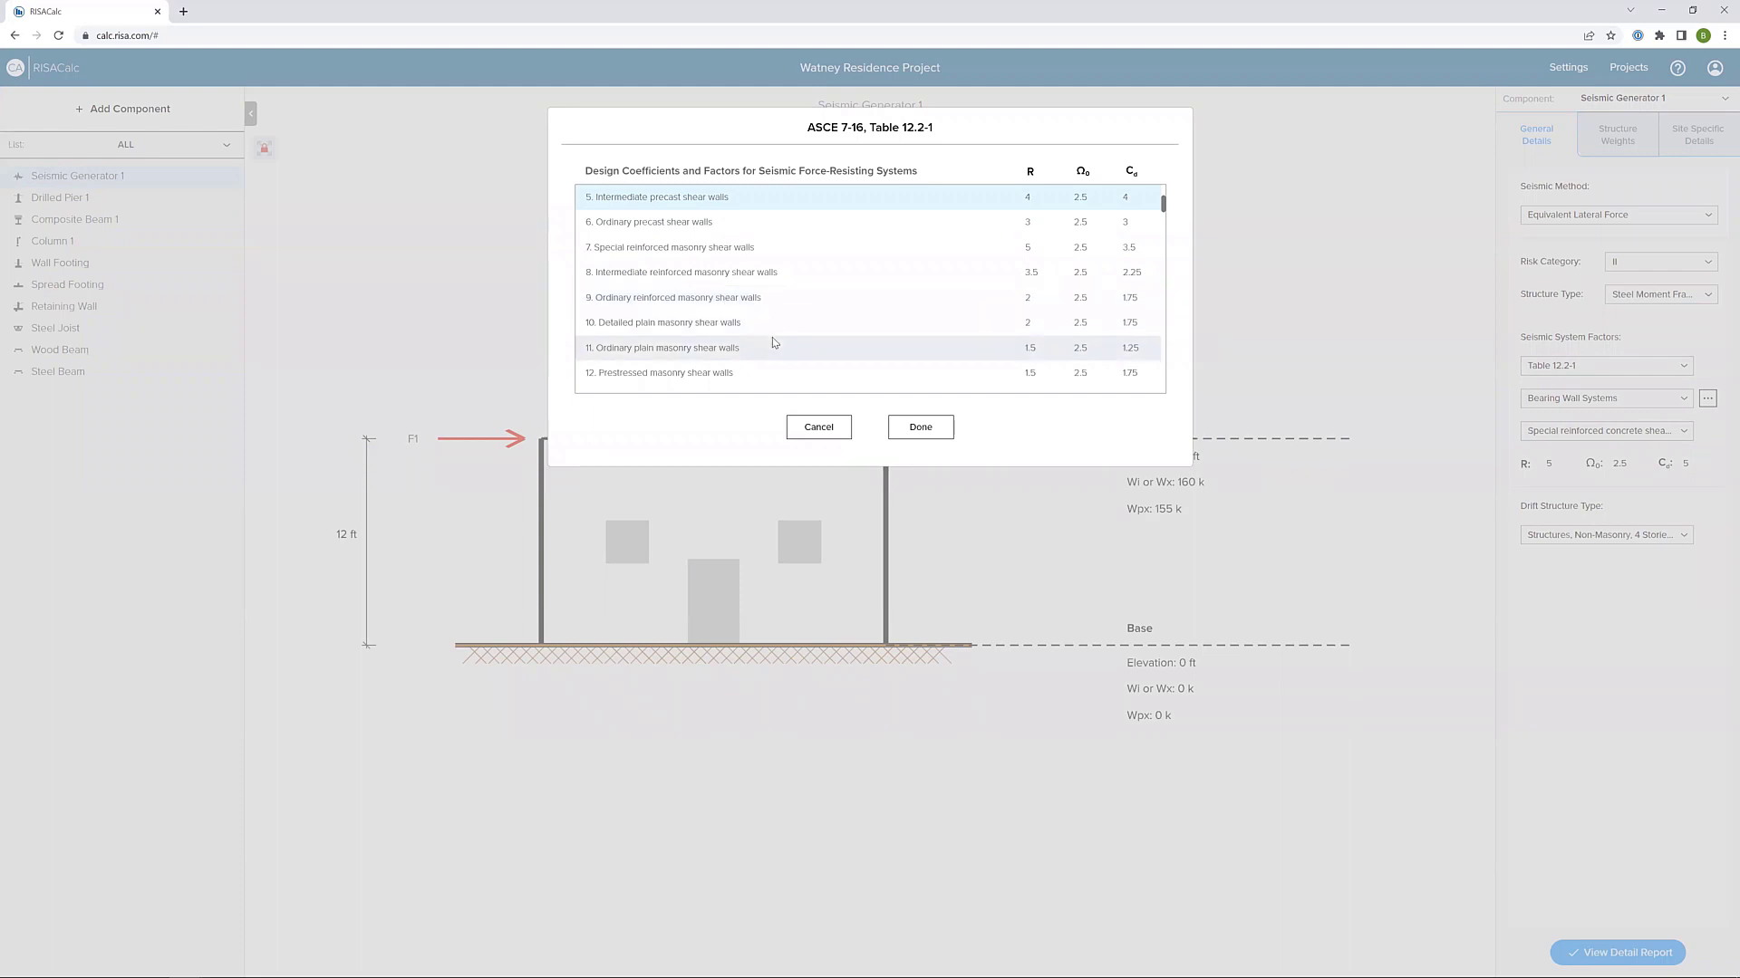
{"action": "scroll", "coordinate": [770, 337], "scroll_direction": "up", "scroll_amount": 1}
{"action": "scroll", "coordinate": [772, 342], "scroll_direction": "down", "scroll_amount": 6}
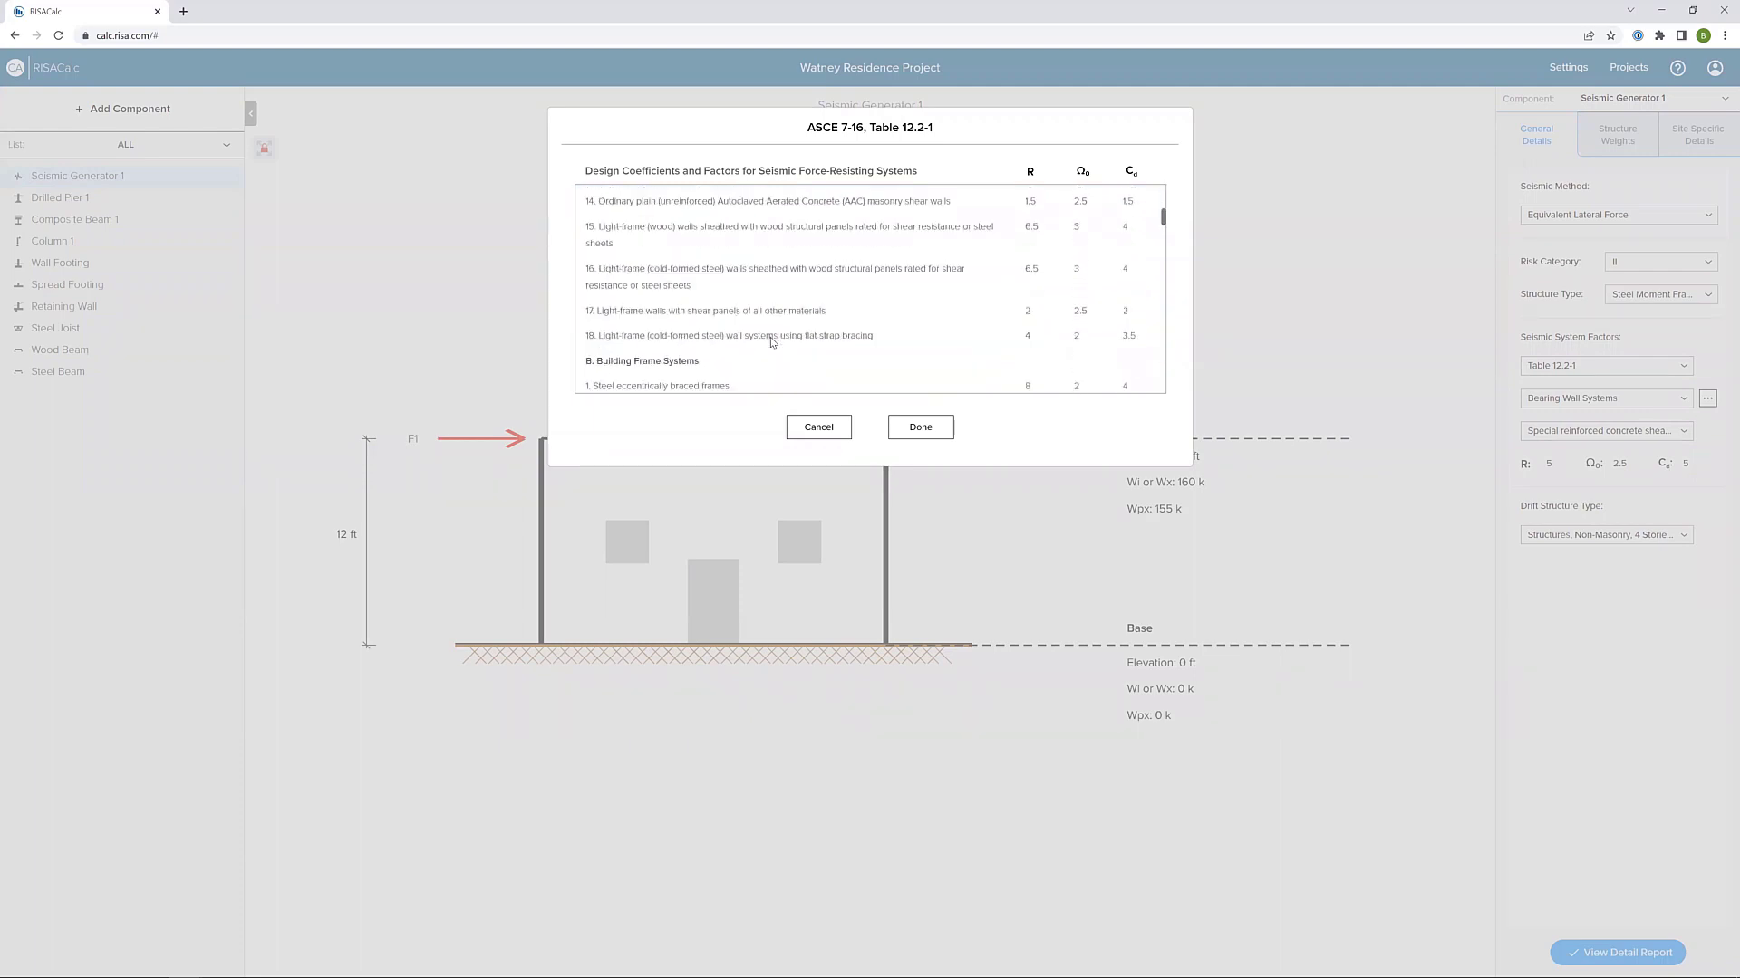
{"action": "scroll", "coordinate": [772, 341], "scroll_direction": "down", "scroll_amount": 8}
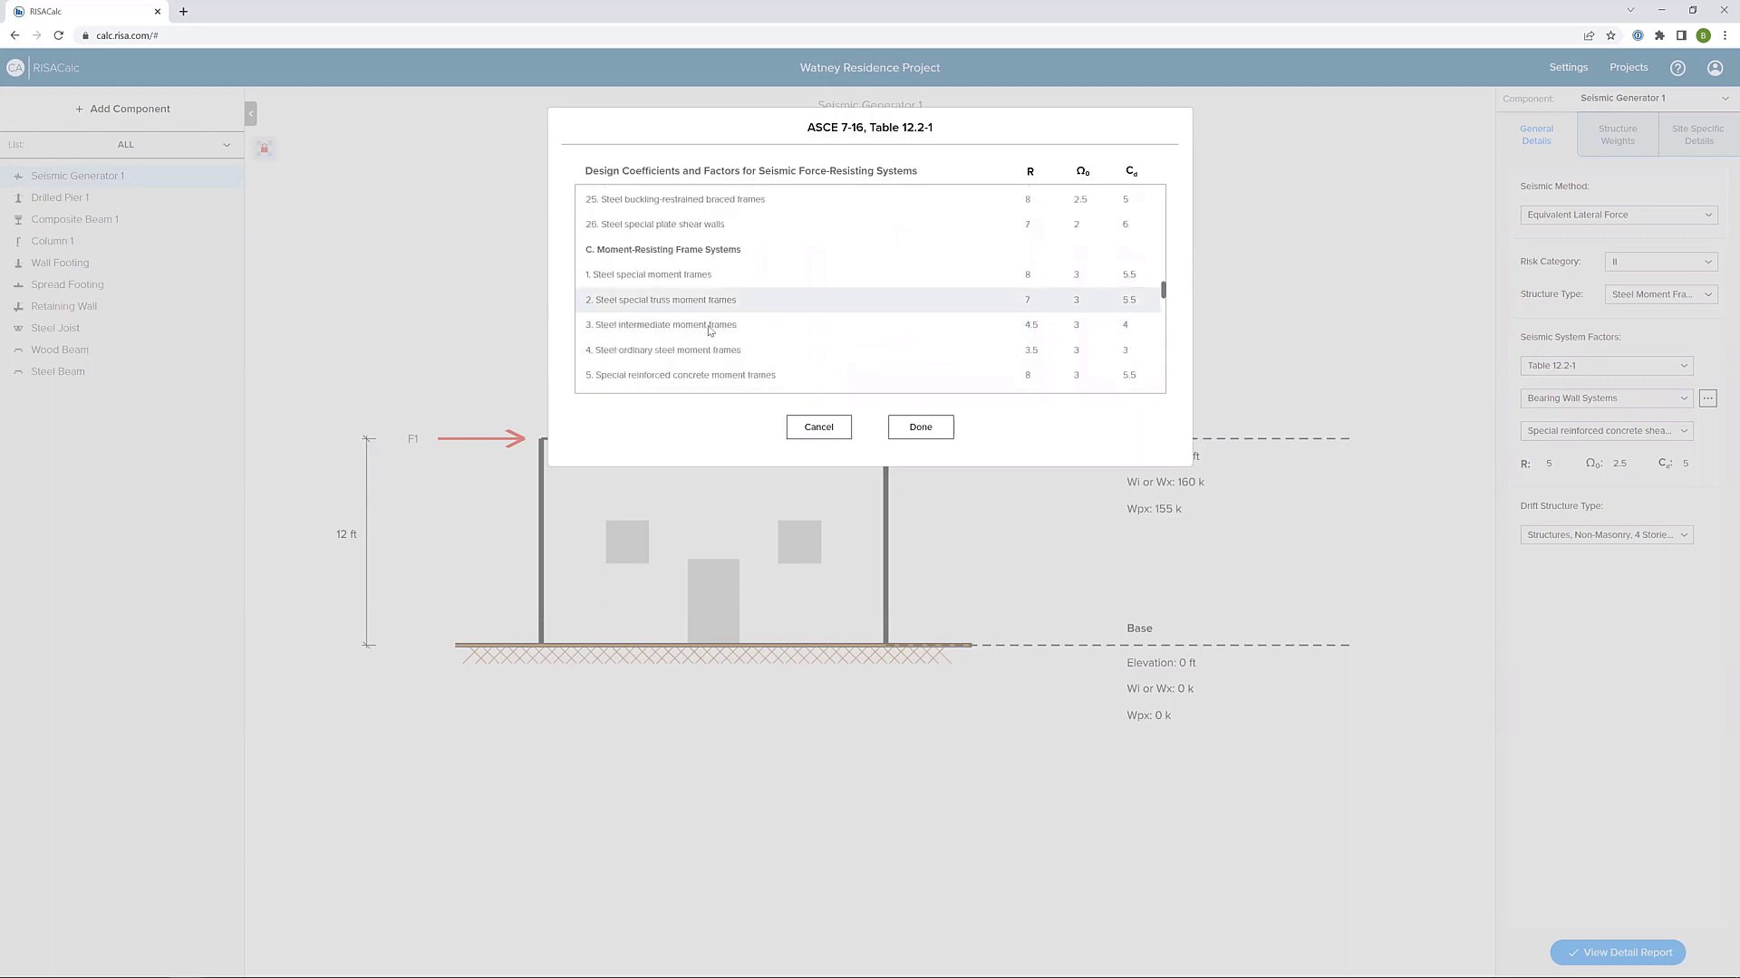
{"action": "left_click", "coordinate": [720, 329]}
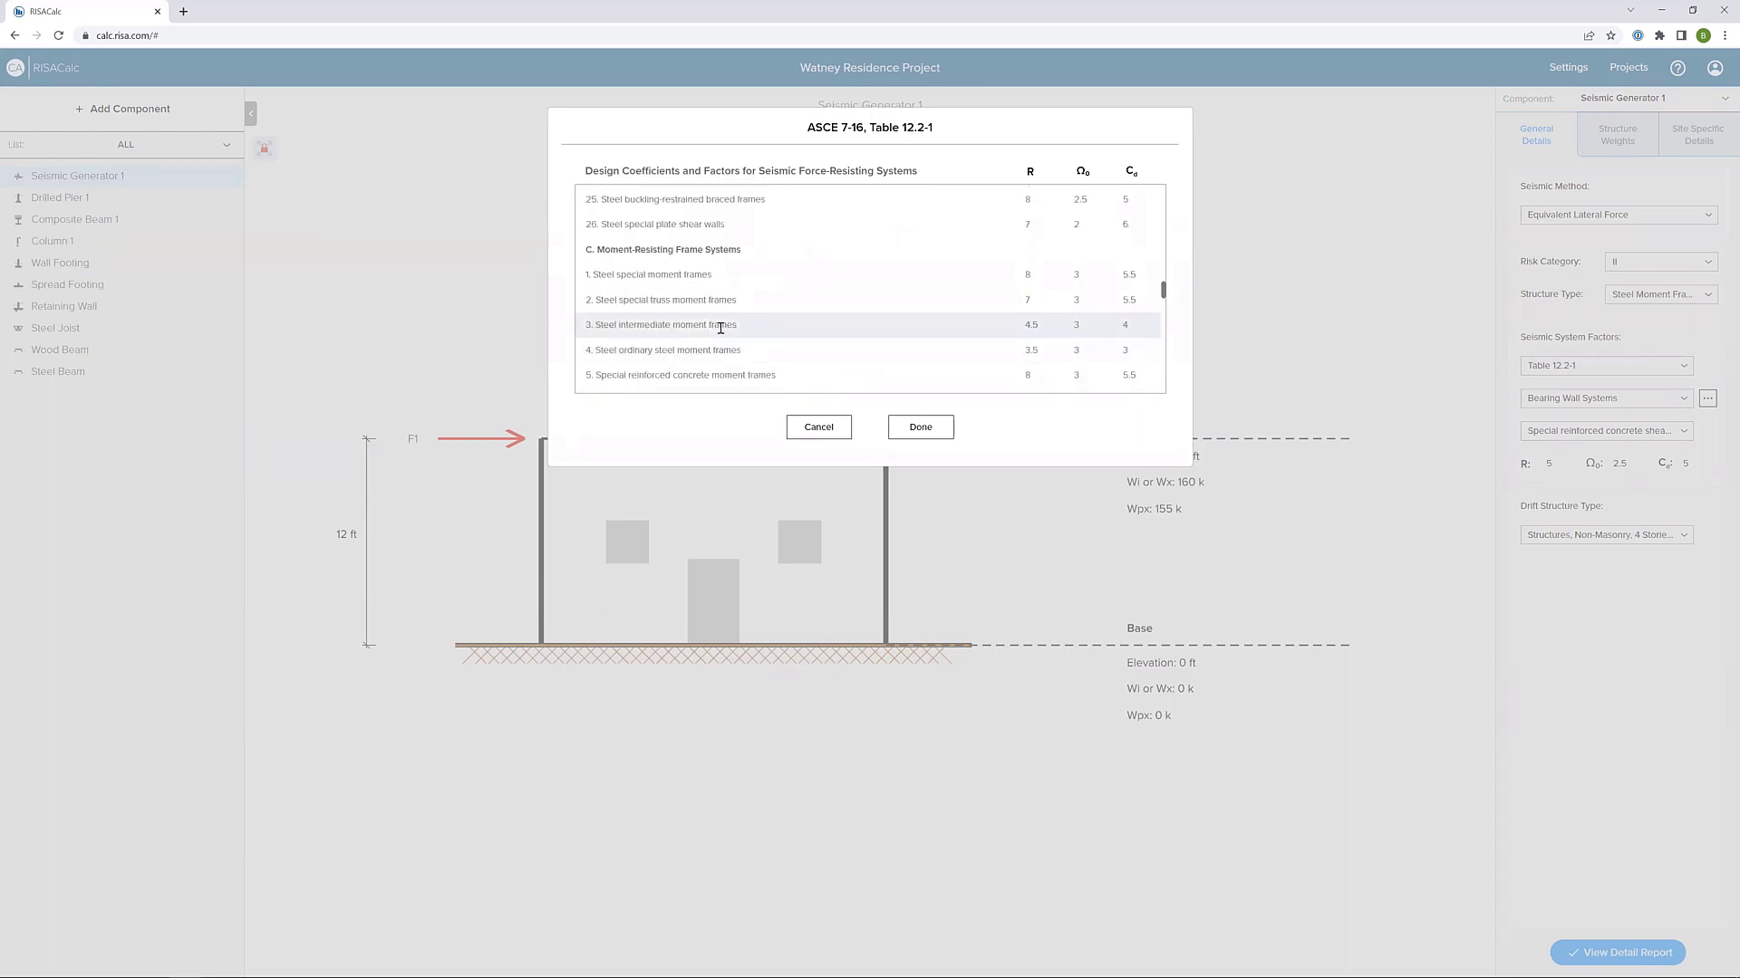
{"action": "left_click", "coordinate": [909, 431]}
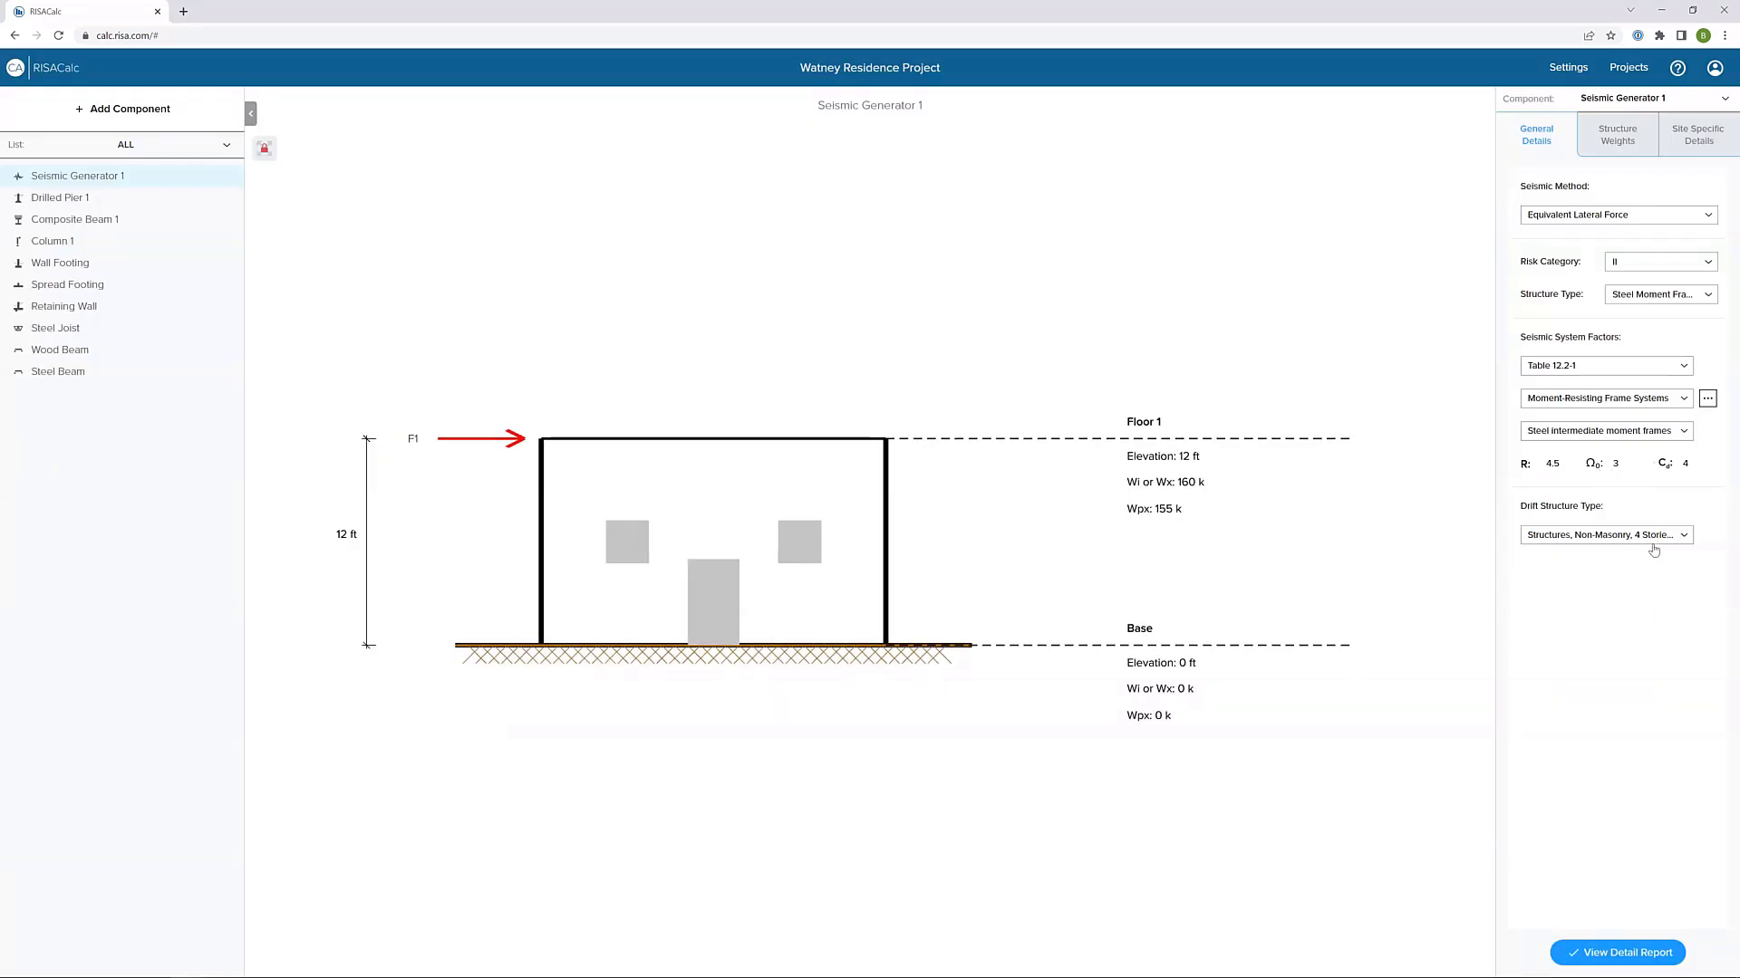
{"action": "left_click", "coordinate": [1653, 542]}
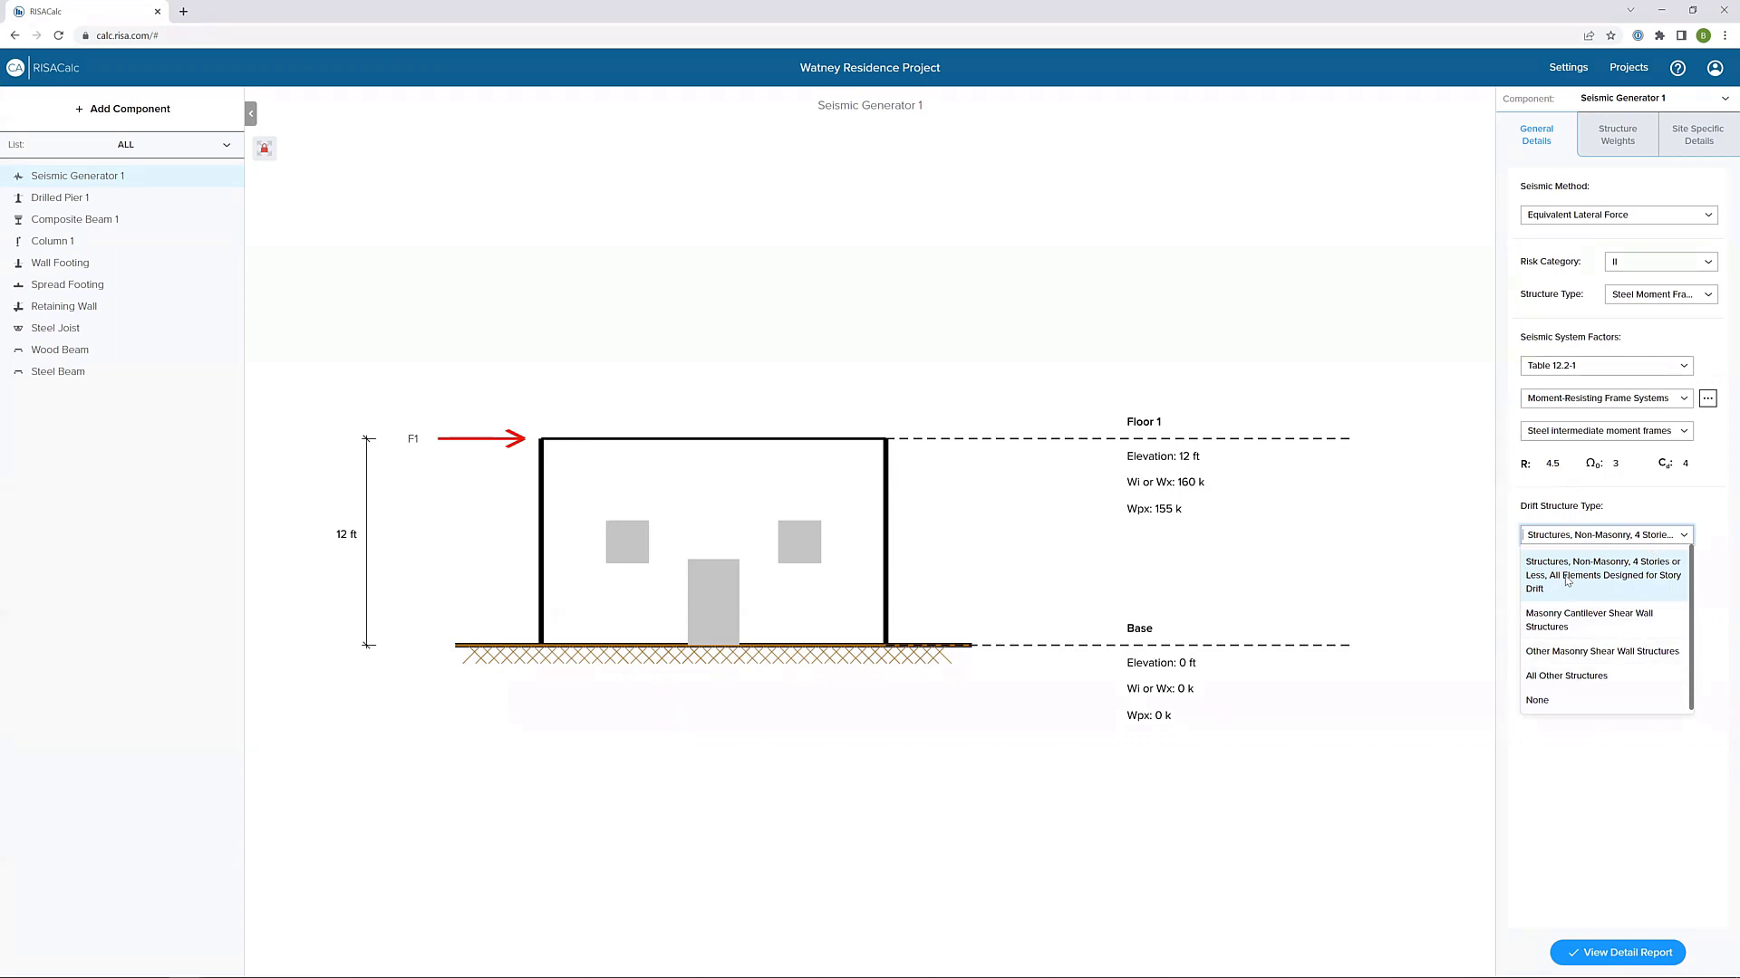
{"action": "left_click", "coordinate": [1569, 579]}
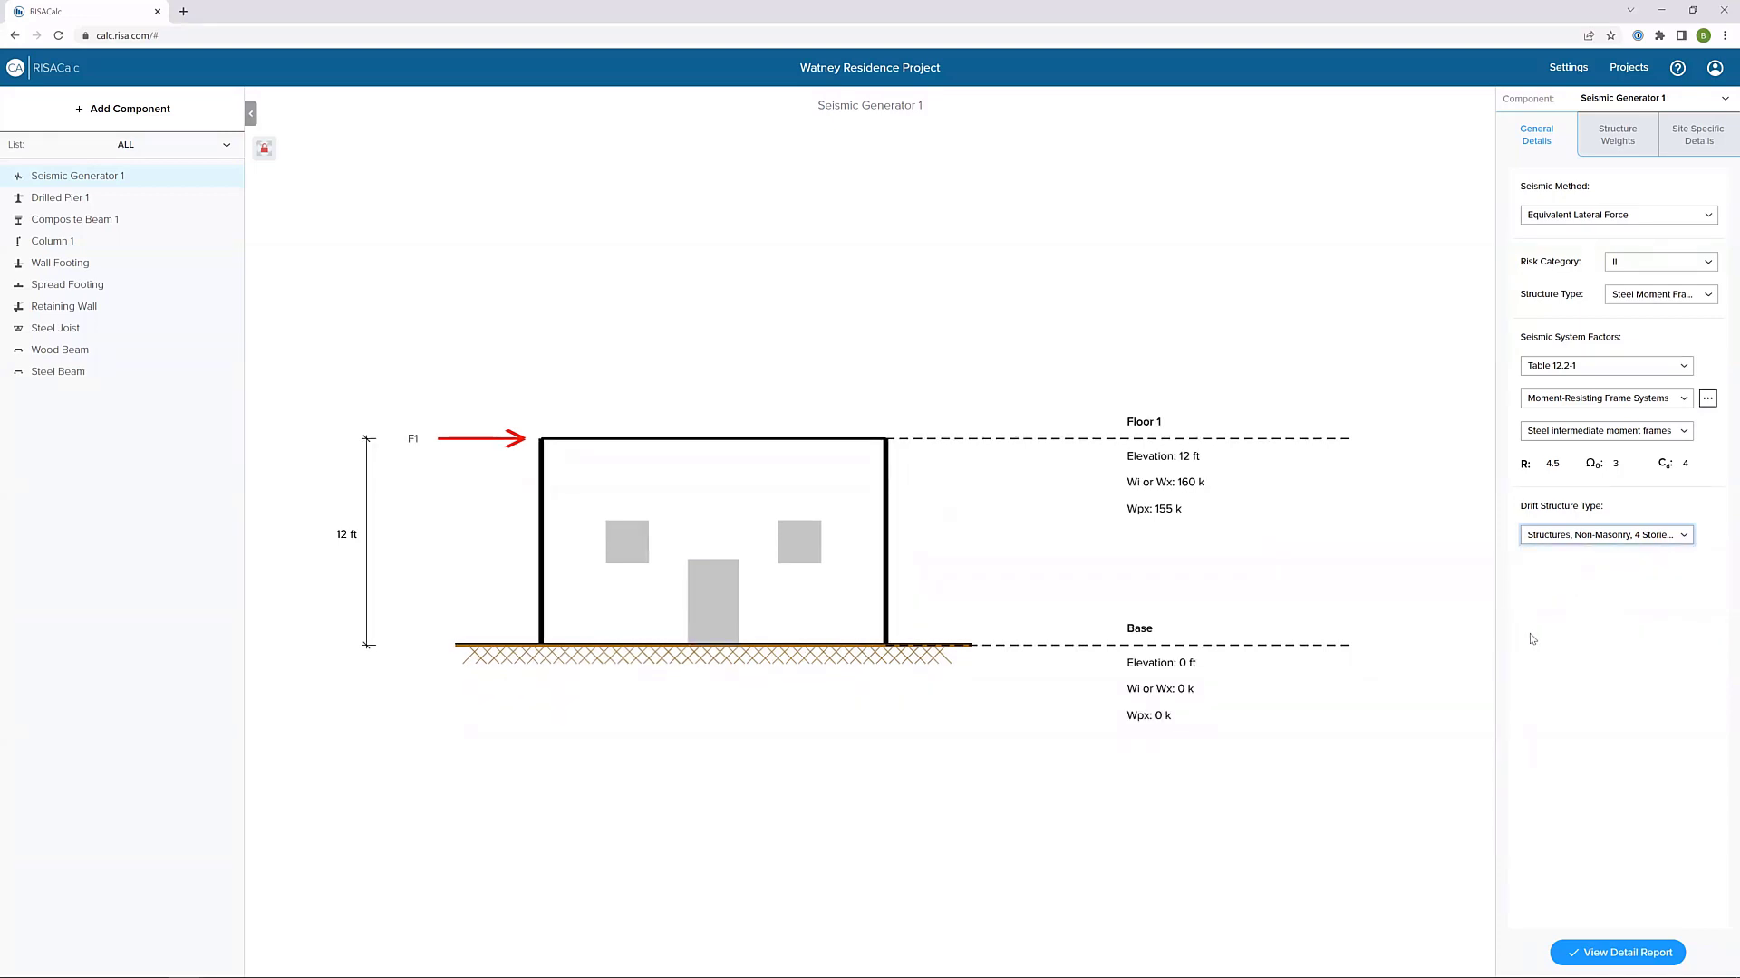
- Turn off diaphragm force generation in the structure weights and set Floor 1's weight to 145 k
{"action": "left_click", "coordinate": [1604, 140]}
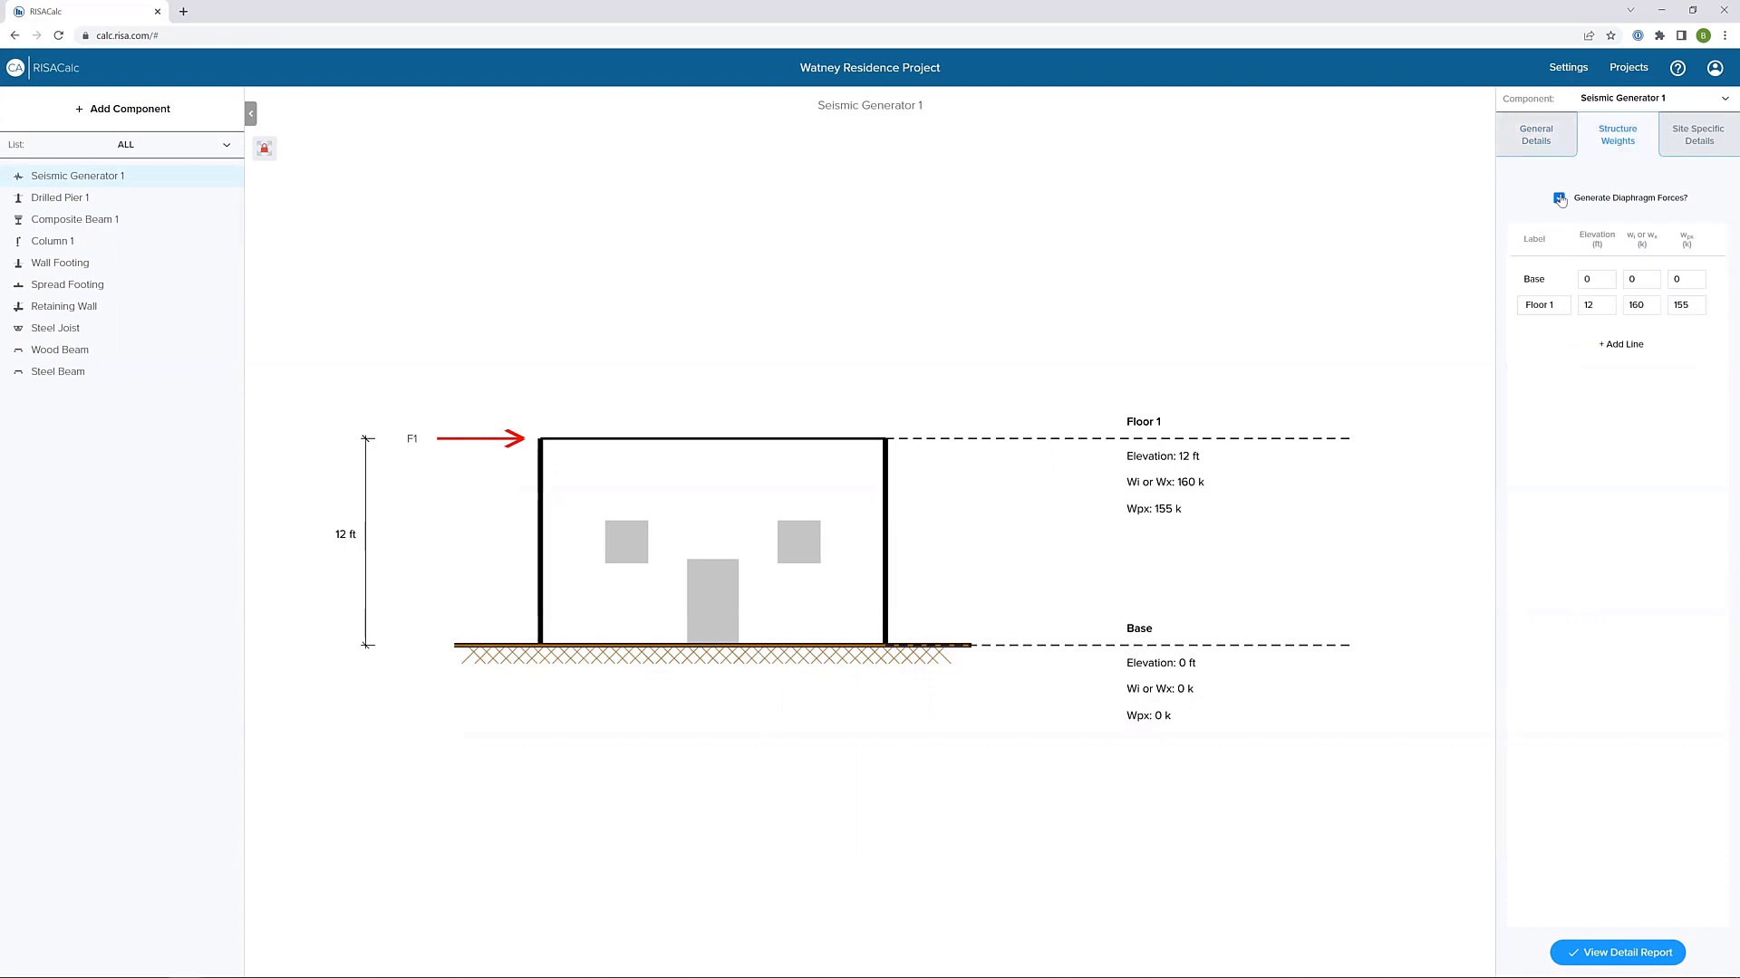
{"action": "left_click", "coordinate": [1558, 198]}
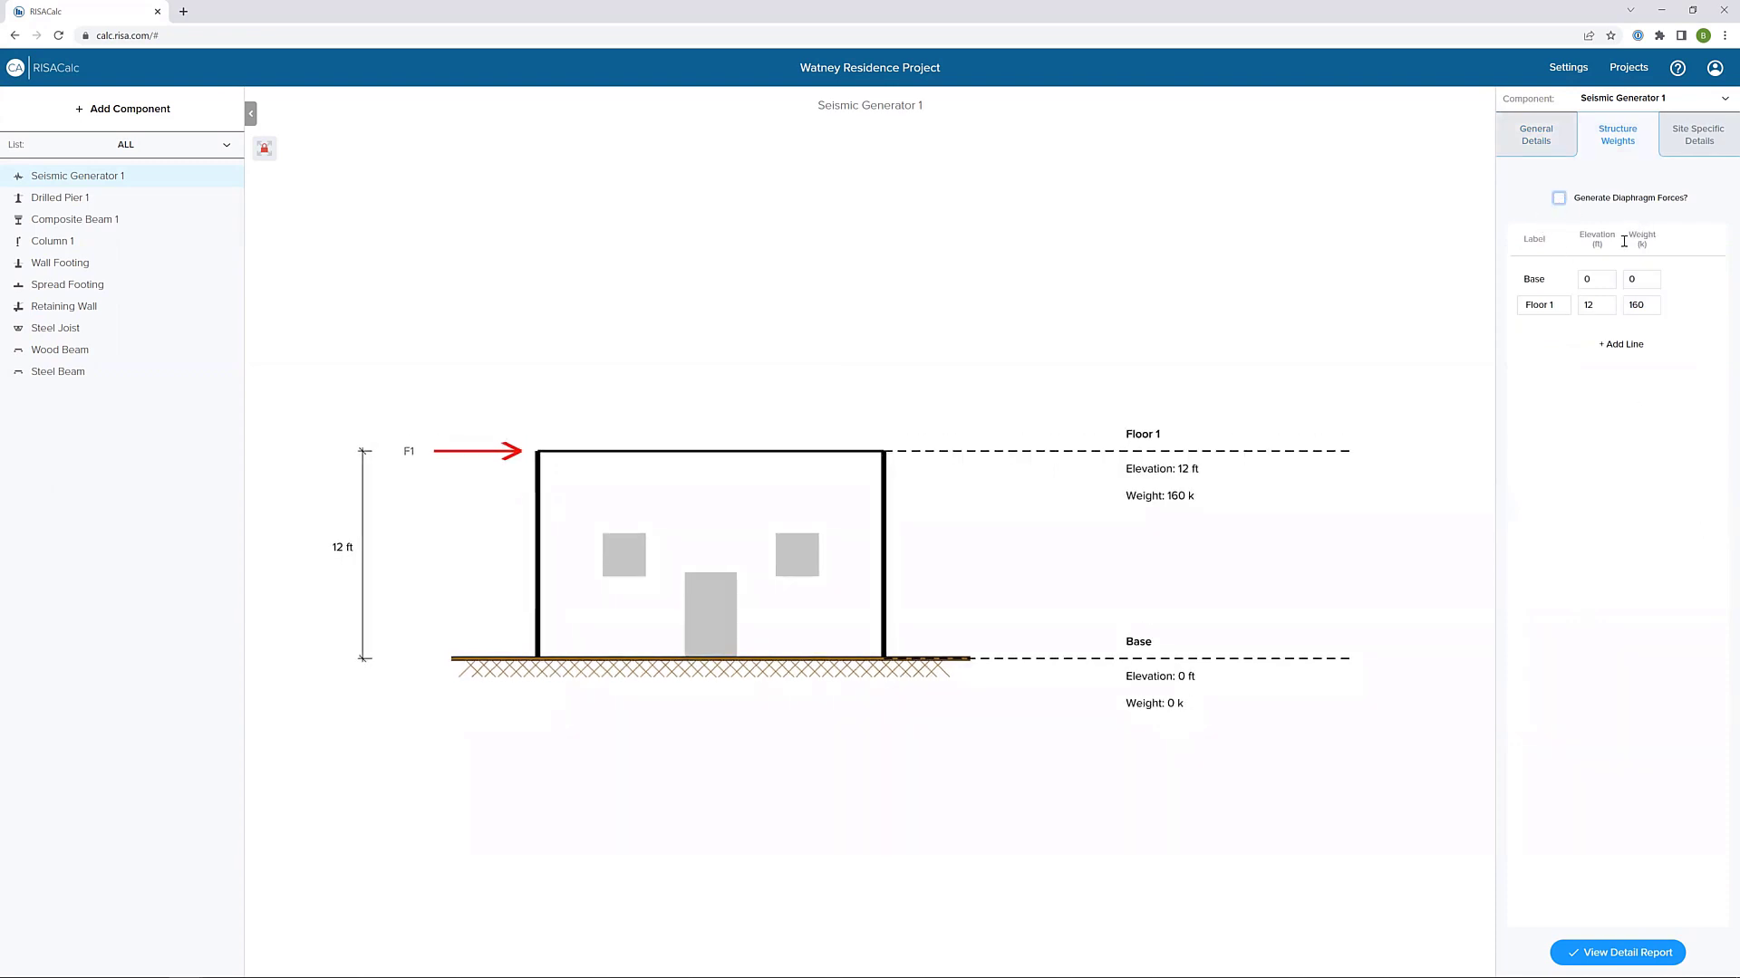
{"action": "double_click", "coordinate": [1591, 308]}
{"action": "double_click", "coordinate": [1630, 311]}
{"action": "type", "text": "145"}
{"action": "key", "text": "Tab"}
- Add a Floor 2 line at 24 ft elevation and set its weight to 120 k
{"action": "left_click", "coordinate": [1627, 350]}
{"action": "double_click", "coordinate": [1584, 331]}
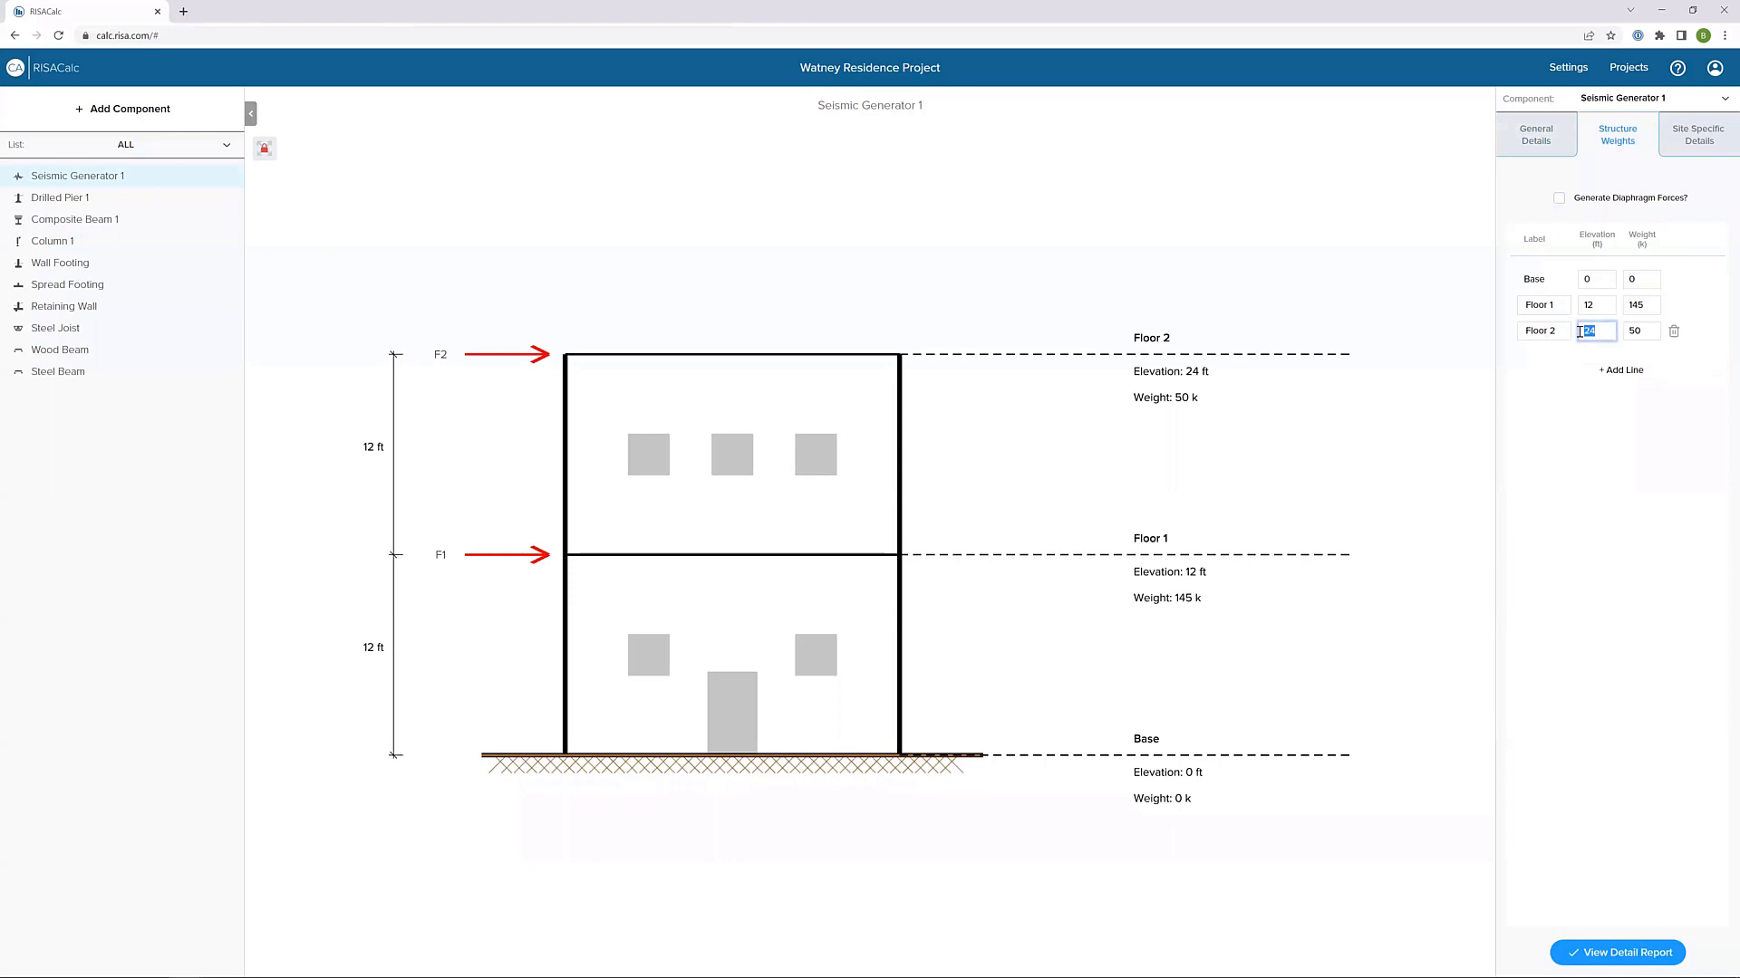
{"action": "key", "text": "Tab"}
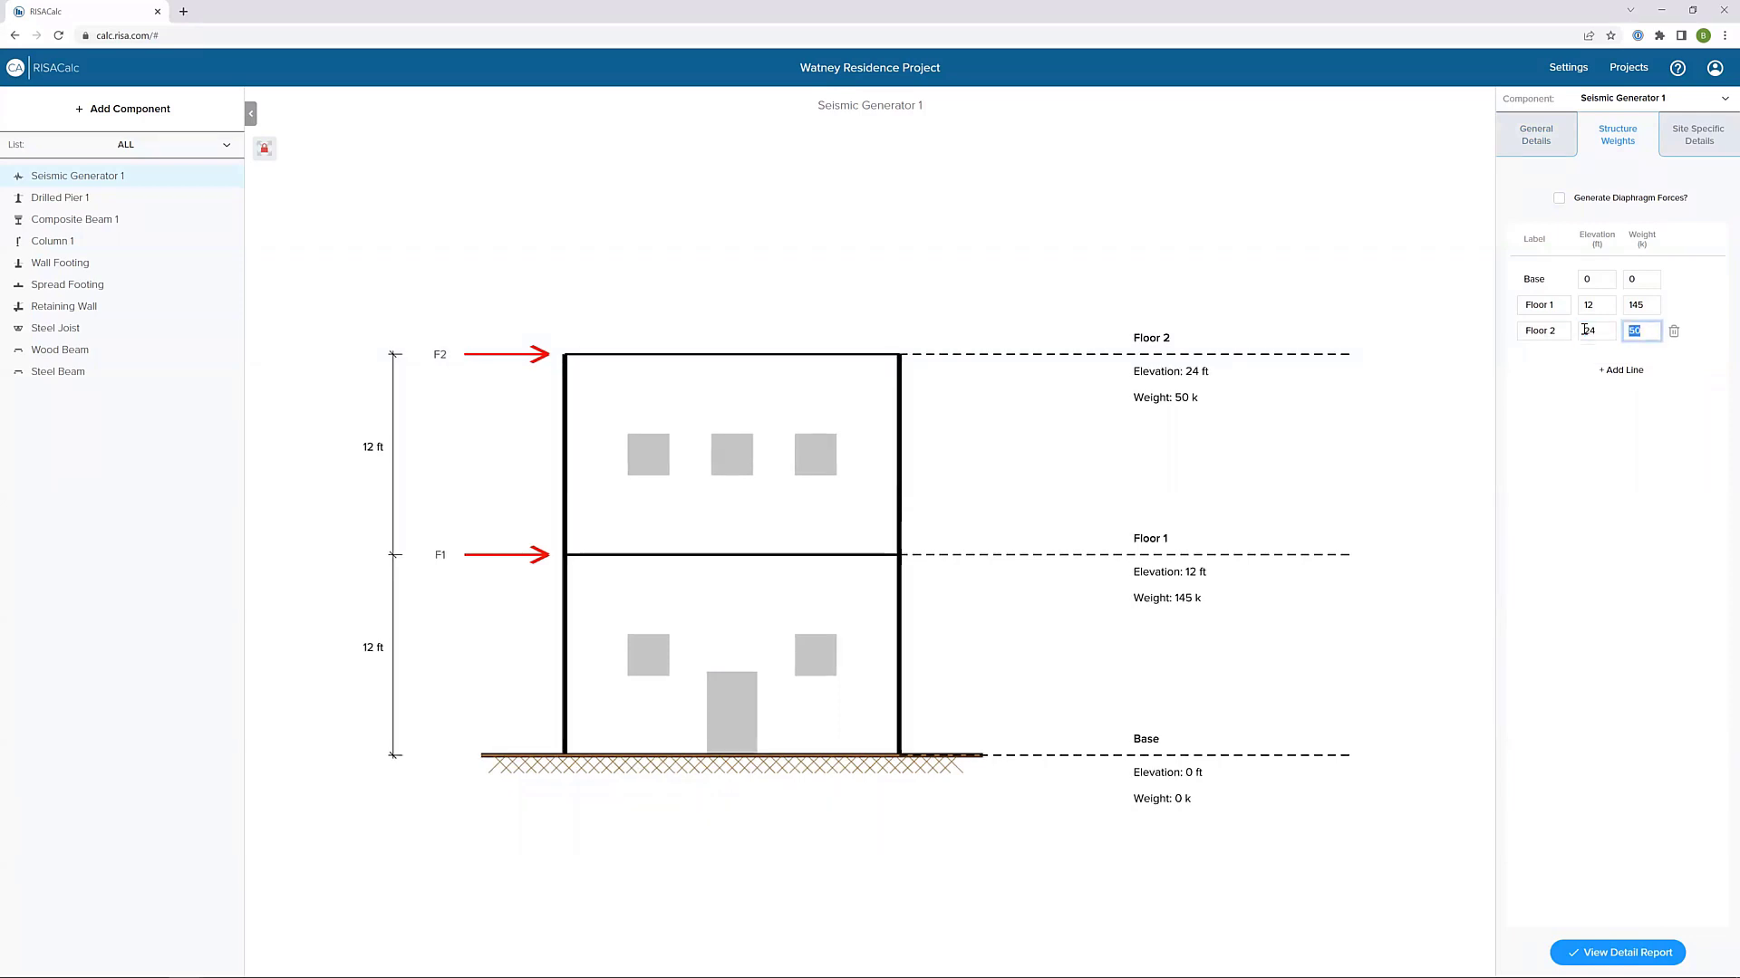
{"action": "type", "text": "120"}
{"action": "key", "text": "Tab"}
- Add a Floor 3 line at 36 ft elevation and set its weight to 75 k
{"action": "left_click", "coordinate": [1622, 376]}
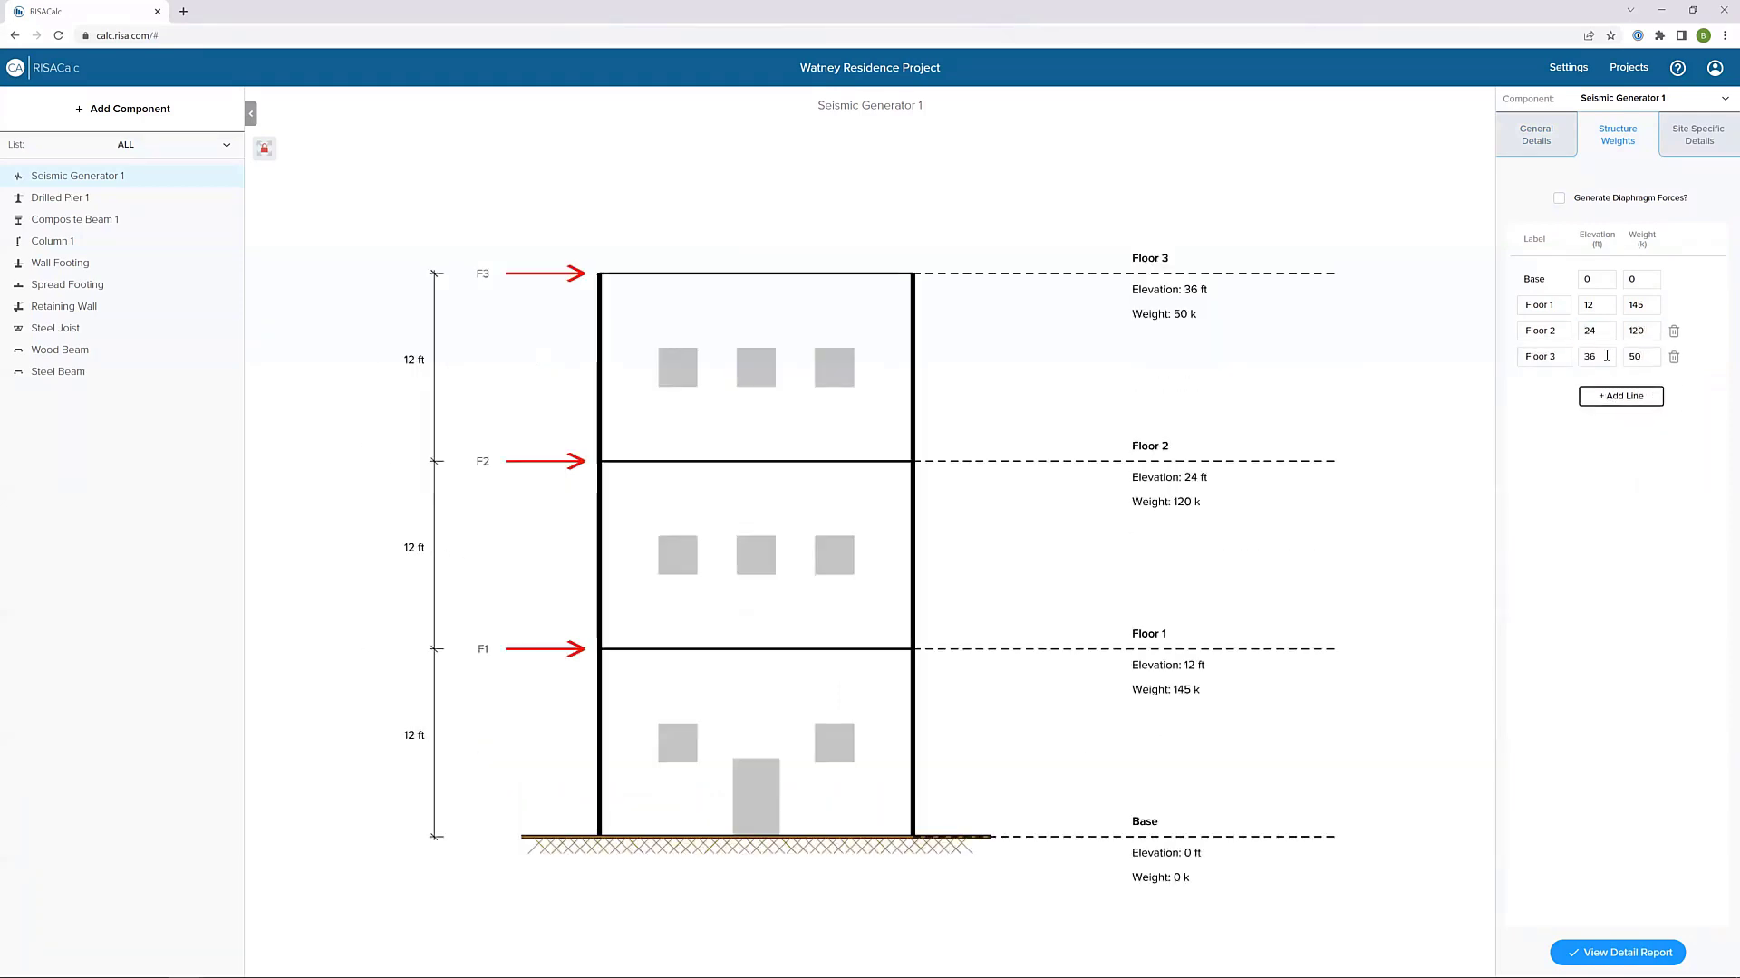
{"action": "left_click", "coordinate": [1555, 359]}
{"action": "key", "text": "Tab"}
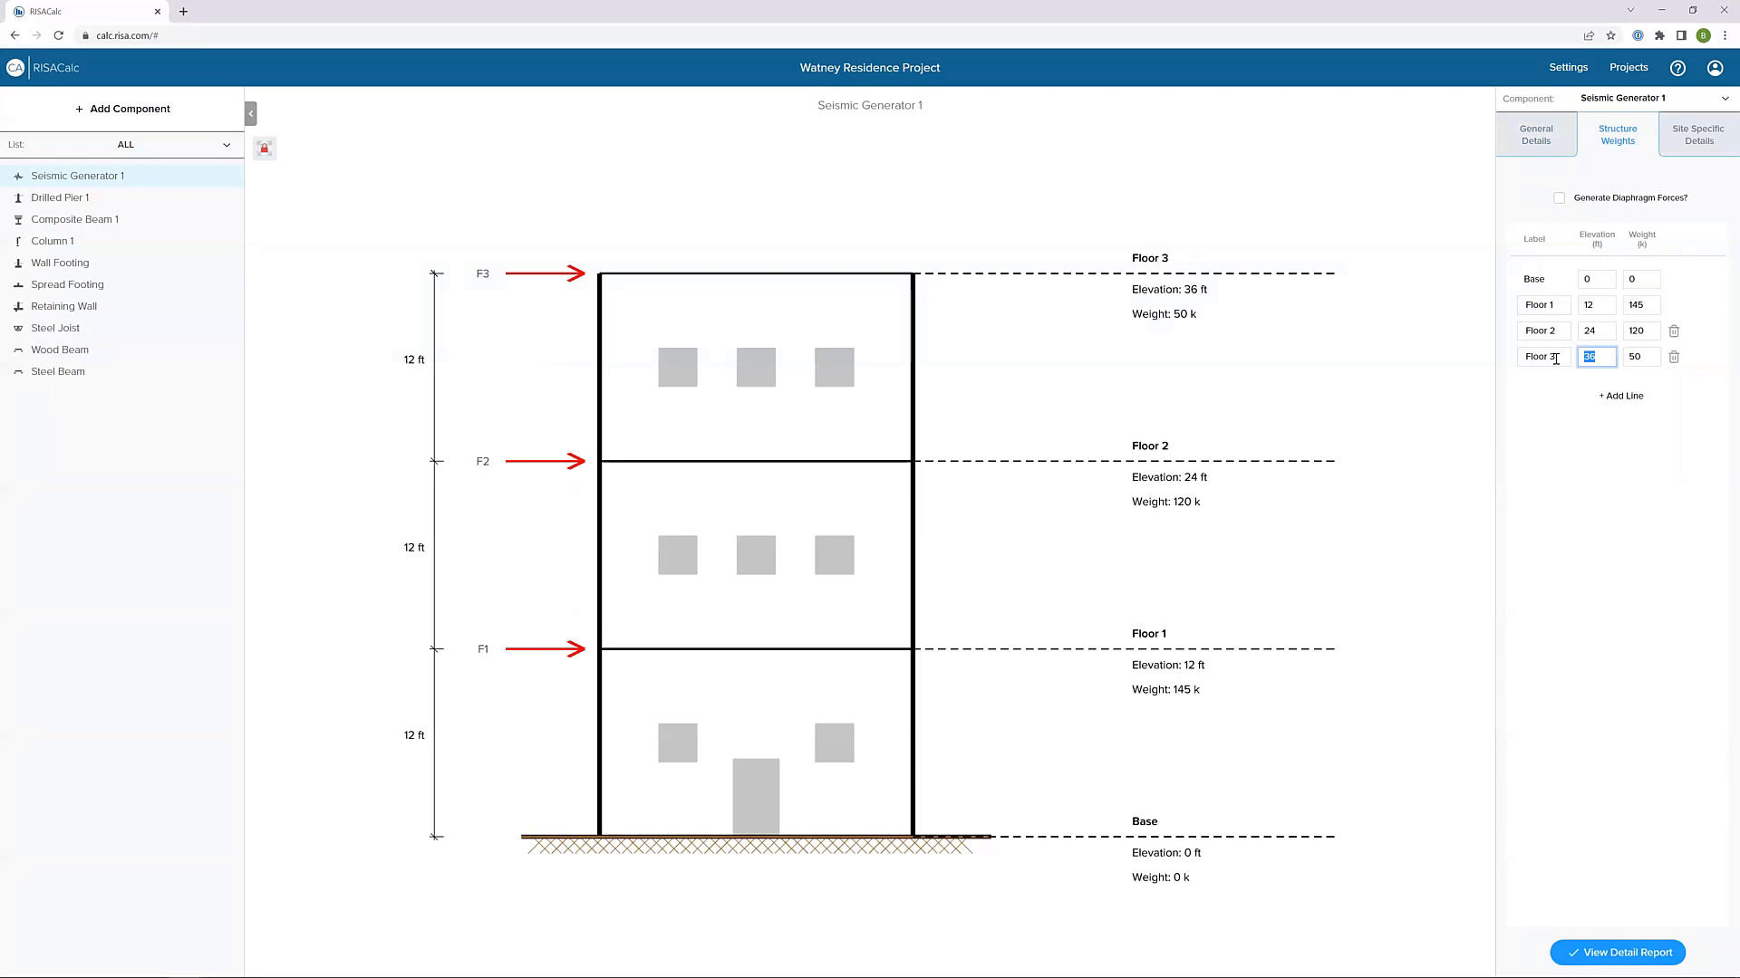
{"action": "key", "text": "Tab"}
{"action": "type", "text": "75"}
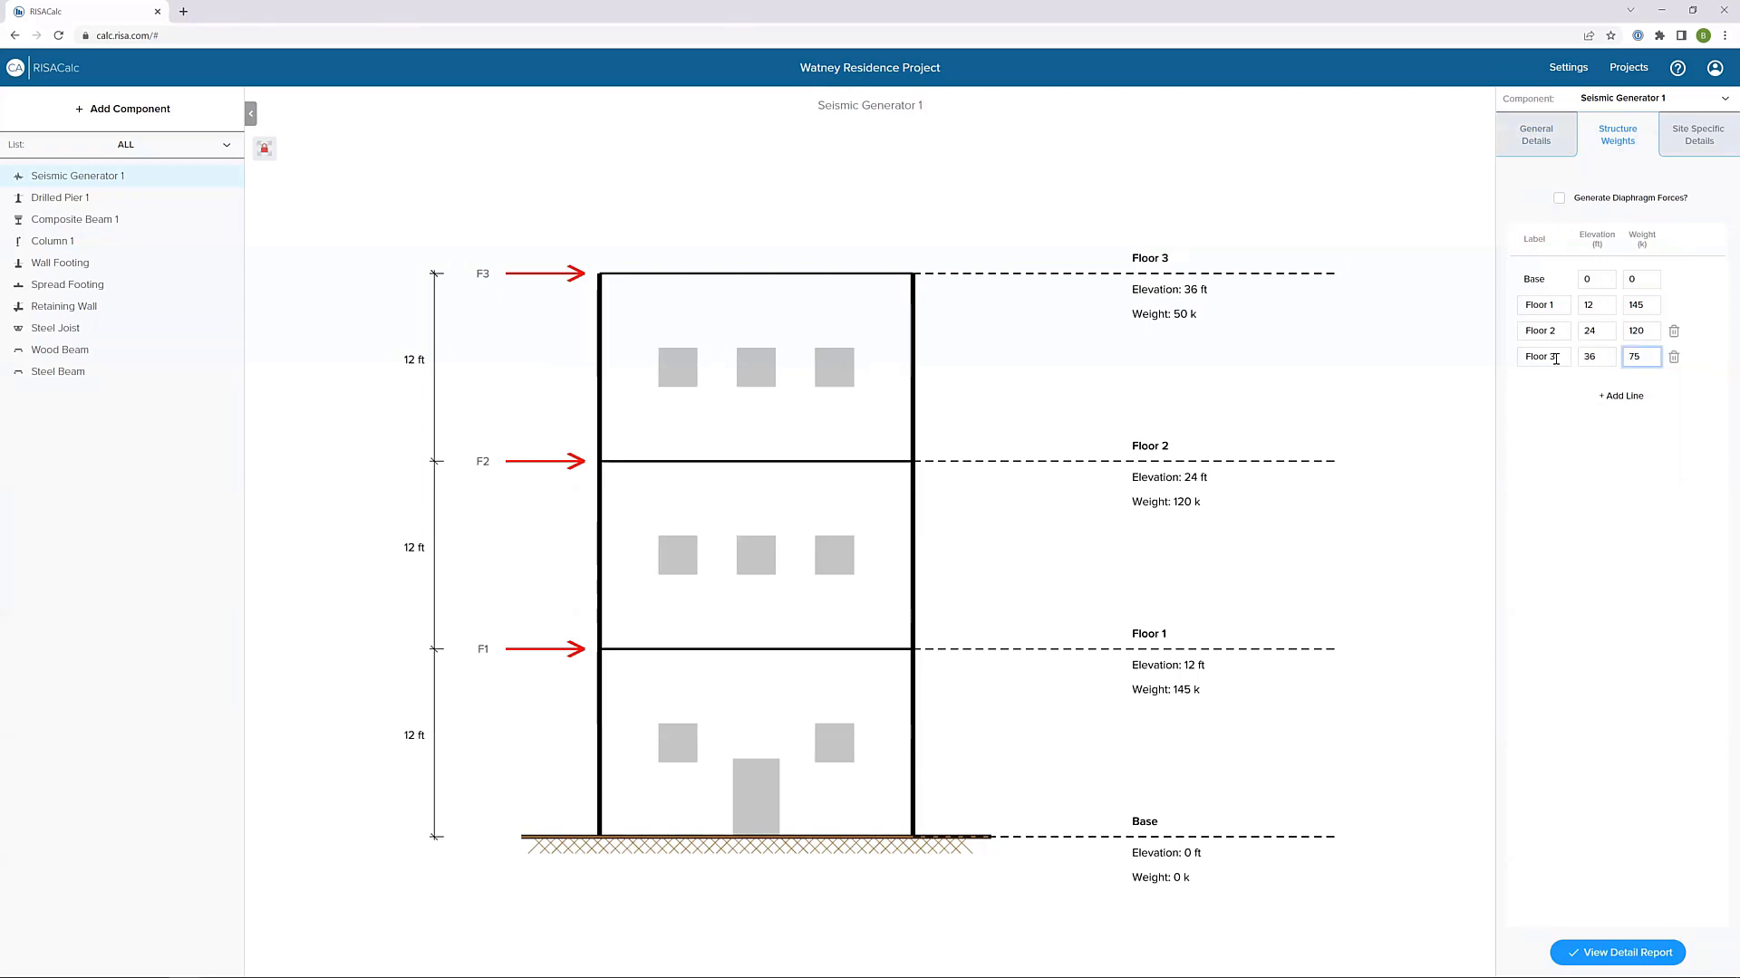
{"action": "key", "text": "Tab"}
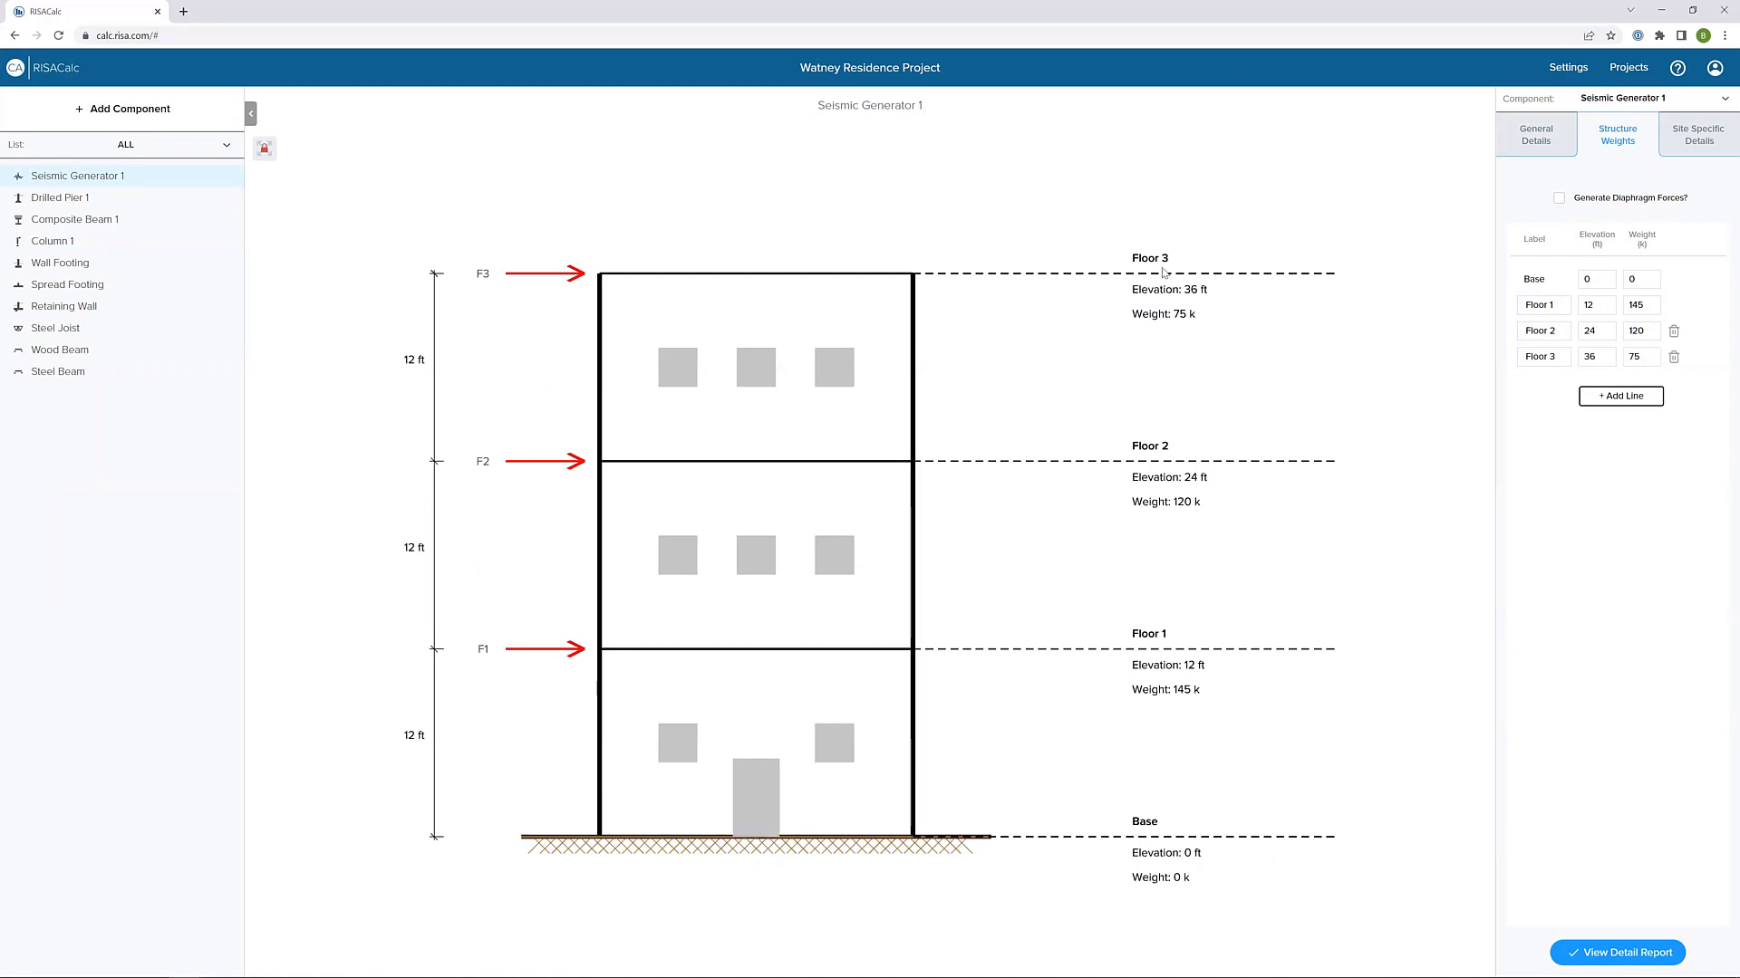
- Retrieve the site-specific spectral response accelerations by looking up the site's ZIP code as the address
{"action": "left_click", "coordinate": [1690, 143]}
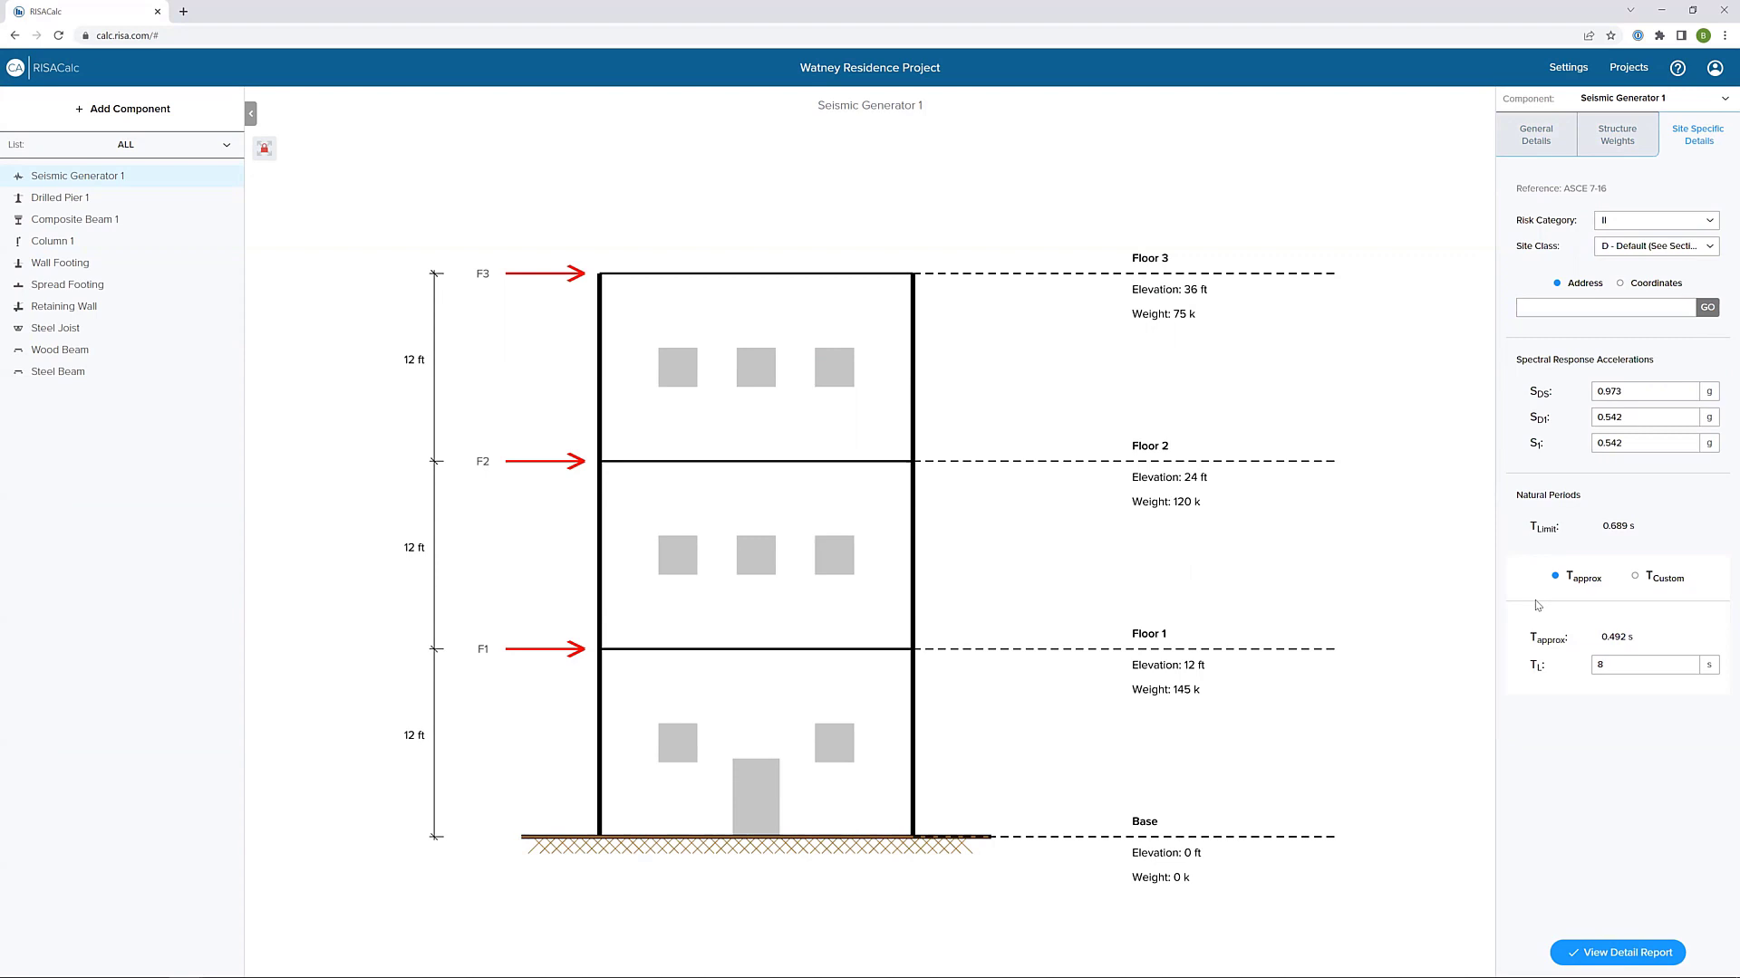
{"action": "left_click", "coordinate": [1644, 310]}
{"action": "type", "text": "92610"}
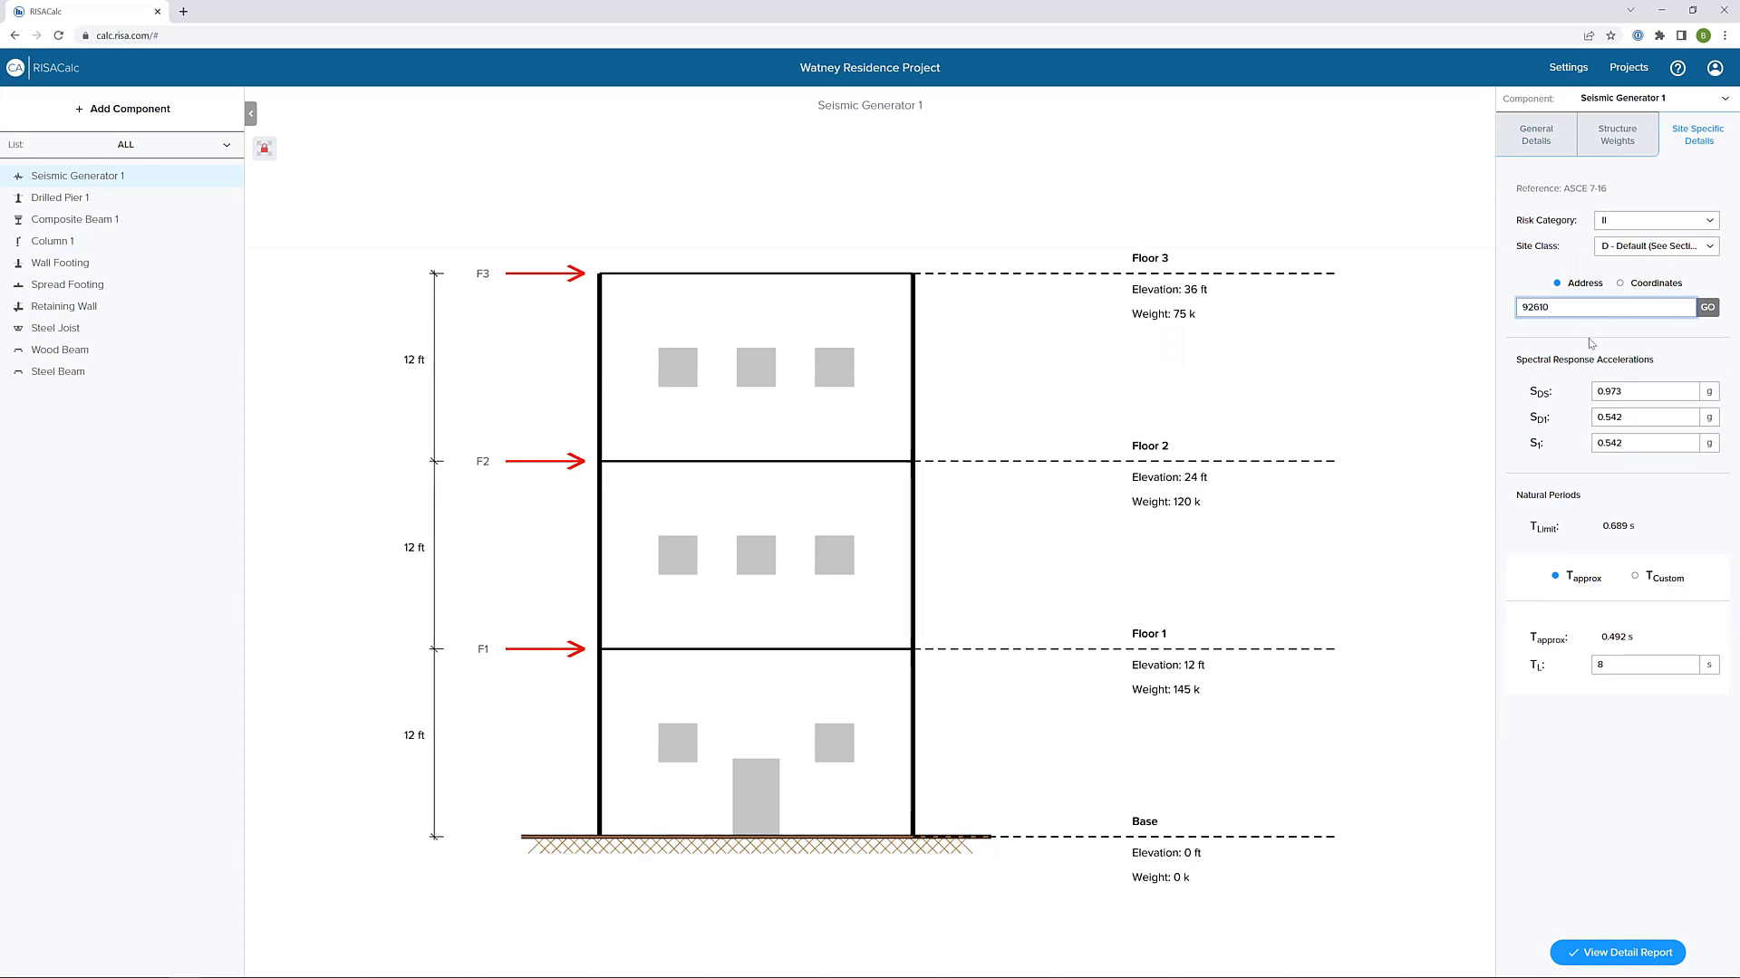
{"action": "left_click", "coordinate": [1707, 308]}
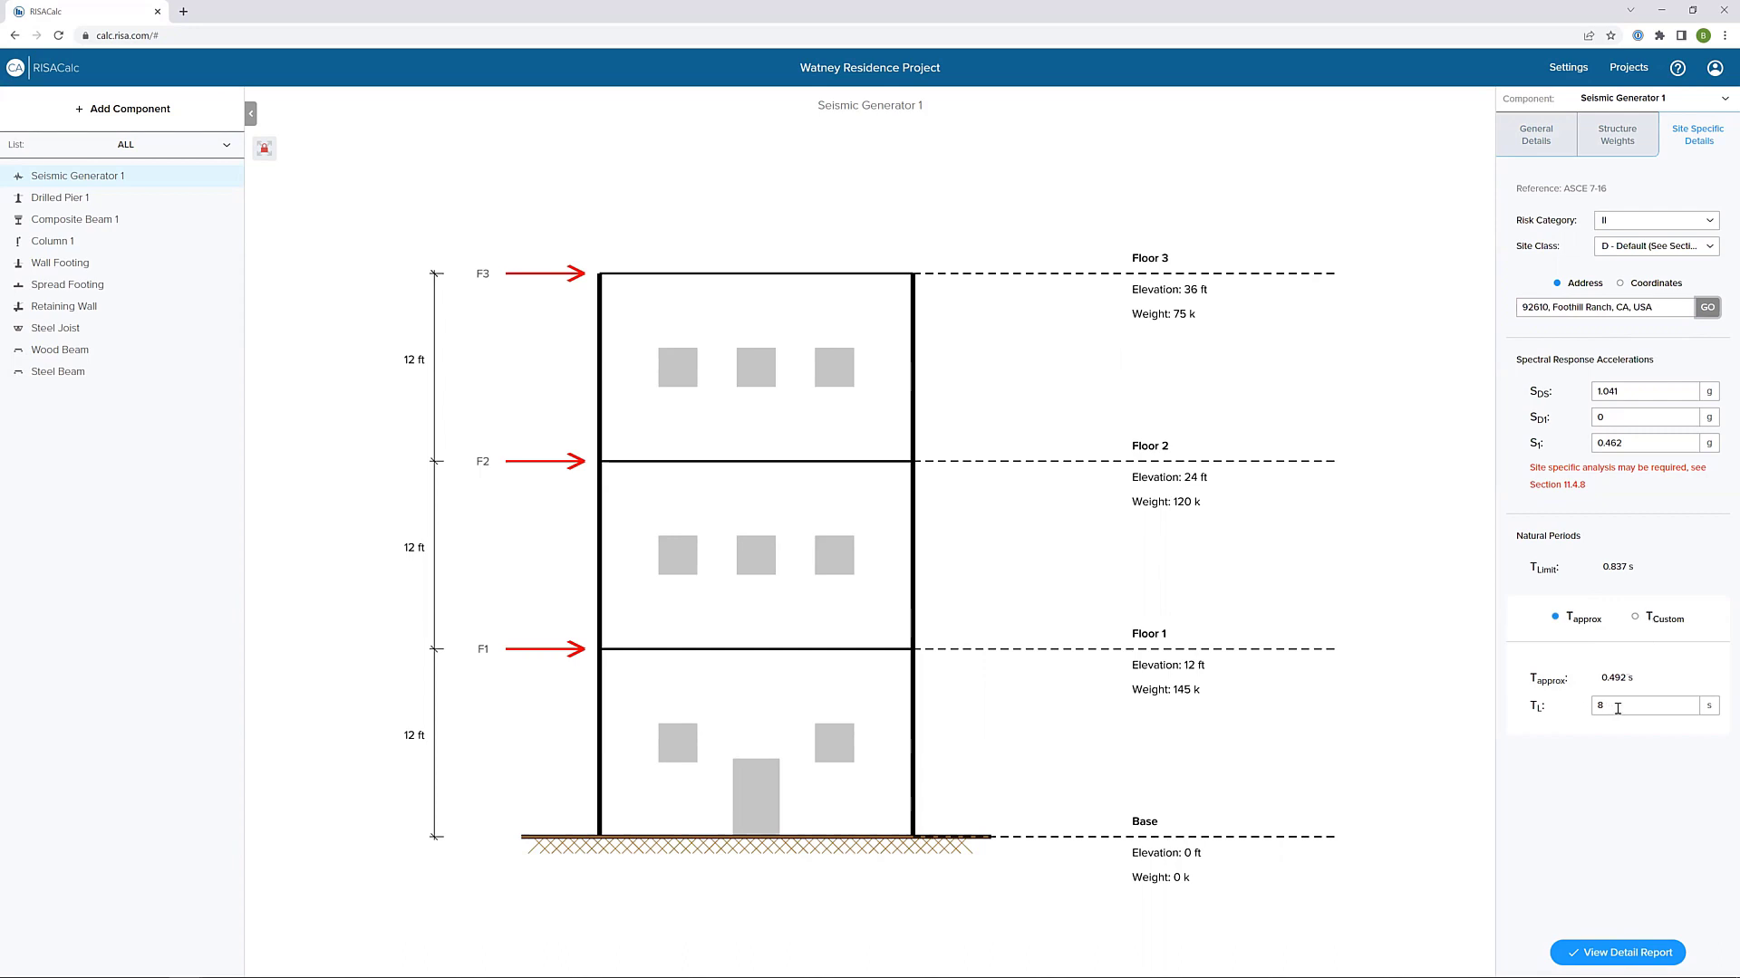
- Examine the seismic generator's detail report at full size, including force results and story force distribution, and close it
{"action": "left_click", "coordinate": [1657, 958]}
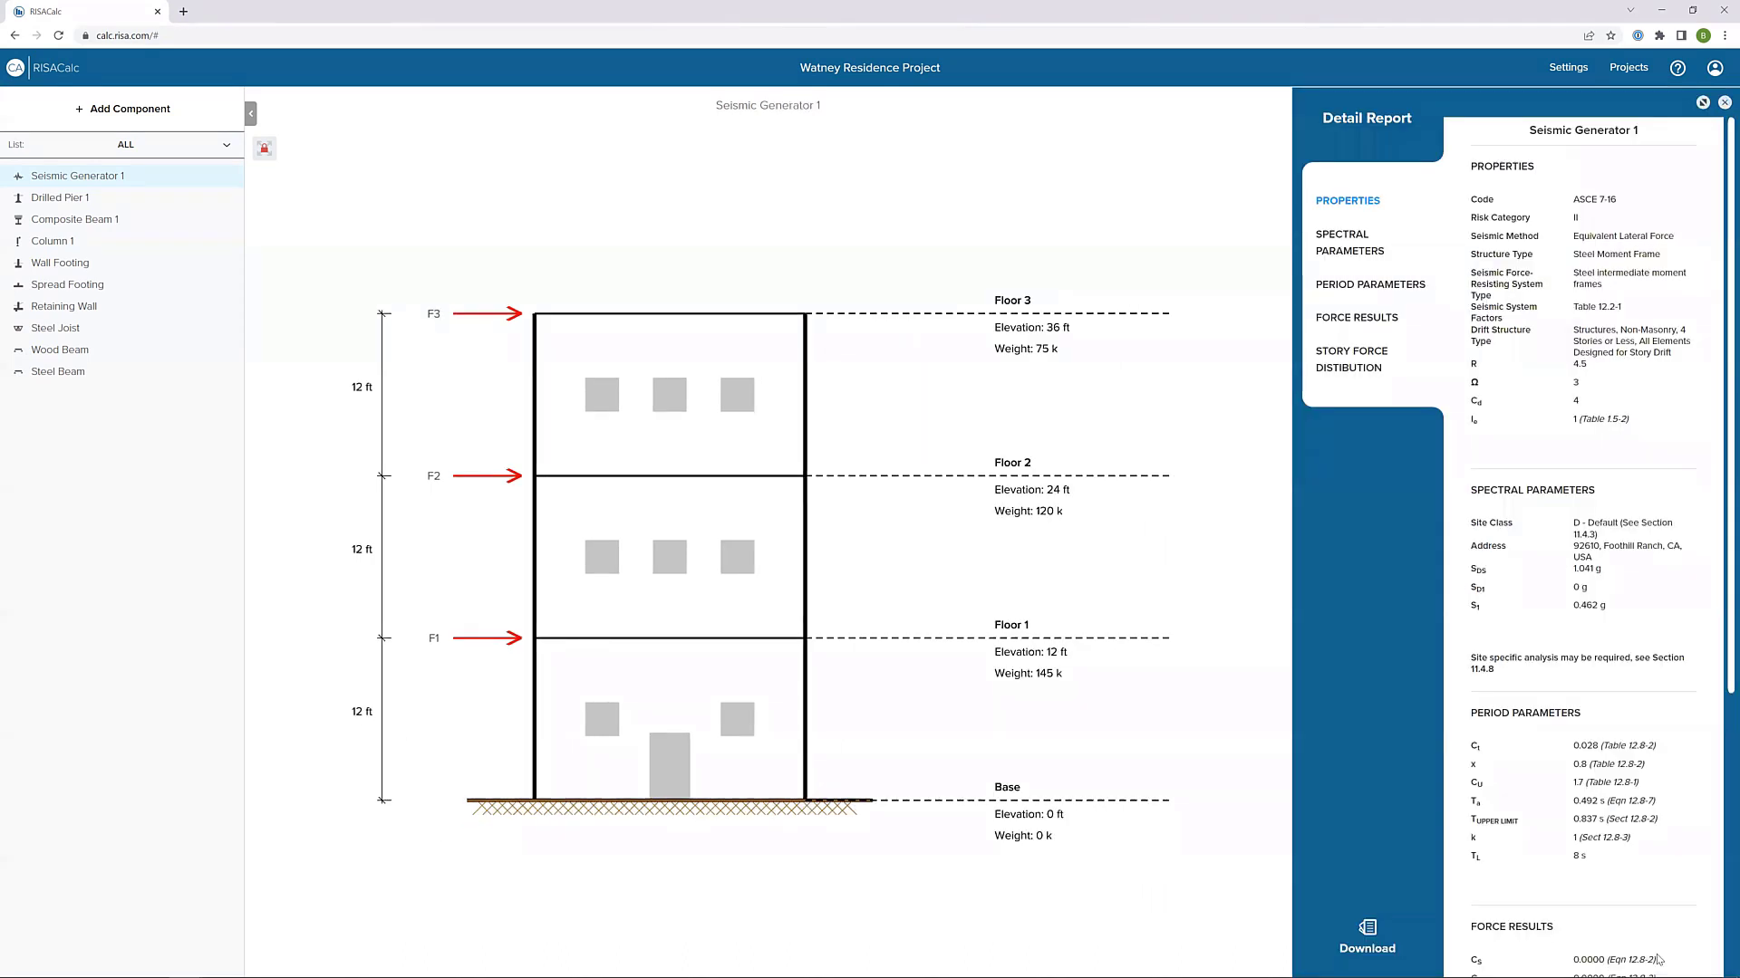
{"action": "left_click", "coordinate": [1702, 103]}
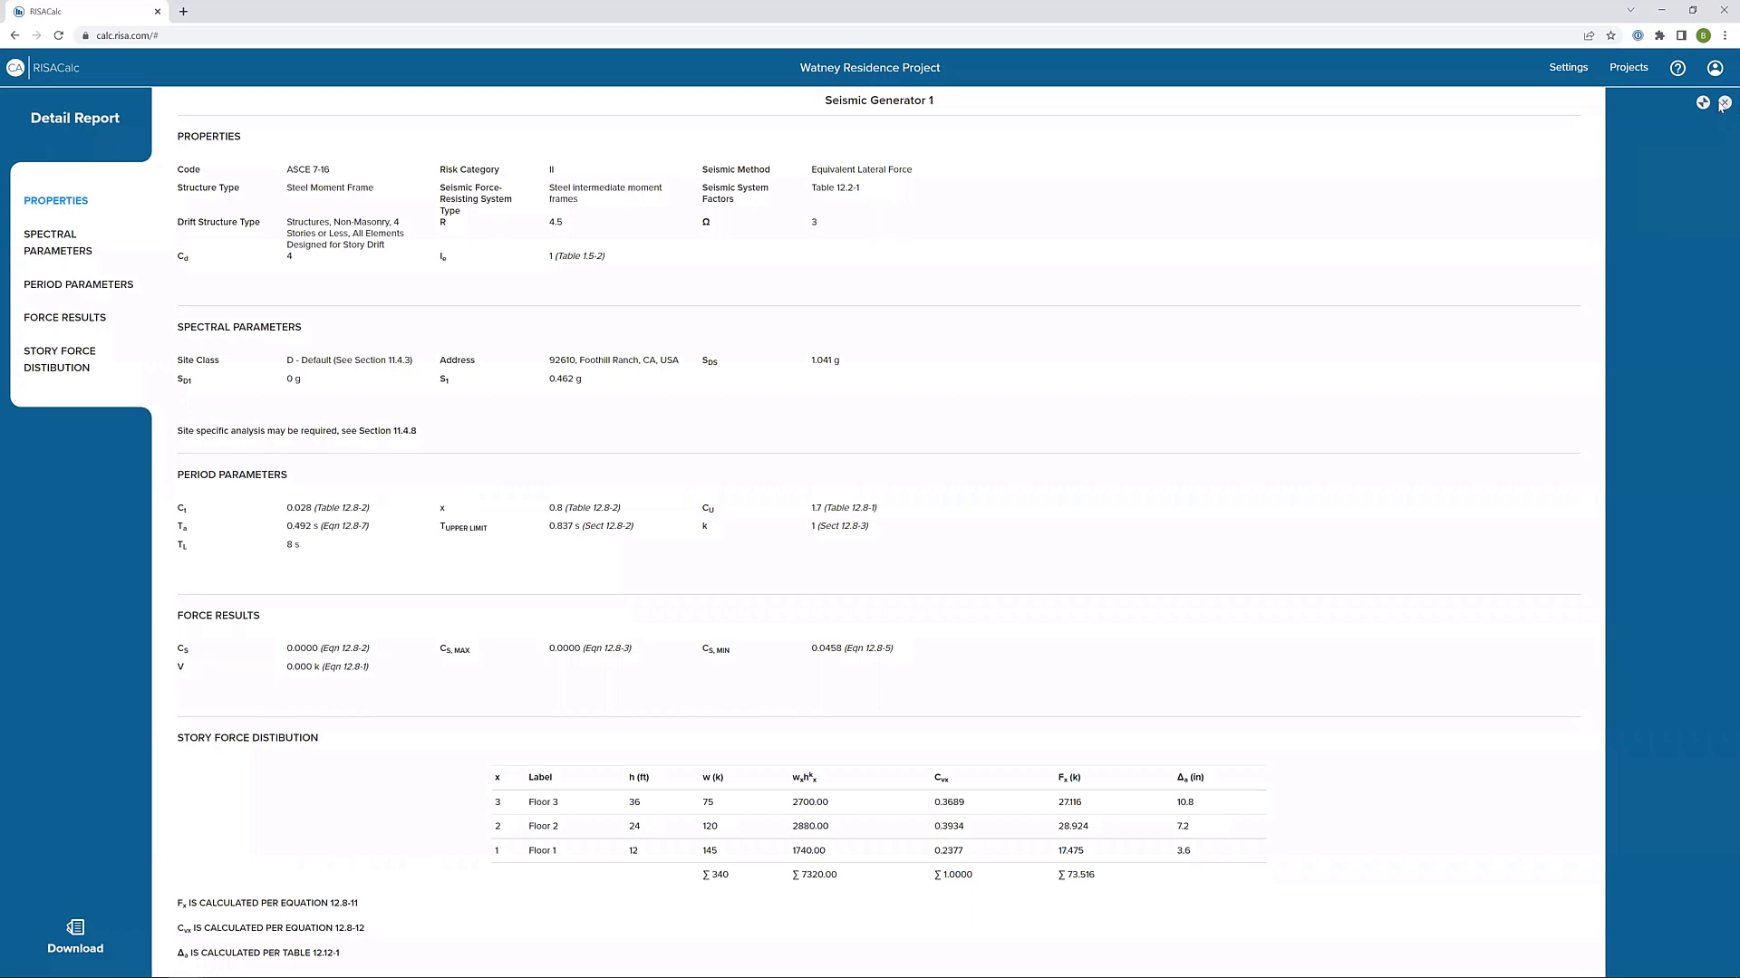
{"action": "left_click", "coordinate": [1723, 103]}
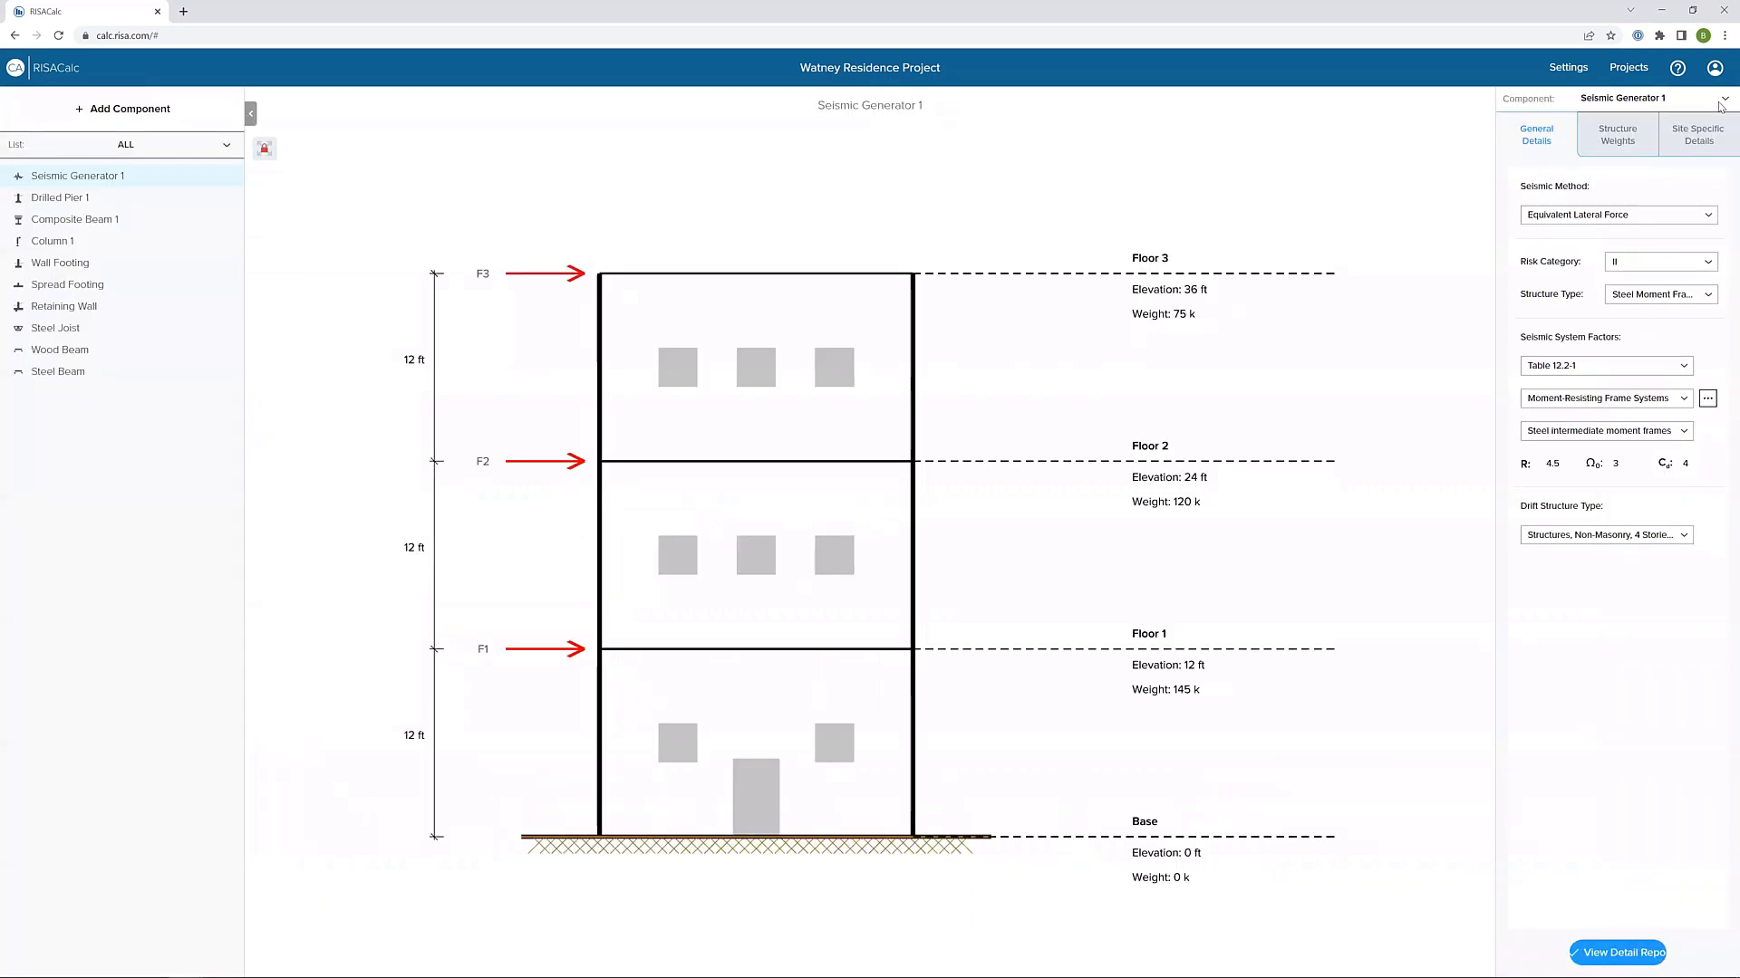
- Change the seismic method to Nonstructural Component and choose Signs and Billboards from Table 13.5-1 for the system factors
{"action": "left_click", "coordinate": [1627, 217]}
{"action": "left_click", "coordinate": [1586, 267]}
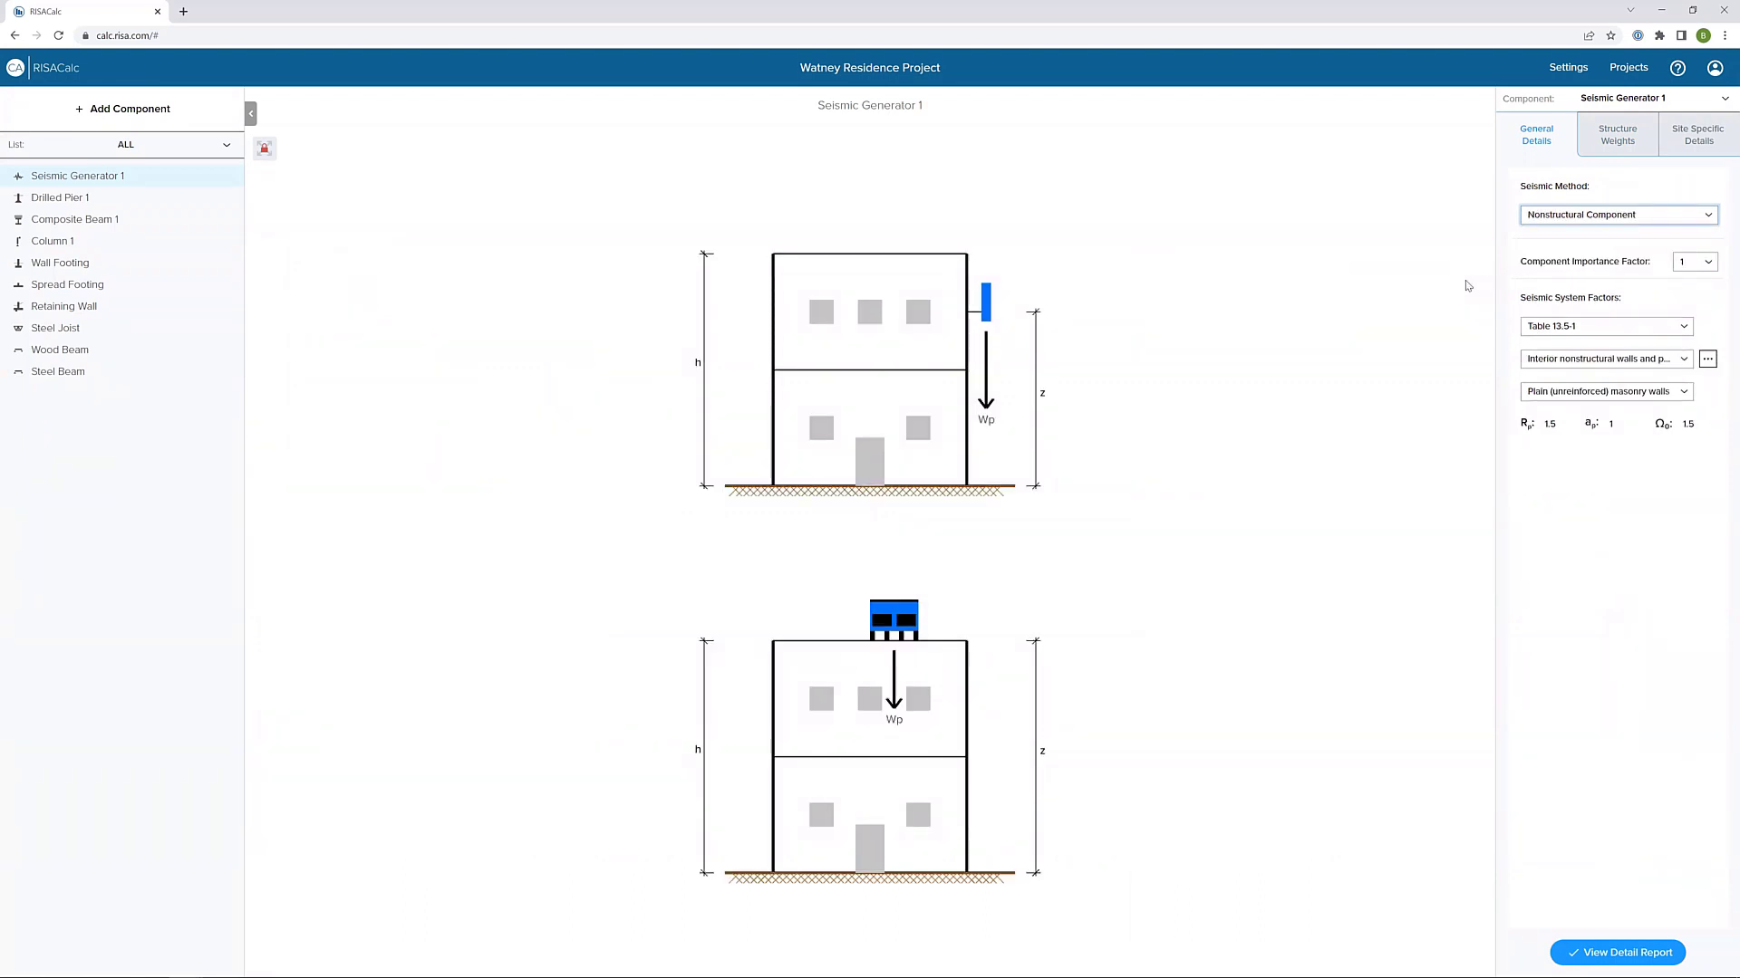
{"action": "left_click", "coordinate": [1707, 361]}
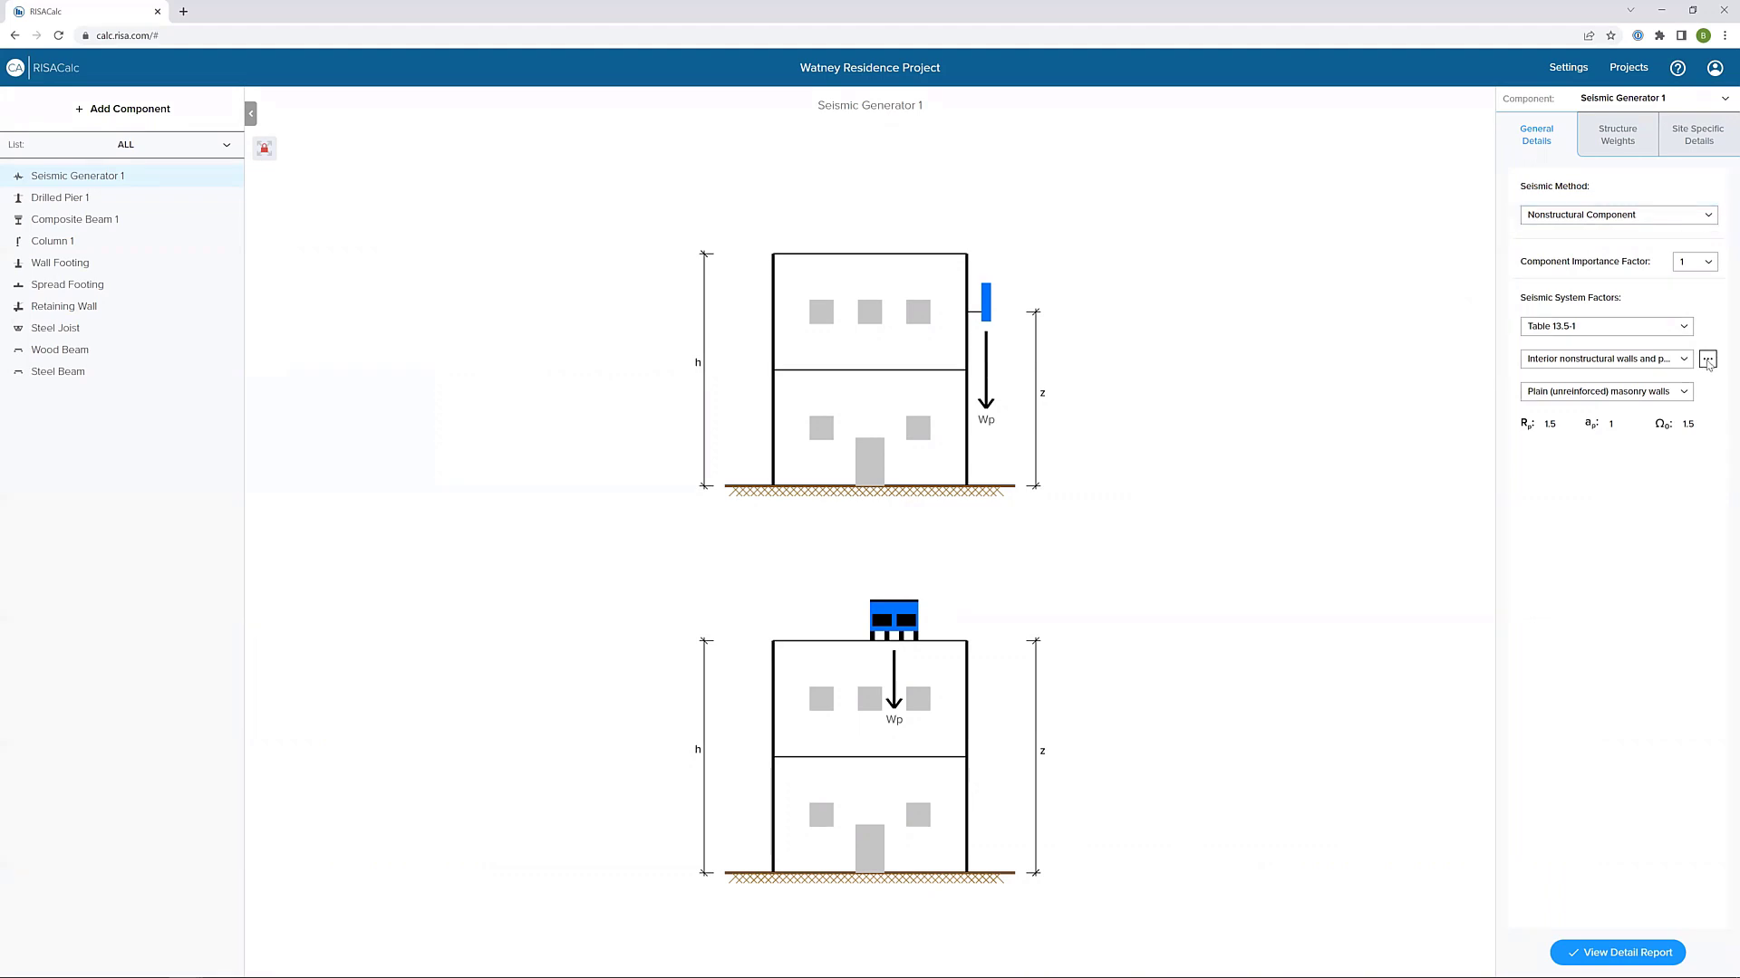
{"action": "scroll", "coordinate": [711, 291], "scroll_direction": "down", "scroll_amount": 2}
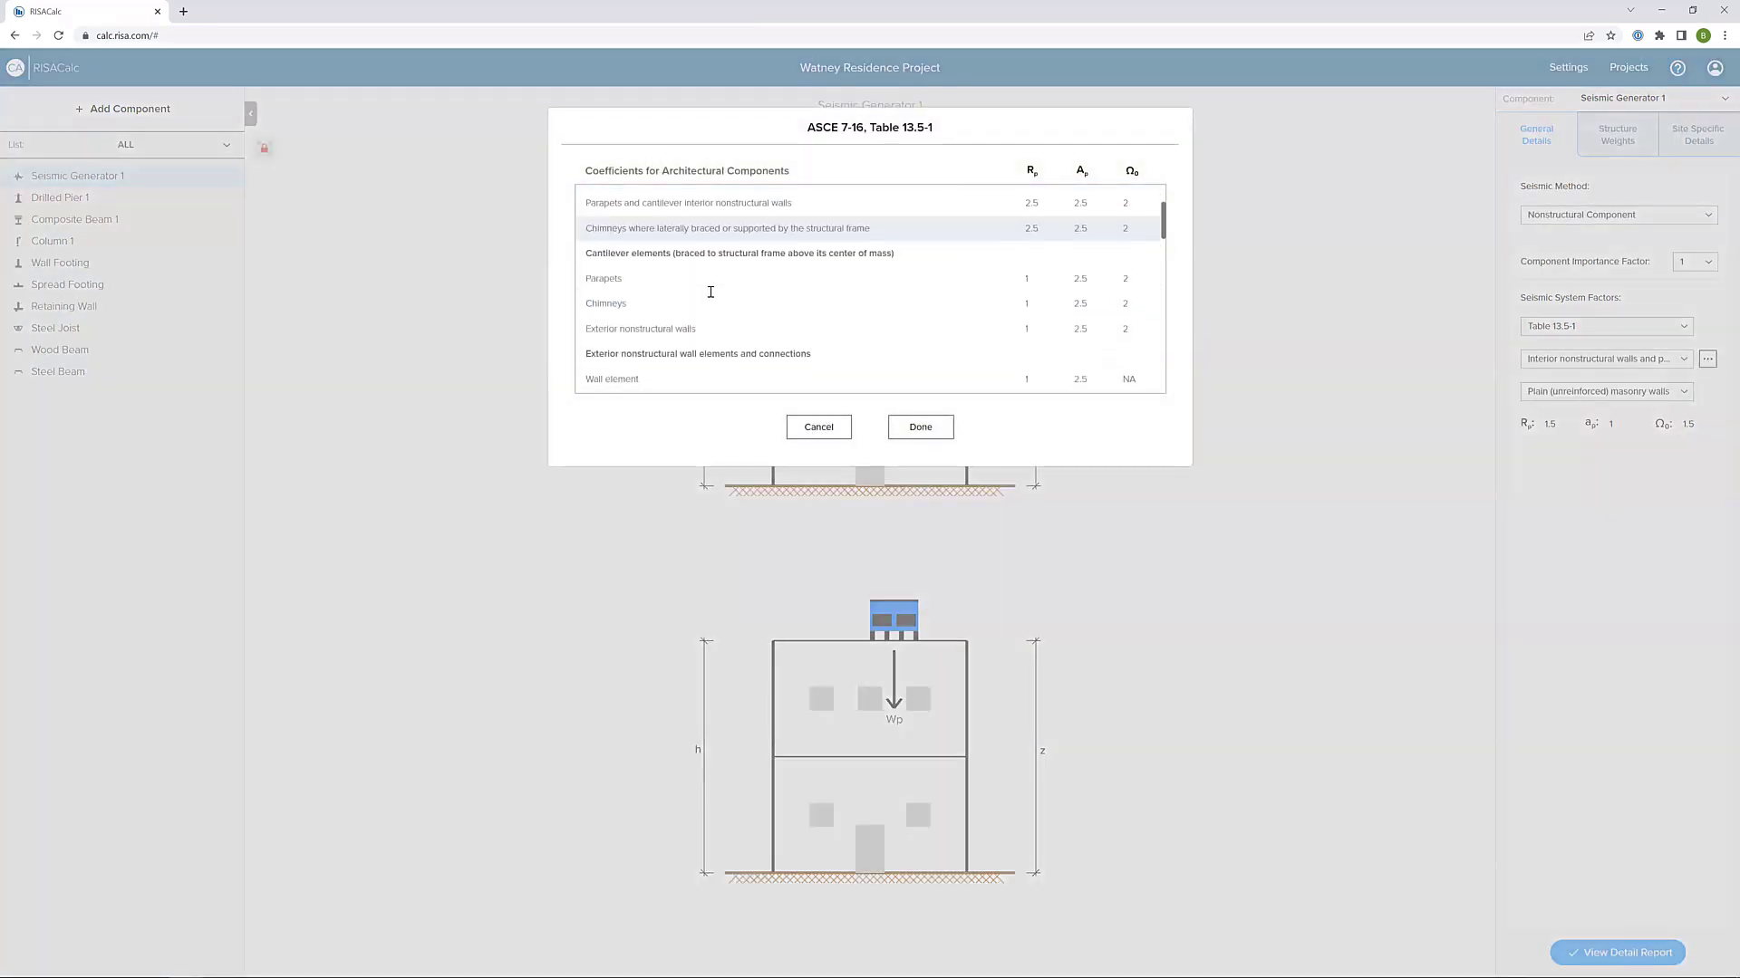
{"action": "scroll", "coordinate": [710, 292], "scroll_direction": "down", "scroll_amount": 6}
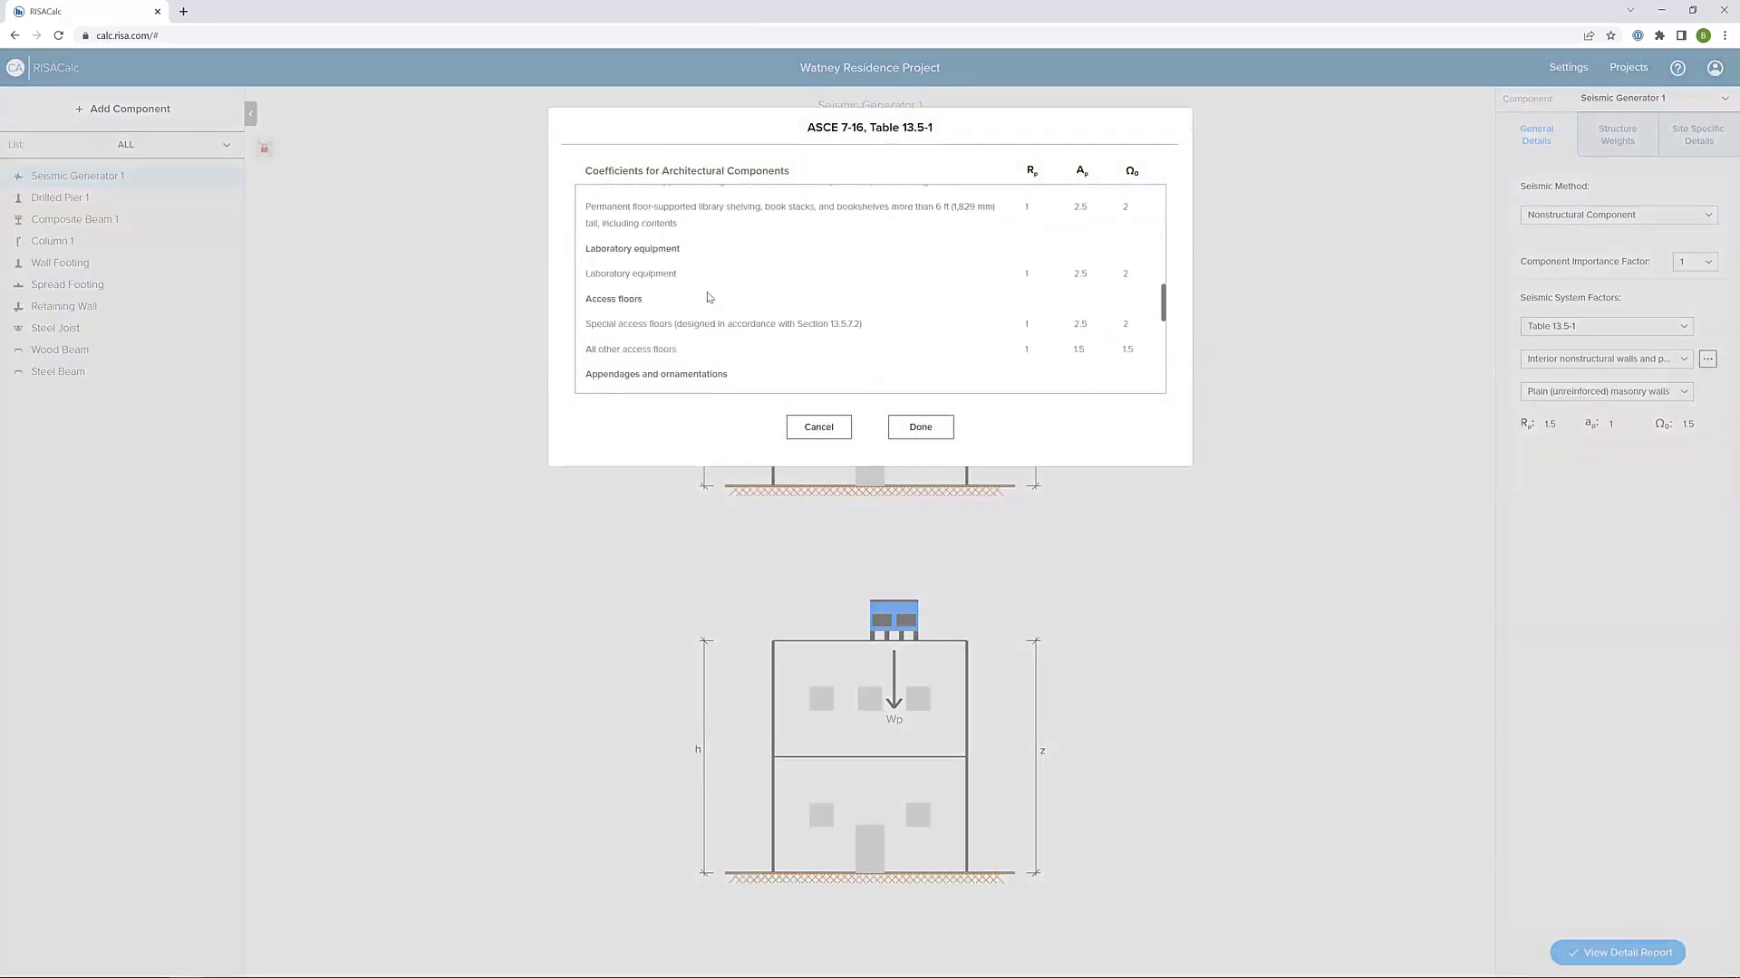
{"action": "scroll", "coordinate": [705, 290], "scroll_direction": "up", "scroll_amount": 6}
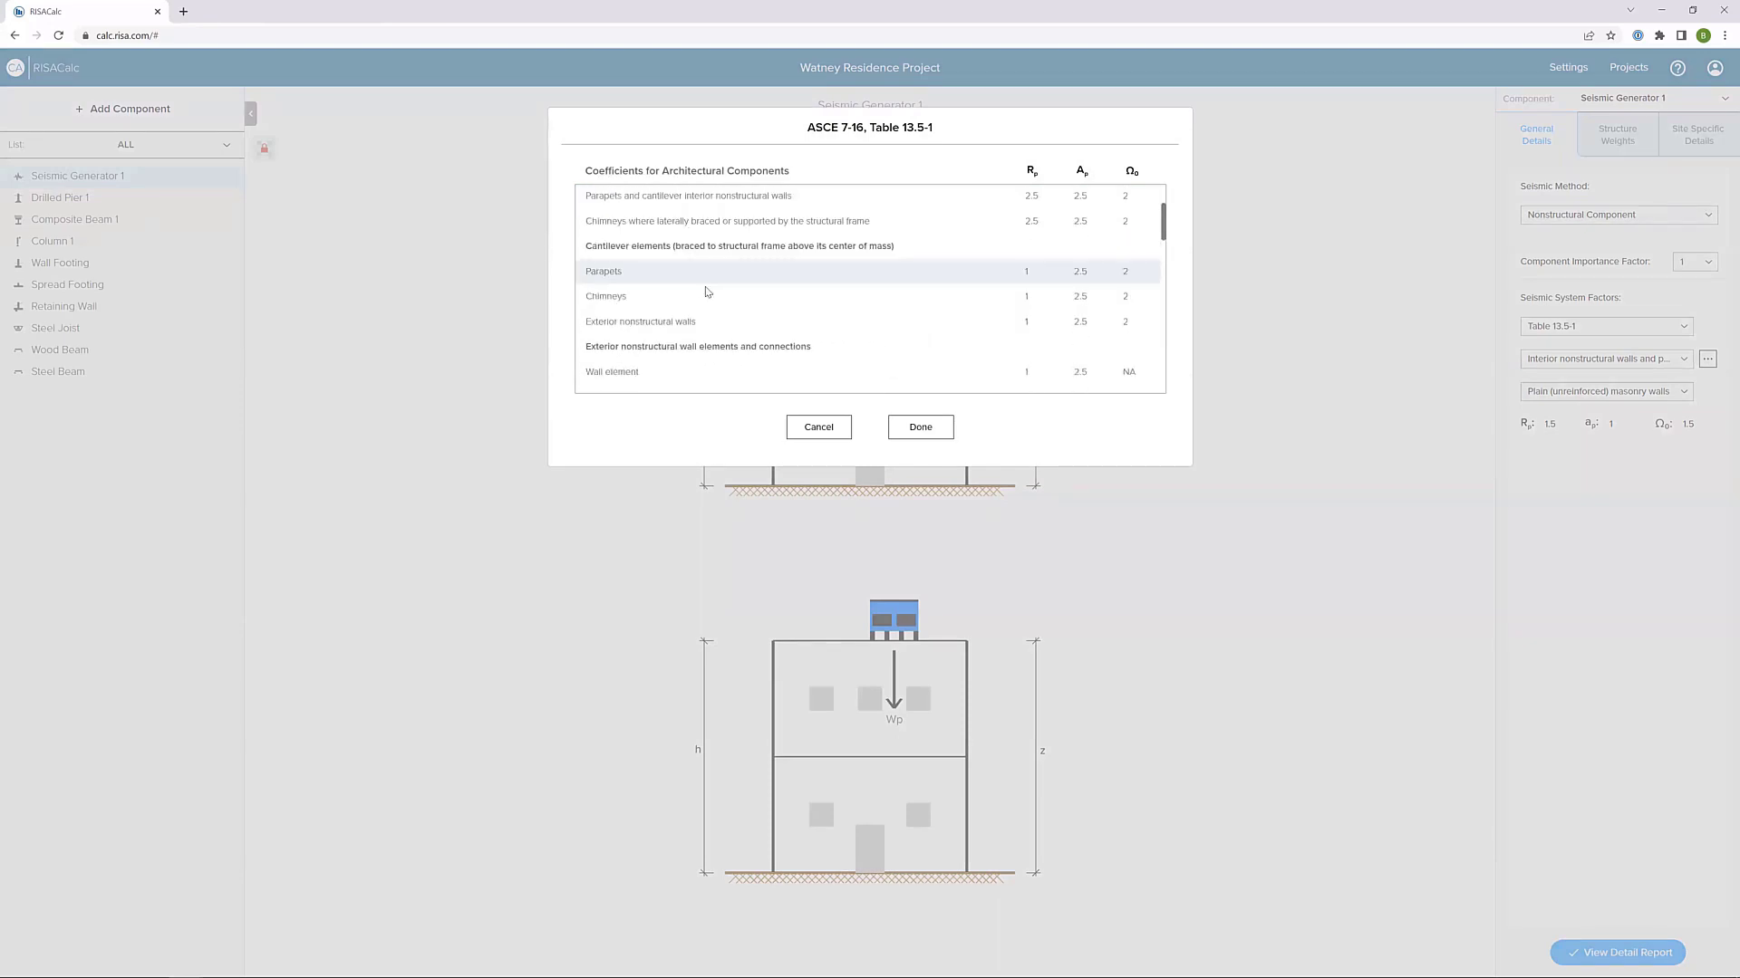
{"action": "scroll", "coordinate": [706, 289], "scroll_direction": "down", "scroll_amount": 8}
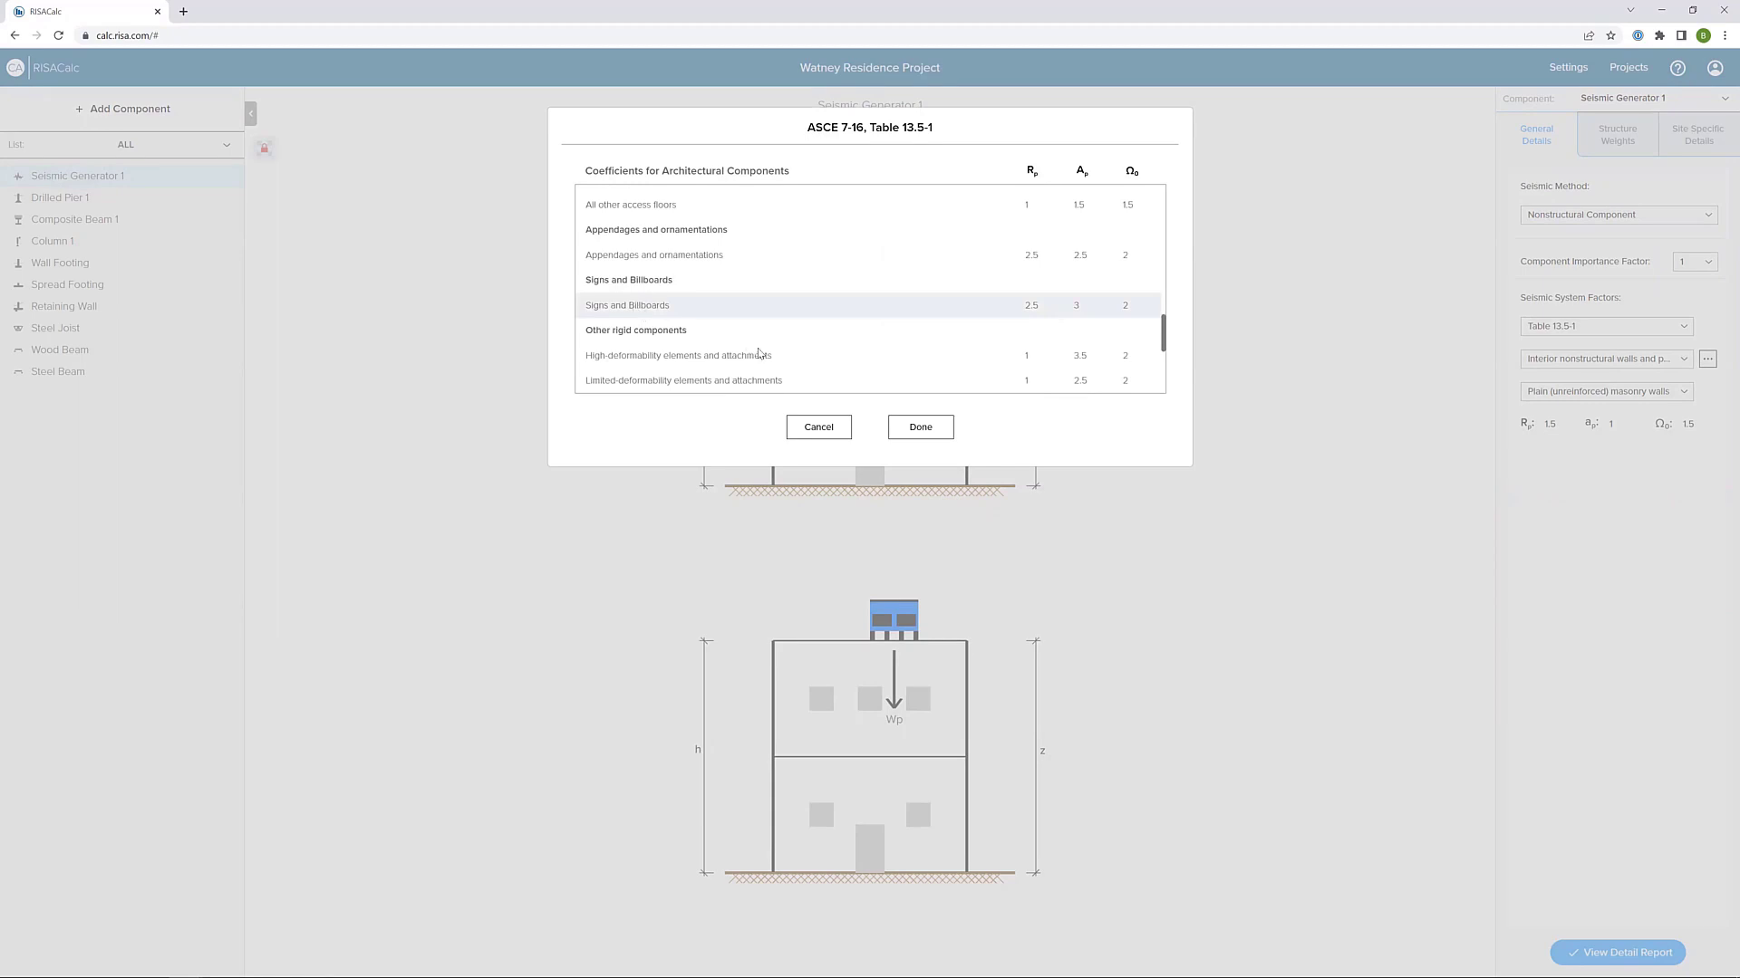
{"action": "left_click", "coordinate": [901, 427]}
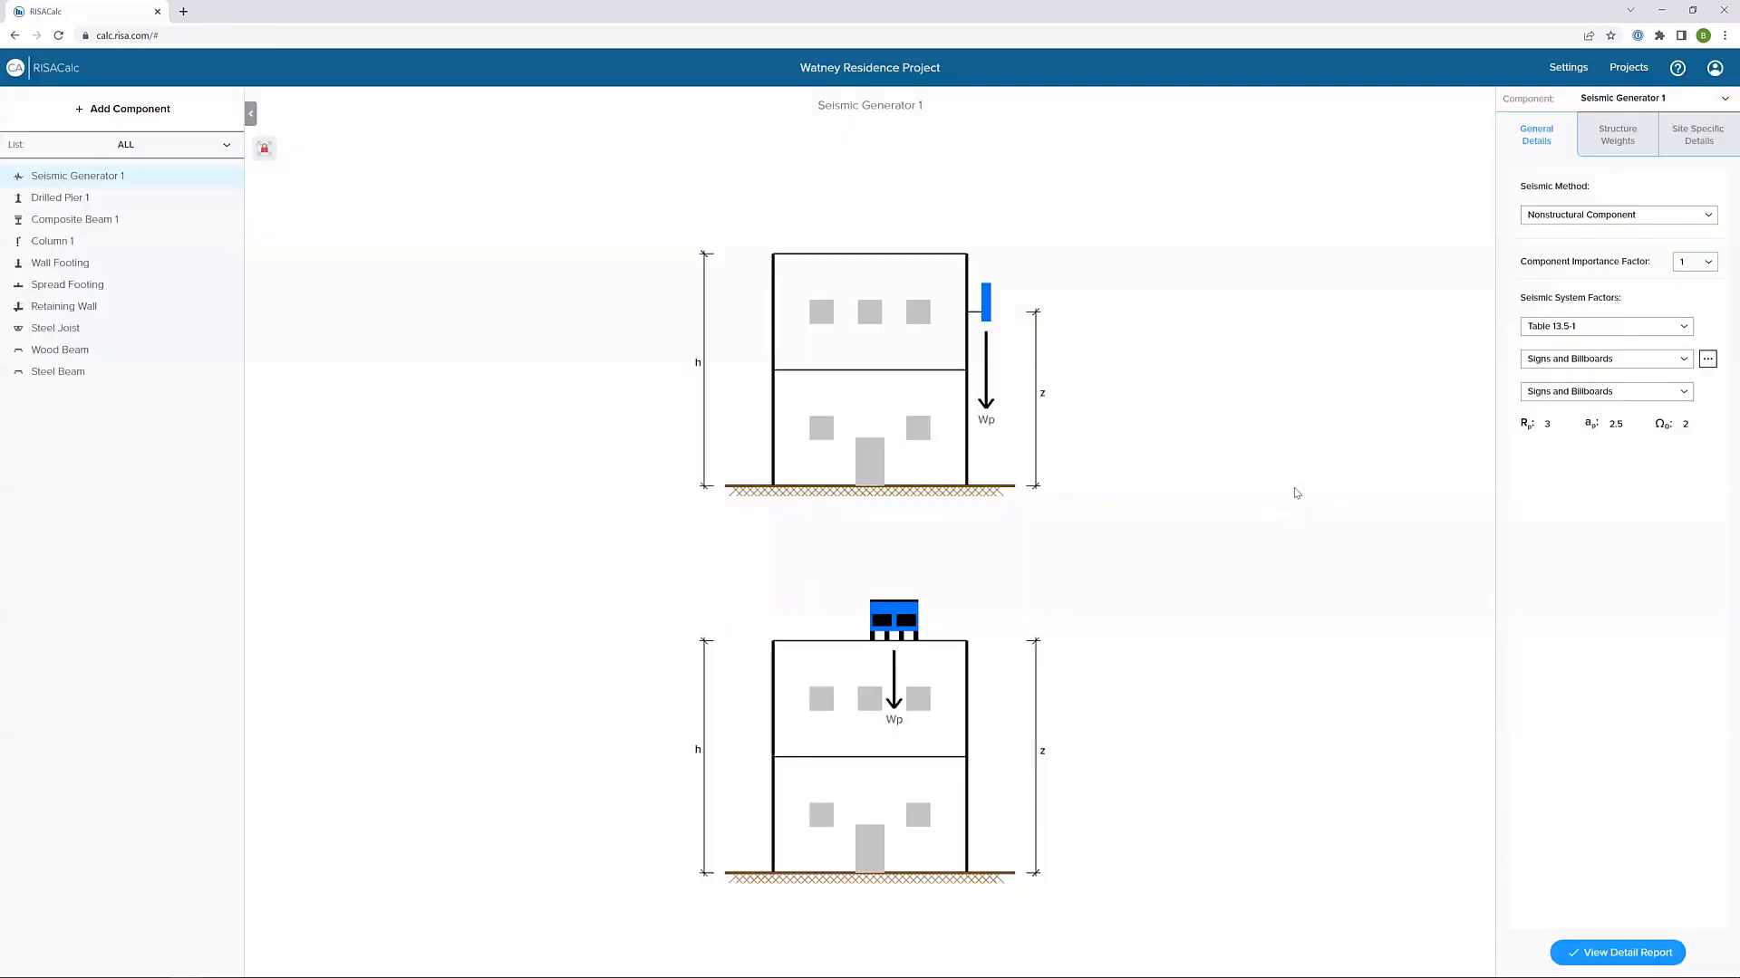
- Set the attachment height to 25 ft, average roof height to 30 ft and component operating weight to 135 k, and show the site-specific details
{"action": "left_click", "coordinate": [1620, 154]}
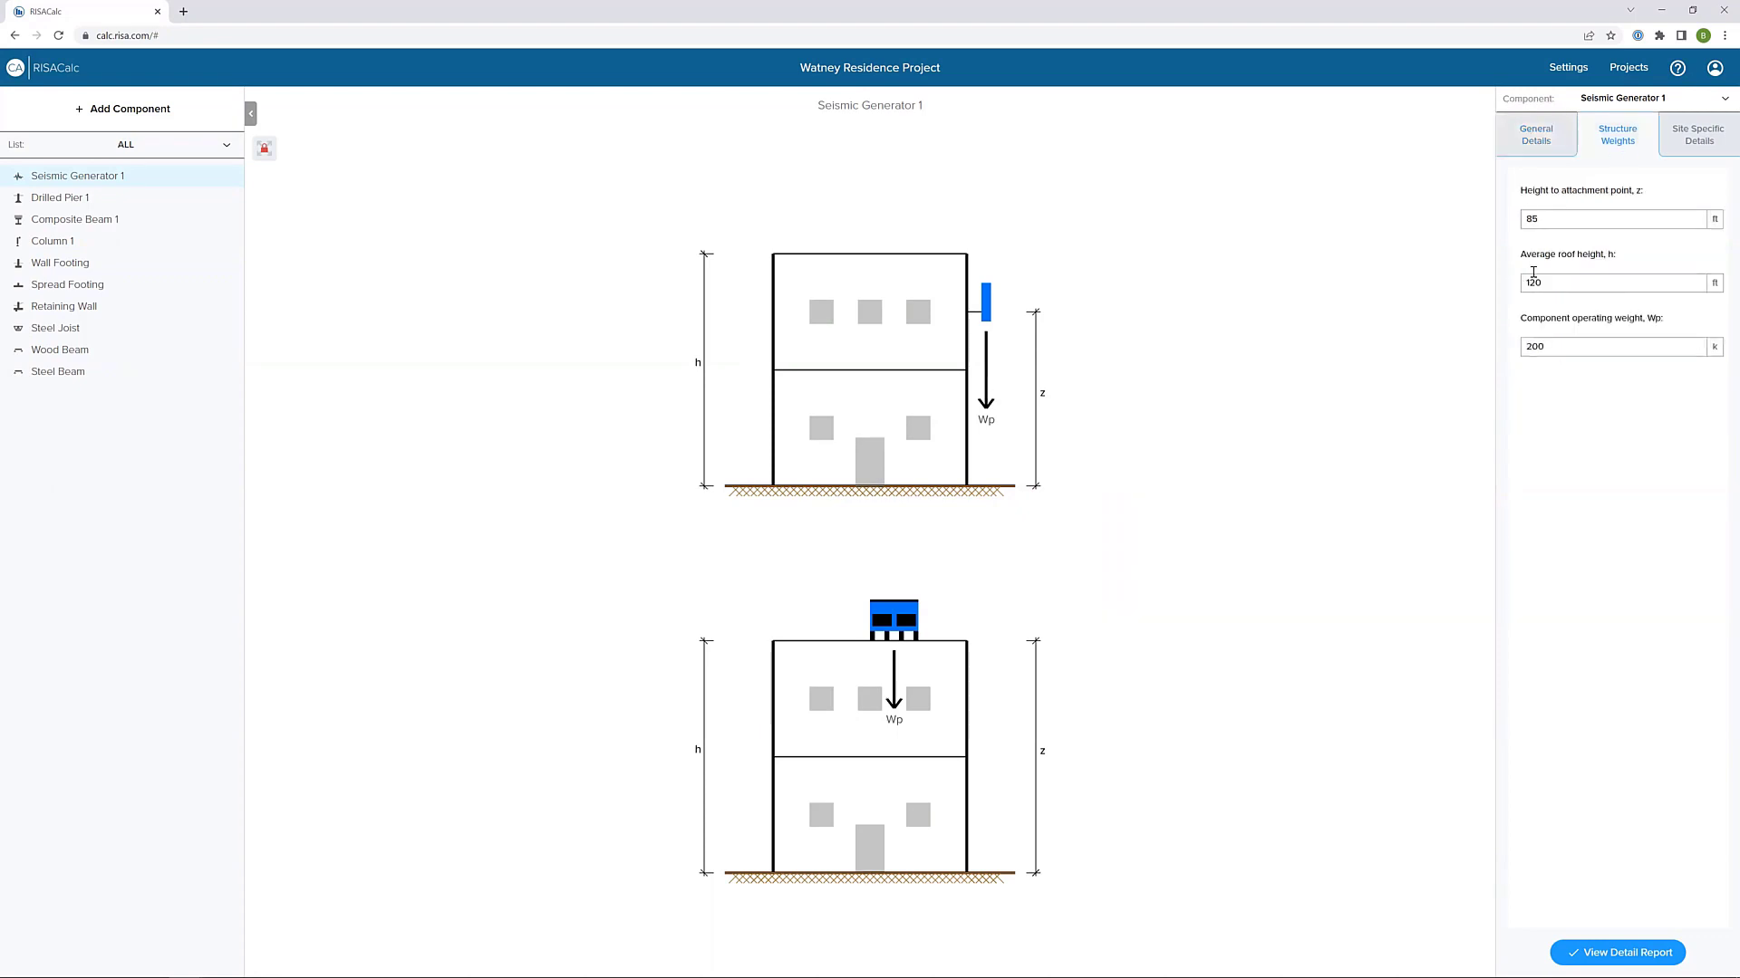
{"action": "left_click_drag", "start_coordinate": [1568, 223], "coordinate": [1487, 230]}
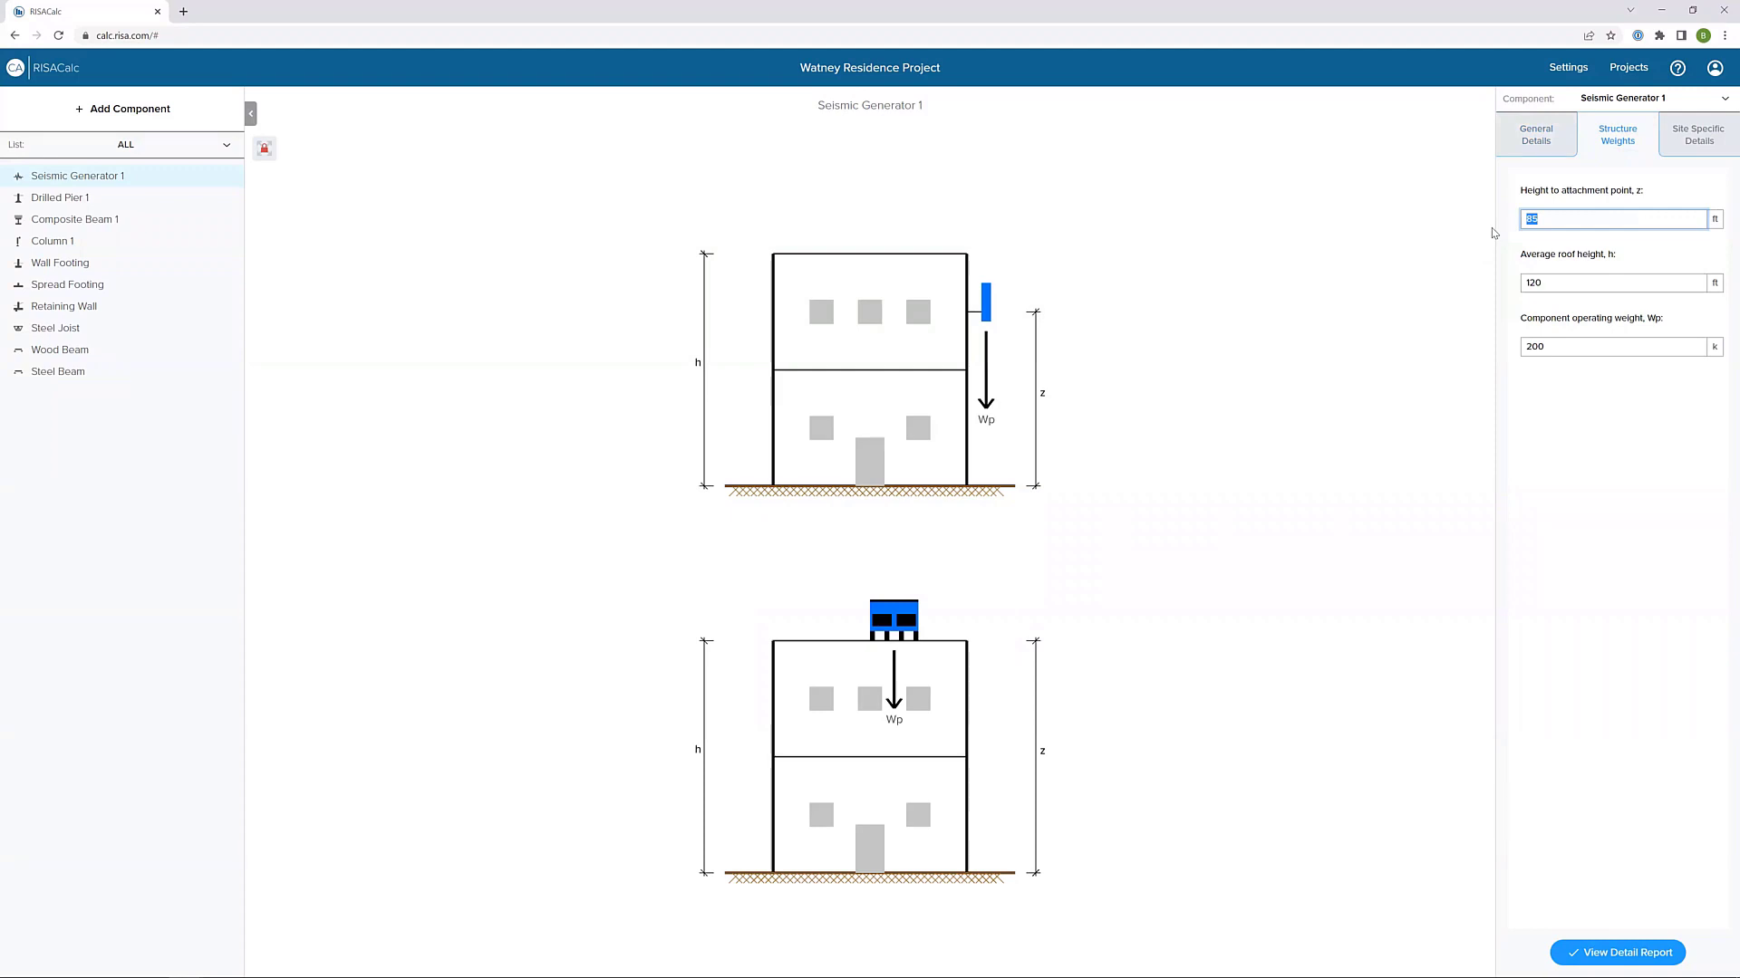
{"action": "type", "text": "25"}
{"action": "key", "text": "Tab"}
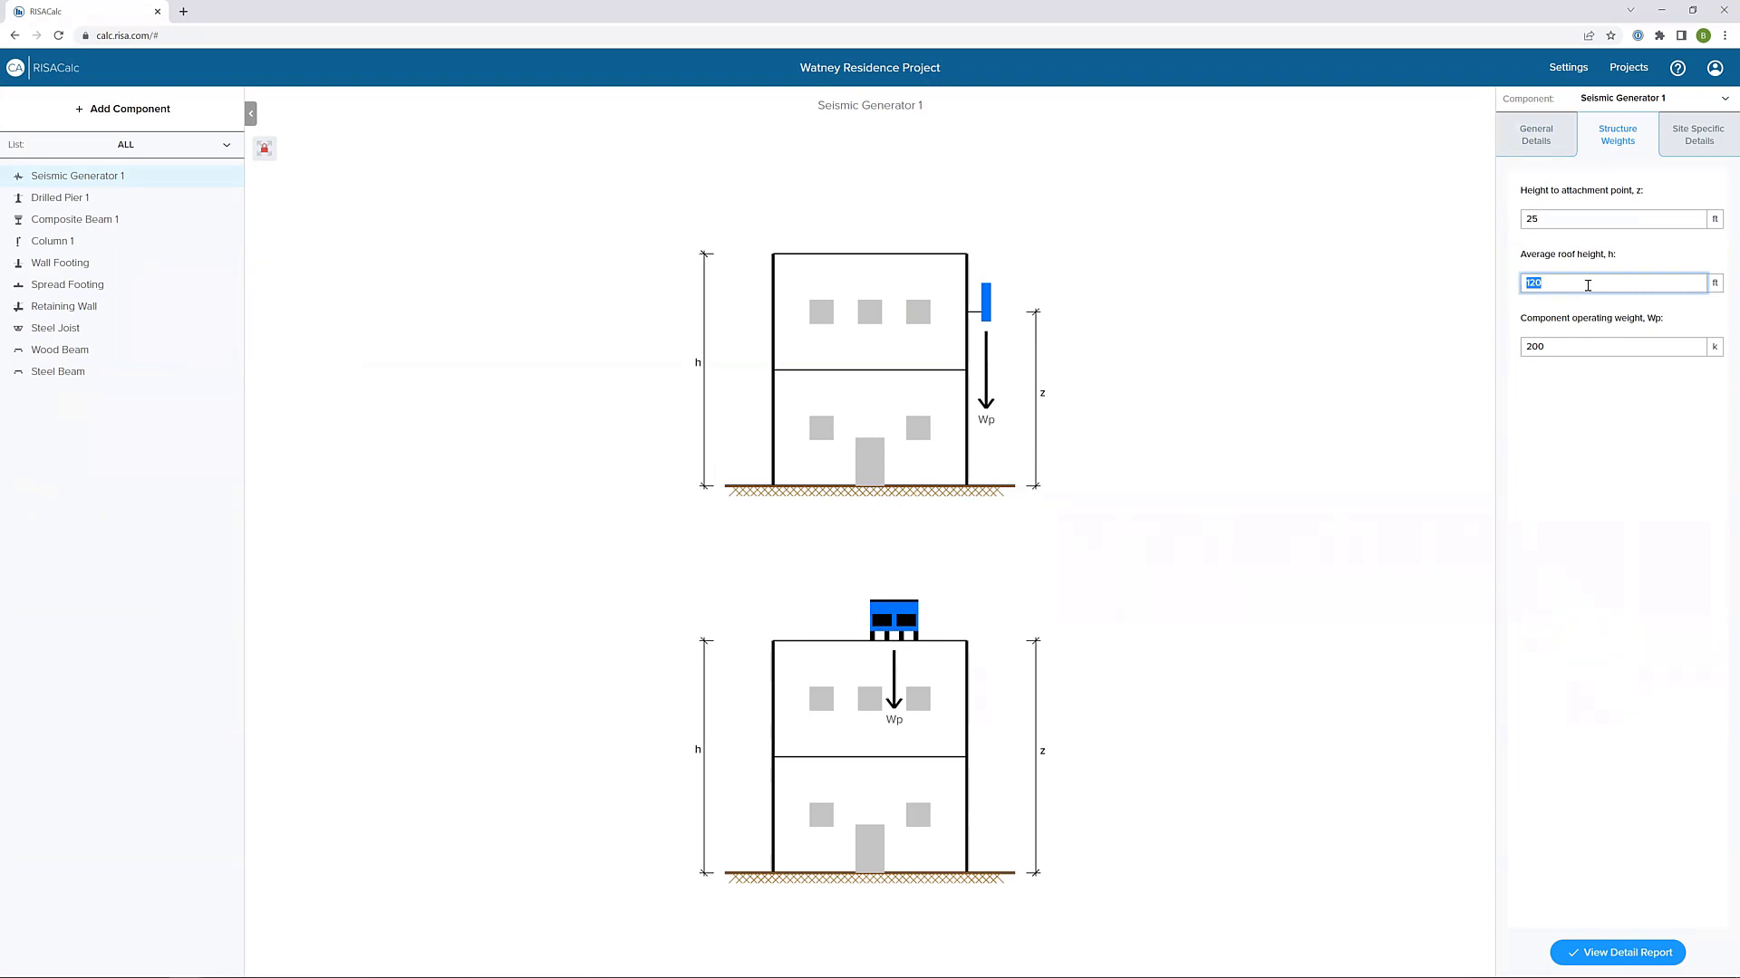
{"action": "type", "text": "30"}
{"action": "key", "text": "Tab"}
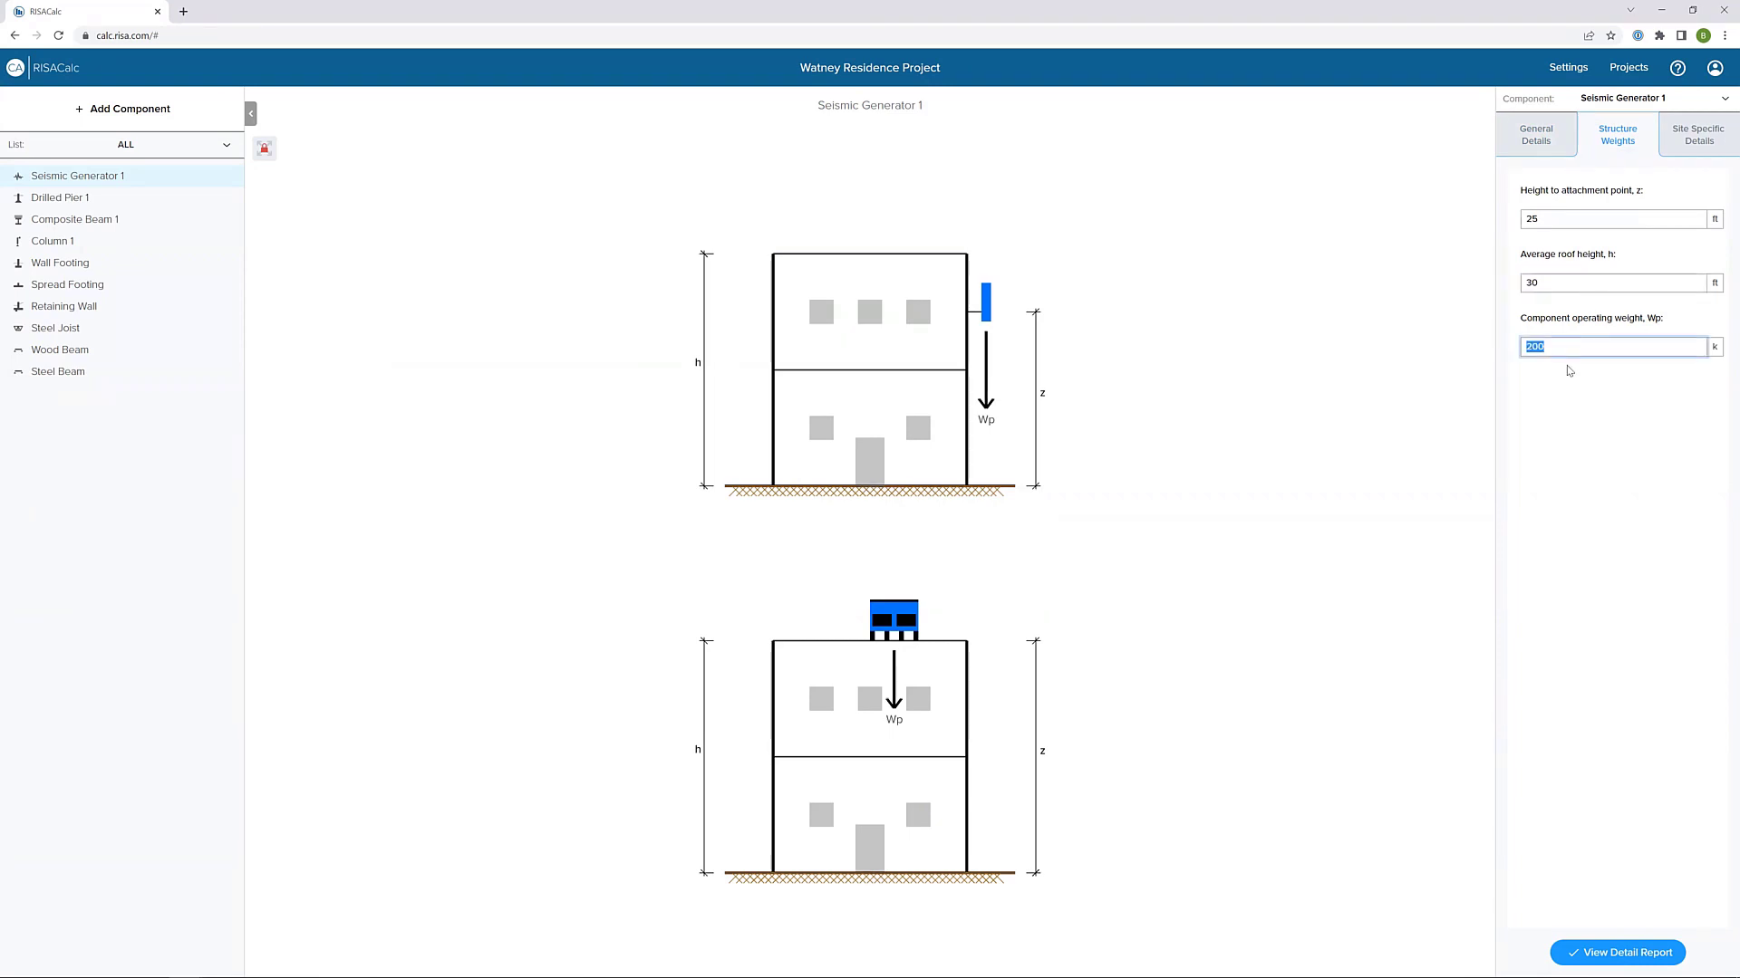
{"action": "type", "text": "135"}
{"action": "key", "text": "Tab"}
{"action": "left_click", "coordinate": [1683, 145]}
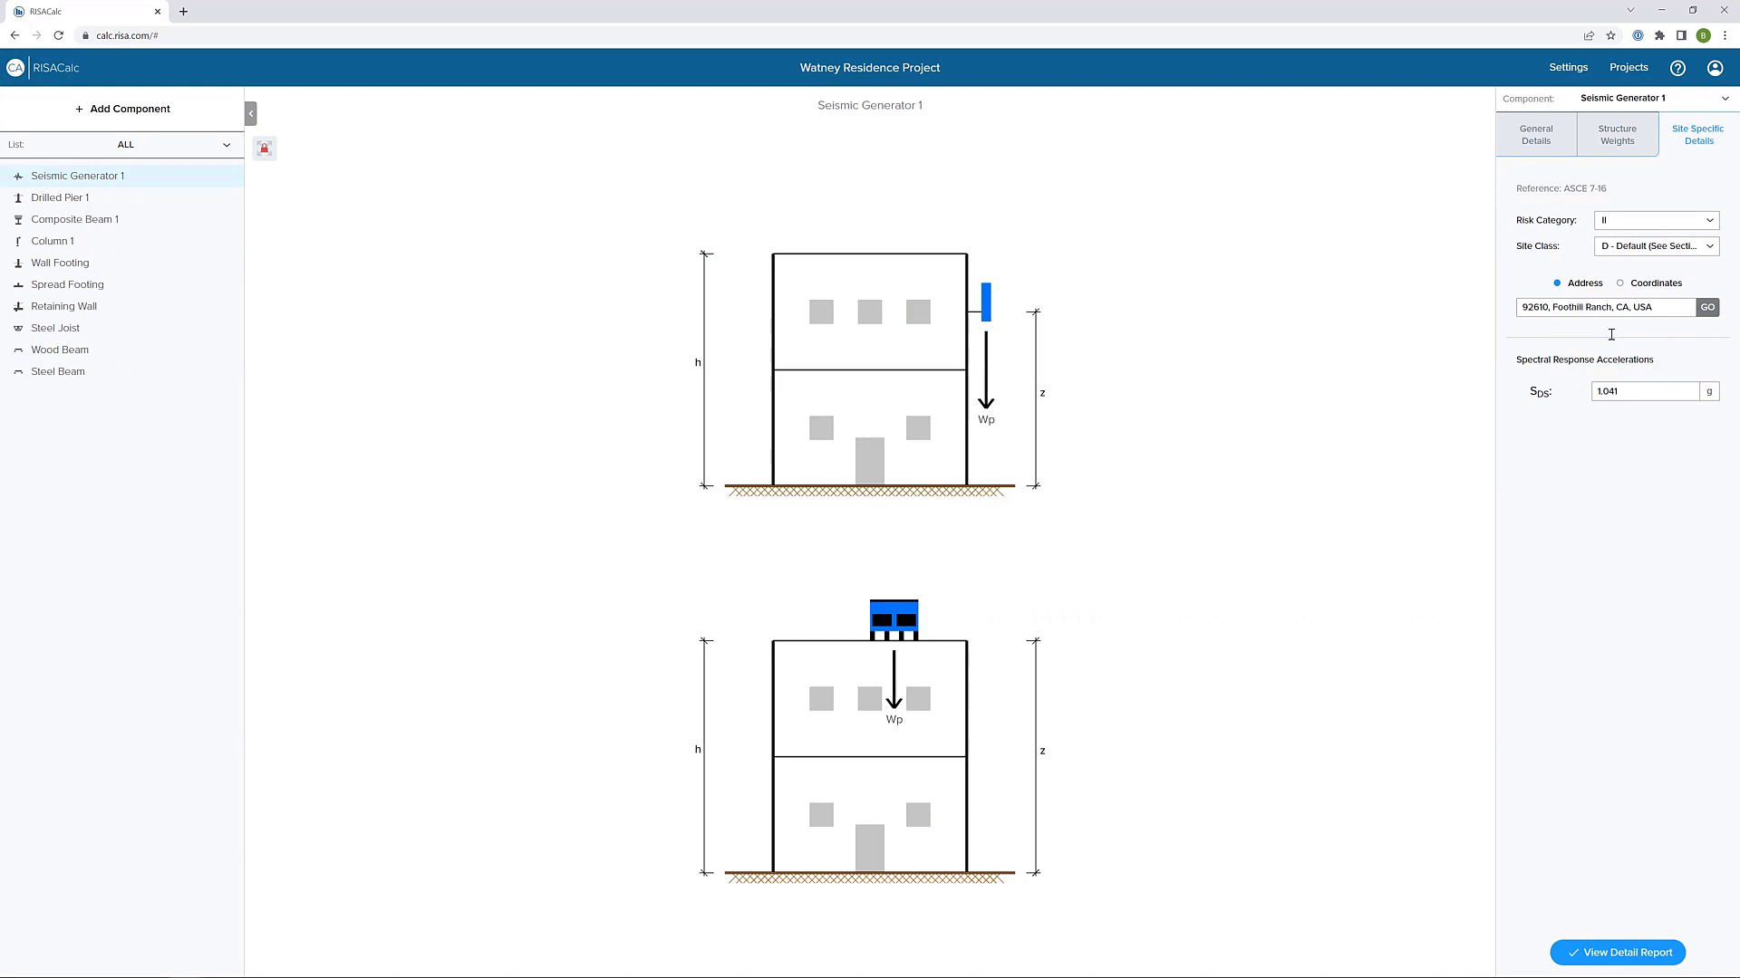
- Expand Seismic Generator 1's detail report to full size and download it as a PDF with properties, calculations and messages included
{"action": "left_click", "coordinate": [1628, 954]}
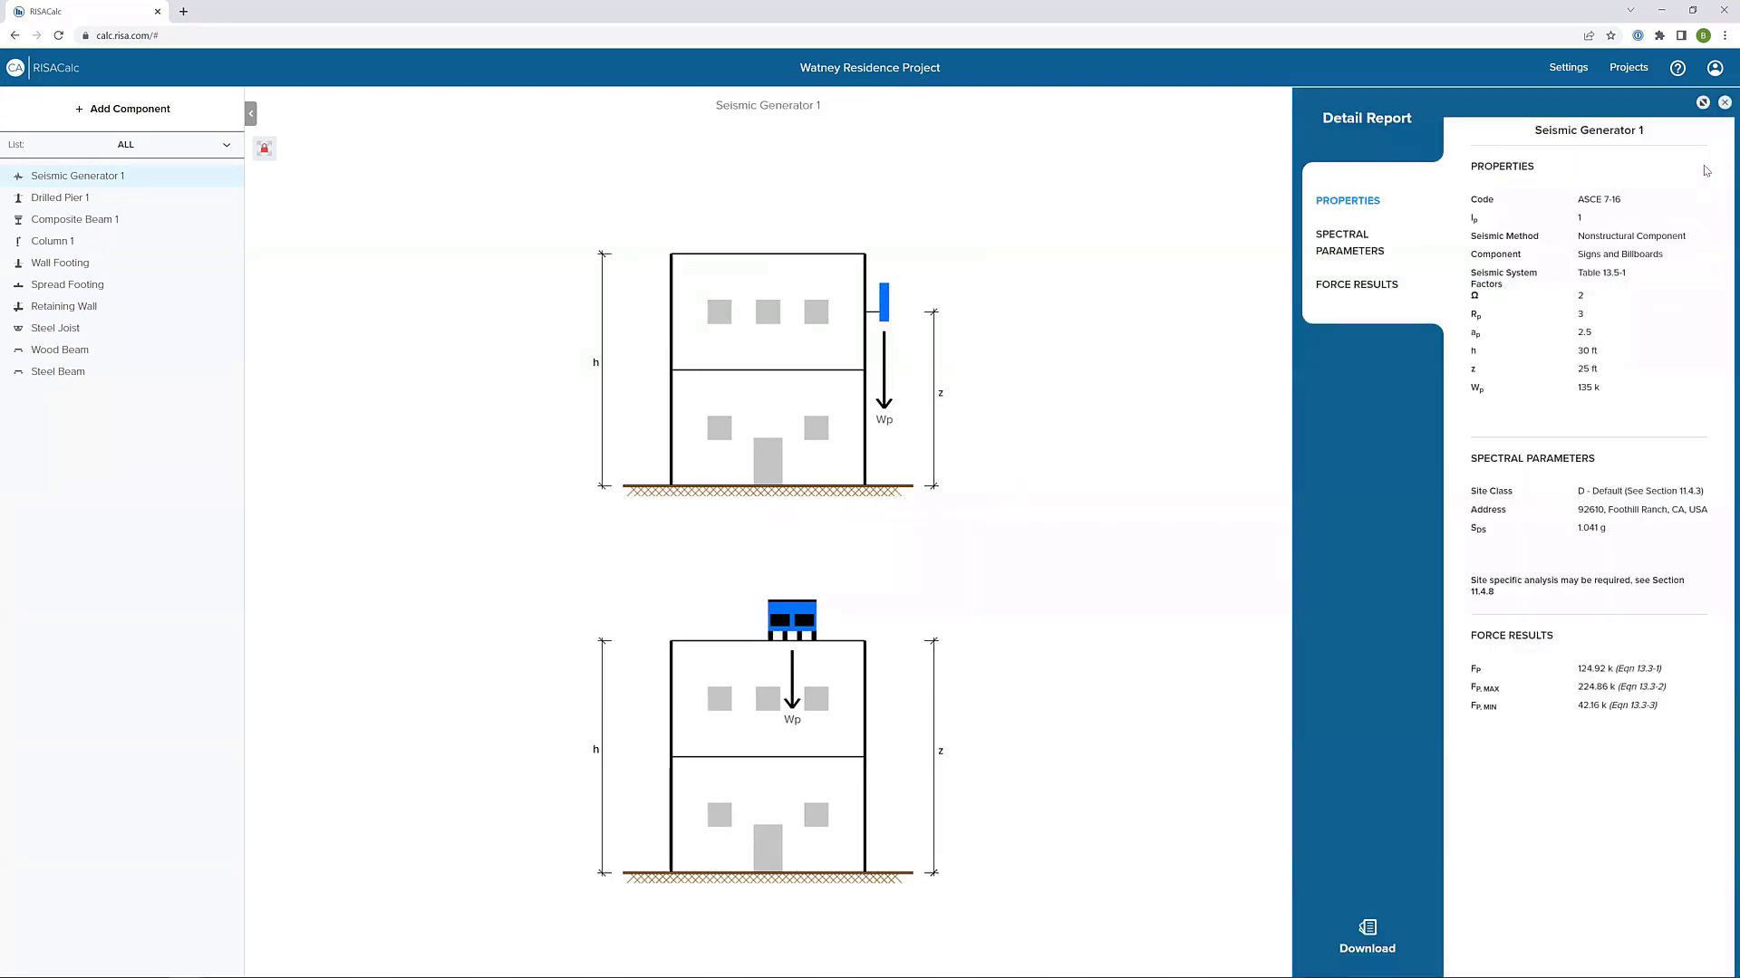
{"action": "left_click", "coordinate": [1702, 104]}
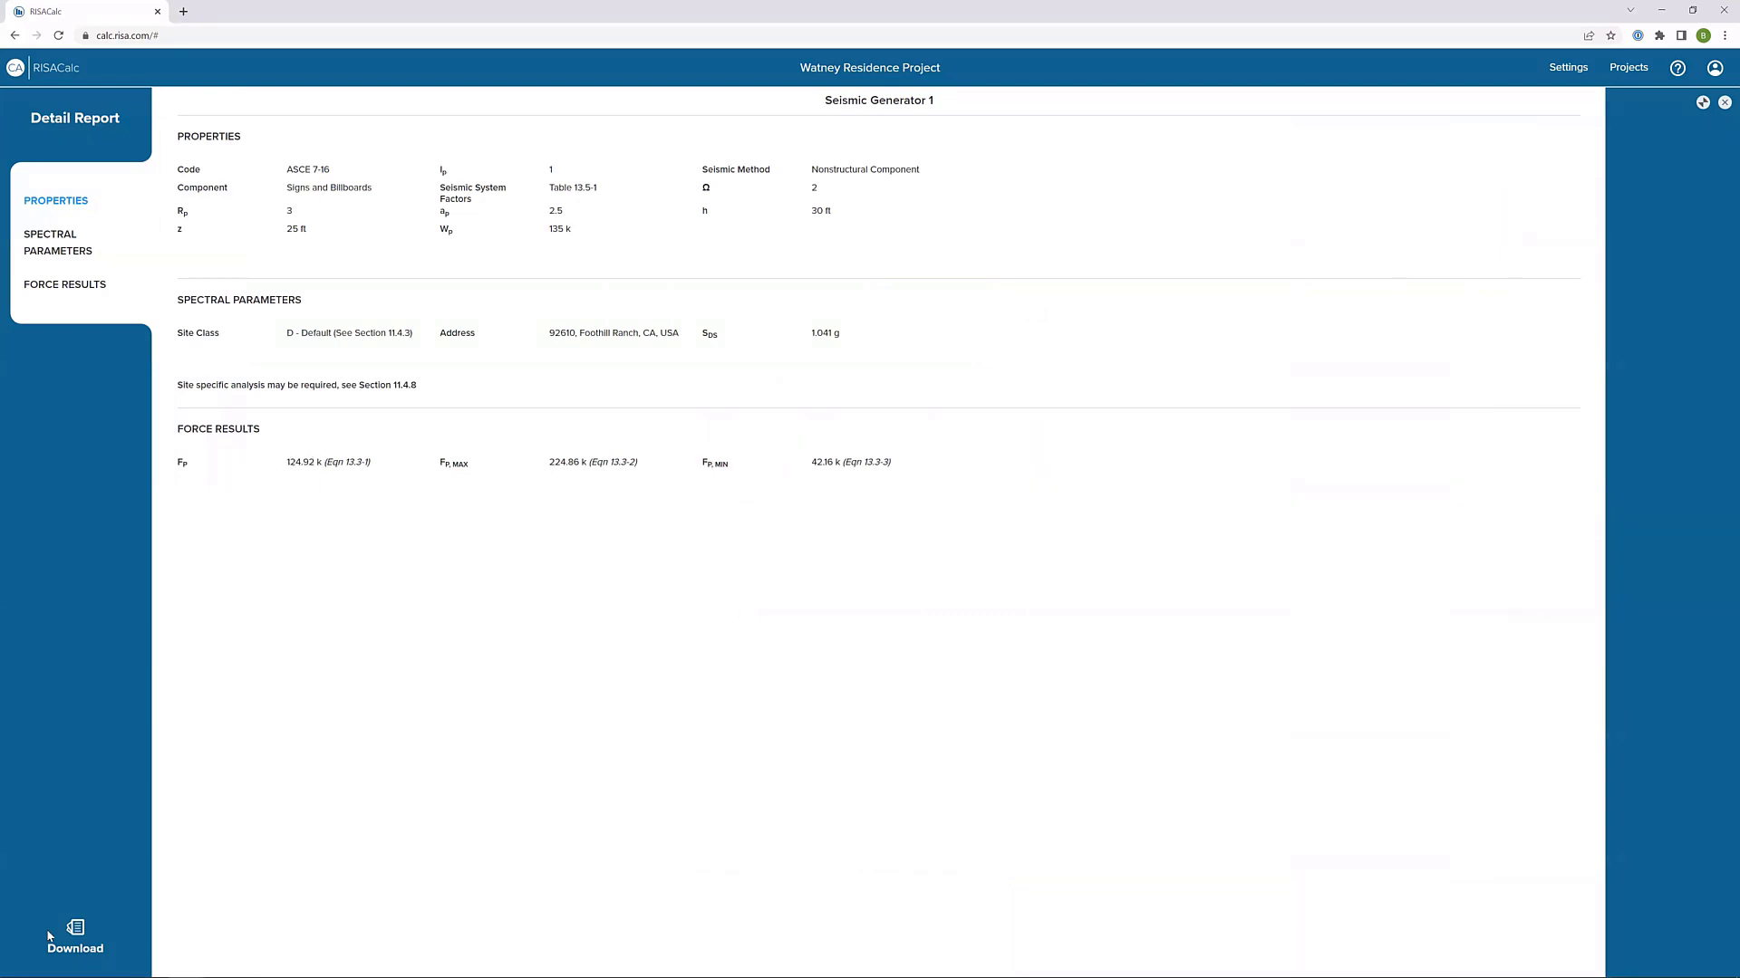
{"action": "left_click", "coordinate": [76, 932]}
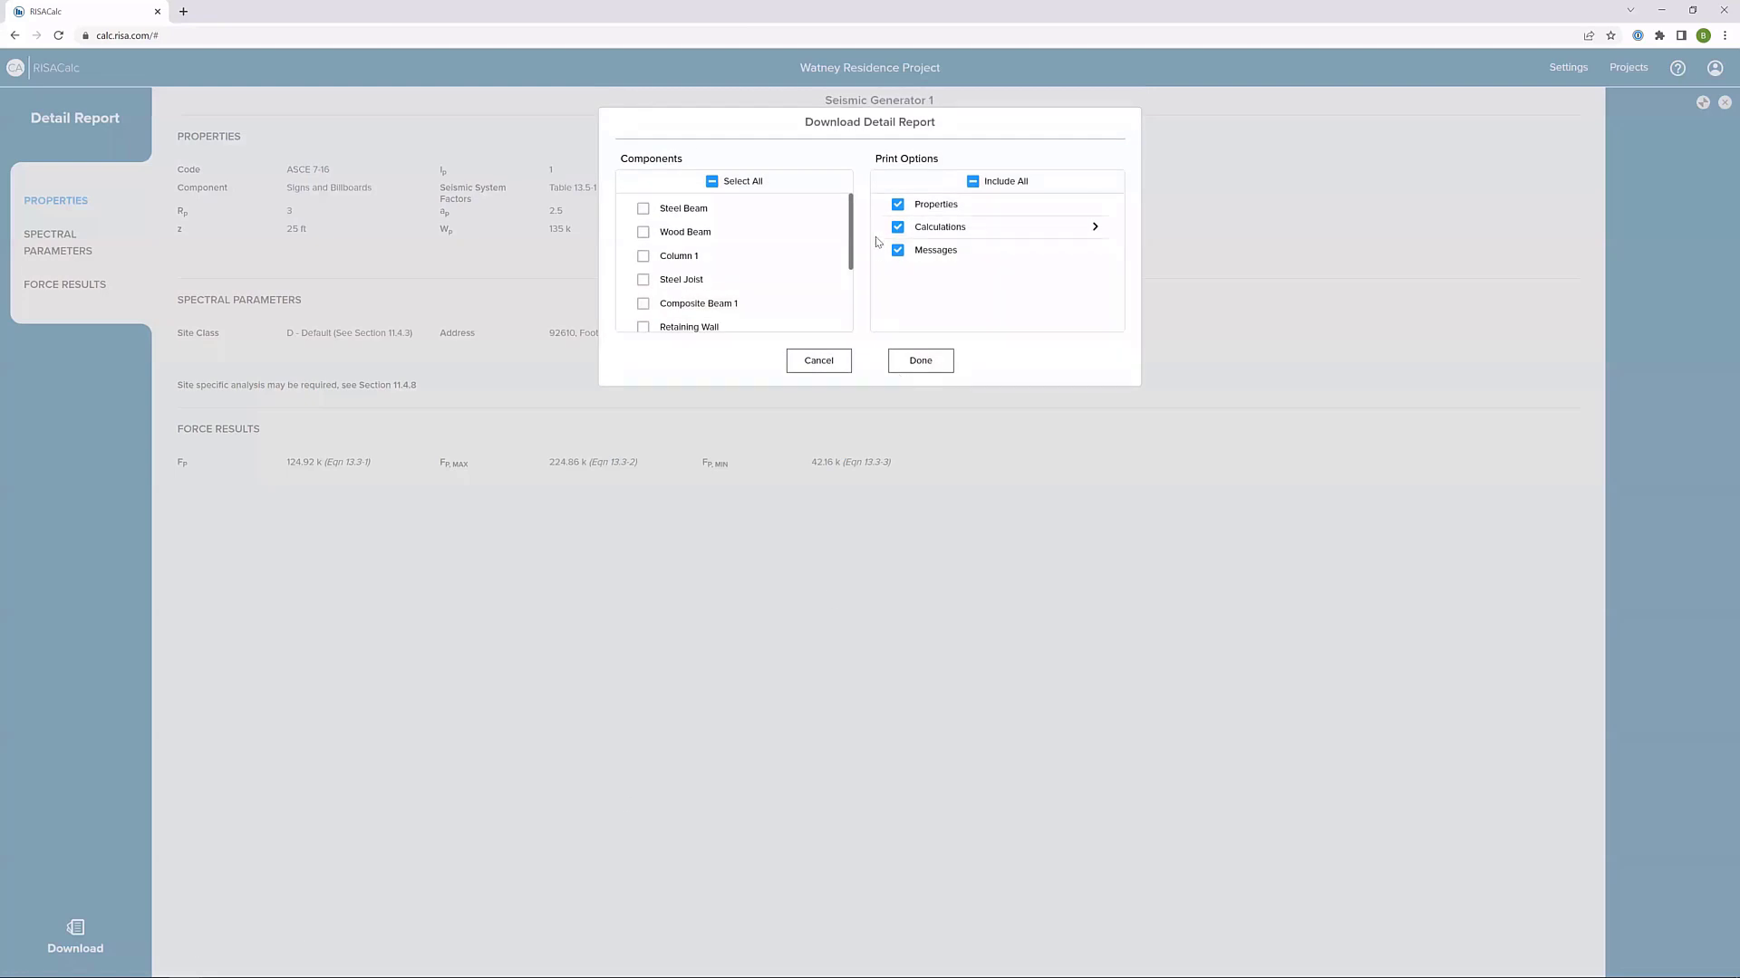
{"action": "scroll", "coordinate": [824, 260], "scroll_direction": "down", "scroll_amount": 2}
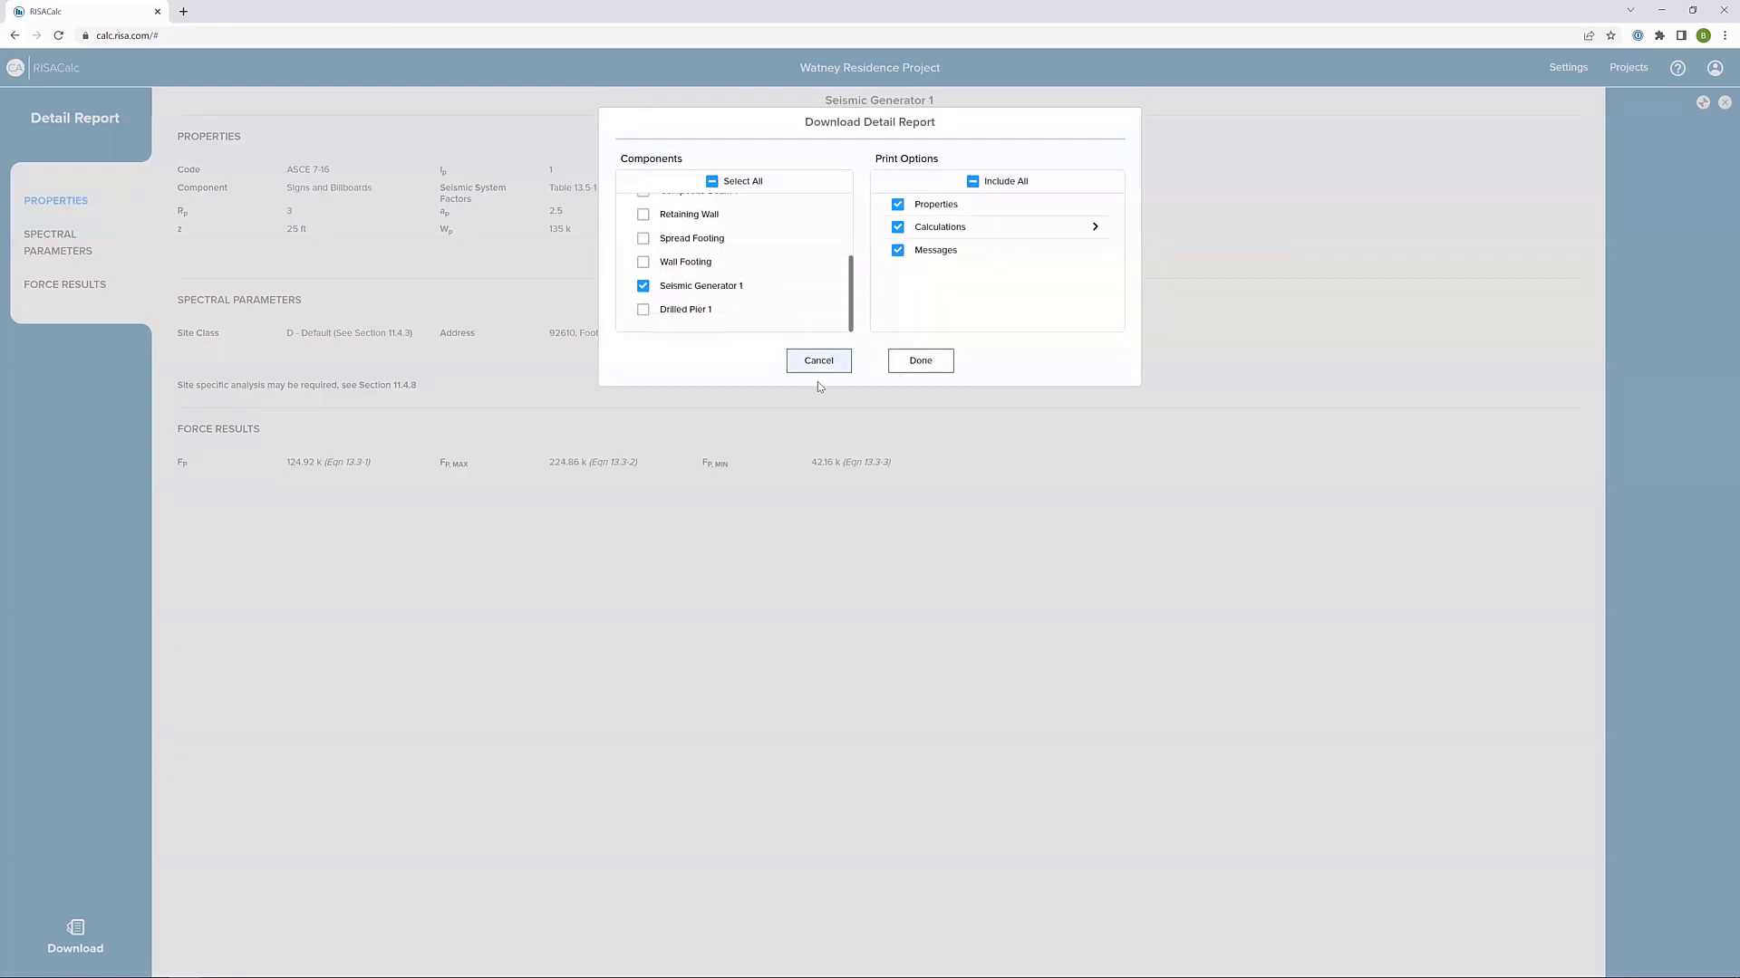
{"action": "left_click", "coordinate": [936, 365]}
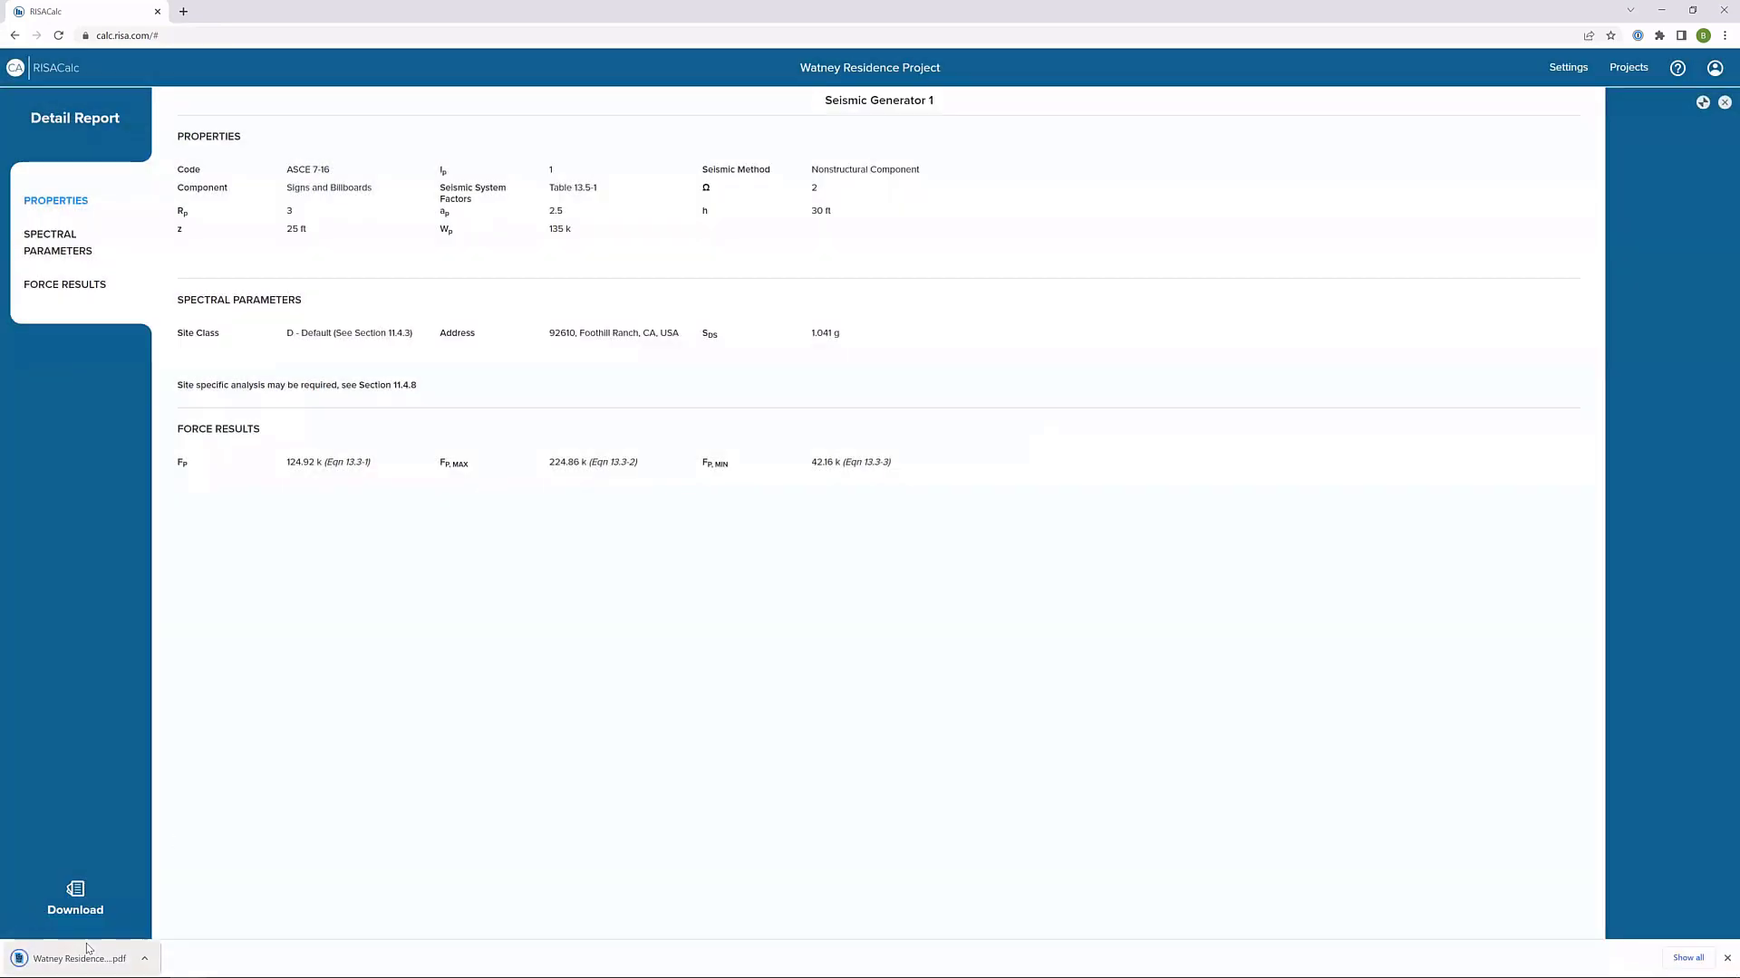
- Examine the downloaded seismic report PDF, including its properties, spectral parameters and force results, and close both the PDF and the detail report
{"action": "left_click", "coordinate": [66, 958]}
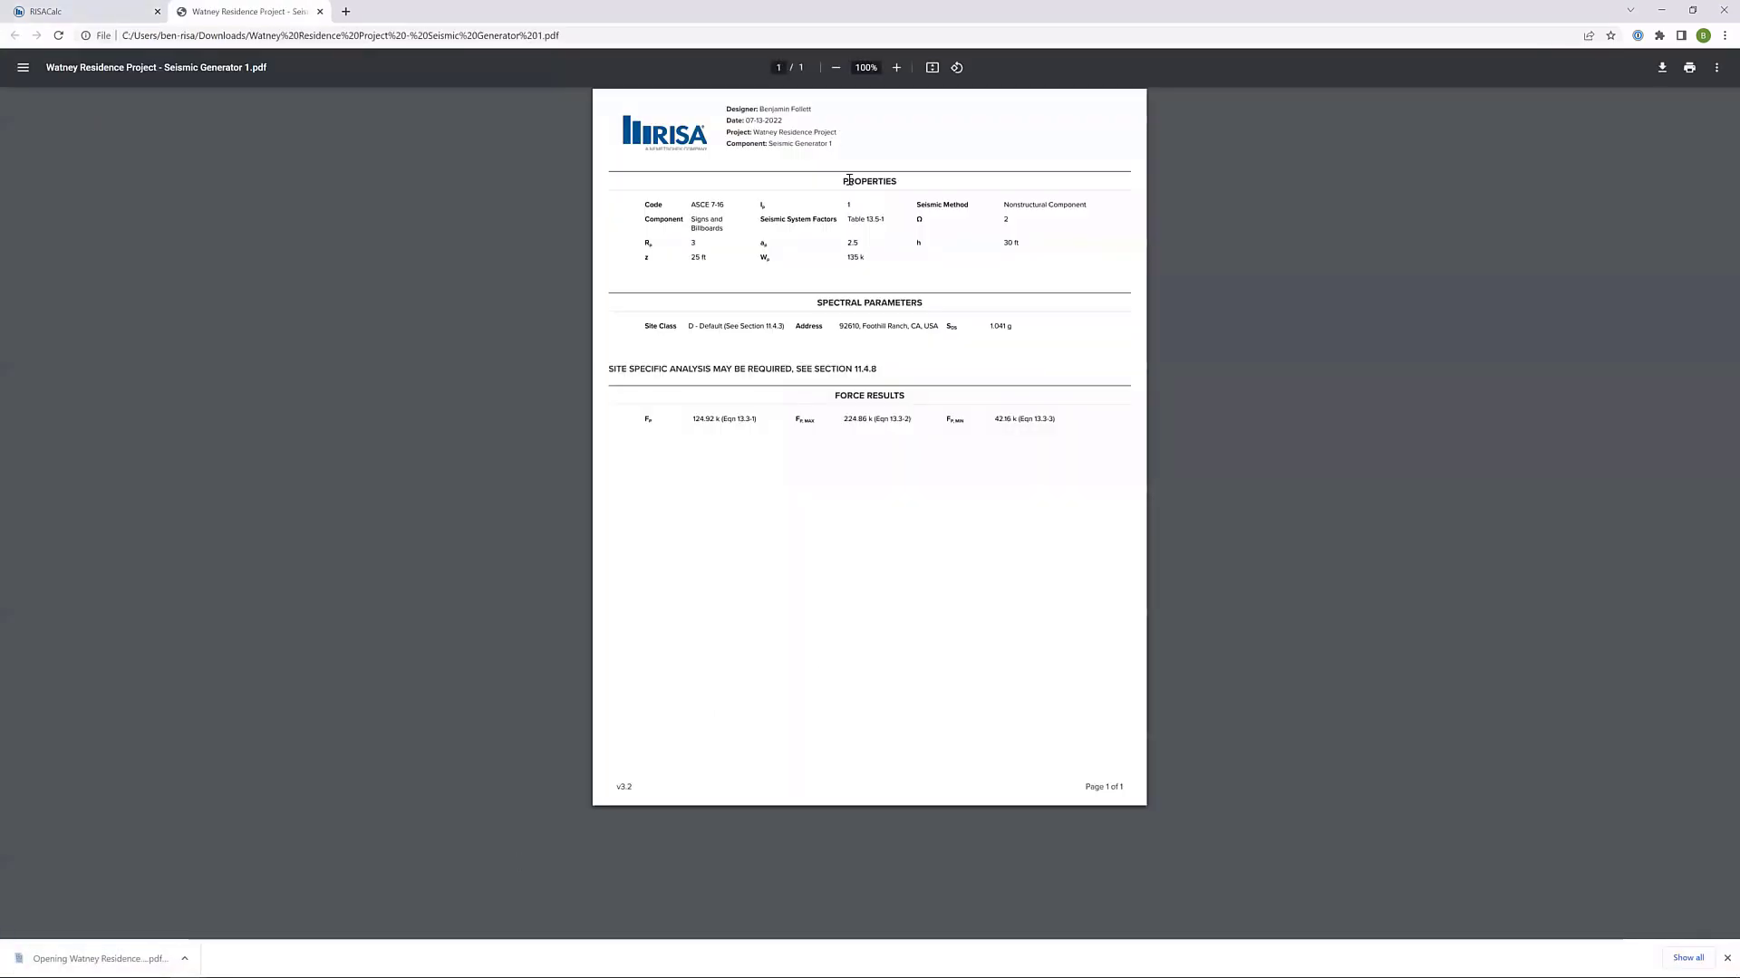
{"action": "scroll", "coordinate": [883, 221], "scroll_direction": "up", "scroll_amount": 3, "text": "ctrl"}
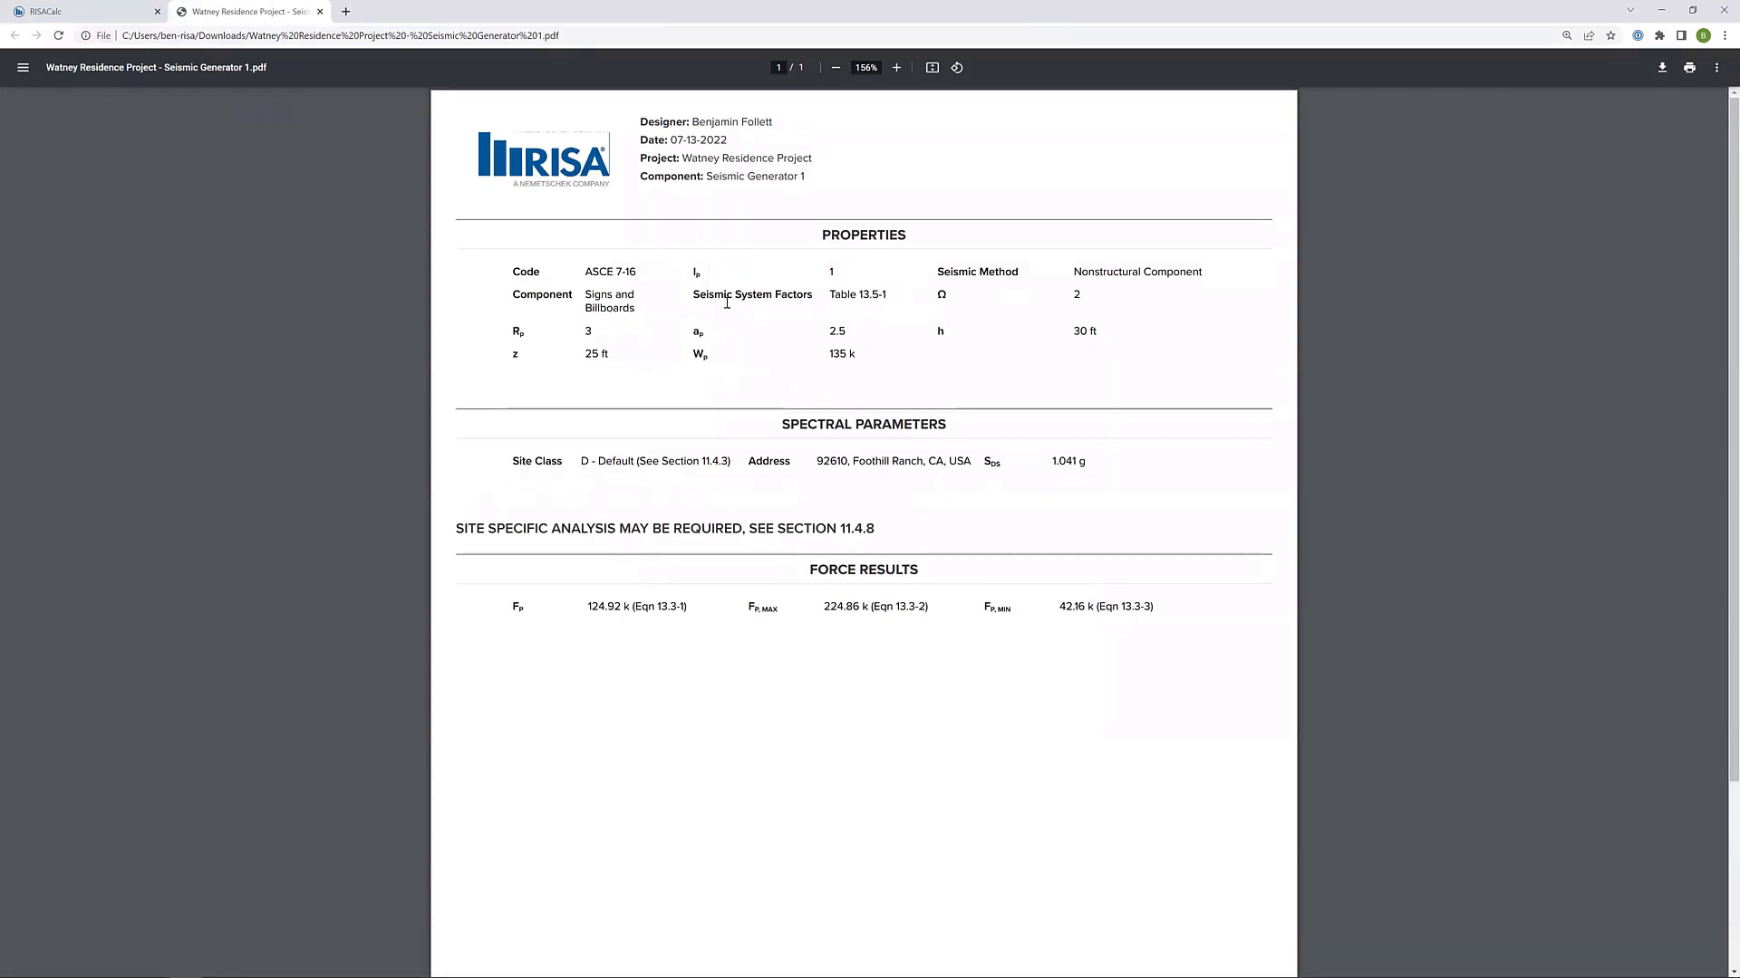
{"action": "scroll", "coordinate": [833, 345], "scroll_direction": "down", "scroll_amount": 3, "text": "ctrl"}
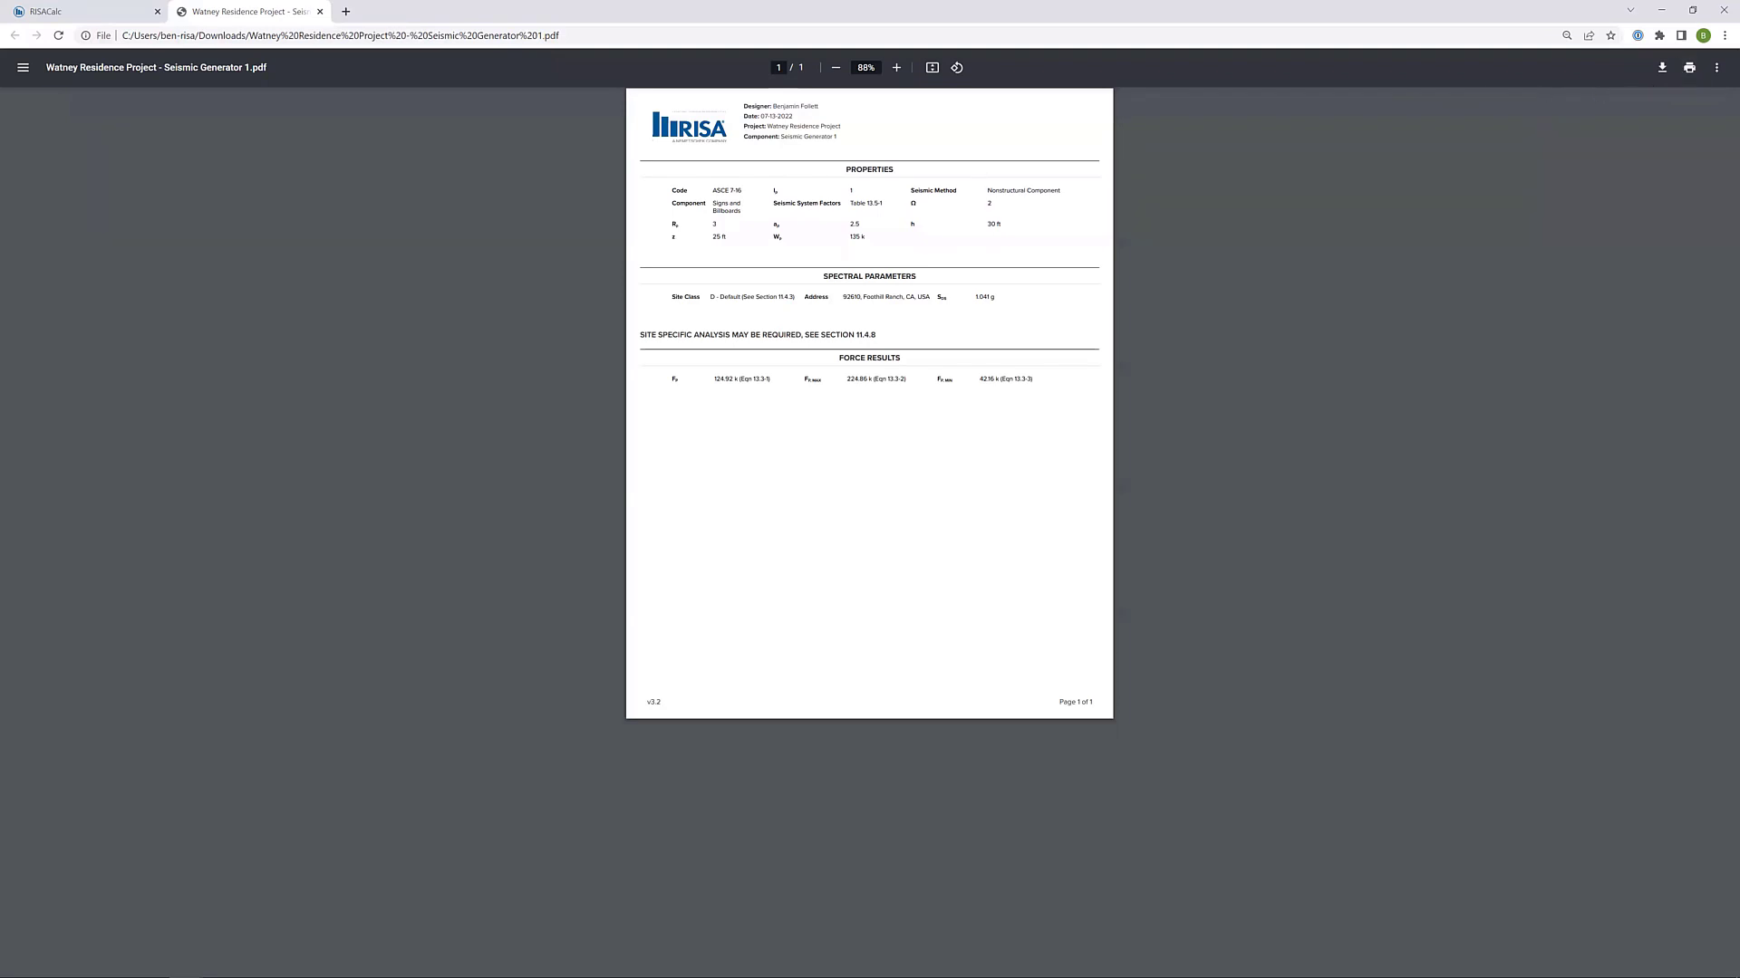
{"action": "left_click", "coordinate": [319, 11]}
{"action": "left_click", "coordinate": [1723, 100]}
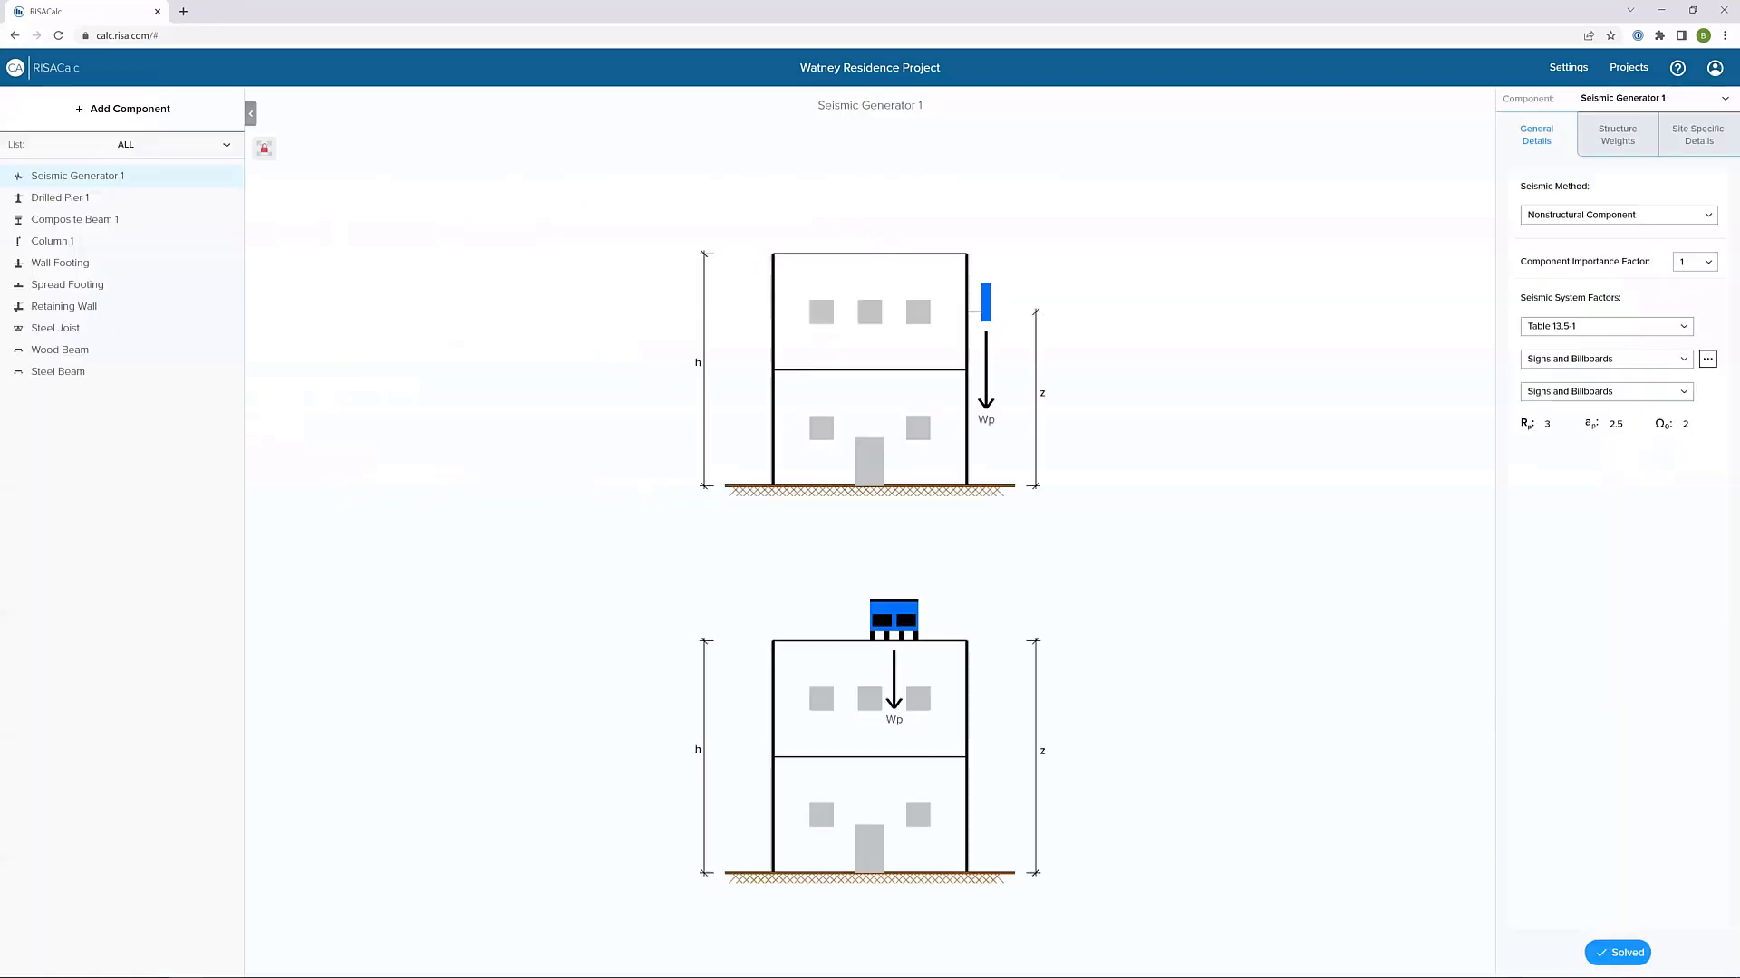